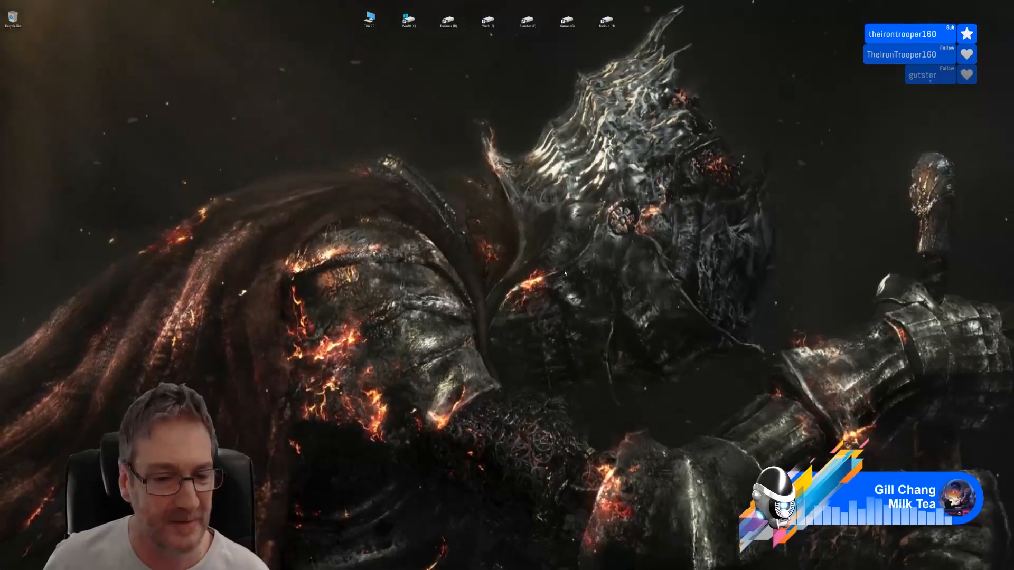
Switch to 3ds Max and examine the domed pavilion, the row of terrace variants and the four-way terrace's railings
key("alt+Tab")
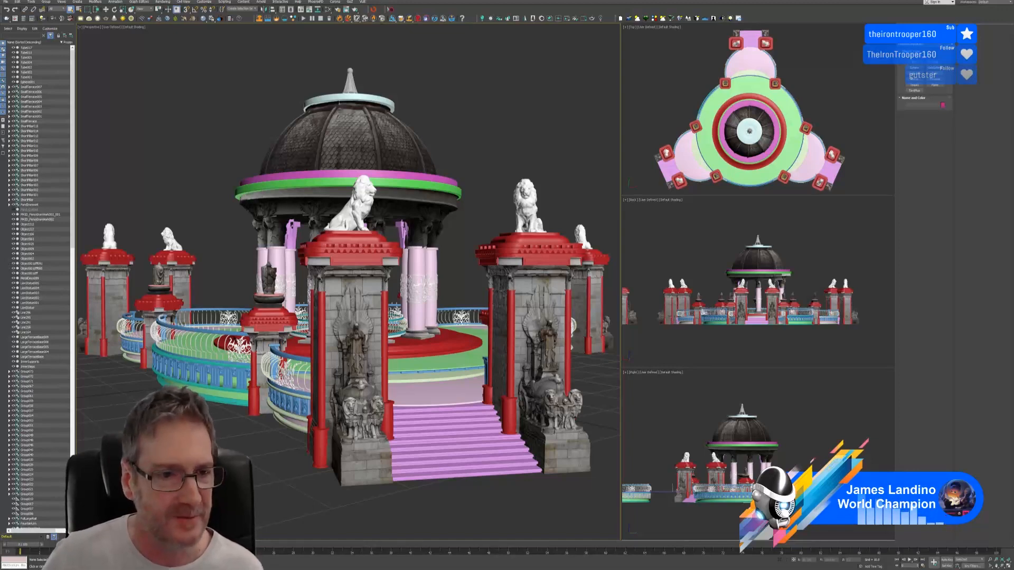
scroll(204, 191, "down", 3)
scroll(204, 194, "down", 10)
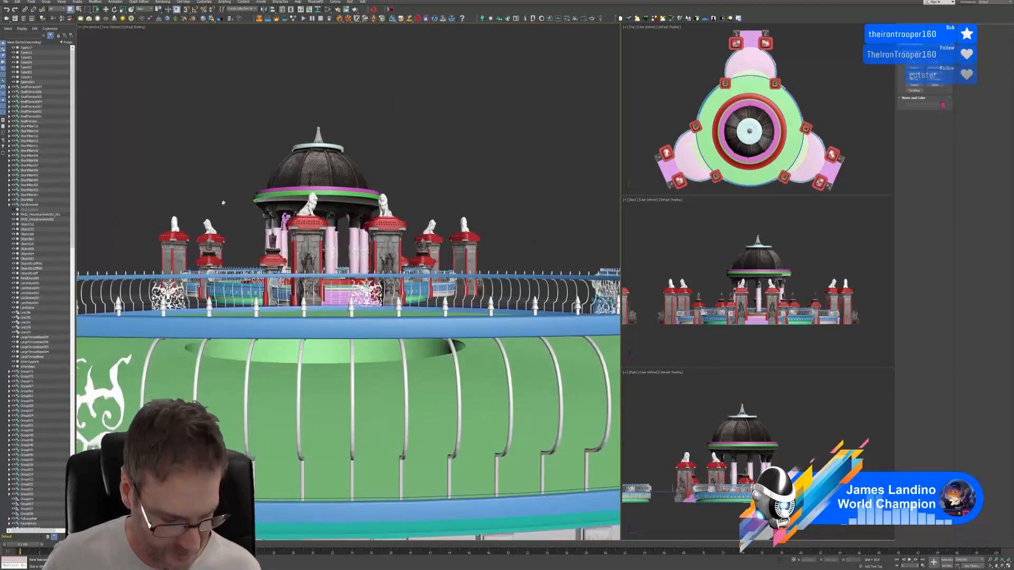
scroll(165, 227, "down", 4)
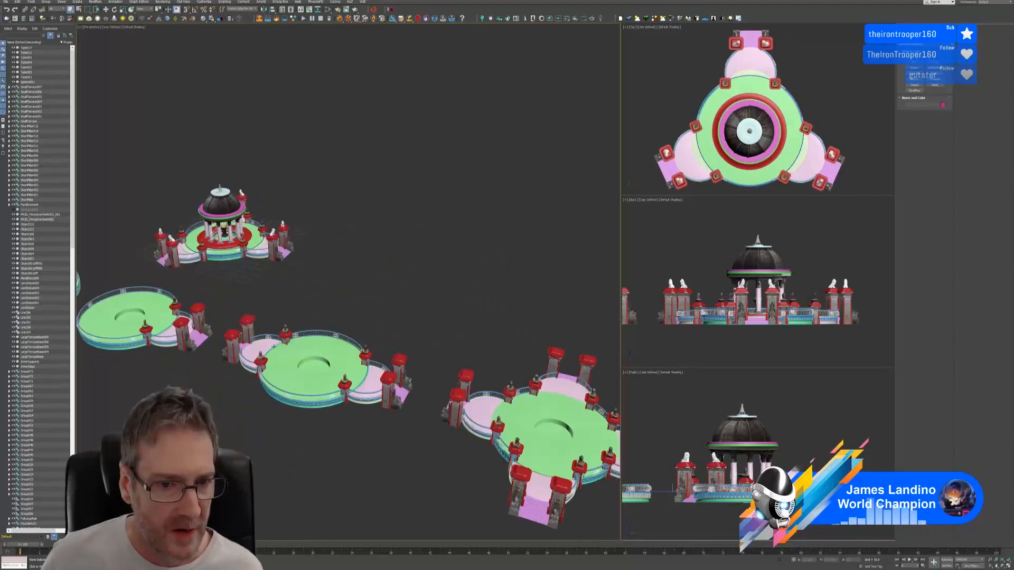
middle_click_drag(289, 334, 416, 297)
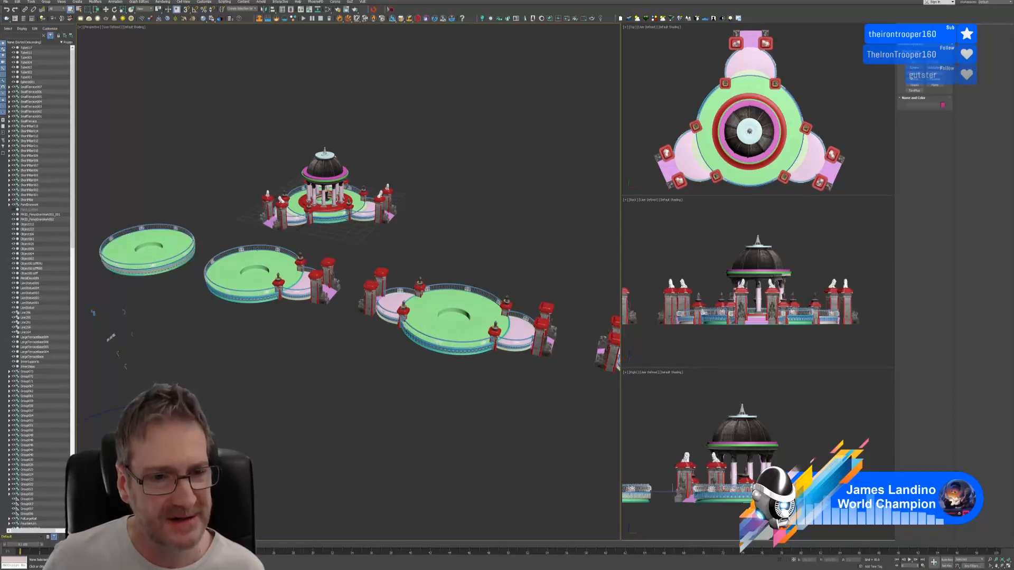
middle_click_drag(457, 236, 414, 266)
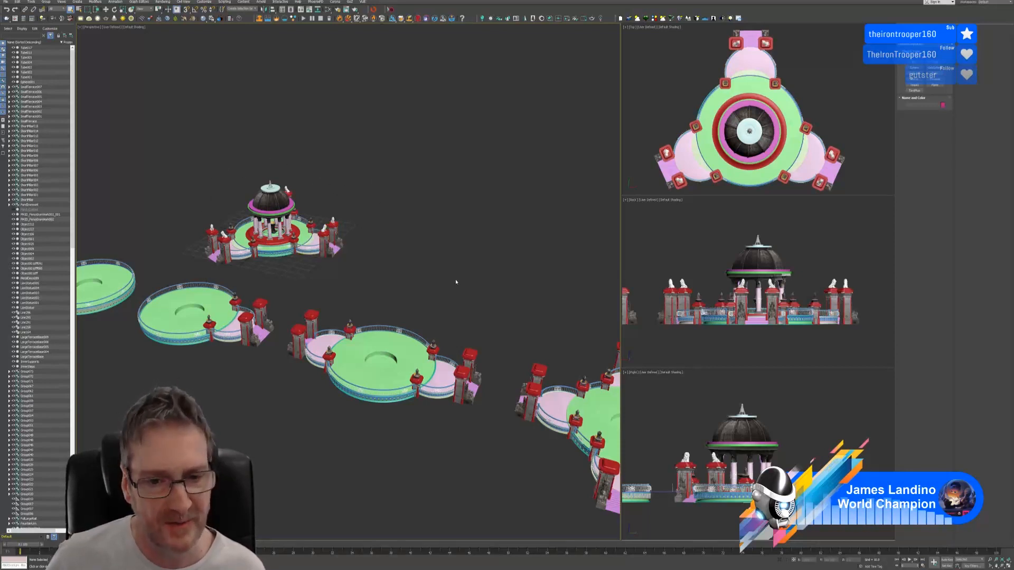
middle_click_drag(455, 280, 404, 248)
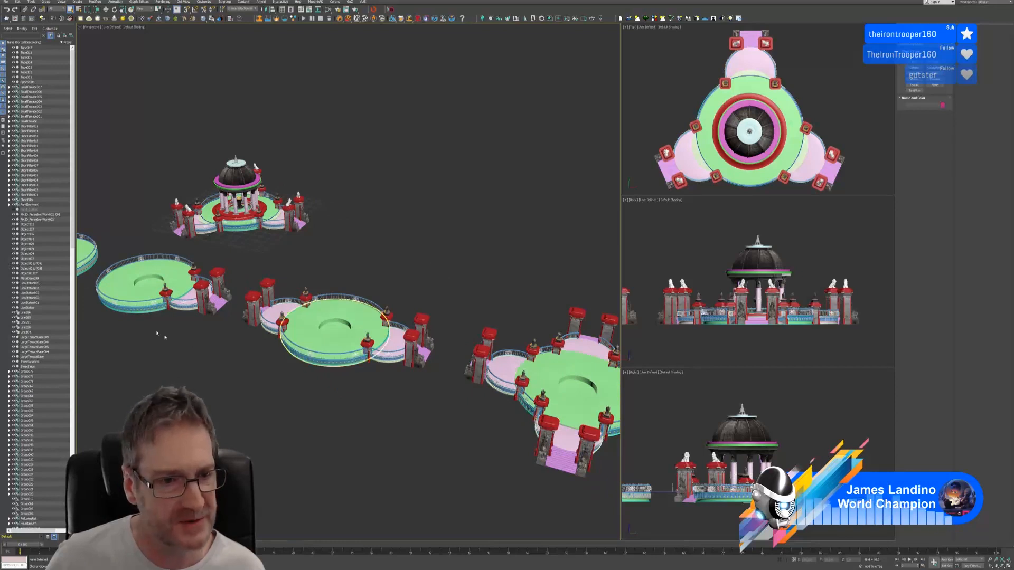
middle_click_drag(476, 265, 455, 261)
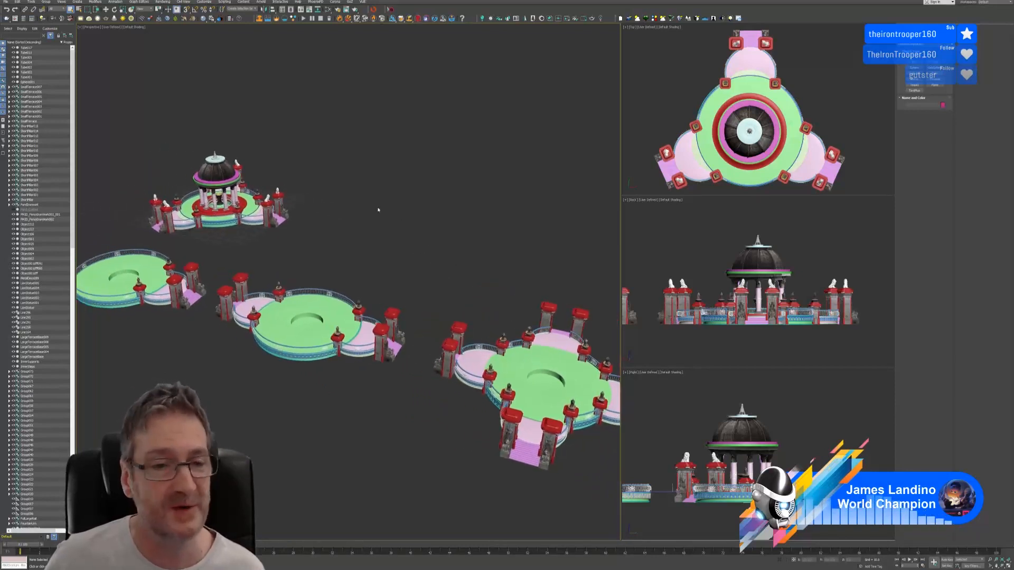
middle_click_drag(403, 226, 410, 200, "alt")
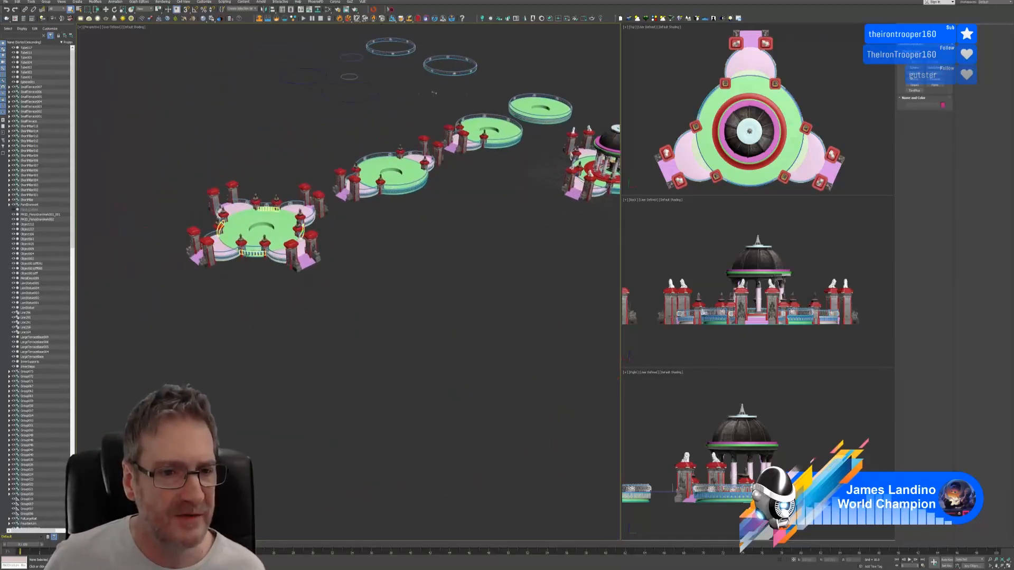
scroll(250, 248, "up", 7)
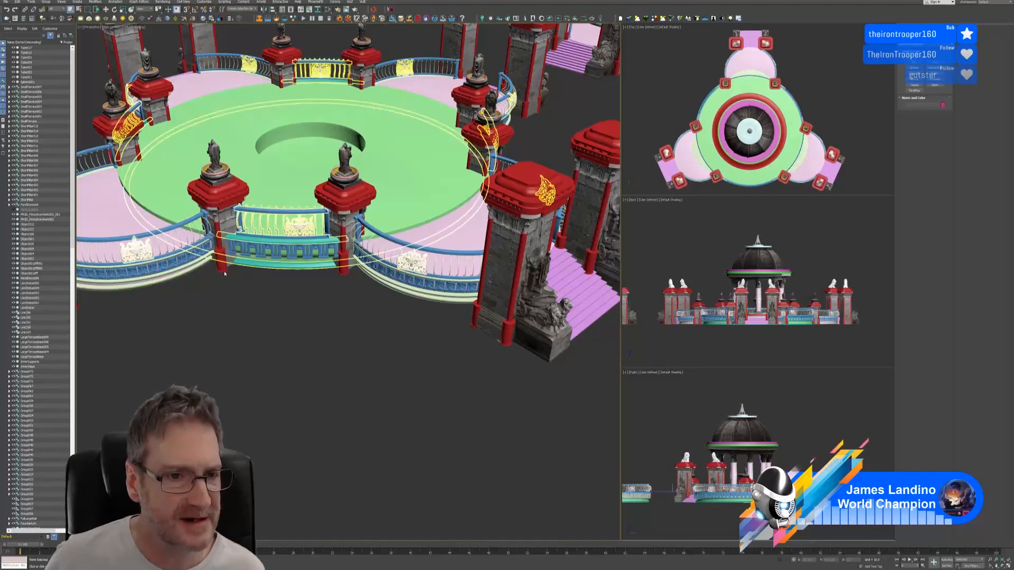
middle_click_drag(489, 302, 291, 260)
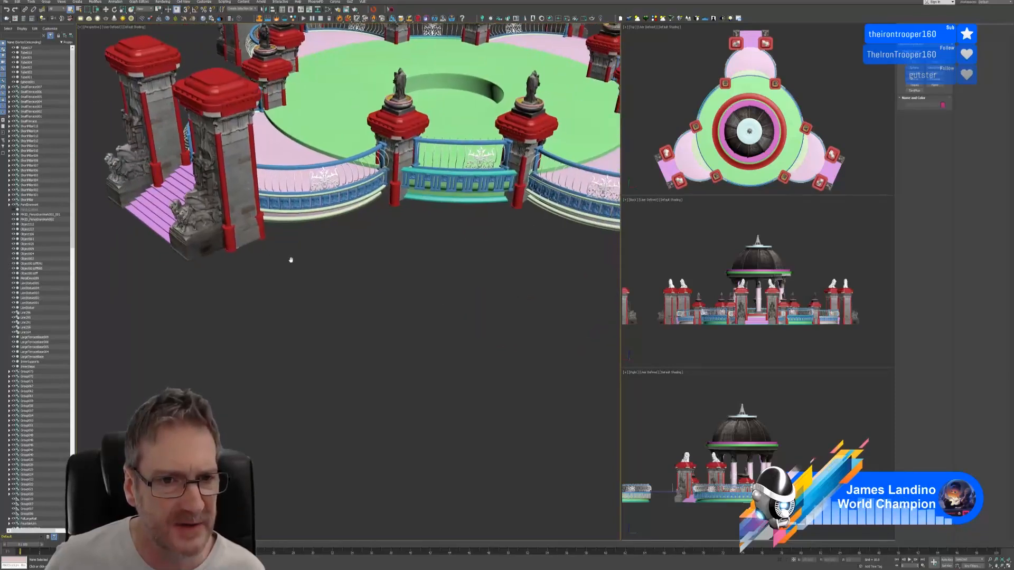
scroll(299, 181, "up", 6)
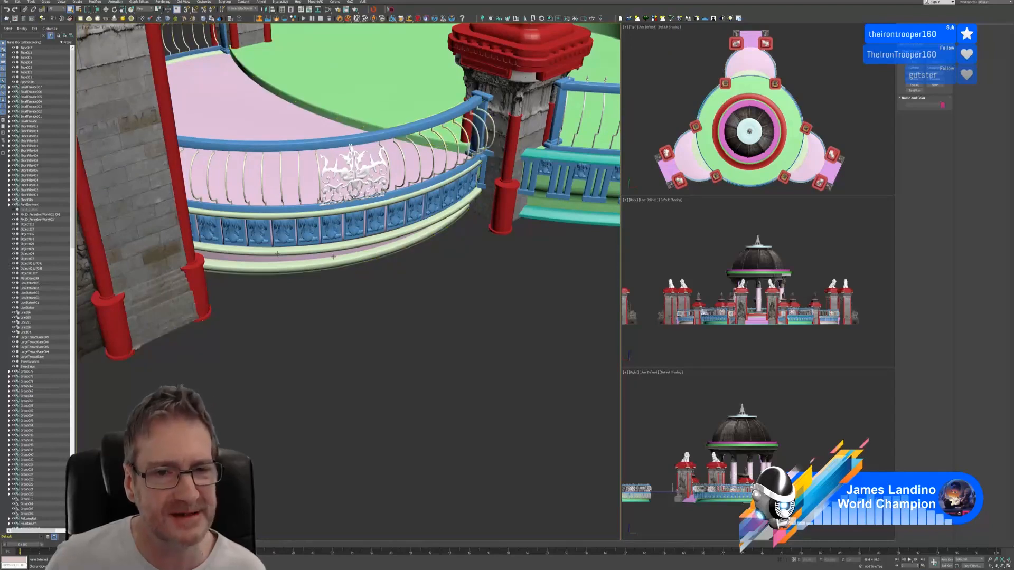
scroll(464, 286, "down", 10)
middle_click_drag(529, 218, 464, 226, "alt")
Select the balusters between the short pillars of the domed pavilion's main terrace and isolate them
scroll(427, 214, "up", 5)
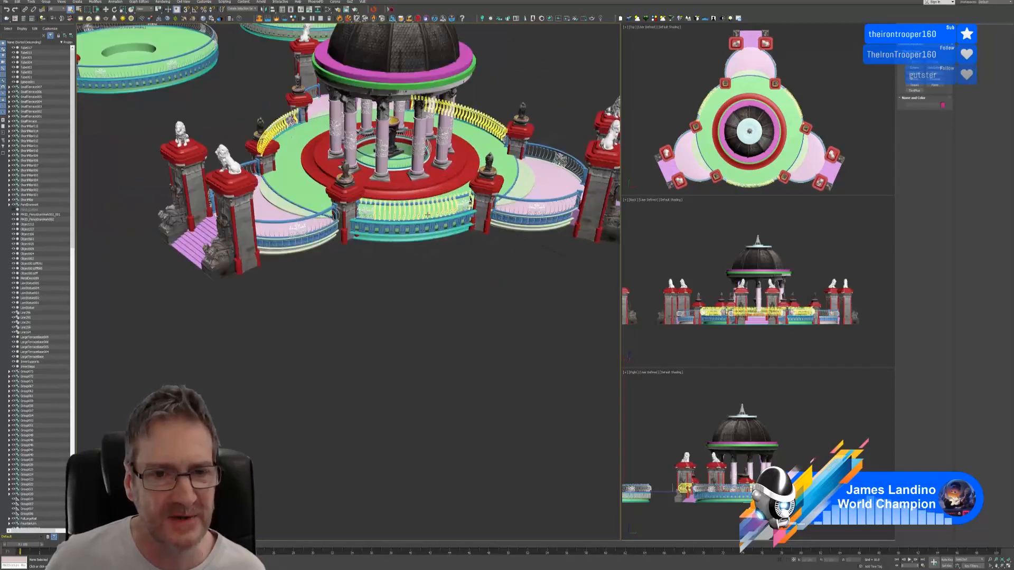
scroll(408, 210, "up", 3)
left_click(407, 210)
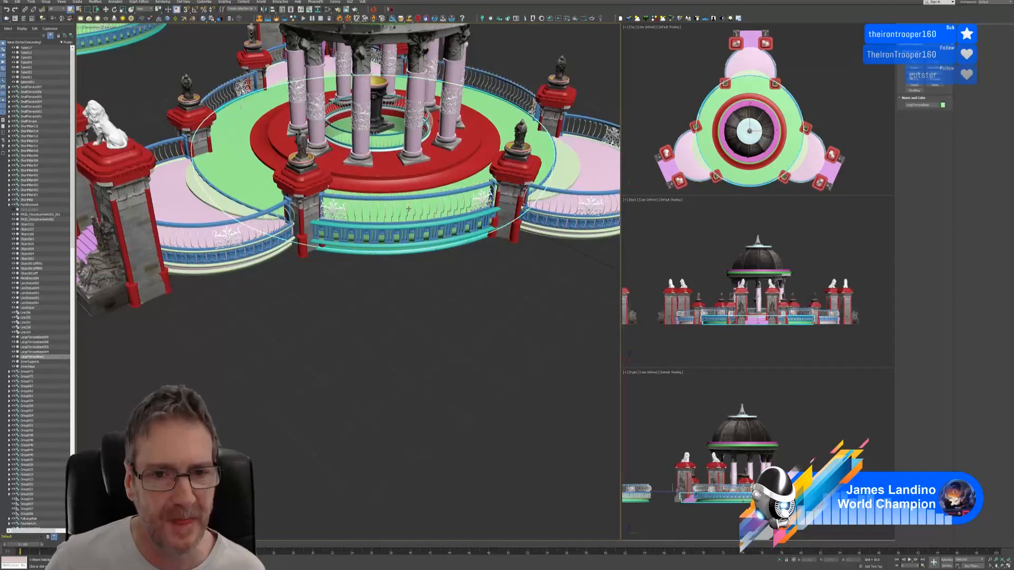
left_click(427, 295)
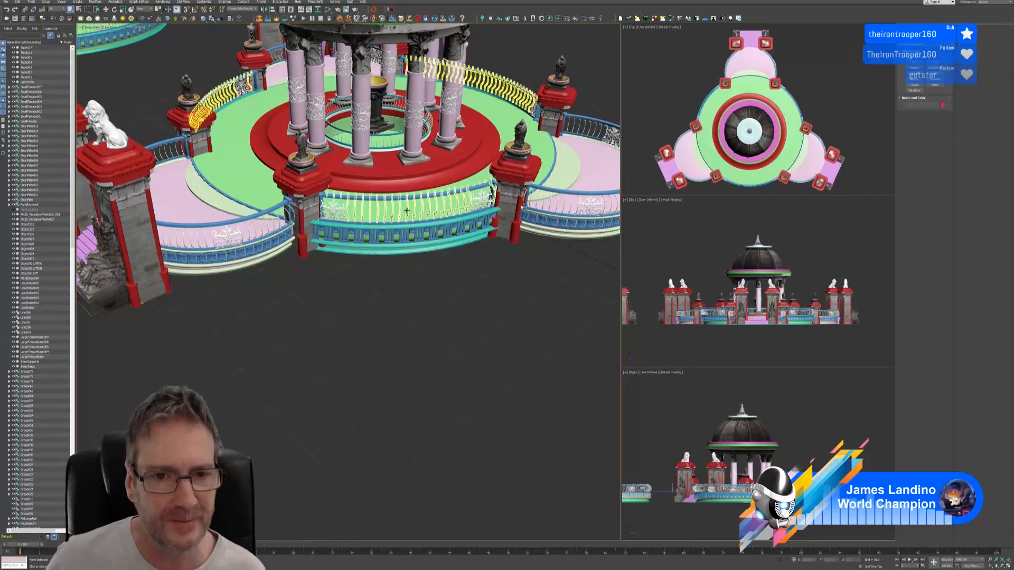
left_click(409, 211)
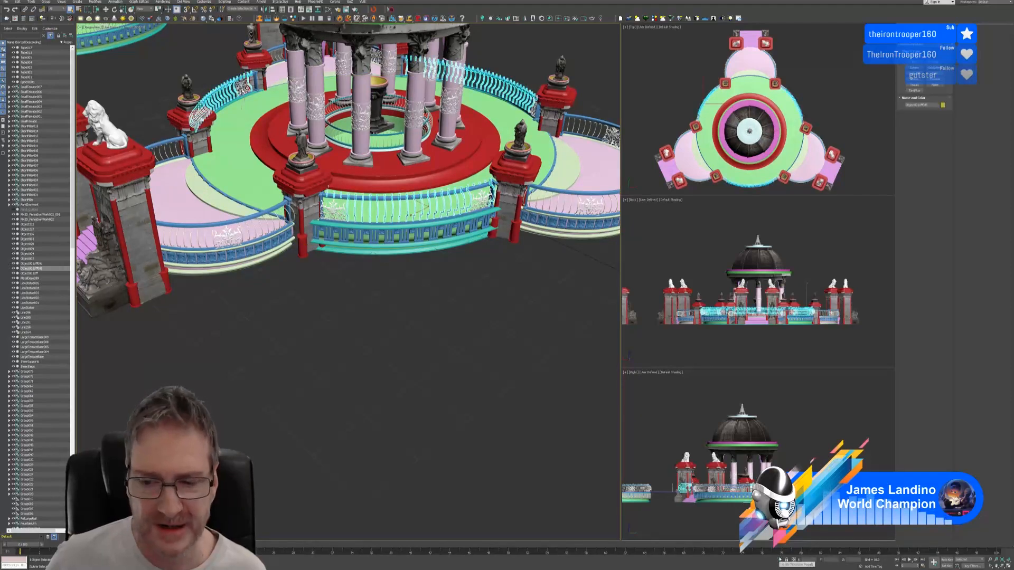
key("alt+q")
scroll(442, 306, "up", 6)
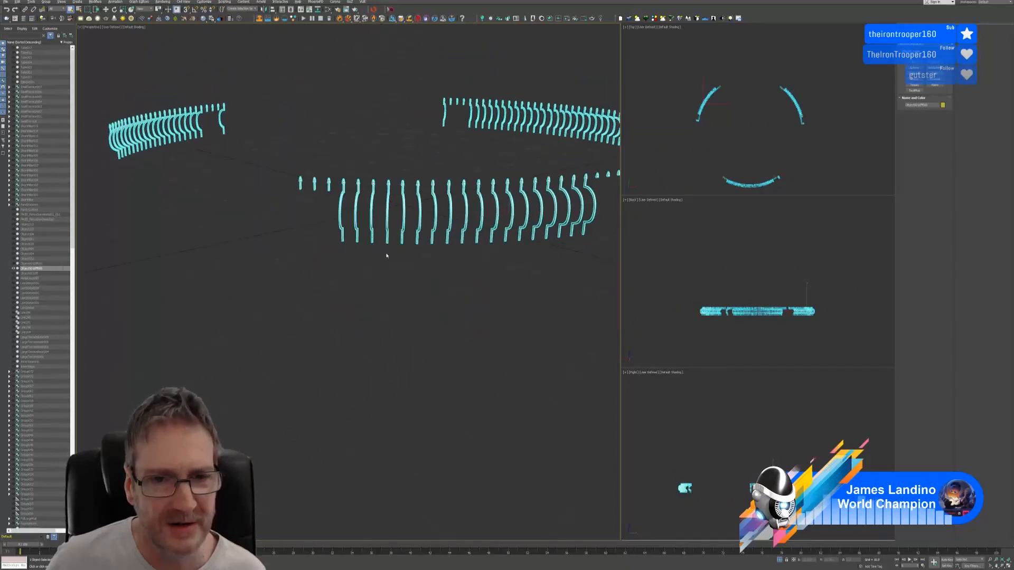
middle_click_drag(387, 255, 383, 317)
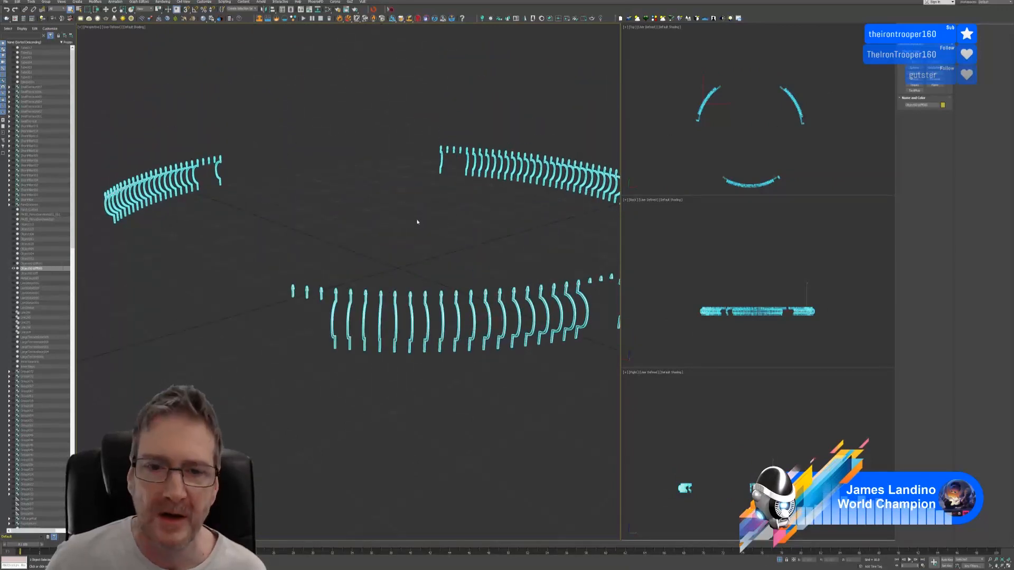
Enter Element sub-object mode on the balusters and select the second full-length curved bar of the front section
left_click(911, 29)
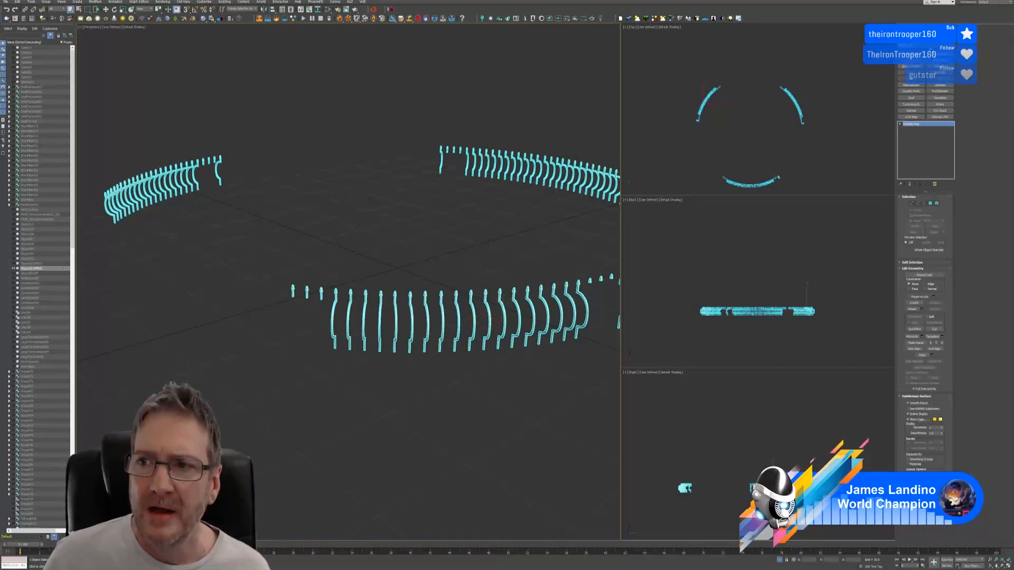
left_click(937, 204)
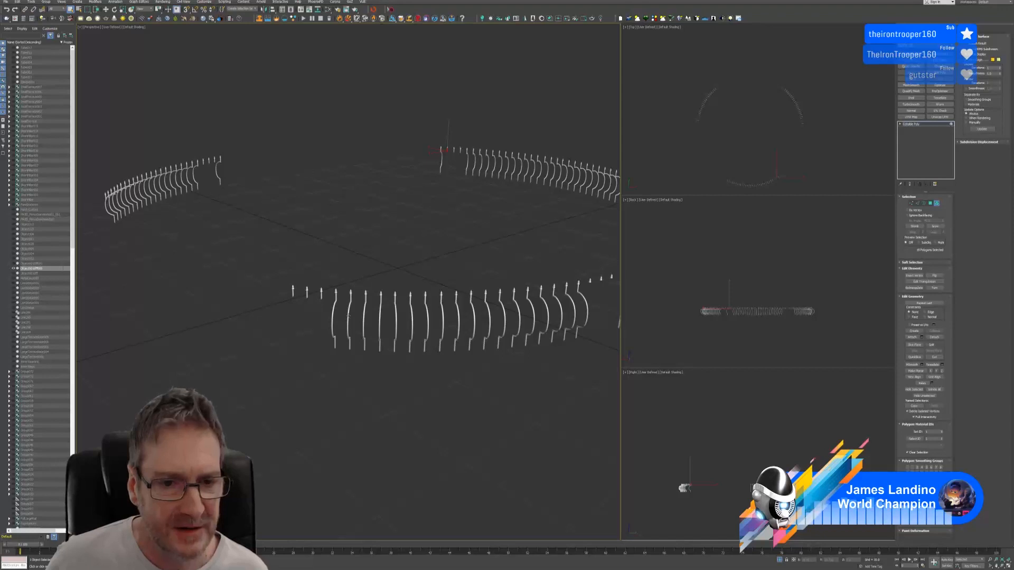
left_click(348, 315)
middle_click_drag(349, 316, 412, 276)
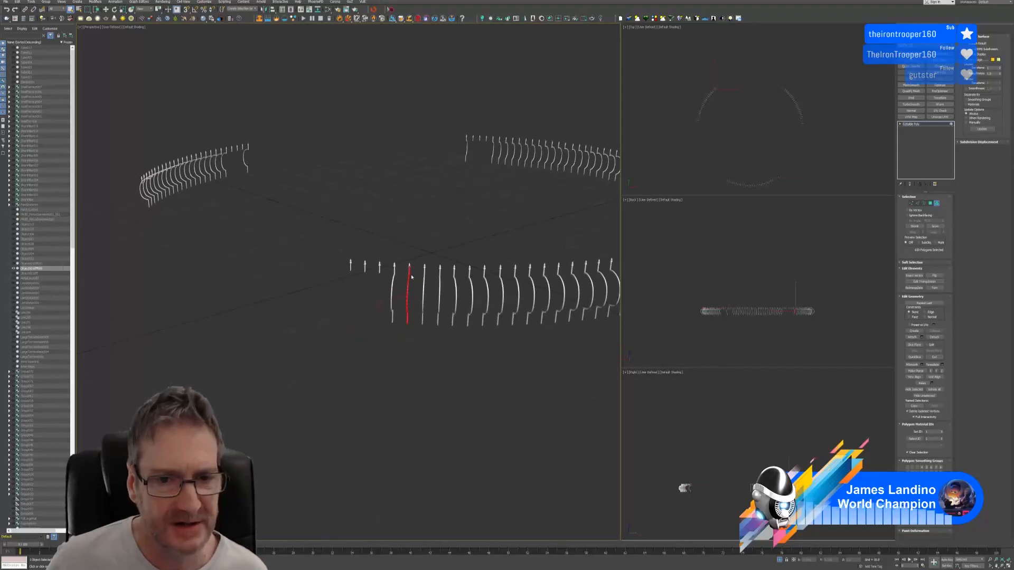
scroll(408, 271, "up", 5)
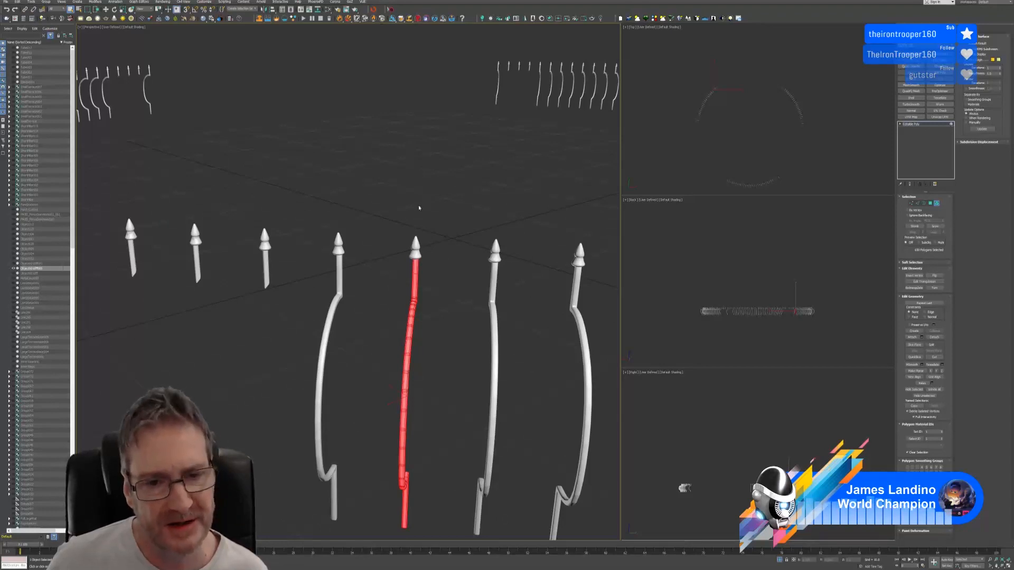
middle_click_drag(418, 205, 417, 195)
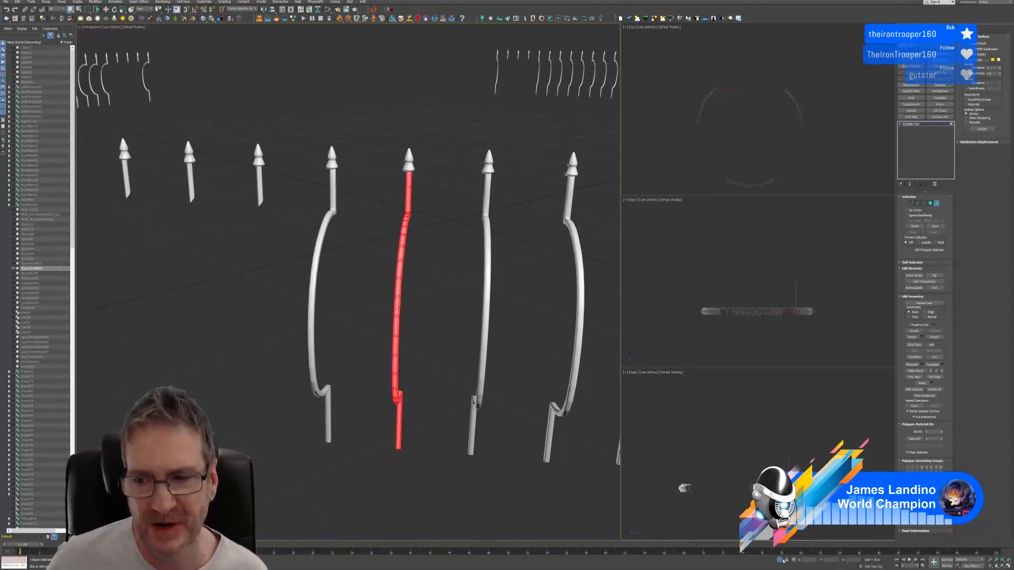
Leave element editing and isolate the balusters together with the blue upper and lower rails
left_click(936, 203)
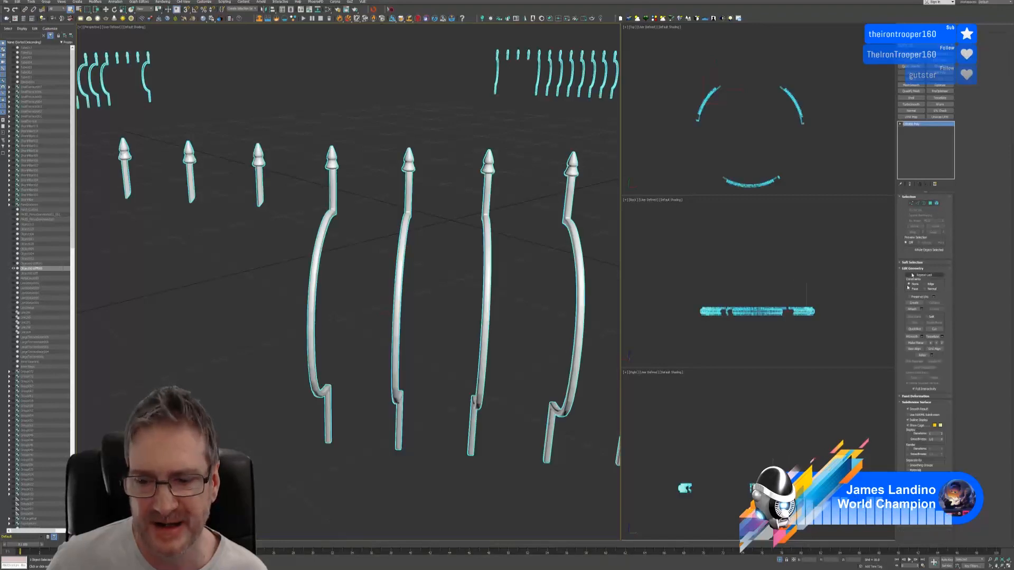
left_click(781, 561)
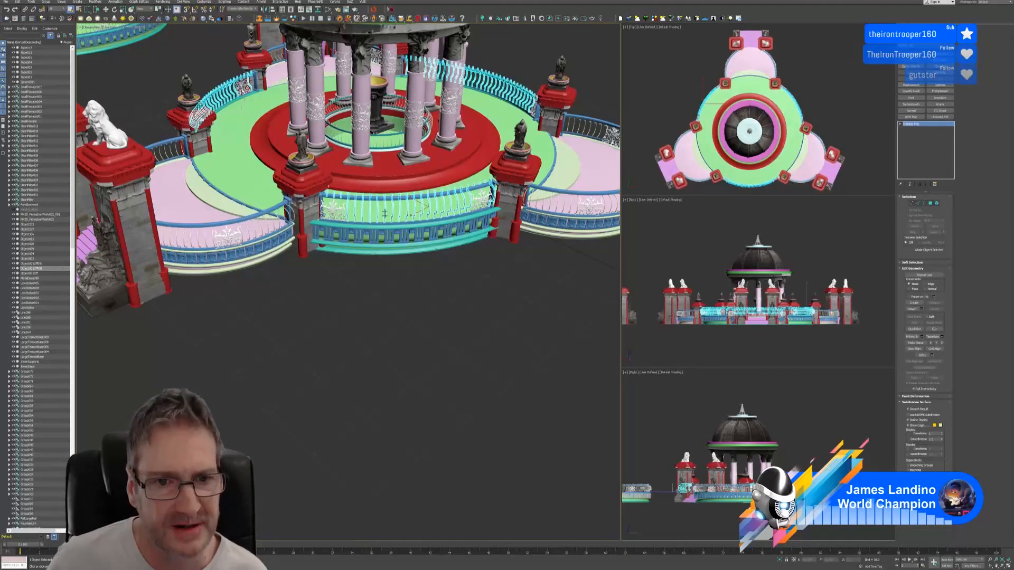
left_click(391, 199, "ctrl")
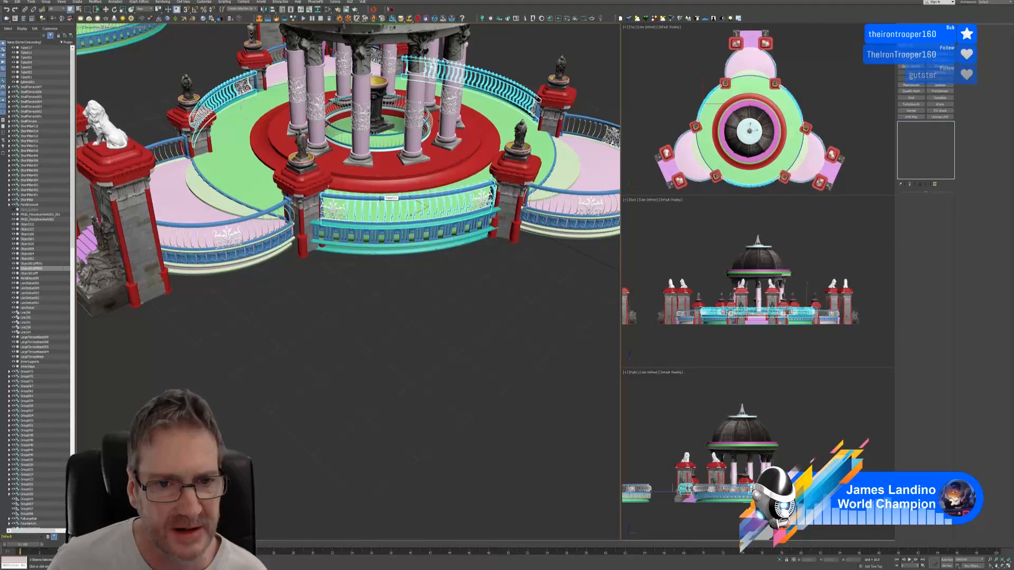
left_click(781, 561)
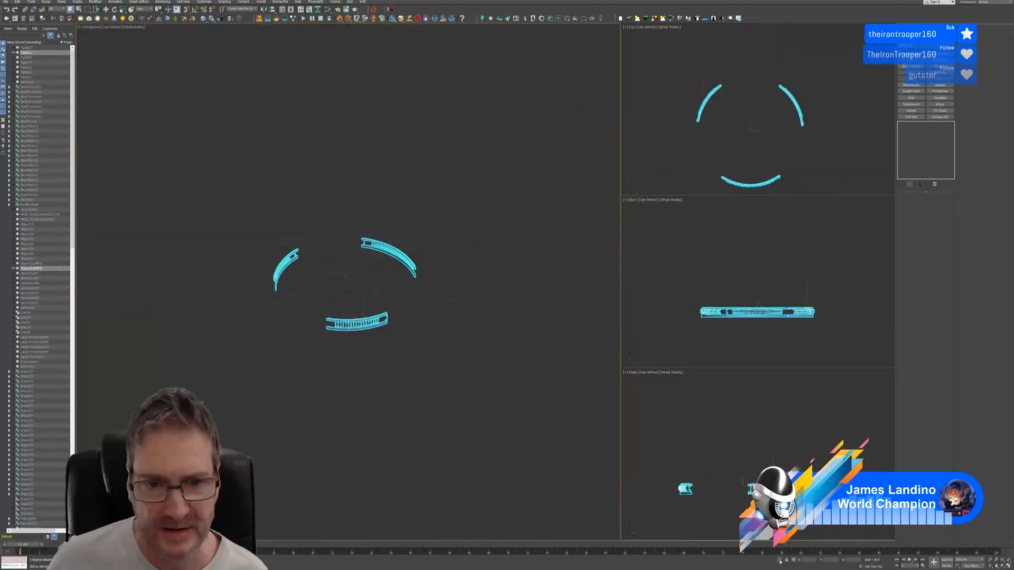
scroll(344, 318, "up", 5)
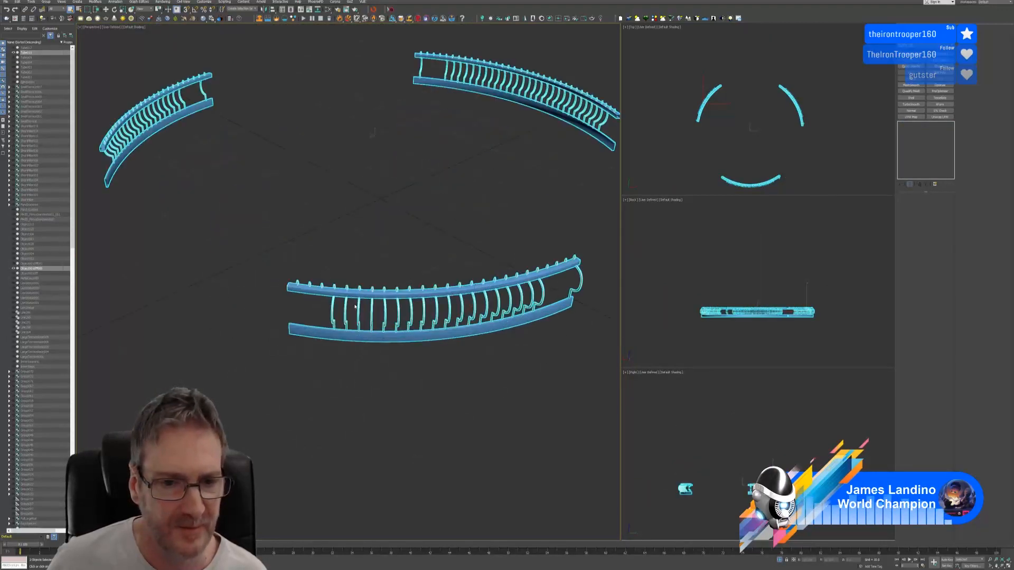
Reselect only the balusters and return to Element mode with the front section's second full-length bar selected
left_click(365, 369)
left_click(345, 316)
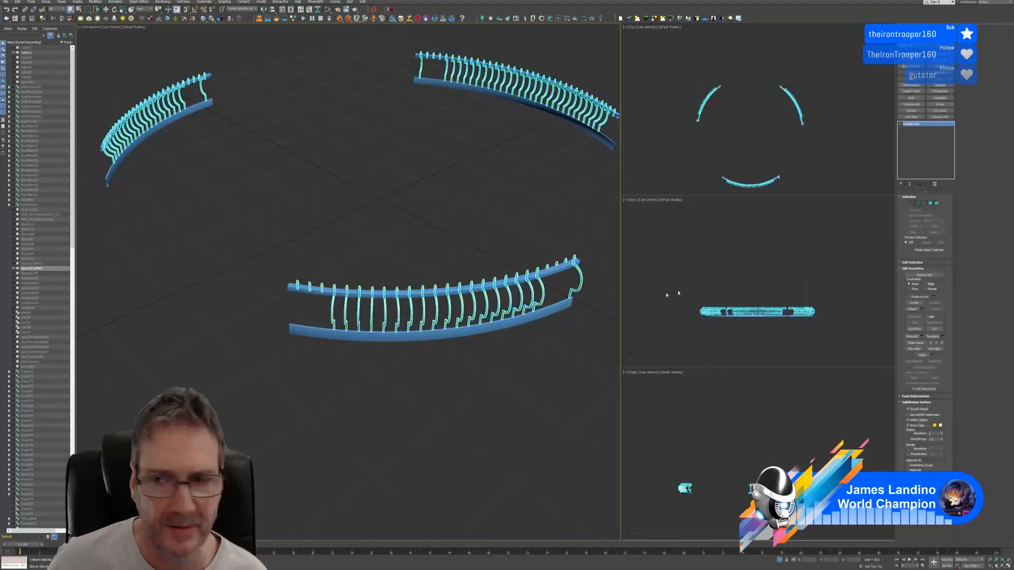
left_click(937, 204)
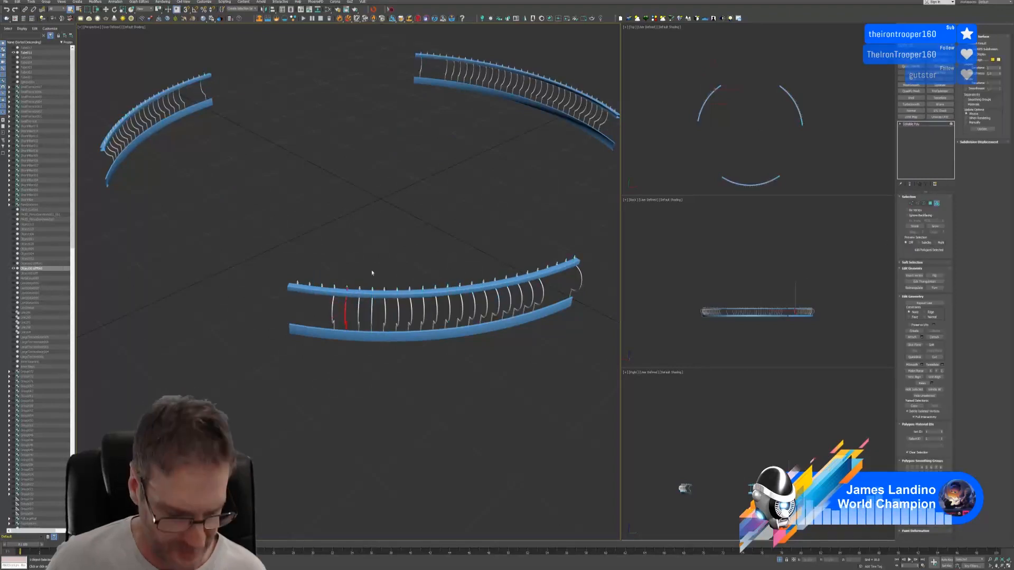
middle_click_drag(346, 232, 346, 213, "alt")
scroll(350, 306, "up", 5)
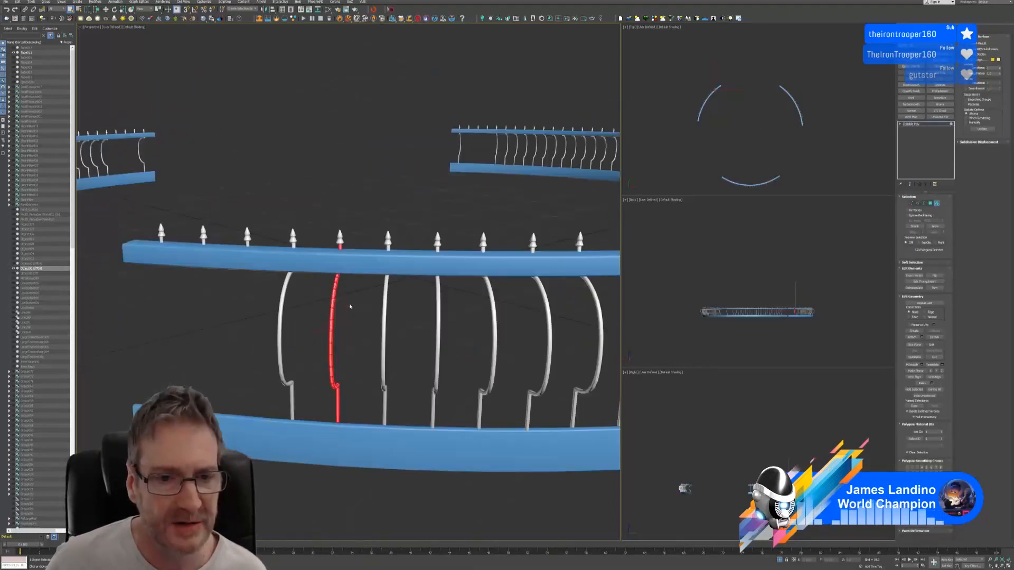
middle_click_drag(352, 276, 247, 116, "alt")
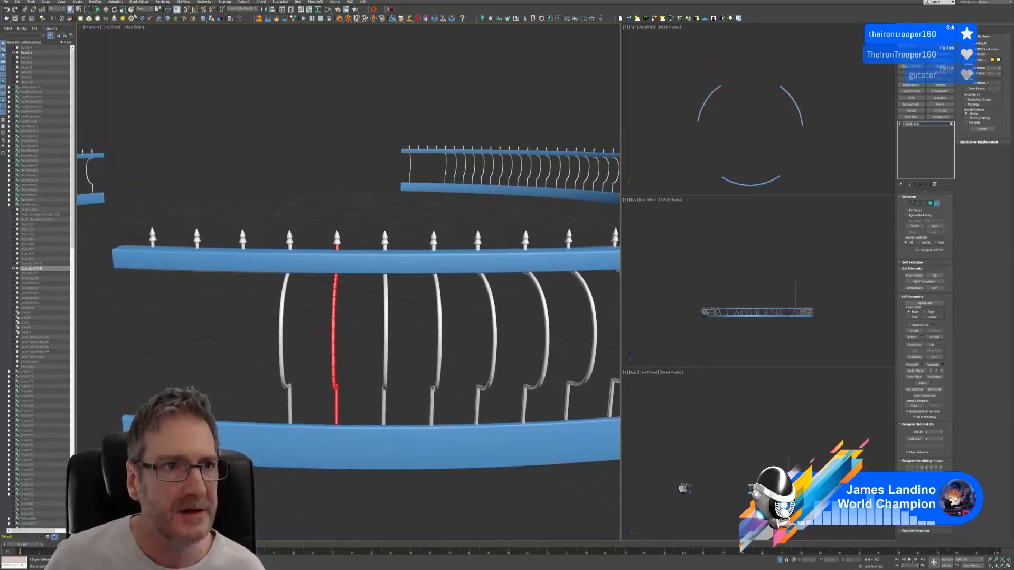
Rotate the selected baluster bar slightly, and move it a little sideways between the rails toward the third bar
left_click(114, 10)
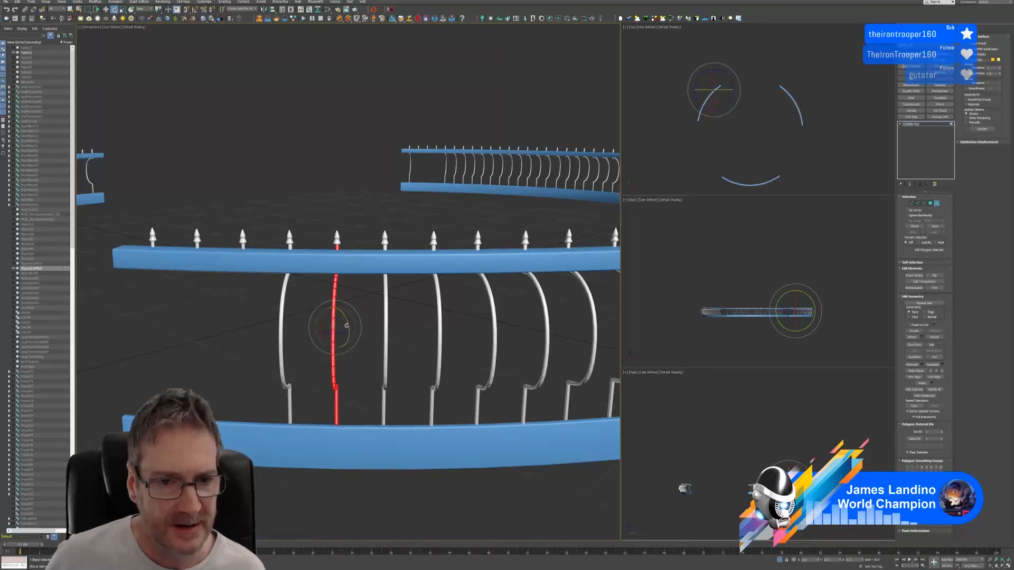
left_click_drag(346, 326, 351, 326)
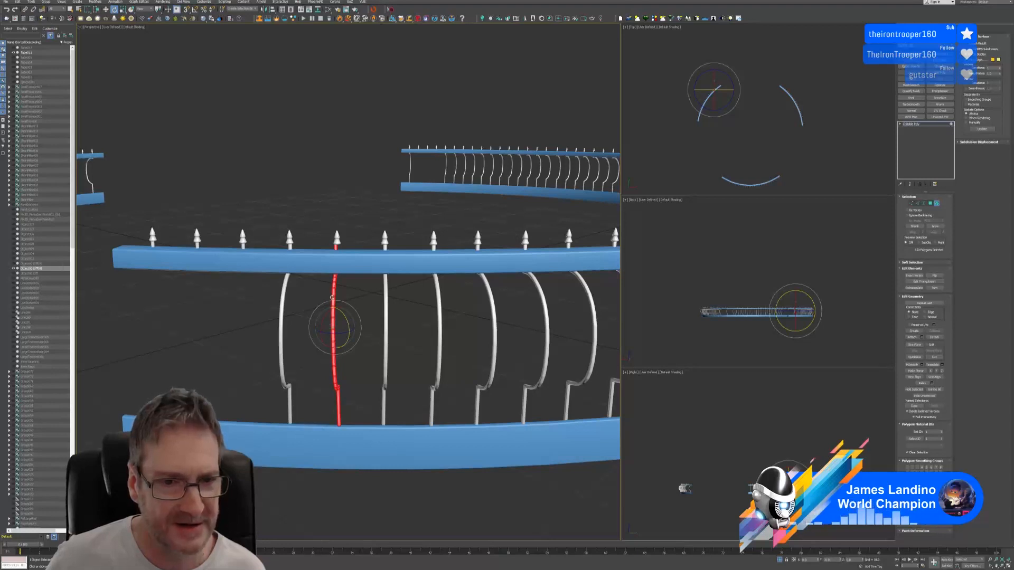
key("w")
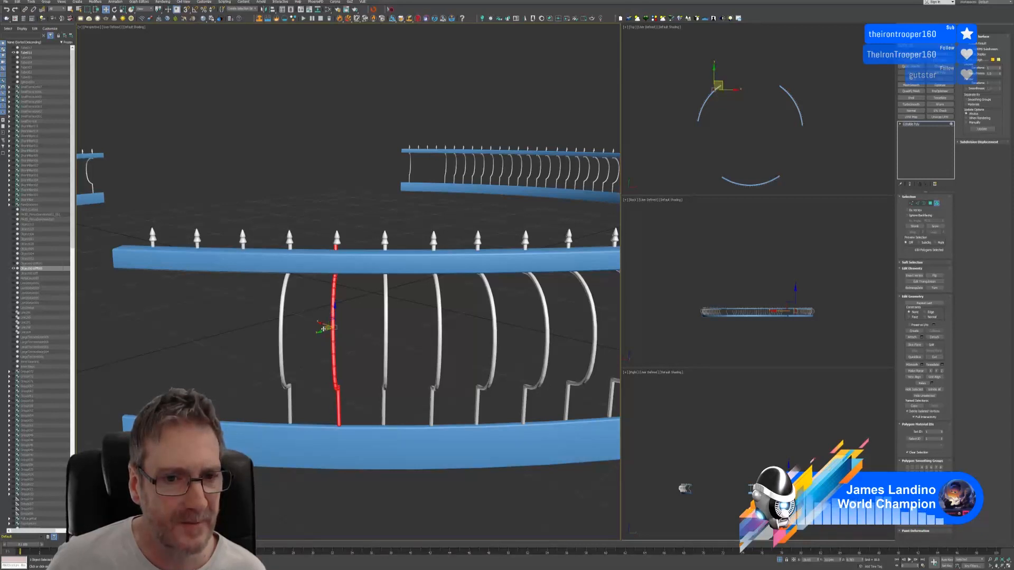
left_click_drag(324, 329, 327, 328)
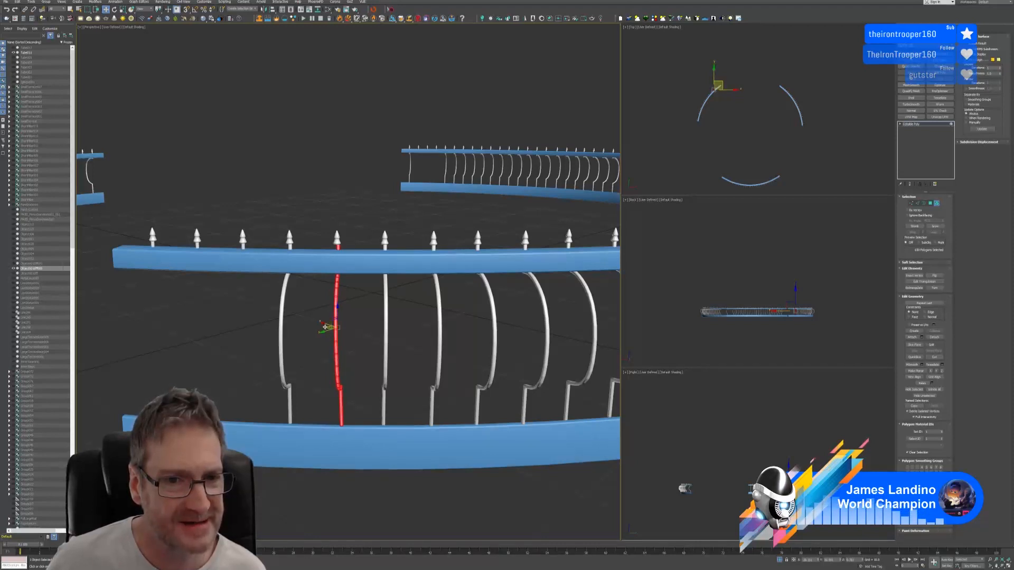
Select the front section's seventh full-length bar, tilt it slightly, and move it a little sideways along the rails
middle_click_drag(325, 328, 328, 302, "alt")
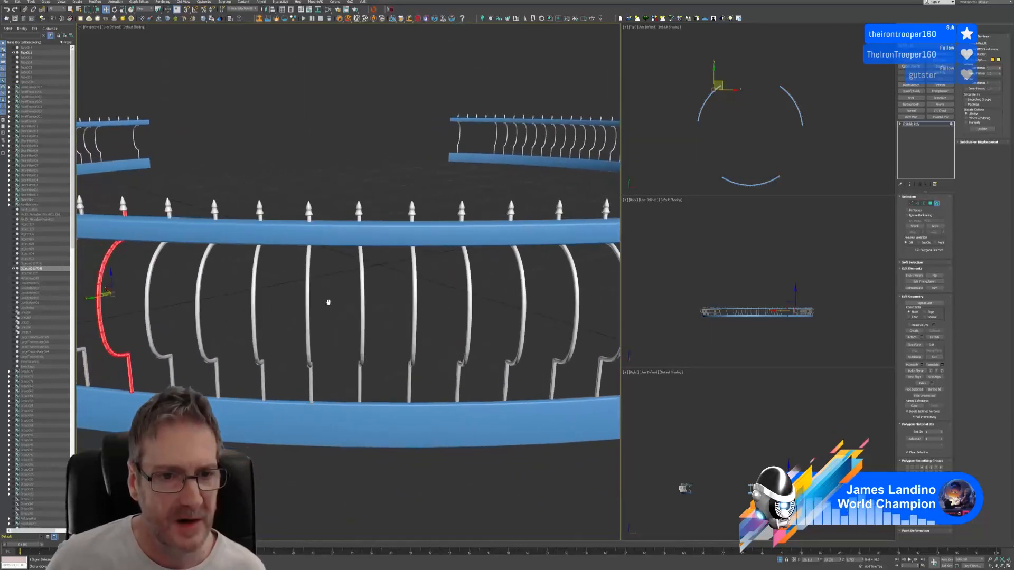
left_click(361, 311)
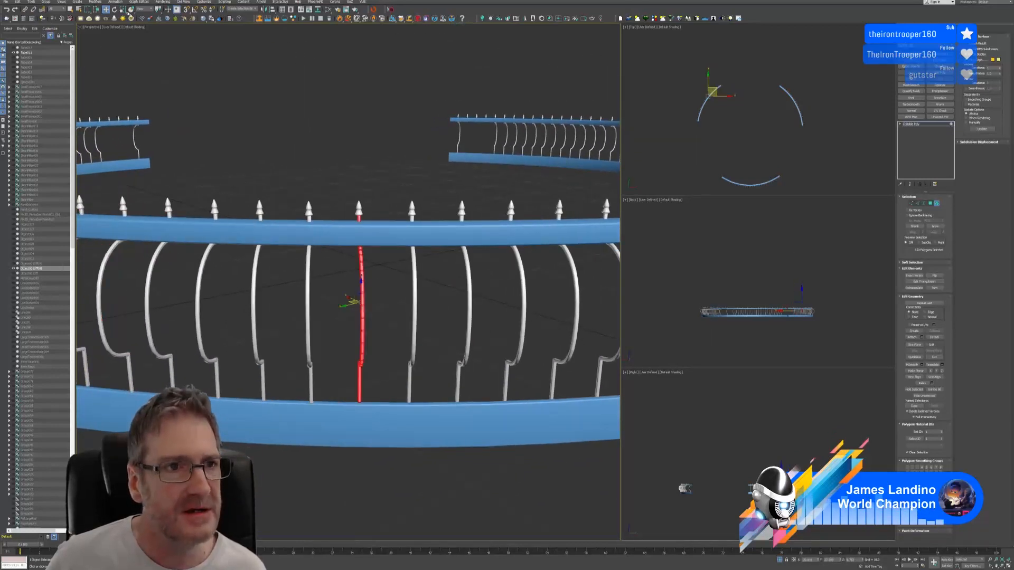
left_click(114, 10)
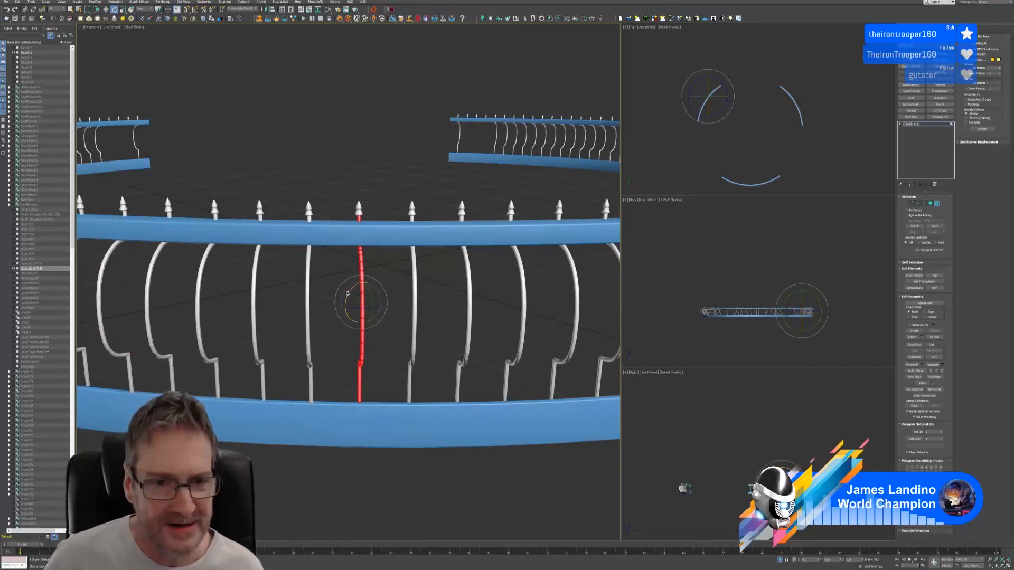
left_click_drag(348, 293, 349, 292)
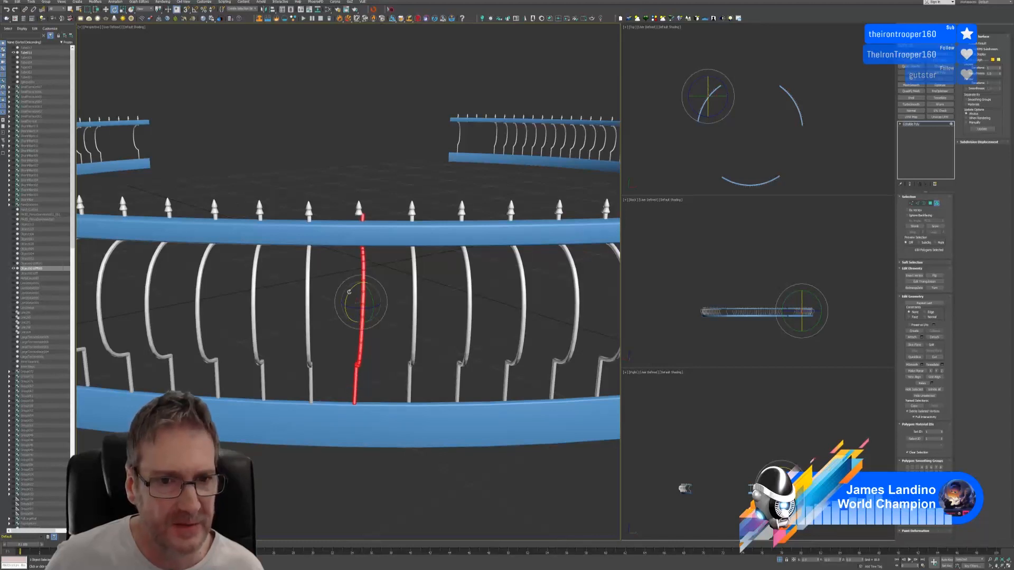
key("w")
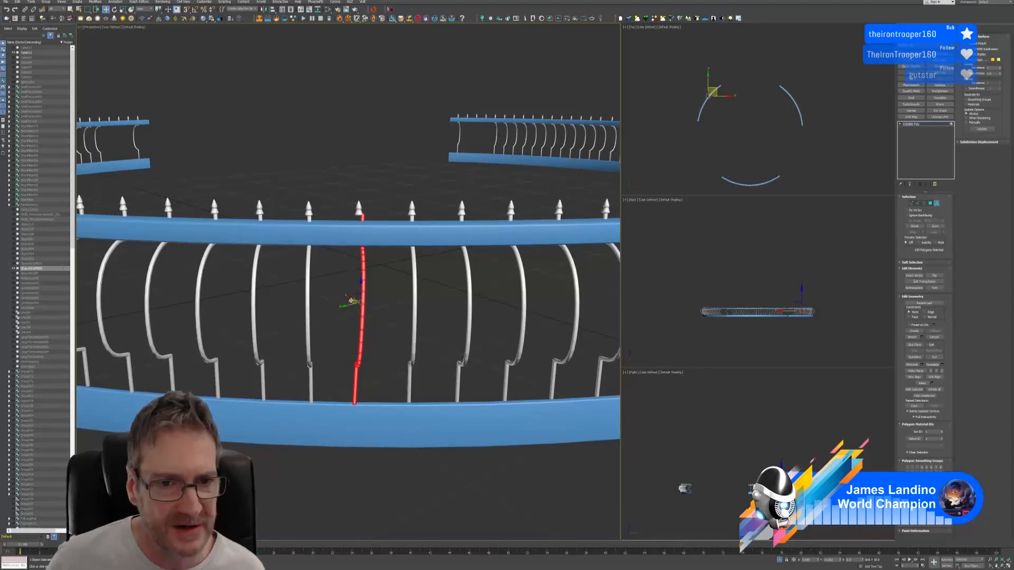
left_click_drag(352, 301, 346, 300)
Nudge the seventh bar horizontally relative to the two rails, checking its depth from the side and its alignment from the front
middle_click_drag(391, 293, 355, 300, "alt")
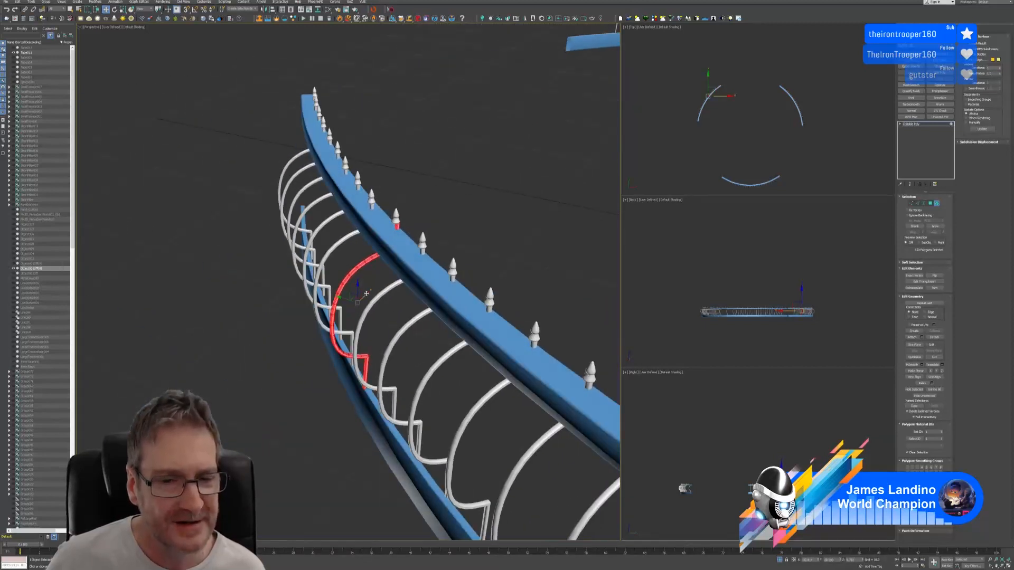
left_click_drag(364, 294, 342, 299)
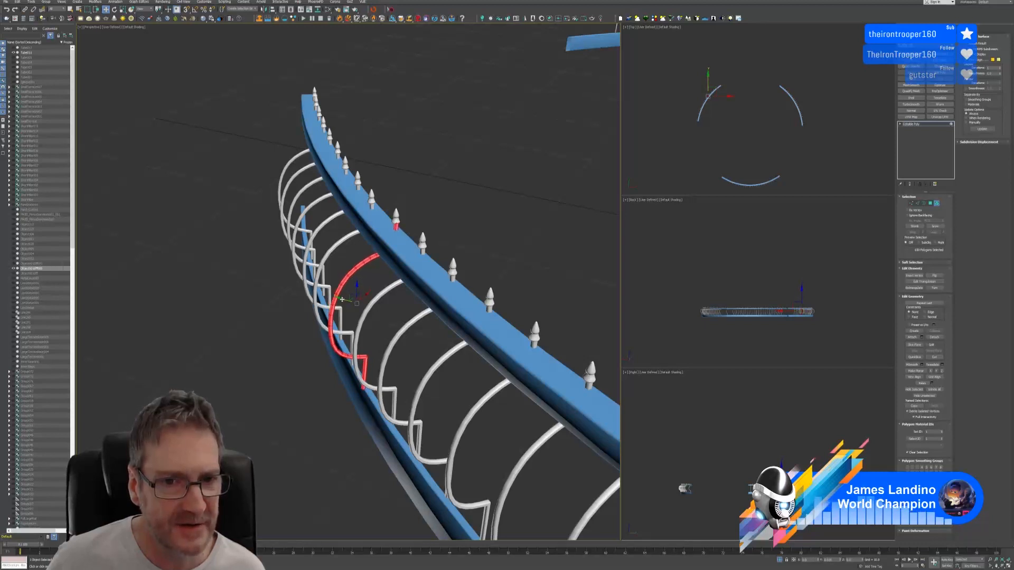
middle_click_drag(342, 299, 430, 265, "alt")
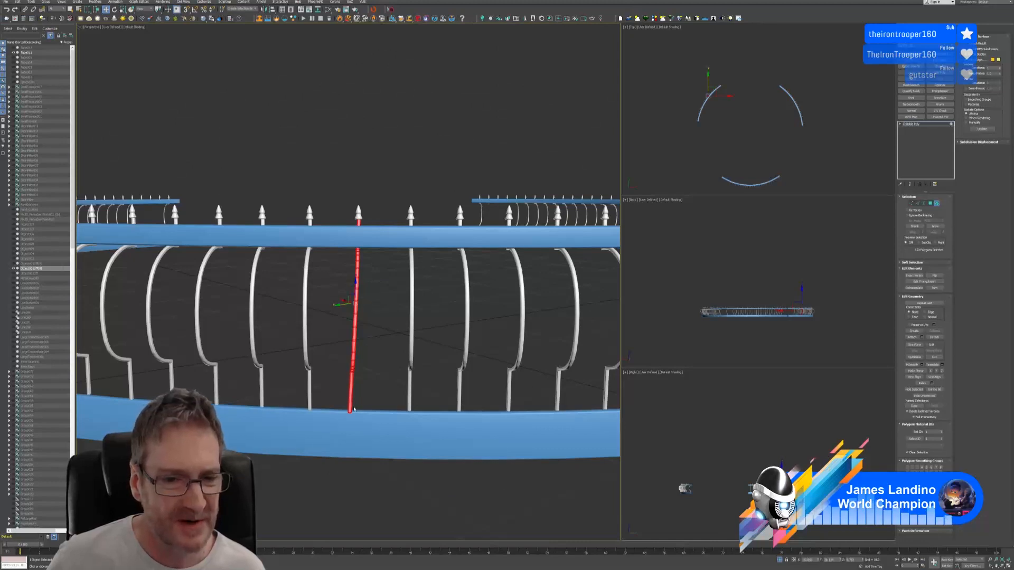
middle_click_drag(373, 310, 377, 316)
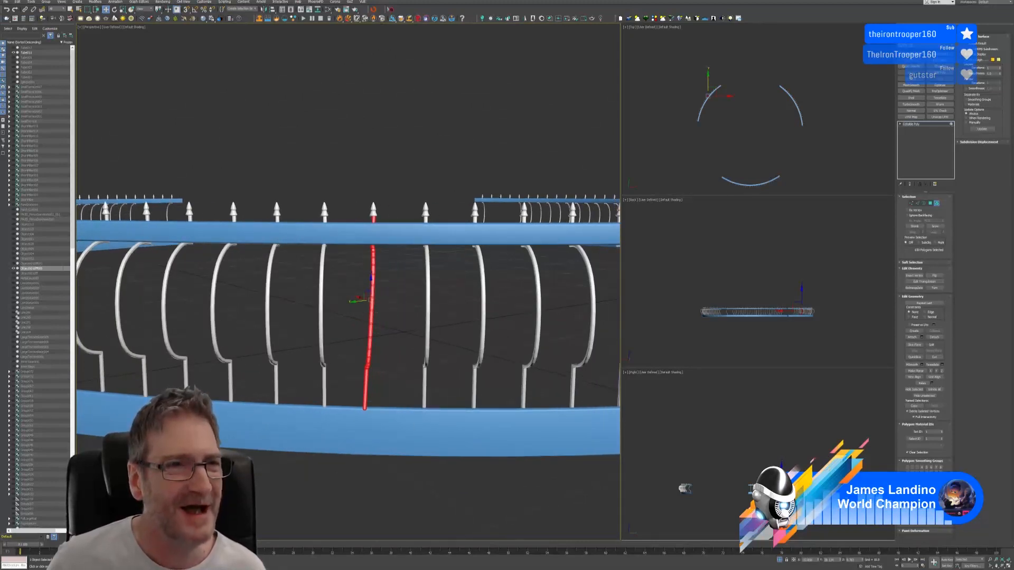
Tilt the seventh bar slightly back toward upright and nudge it horizontally to line up under its finial
key("e")
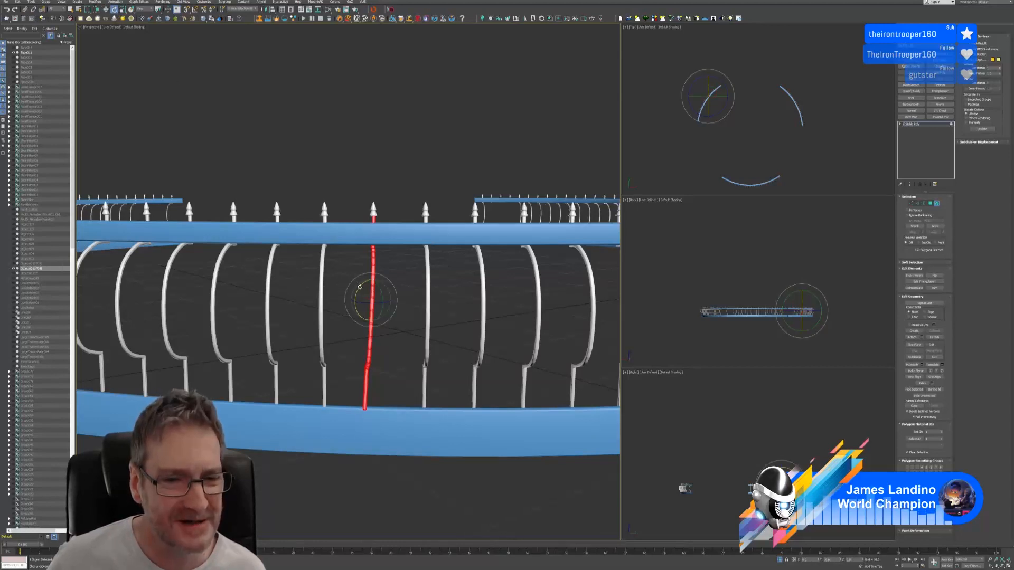
left_click_drag(360, 286, 358, 288)
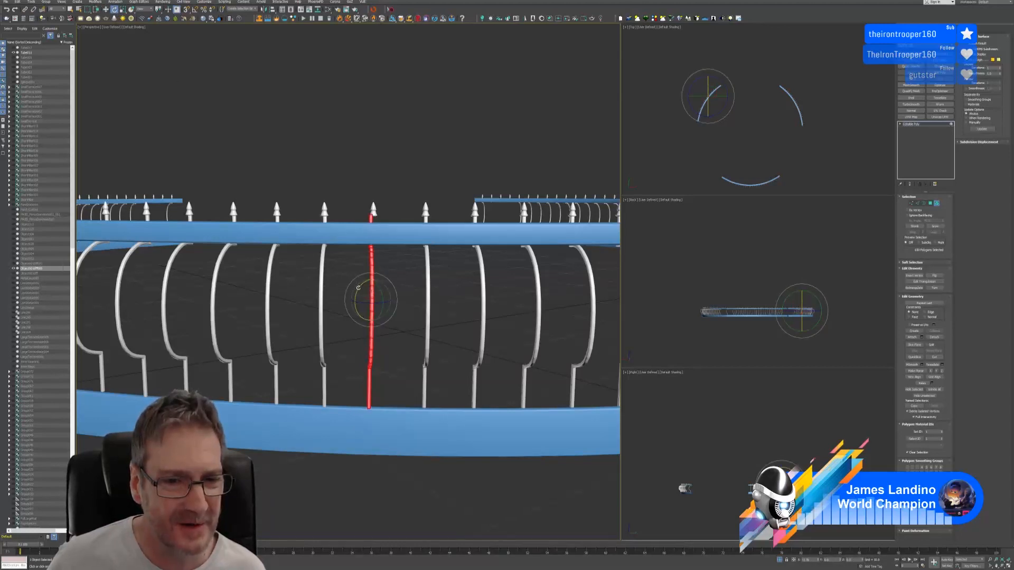
left_click(105, 9)
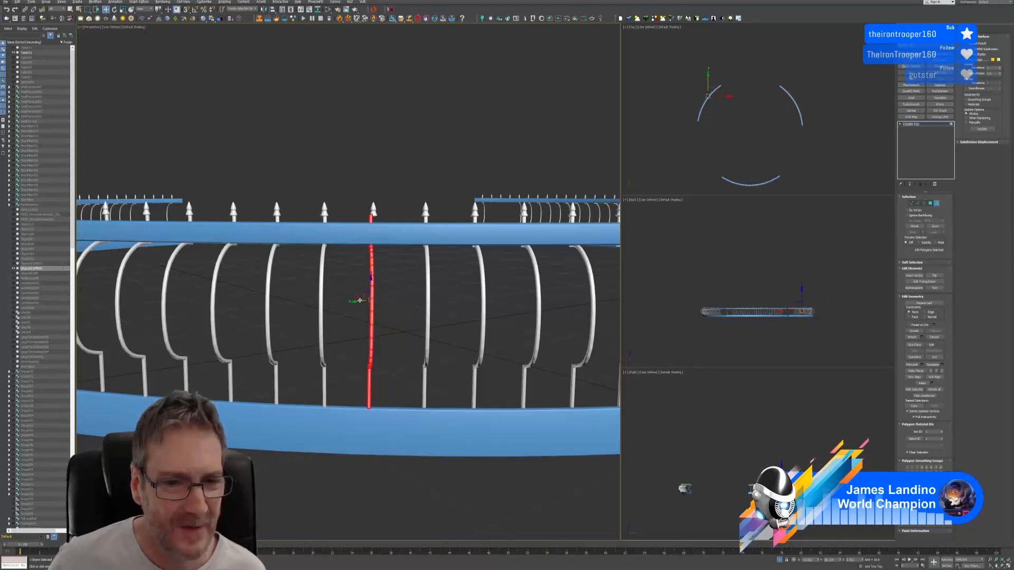
middle_click_drag(361, 299, 353, 306, "alt")
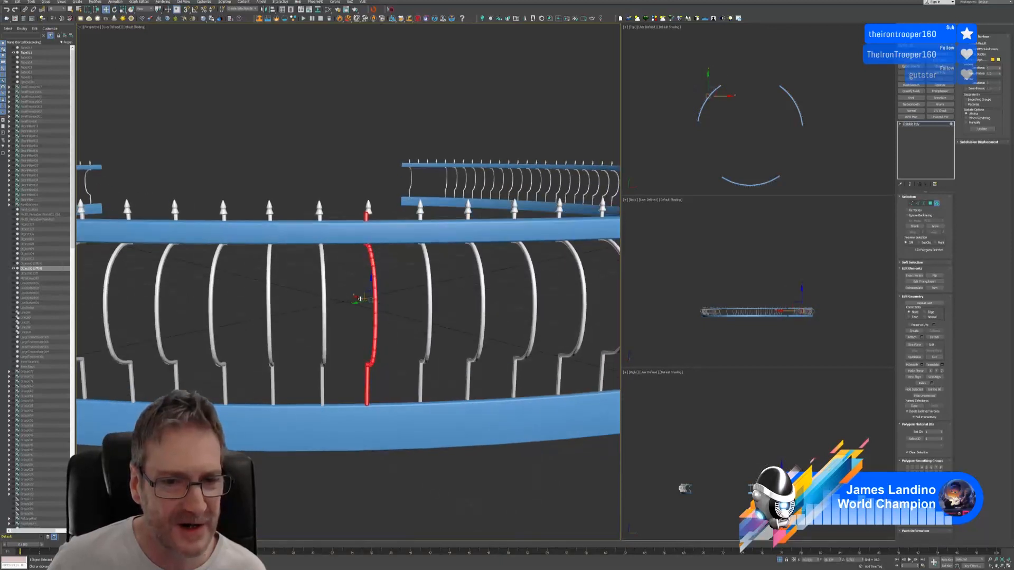
left_click_drag(358, 301, 371, 316)
middle_click_drag(371, 316, 398, 319, "alt")
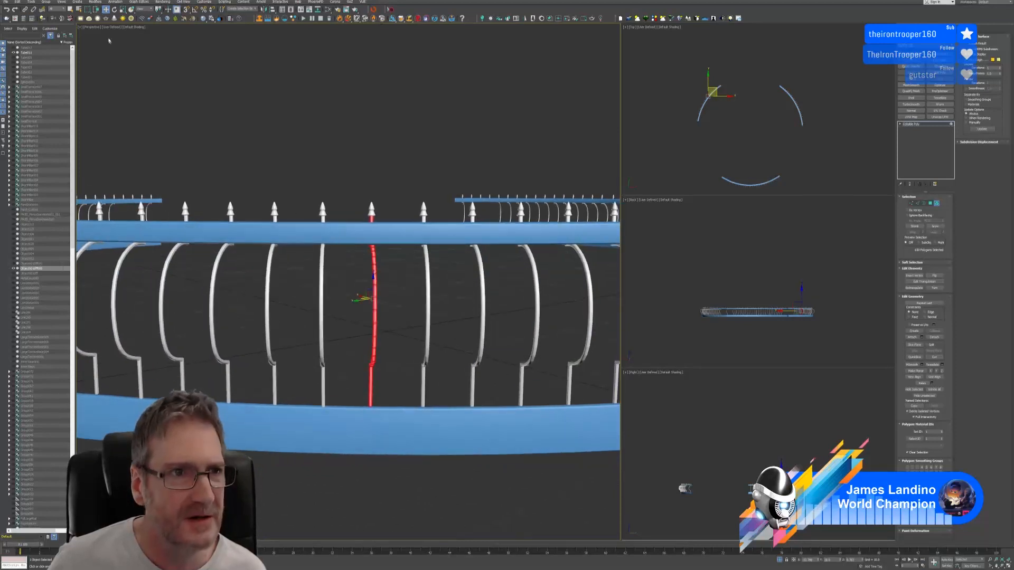
Turn the seventh bar slightly about its vertical axis and shift it a little toward its finial
key("e")
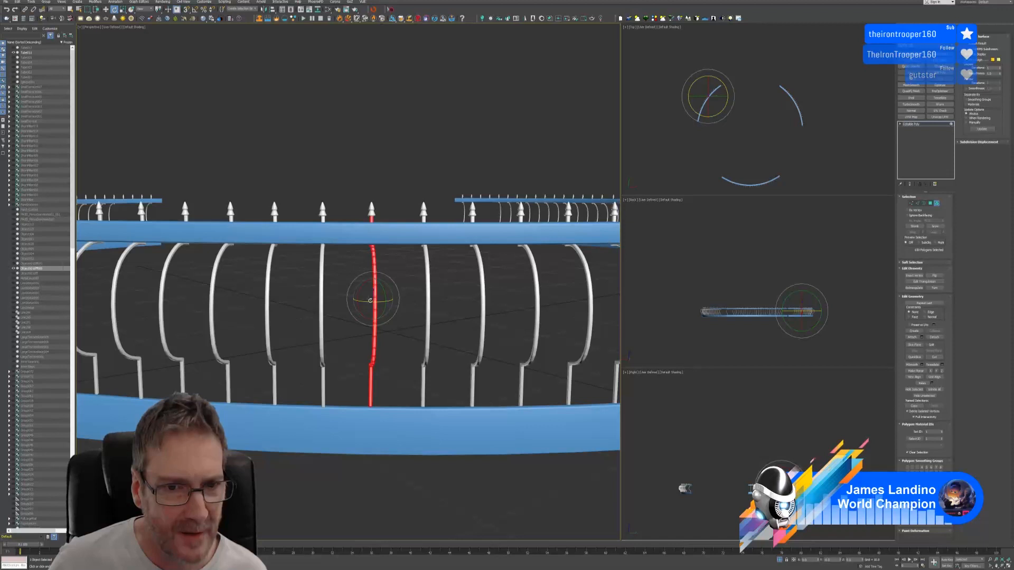
left_click_drag(370, 300, 368, 301)
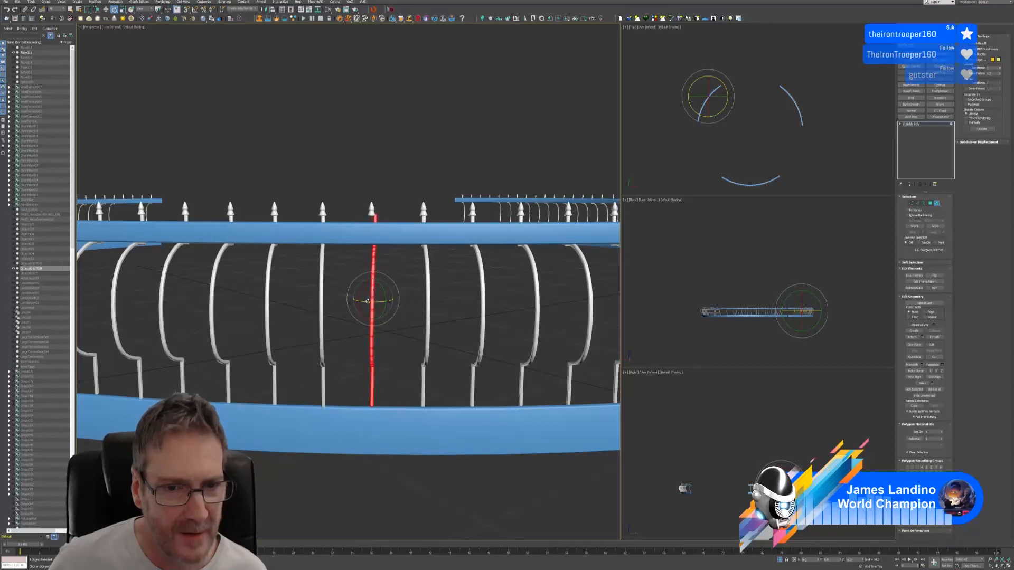
key("w")
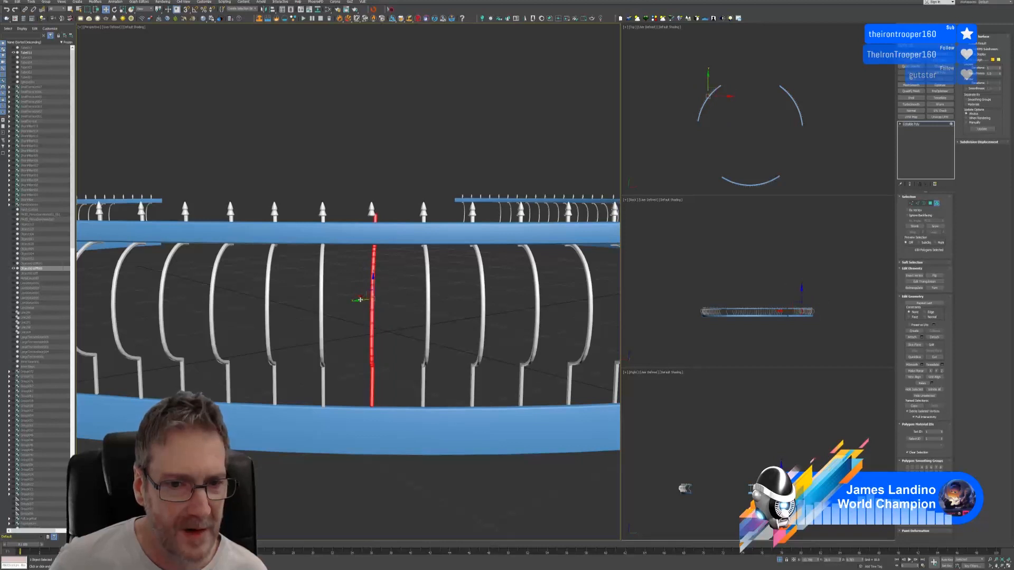
middle_click_drag(394, 308, 412, 313, "alt")
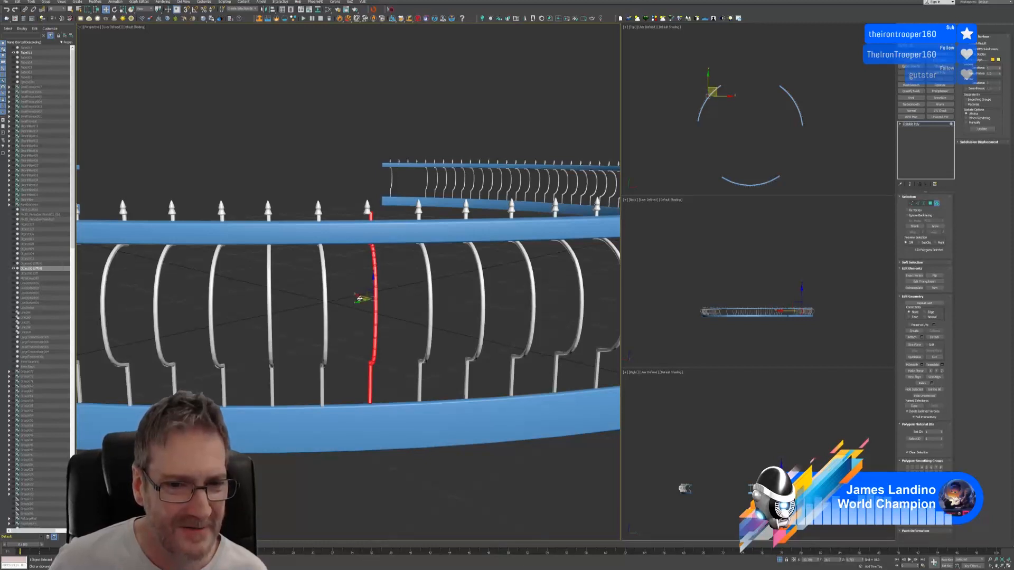
left_click_drag(362, 298, 361, 300)
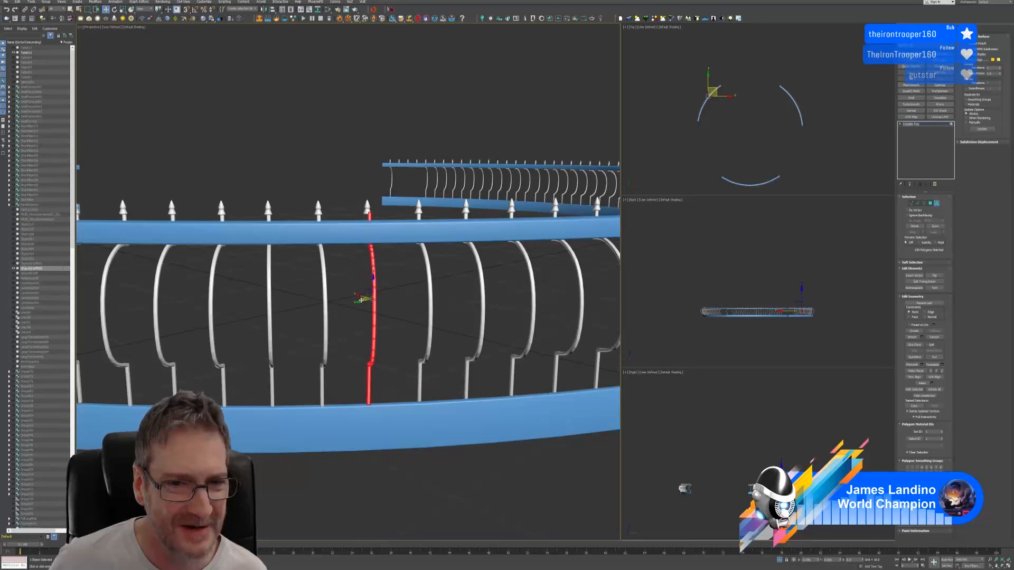
Fine-tune the seventh bar's horizontal position between the rails, checking it from the side and front
mouse_move(364, 302)
middle_mouse_down("alt")
mouse_move(380, 309)
mouse_move(379, 294)
middle_mouse_up("alt")
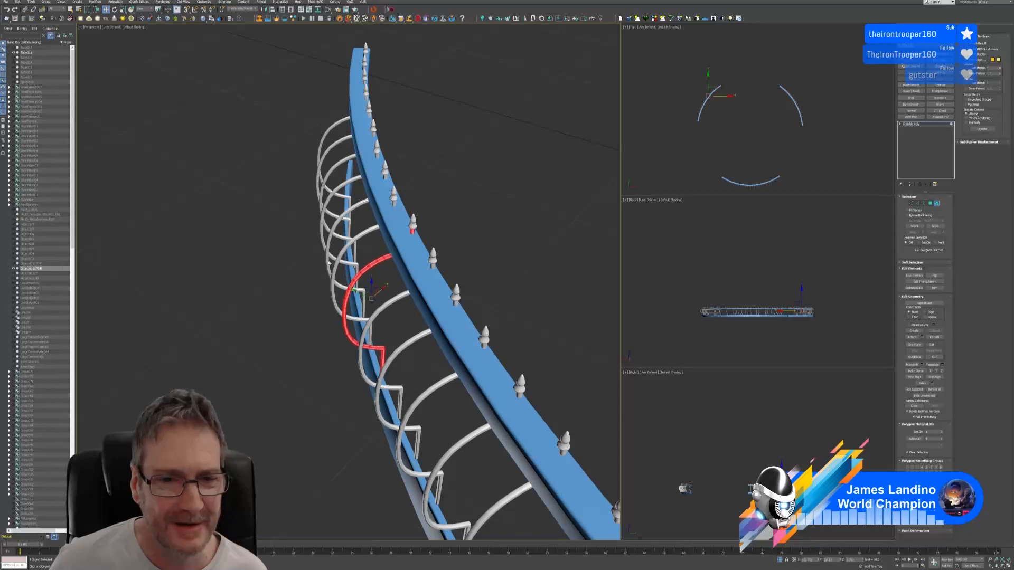
middle_click_drag(329, 264, 372, 253, "alt")
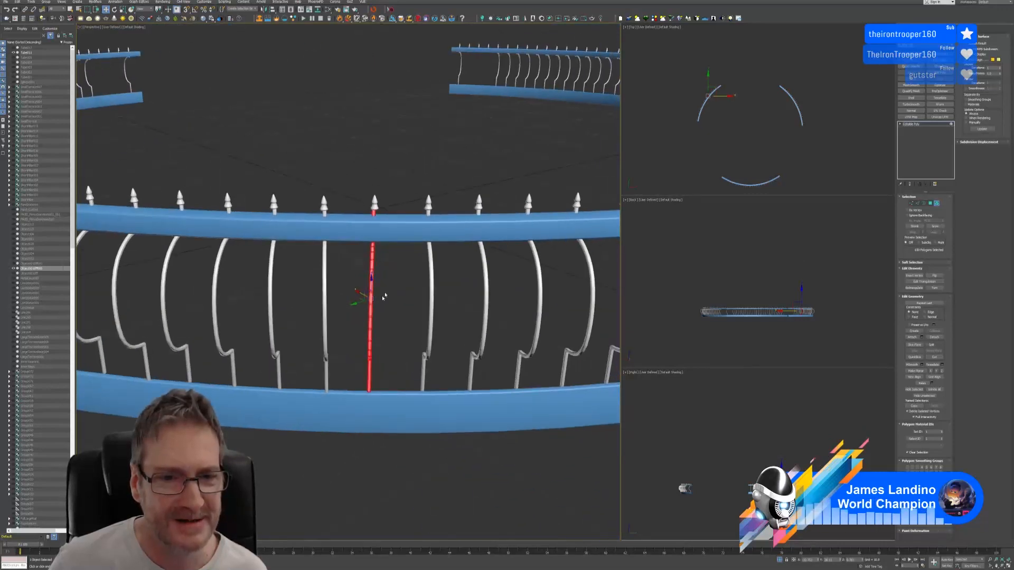
left_click_drag(357, 304, 358, 303)
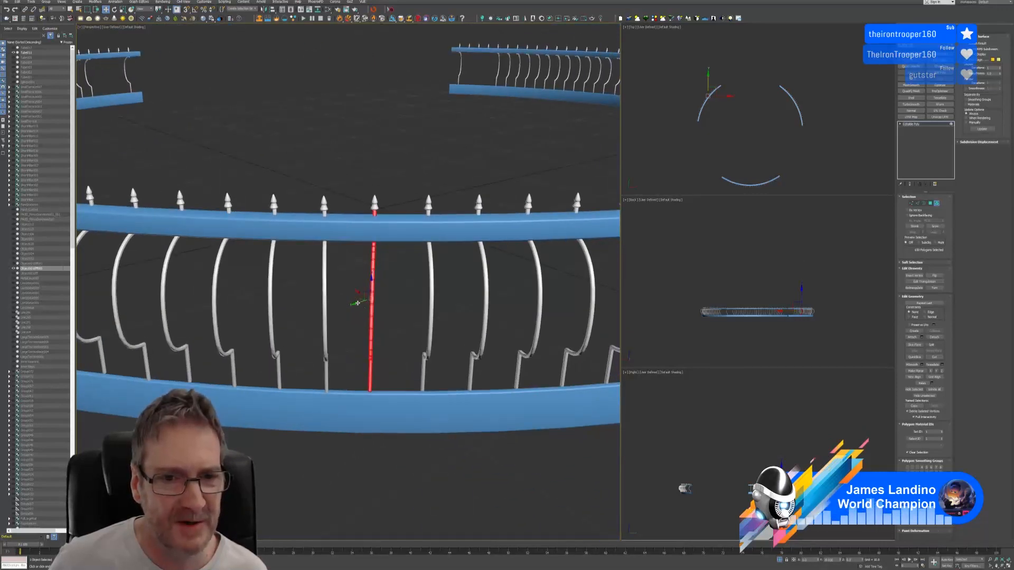
mouse_move(358, 304)
middle_mouse_down("alt")
mouse_move(370, 300)
mouse_move(354, 307)
middle_mouse_up("alt")
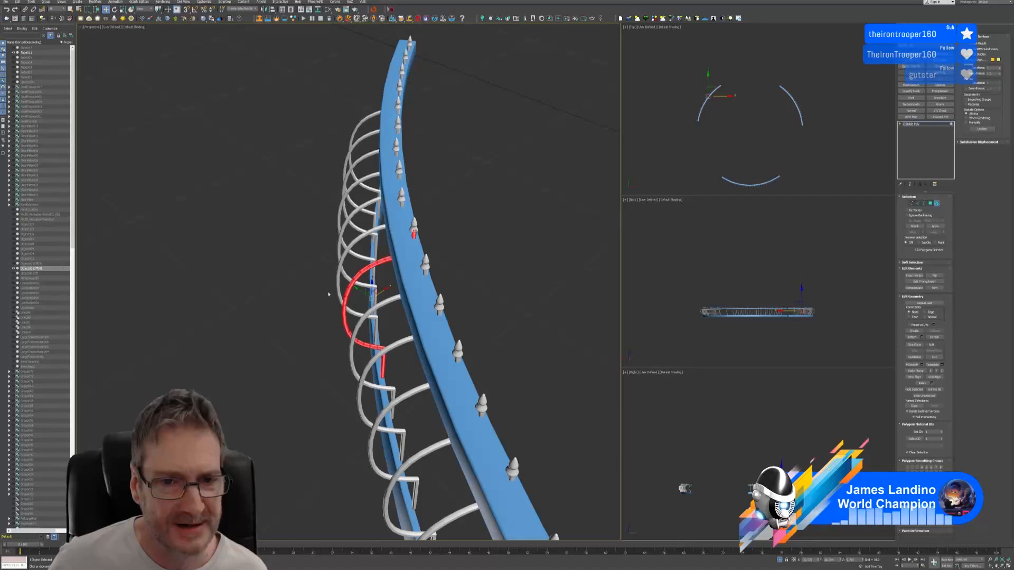
middle_click_drag(328, 294, 373, 285, "alt")
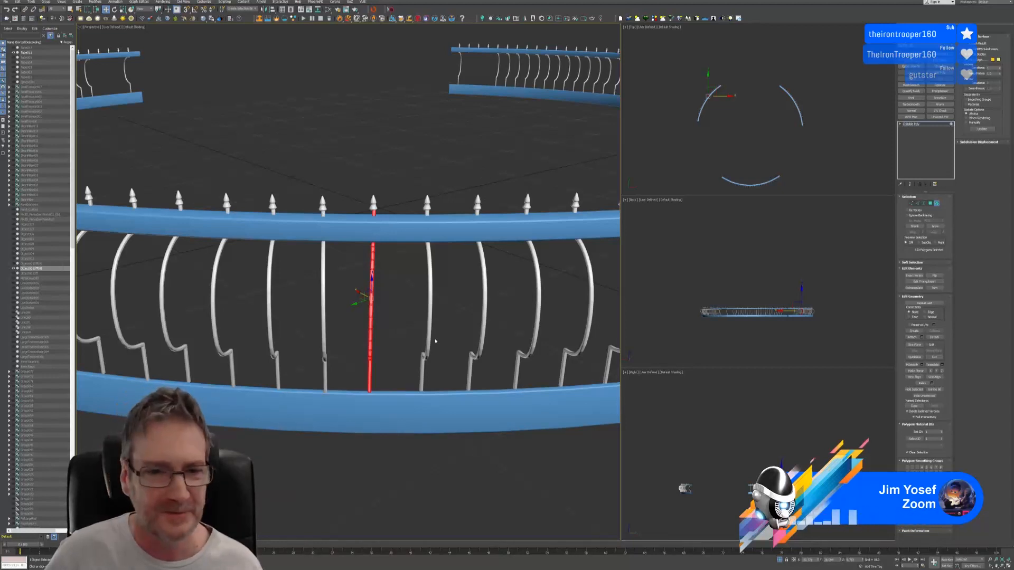
Select the bar six positions further along the front section, past its middle, and frame it up close
scroll(469, 301, "down", 3)
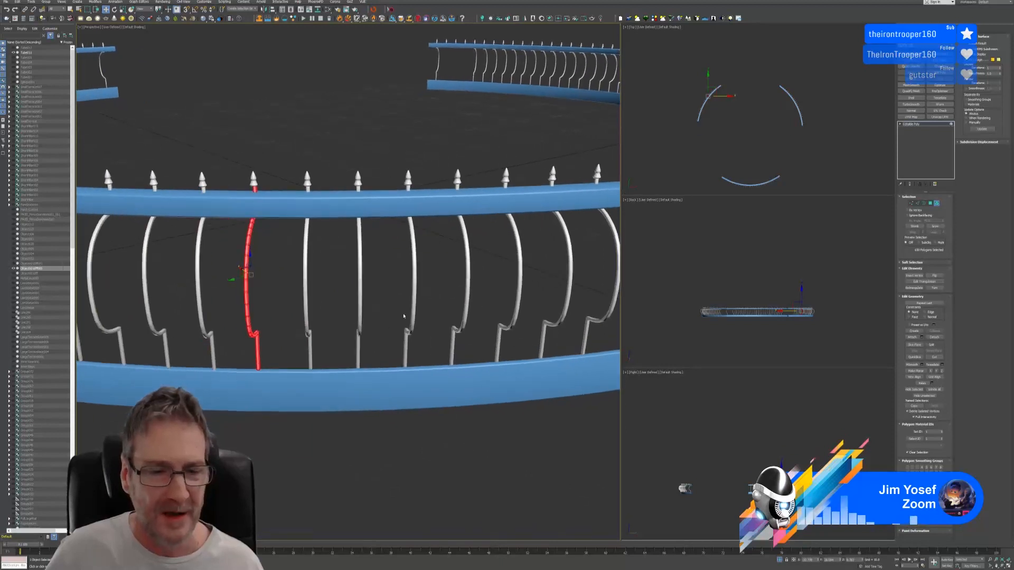
scroll(382, 334, "down", 5)
middle_click_drag(400, 339, 392, 339, "alt")
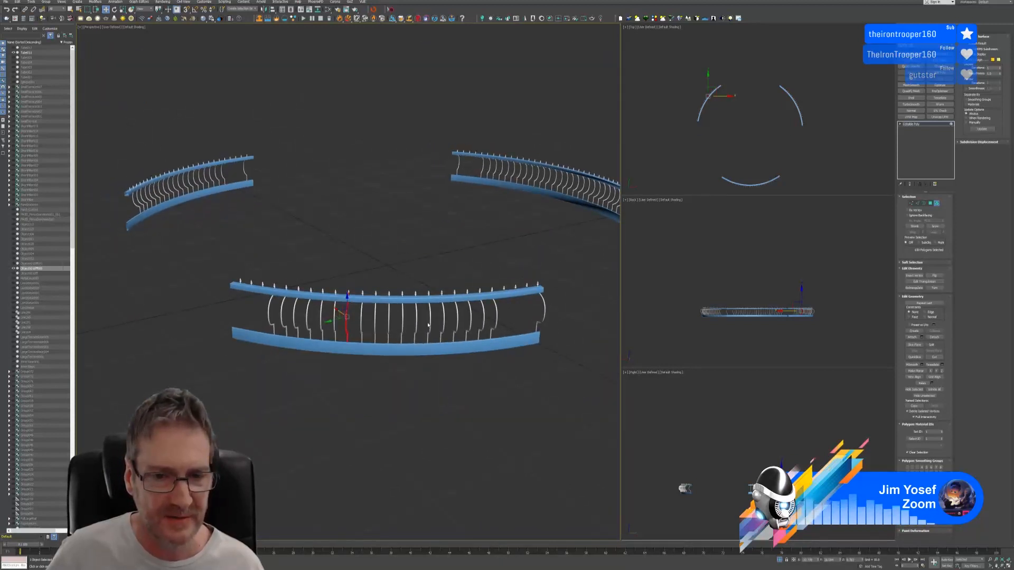
left_click_drag(346, 316, 430, 321)
scroll(430, 320, "up", 5)
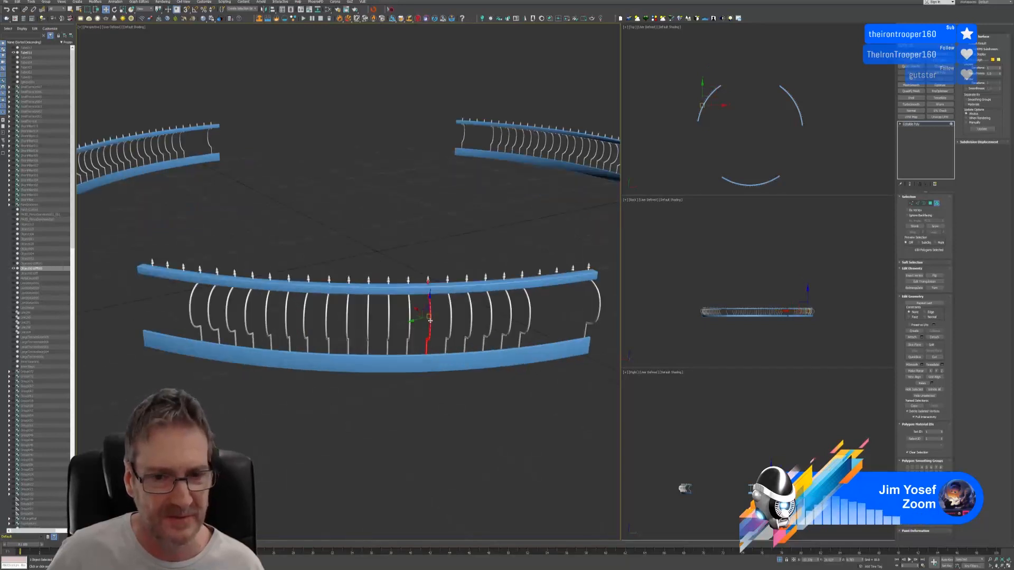
middle_click_drag(440, 314, 442, 311, "alt")
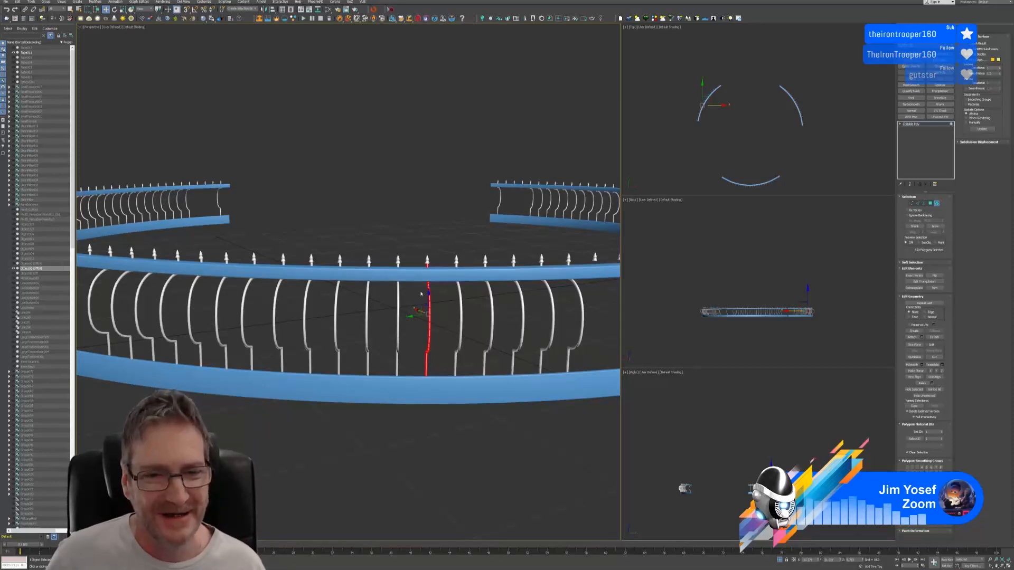
scroll(439, 317, "up", 1)
scroll(439, 317, "down", 1)
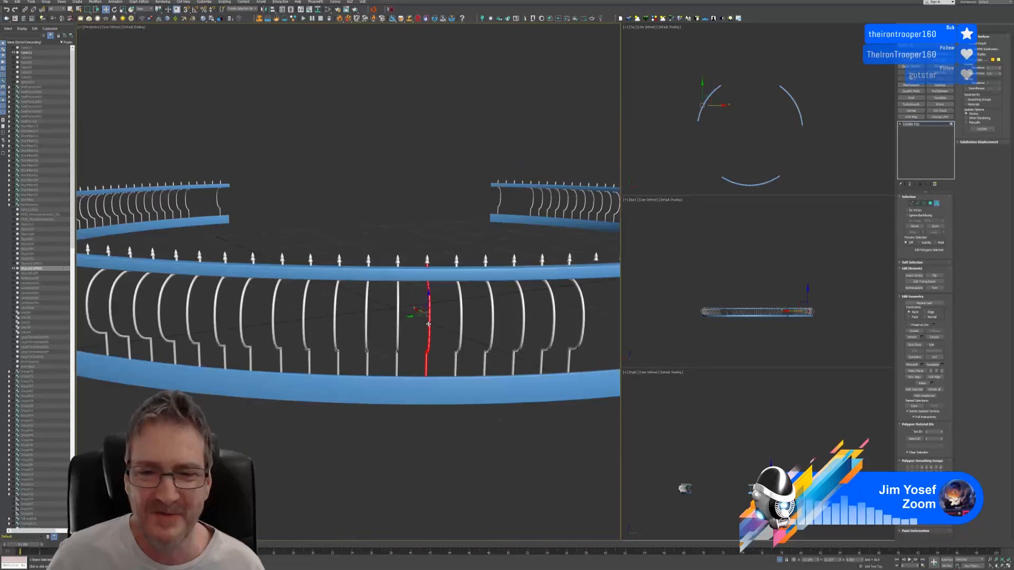
scroll(425, 322, "up", 1)
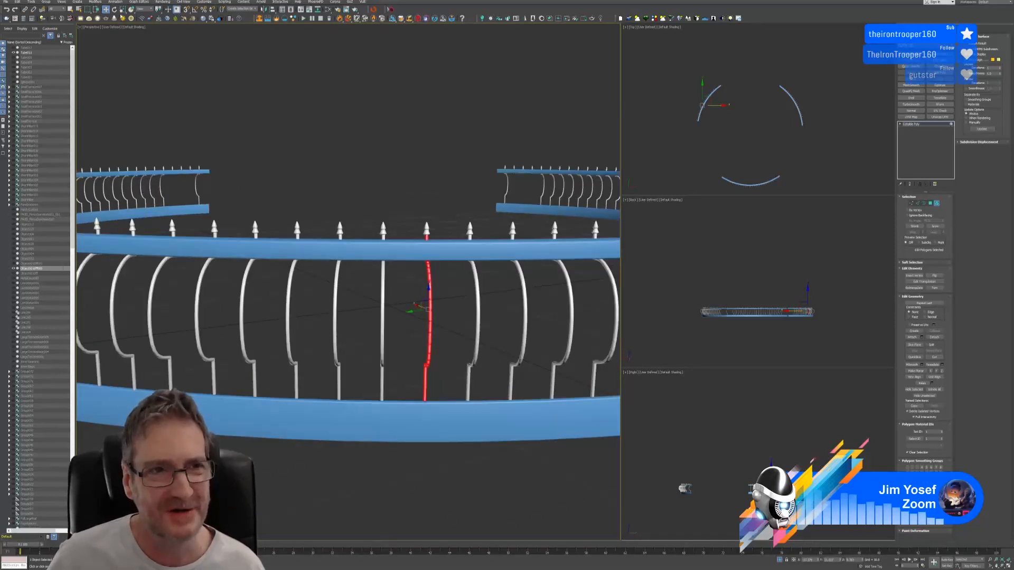
Turn the selected bar slightly about its vertical axis and move it a little sideways to line up under its finial
left_click(115, 9)
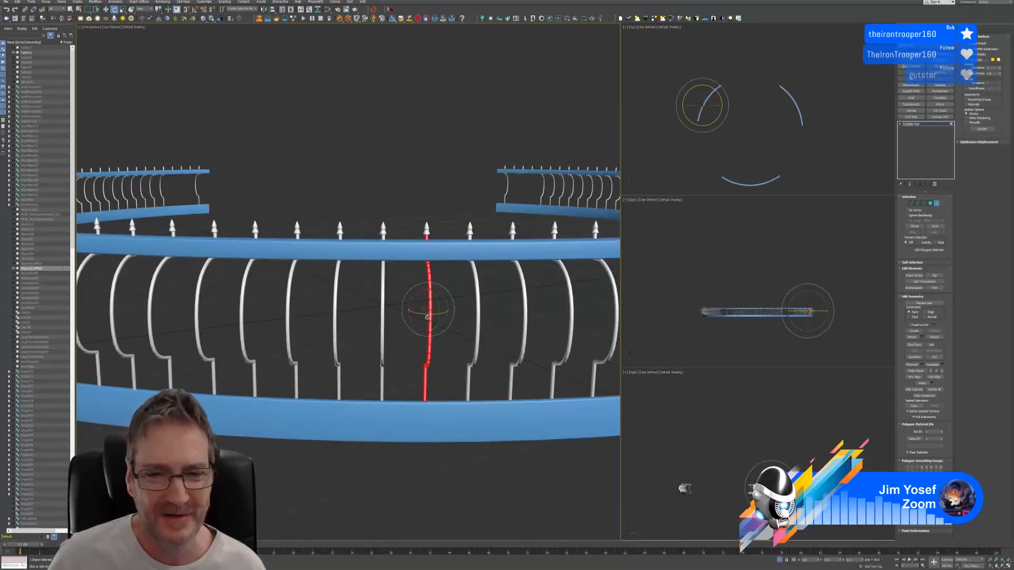
left_click_drag(426, 314, 421, 314)
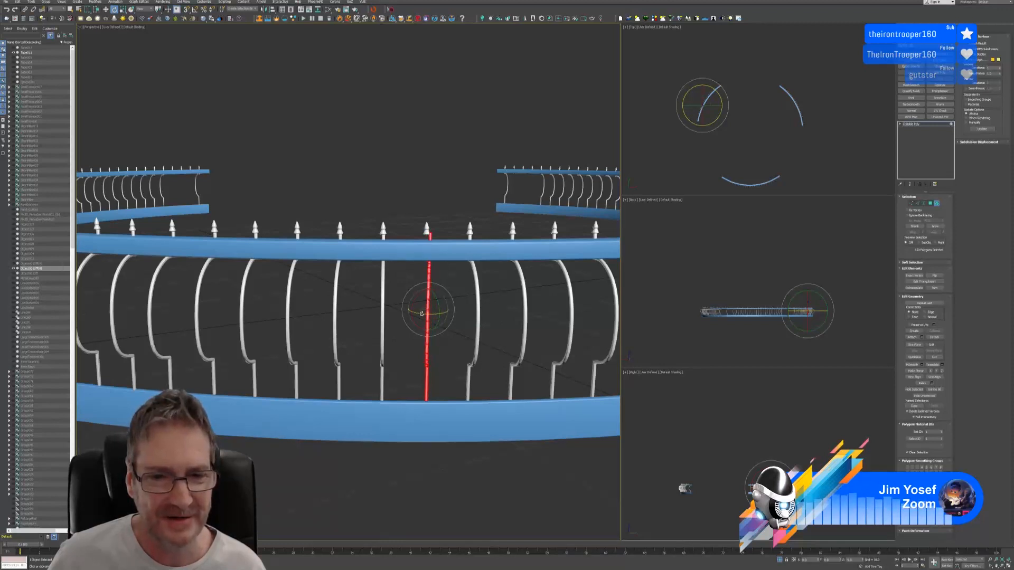
key("w")
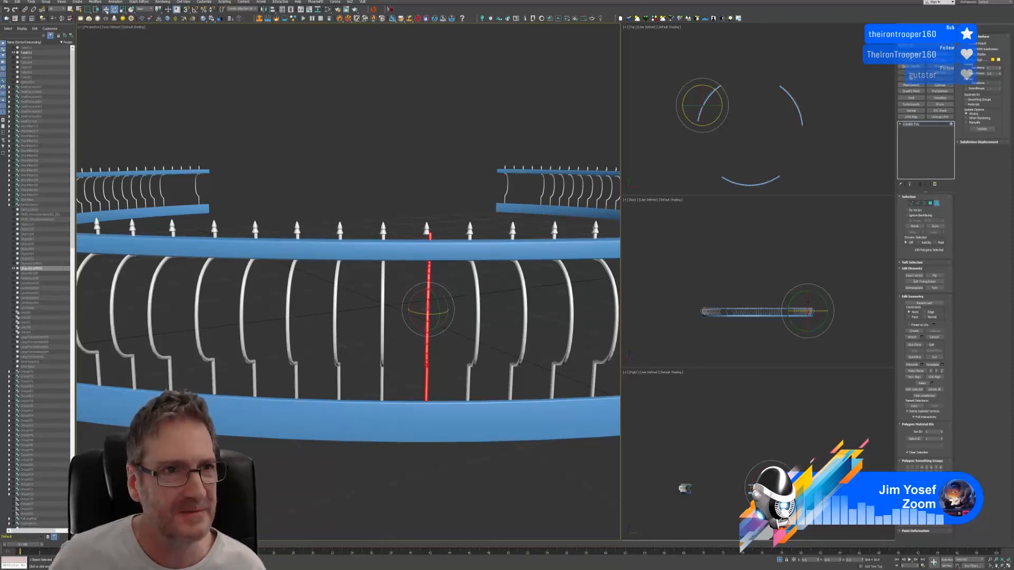
middle_click_drag(464, 321, 464, 322, "alt")
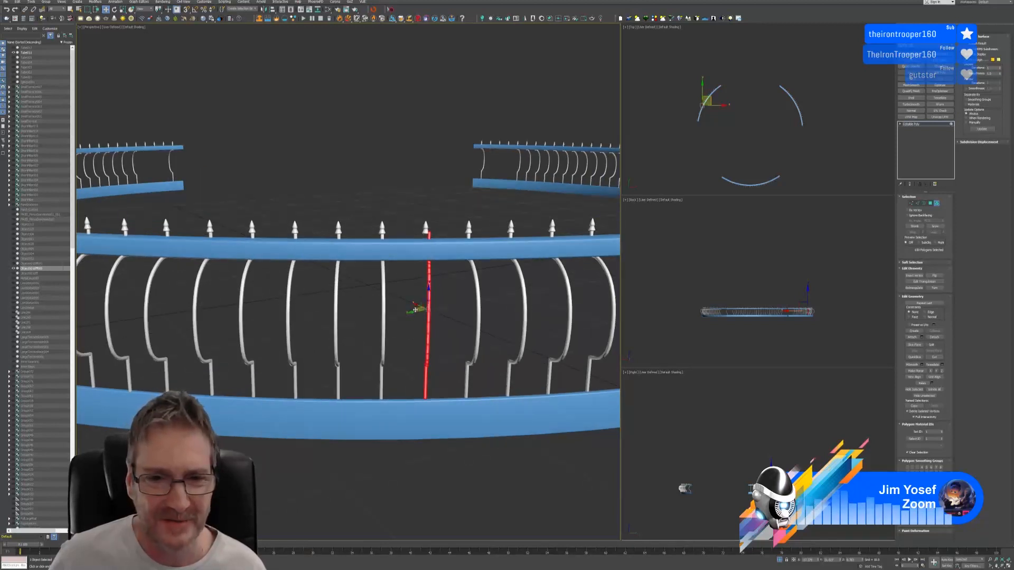
left_click_drag(415, 309, 412, 312)
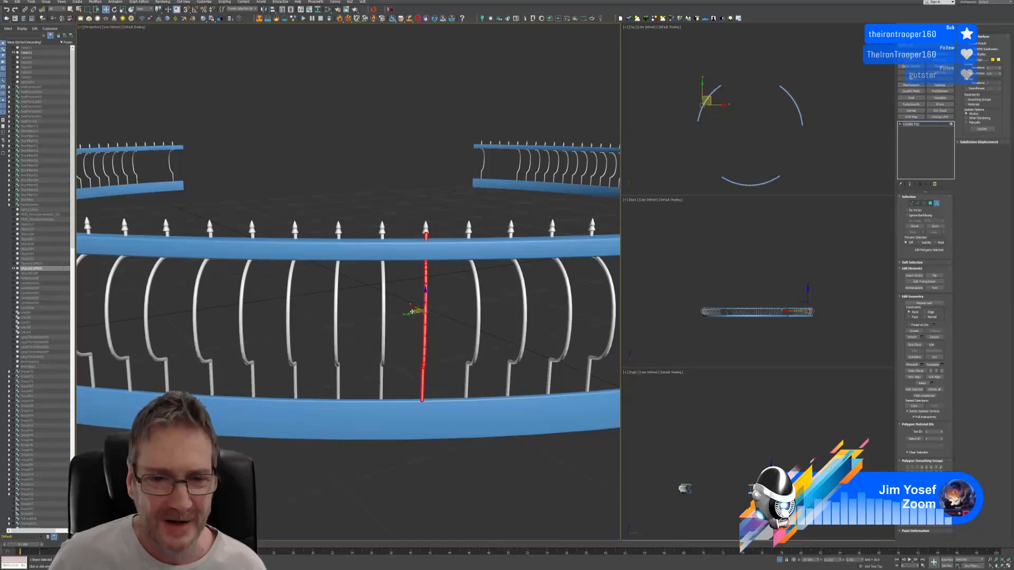
Fine-tune the selected bar's position along the railing so it sits under its finial, checking it from several angles
middle_click_drag(485, 313, 450, 325, "alt")
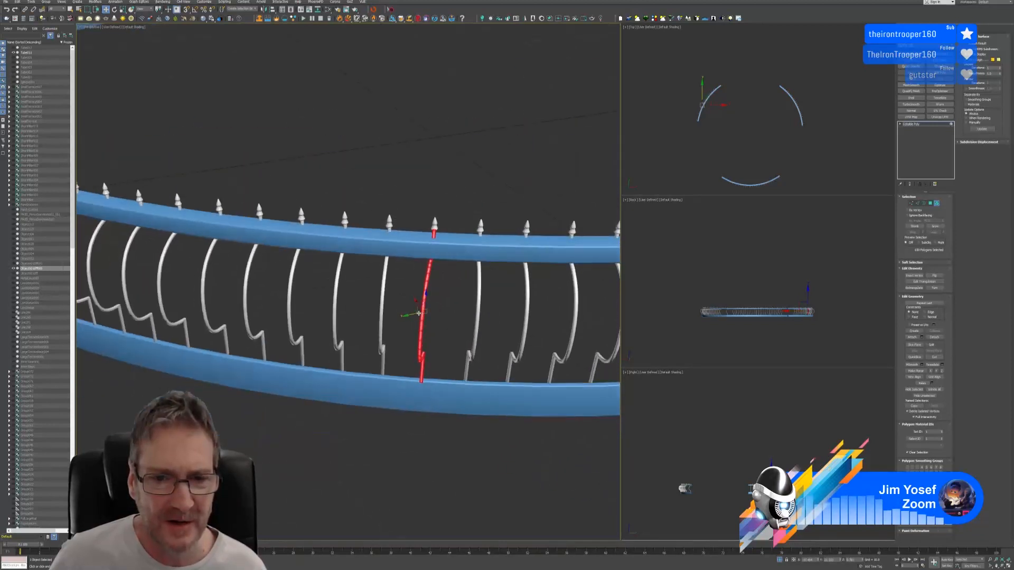
left_click_drag(415, 311, 422, 316)
middle_click_drag(423, 316, 430, 310, "alt")
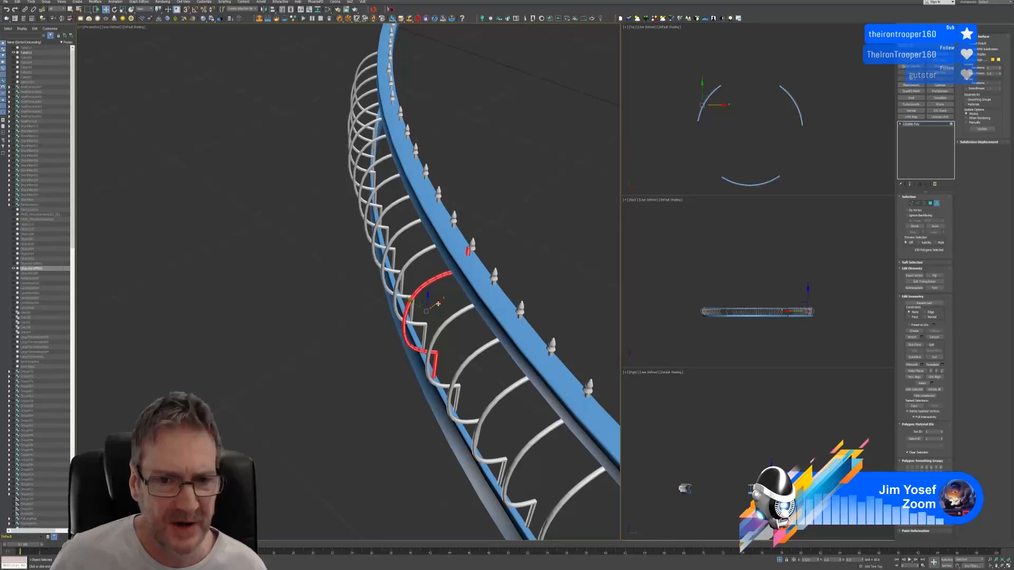
middle_click_drag(438, 307, 466, 318, "alt")
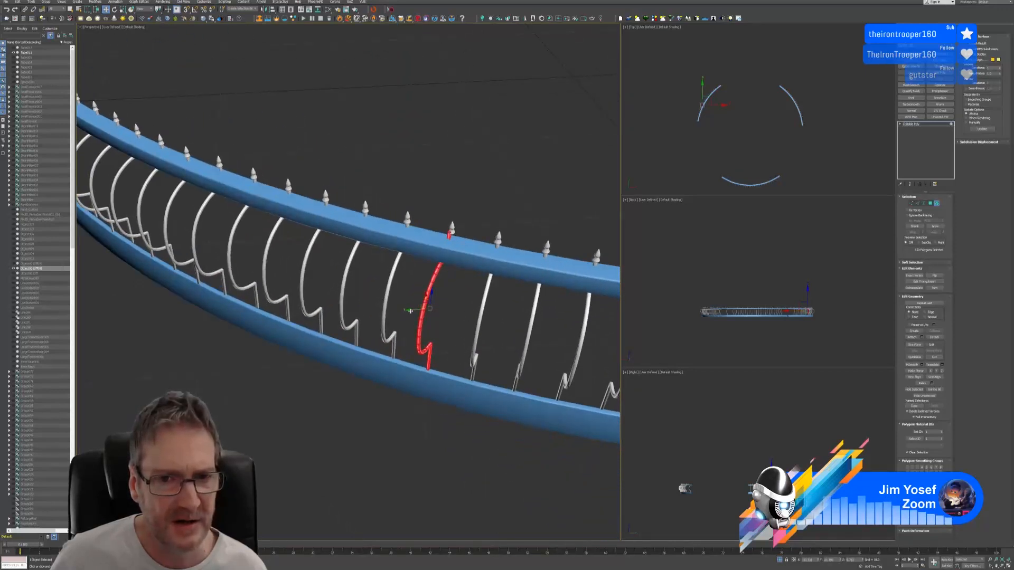
left_click_drag(410, 311, 413, 311)
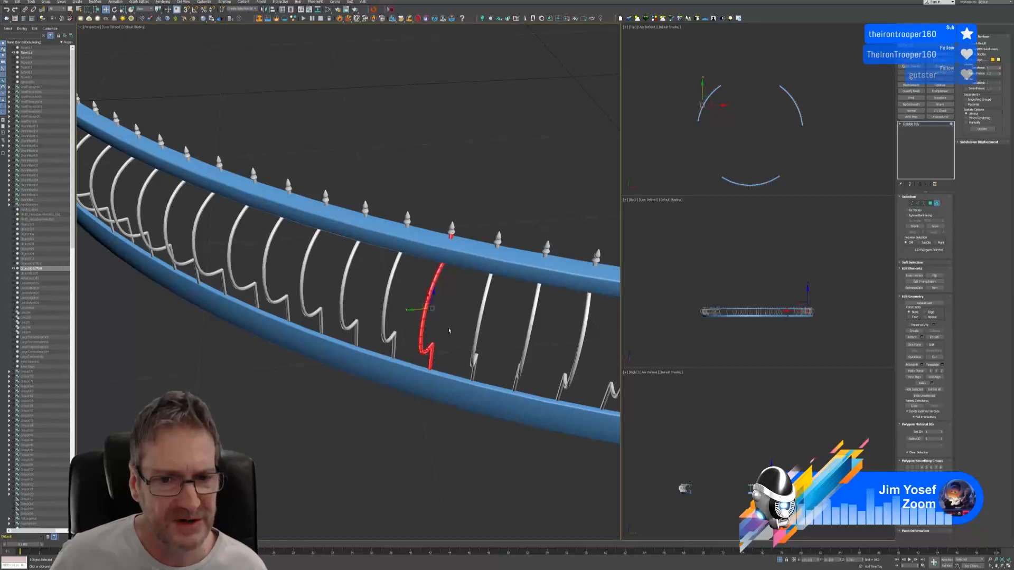
middle_click_drag(449, 331, 459, 310, "alt")
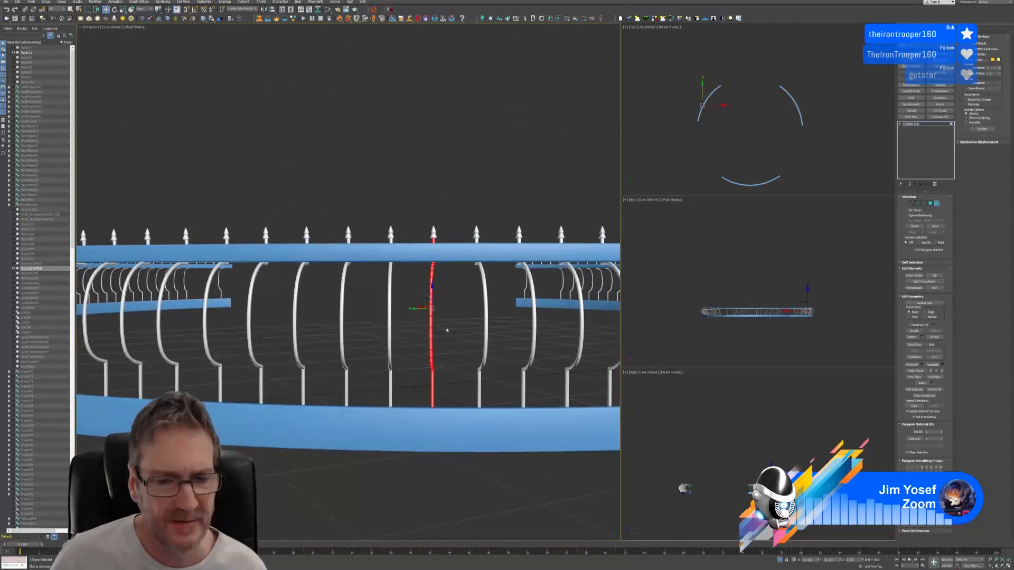
Select the second bar before the gap near the front section's end and turn it slightly about its vertical axis
scroll(447, 331, "down", 5)
middle_click_drag(453, 383, 423, 378, "alt")
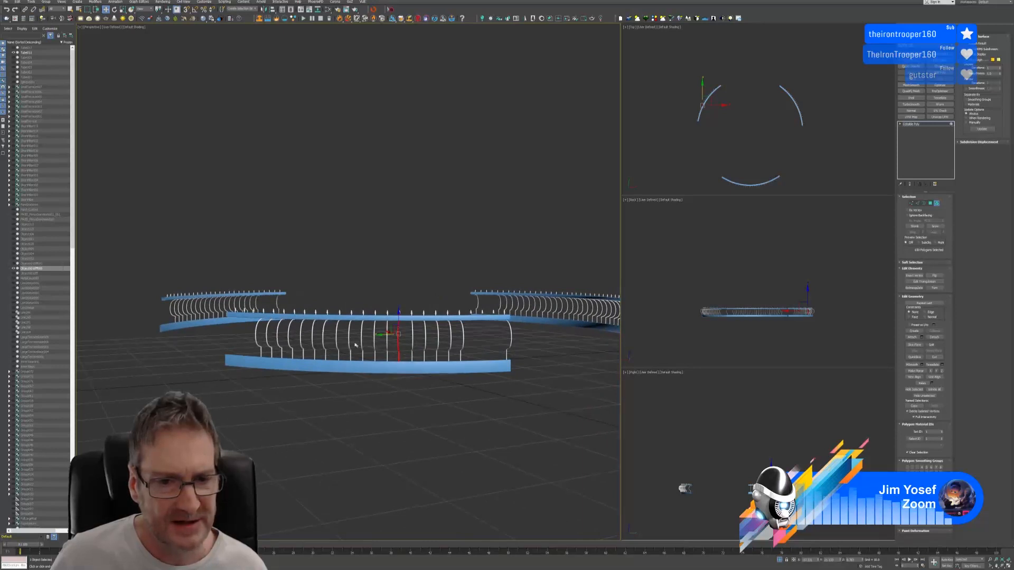
left_click(451, 334)
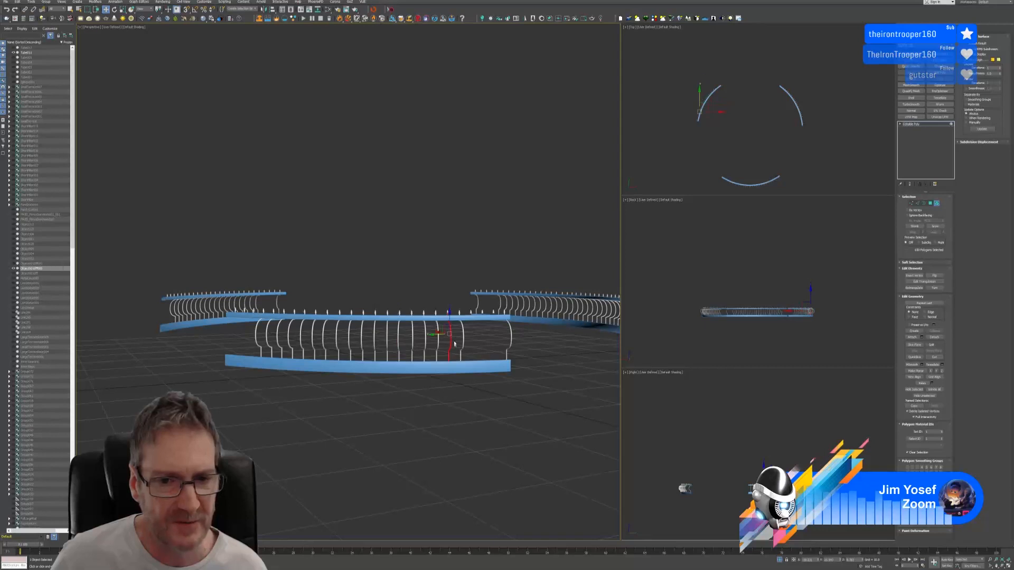
scroll(452, 335, "up", 5)
left_click(114, 9)
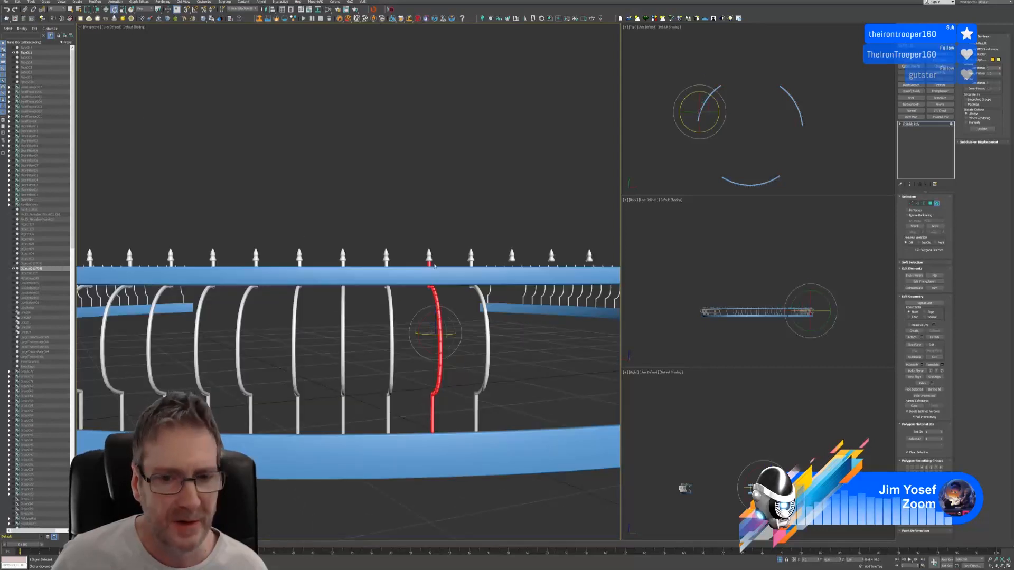
left_click_drag(436, 336, 430, 335)
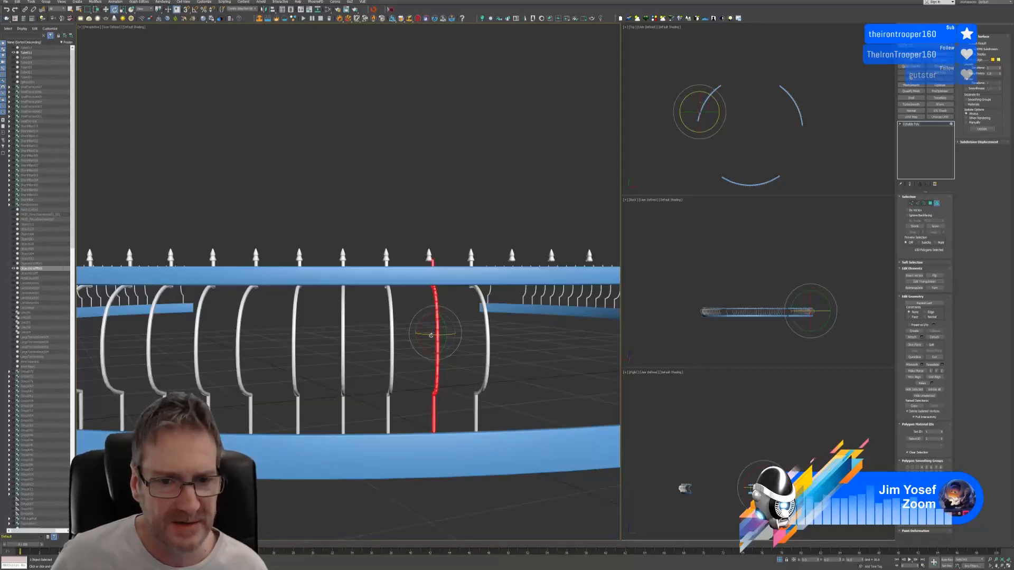
left_click(107, 10)
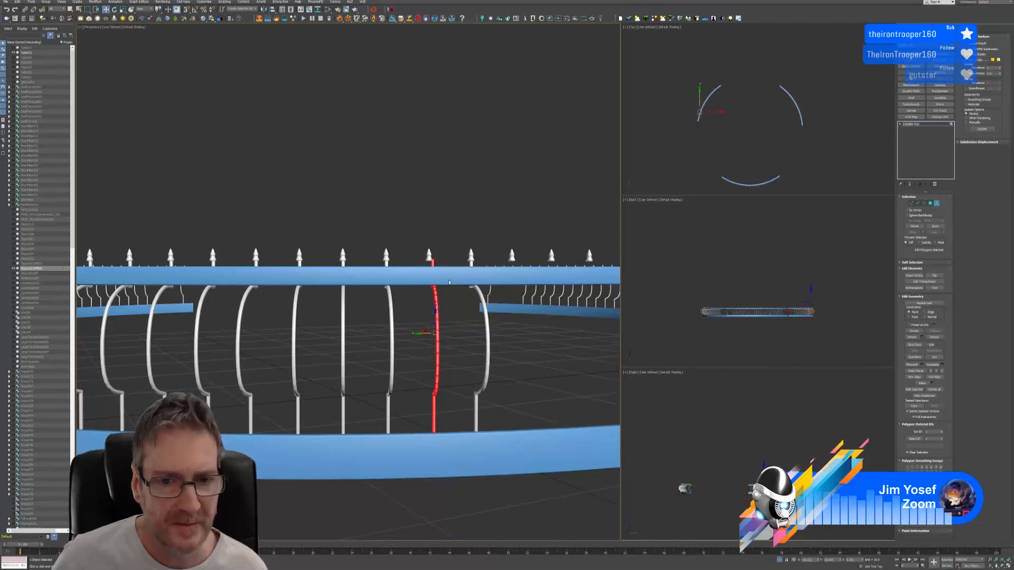
Change the move reference coordinate system so a horizontal axis follows the railing, and shift the bar under its finial
middle_click_drag(508, 294, 474, 319, "alt")
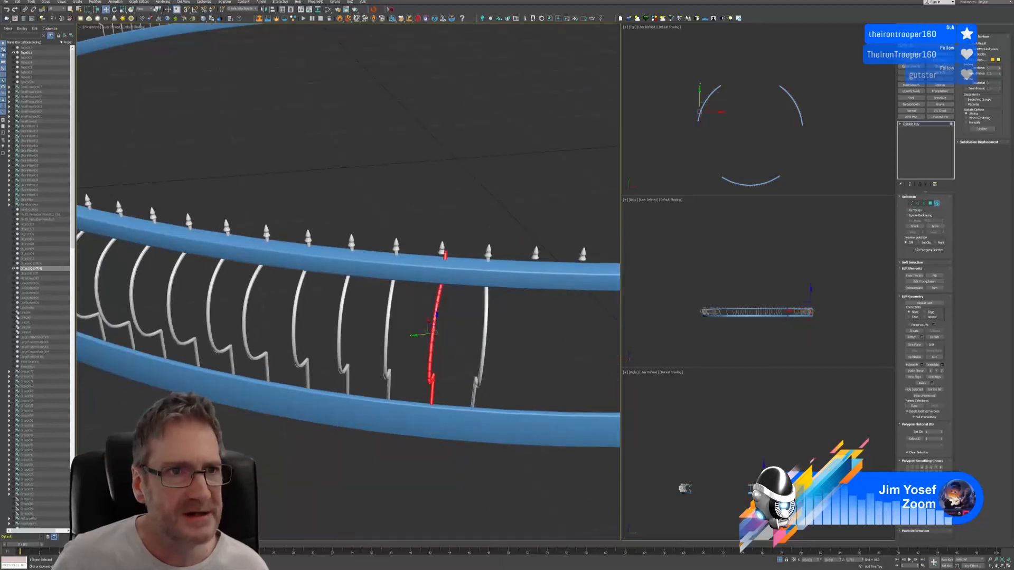
left_click(142, 9)
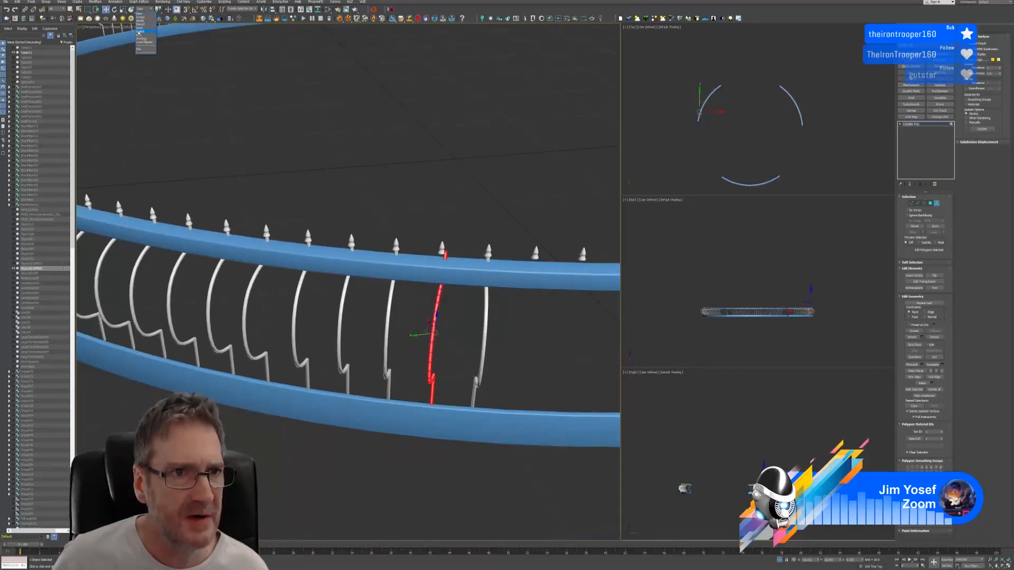
left_click(141, 29)
middle_click_drag(446, 264, 476, 290, "alt")
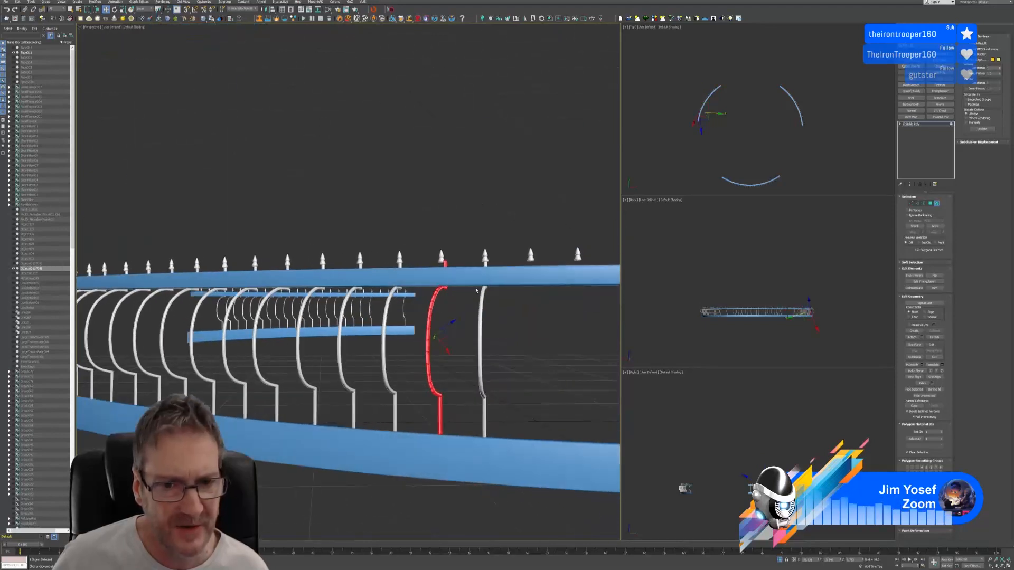
left_click(146, 10)
left_click(146, 25)
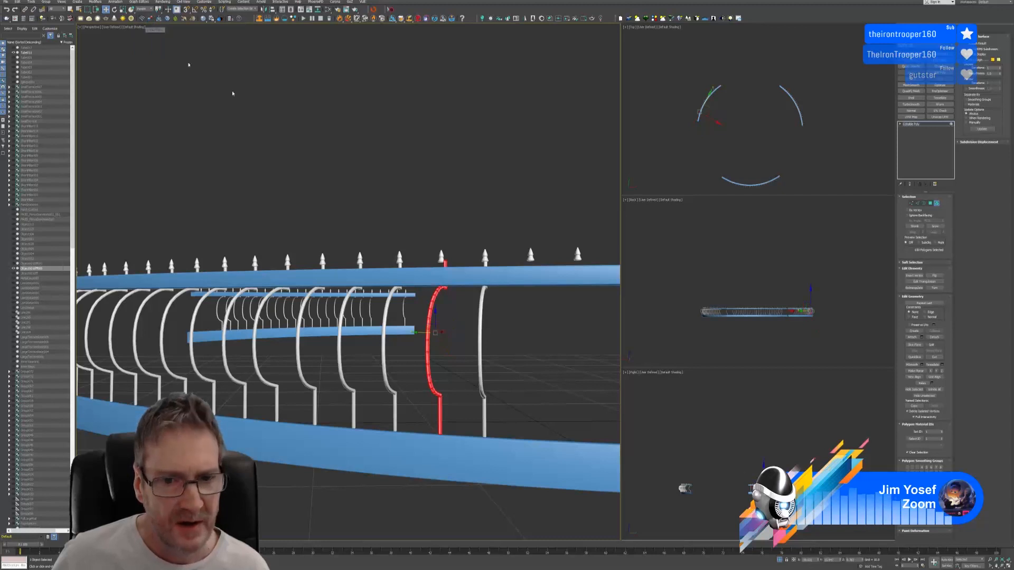
middle_click_drag(228, 93, 418, 184, "alt")
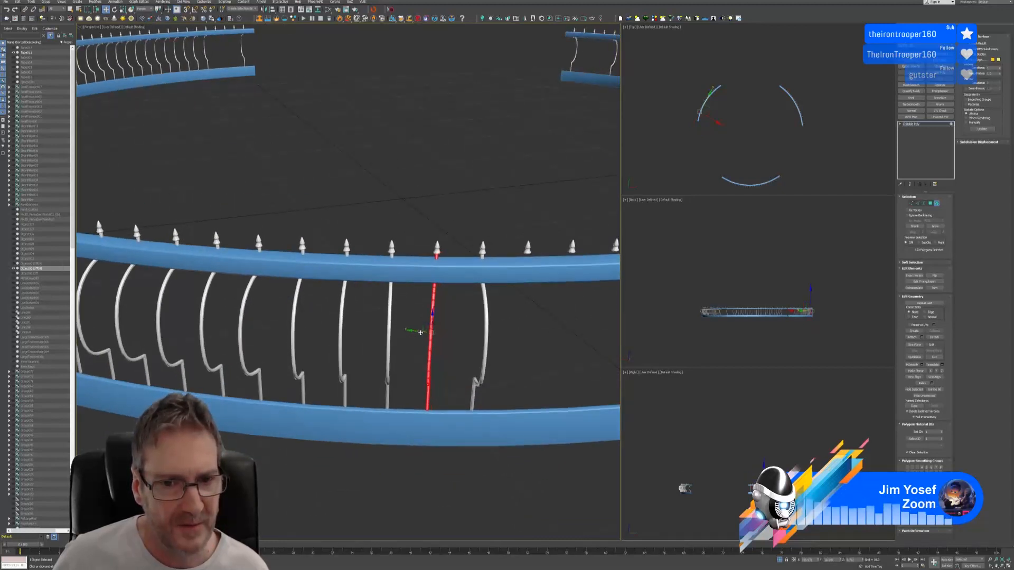
Select the third bar from the start of another railing section and frame it up close
middle_click_drag(424, 334, 377, 291, "alt")
scroll(430, 333, "down", 10)
scroll(380, 328, "up", 3)
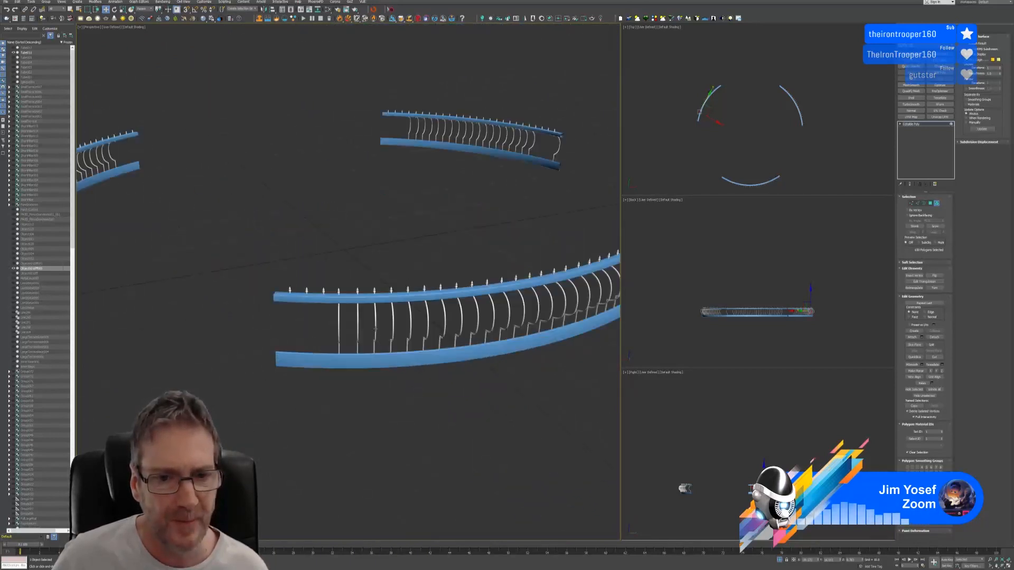
left_click(375, 328)
middle_click_drag(403, 254, 394, 251, "alt")
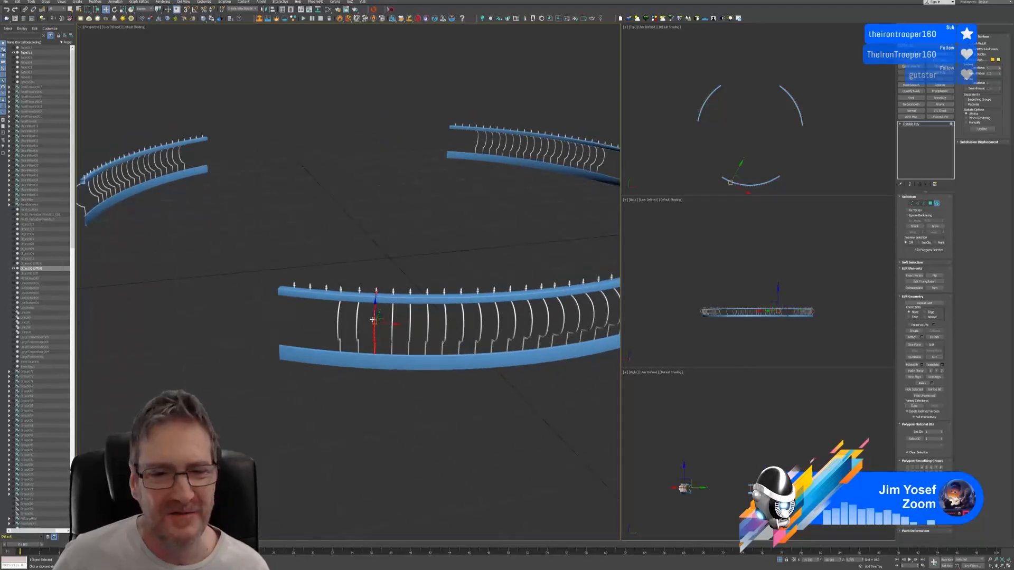
key("z")
key("shift+z")
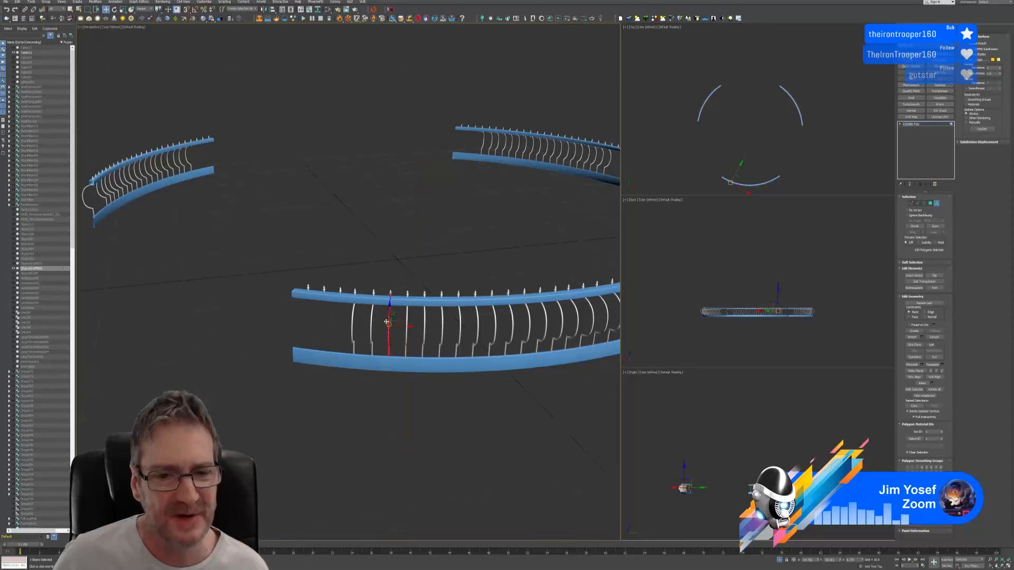
key("z")
key("shift+z")
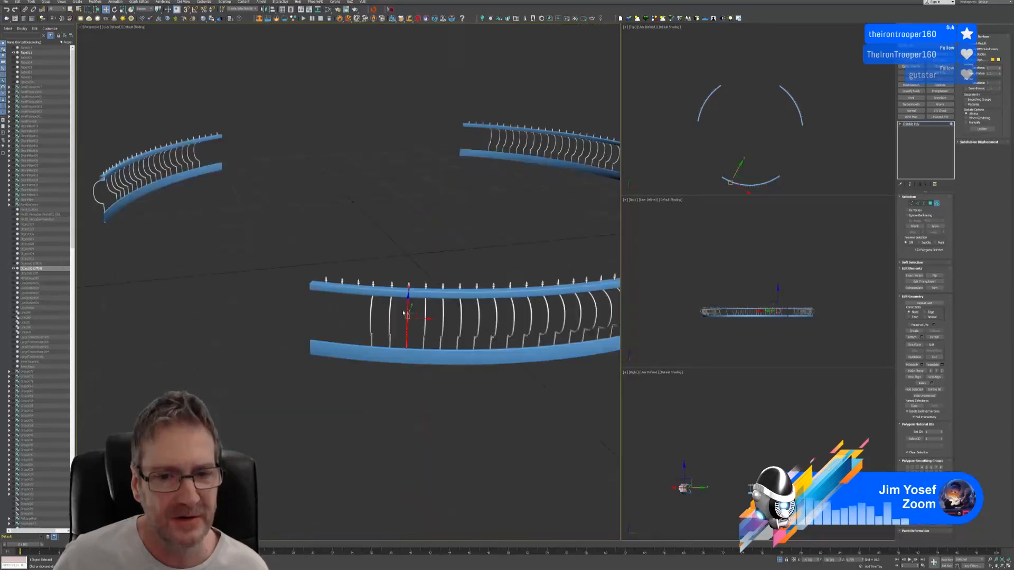
key("z")
key("shift+z")
key("shift+z")
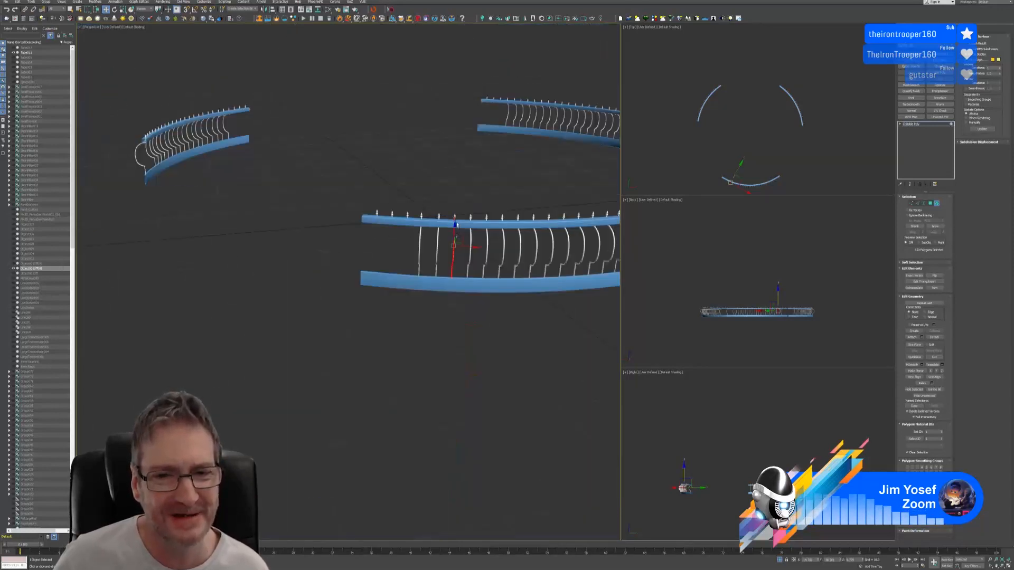
scroll(457, 222, "up", 4)
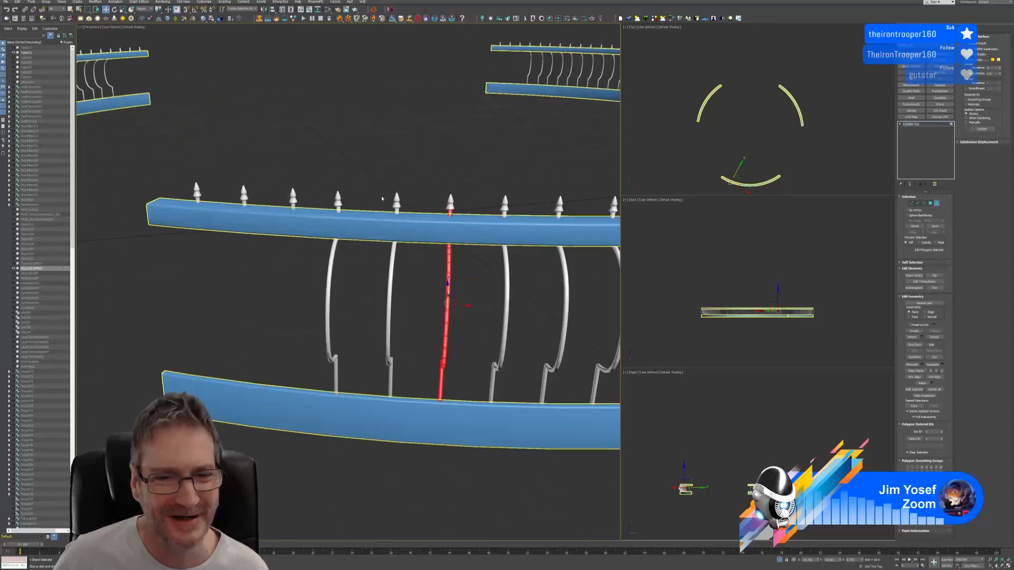
key("z")
Turn the third bar slightly about its vertical axis and shift it sideways to line up under its finial
key("e")
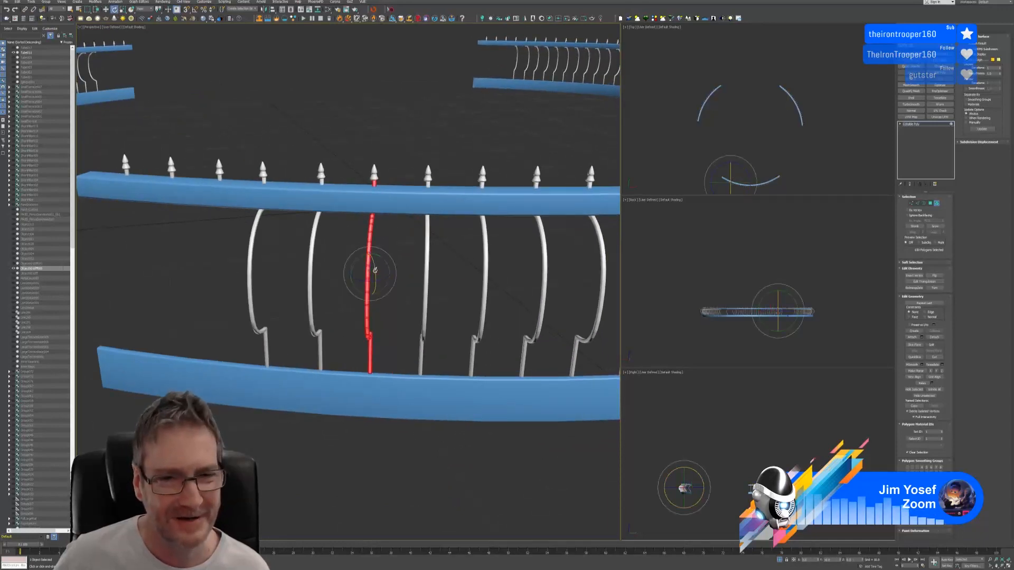
left_click_drag(366, 280, 377, 281)
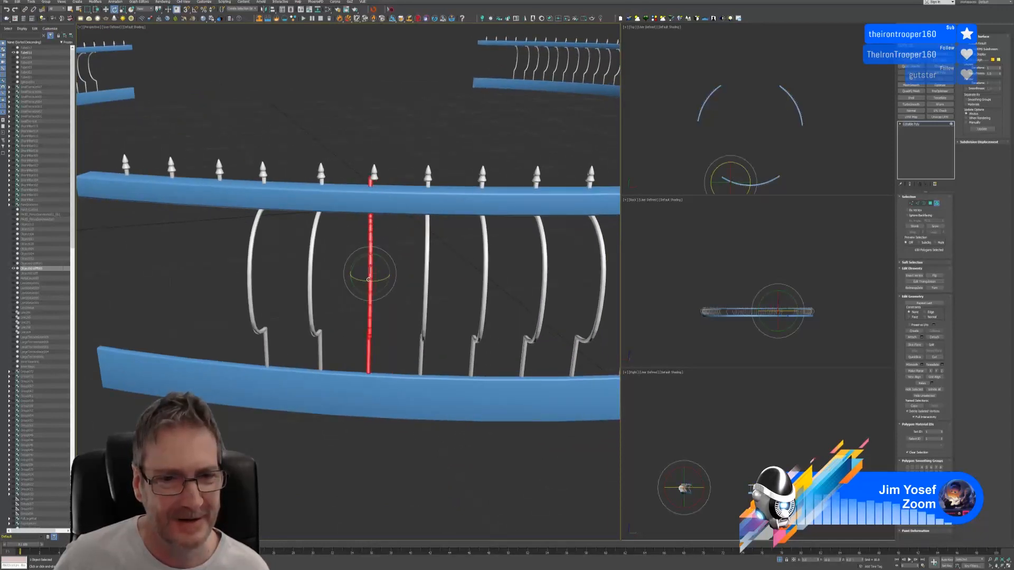
left_click(105, 10)
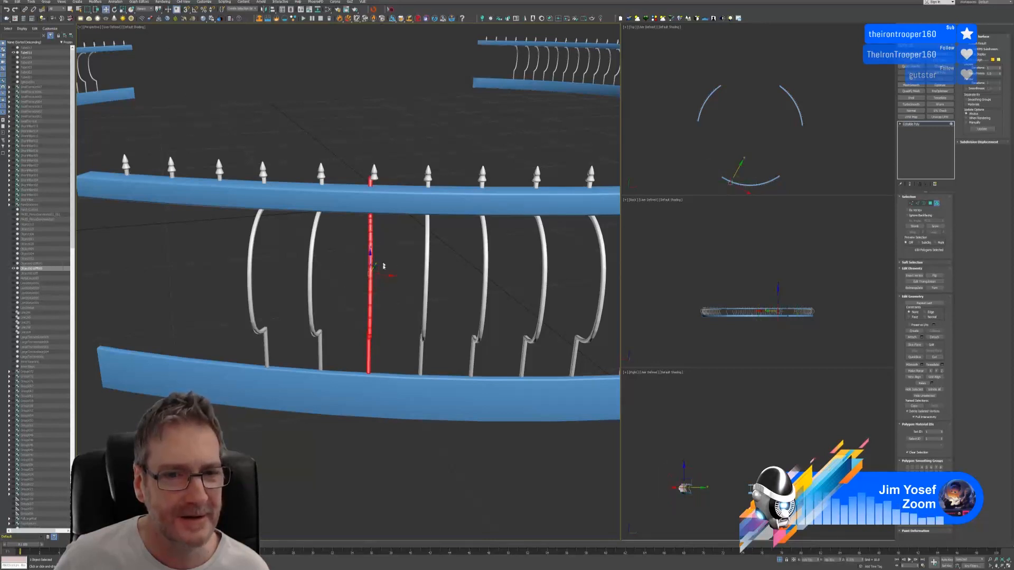
left_click_drag(389, 276, 394, 275)
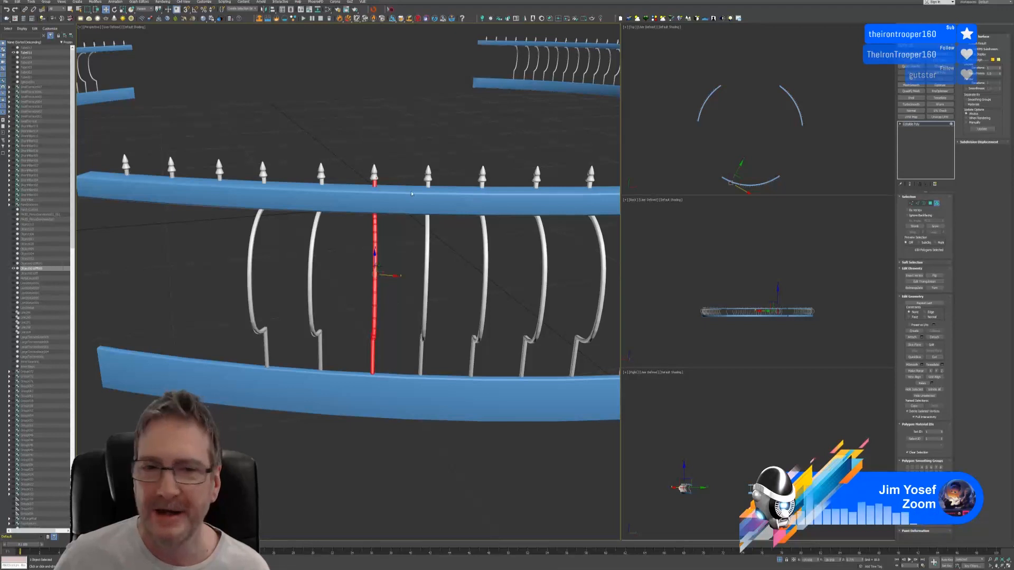
Select a bar further along the same section, turn it slightly about its vertical axis and nudge it under its finial
middle_click_drag(394, 275, 404, 158, "alt")
left_click(409, 236)
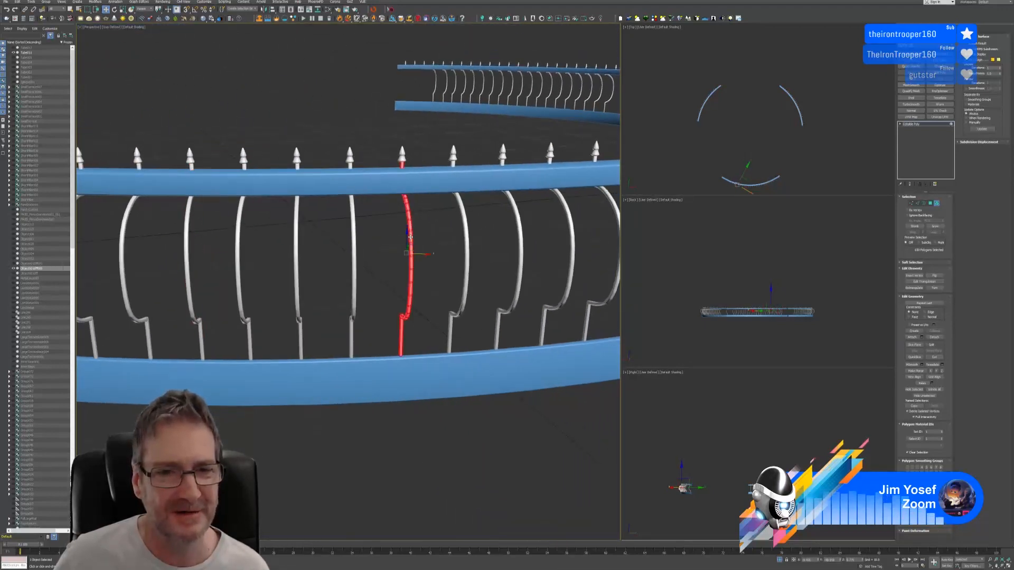
key("e")
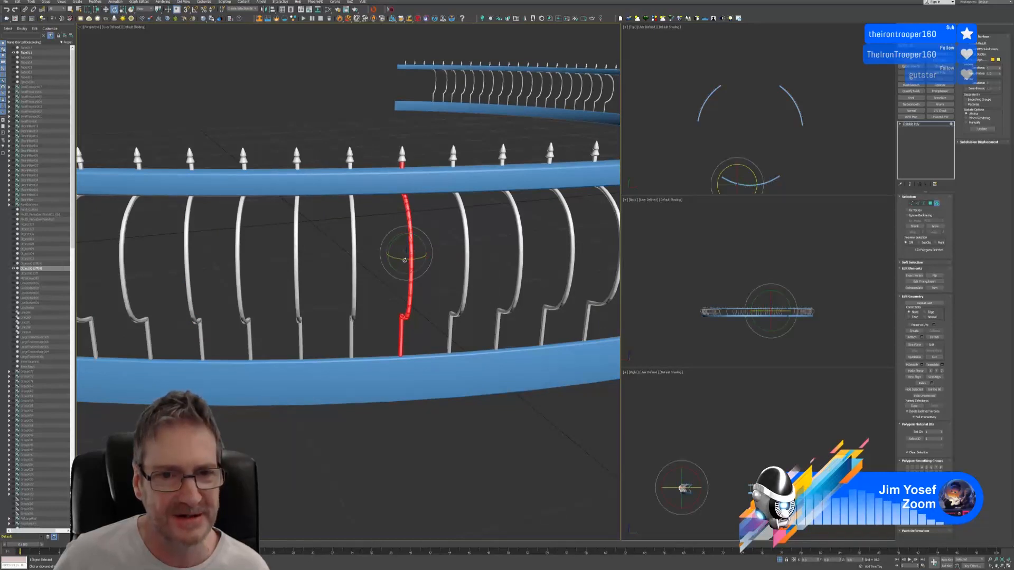
left_click_drag(404, 259, 404, 260)
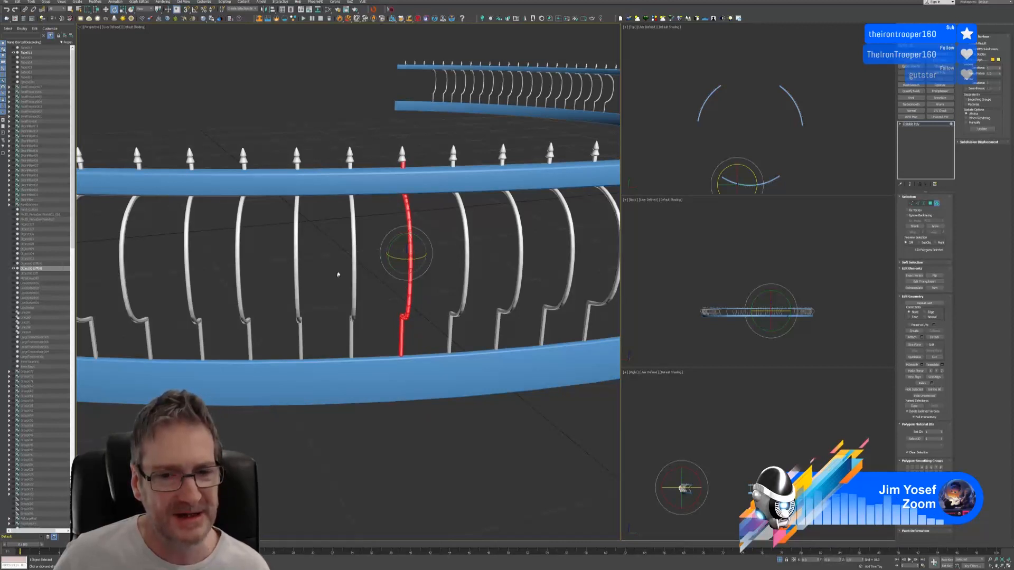
middle_click_drag(466, 274, 463, 271, "alt")
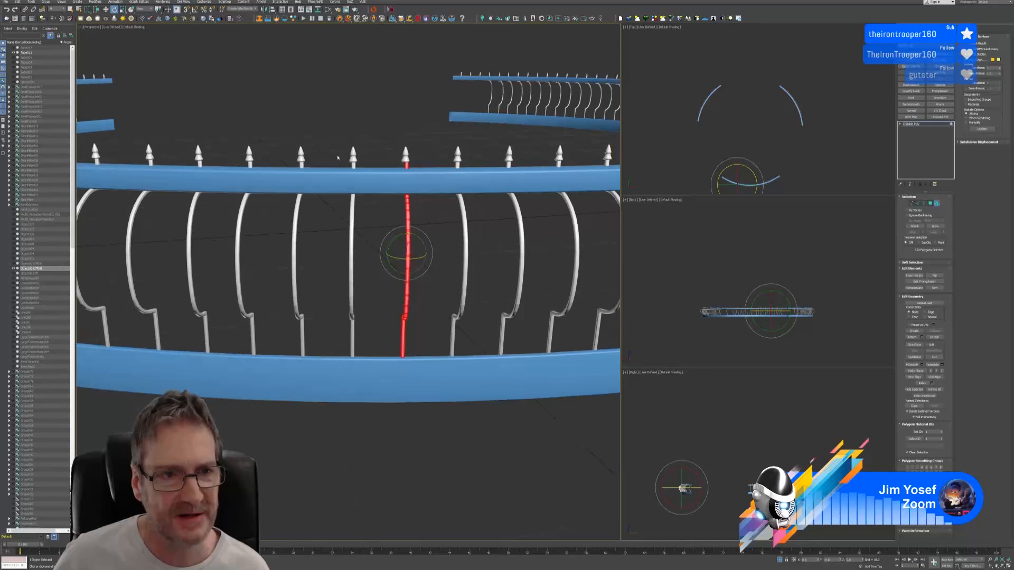
key("w")
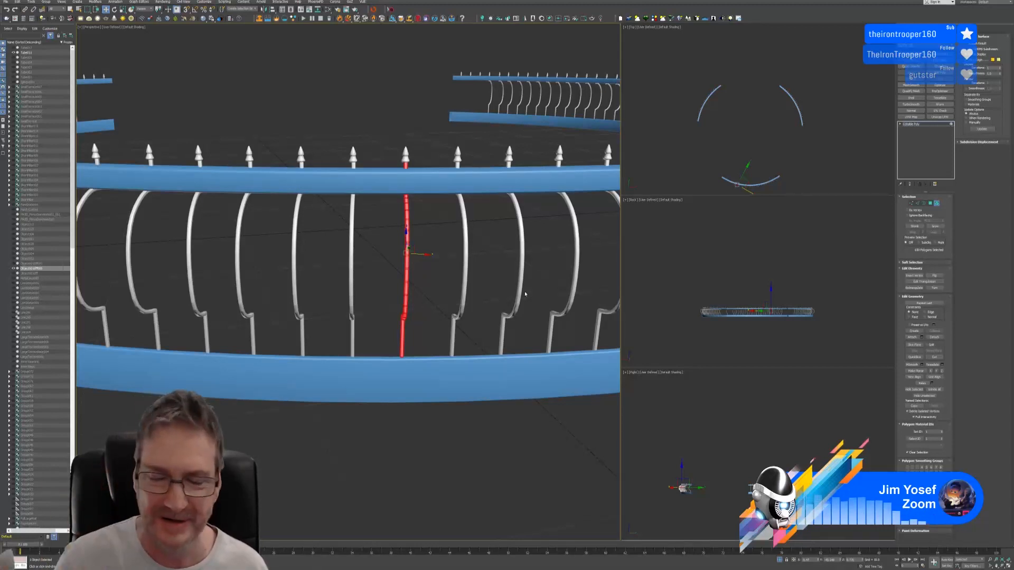
Select another bar a little further along the section and turn it slightly about its vertical axis
scroll(490, 265, "up", 2)
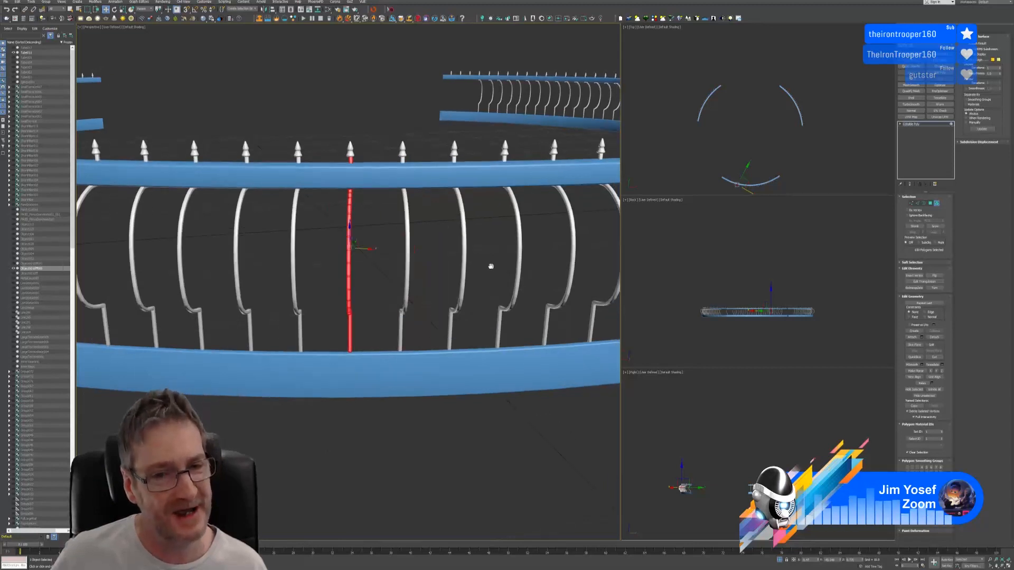
scroll(490, 274, "down", 6)
middle_click_drag(507, 269, 398, 271)
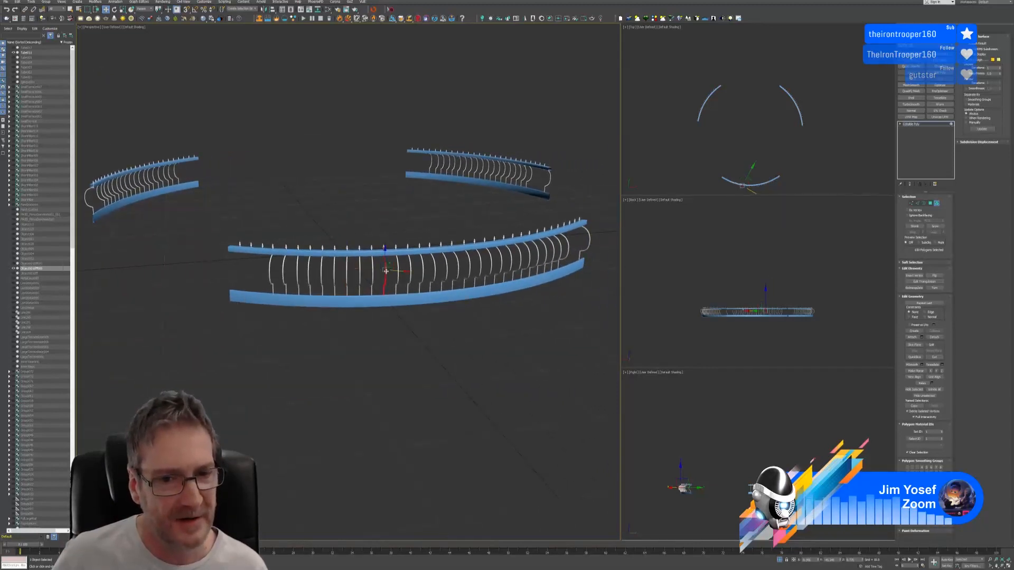
key("z")
middle_click_drag(393, 262, 388, 262, "alt")
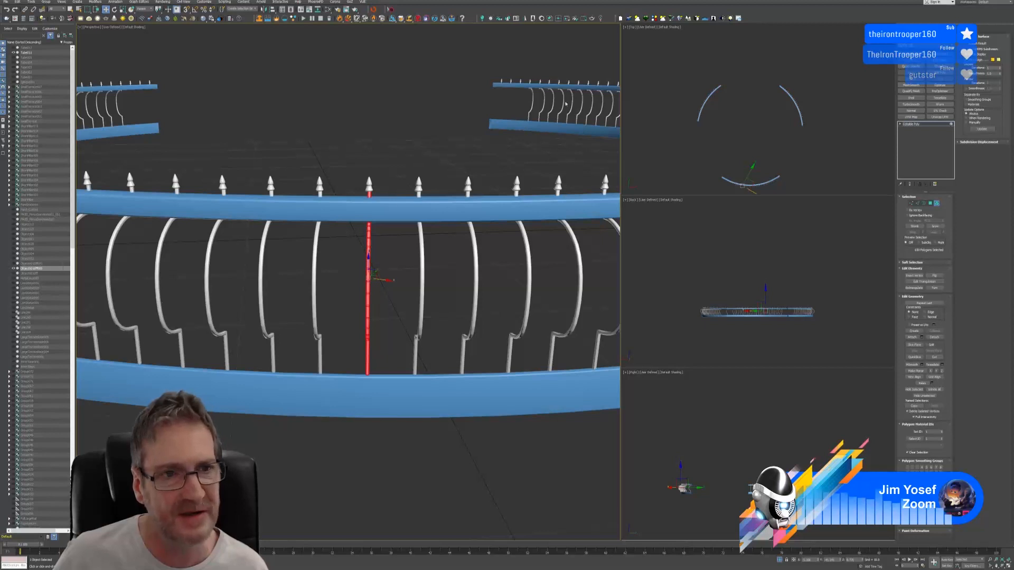
left_click(114, 9)
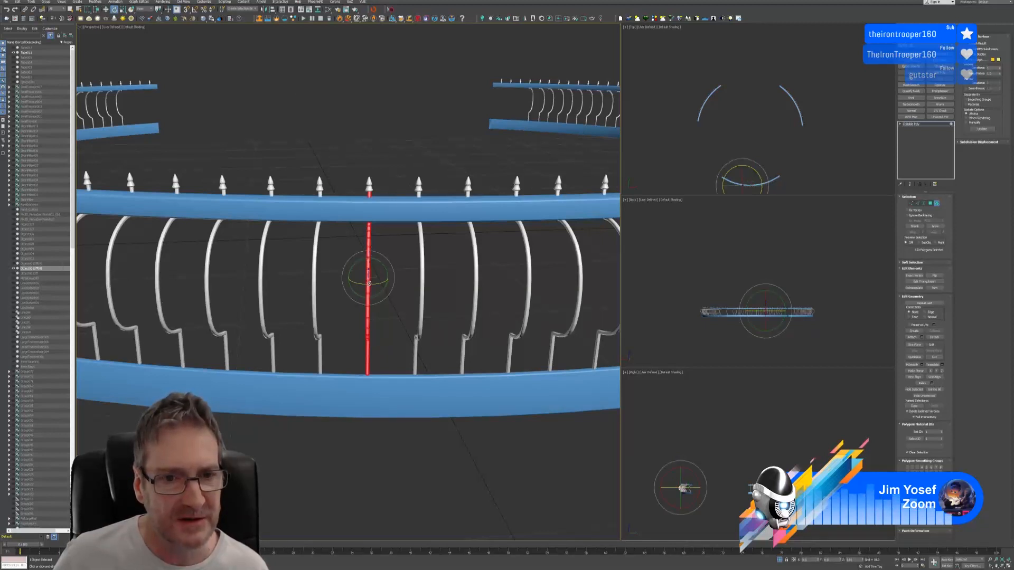
left_click_drag(368, 283, 367, 284)
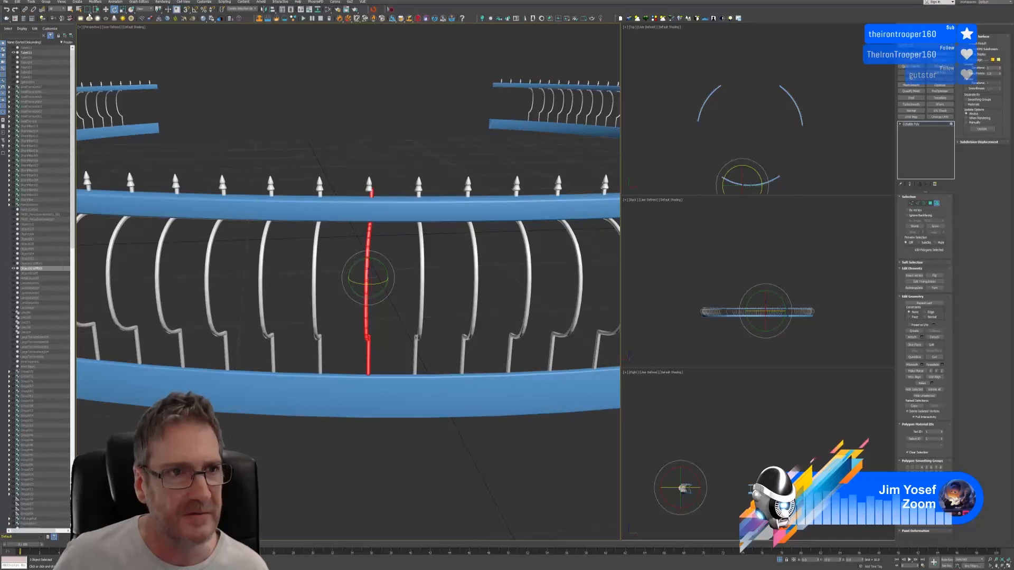
Shift the turned bar along and across the railing to seat it under its finial
key("w")
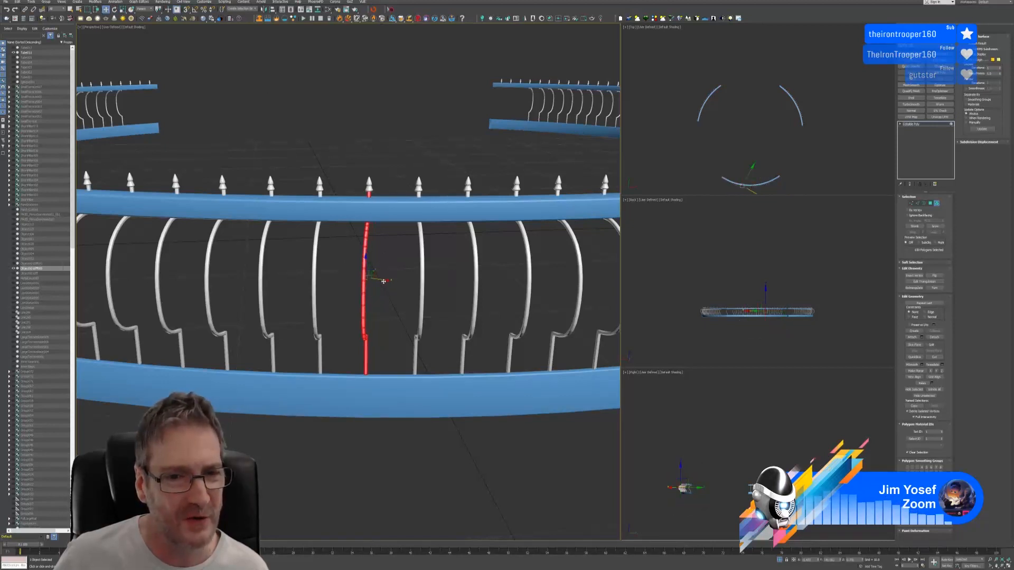
mouse_move(386, 282)
middle_mouse_down("alt")
mouse_move(386, 241)
mouse_move(382, 280)
middle_mouse_up("alt")
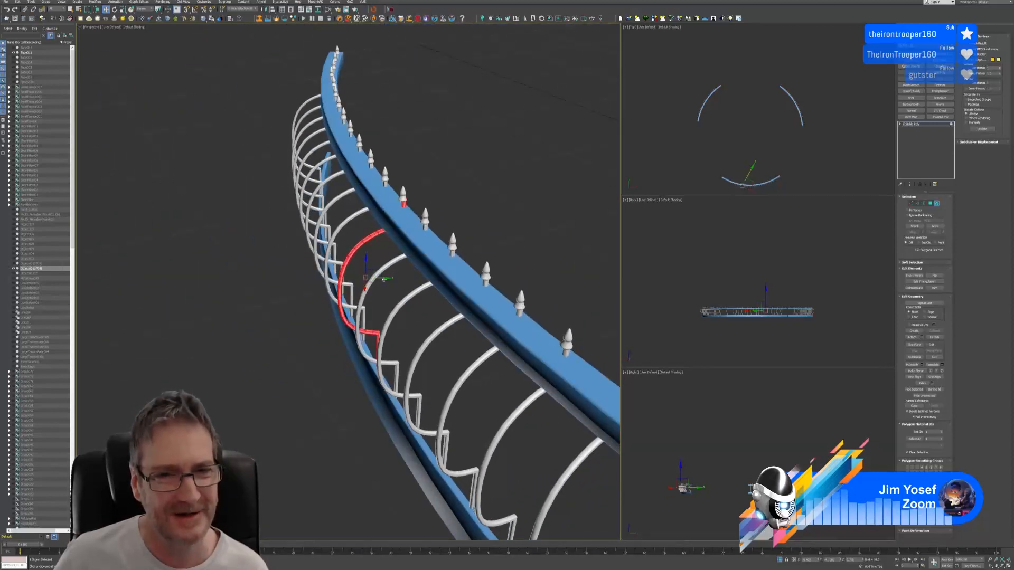
middle_click_drag(383, 279, 382, 278, "alt")
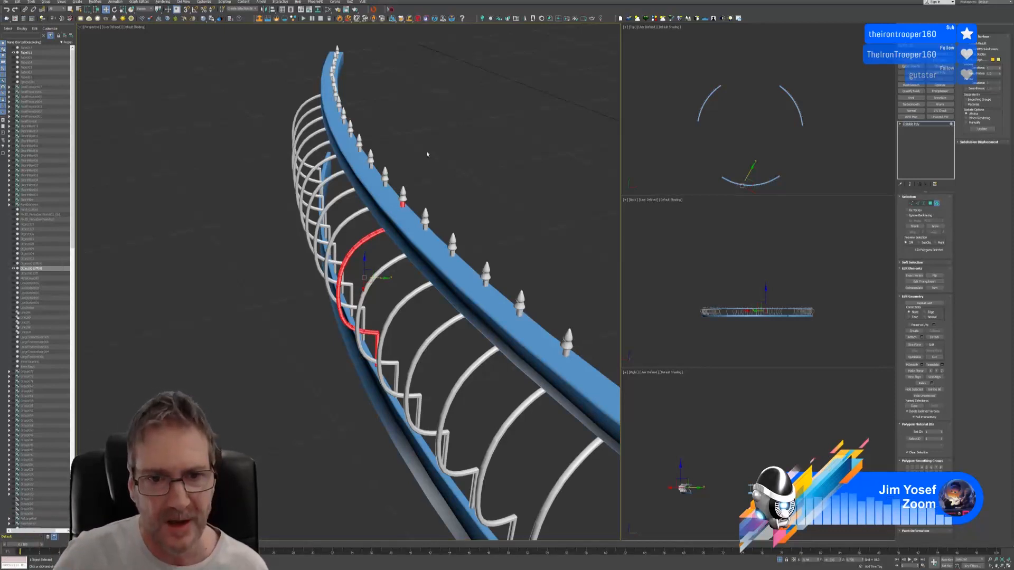
Select the bar near the middle of the railing section and turn it slightly about its vertical axis
mouse_move(428, 155)
middle_mouse_down("alt")
mouse_move(467, 149)
mouse_move(419, 153)
middle_mouse_up("alt")
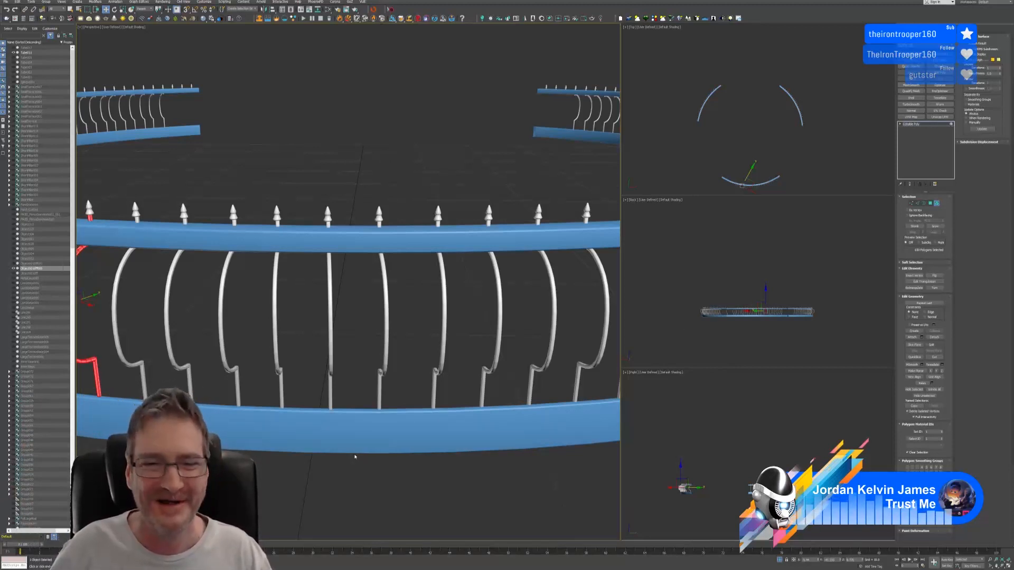
middle_click_drag(285, 339, 297, 335, "alt")
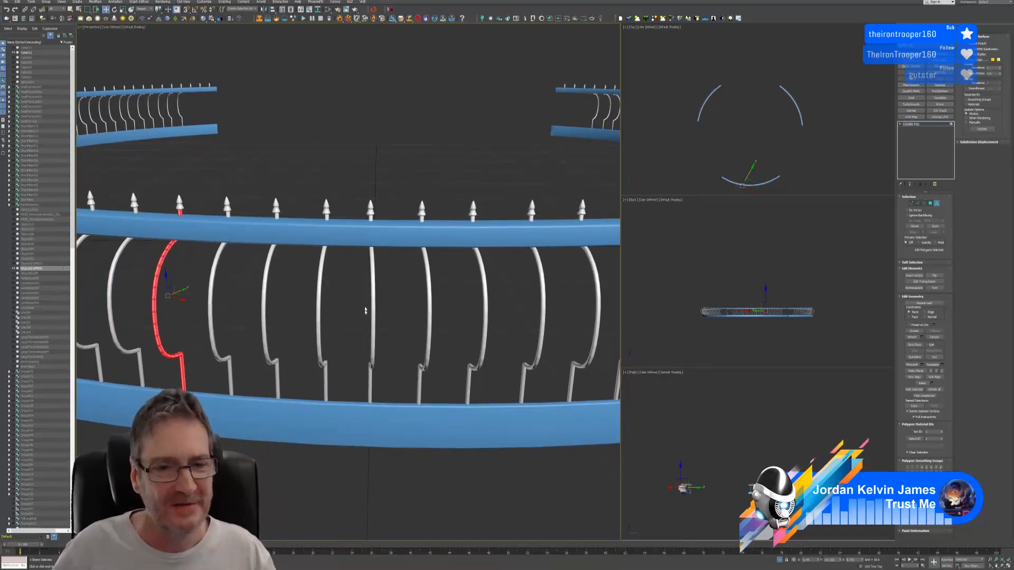
left_click(374, 303)
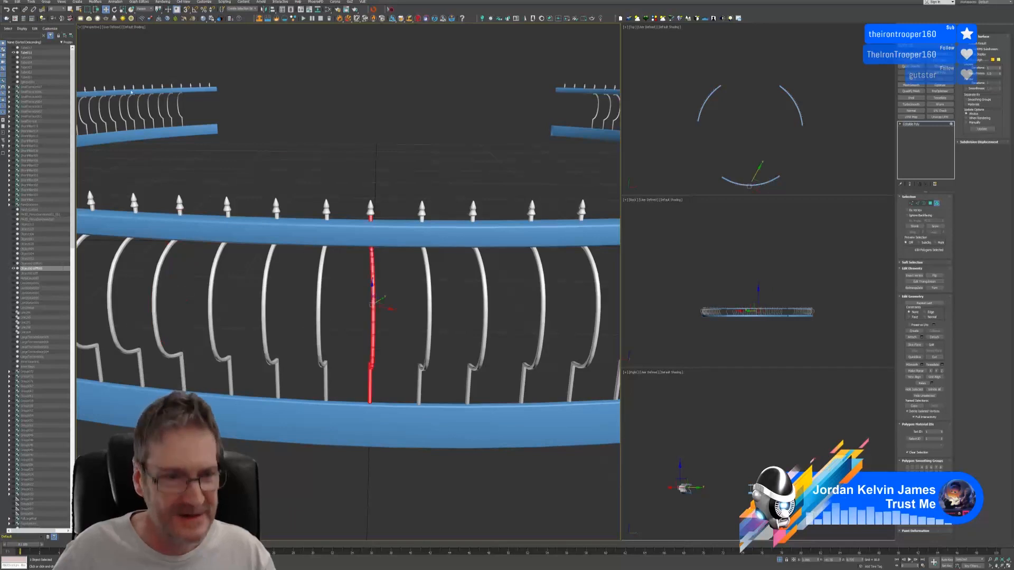
left_click(114, 9)
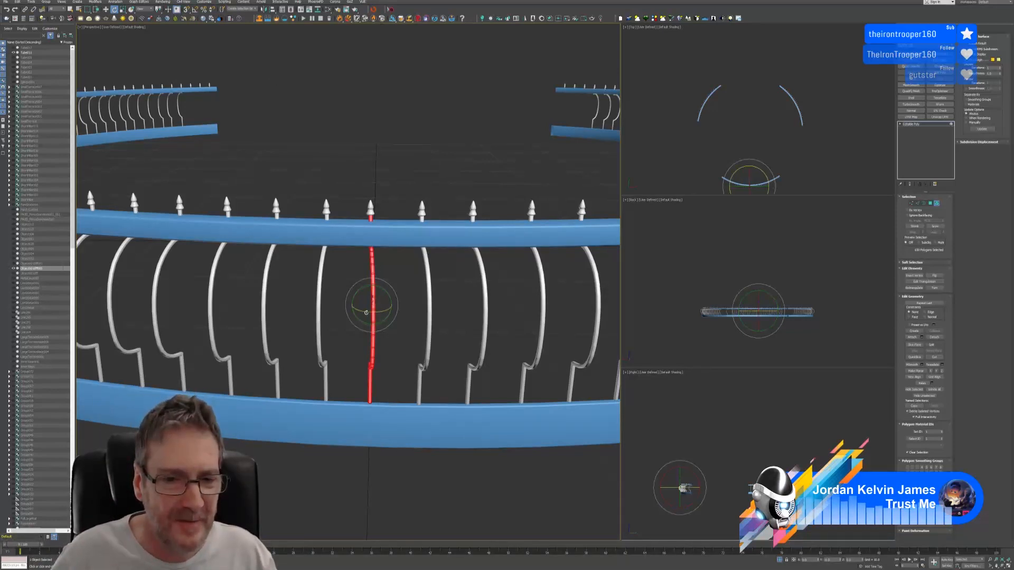
left_click_drag(366, 312, 364, 312)
left_click_drag(364, 312, 369, 311)
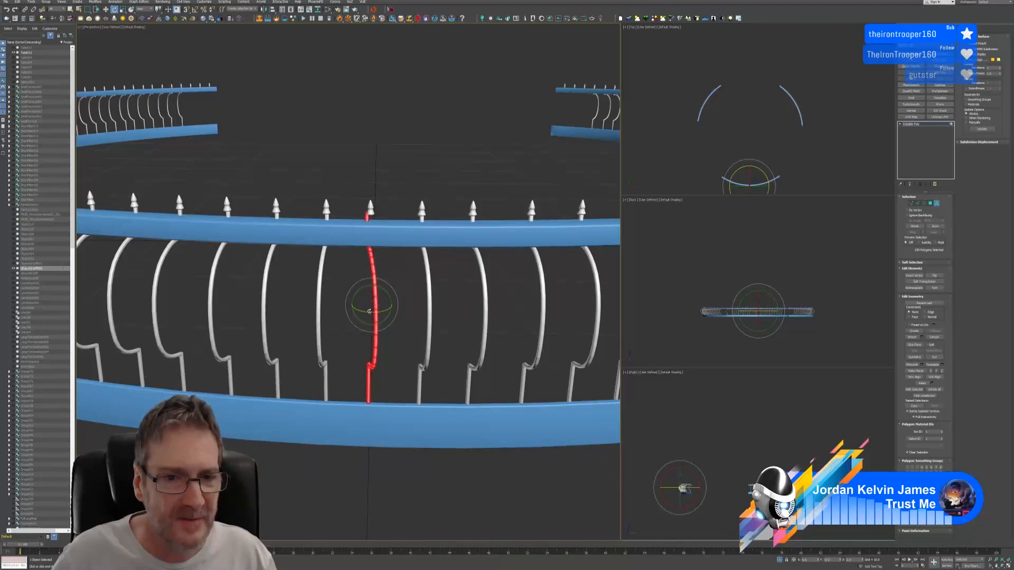
Shift the middle bar horizontally in both directions to line it up under its finial
key("w")
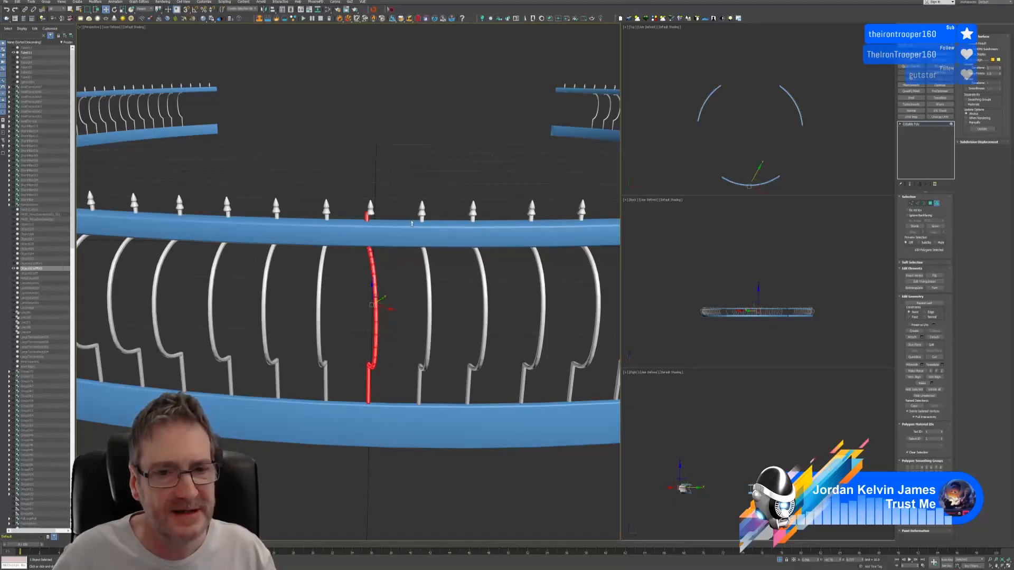
middle_click_drag(408, 190, 413, 215, "alt")
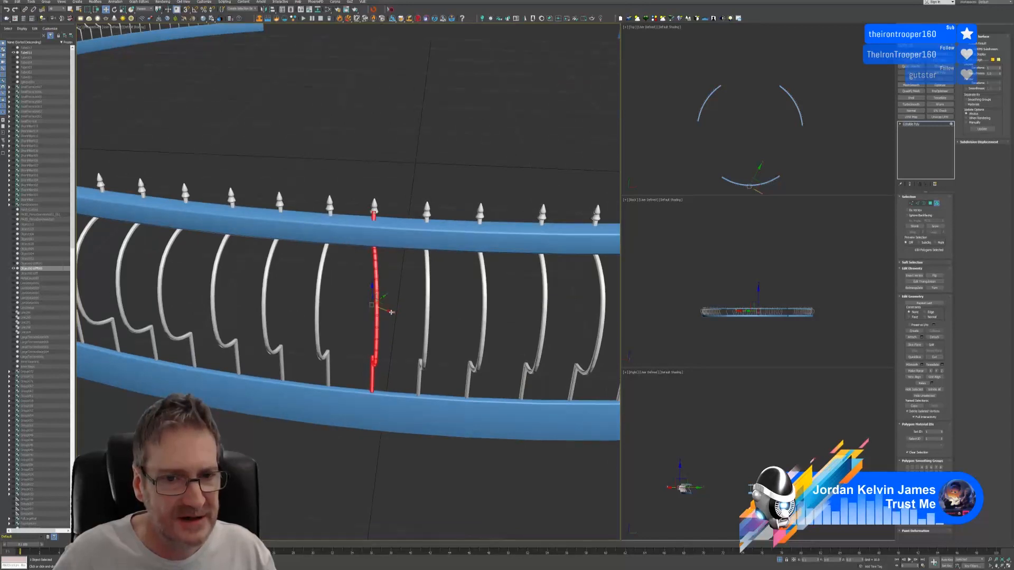
middle_click_drag(389, 310, 385, 187, "alt")
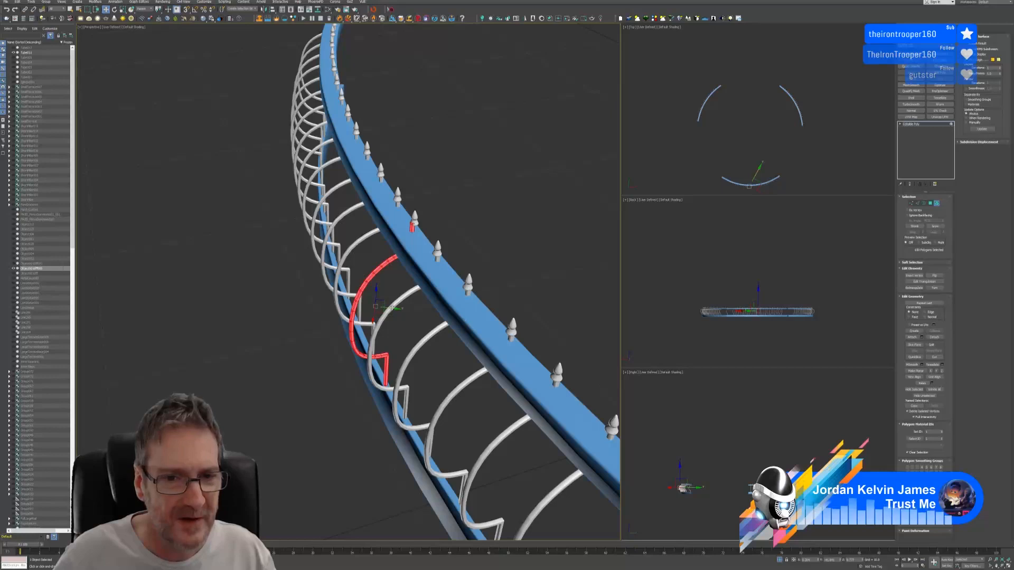
left_click_drag(393, 308, 394, 307)
Select the fourth bar from the wide gap near the section's end and turn it slightly about its vertical axis
middle_click_drag(452, 225, 393, 187, "alt")
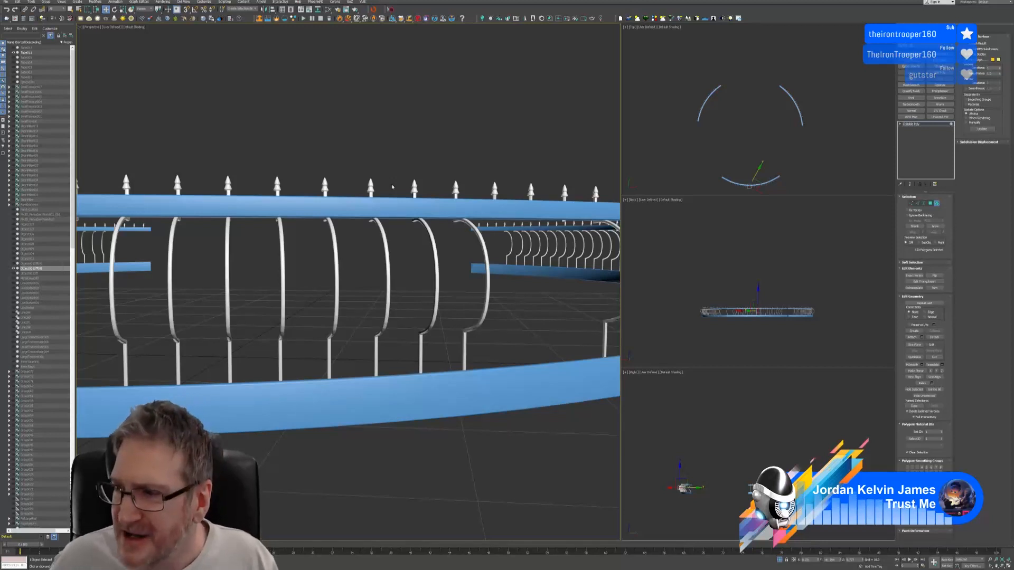
left_click(337, 272)
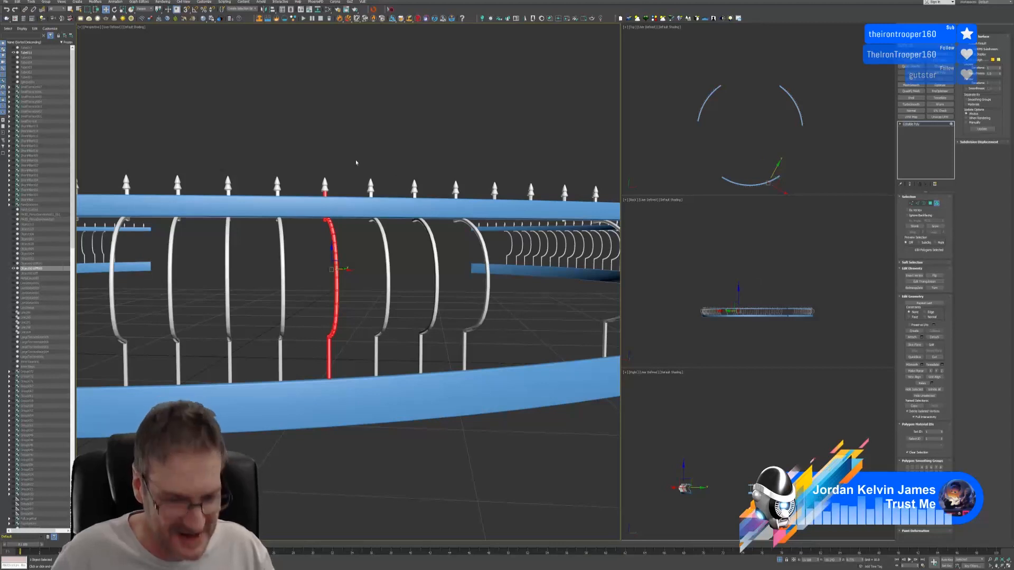
middle_click_drag(355, 163, 346, 167, "alt")
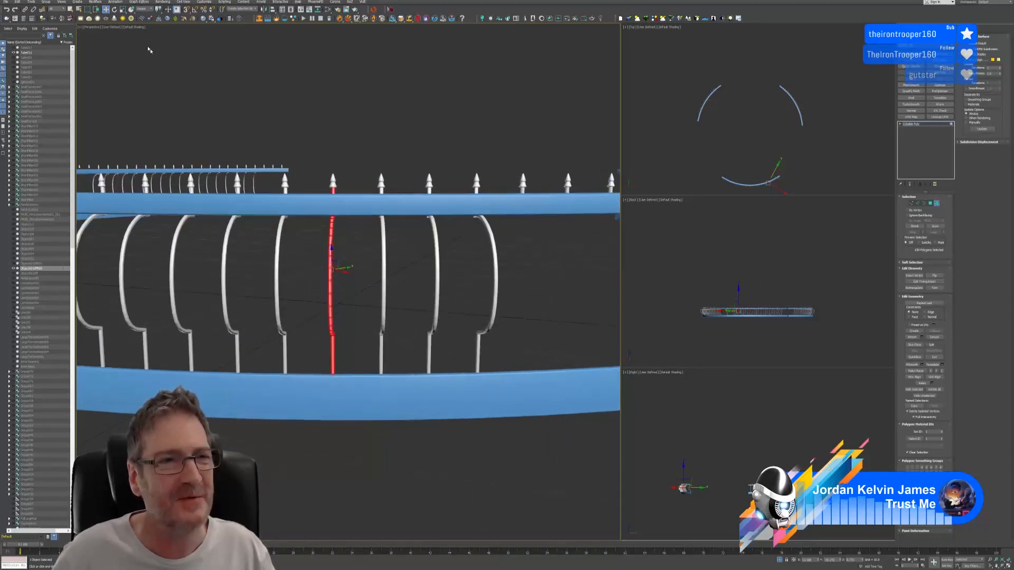
left_click(115, 9)
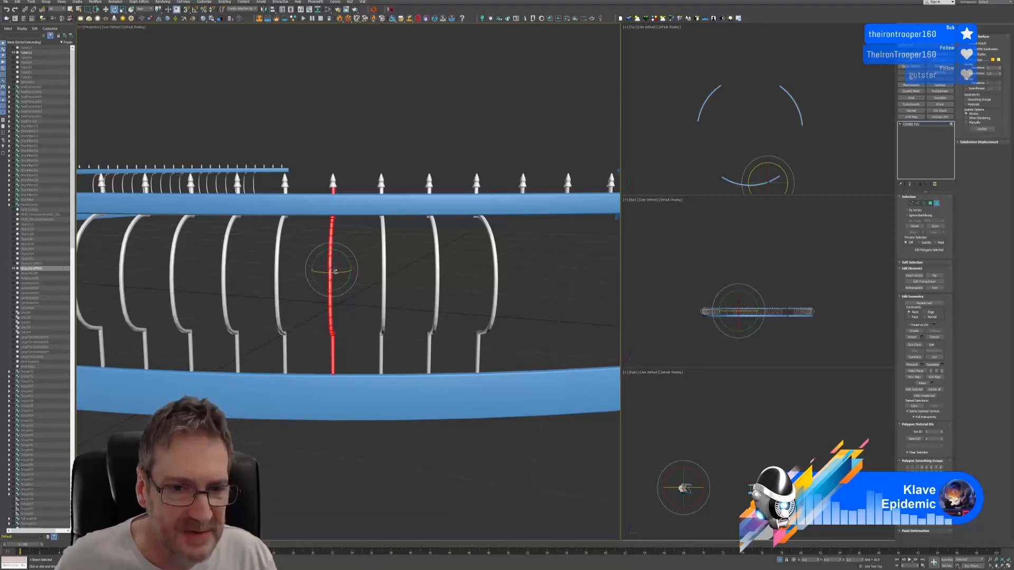
left_click_drag(335, 272, 337, 272)
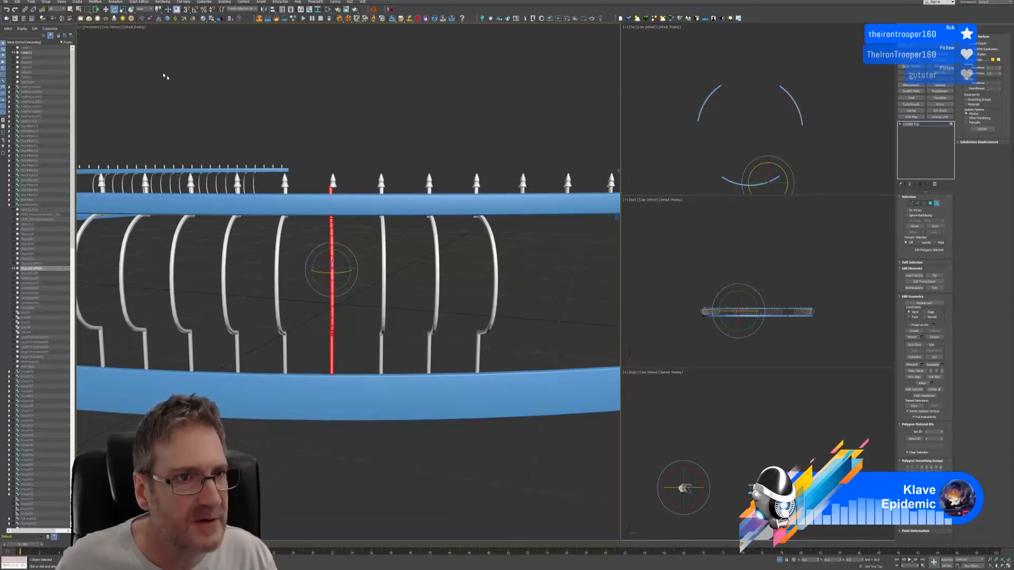
Nudge the fourth bar from the gap along both horizontal axes to align it with its finial
left_click(106, 9)
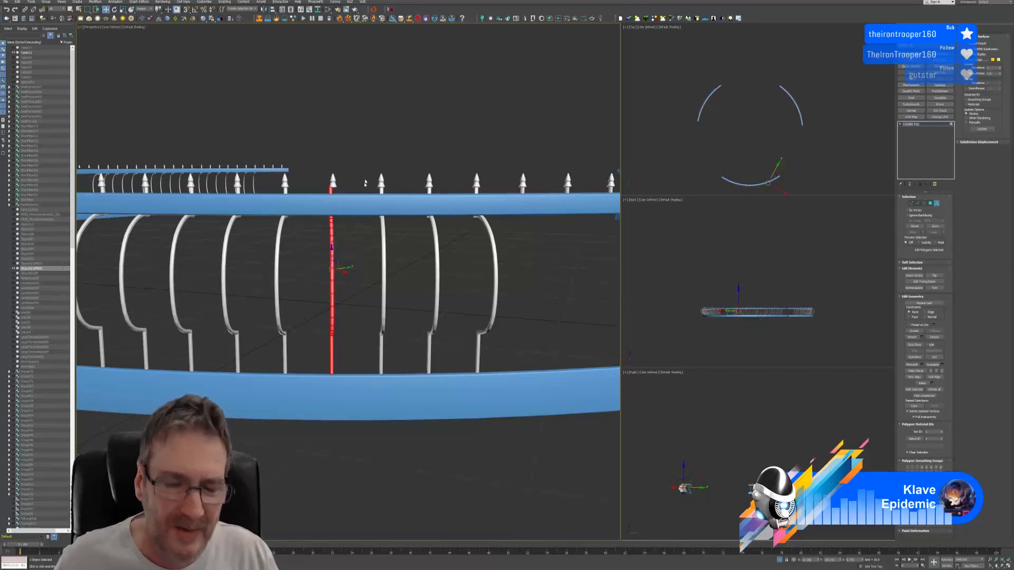
middle_click_drag(368, 128, 365, 138, "alt")
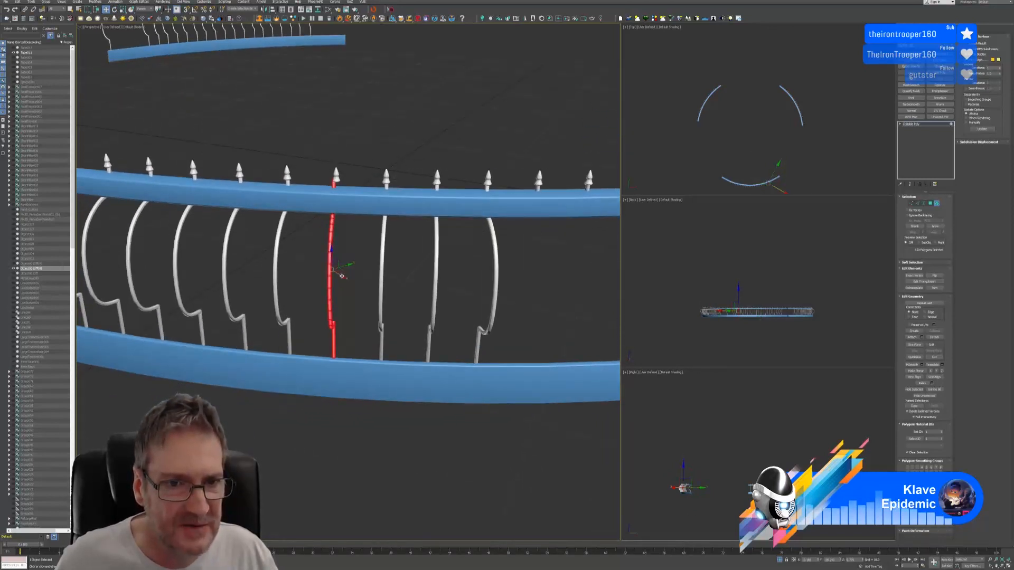
left_click_drag(341, 276, 343, 276)
middle_click_drag(351, 272, 328, 142, "alt")
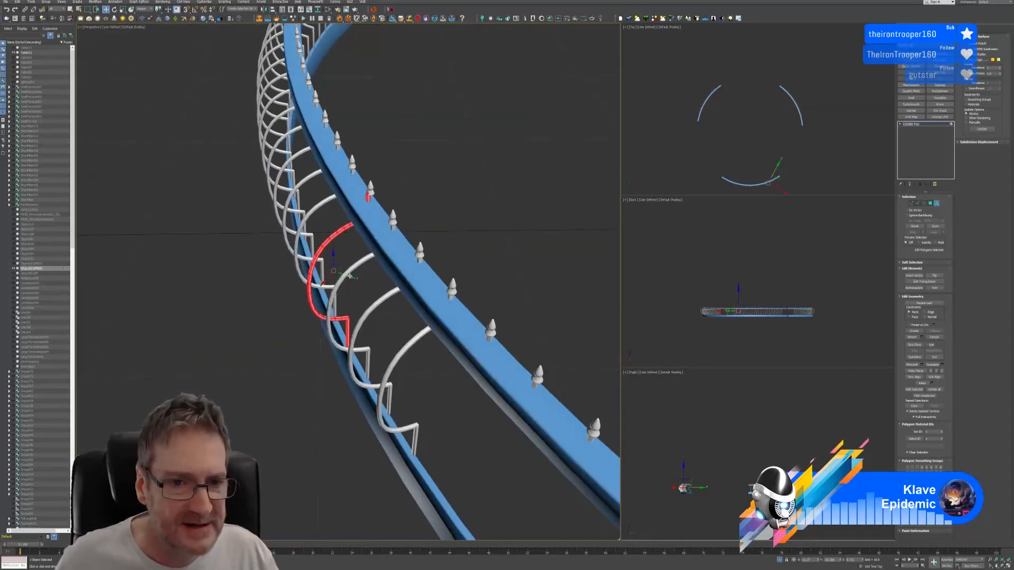
left_click_drag(351, 276, 353, 276)
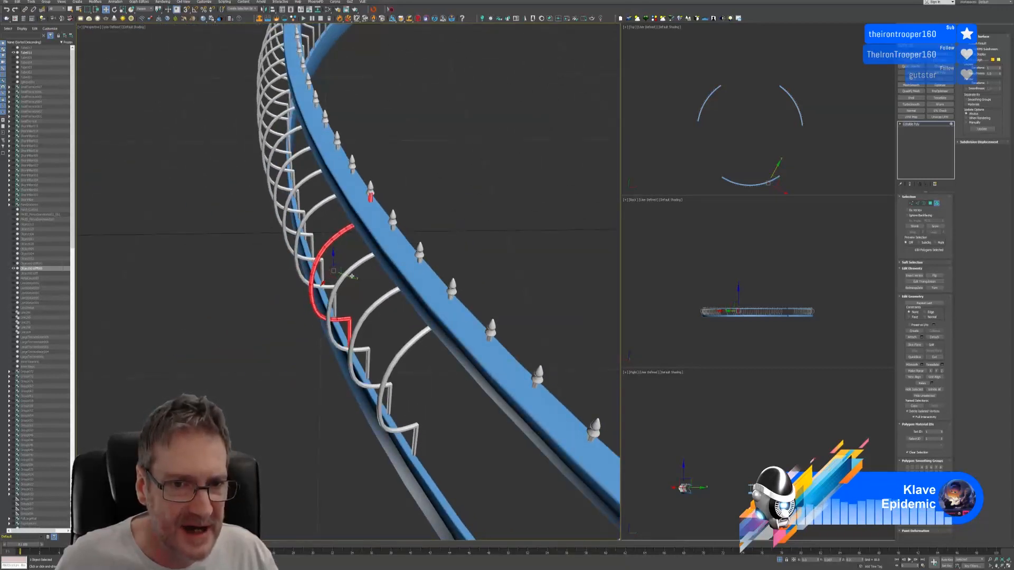
middle_click_drag(352, 276, 438, 153, "alt")
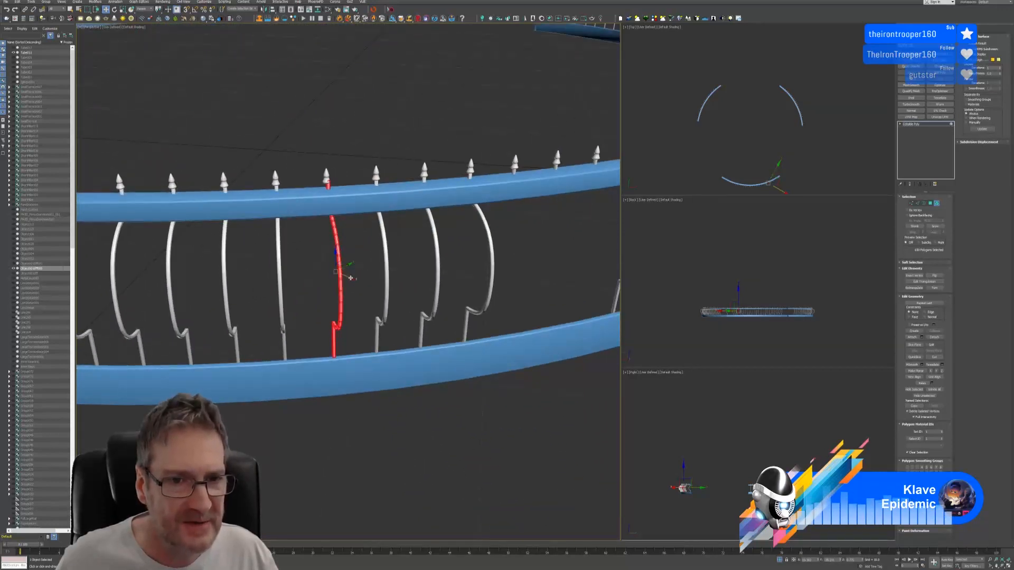
middle_click_drag(347, 276, 362, 147, "alt")
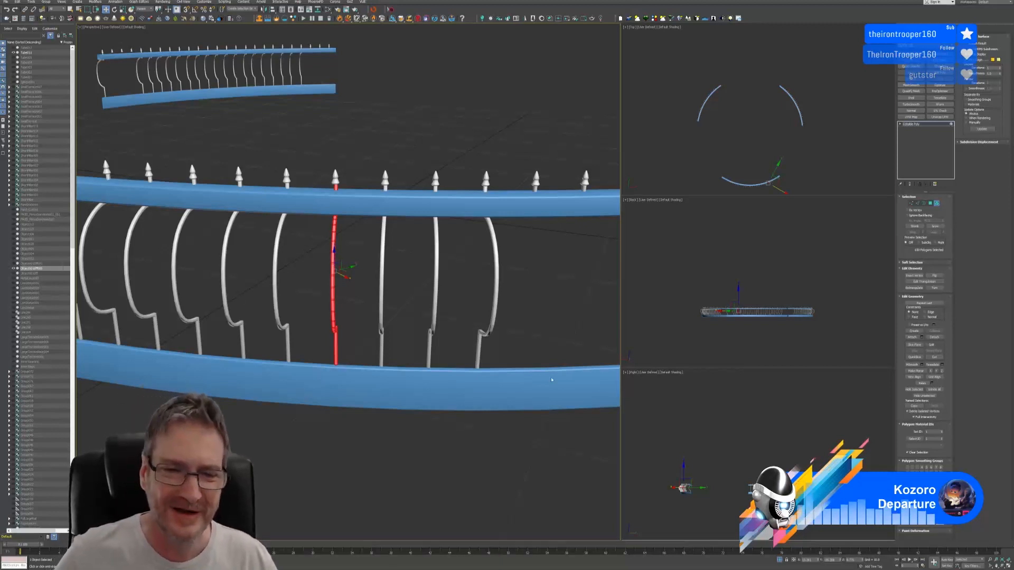
Select the third bar after the wide gap in the next railing section and frame it up close
scroll(428, 354, "down", 8)
middle_click_drag(493, 280, 396, 273)
middle_click_drag(474, 267, 378, 279, "alt")
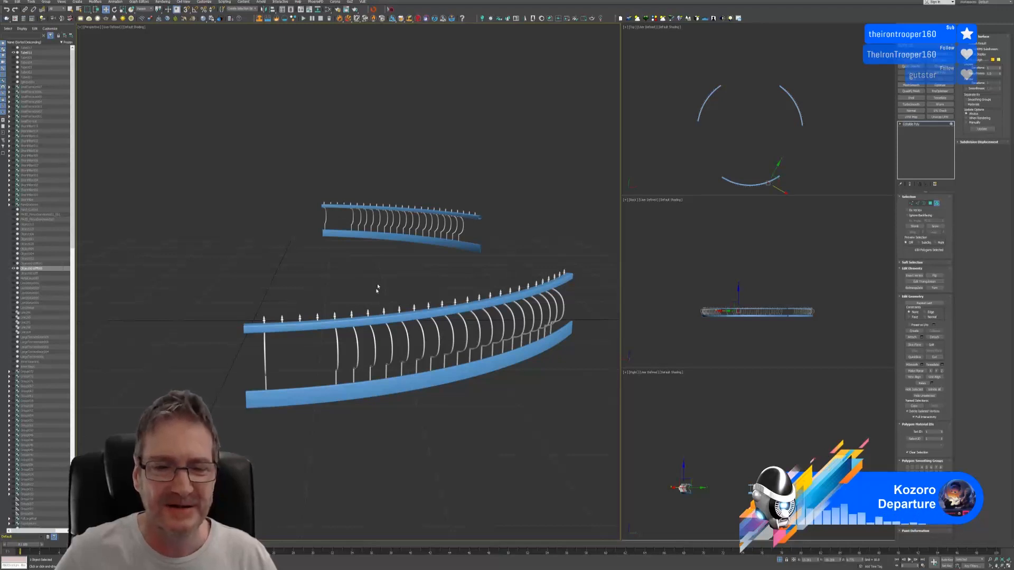
left_click(374, 338)
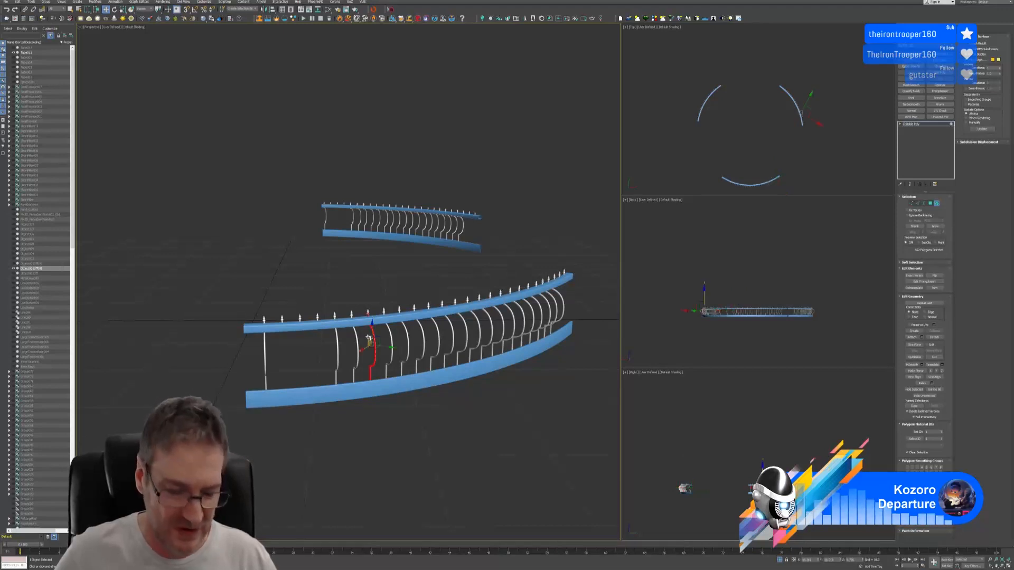
middle_click_drag(354, 273, 343, 275, "alt")
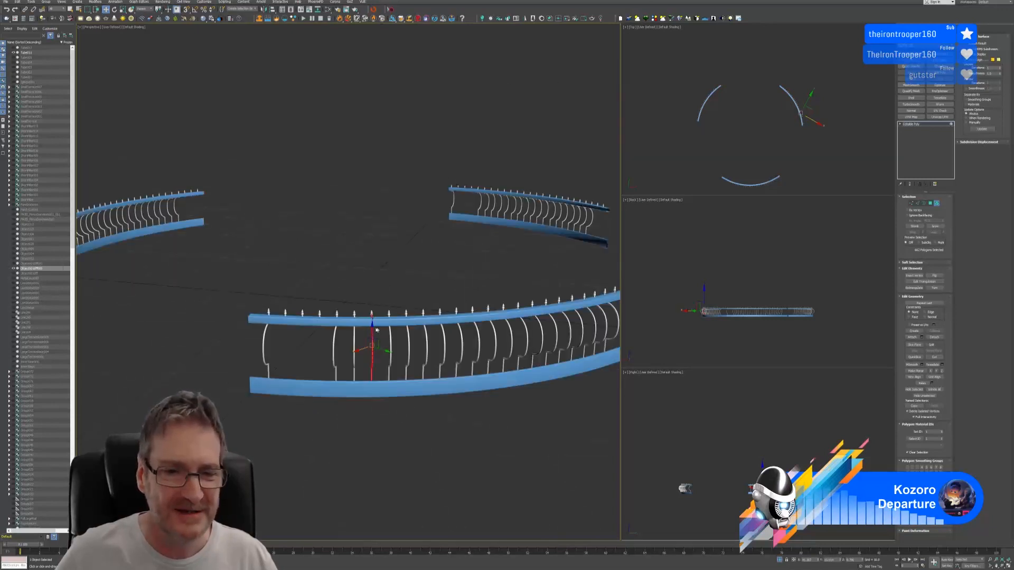
scroll(375, 327, "up", 2)
scroll(374, 327, "up", 2)
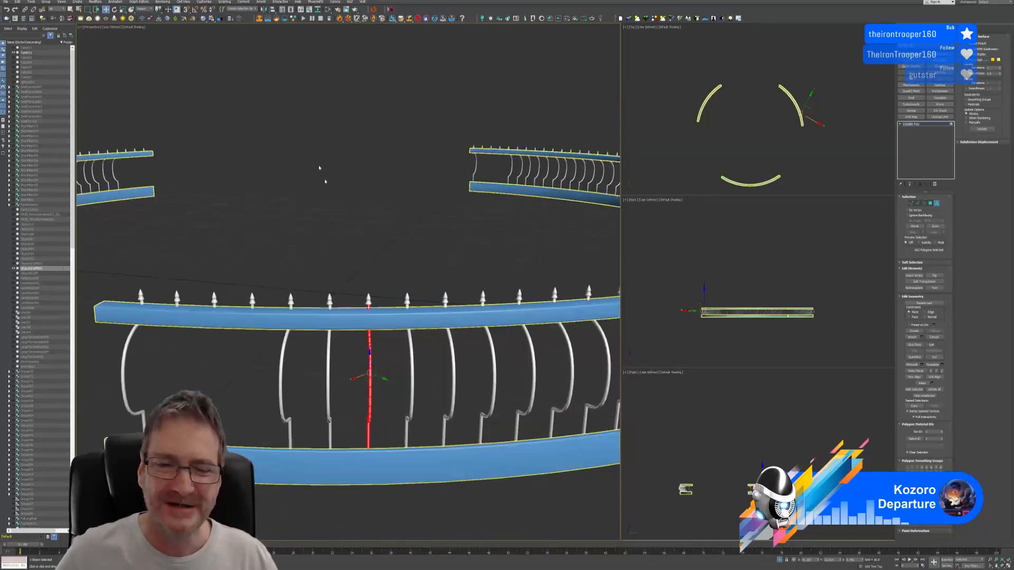
Turn the third bar after the wide gap slightly about its vertical axis and nudge it horizontally under its finial
left_click(114, 9)
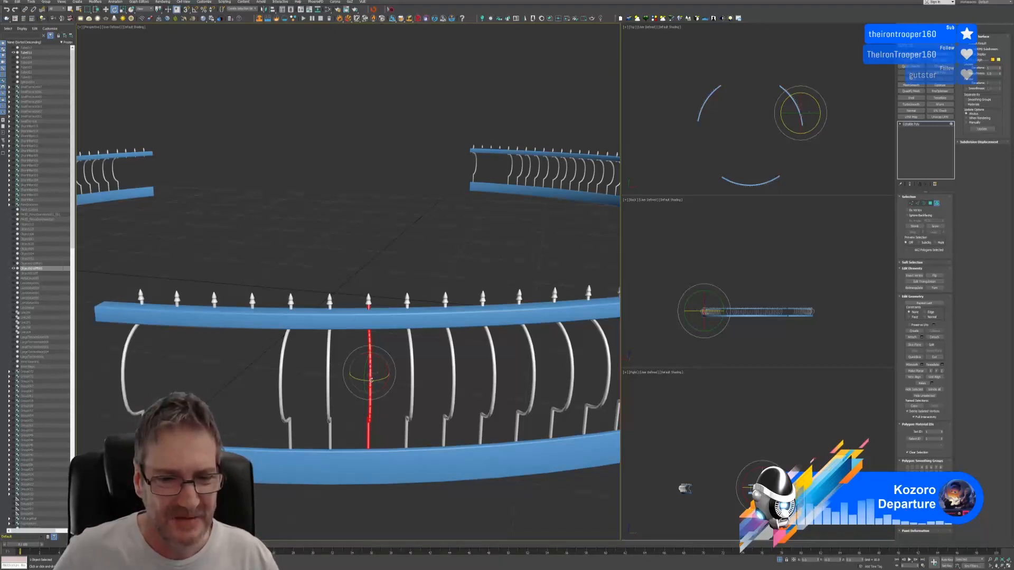
left_click_drag(371, 380, 370, 381)
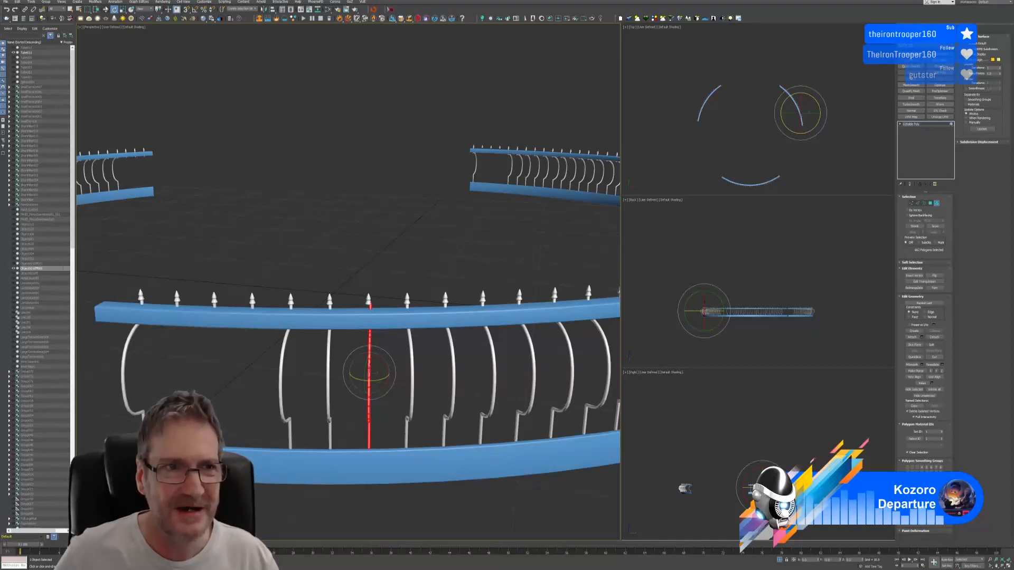
left_click(105, 9)
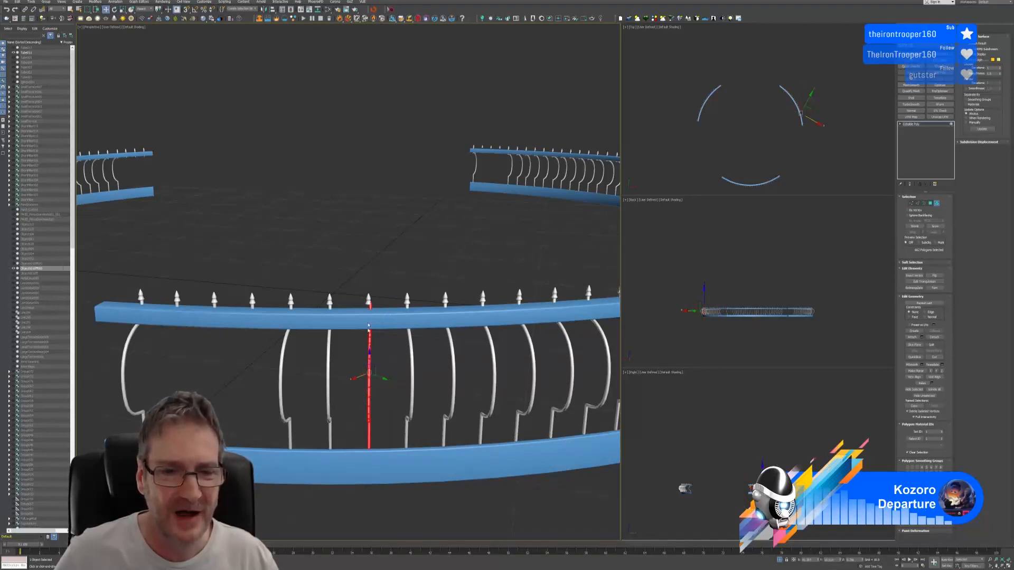
scroll(368, 343, "up", 2)
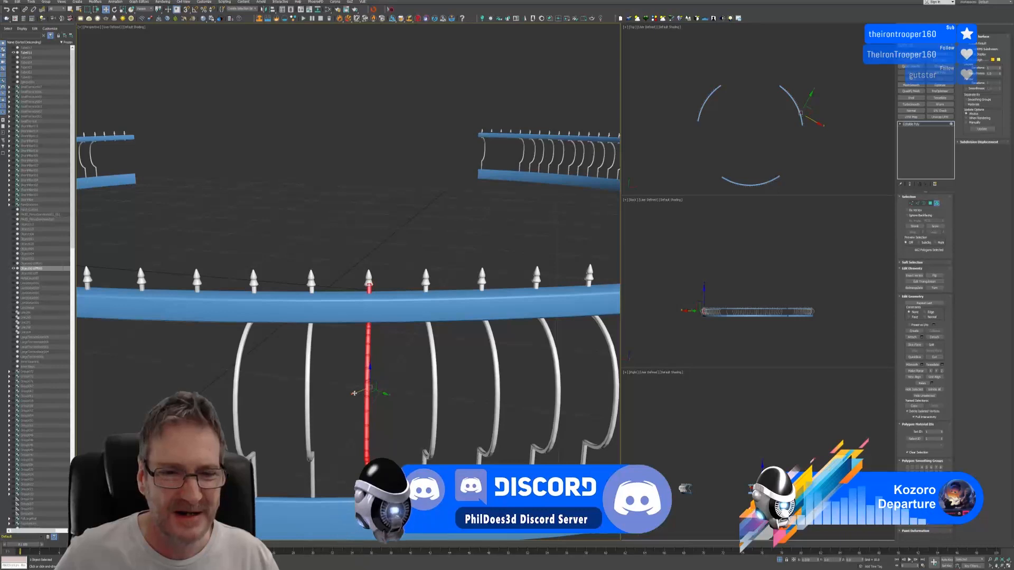
middle_click_drag(398, 366, 359, 399, "alt")
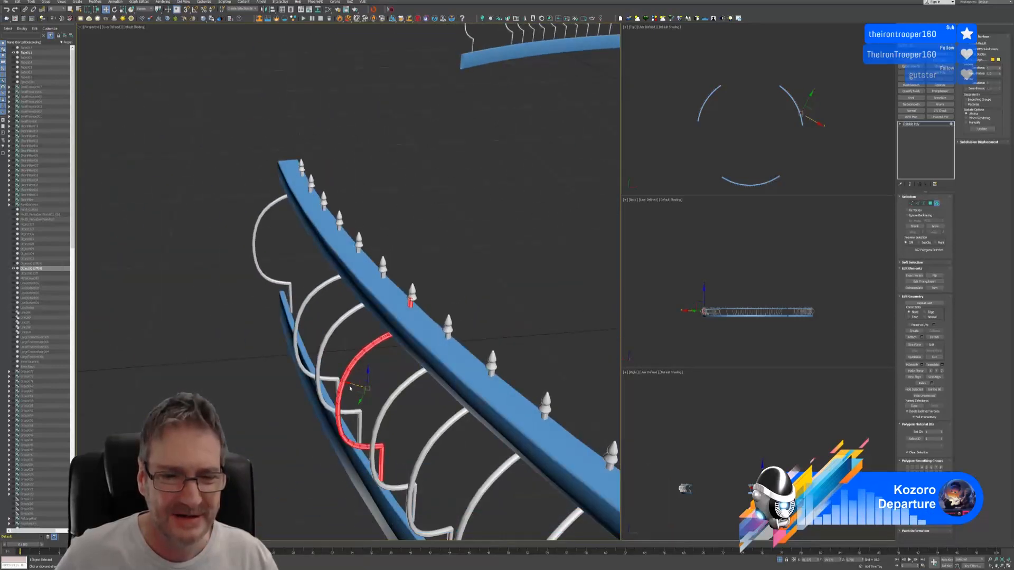
left_click_drag(350, 382, 351, 382)
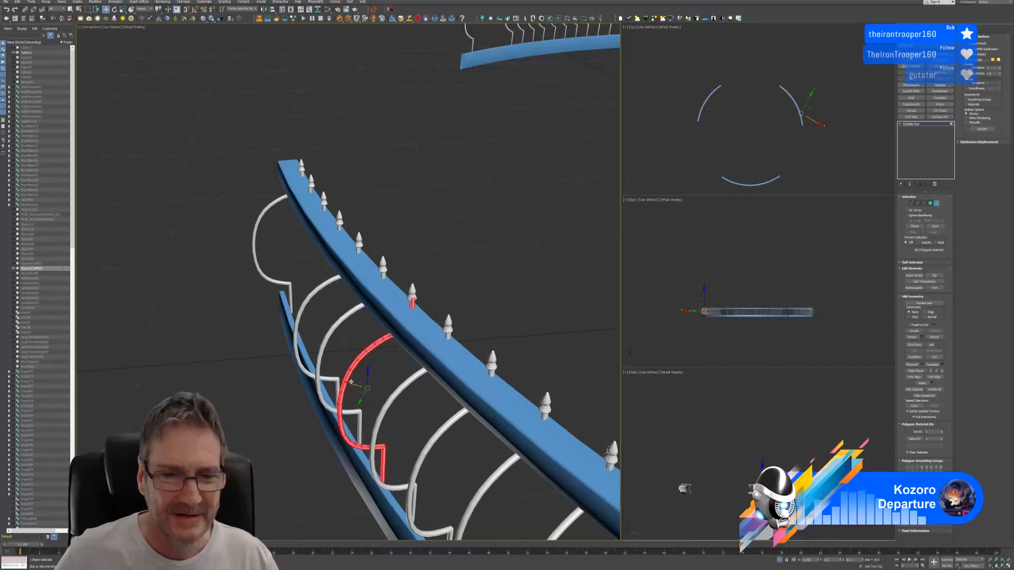
Select another bar farther along the same railing section and turn it slightly about its vertical axis
middle_click_drag(352, 381, 472, 375, "alt")
left_click(434, 373)
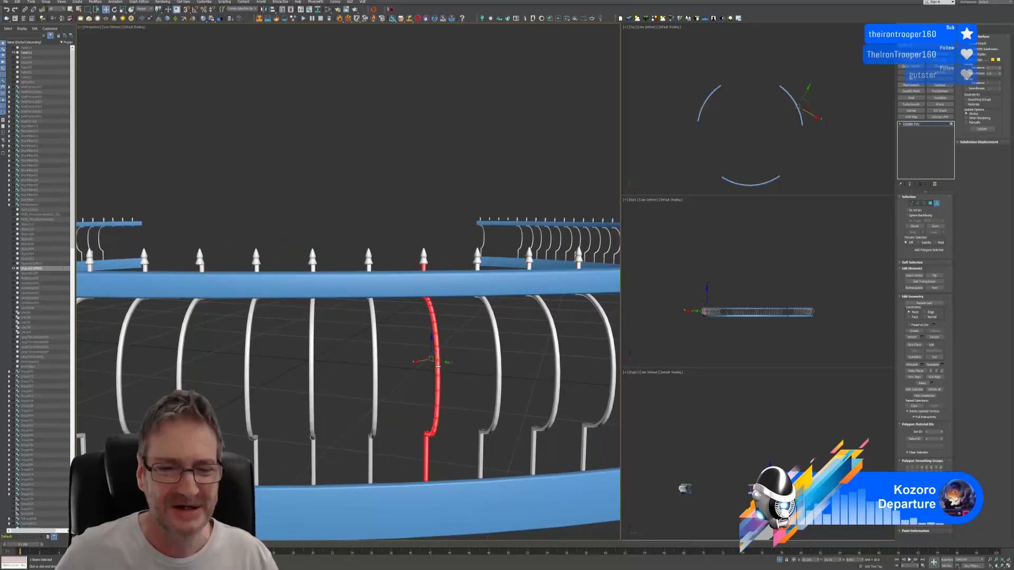
middle_click_drag(400, 217, 408, 210, "alt")
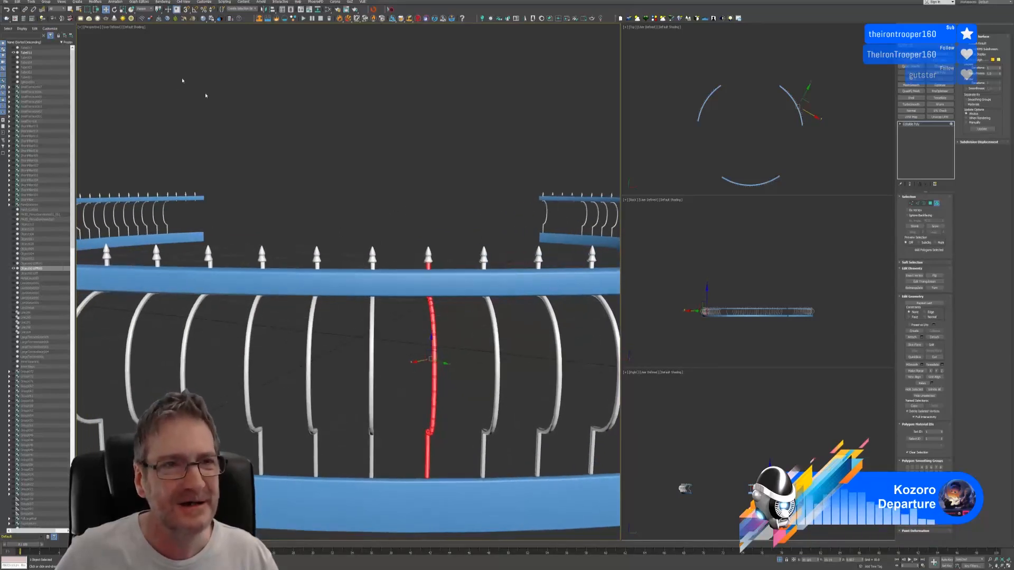
key("e")
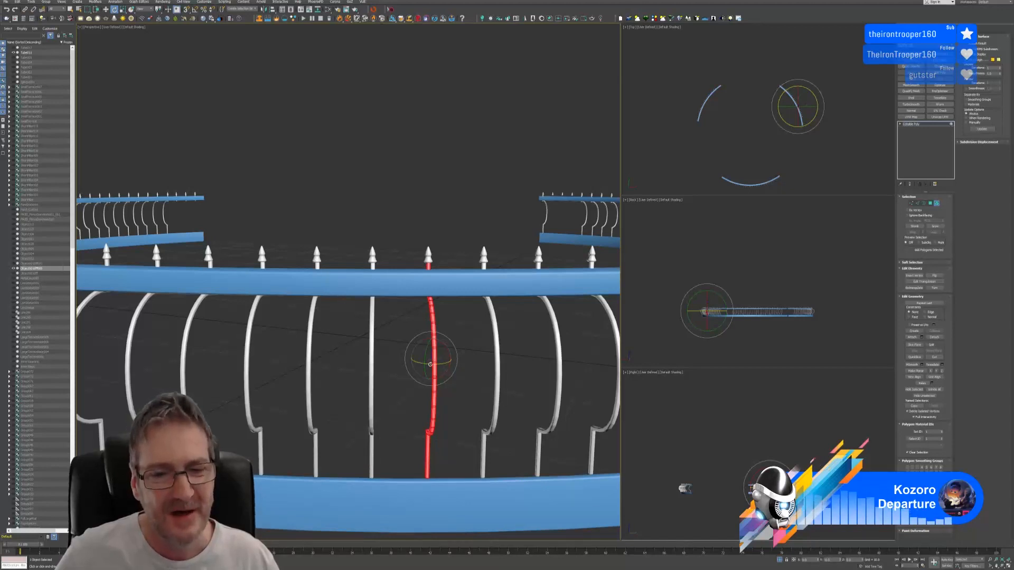
key("ctrl+z")
key("ctrl+z")
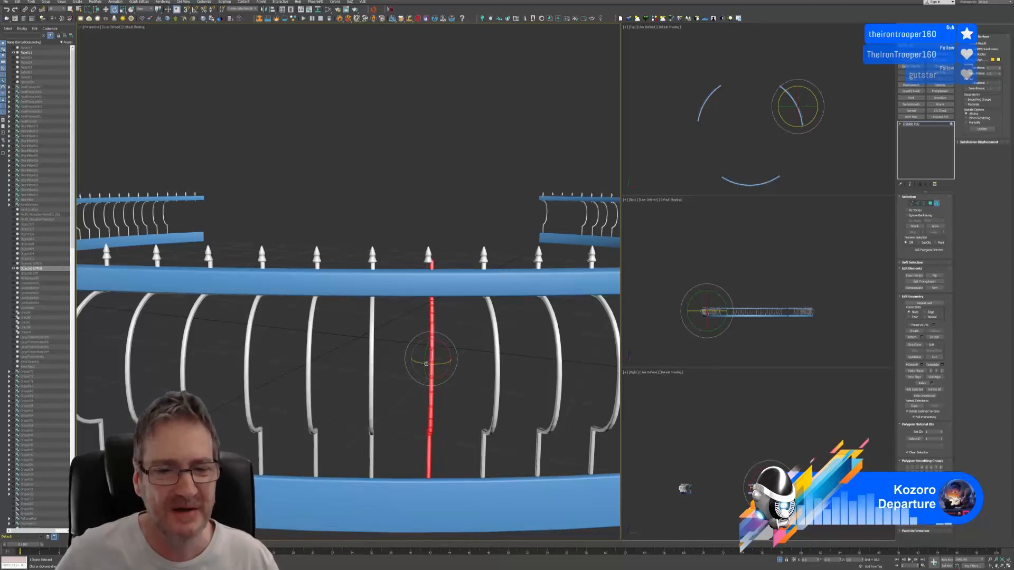
Nudge the turned bar sideways along the railing and across it to line it up under its finial
left_click(105, 10)
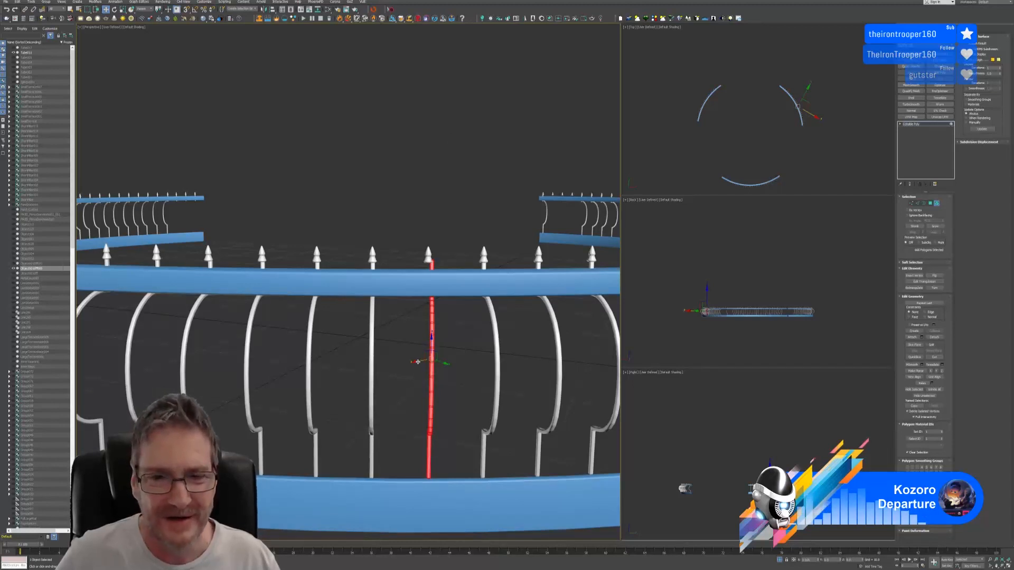
left_click_drag(417, 361, 416, 361)
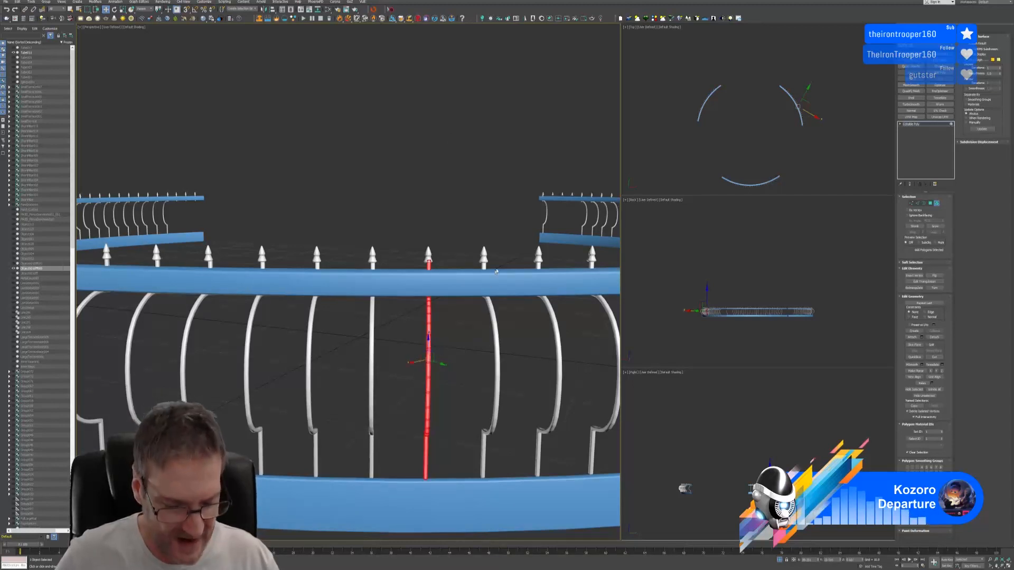
middle_click_drag(416, 362, 478, 266, "alt")
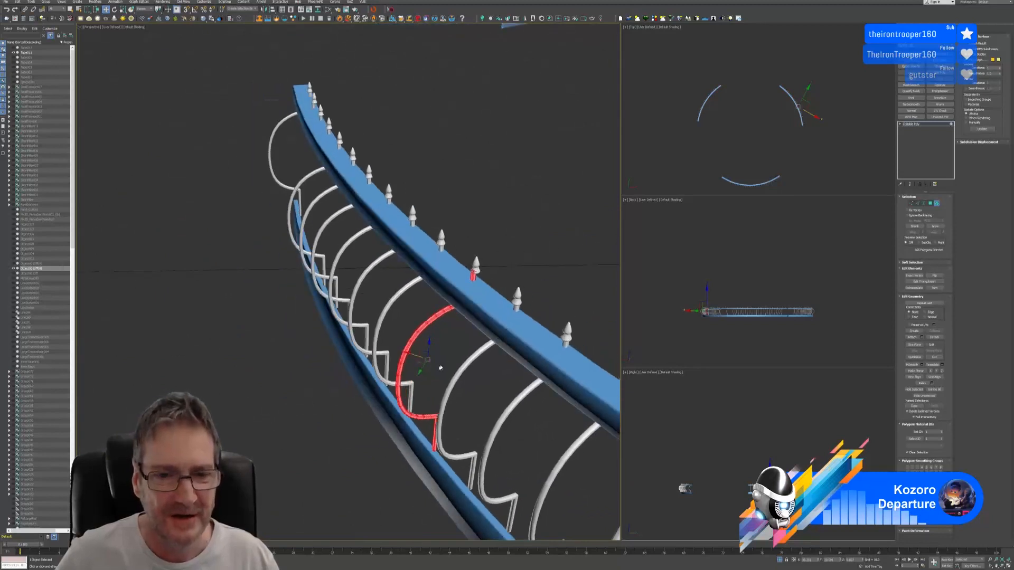
left_click_drag(413, 355, 415, 355)
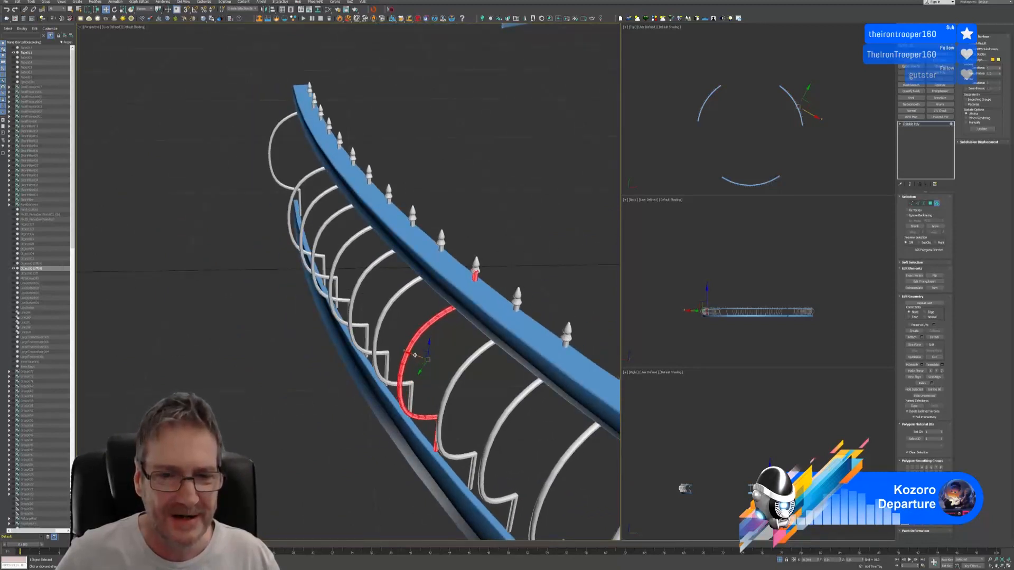
middle_click_drag(444, 227, 477, 220, "alt")
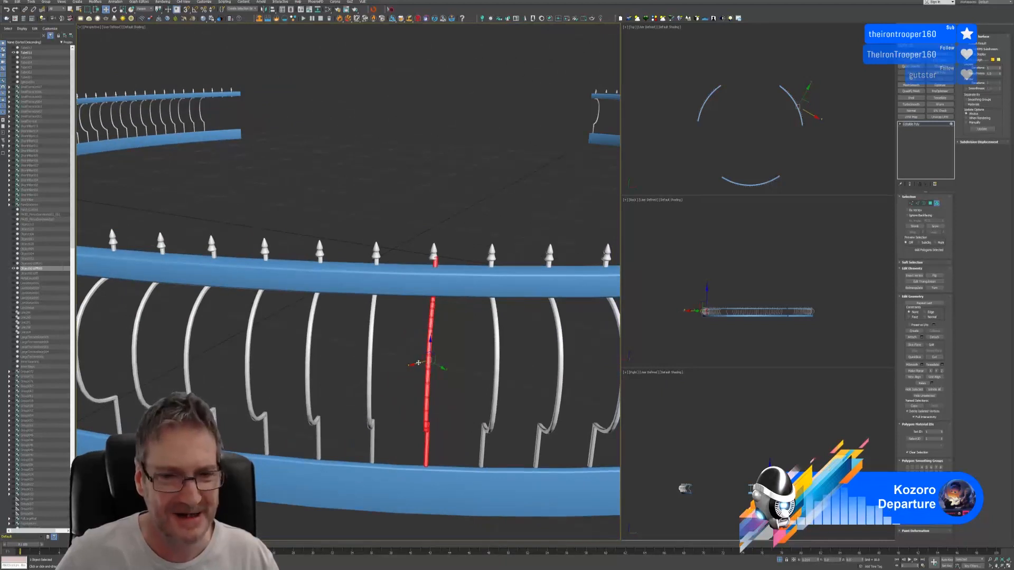
left_click_drag(419, 363, 417, 363)
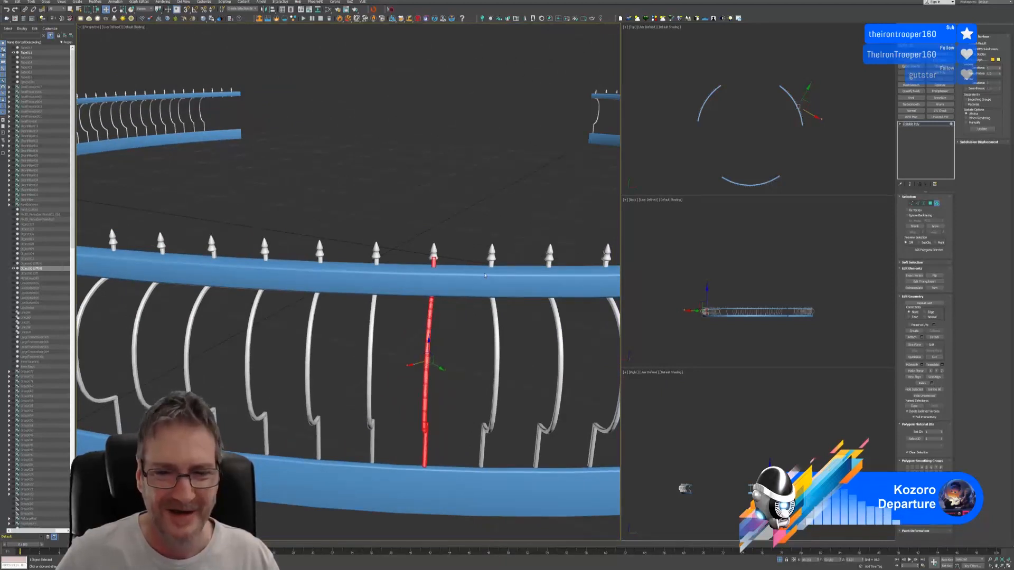
Select a bar several positions farther along the section and rotate it slightly around the vertical axis
middle_click_drag(484, 275, 450, 214, "alt")
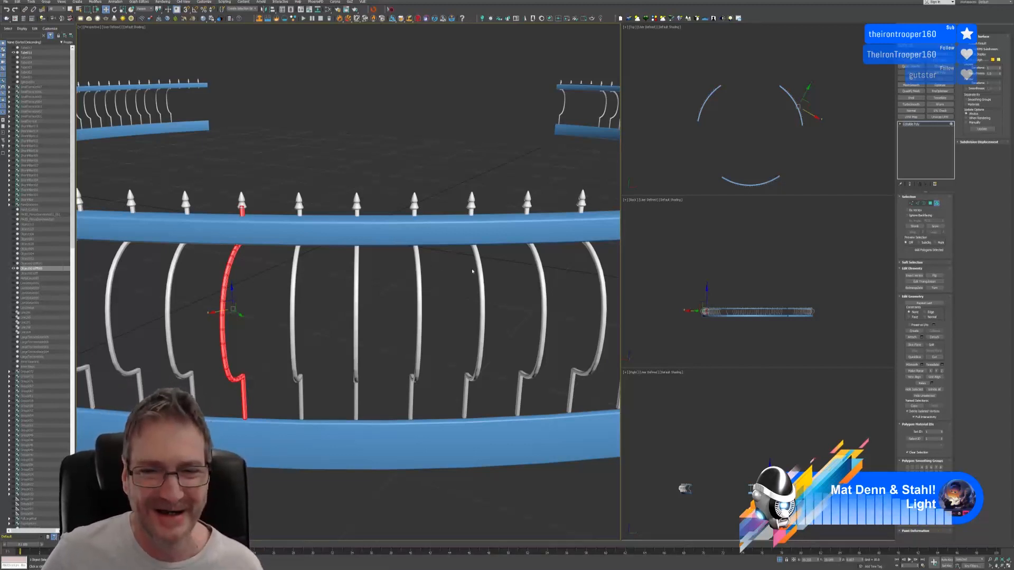
middle_click_drag(468, 258, 442, 250)
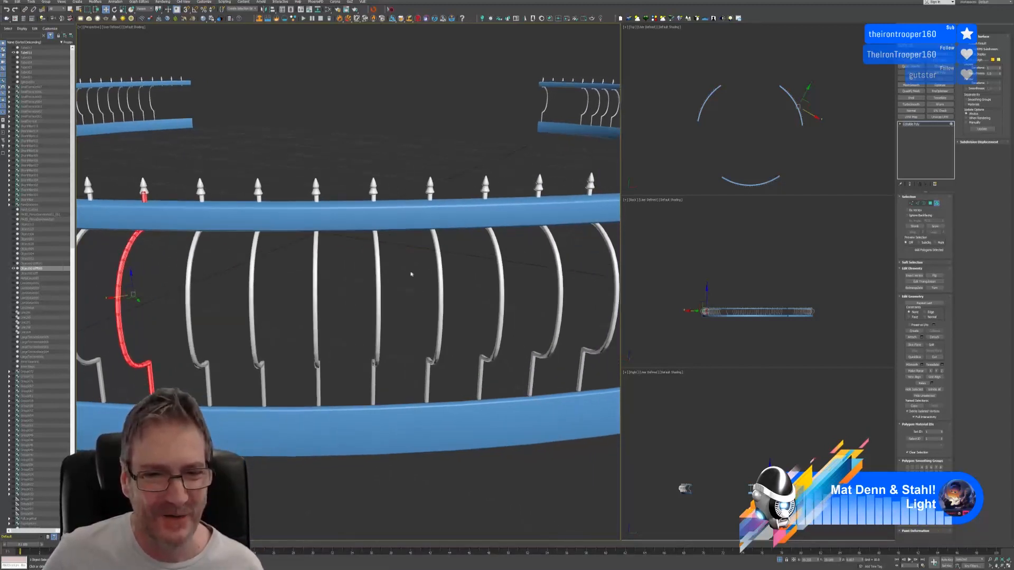
left_click(378, 271)
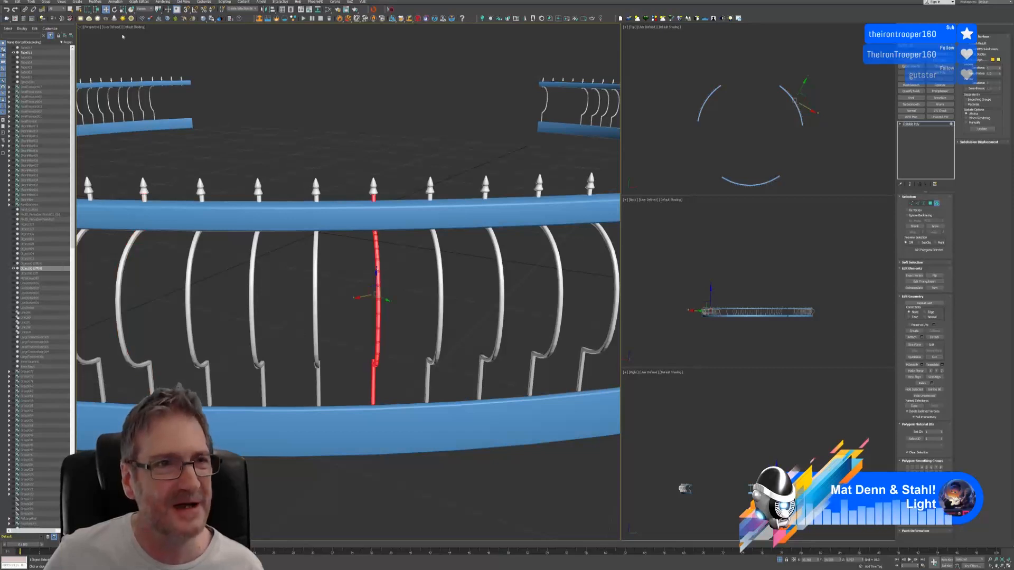
key("e")
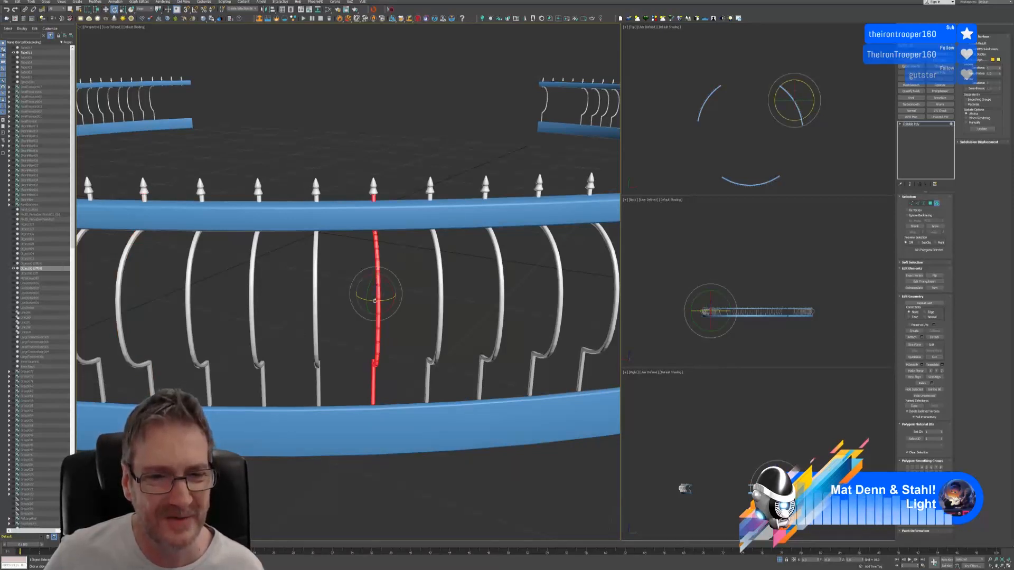
left_click_drag(376, 300, 377, 300)
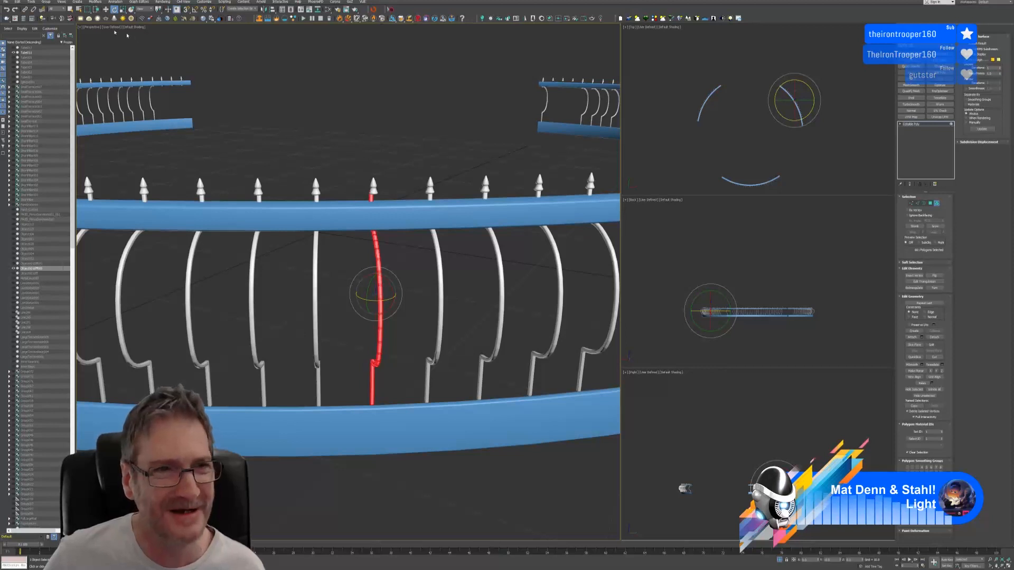
Shift this bar along both horizontal axes so its top sits under its finial
key("w")
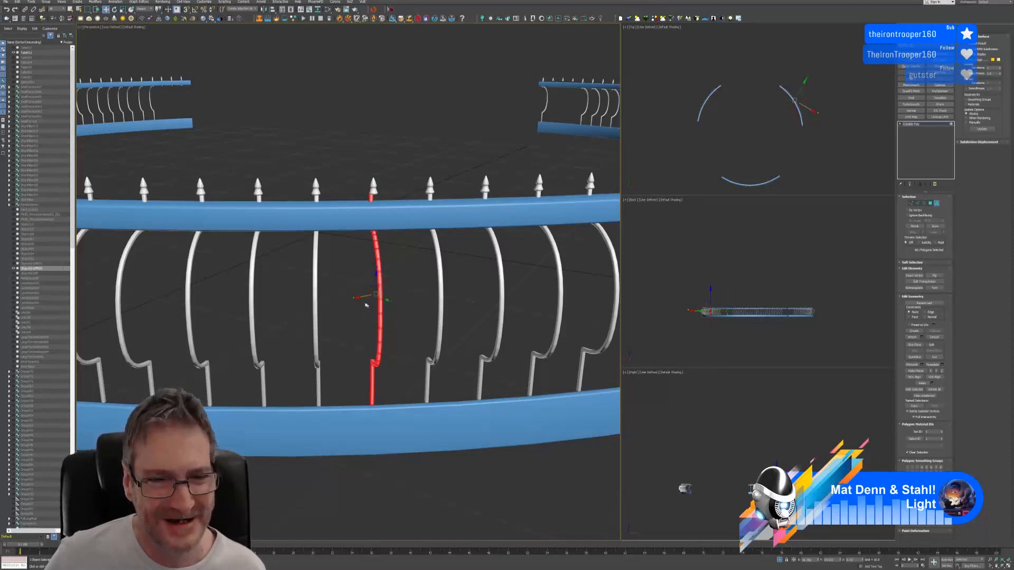
left_click_drag(360, 298, 363, 297)
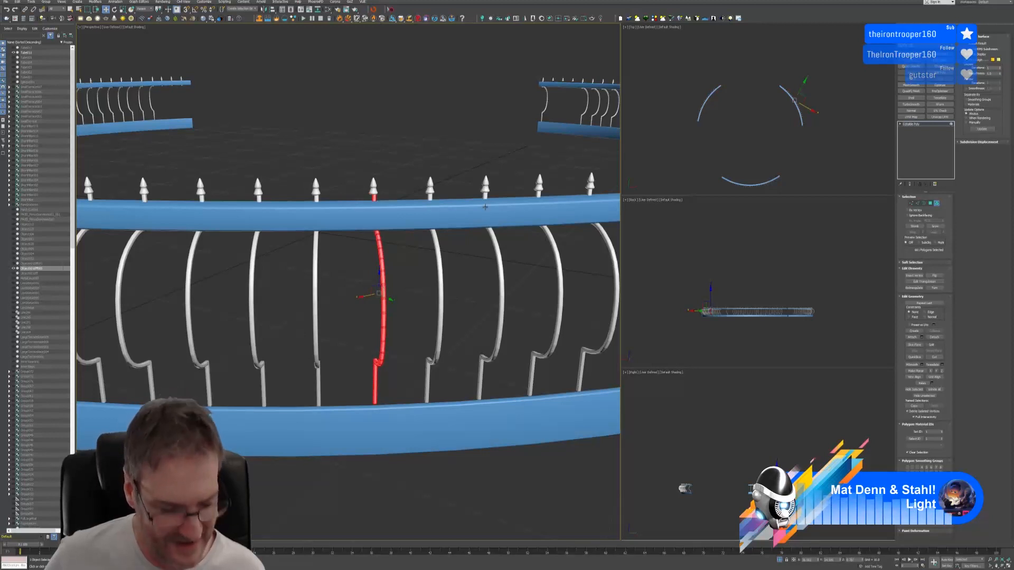
middle_click_drag(485, 207, 451, 216, "alt")
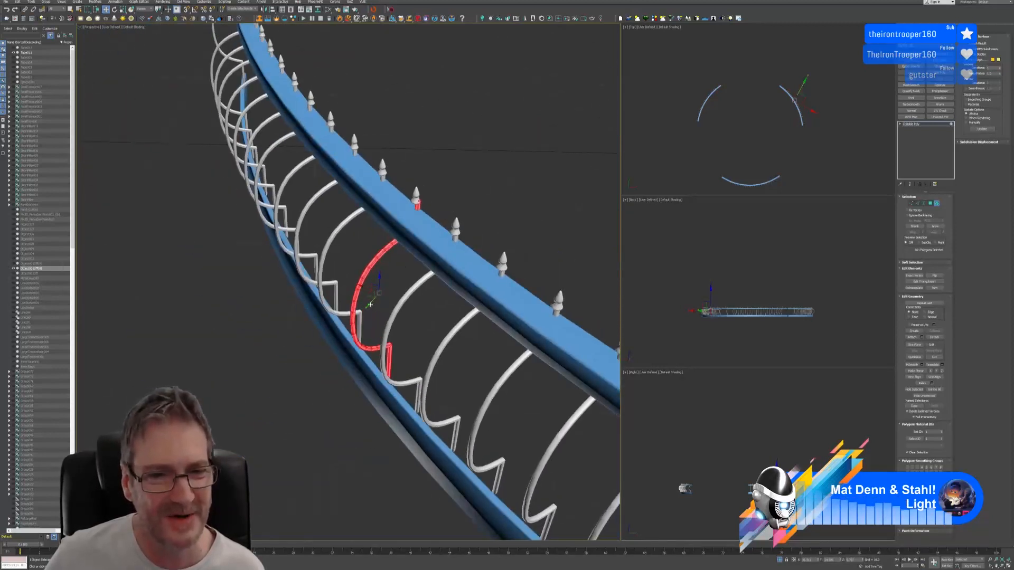
left_click_drag(371, 305, 364, 293)
middle_click_drag(367, 295, 439, 282, "alt")
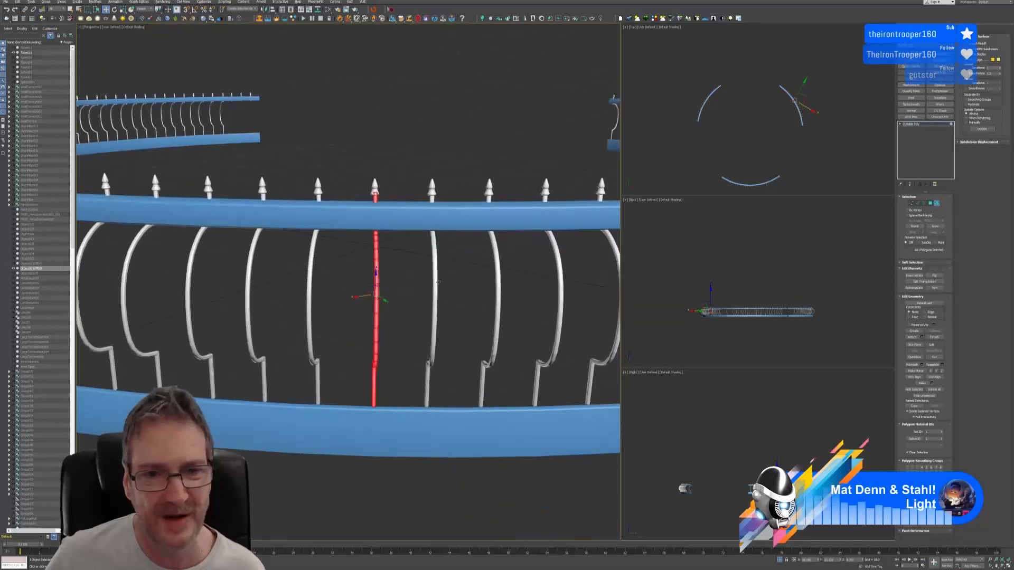
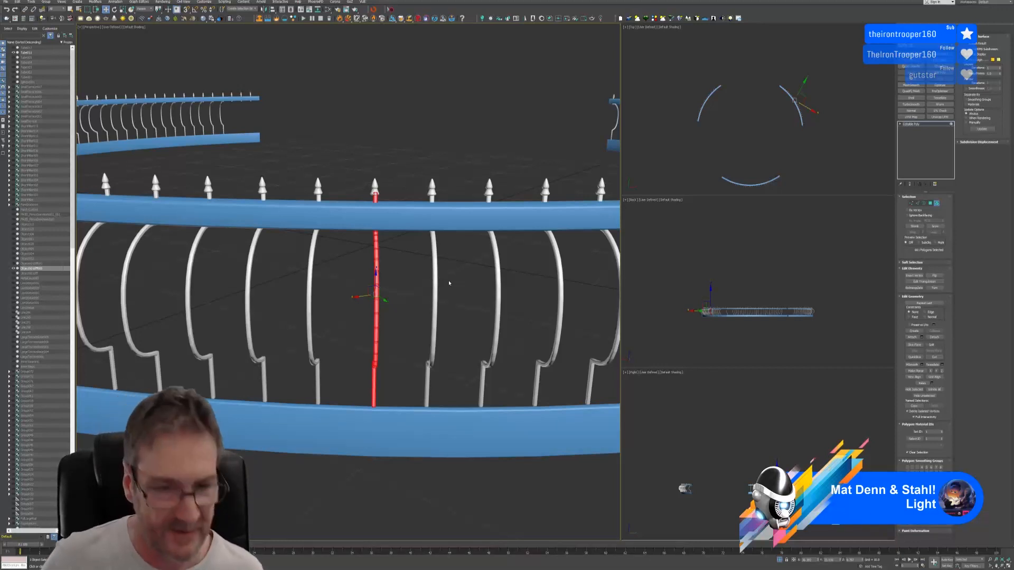
Pick a further bar nearer the section's far end and give it a slight turn about its vertical axis
middle_click_drag(419, 169, 400, 166, "alt")
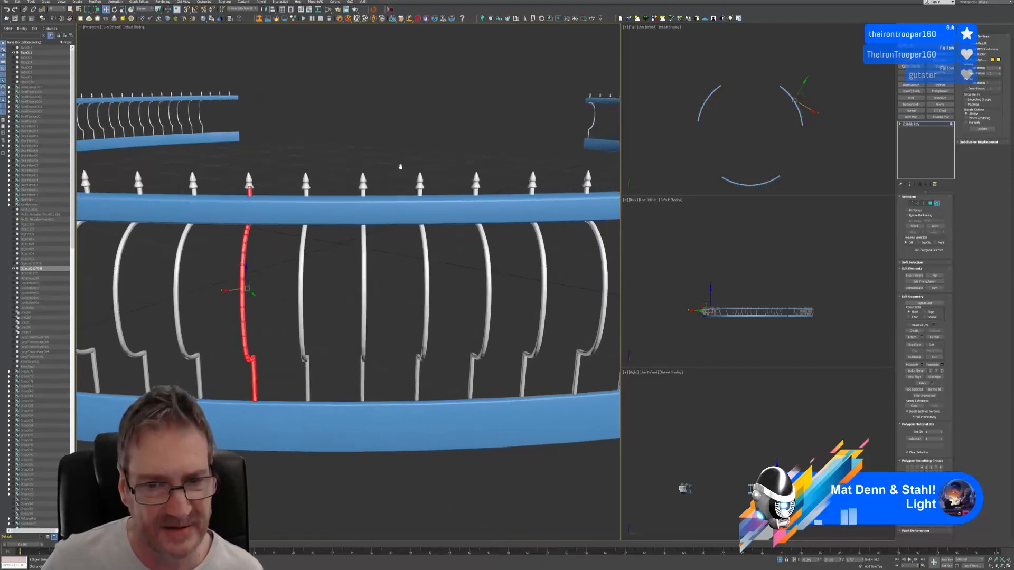
middle_click_drag(490, 285, 509, 268, "alt")
left_click(114, 9)
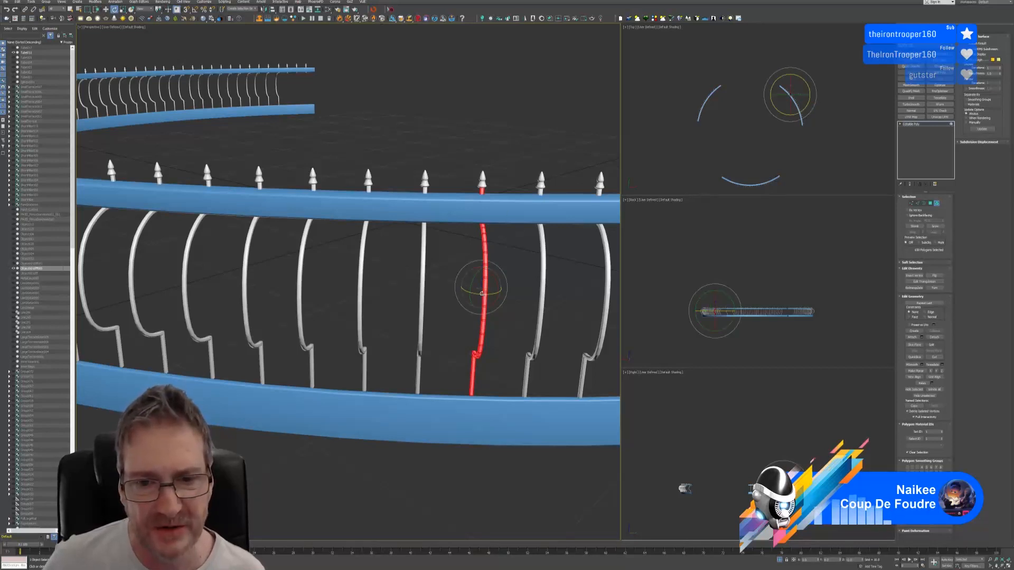
left_click_drag(482, 293, 482, 265)
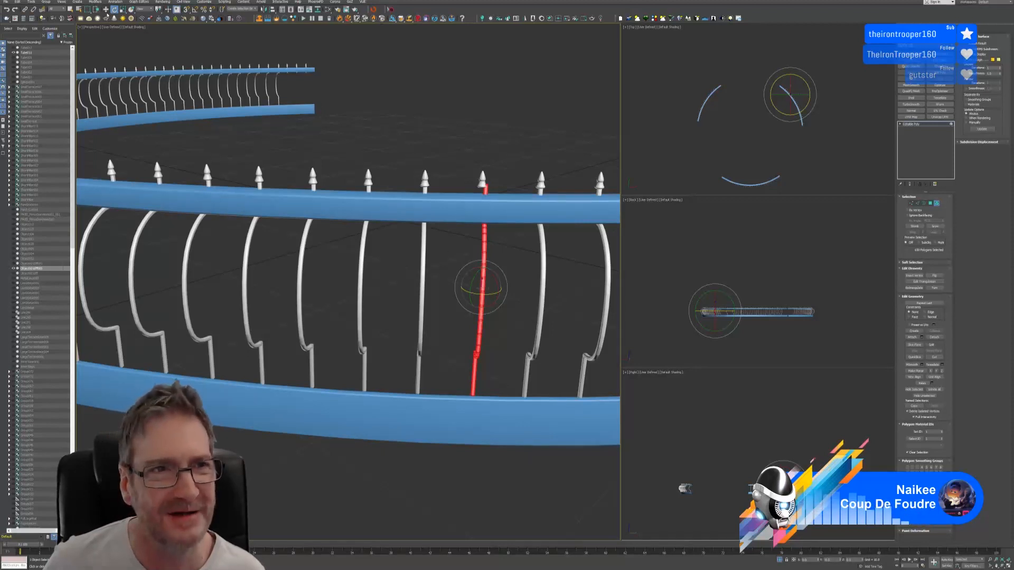
Move the newly turned bar slightly sideways to bring it back under its finial
left_click(106, 10)
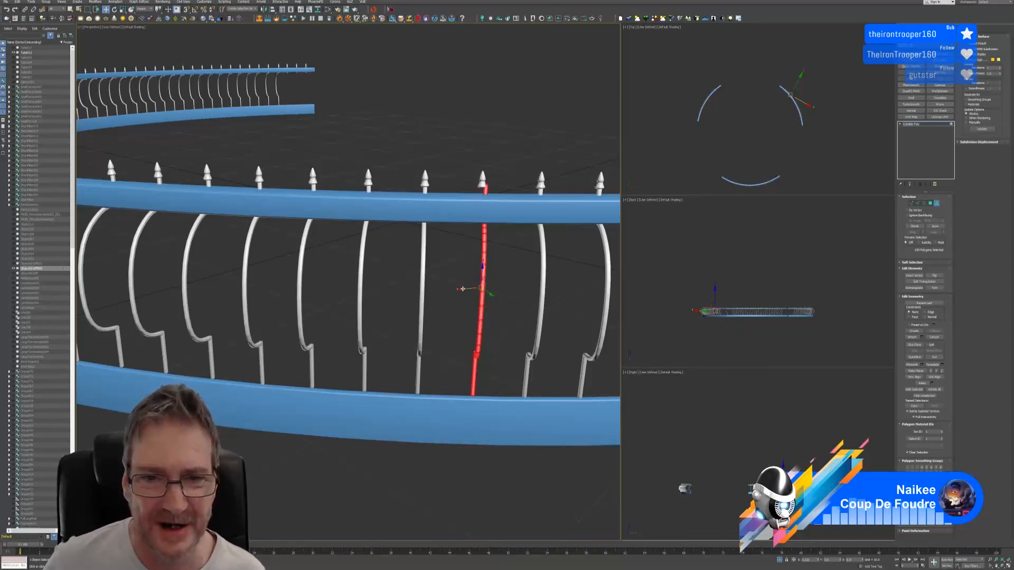
middle_click_drag(460, 288, 478, 241, "alt")
scroll(511, 269, "down", 6)
scroll(491, 265, "up", 2)
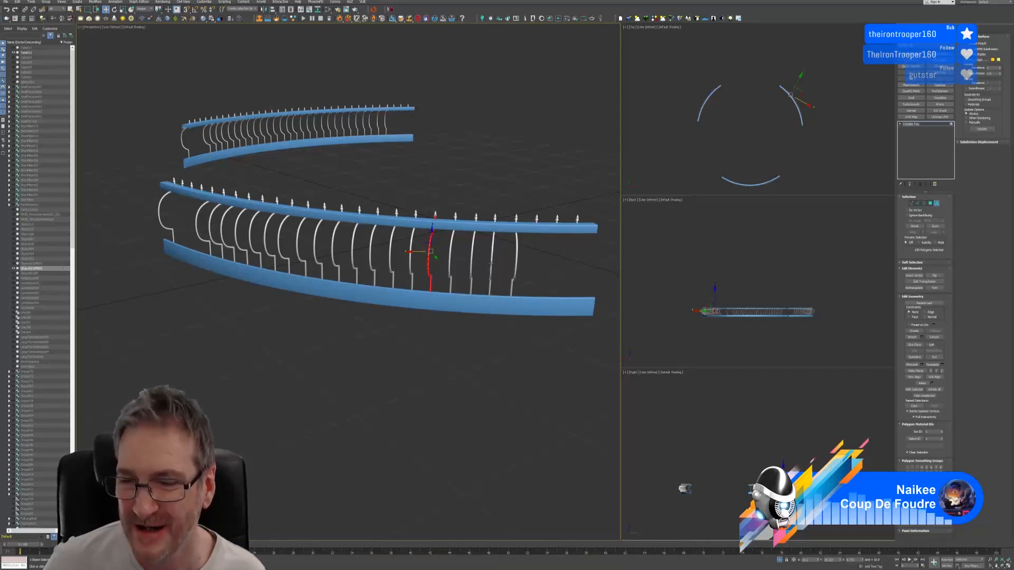
Select the third bar from the section's far end and rotate it slightly around its vertical axis
left_click(472, 256)
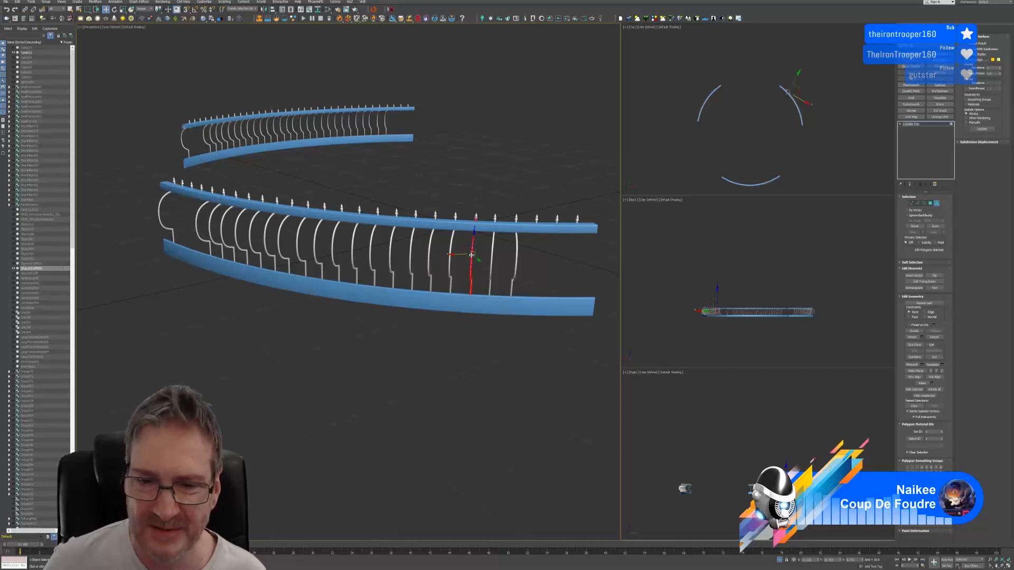
middle_click_drag(490, 183, 499, 247, "alt")
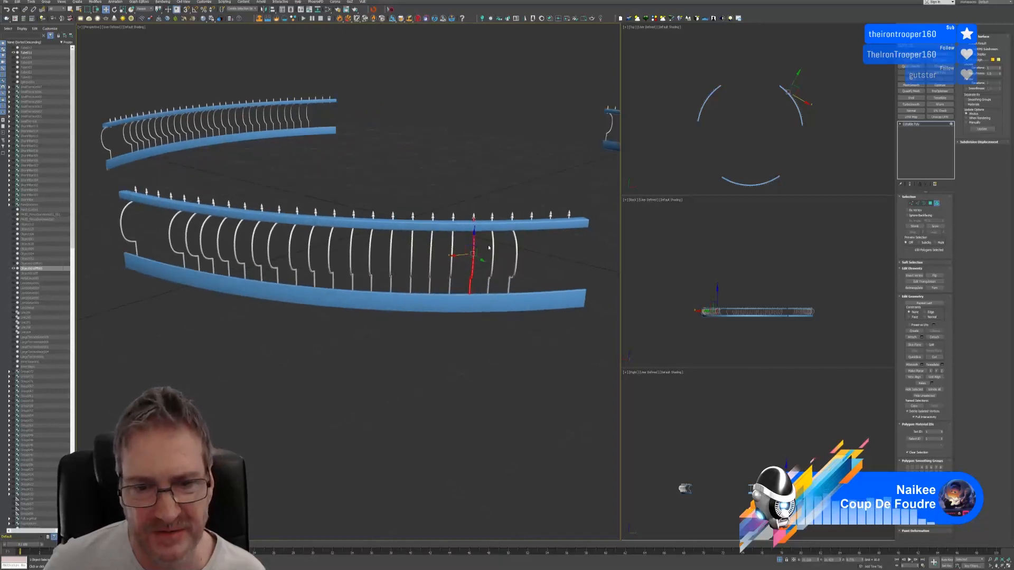
scroll(487, 245, "up", 1)
scroll(487, 245, "down", 1)
scroll(481, 225, "up", 2)
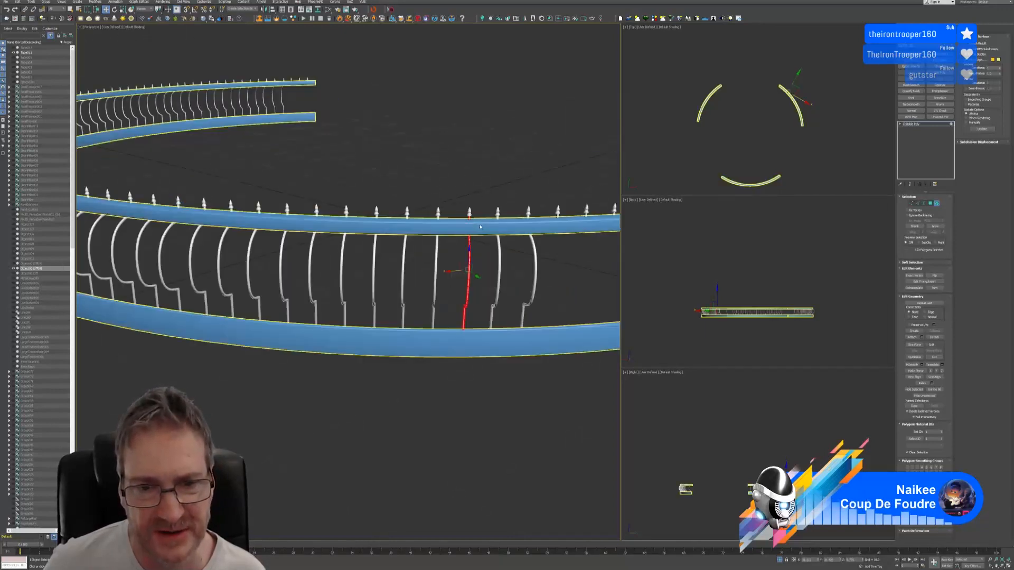
middle_click_drag(475, 190, 461, 189)
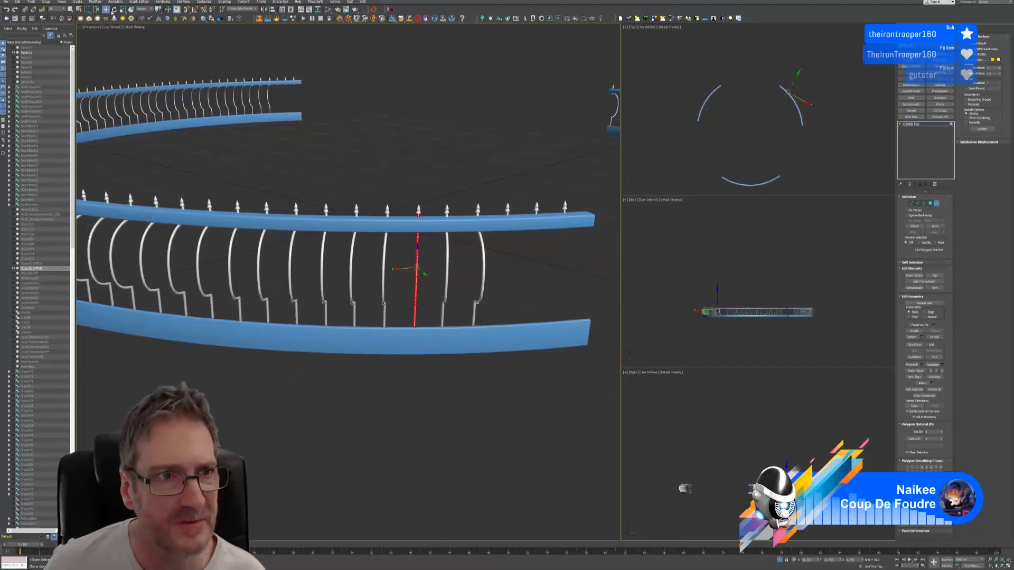
key("e")
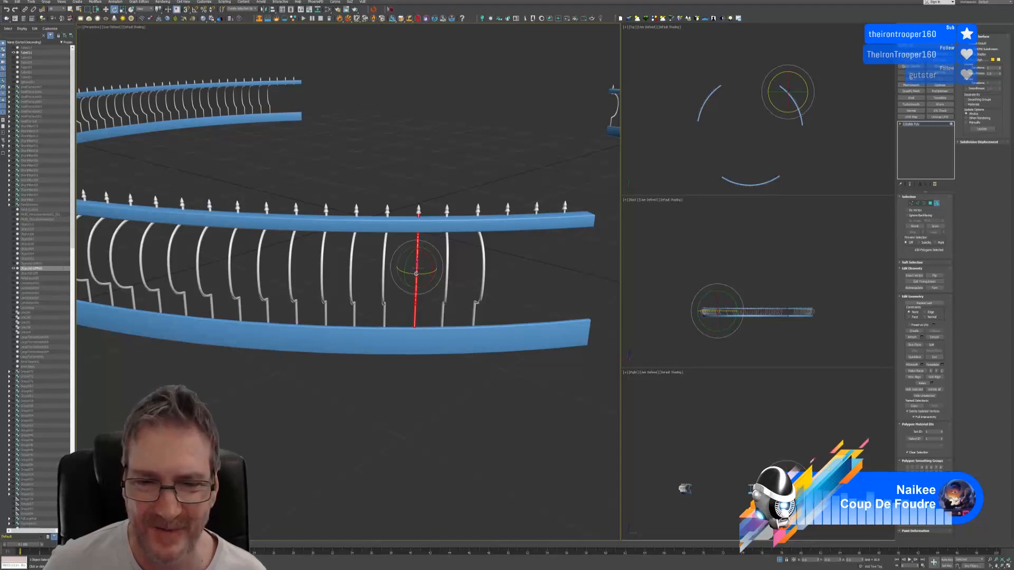
left_click_drag(416, 273, 418, 273)
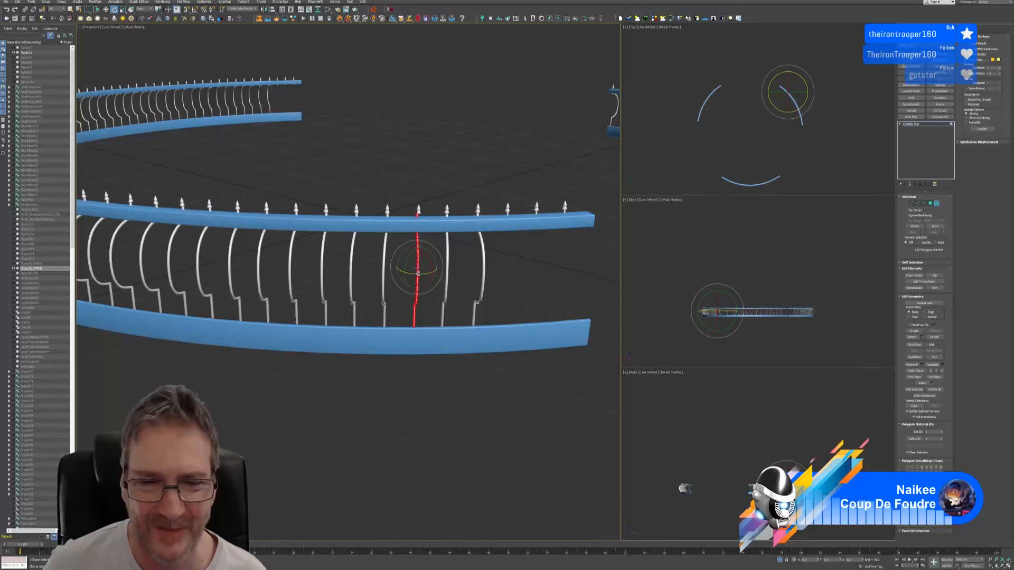
Shift the turned bar slightly along both horizontal axes so it sits under its finial
left_click(105, 11)
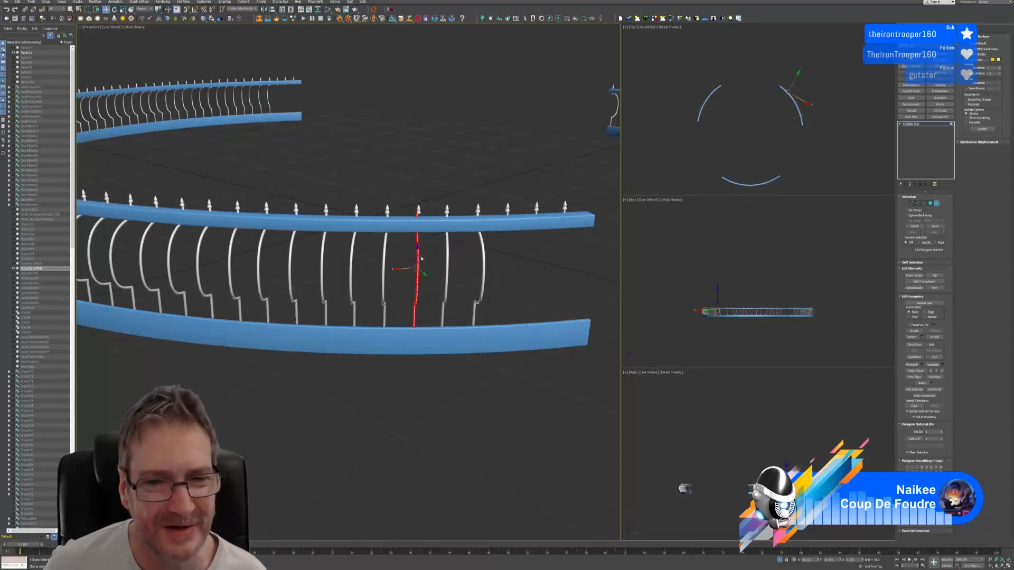
scroll(418, 222, "up", 2)
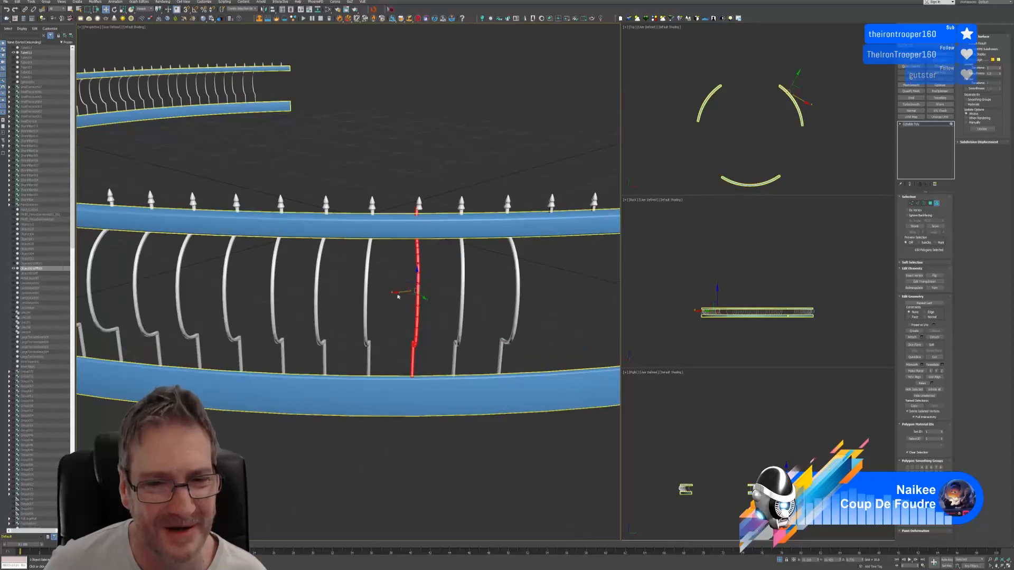
left_click_drag(397, 293, 399, 292)
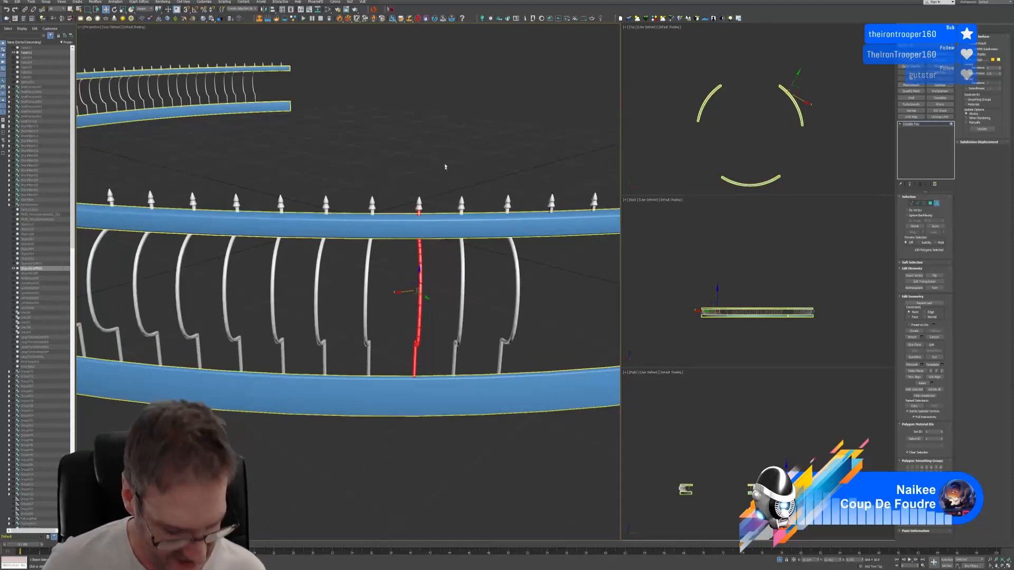
middle_click_drag(453, 128, 416, 143, "alt")
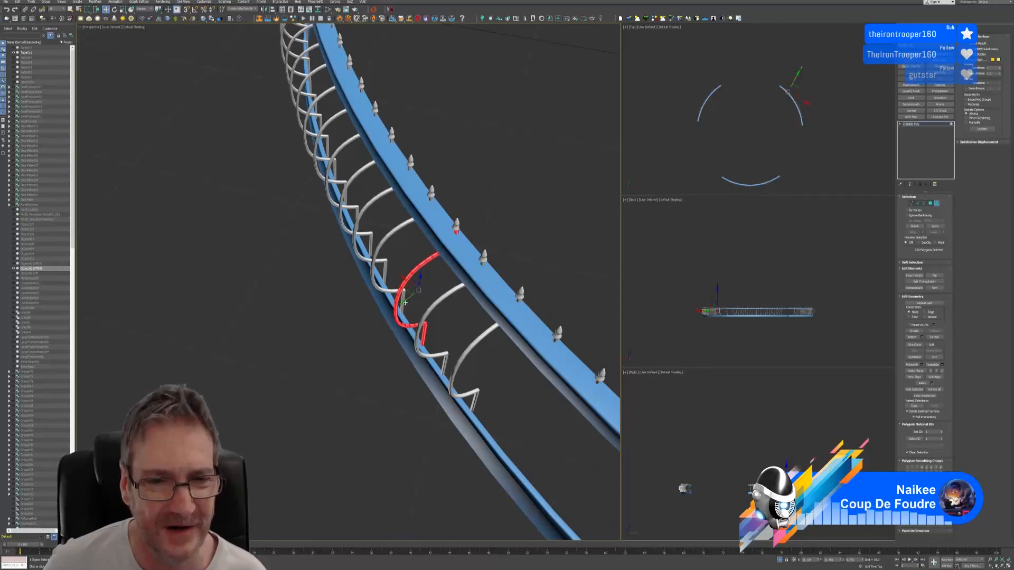
left_click_drag(404, 303, 404, 302)
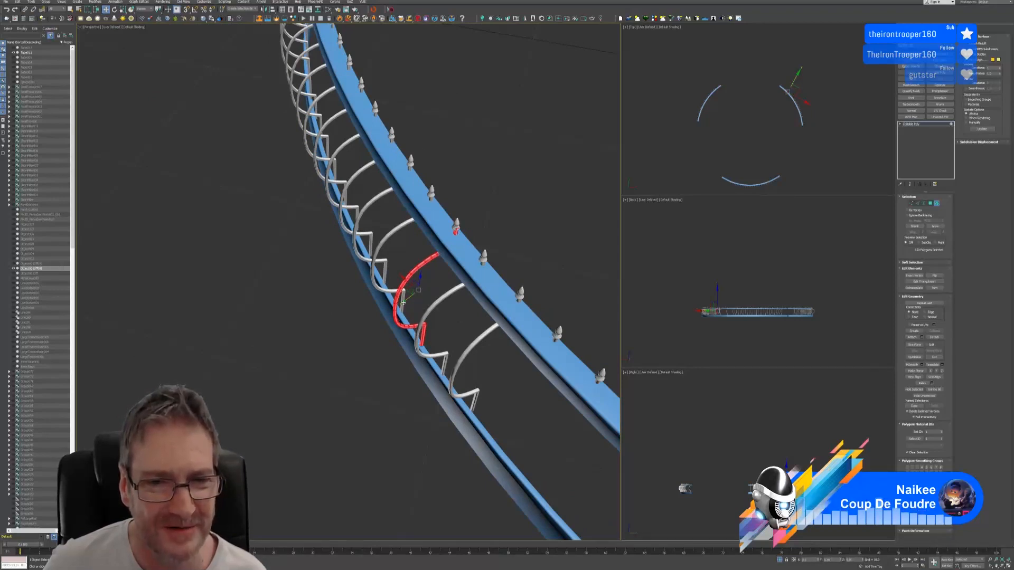
End isolation to bring back the whole pavilion scene and leave Element editing of the balusters
middle_click_drag(430, 209, 465, 213, "alt")
scroll(461, 202, "down", 5)
middle_click_drag(464, 247, 464, 248)
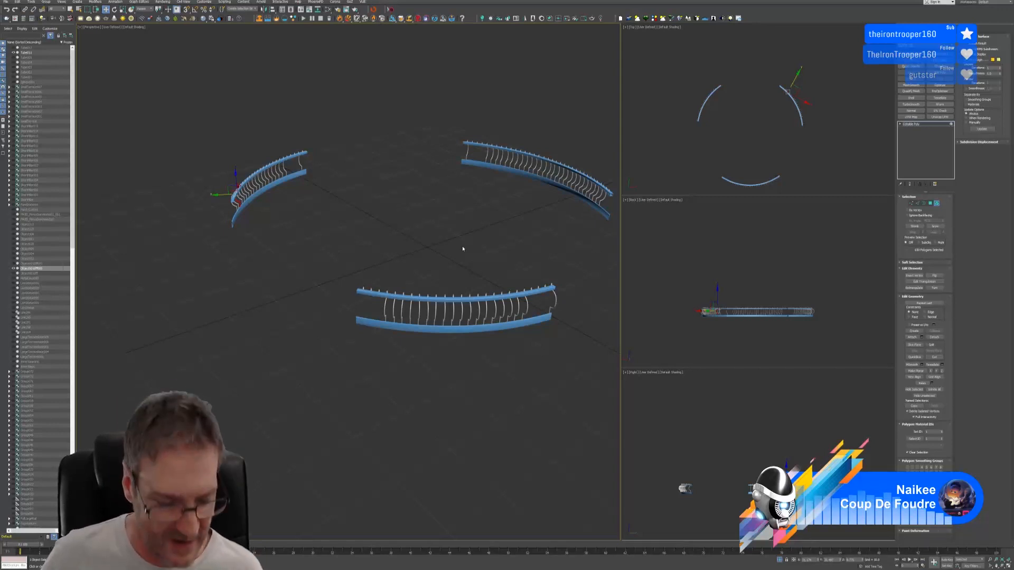
left_click(780, 560)
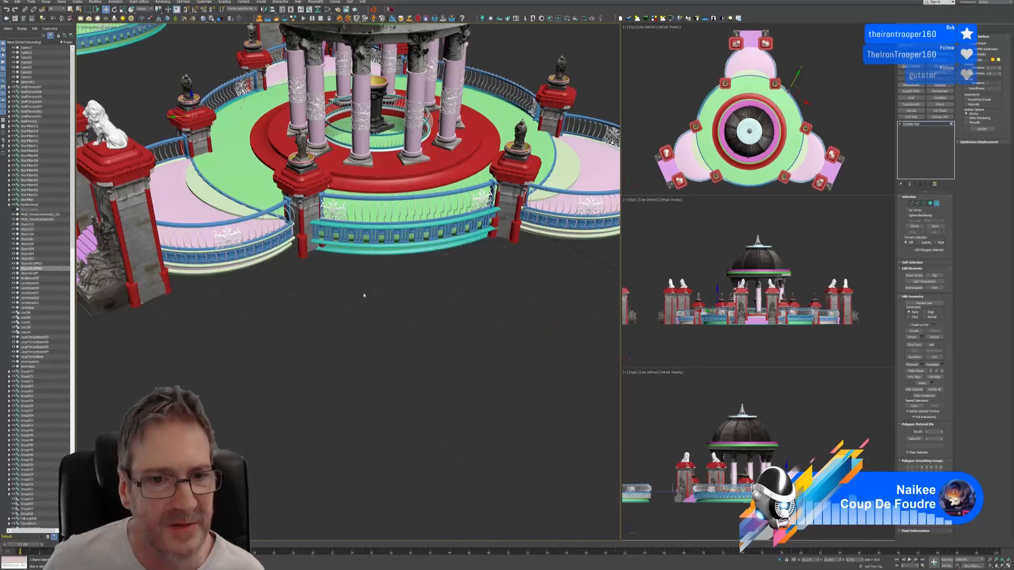
middle_click_drag(364, 296, 377, 299)
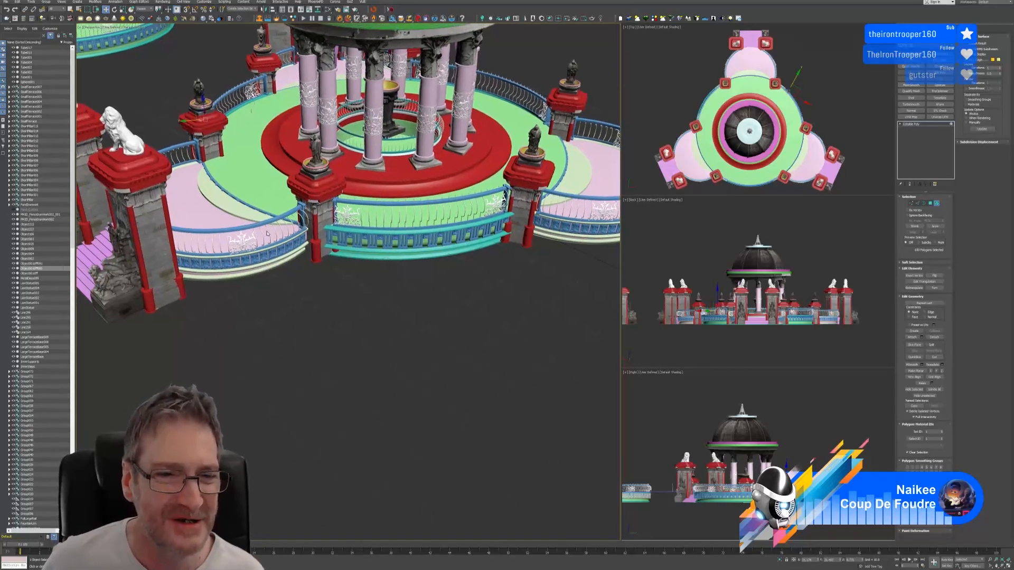
left_click(936, 203)
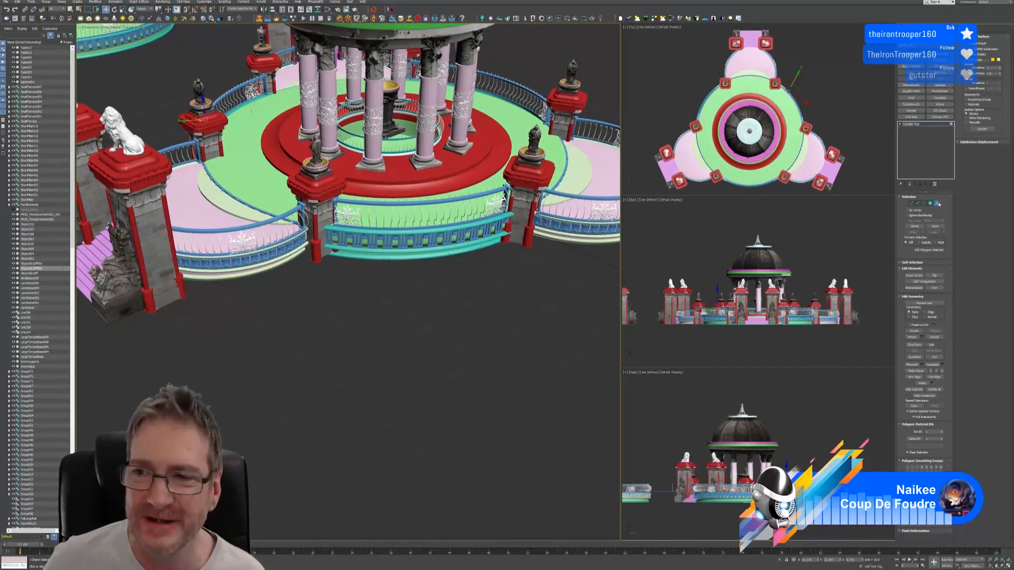
Select the small terrace group with the two tall entrance pillars and isolate it
left_click(262, 237)
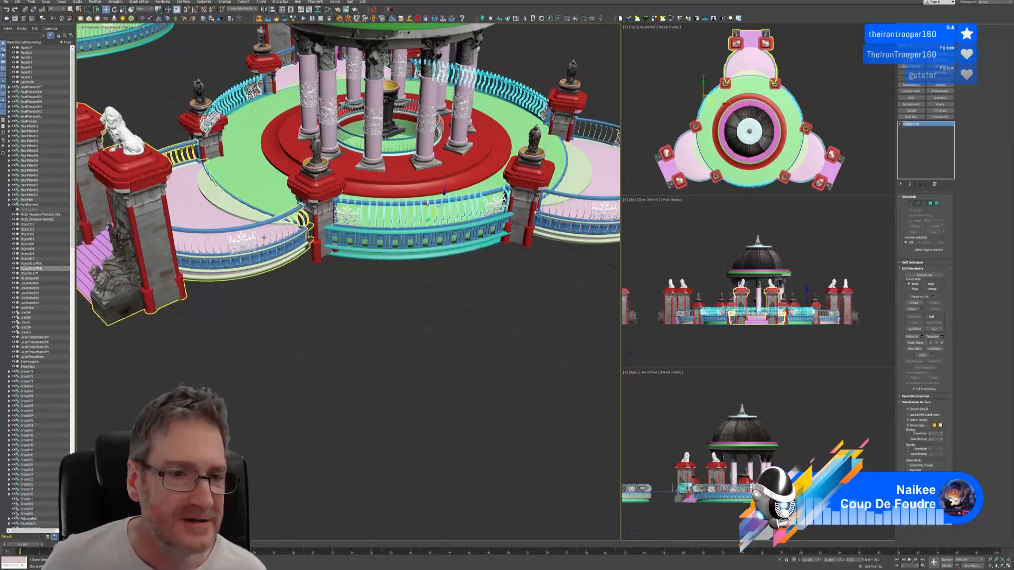
left_click(264, 238)
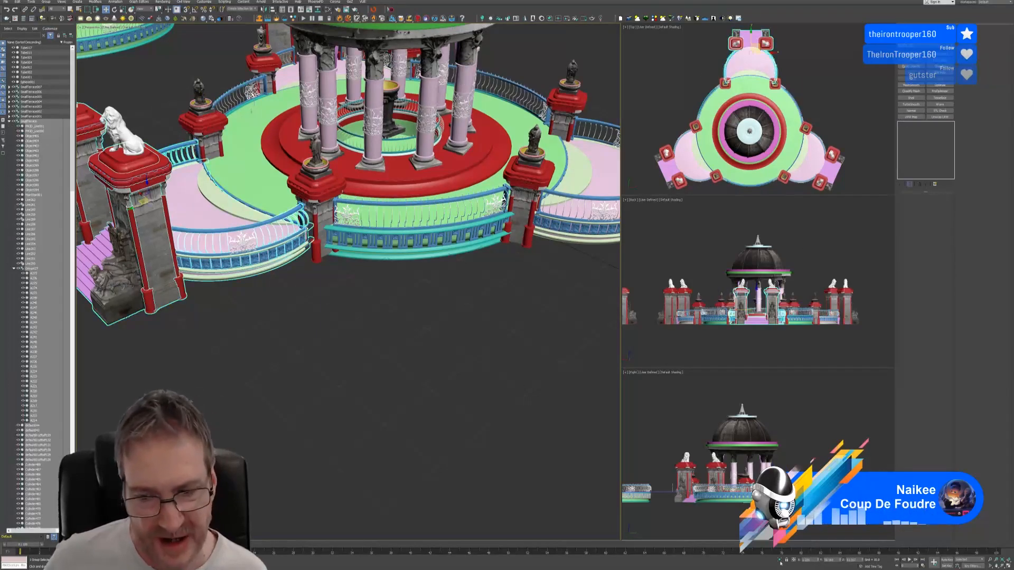
left_click(780, 561)
mouse_move(435, 262)
middle_mouse_down()
mouse_move(445, 256)
mouse_move(437, 236)
mouse_move(437, 248)
middle_mouse_up()
scroll(427, 329, "up", 2)
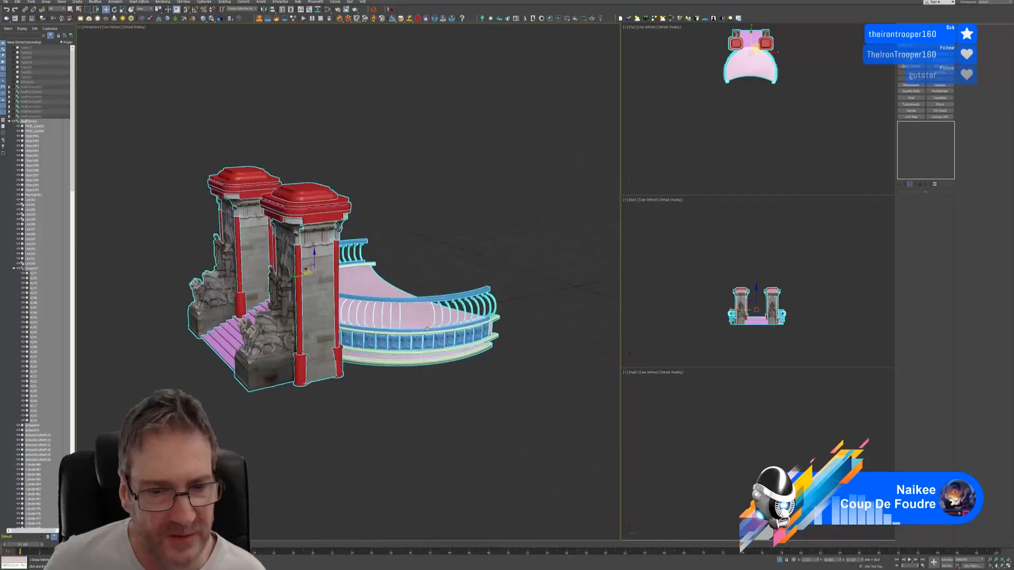
scroll(427, 329, "up", 1)
scroll(410, 229, "up", 2)
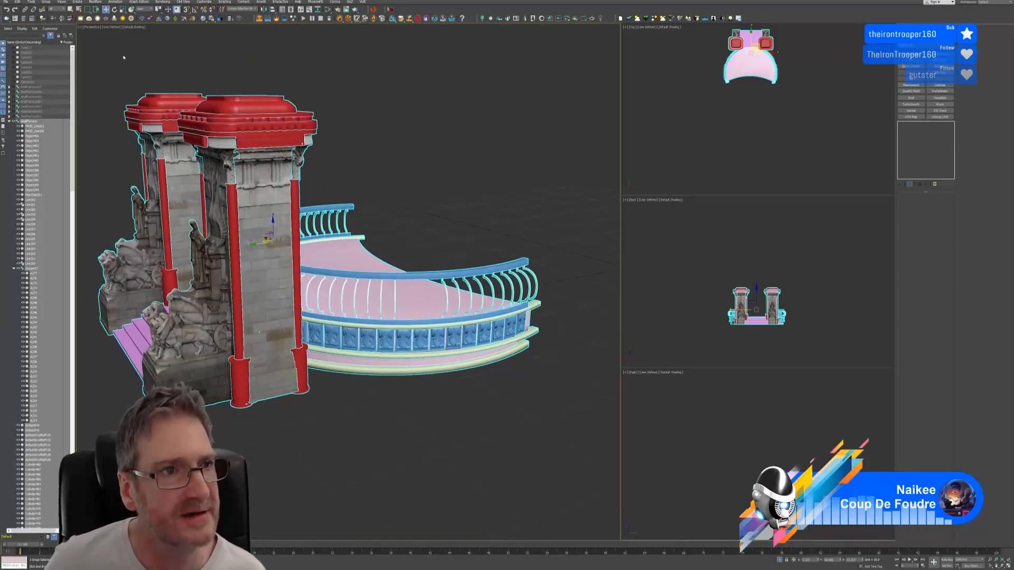
Open the terrace group, select the front railing's balusters object and switch to Element selection
left_click(47, 3)
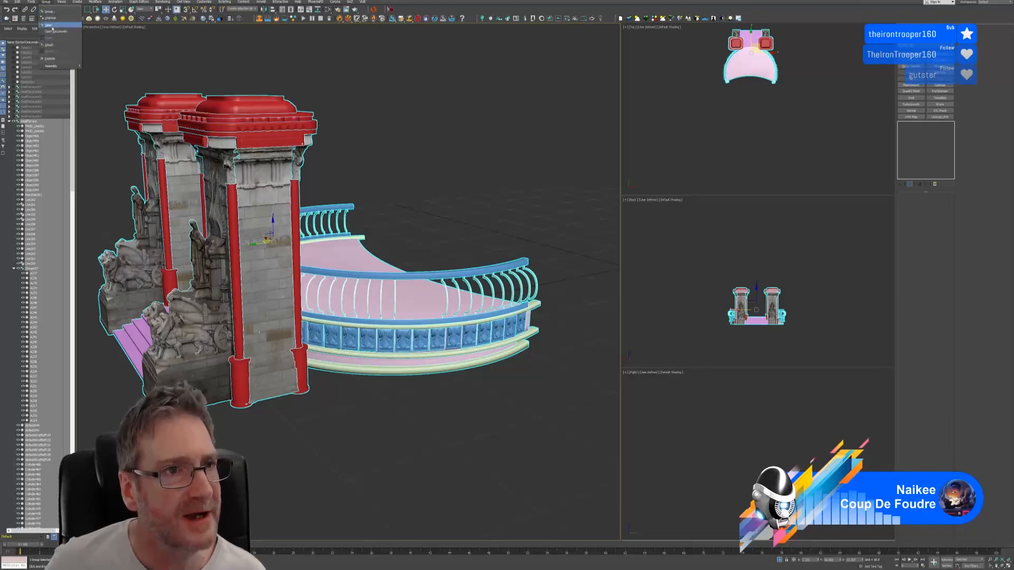
left_click(53, 26)
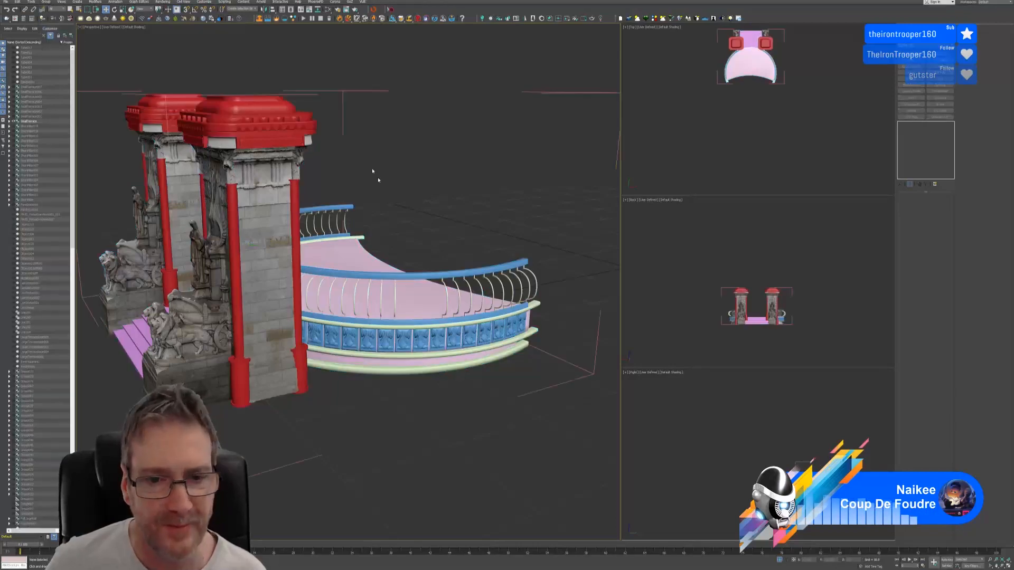
left_click(474, 294)
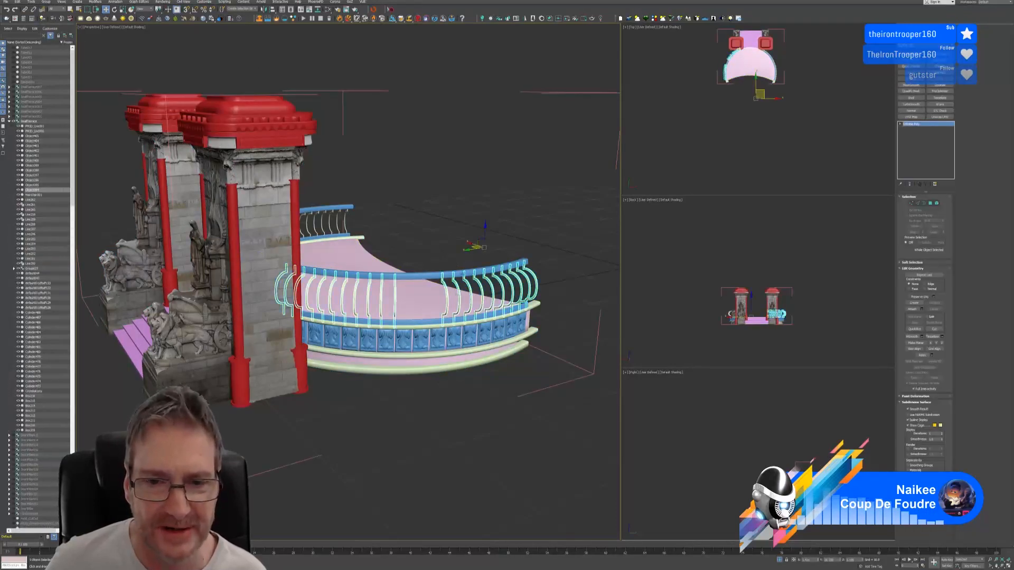
middle_click_drag(458, 198, 428, 197)
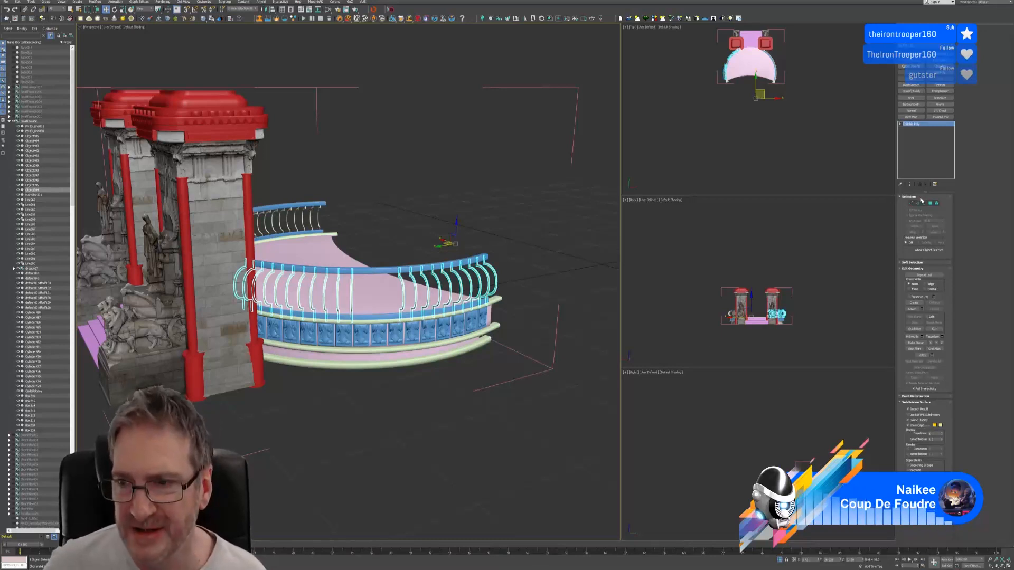
left_click(936, 203)
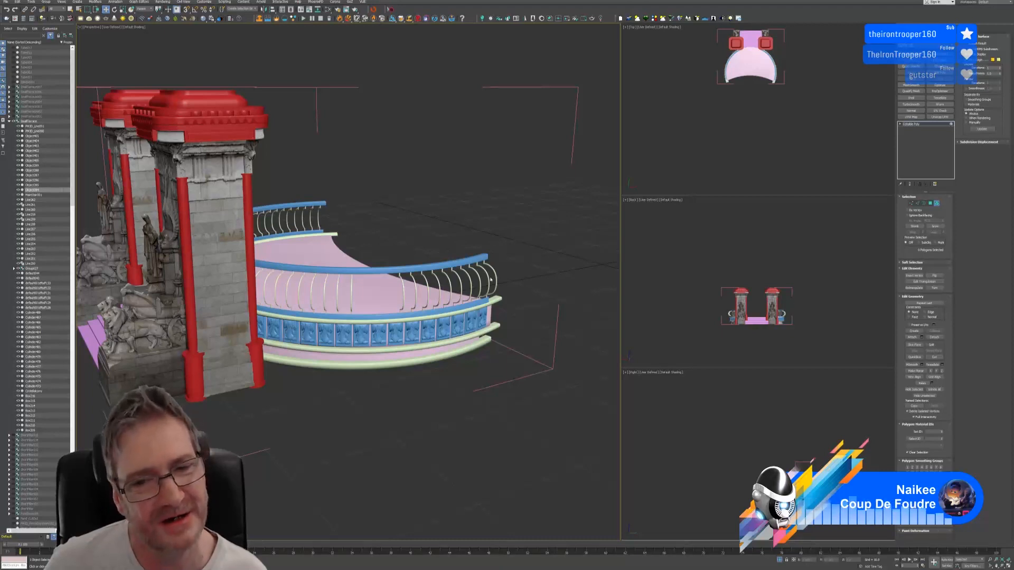
Select the second baluster from the front railing's open end and rotate it slightly around its vertical axis
scroll(490, 280, "up", 2)
scroll(486, 283, "up", 3)
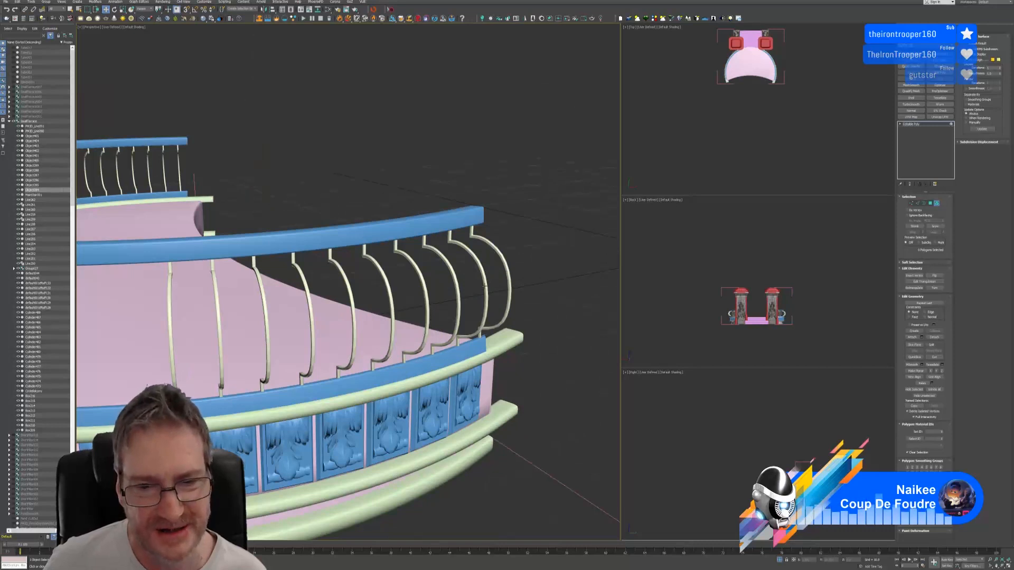
left_click(484, 286)
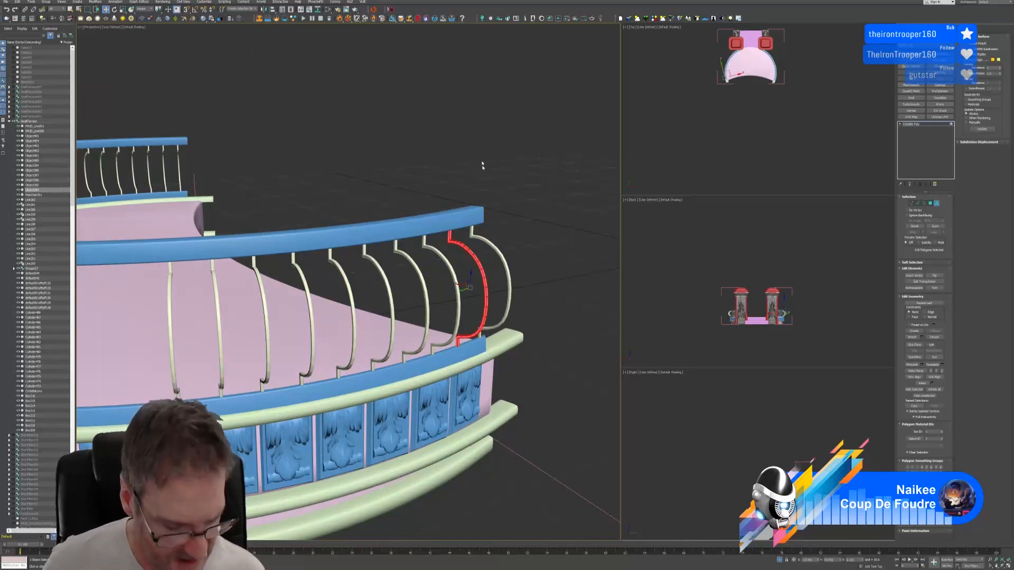
scroll(475, 154, "down", 2)
middle_click_drag(474, 154, 422, 191, "alt")
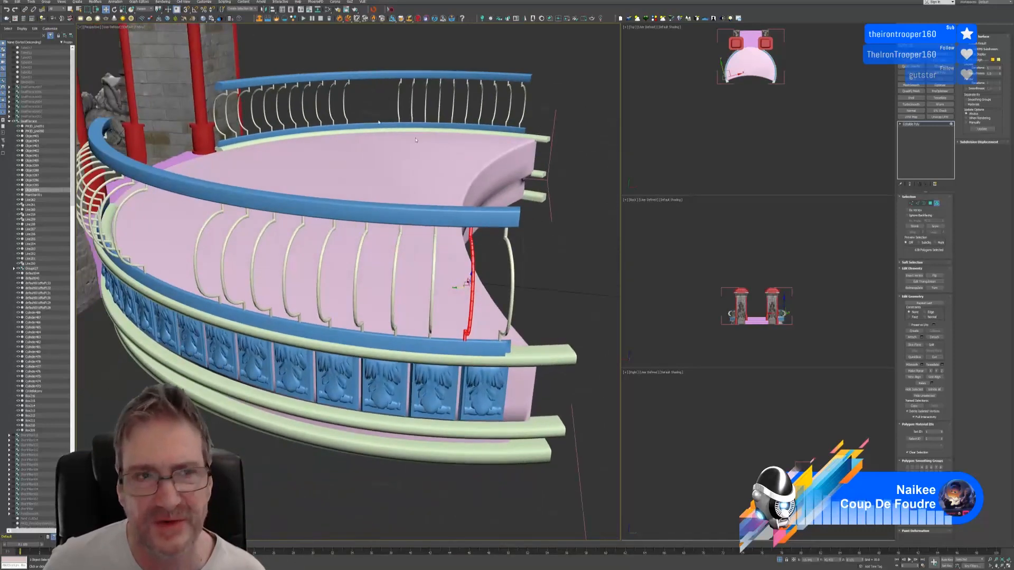
left_click(114, 9)
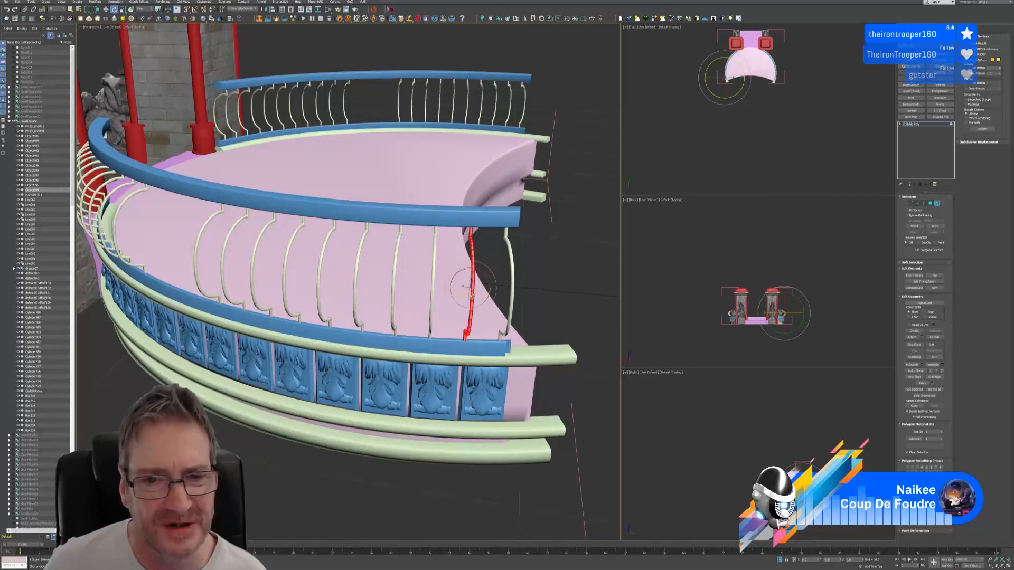
left_click_drag(471, 296, 469, 298)
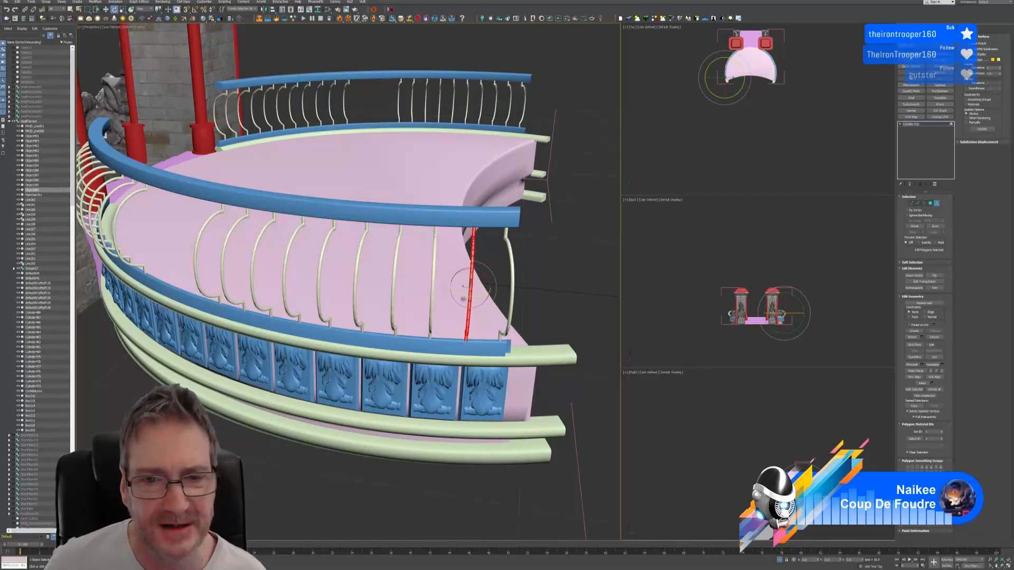
Give the fifth and seventh balusters from the railing's open end each a slight turn about the vertical axis
left_click(357, 274)
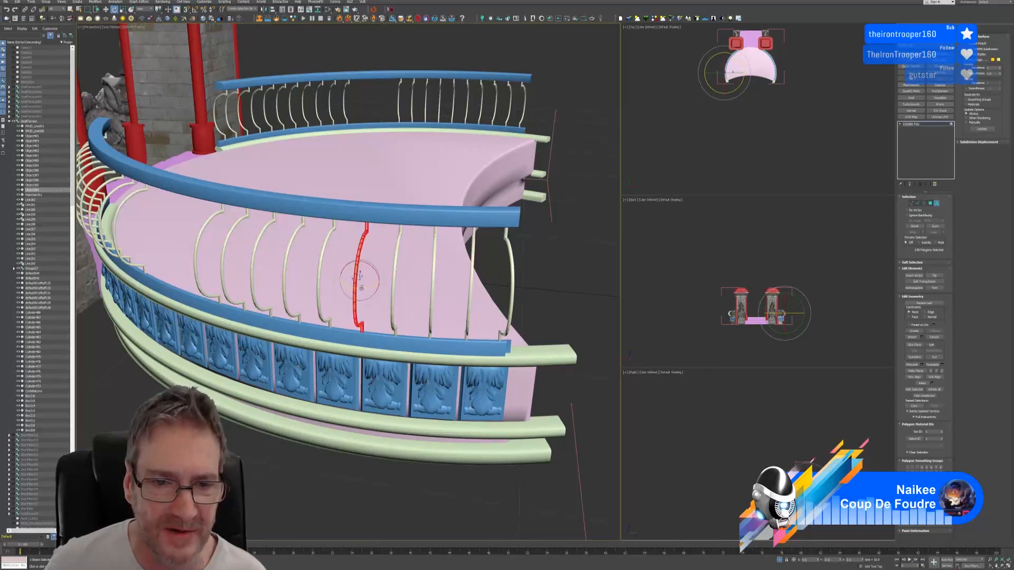
left_click_drag(363, 288, 363, 287)
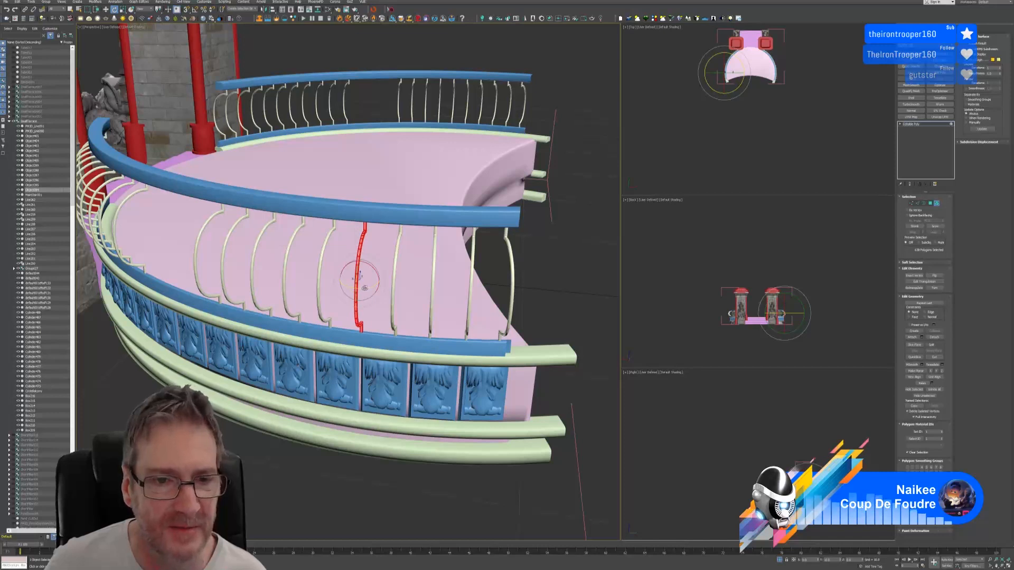
middle_click_drag(292, 198, 323, 191, "alt")
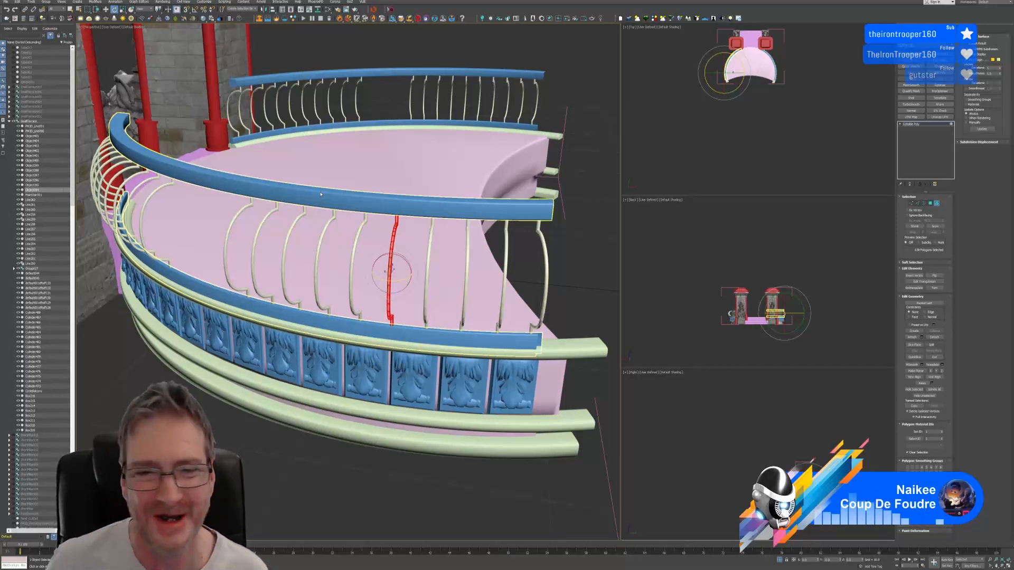
left_click(316, 261)
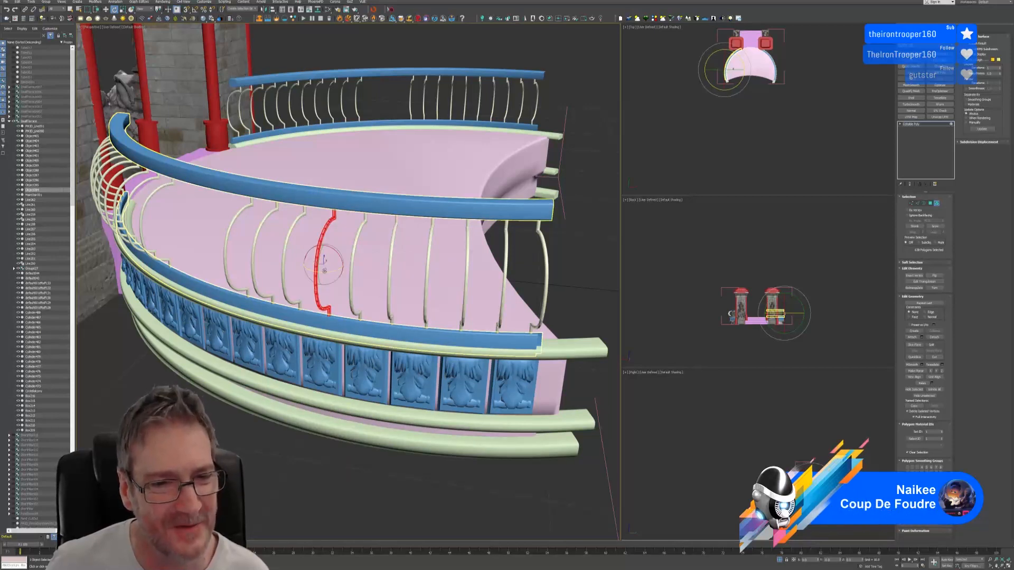
left_click_drag(324, 271, 331, 272)
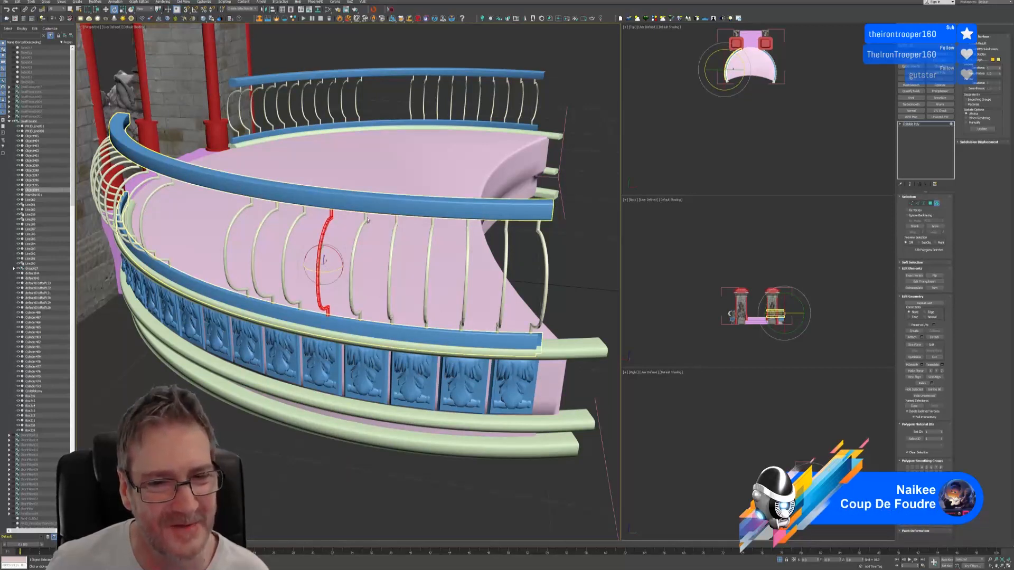
middle_click_drag(331, 264, 317, 201, "alt")
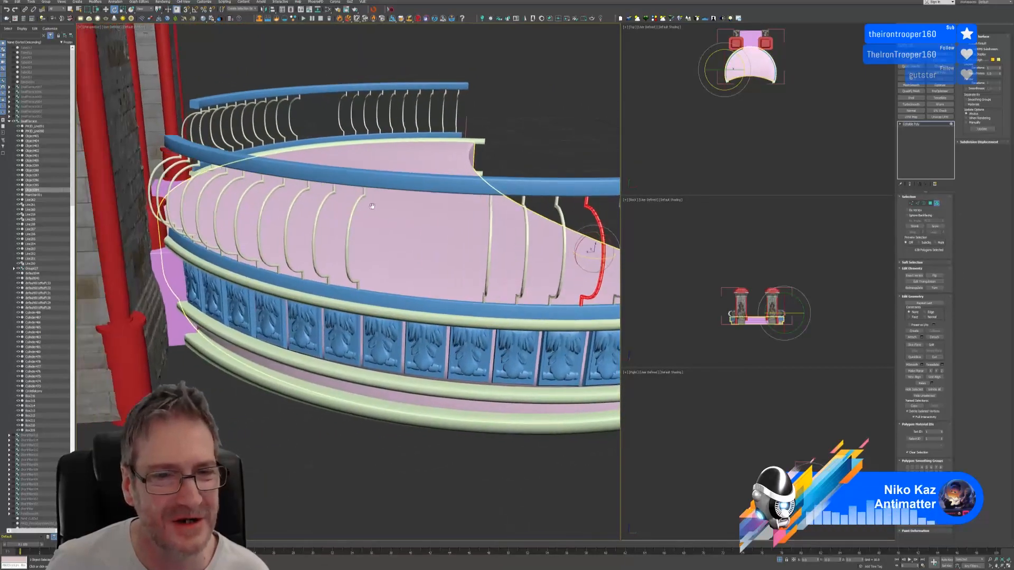
Rotate the second, fifth and eighth balusters past the front railing's gap slightly around their vertical axis, and leave Element selection
left_click(322, 233)
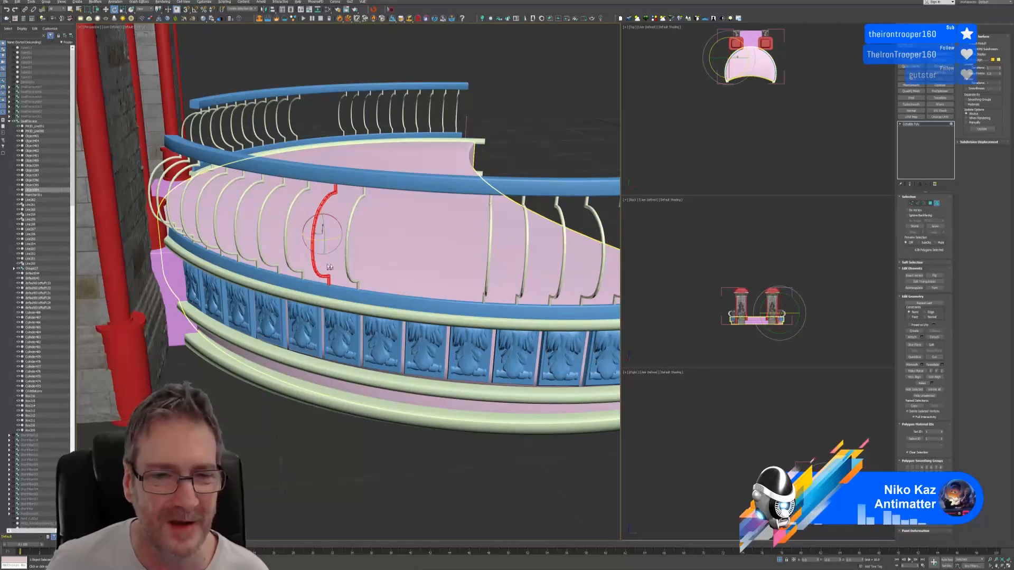
middle_click_drag(330, 267, 301, 250, "alt")
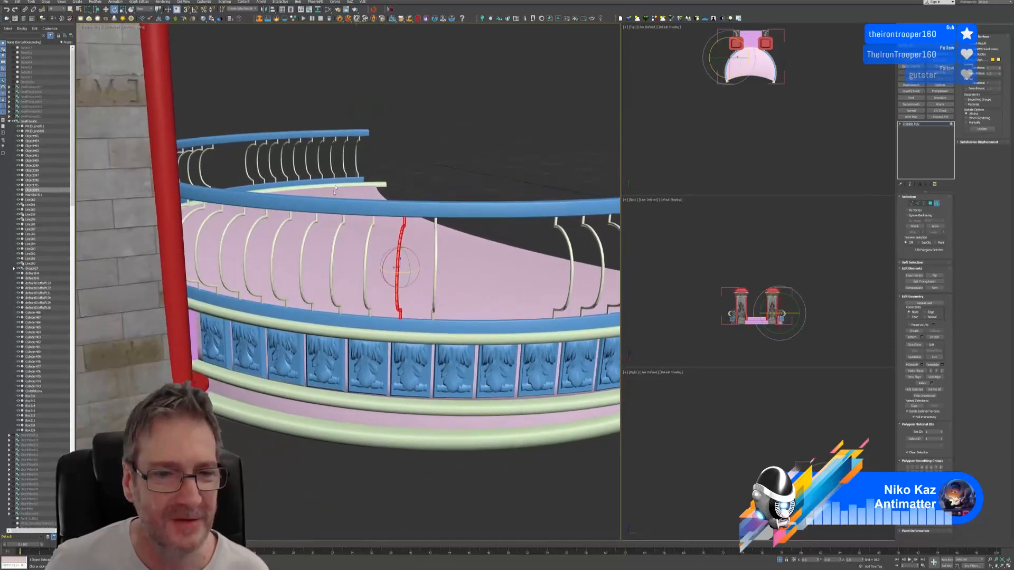
left_click(302, 250)
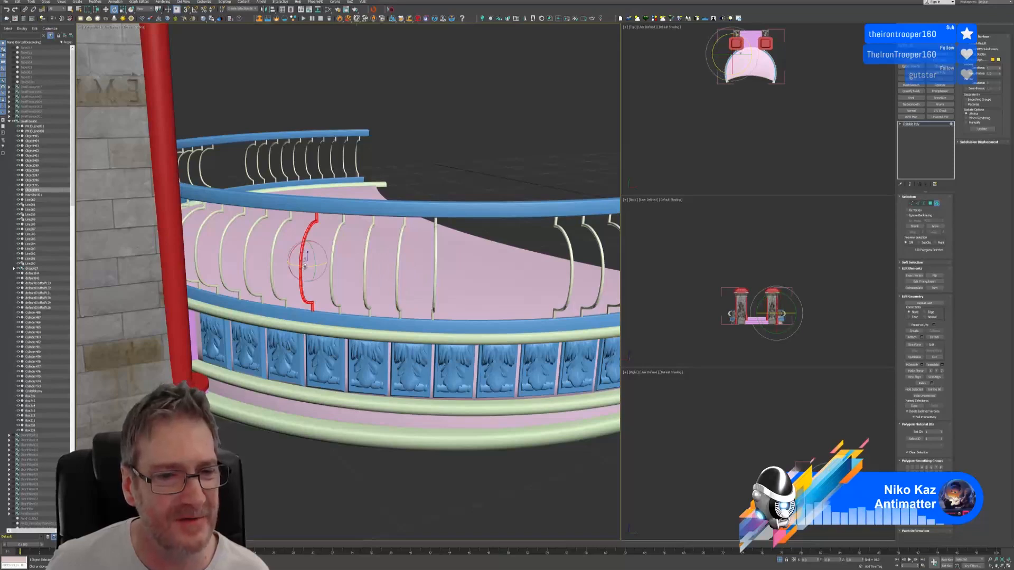
left_click(222, 240)
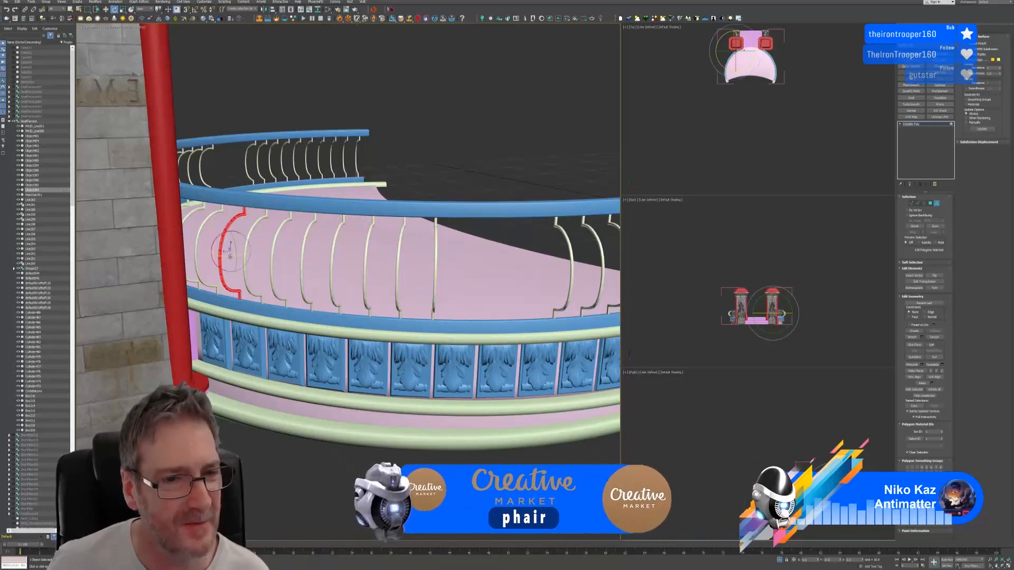
middle_click_drag(229, 257, 266, 203, "alt")
scroll(266, 203, "down", 2)
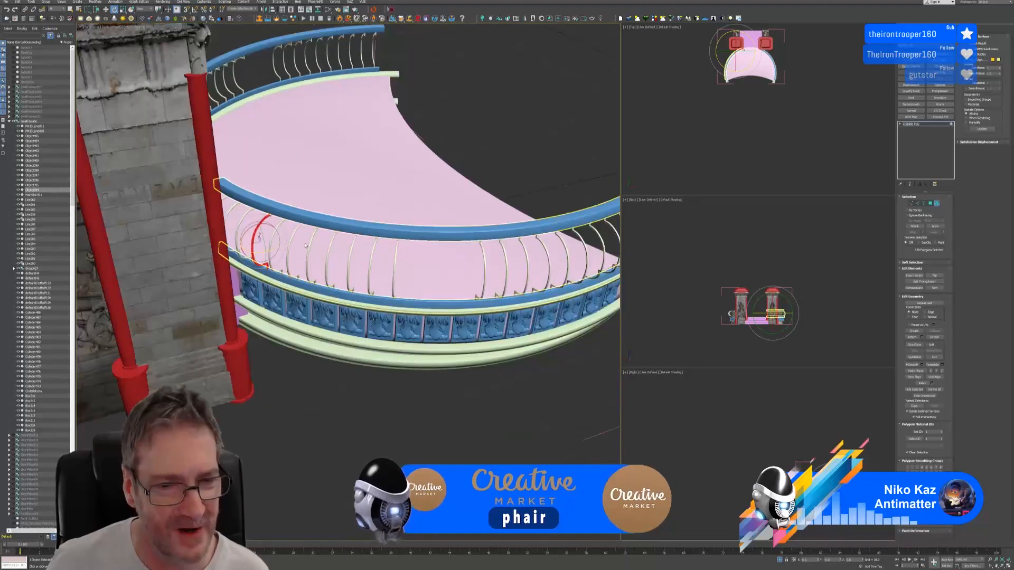
scroll(266, 203, "down", 2)
left_click(936, 203)
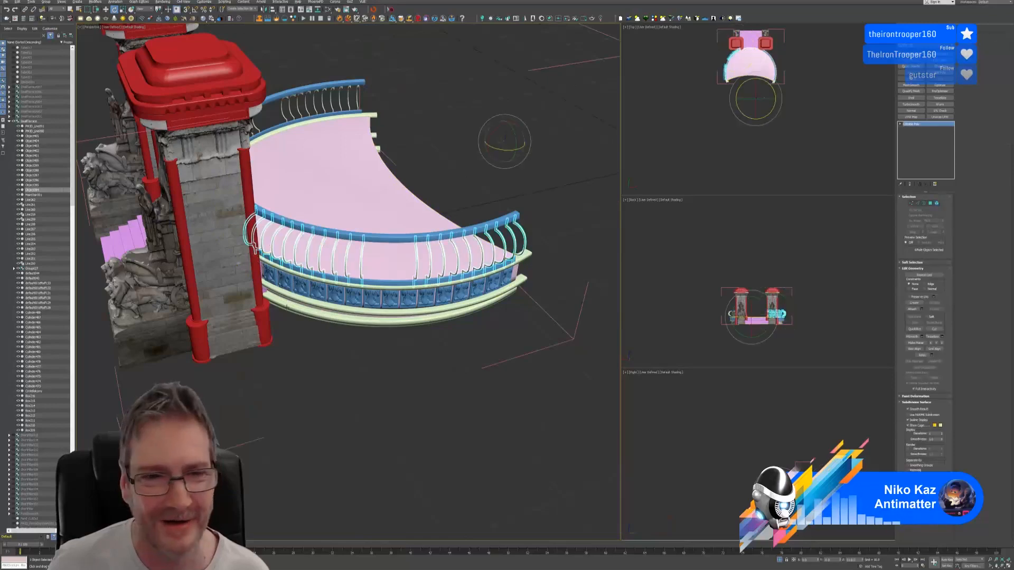
Select the balusters object of the terrace's opposite railing and switch to Element selection
middle_click_drag(475, 312, 357, 310, "alt")
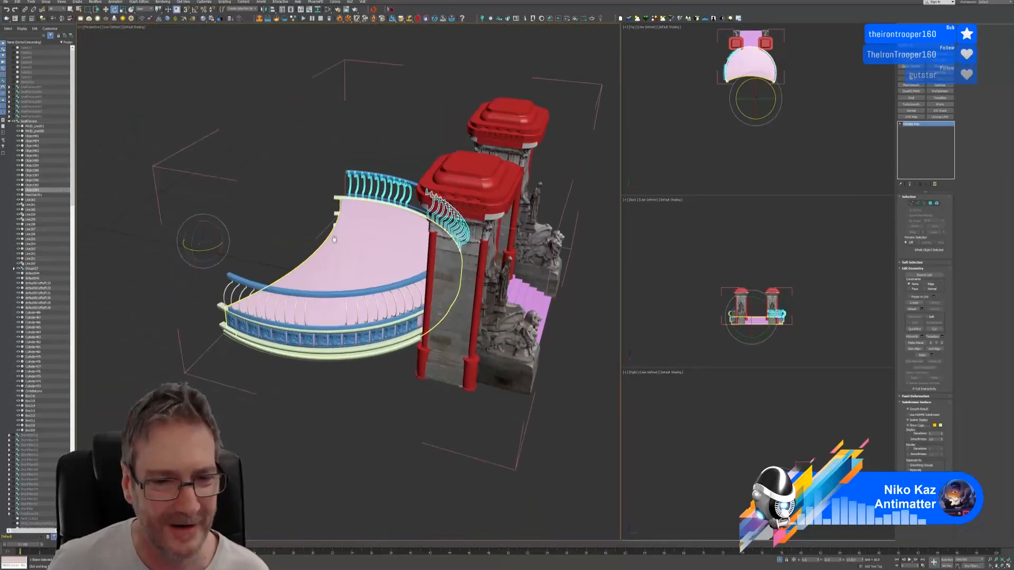
left_click(357, 310)
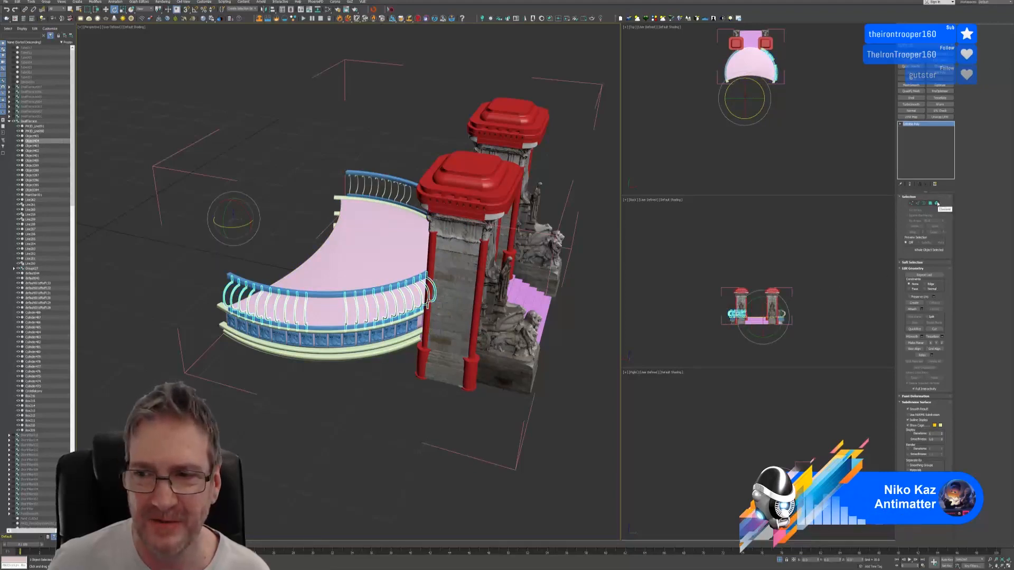
middle_click_drag(356, 254, 433, 242)
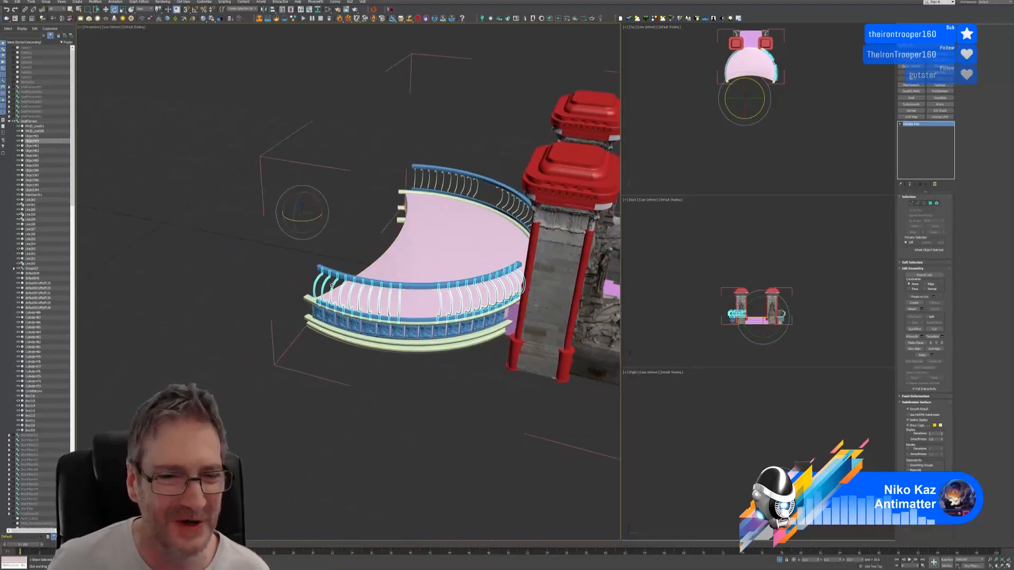
scroll(331, 289, "up", 3)
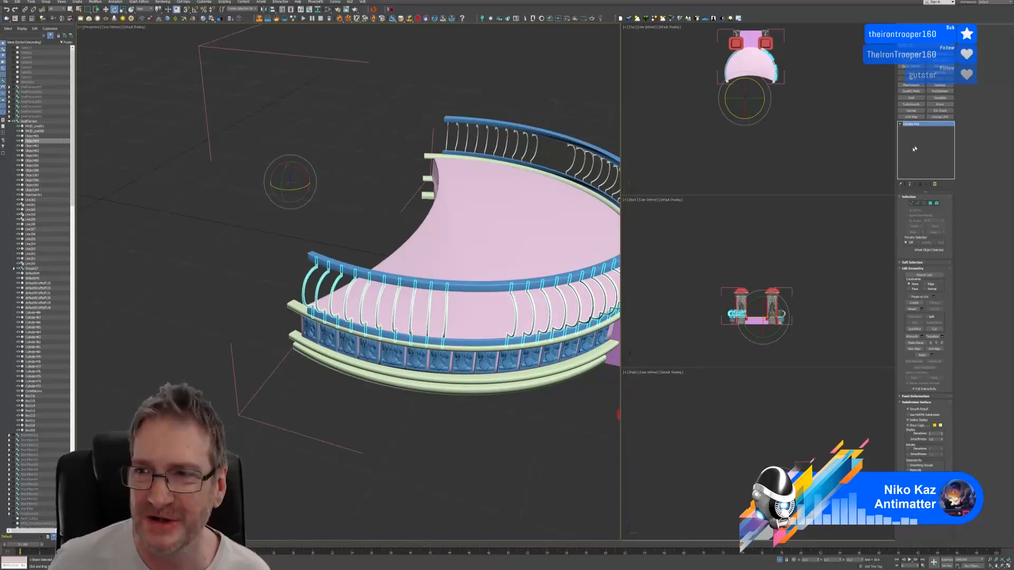
left_click(937, 202)
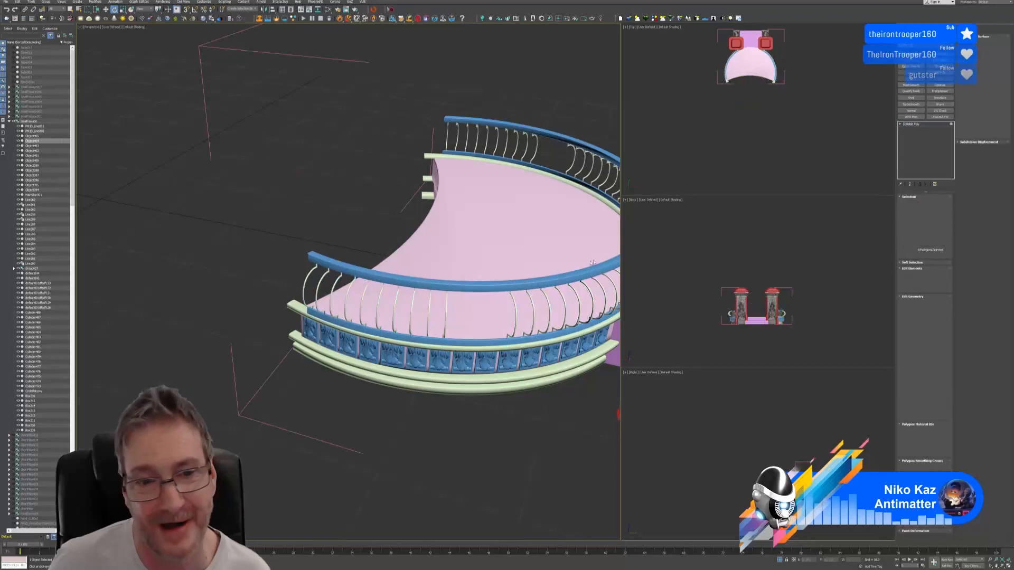
Give the third, sixth and eighth balusters from this railing's open end each a slight turn about the vertical axis
left_click(333, 291)
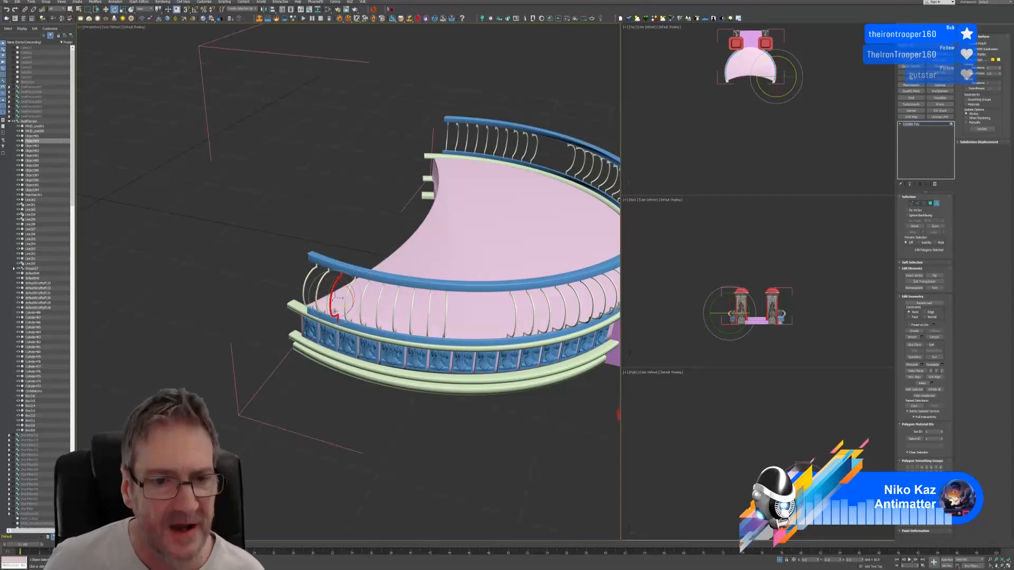
middle_click_drag(349, 306, 374, 249, "alt")
scroll(344, 303, "up", 3)
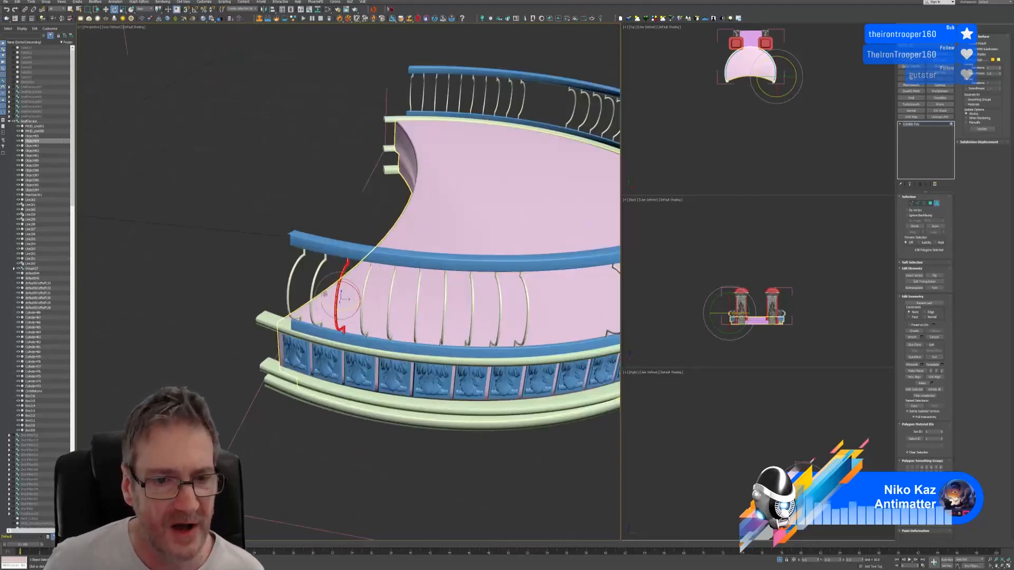
middle_click_drag(346, 303, 351, 231, "alt")
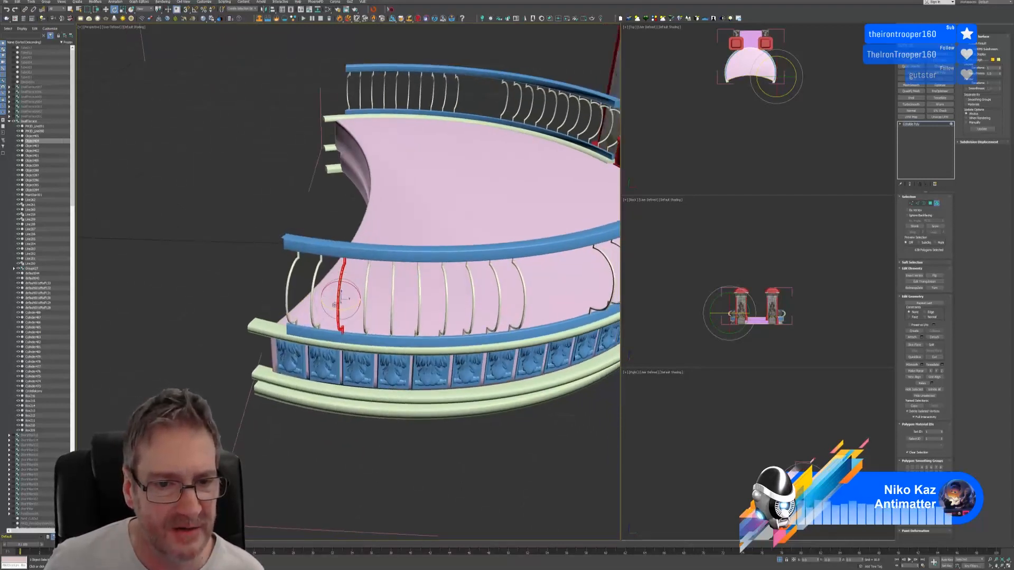
scroll(334, 304, "up", 2)
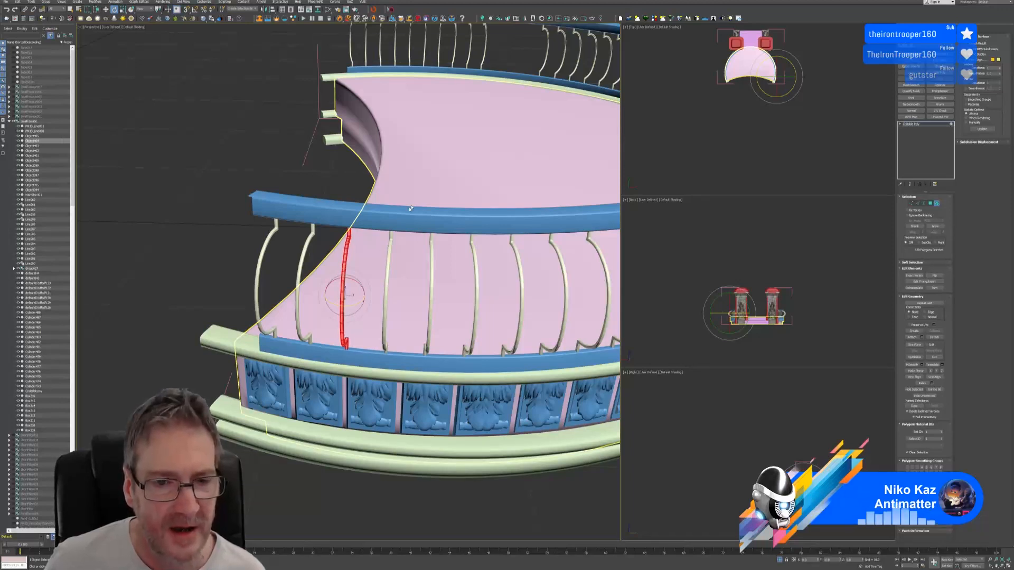
middle_click_drag(411, 208, 382, 204, "alt")
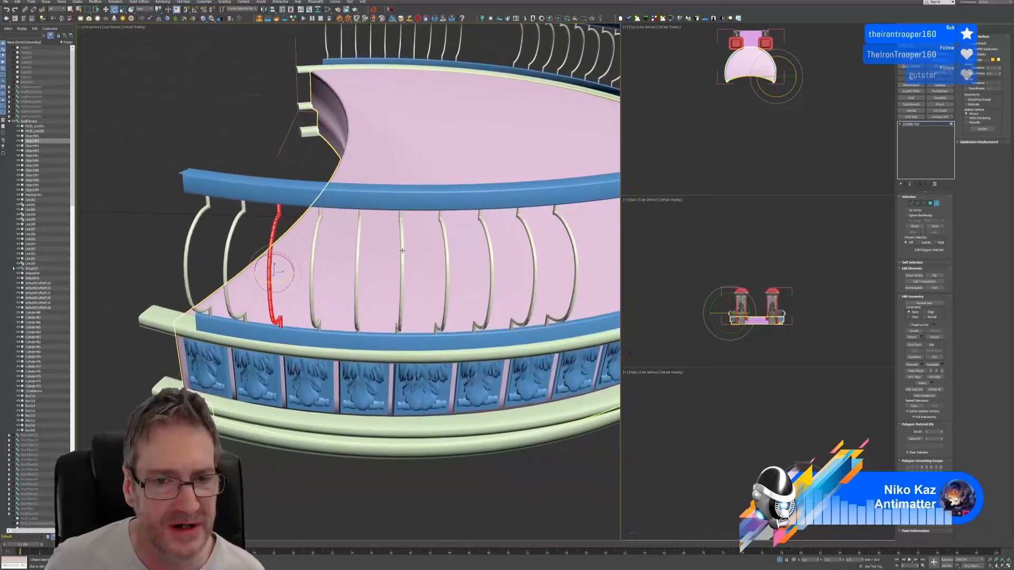
left_click(400, 254)
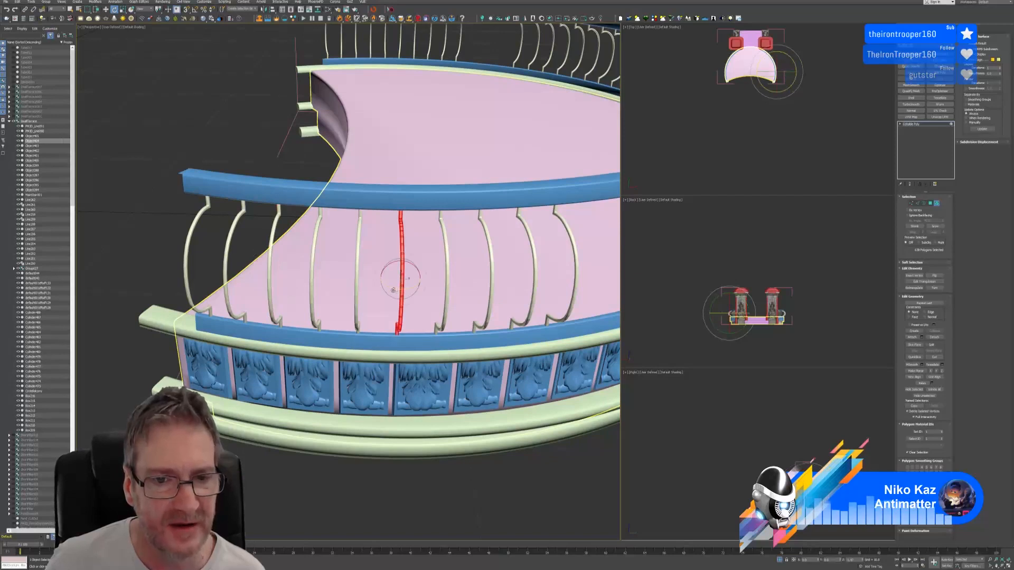
middle_click_drag(457, 234, 387, 224)
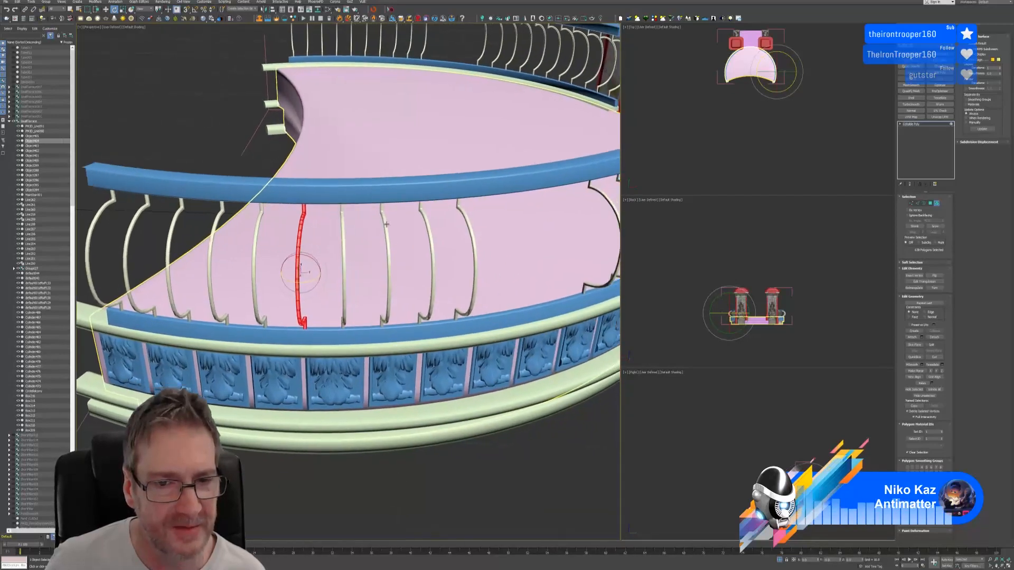
left_click(387, 254)
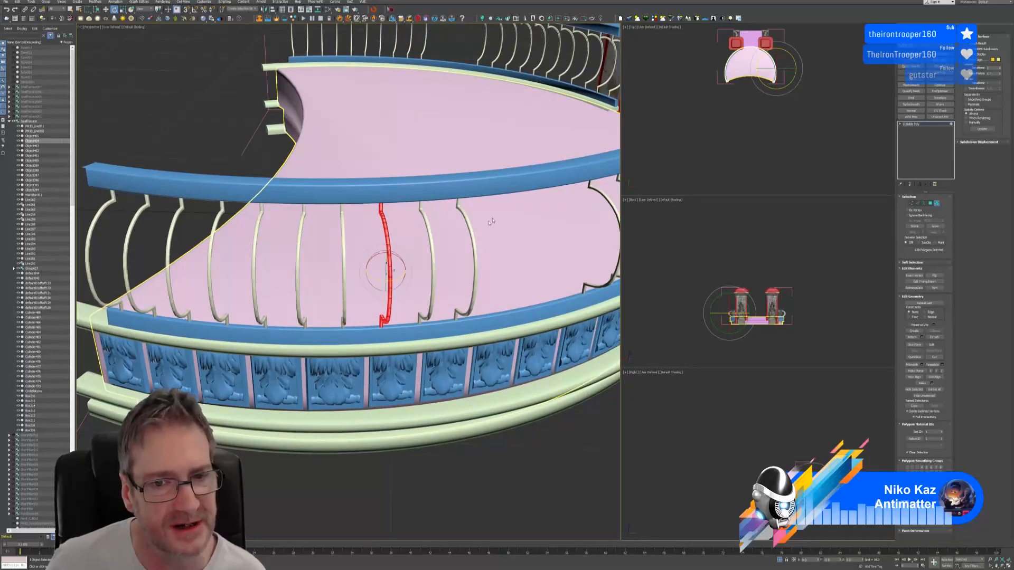
Slightly rotate the second, fifth, seventh and ninth balusters between the railing's gap and the entrance pillar
middle_click_drag(491, 222, 358, 227)
left_click(388, 226)
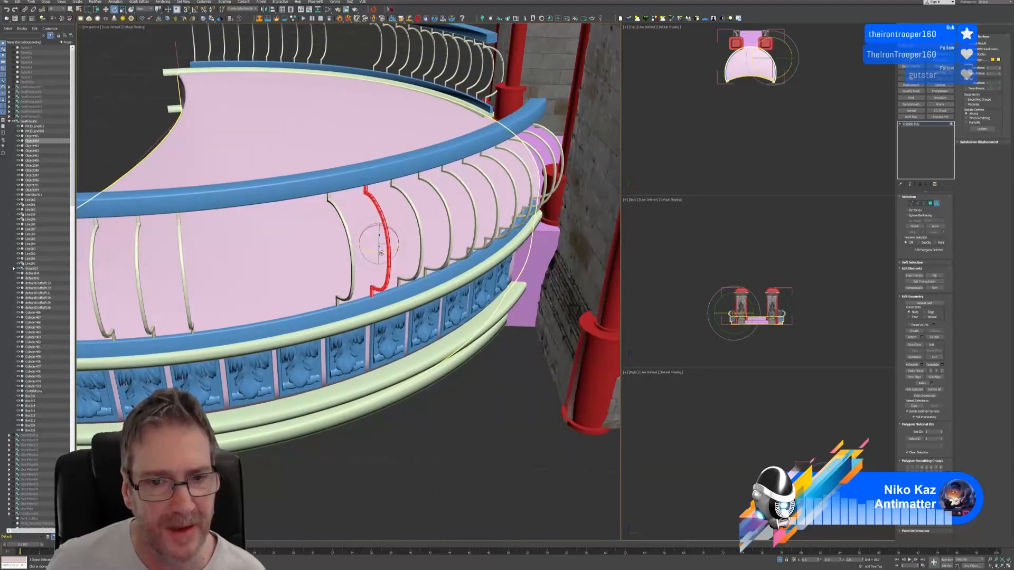
middle_click_drag(431, 240, 467, 231, "alt")
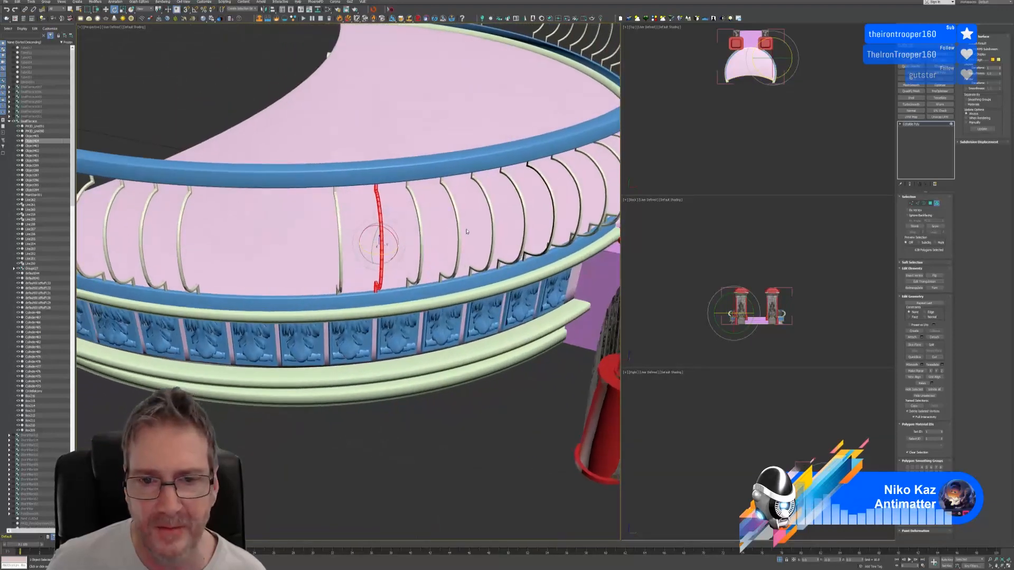
left_click(491, 216)
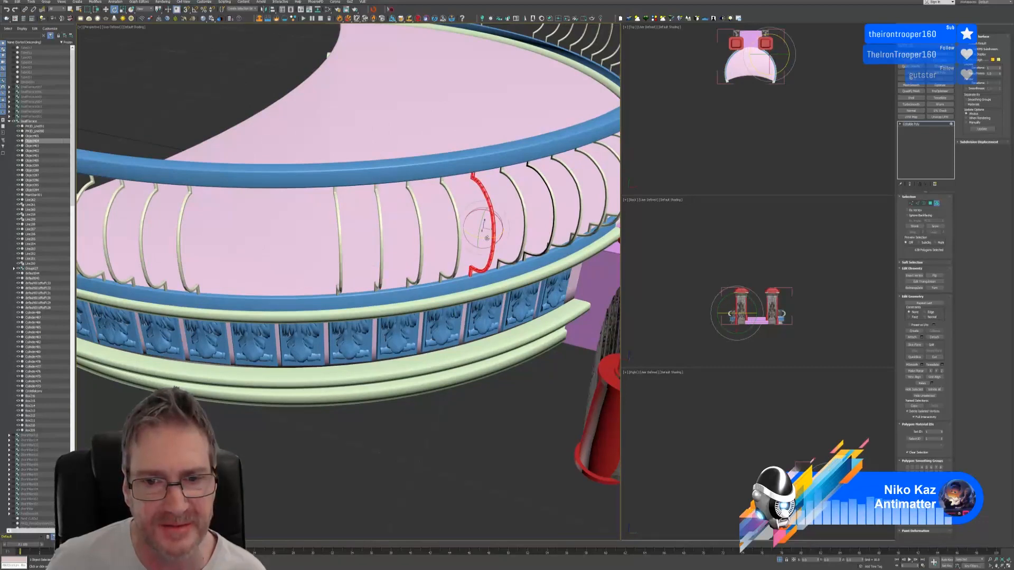
middle_click_drag(497, 160, 470, 186)
left_click(480, 218)
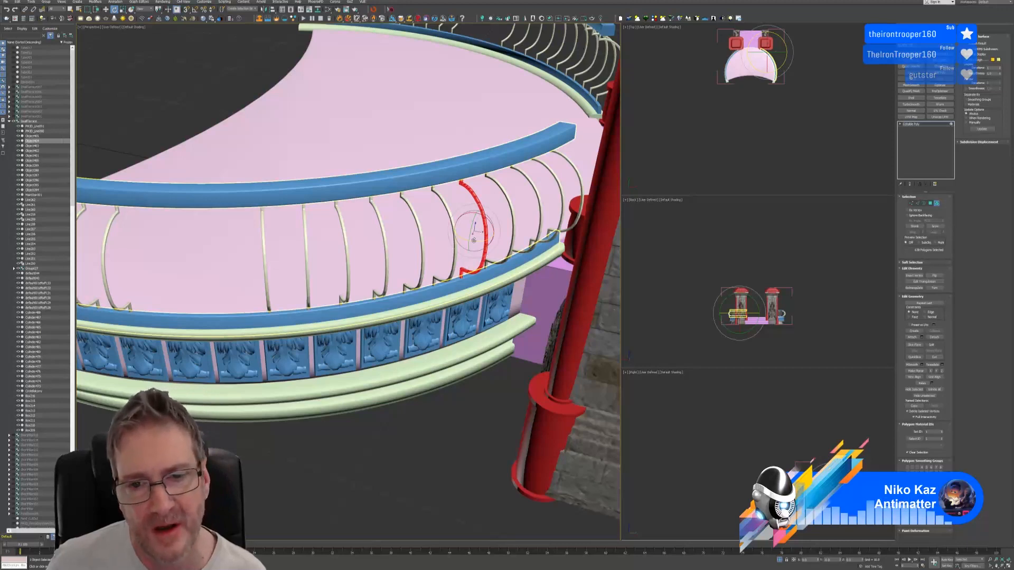
left_click_drag(473, 240, 472, 240)
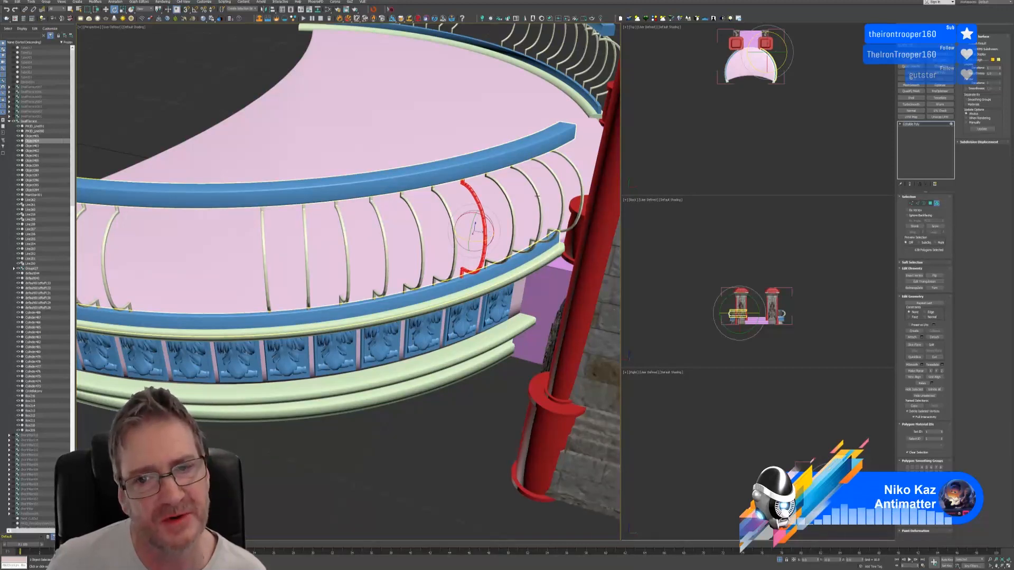
left_click(535, 211)
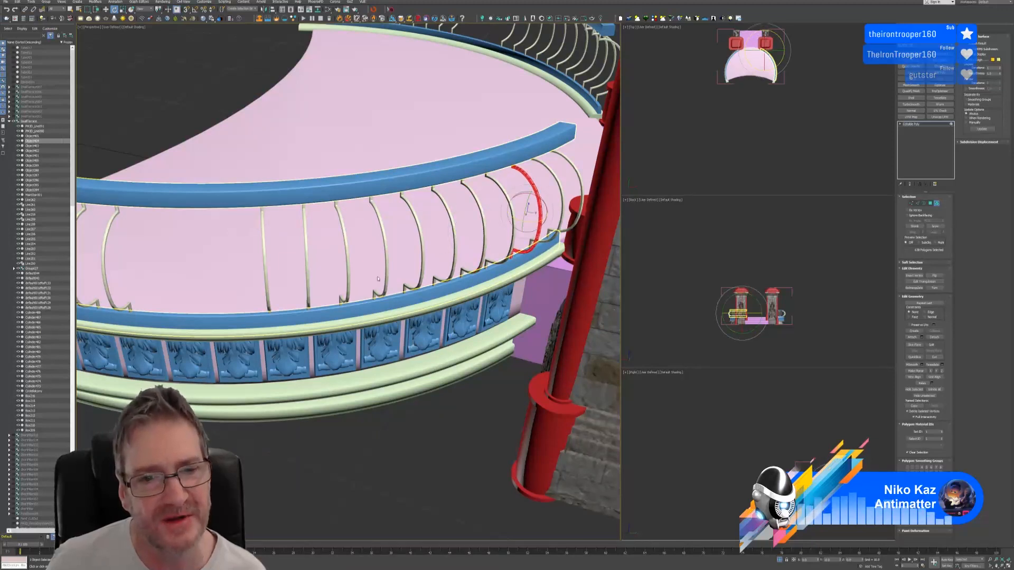
Leave Element selection and close the small terrace group
scroll(378, 279, "down", 5)
middle_click_drag(301, 376, 326, 331, "alt")
scroll(380, 329, "up", 5)
scroll(380, 329, "down", 4)
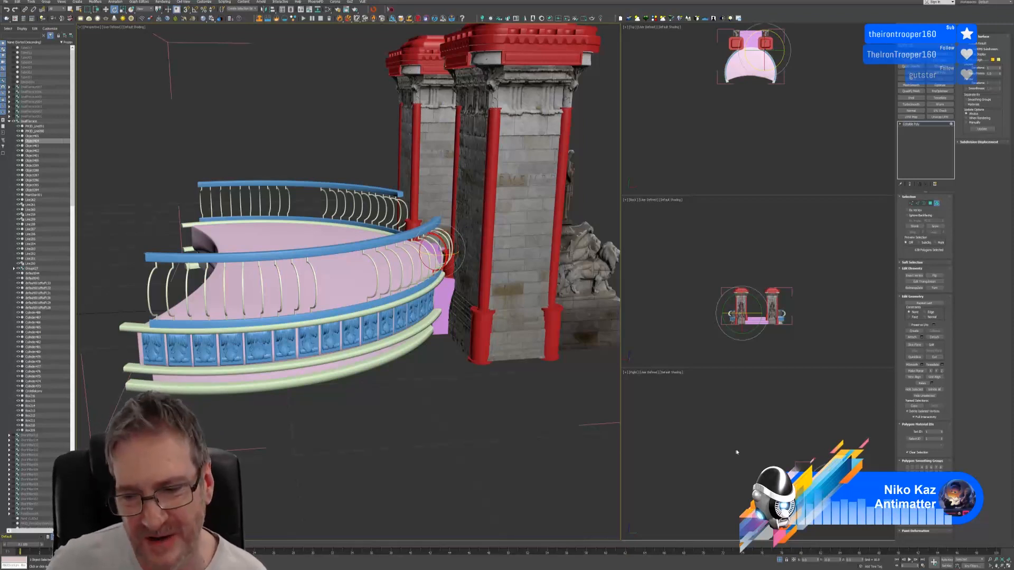
left_click(937, 203)
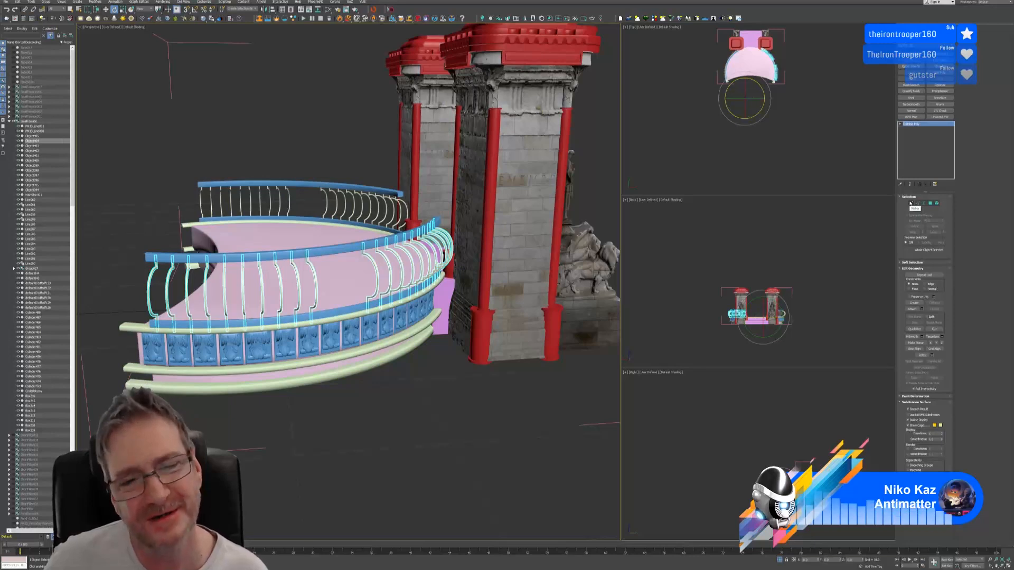
left_click(167, 43)
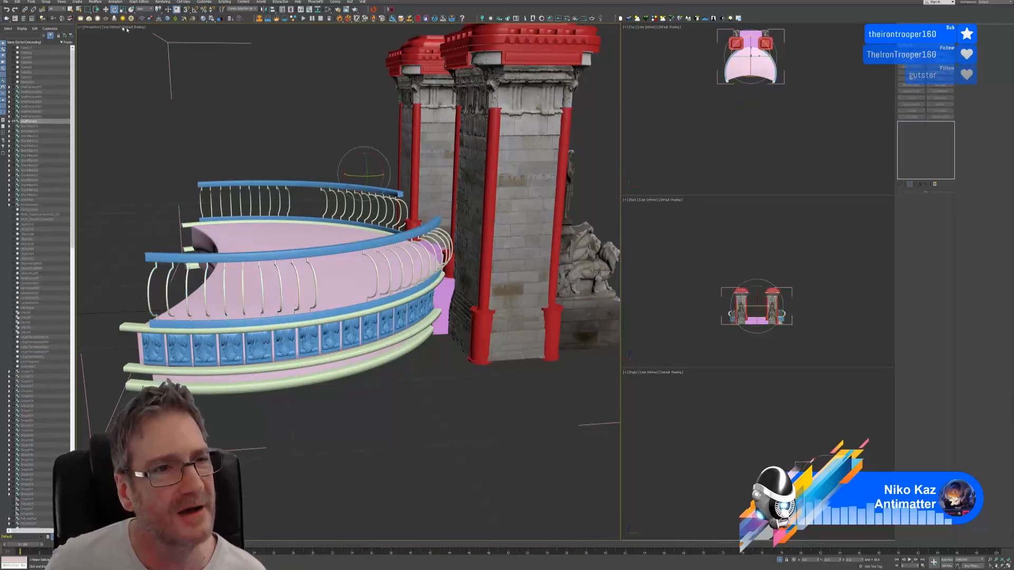
left_click(47, 2)
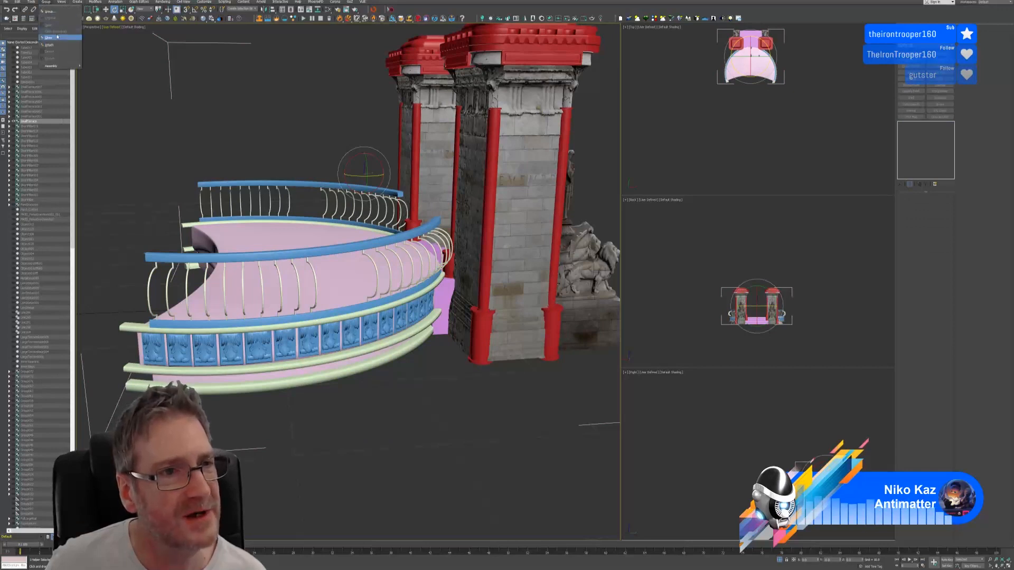
left_click(53, 32)
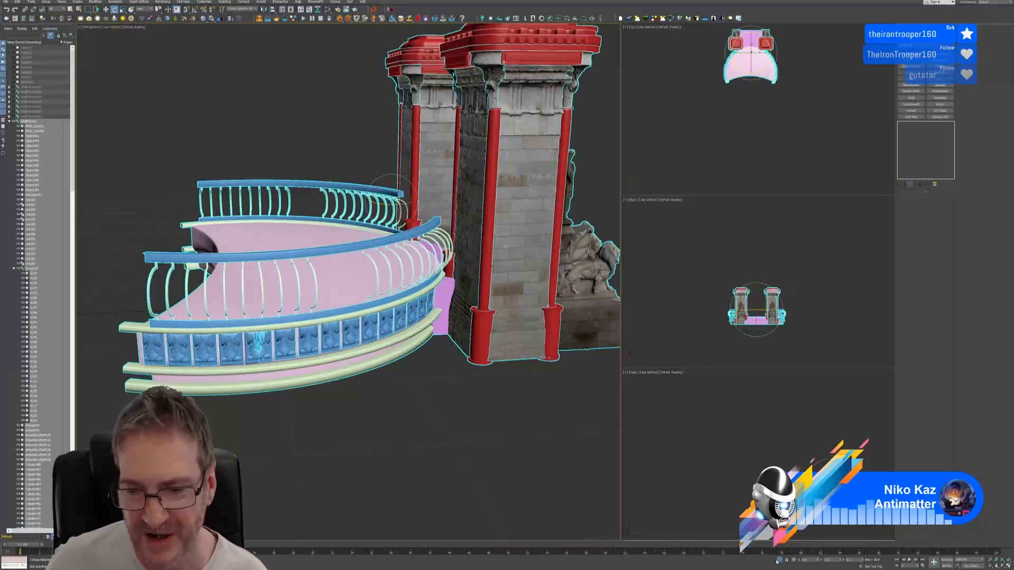
End the isolation to show the whole pavilion, and isolate another small terrace group with two entrance pillars
left_click(780, 560)
middle_click_drag(390, 306, 320, 337)
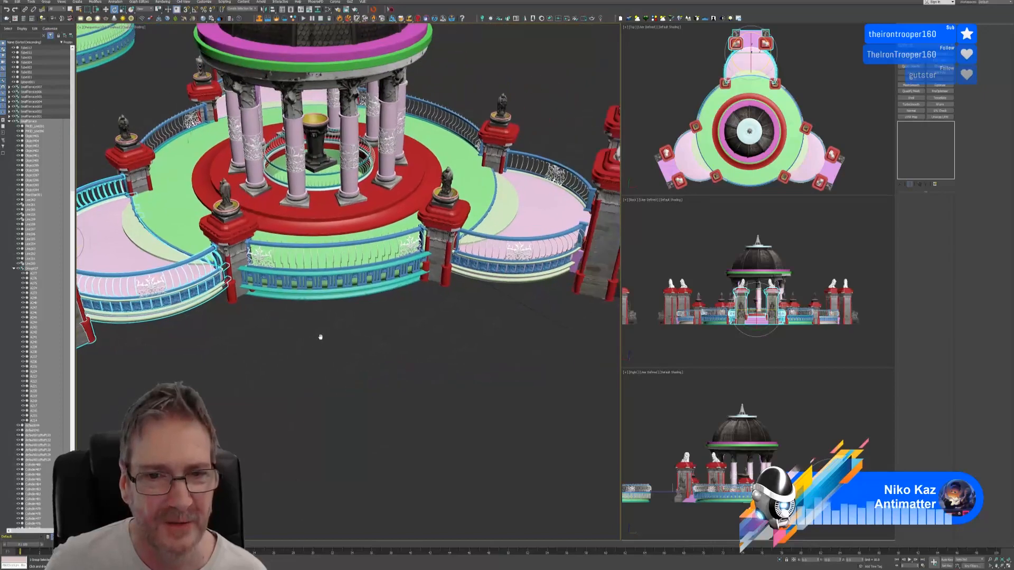
left_click(565, 200)
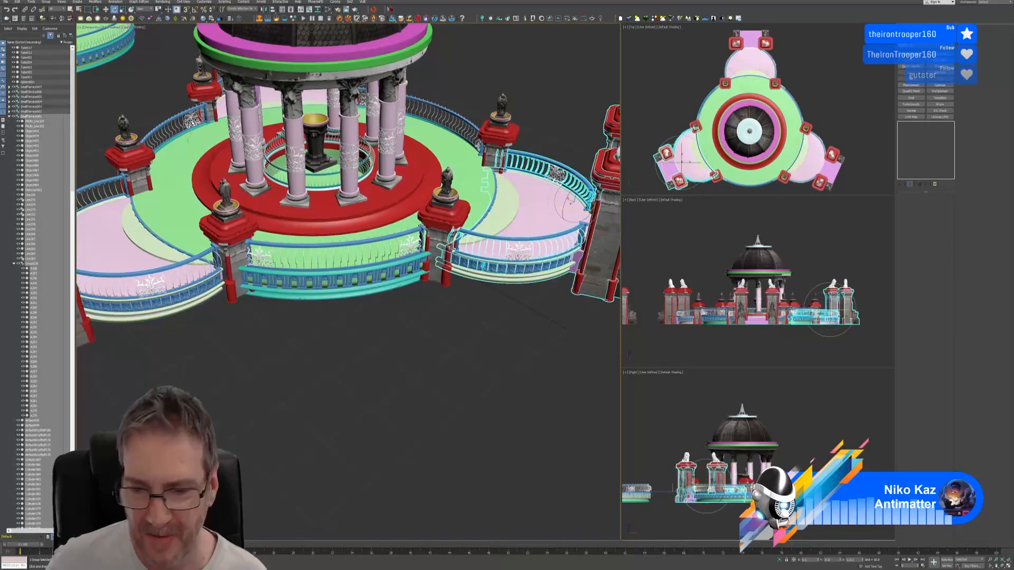
left_click(780, 559)
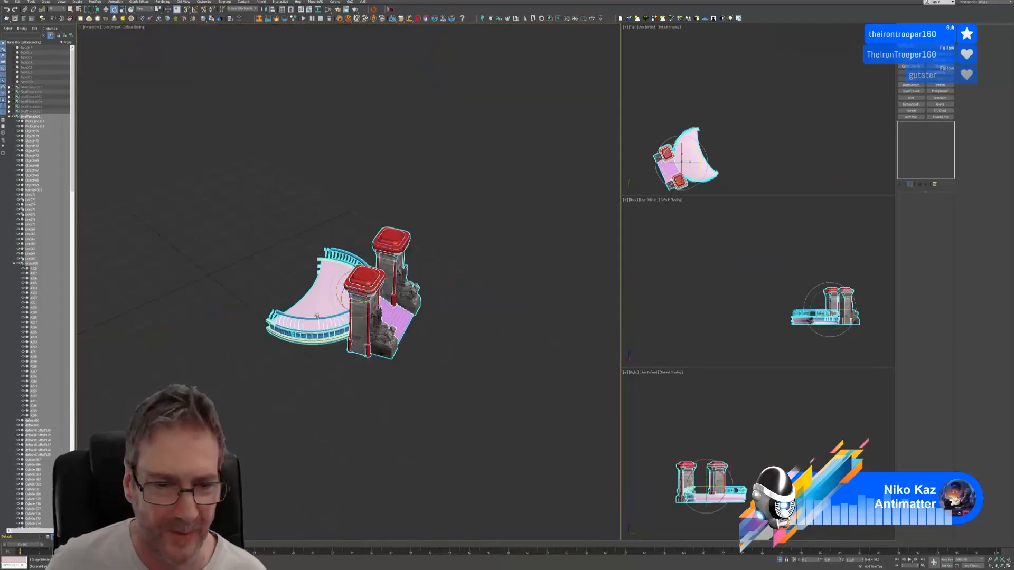
Open the newly isolated small terrace group for editing its parts
scroll(326, 331, "up", 3)
middle_click_drag(327, 332, 327, 282, "alt")
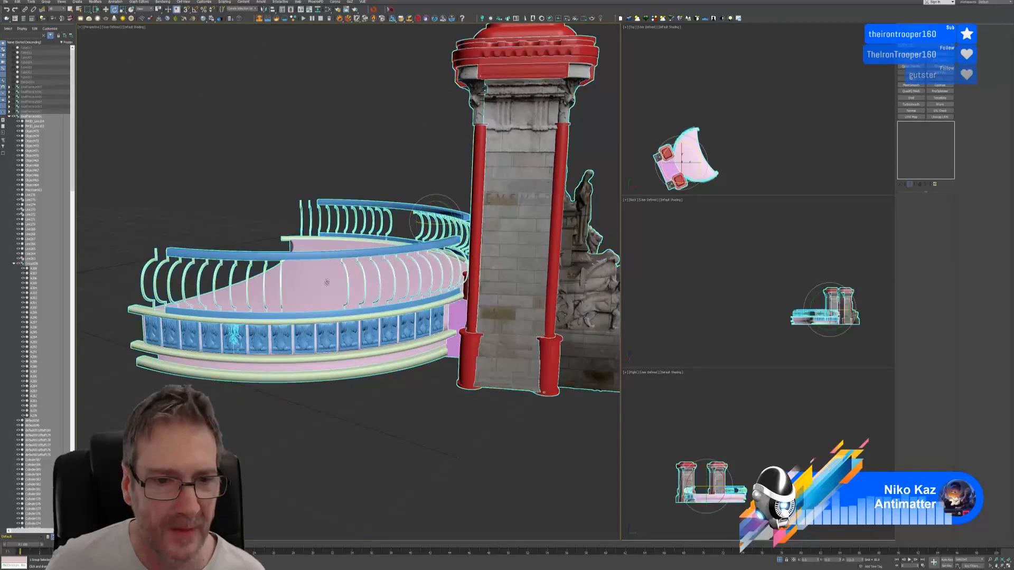
left_click(45, 3)
left_click(56, 25)
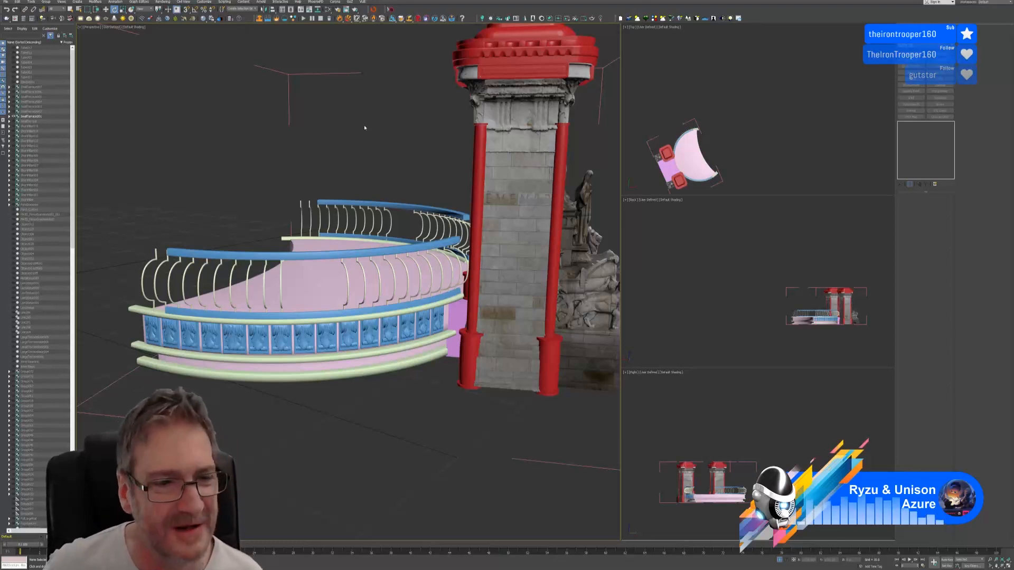
Enter Element selection on one curved railing's balusters and slightly rotate the fourth baluster from the free end
left_click(182, 285)
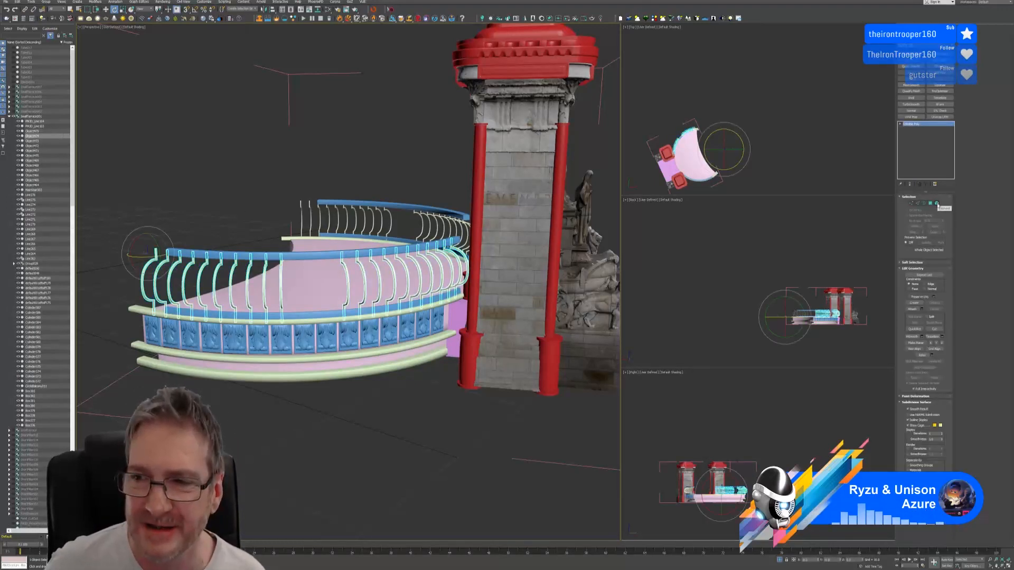
left_click(936, 203)
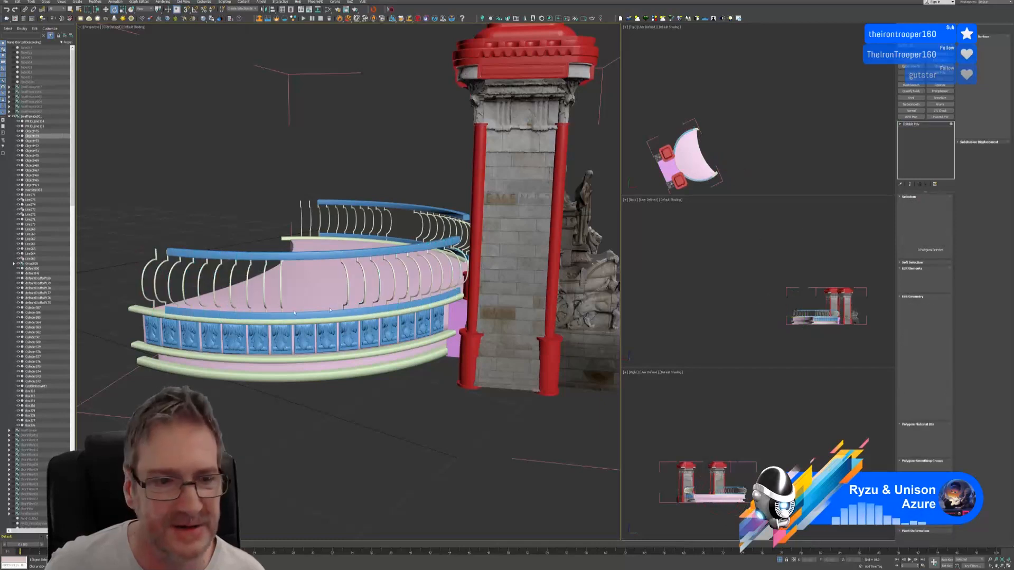
left_click(184, 280)
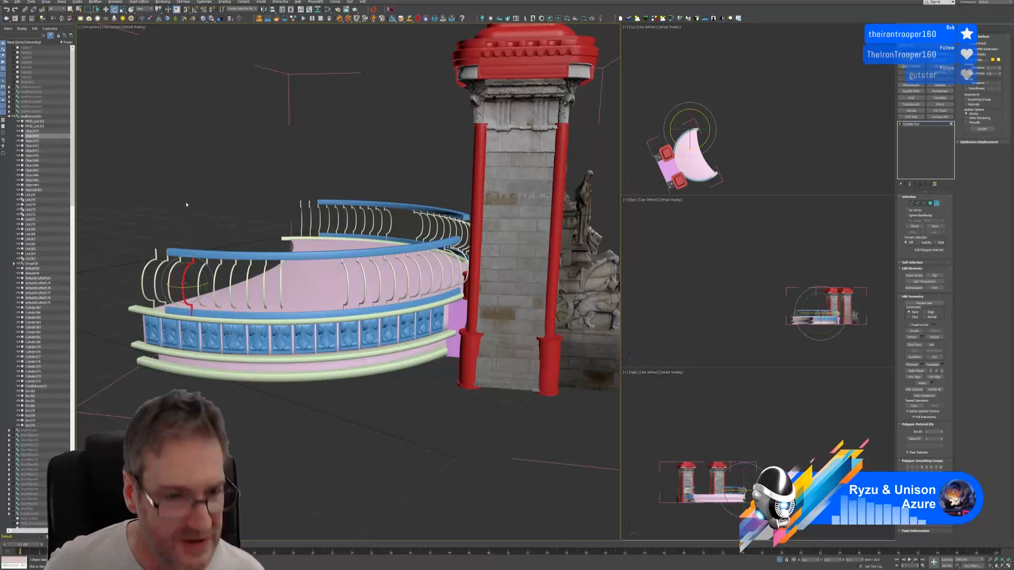
middle_click_drag(187, 205, 180, 264, "alt")
scroll(181, 265, "up", 3)
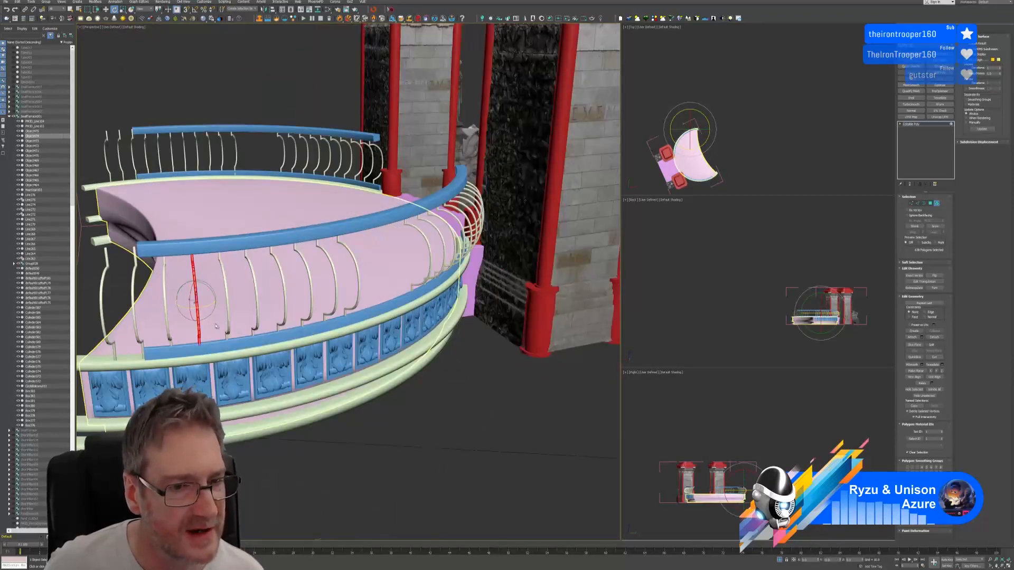
left_click_drag(196, 307, 193, 307)
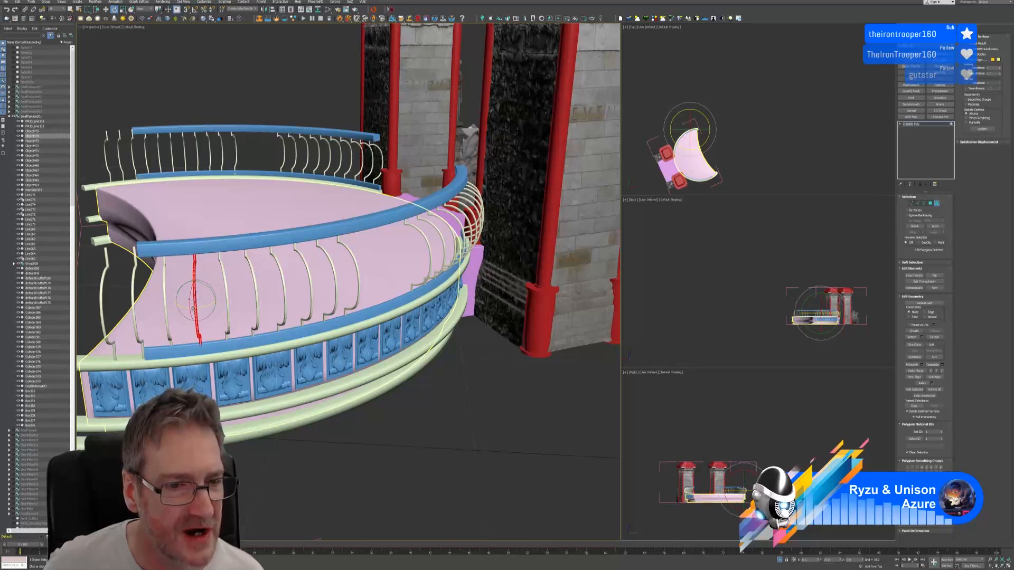
Slightly rotate the sixth and ninth balusters from the same railing's free end
middle_click_drag(226, 199, 218, 202, "alt")
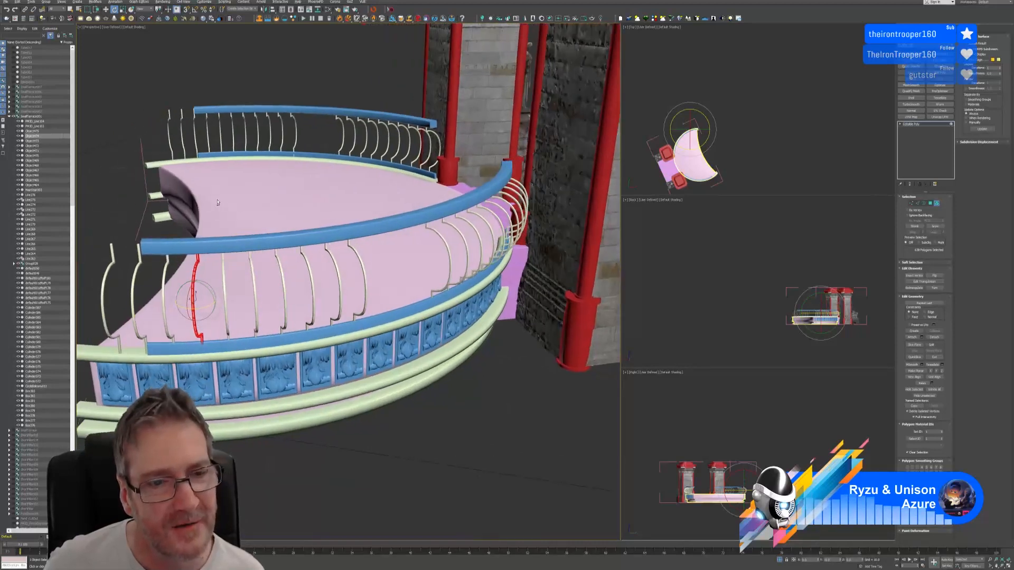
left_click(255, 293)
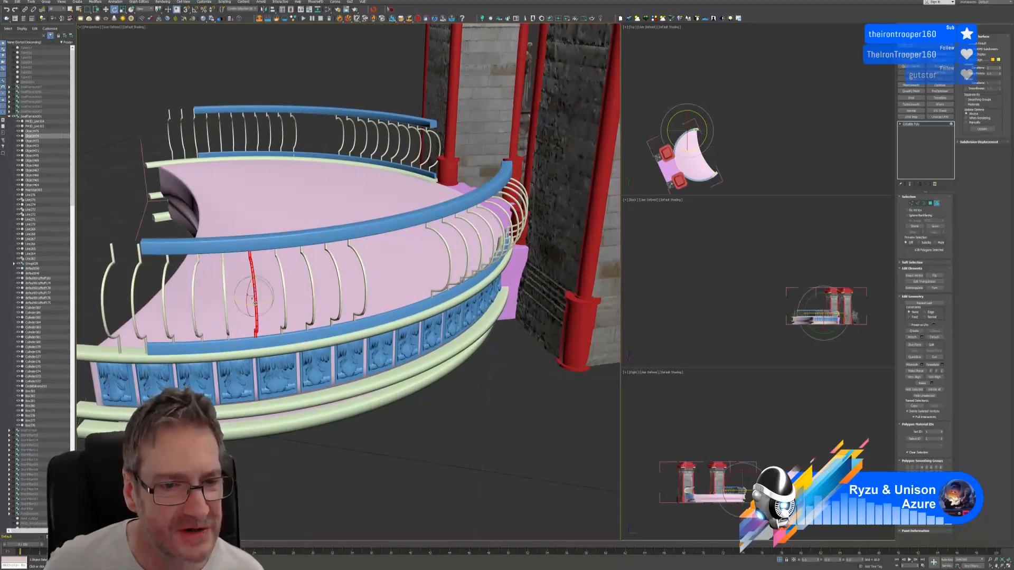
left_click_drag(256, 304, 257, 304)
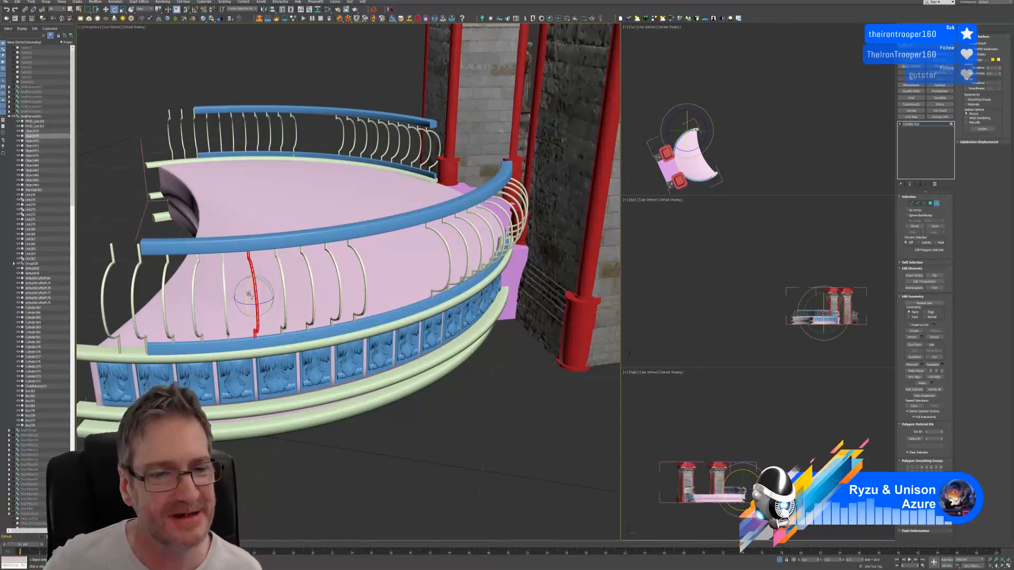
left_click(336, 281)
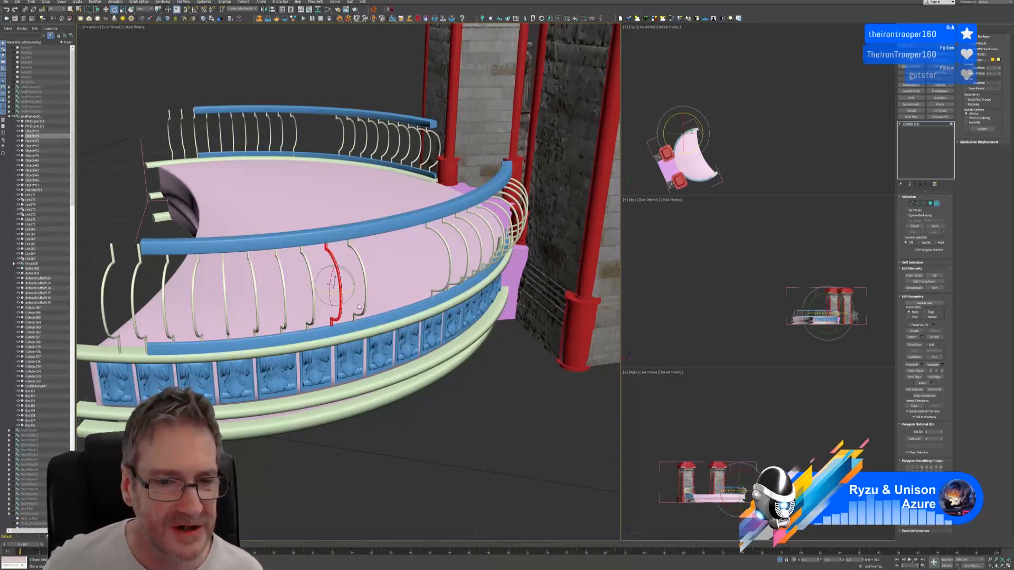
middle_click_drag(359, 307, 341, 301, "alt")
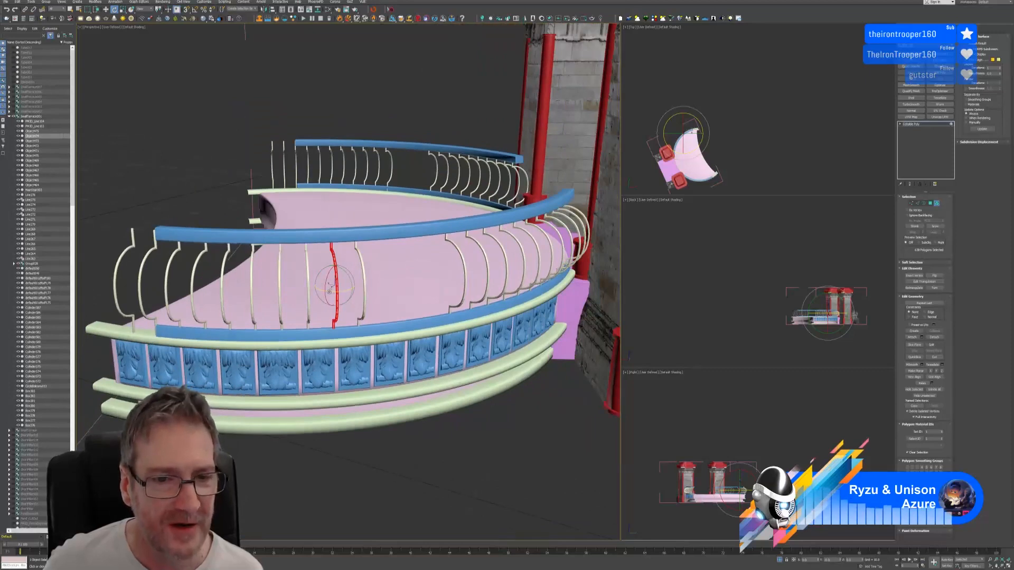
left_click_drag(329, 292, 327, 291)
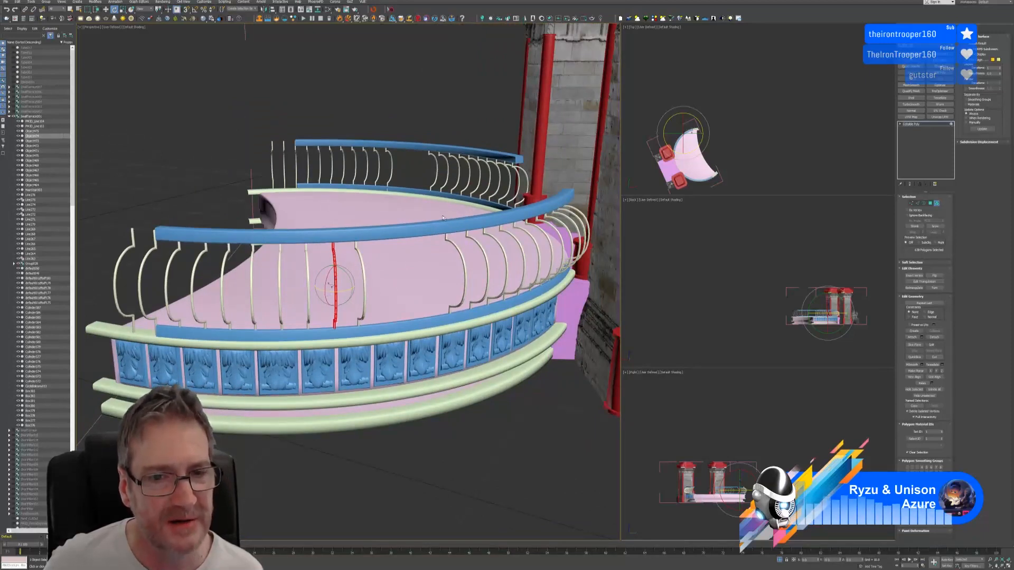
Slightly rotate the third, sixth and ninth balusters from the railing's gap toward the entrance pillar
middle_click_drag(442, 217, 340, 228, "alt")
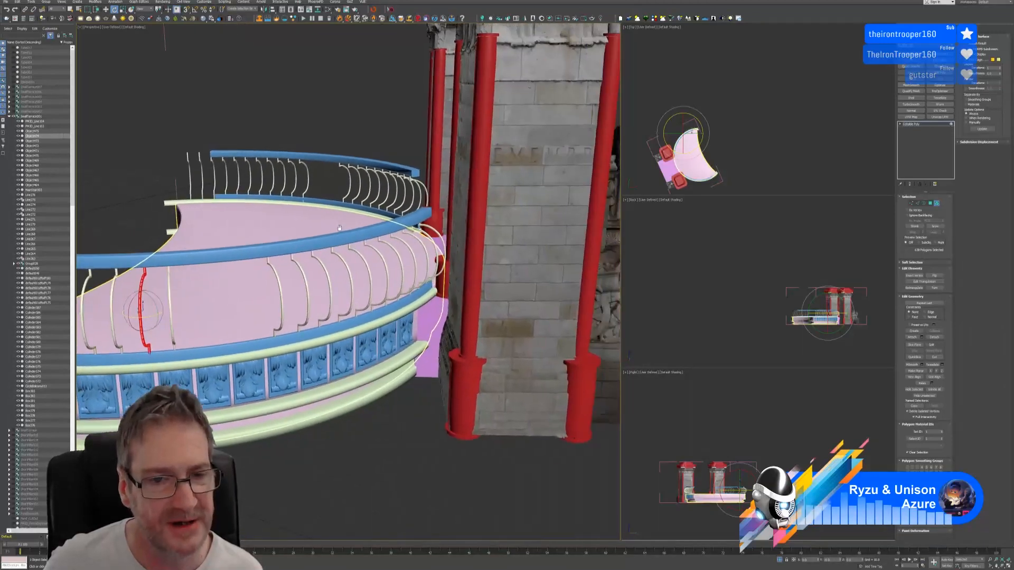
left_click(329, 278)
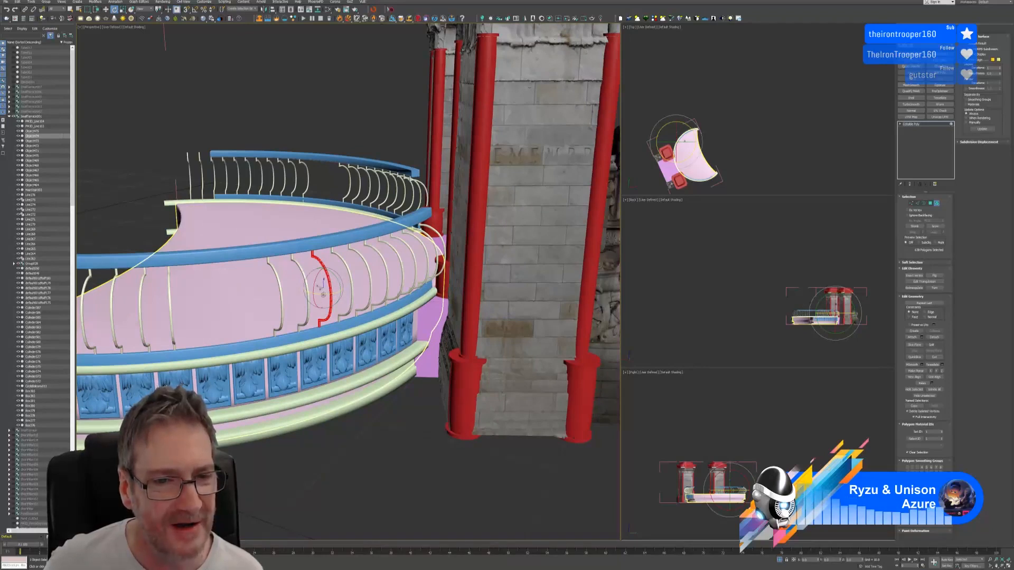
middle_click_drag(327, 297, 332, 259, "alt")
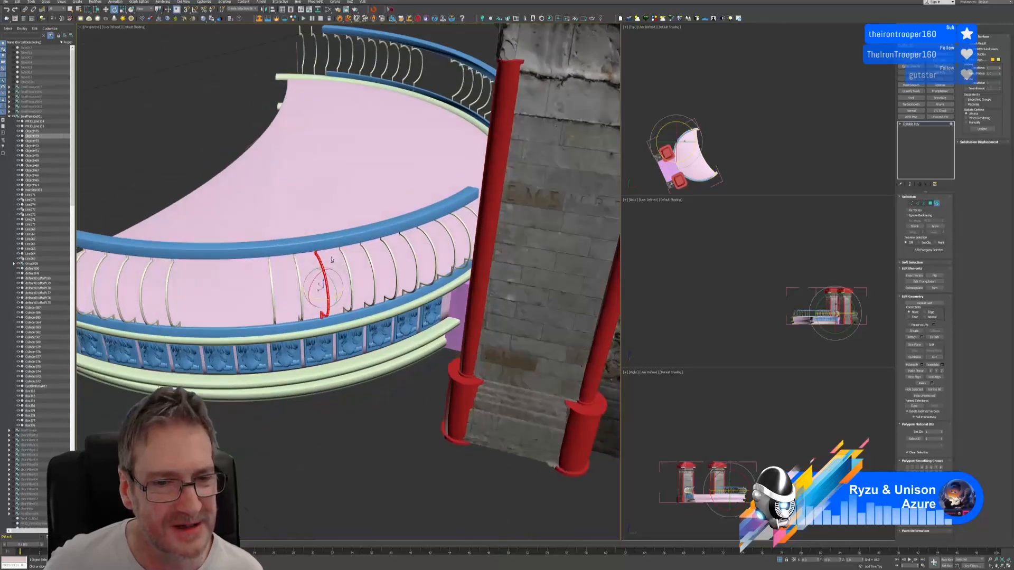
left_click(389, 282)
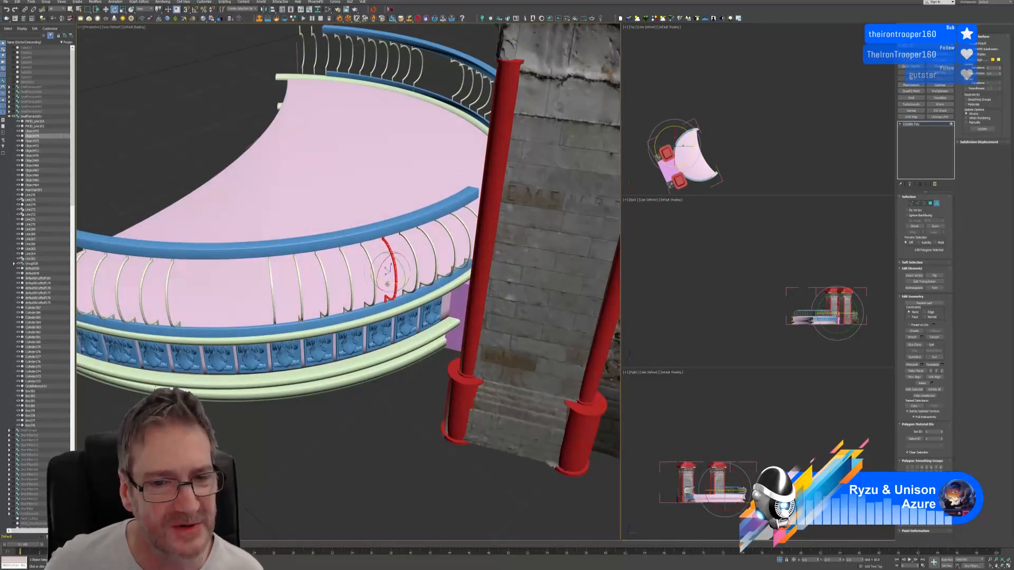
left_click(449, 258)
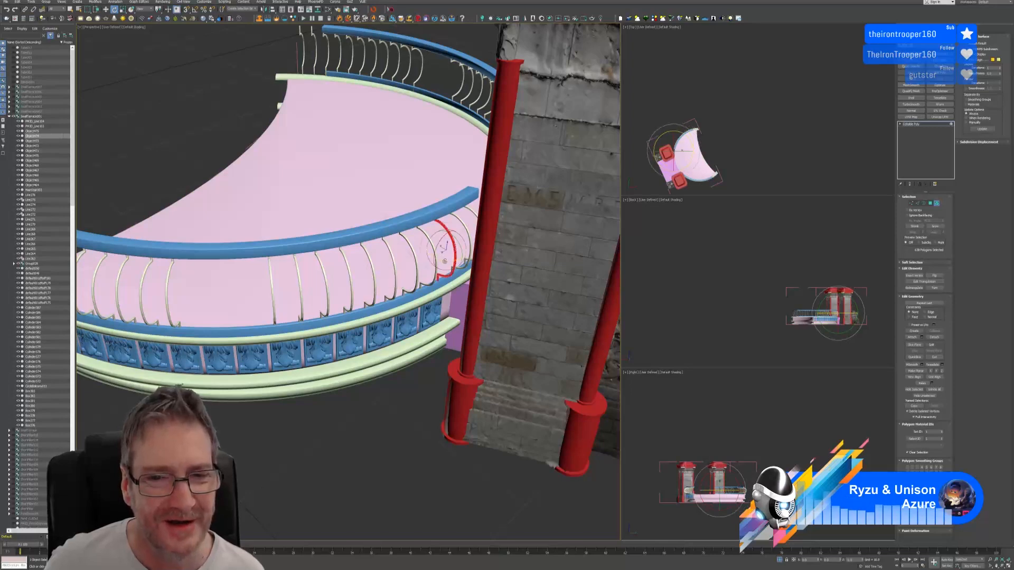
Leave Element selection on these balusters and enter it on the balusters of the railing on the terrace's opposite side
scroll(412, 282, "down", 4)
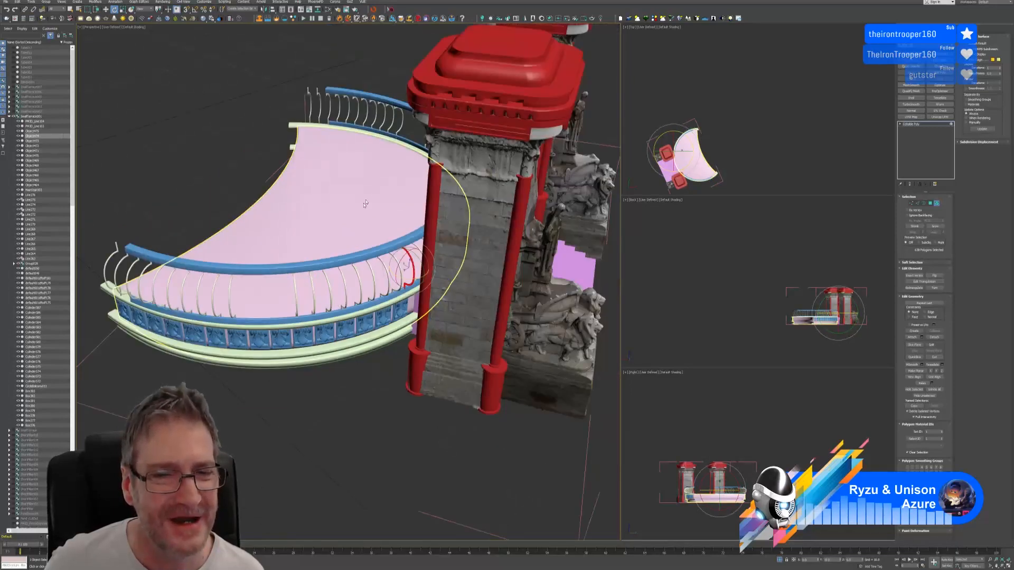
left_click_drag(366, 203, 357, 215, "alt")
middle_click_drag(357, 215, 243, 159, "alt")
scroll(372, 202, "up", 4)
middle_click_drag(371, 203, 364, 174, "alt")
middle_click_drag(365, 174, 372, 177)
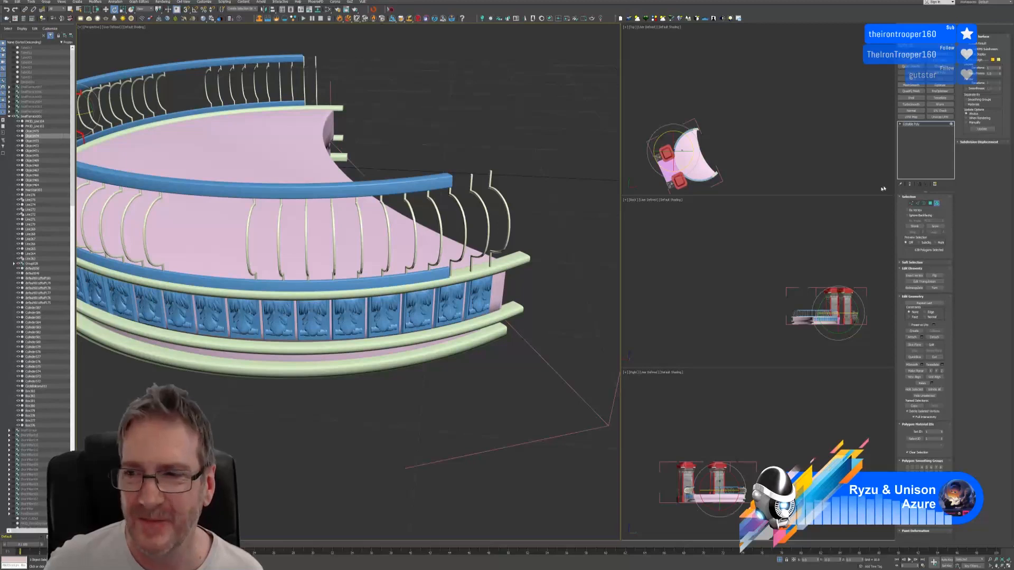
left_click(937, 203)
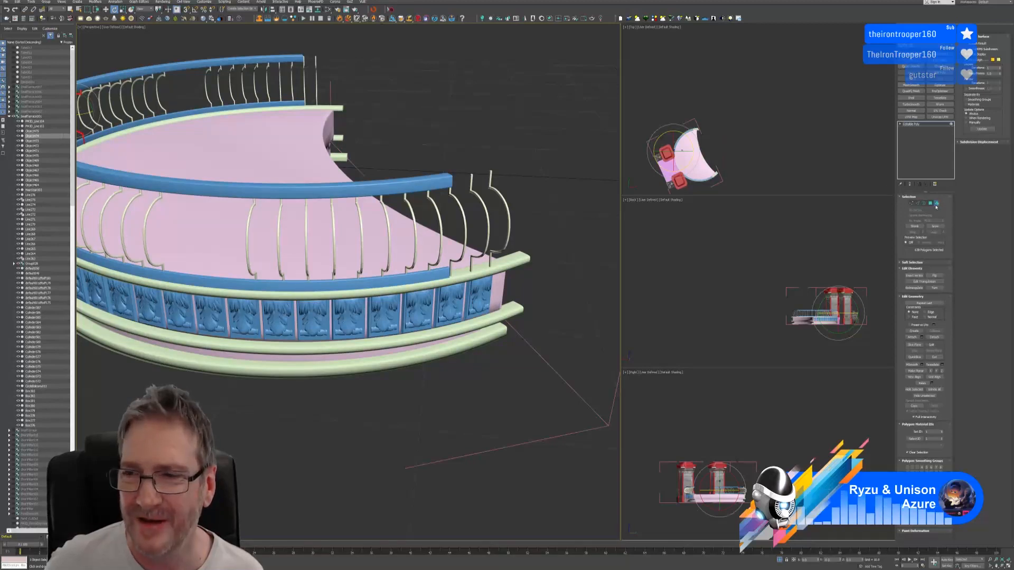
left_click(420, 221)
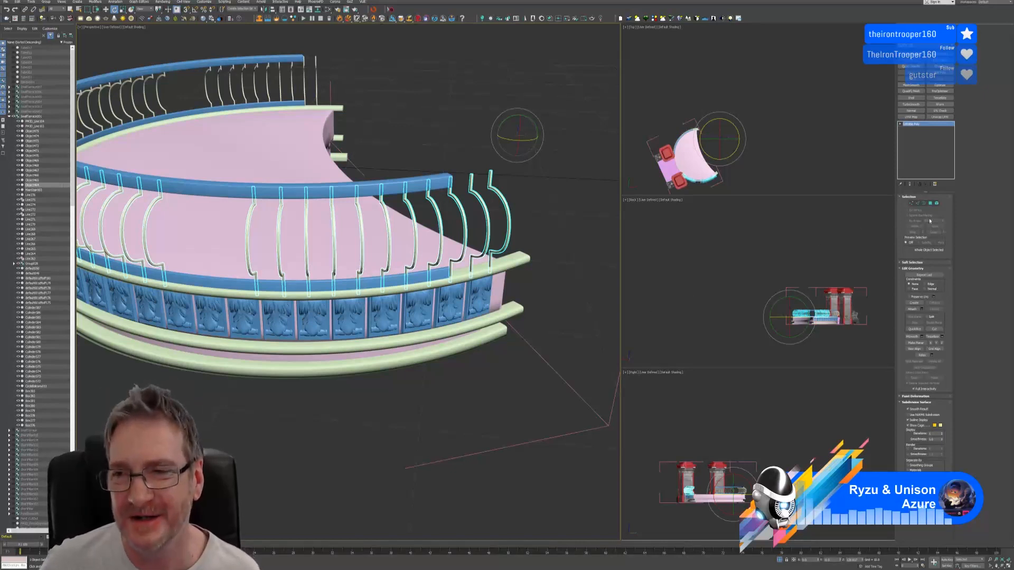
left_click(937, 202)
Slightly rotate the baluster at the gap on the free-end section, plus the fourth, sixth and ninth balusters from the free end
left_click(254, 235)
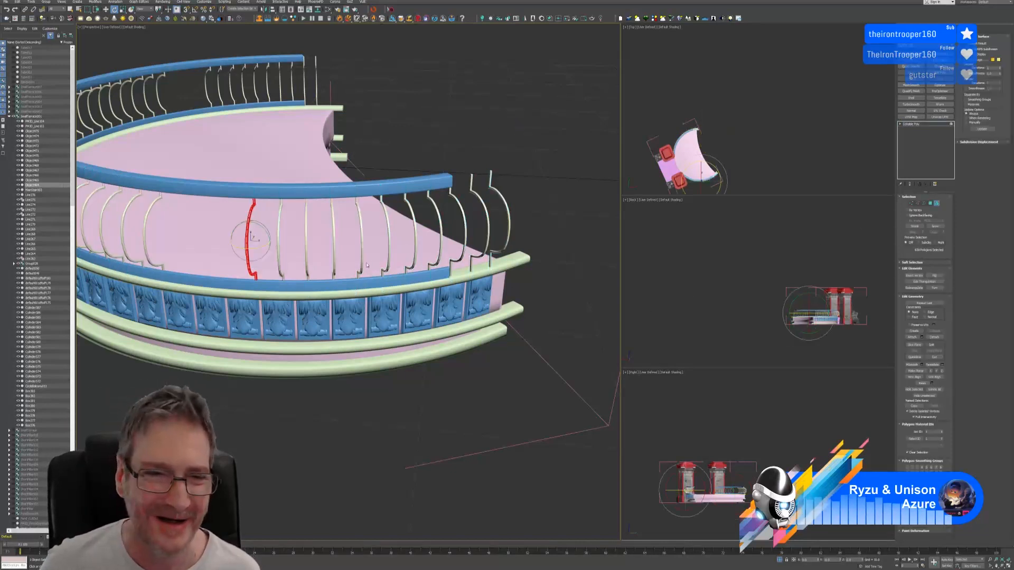
left_click(440, 228)
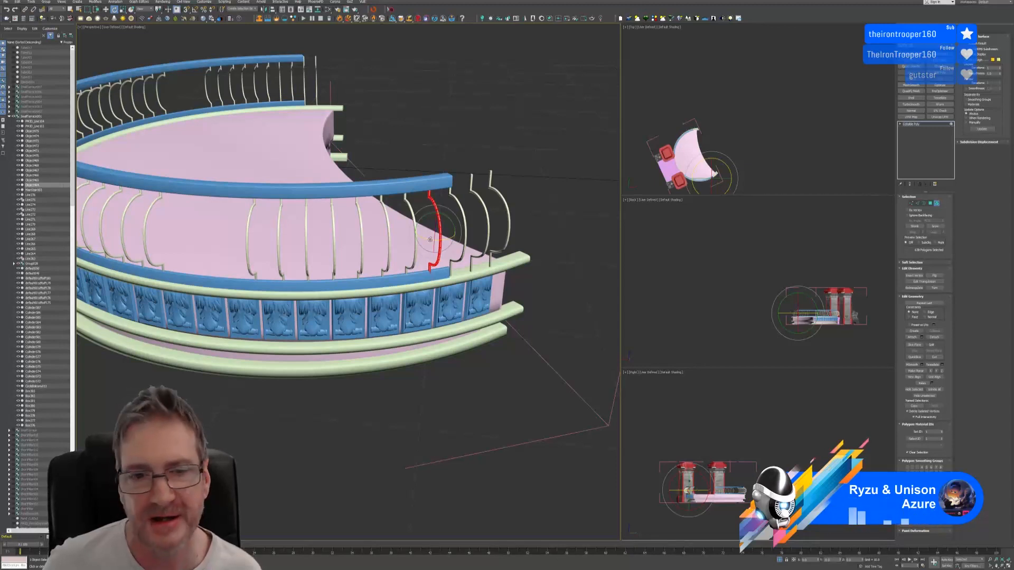
middle_click_drag(488, 148, 467, 146, "alt")
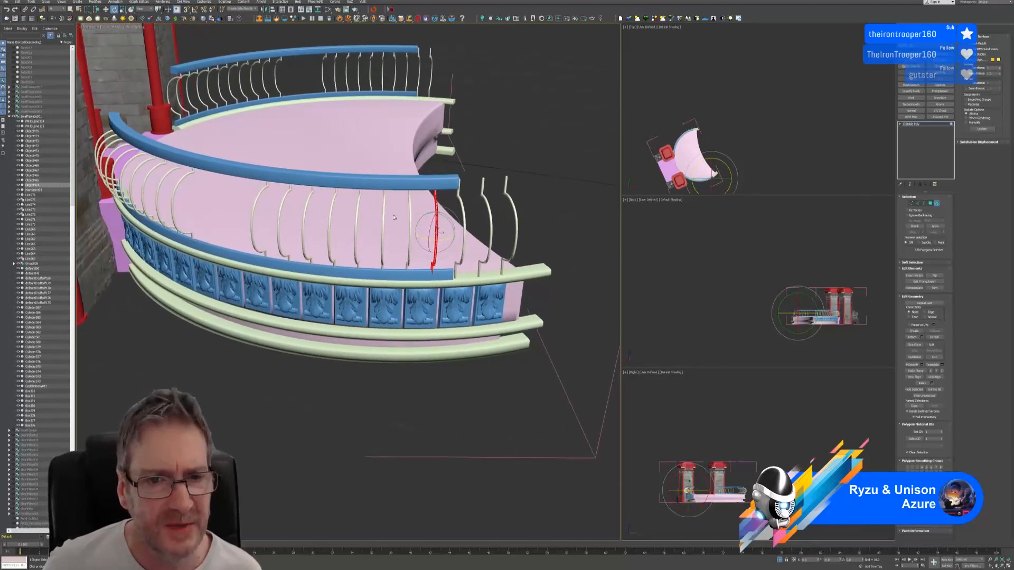
left_click(384, 219)
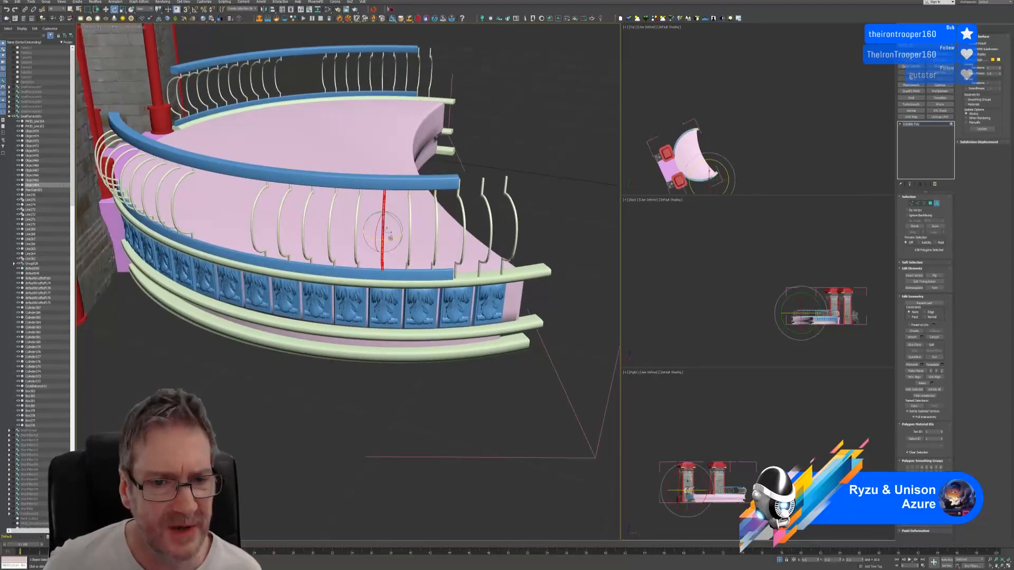
left_click_drag(391, 238, 393, 238)
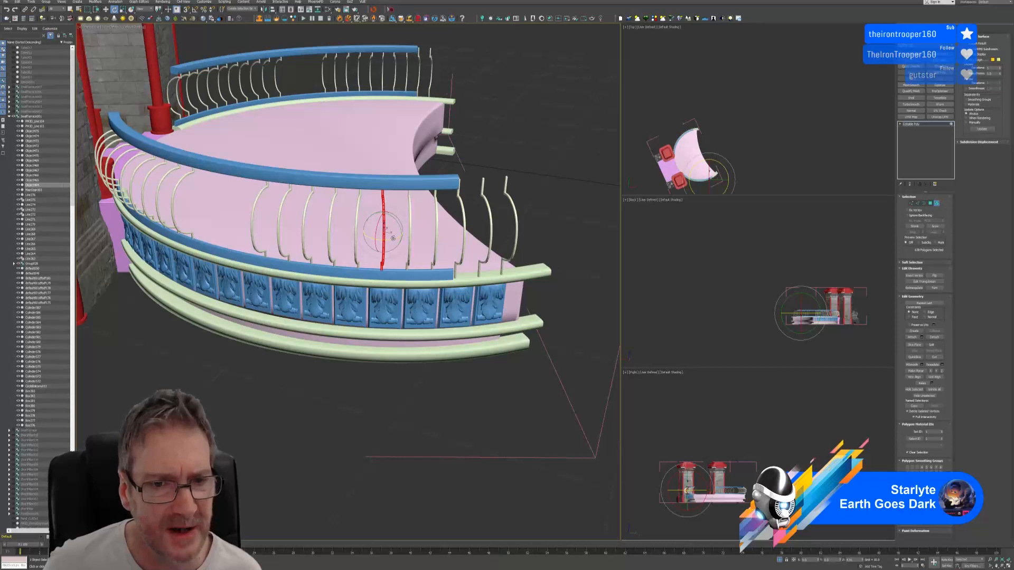
left_click(309, 229)
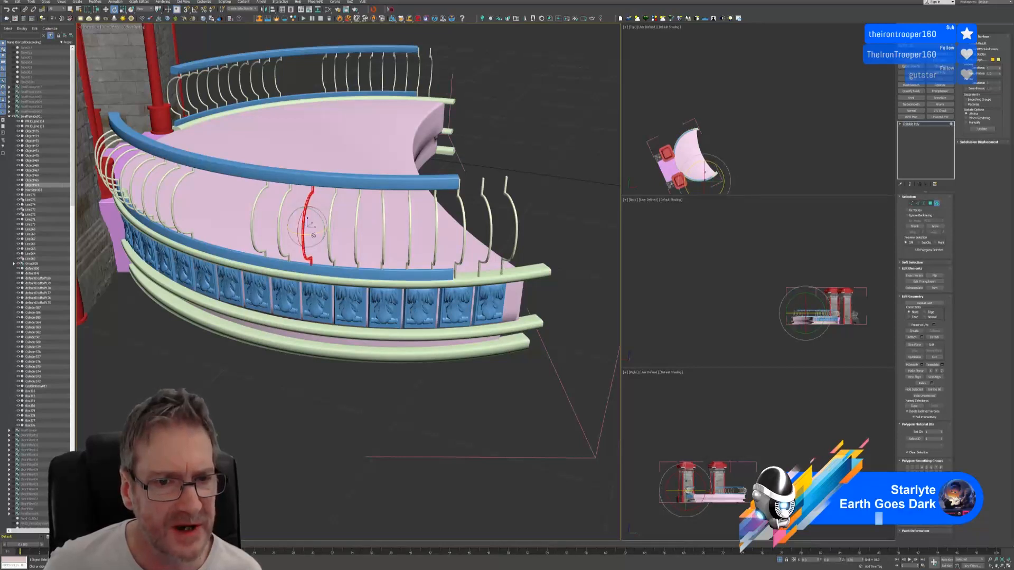
left_click_drag(314, 235, 313, 235)
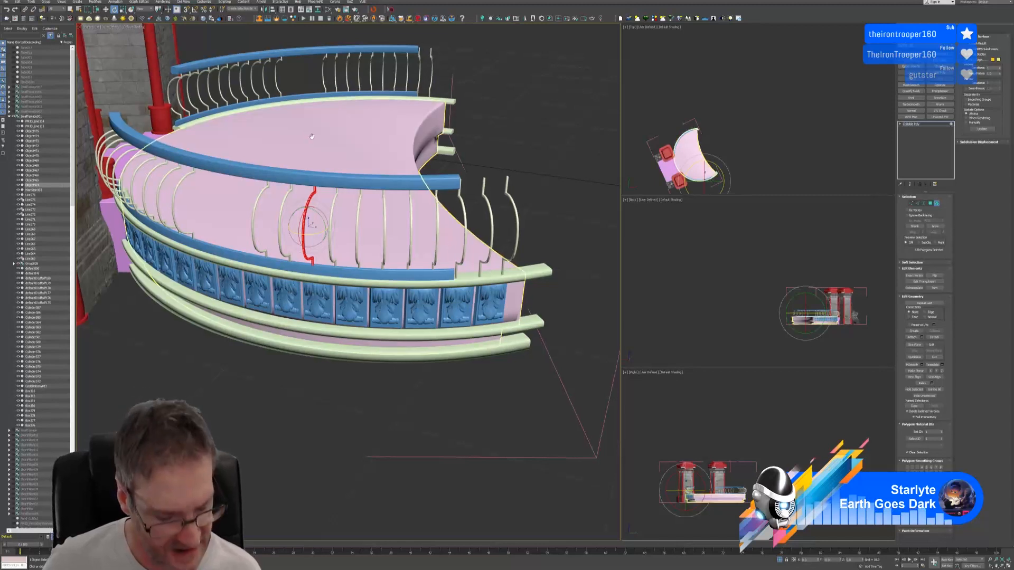
Slightly rotate the second and fifth balusters from the gap on the section leading to the entrance pillar
middle_click_drag(309, 139, 314, 138, "alt")
mouse_move(493, 146)
middle_mouse_down("alt")
mouse_move(502, 138)
mouse_move(475, 139)
mouse_move(512, 127)
mouse_move(479, 152)
middle_mouse_up("alt")
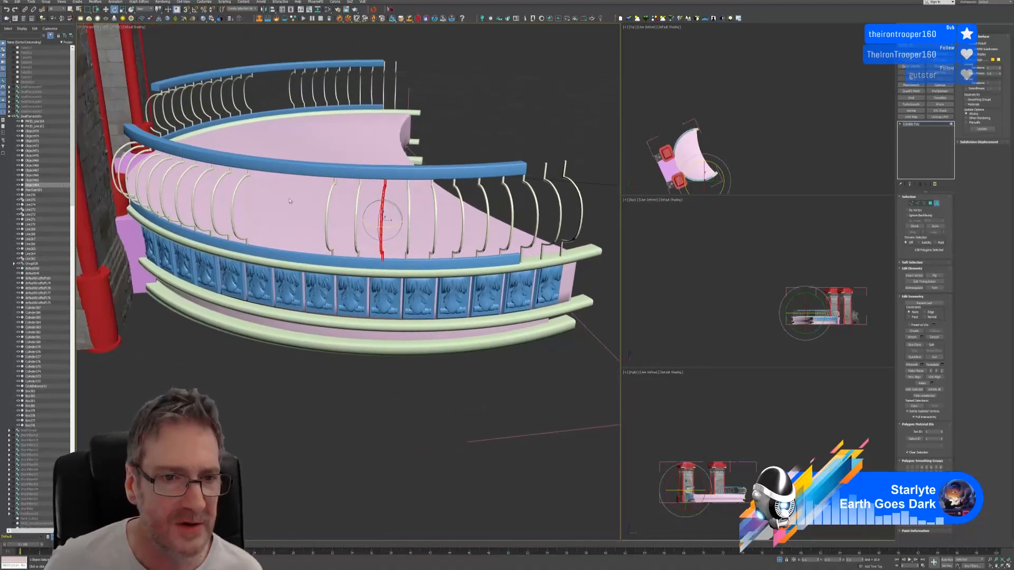
middle_click_drag(289, 201, 340, 205, "alt")
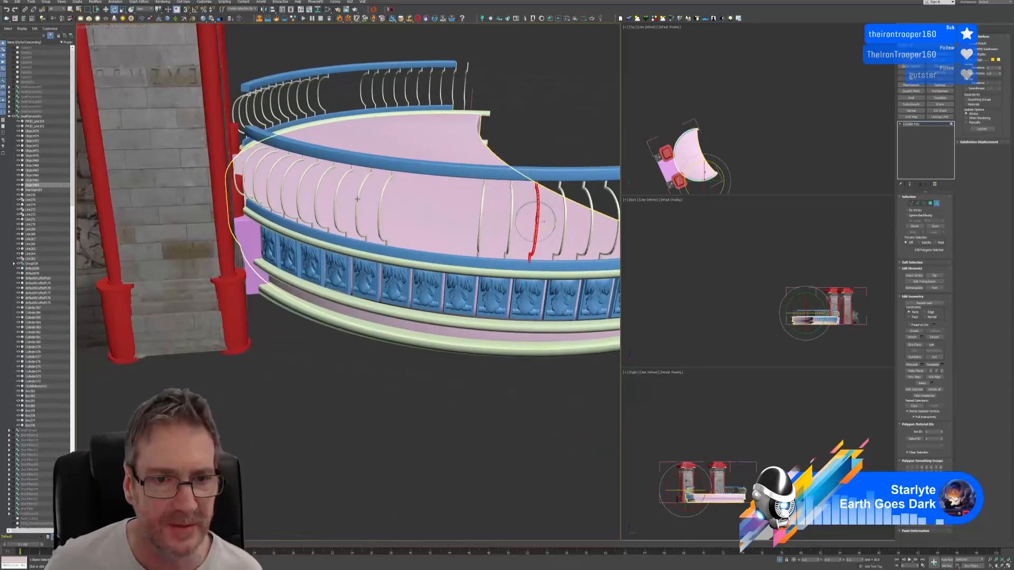
left_click(361, 205)
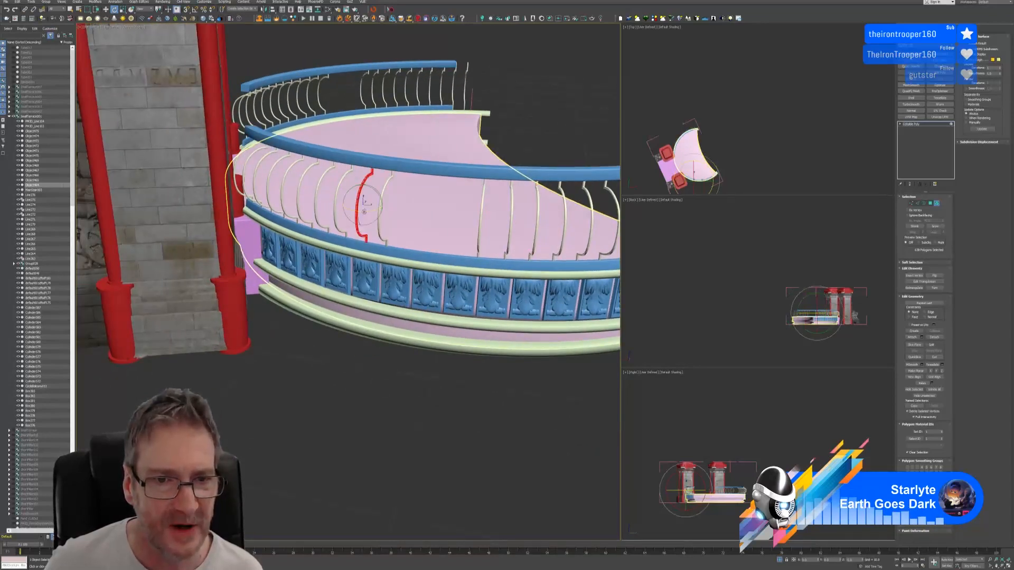
middle_click_drag(360, 143, 426, 158)
left_click(361, 205)
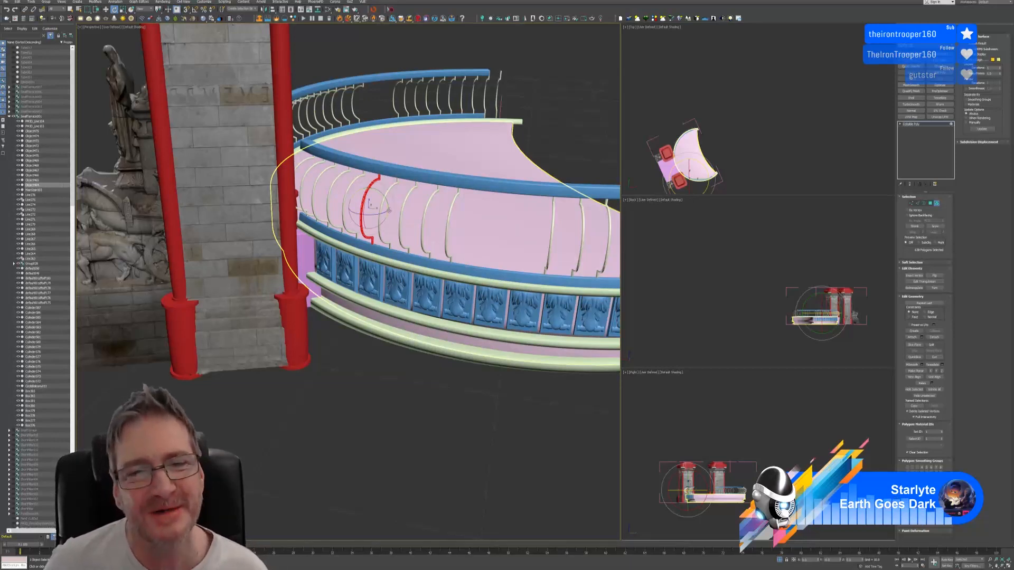
Slightly rotate the seventh baluster from the gap and one close to the entrance pillar
left_click(328, 198)
left_click_drag(338, 204, 342, 205)
middle_click_drag(343, 178, 308, 233)
left_click(284, 241)
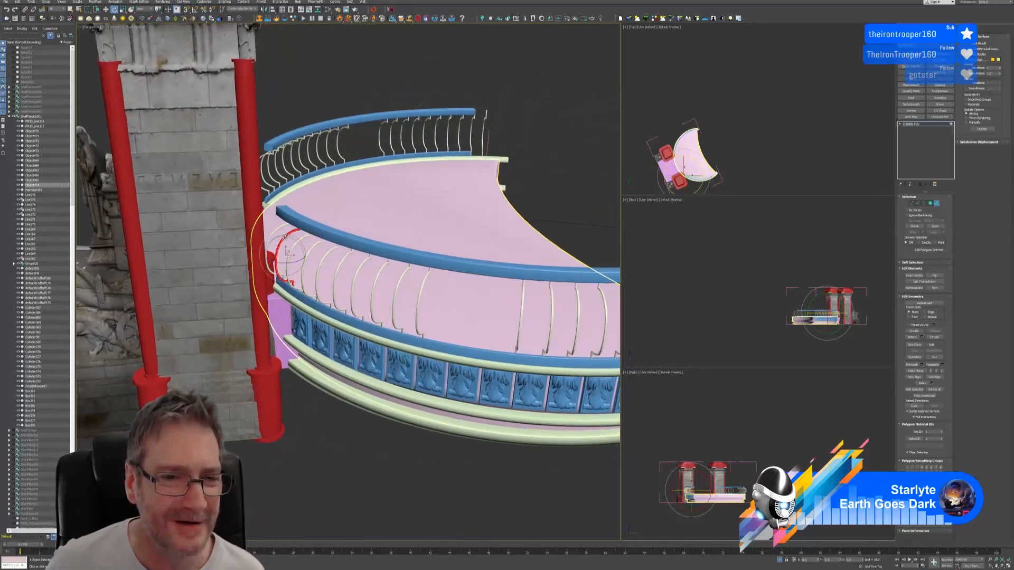
left_click_drag(287, 264, 286, 264)
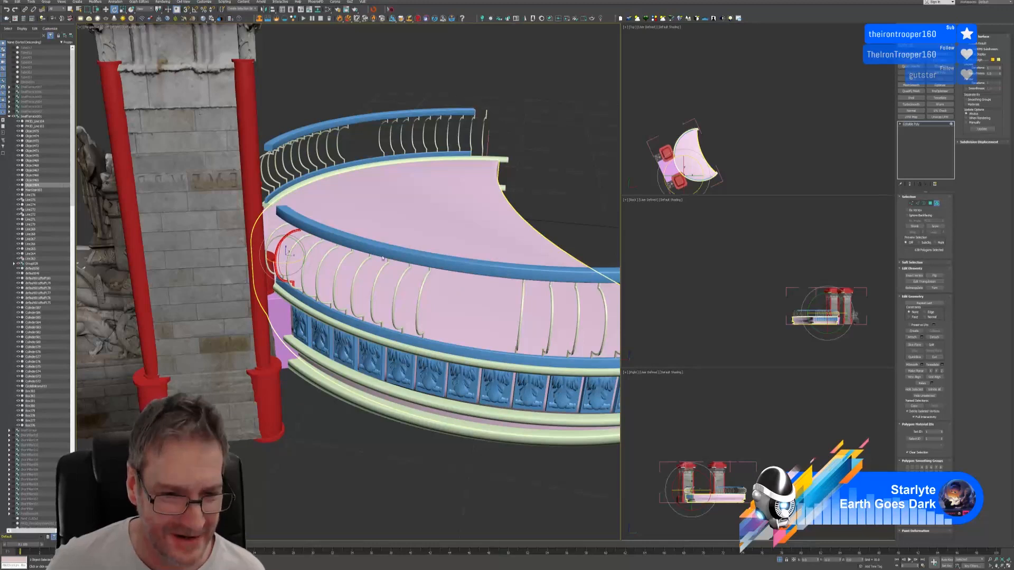
Leave Element selection on the second railing's balusters
scroll(418, 246, "down", 3)
middle_click_drag(417, 245, 432, 210, "alt")
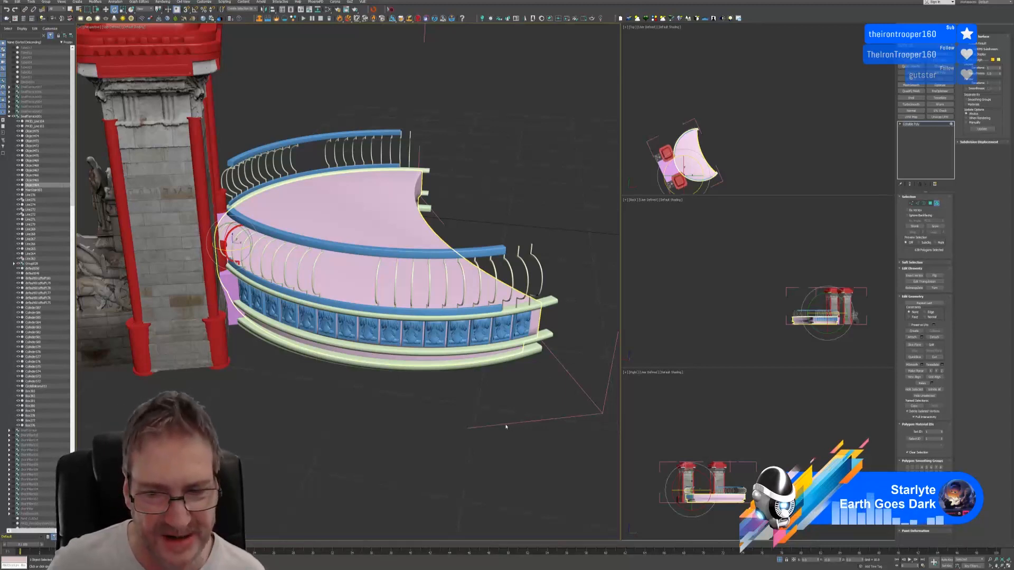
left_click(937, 204)
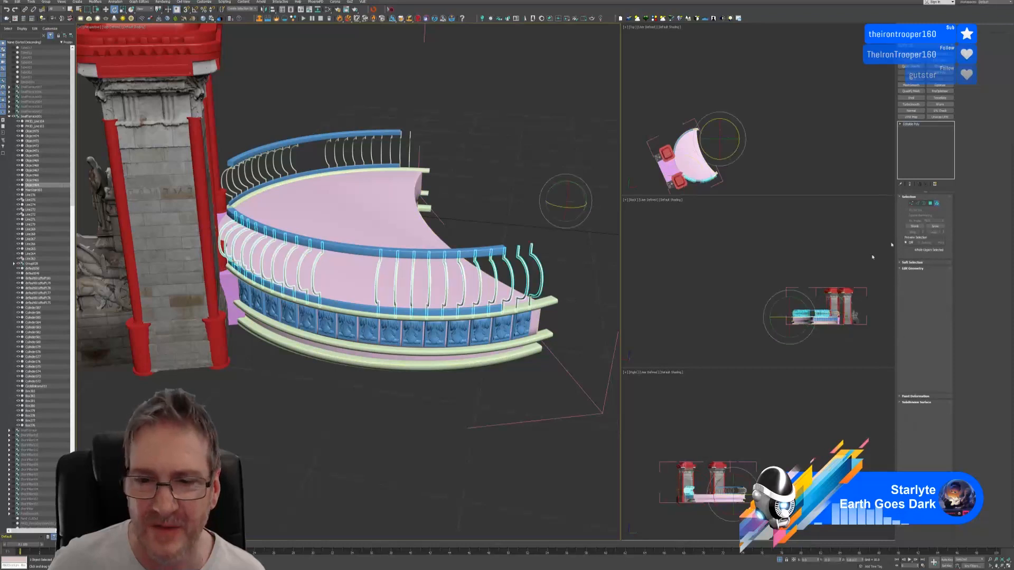
Close the finished small terrace's group
left_click(602, 414)
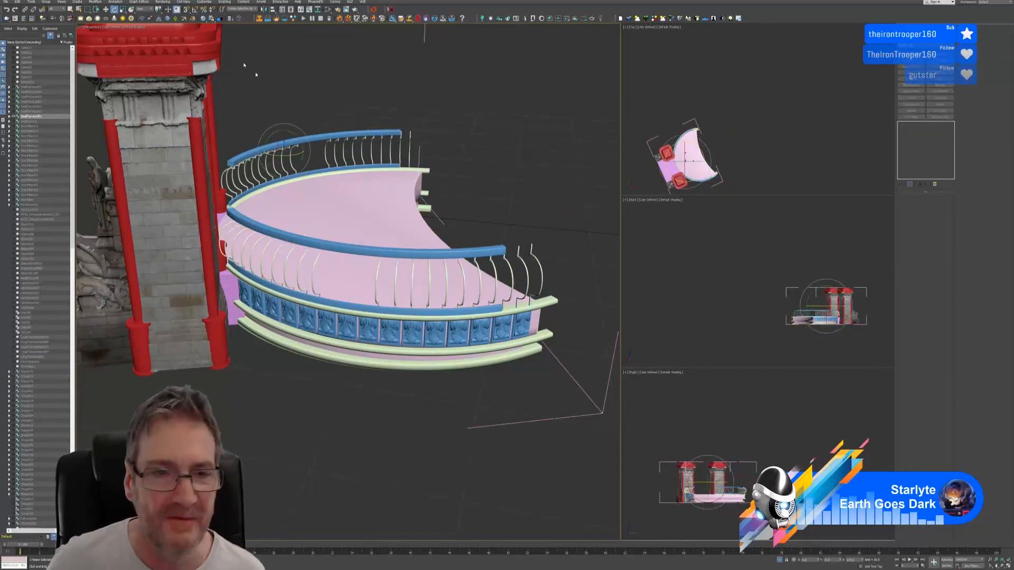
left_click(46, 3)
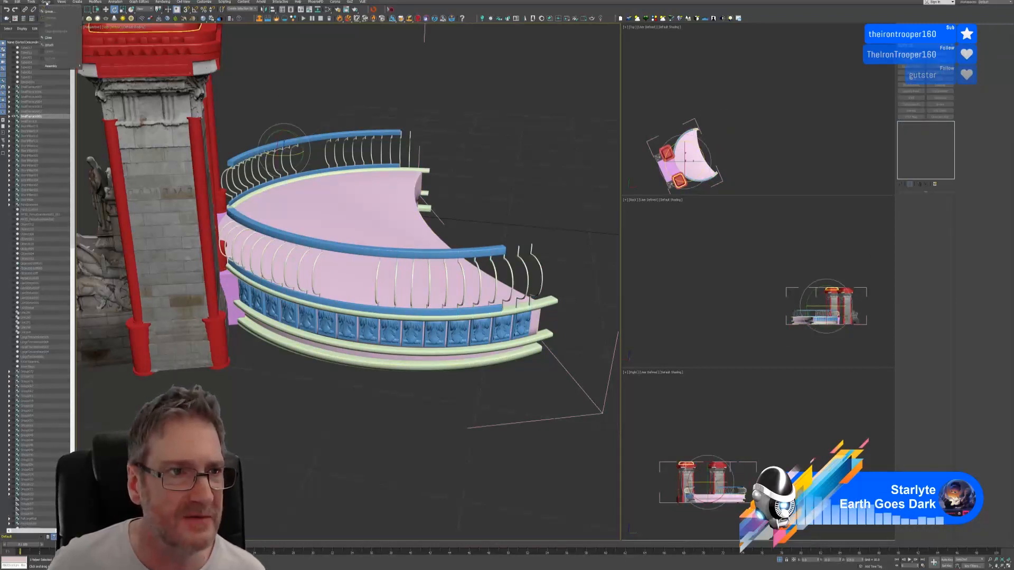
left_click(61, 38)
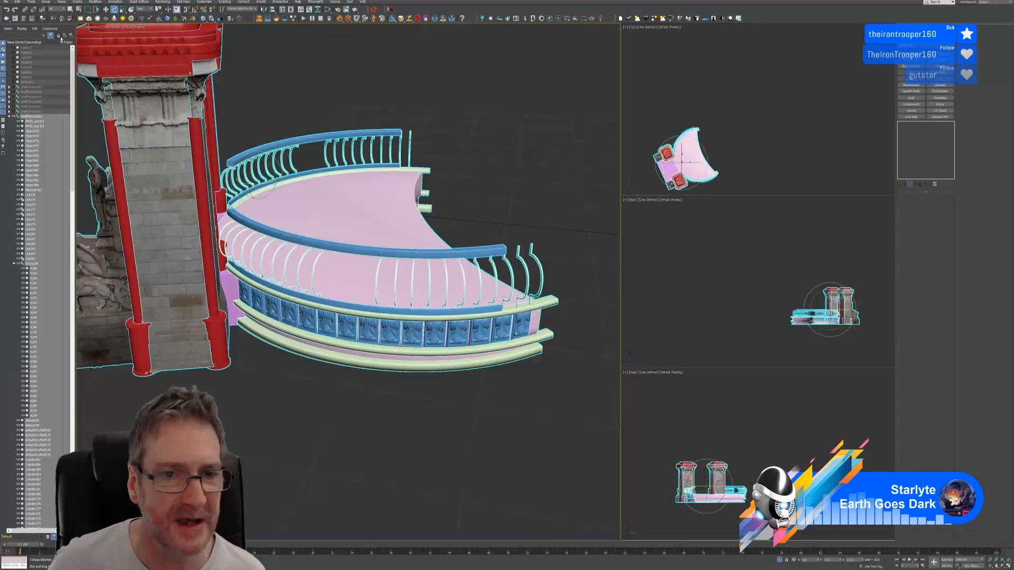
End isolation to show the whole pavilion, and isolate the small terrace on the far side from the finished one
left_click(780, 560)
middle_click_drag(459, 350, 445, 351, "alt")
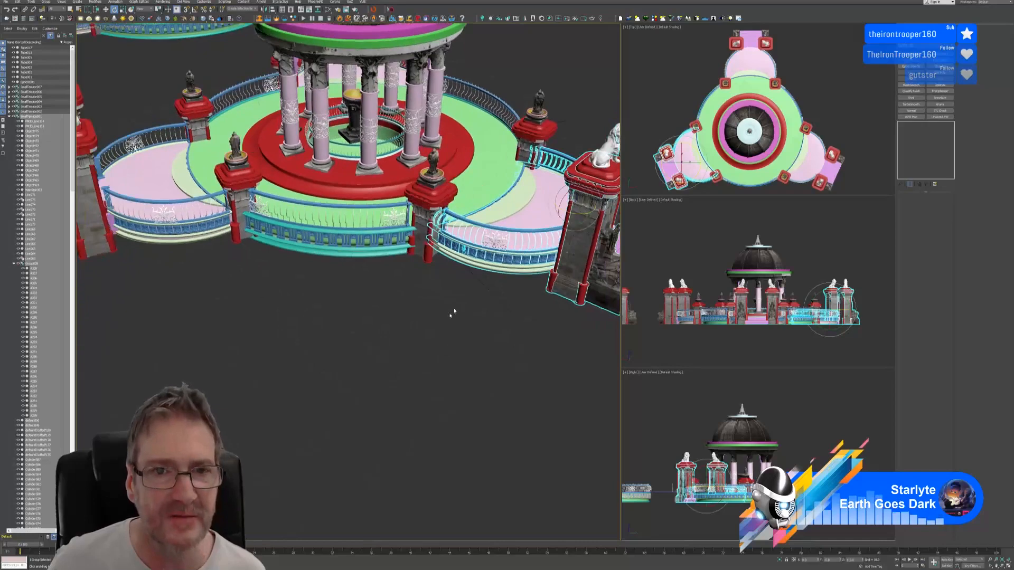
middle_click_drag(453, 312, 427, 211, "alt")
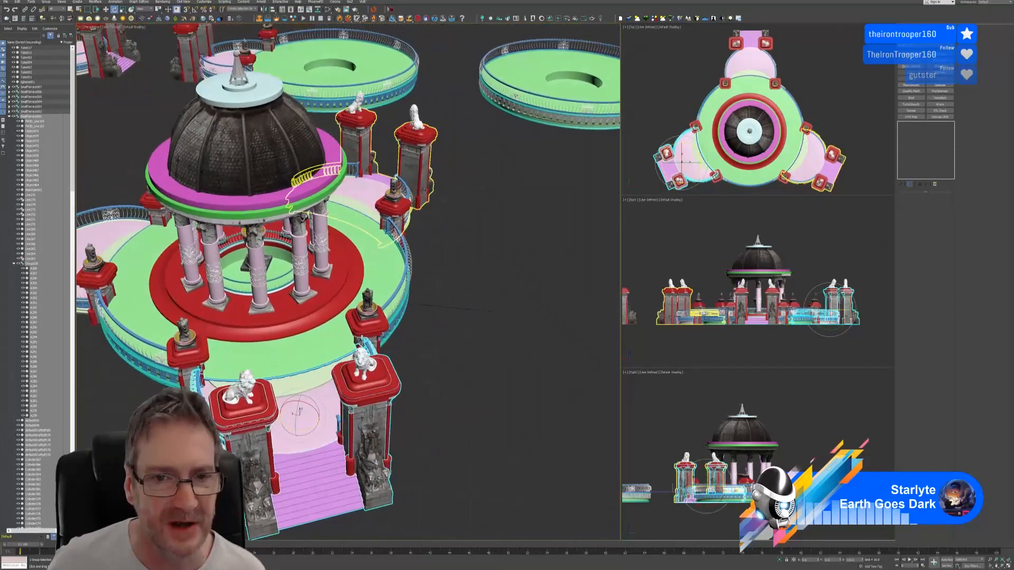
left_click(425, 189)
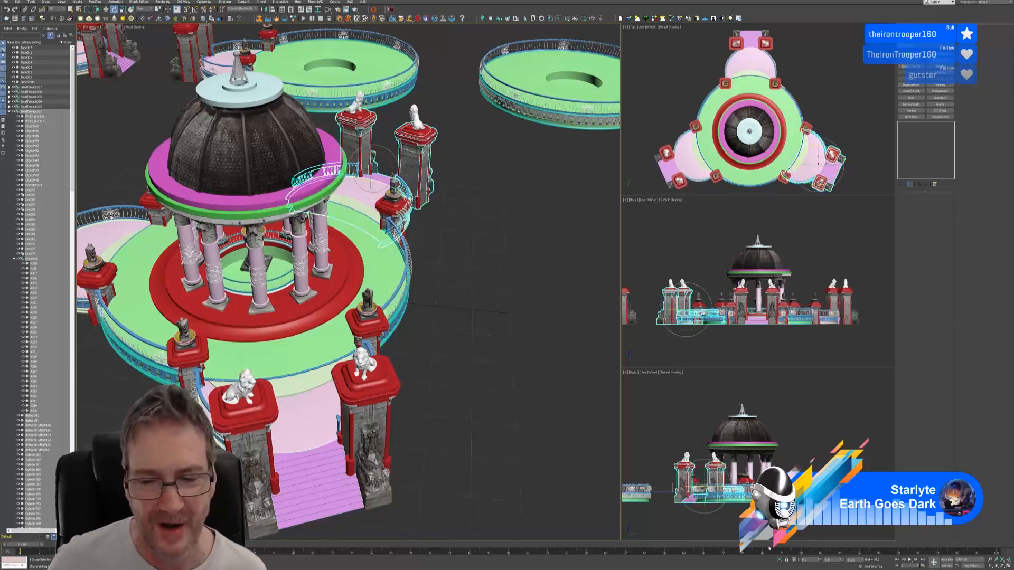
left_click(780, 560)
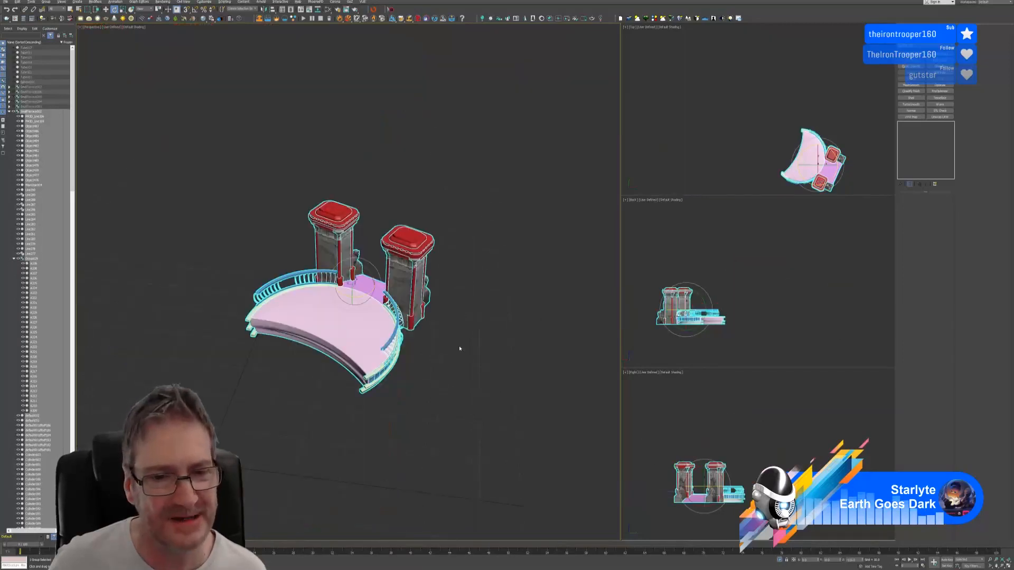
Open the isolated terrace's group and select the balusters object of the railing beside the near entrance pillar
middle_click_drag(460, 348, 292, 295, "alt")
scroll(291, 296, "up", 6)
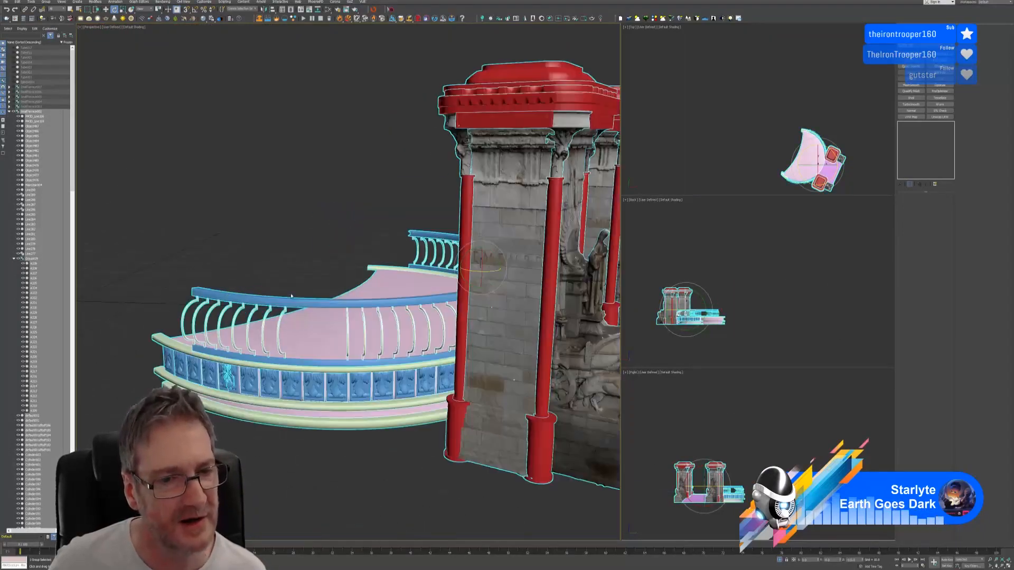
scroll(314, 256, "up", 4)
middle_click_drag(313, 255, 231, 130)
scroll(231, 128, "down", 2)
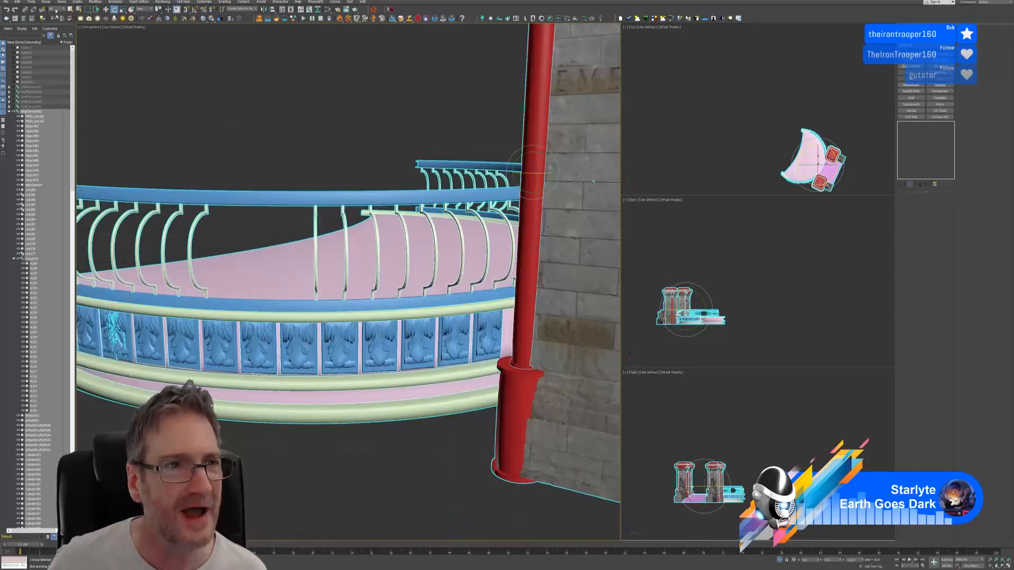
left_click(45, 1)
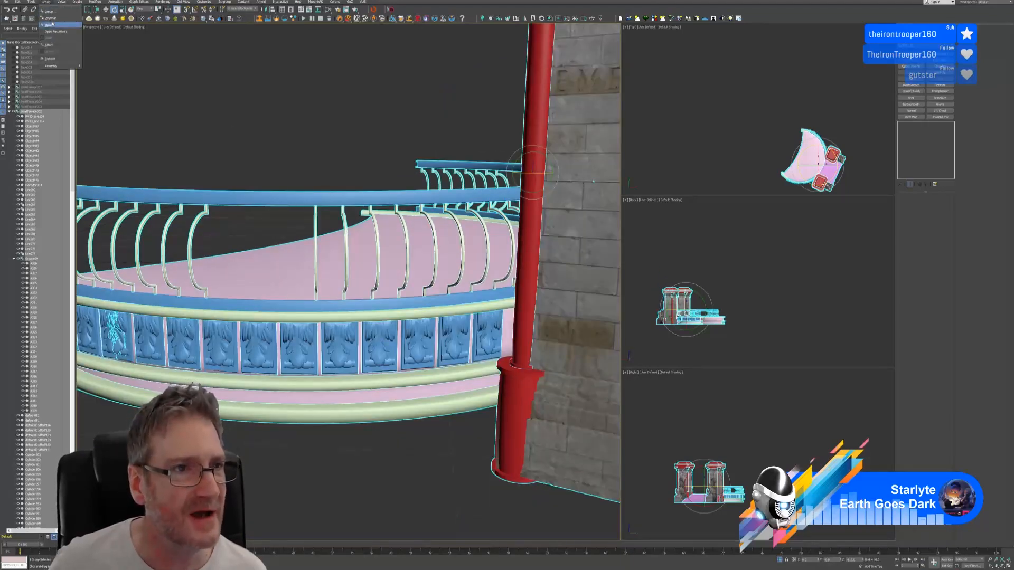
left_click(49, 25)
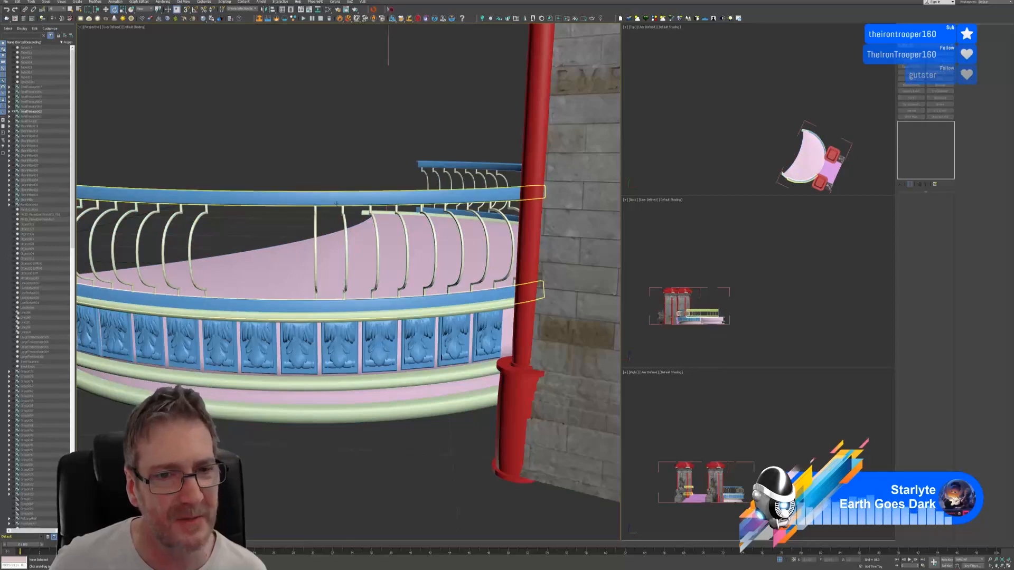
left_click(344, 216)
middle_click_drag(251, 158, 301, 144, "alt")
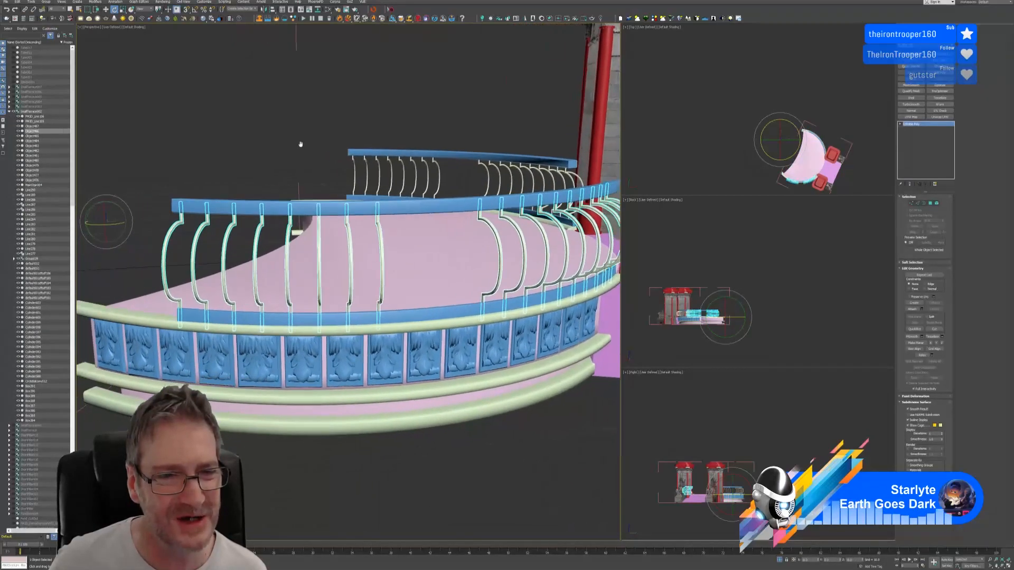
In Element mode, slightly rotate several individual balusters in the nearer group of the front curved railing to make them uneven
left_click(938, 204)
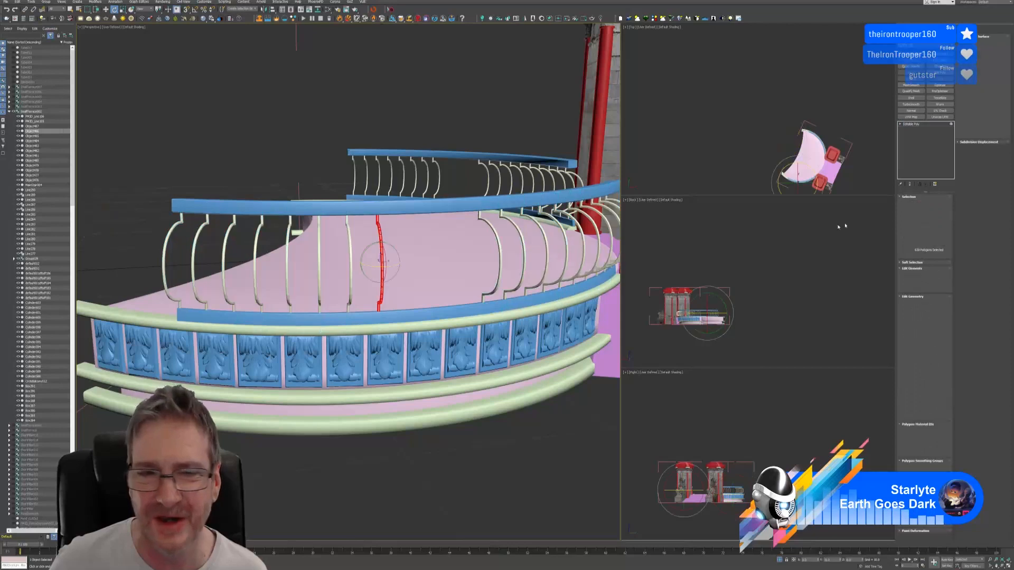
left_click(224, 256)
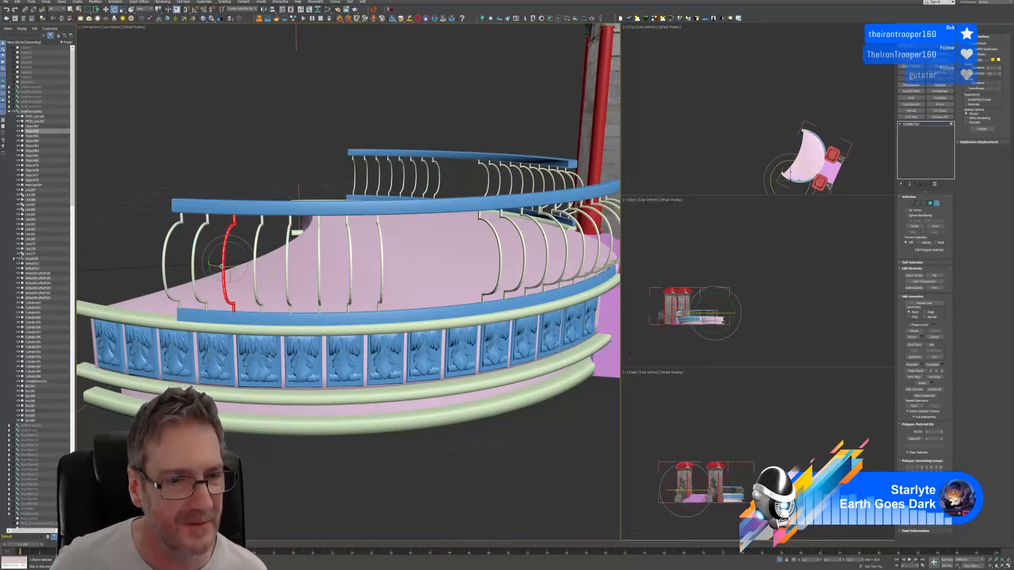
left_click_drag(221, 267, 220, 267)
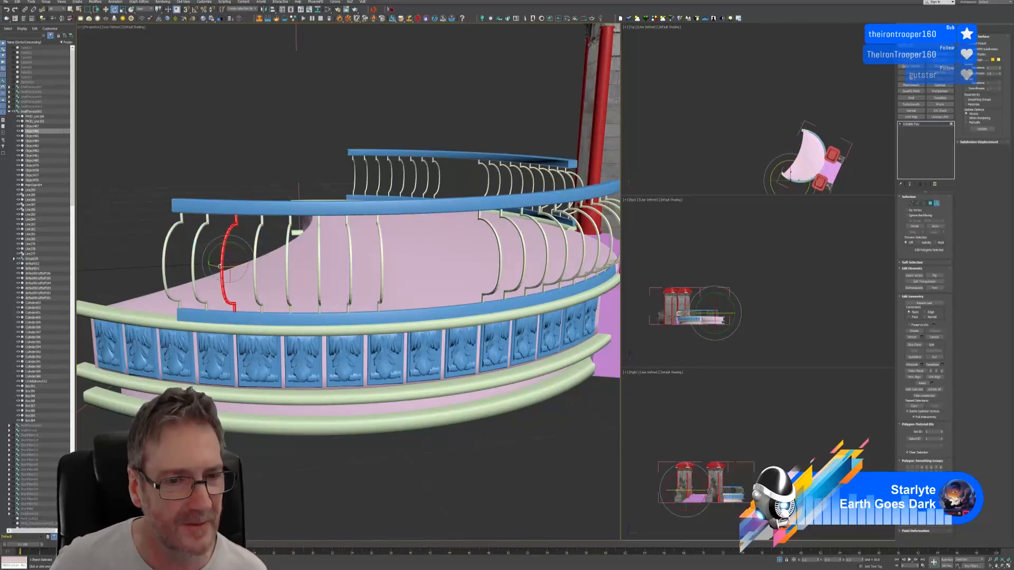
left_click(287, 268)
left_click_drag(284, 269, 288, 269)
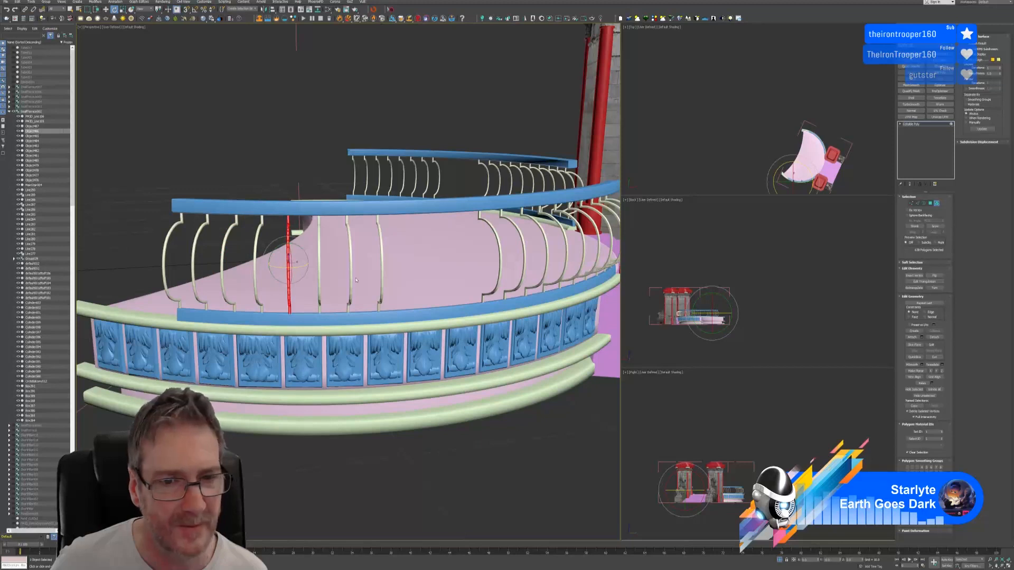
left_click(381, 251)
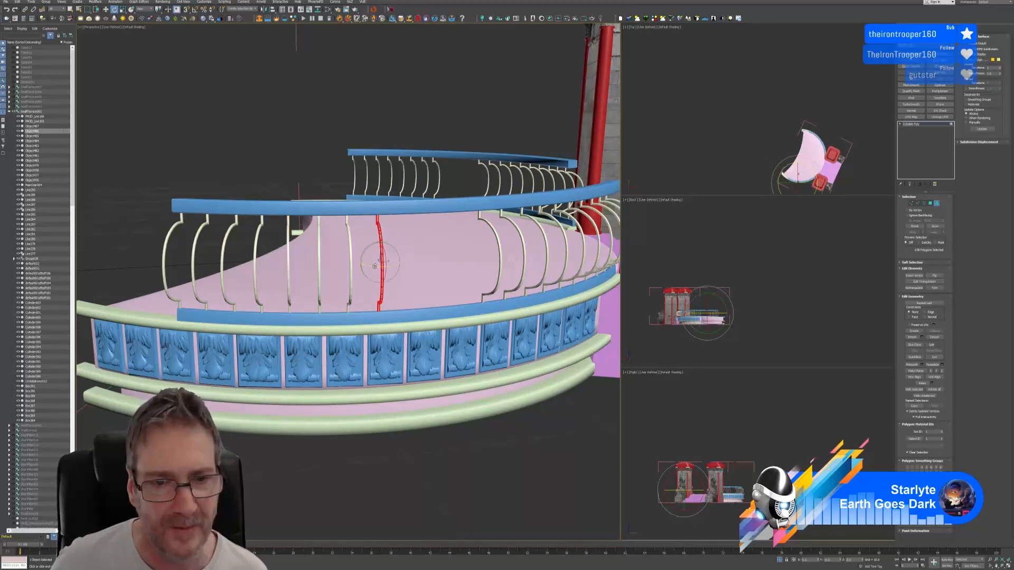
Slightly rotate individual balusters in the railing section nearest the brick pillar, and leave Element mode
middle_click_drag(532, 254, 343, 261, "alt")
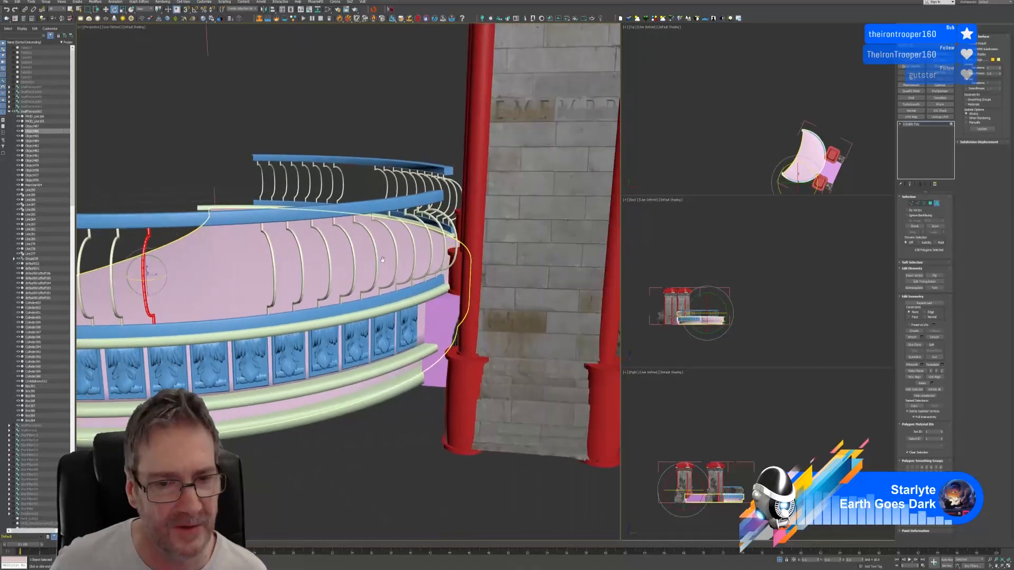
left_click(328, 258)
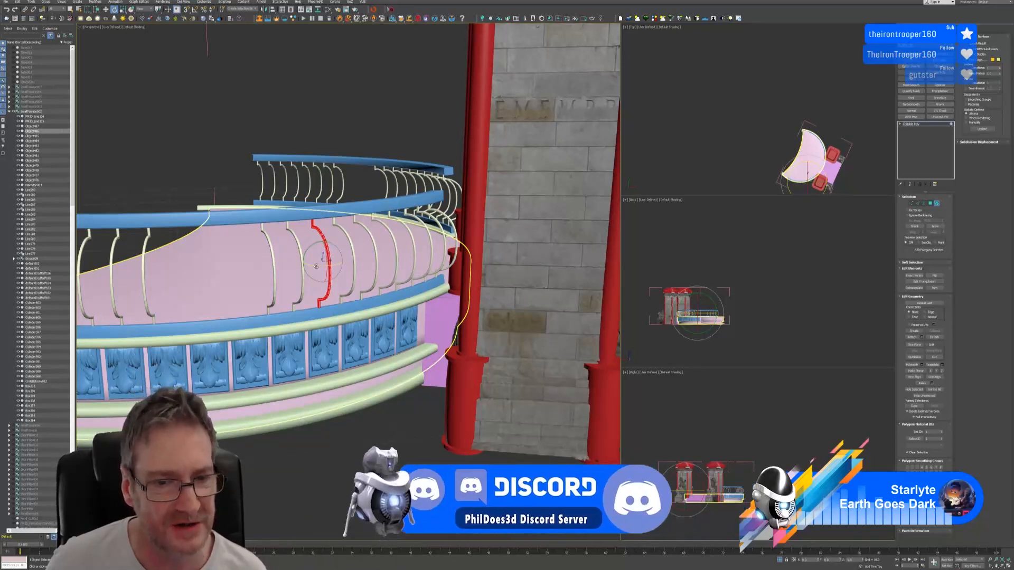
left_click(396, 247)
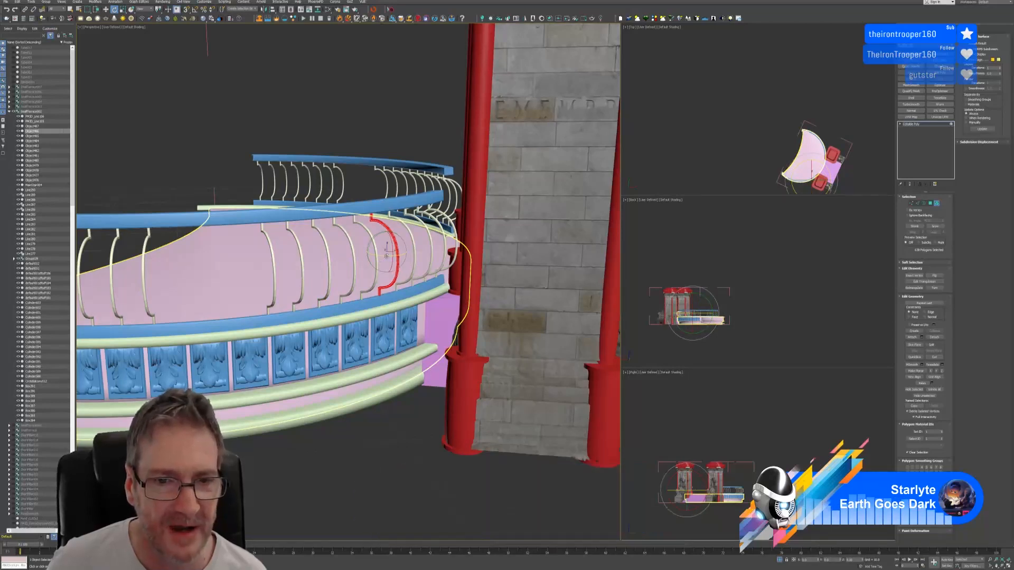
left_click(437, 247)
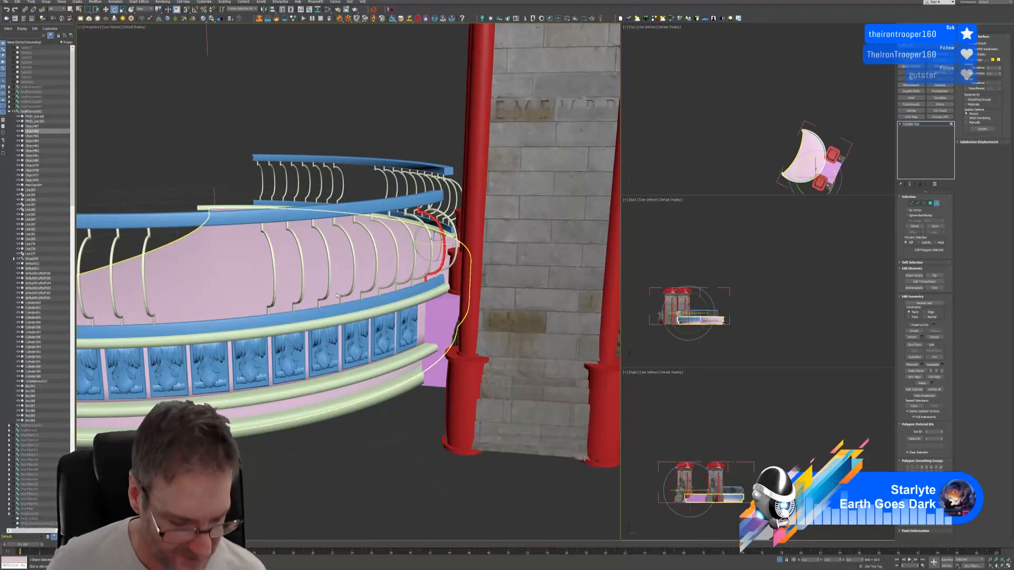
scroll(335, 273, "down", 3)
middle_click_drag(335, 273, 144, 174, "alt")
scroll(455, 224, "up", 4)
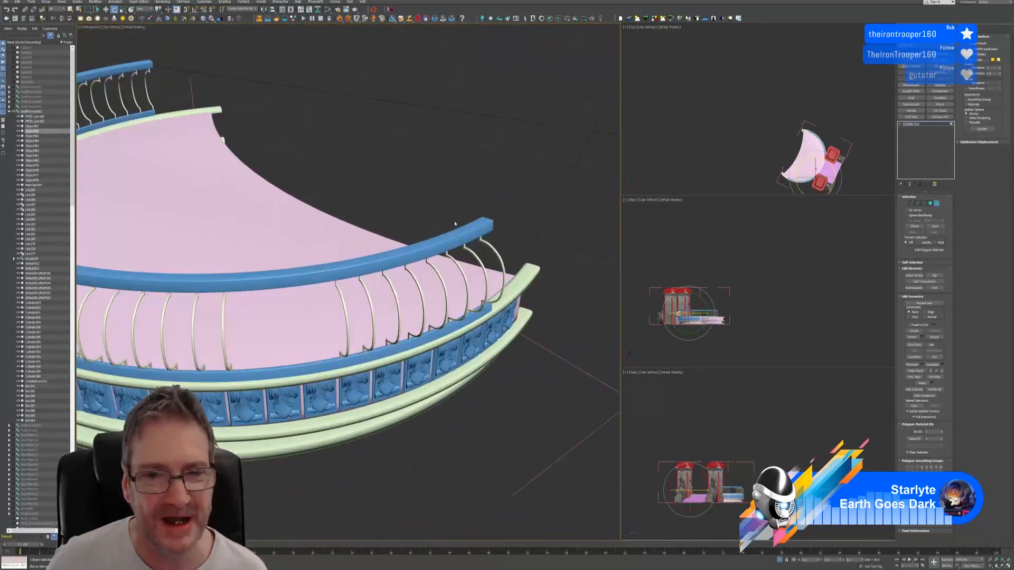
middle_click_drag(437, 213, 432, 208, "alt")
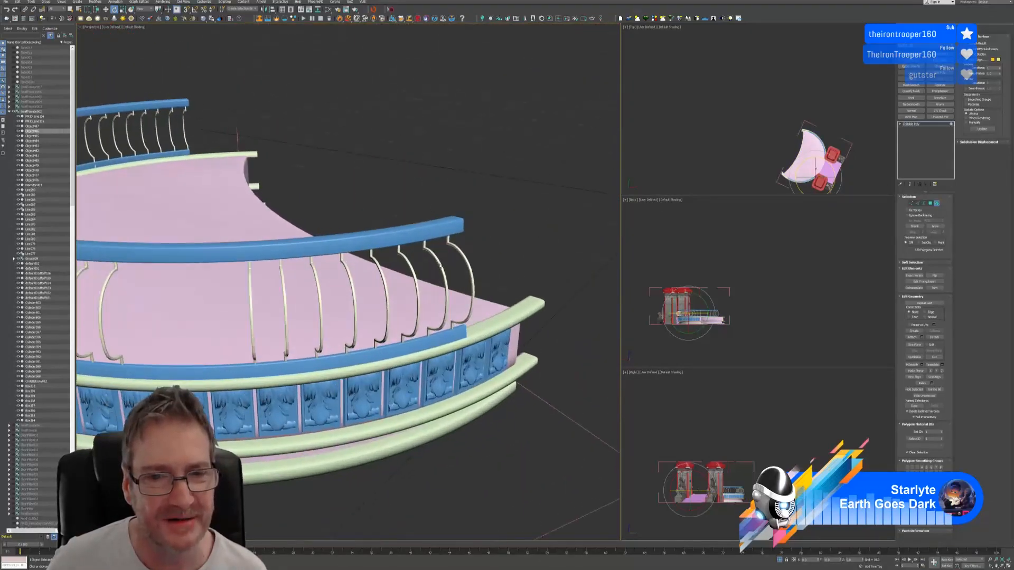
left_click(937, 204)
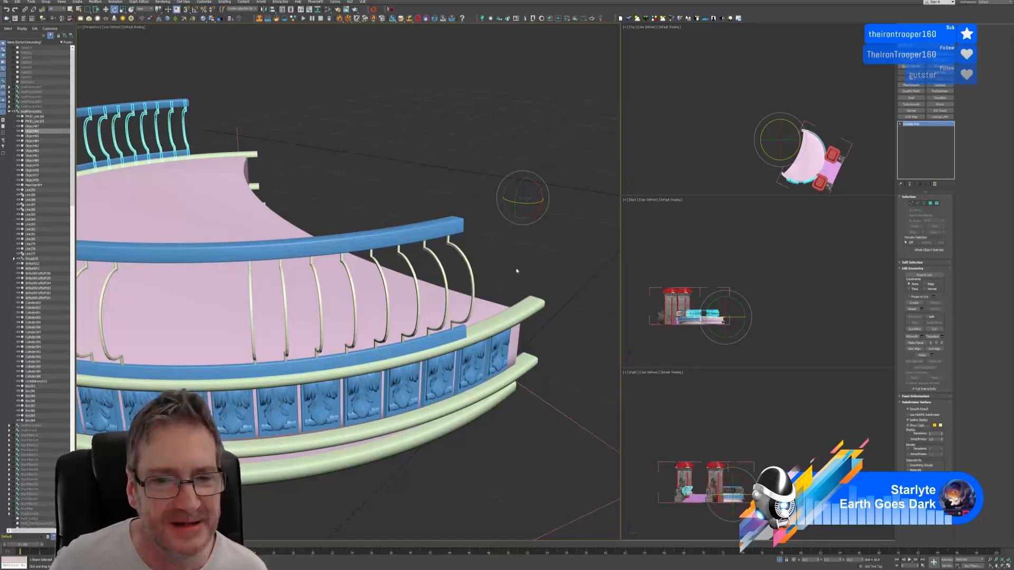
Select the opposite railing's balusters and slightly rotate individual ones as elements in the group near the railing's open end
left_click(448, 271)
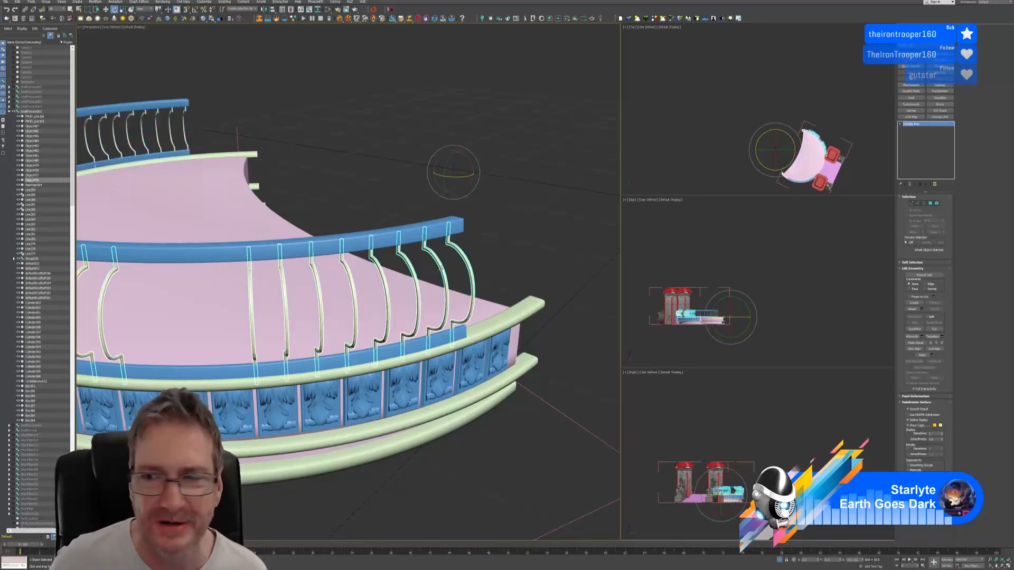
left_click(938, 204)
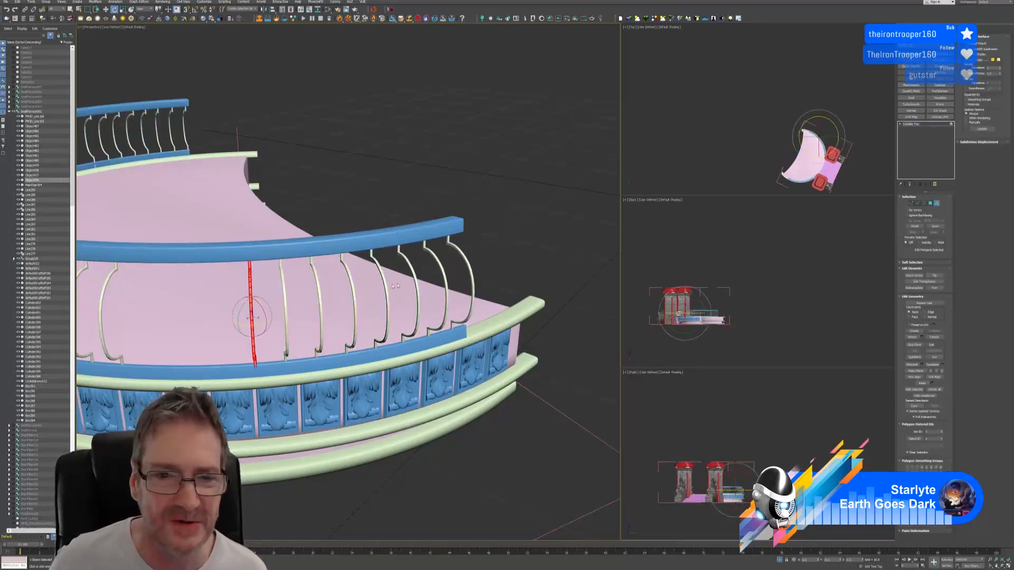
left_click(416, 276)
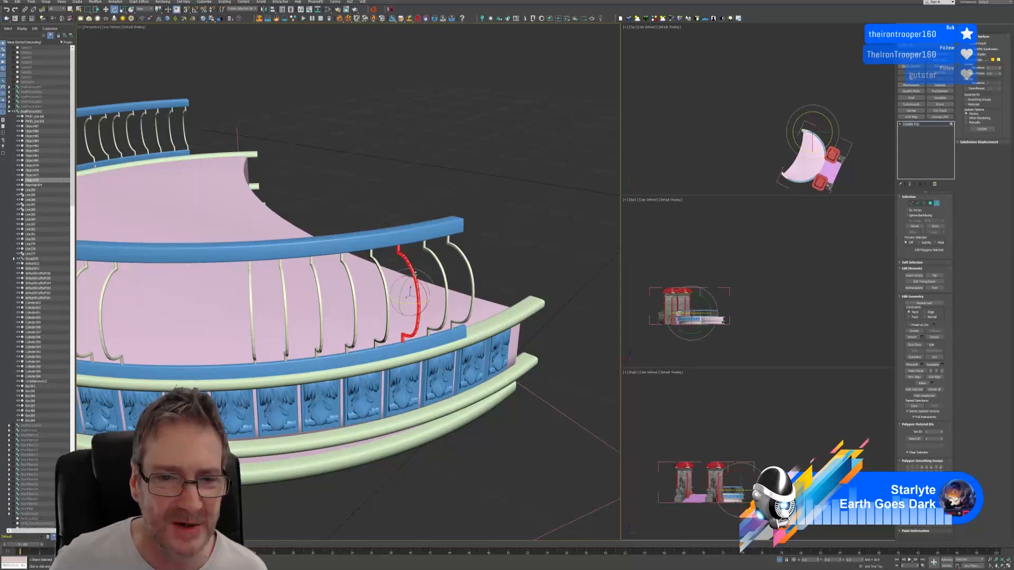
left_click_drag(420, 303, 414, 303)
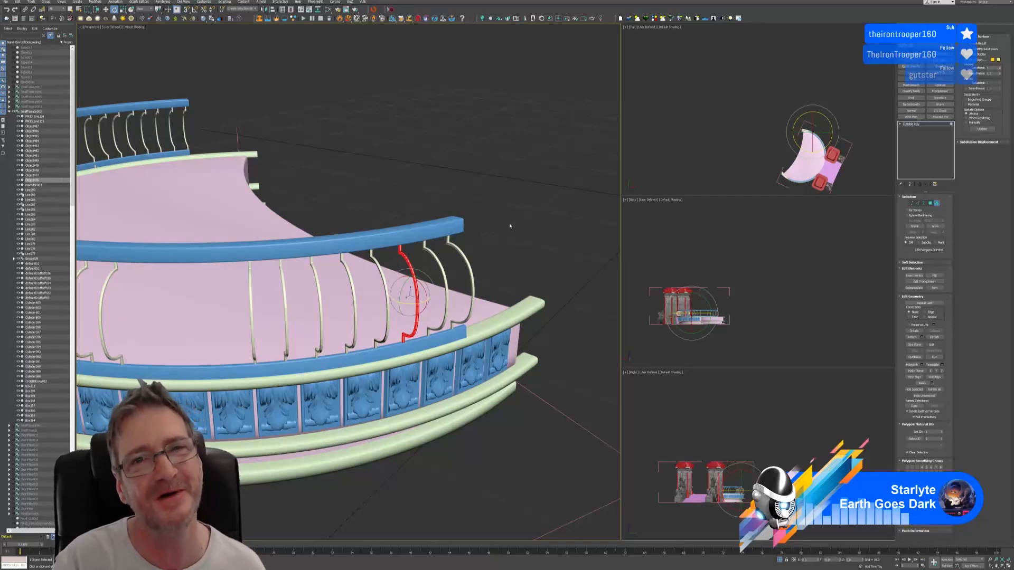
left_click(320, 287)
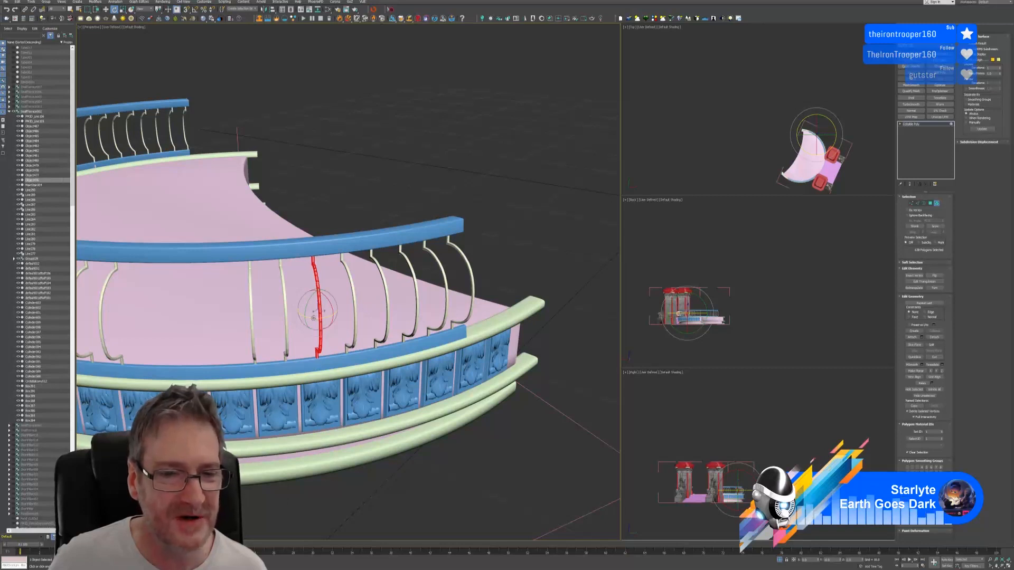
Slightly rotate three individual balusters in the same railing's other group, working towards the red column
middle_click_drag(314, 319, 367, 194, "alt")
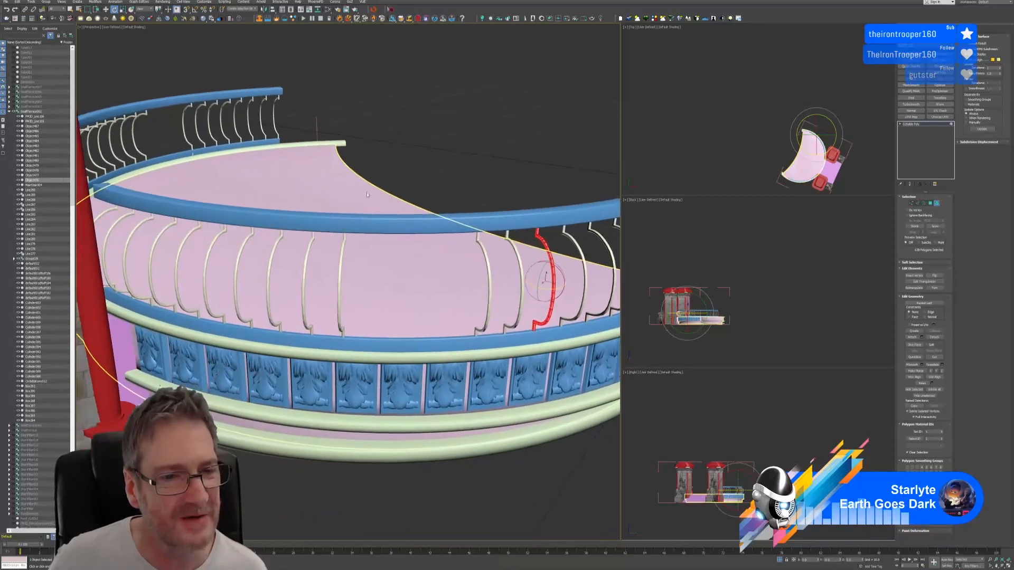
left_click(309, 290)
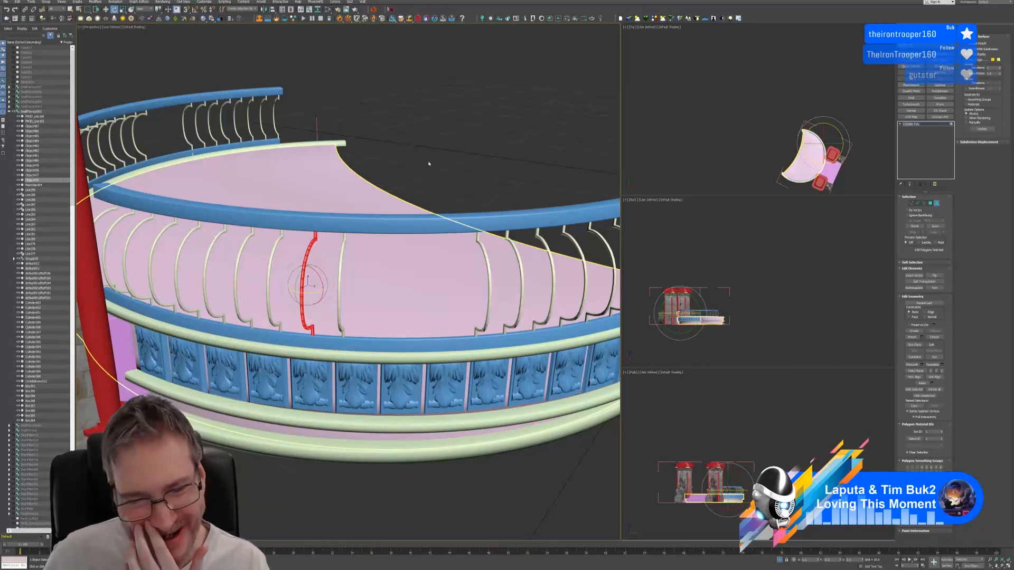
left_click(238, 262)
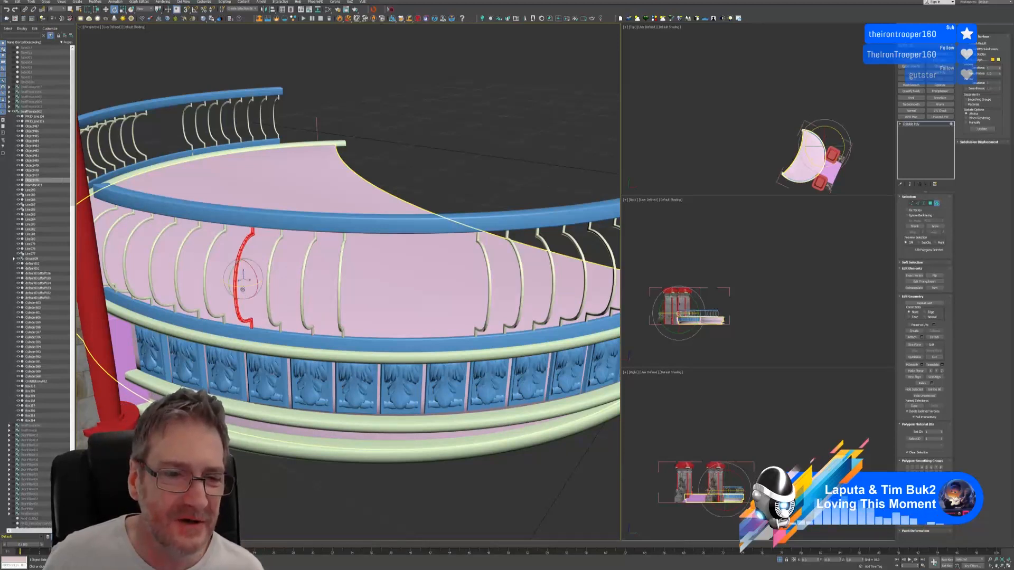
left_click_drag(240, 287, 238, 286)
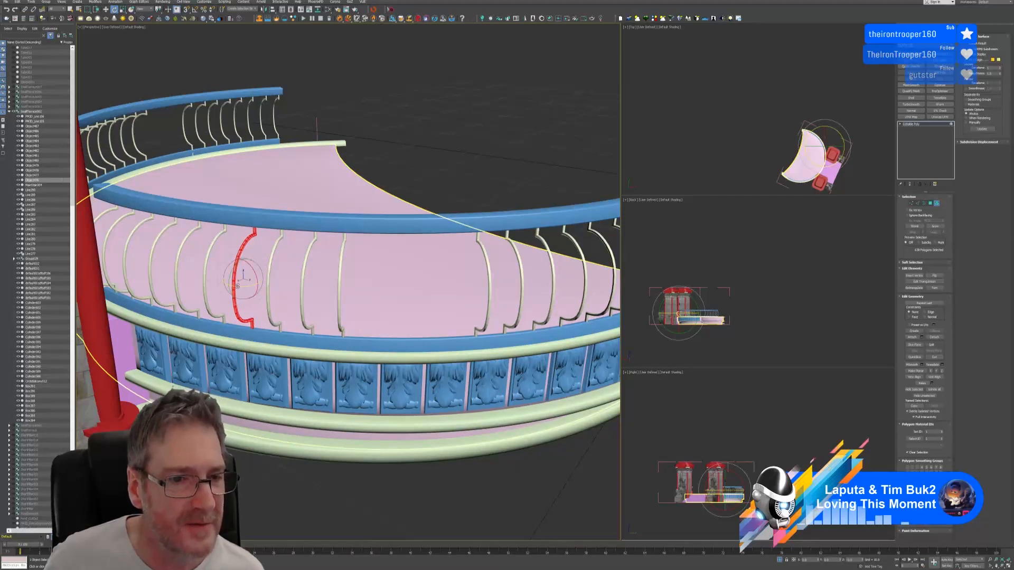
left_click(152, 250)
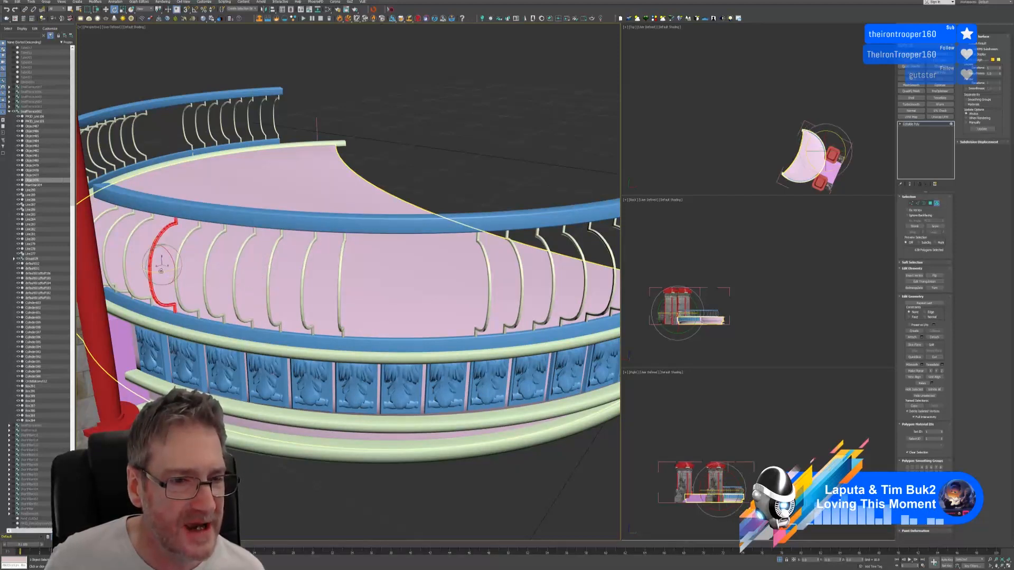
left_click_drag(162, 271, 164, 271)
Slightly rotate the baluster beside the red column and leave Element mode
middle_click_drag(191, 204, 188, 215)
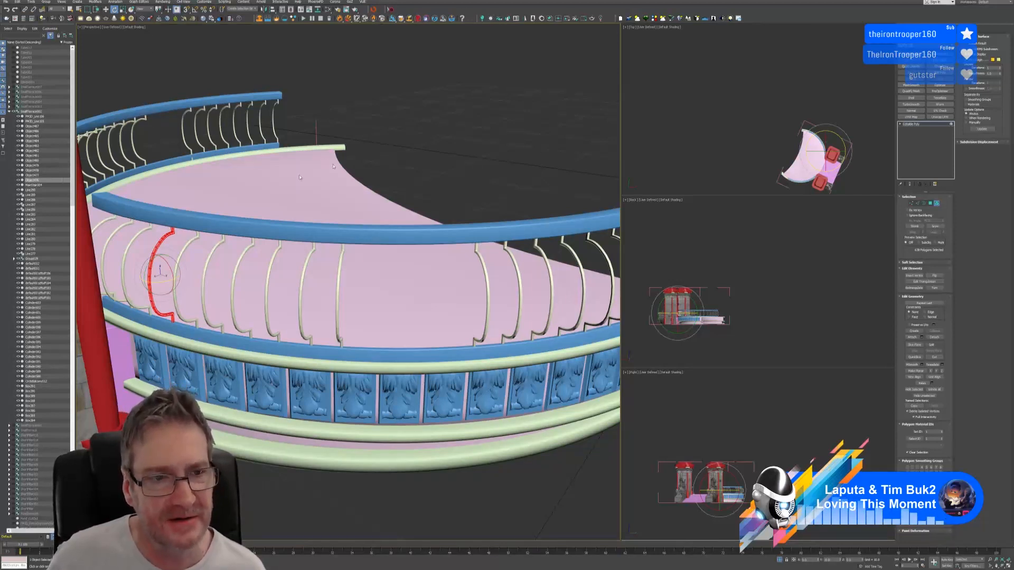
left_click(120, 229)
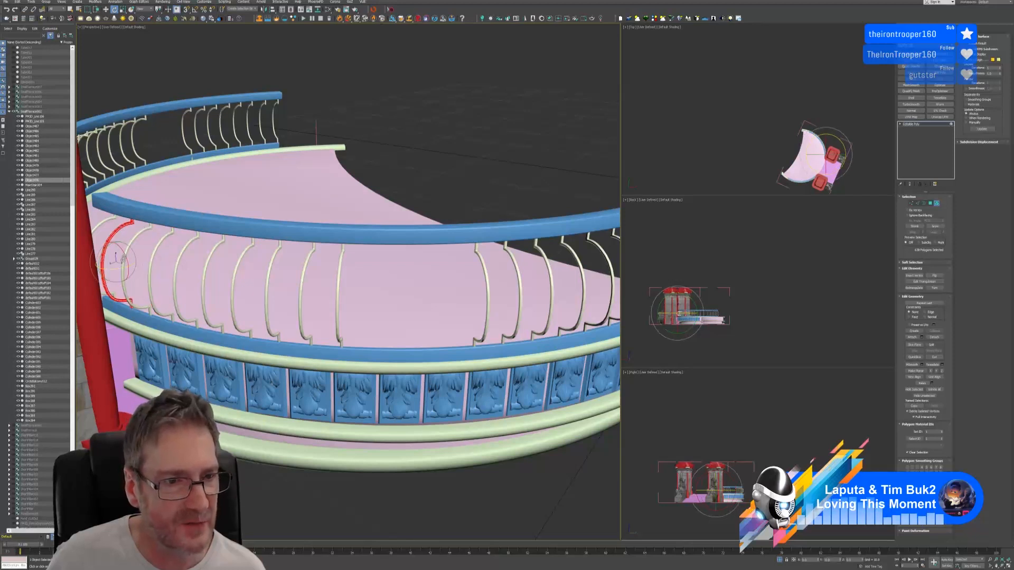
left_click_drag(112, 270, 115, 270)
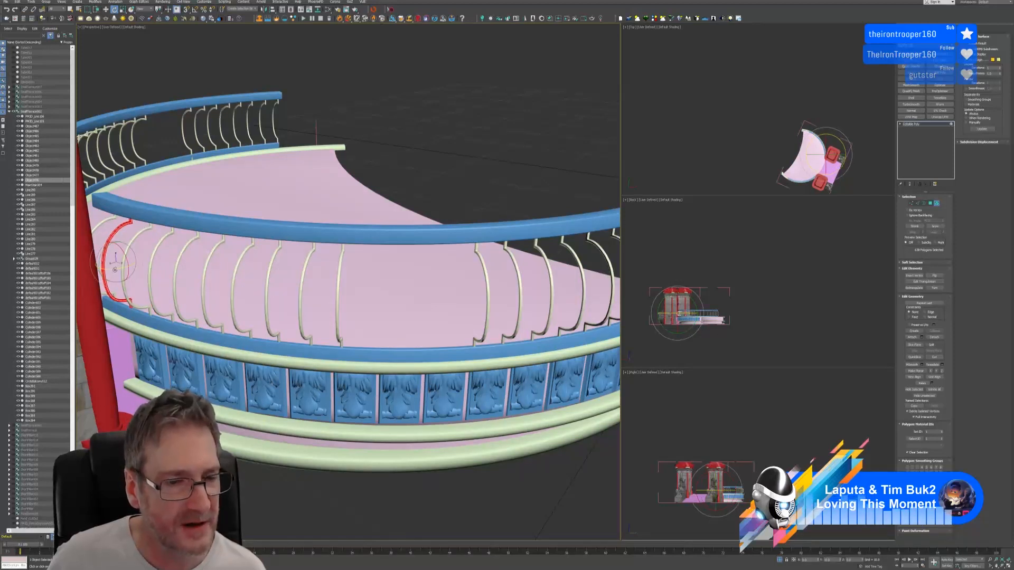
scroll(360, 277, "down", 4)
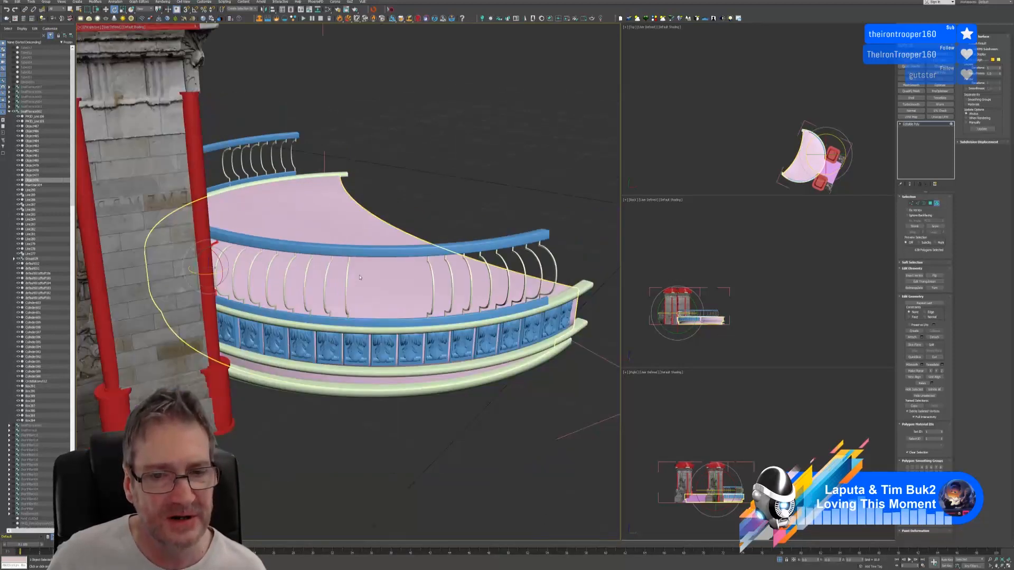
middle_click_drag(463, 181, 469, 164, "alt")
scroll(469, 164, "down", 3)
key("z")
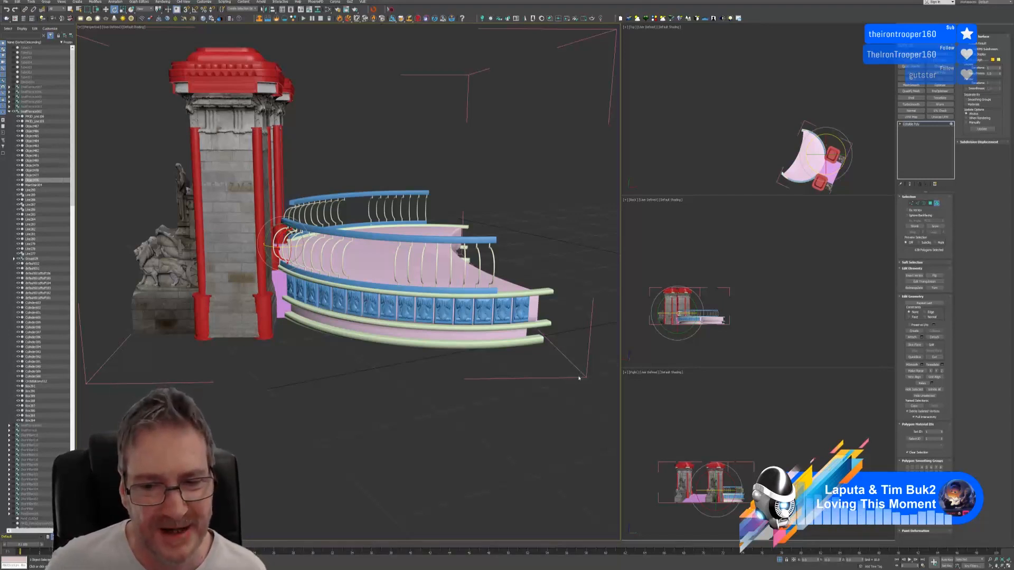
left_click(936, 203)
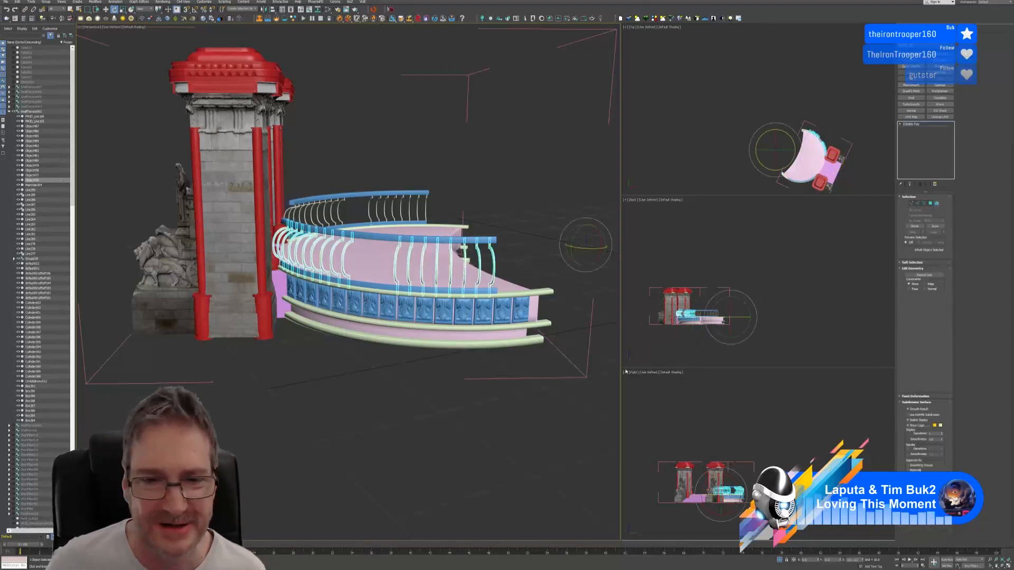
Close the open group containing the pillars and curved terrace, and end isolation to show the whole scene
left_click(560, 378)
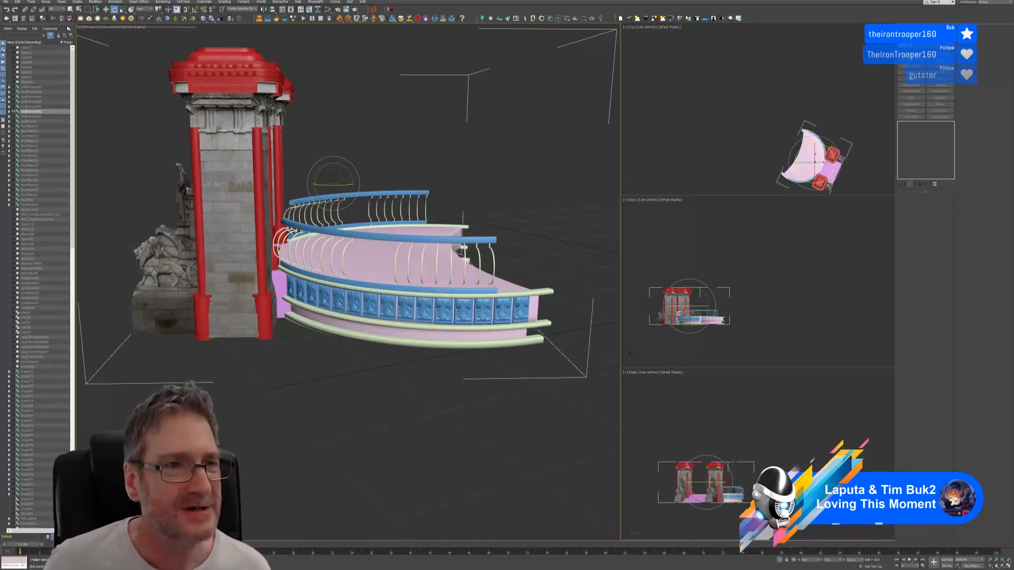
left_click(47, 3)
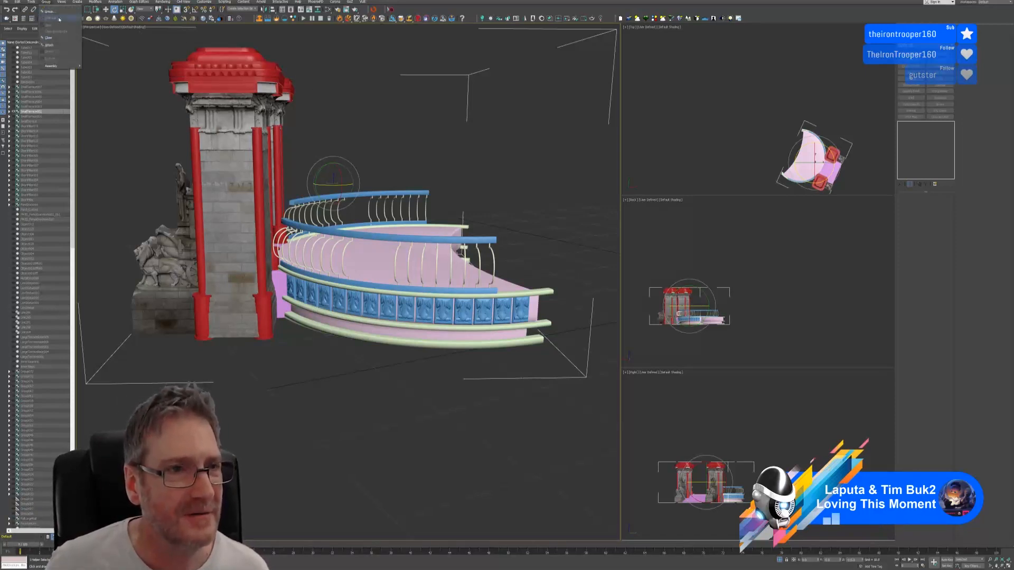
left_click(69, 42)
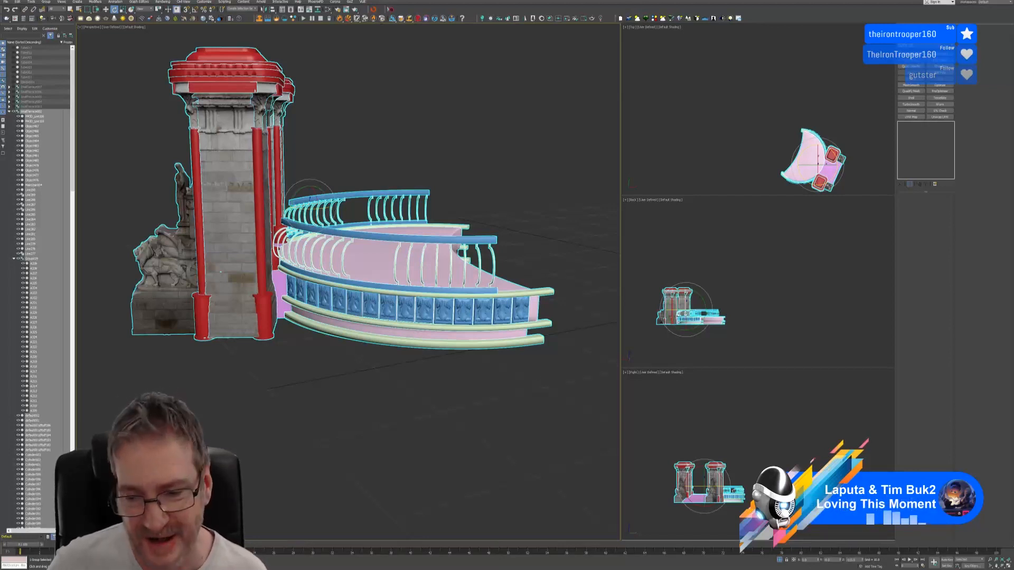
left_click(779, 560)
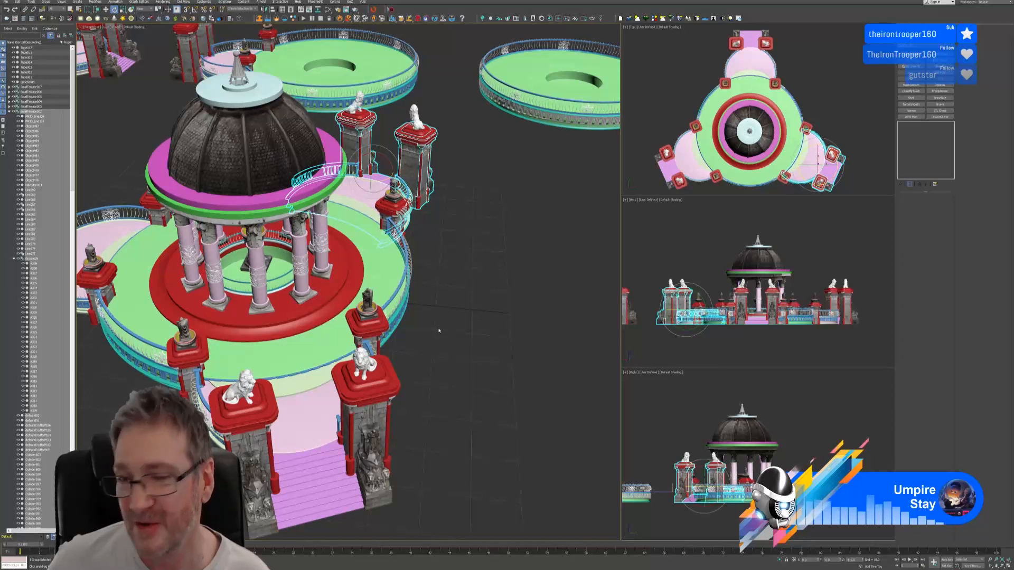
key("super")
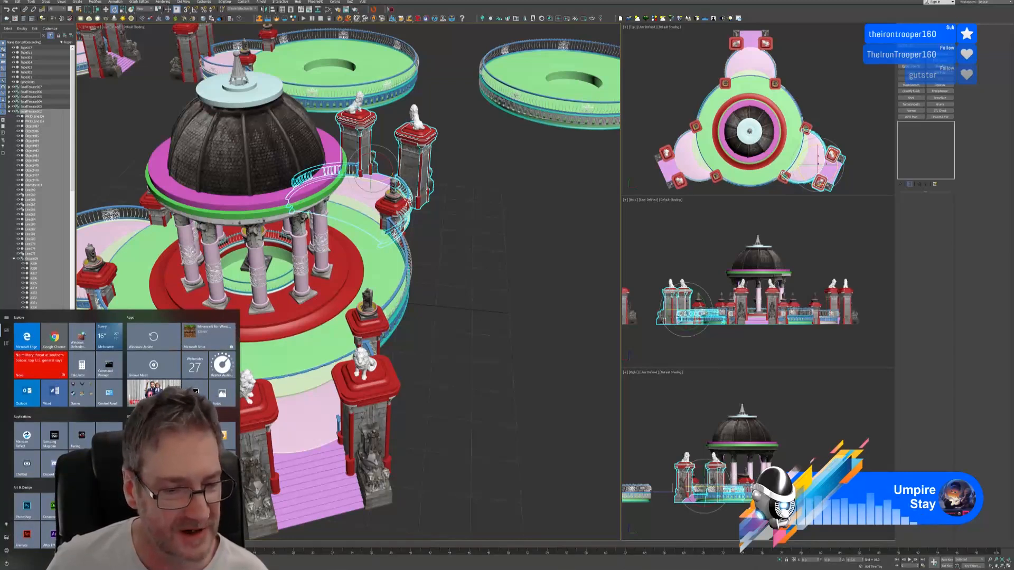
key("super")
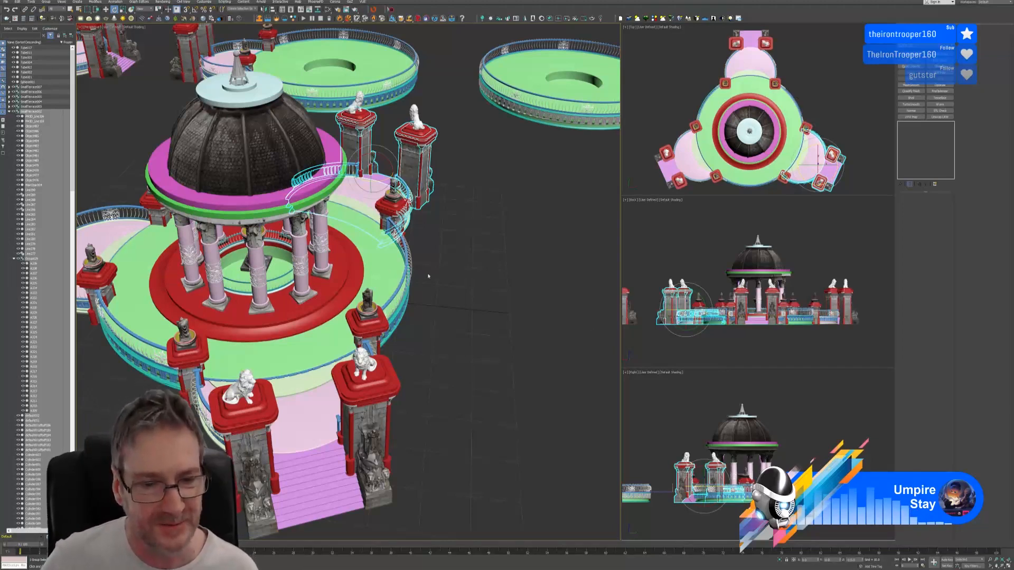
middle_click_drag(425, 278, 488, 250)
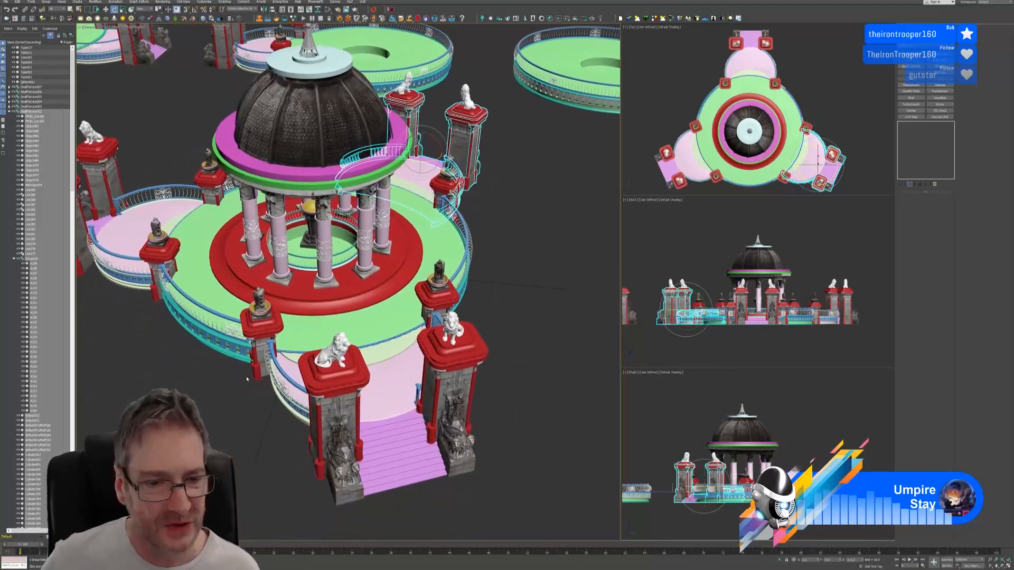
Select the ring-shaped group of lower balustrade panels around the main round terrace and isolate it
left_click(244, 349)
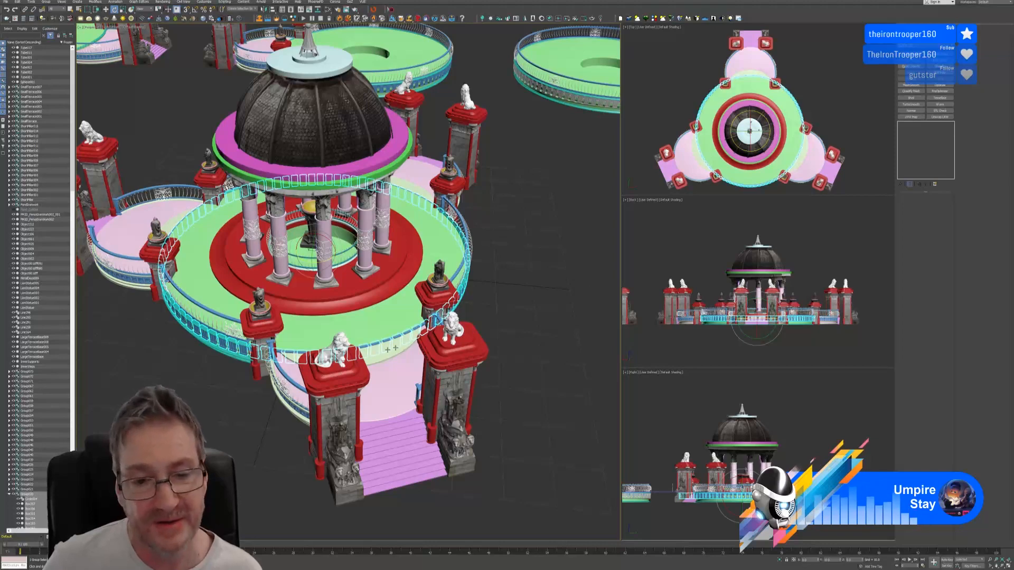
scroll(387, 349, "up", 2)
middle_click_drag(385, 349, 201, 280, "alt")
left_click_drag(201, 280, 287, 303)
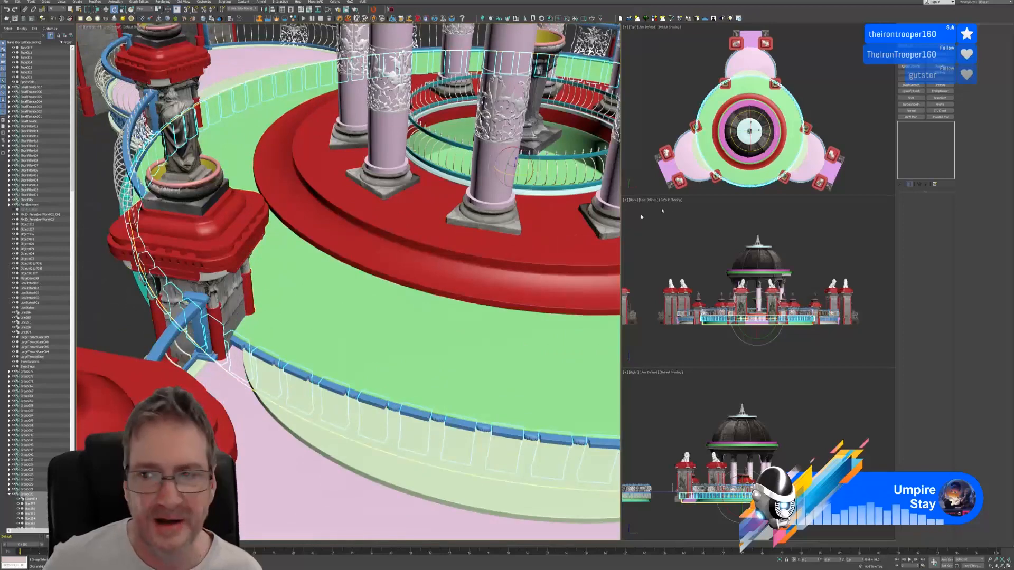
left_click(781, 561)
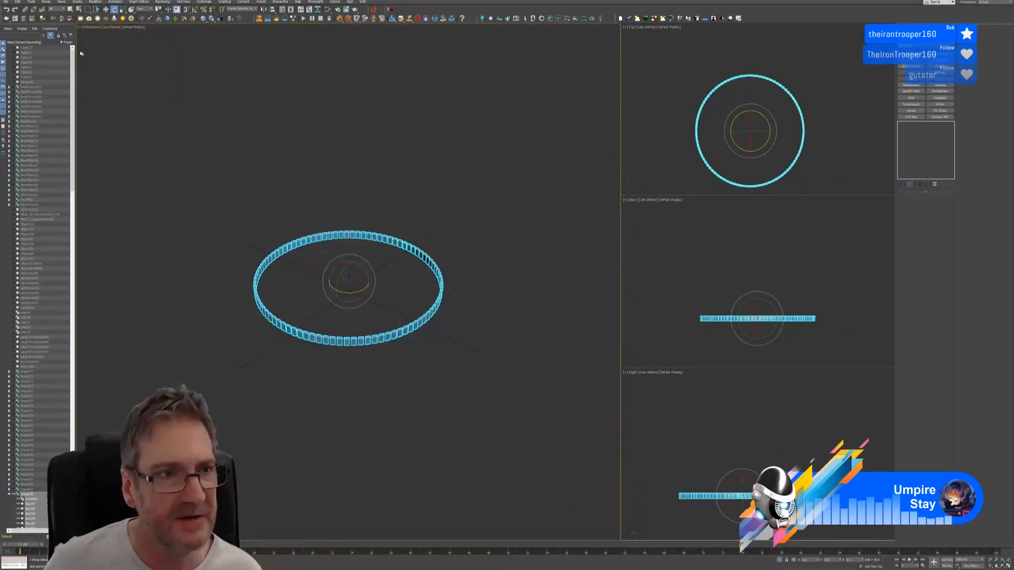
Ungroup the isolated ring of balustrade panels, group its pieces again under the default name, and end isolation
left_click(46, 2)
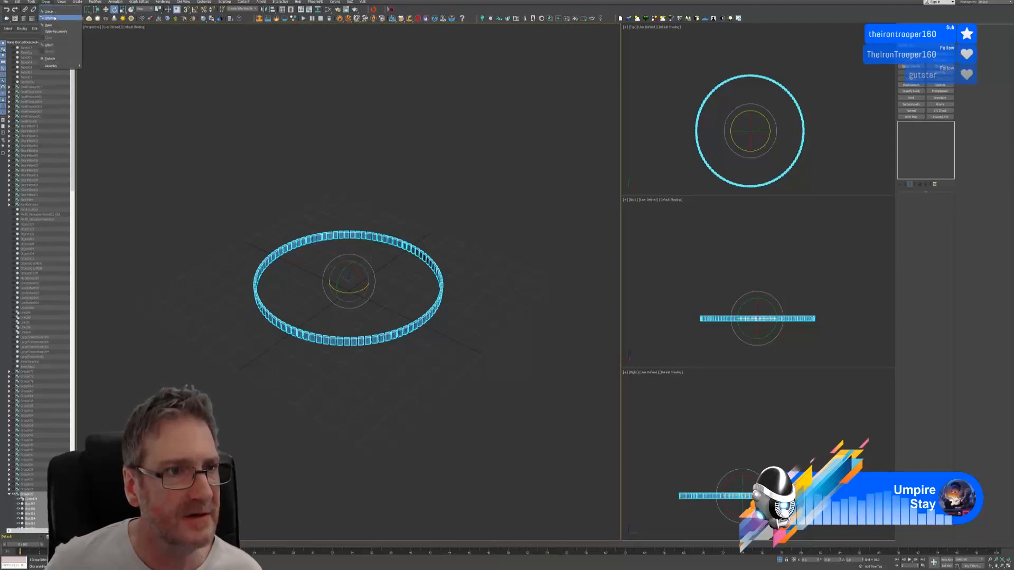
left_click(55, 19)
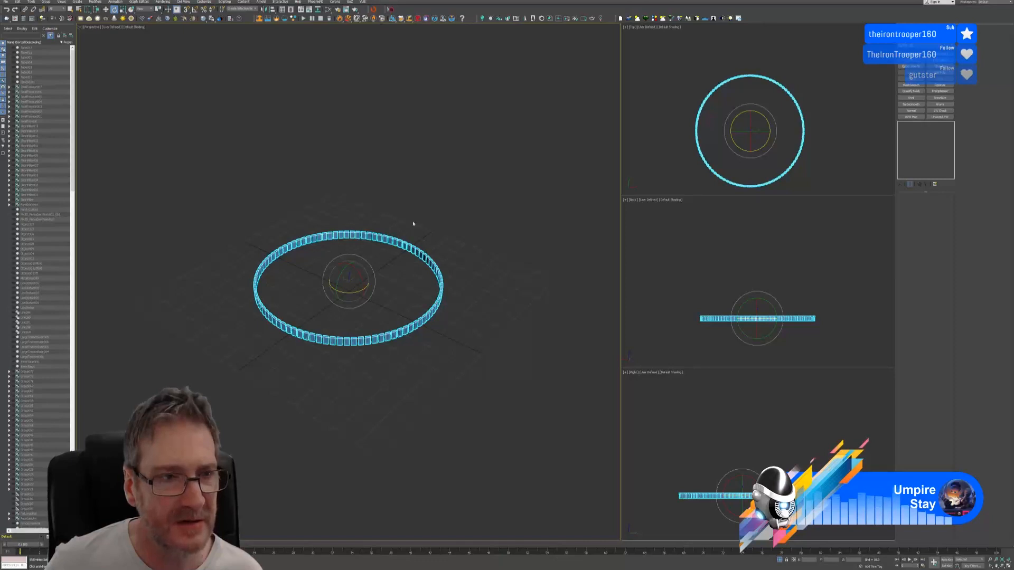
left_click(46, 1)
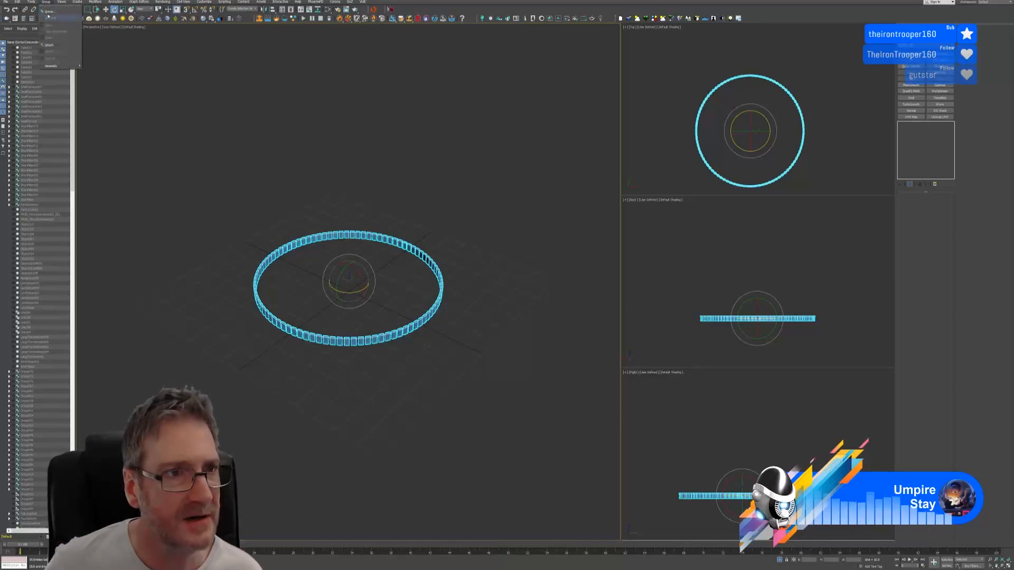
left_click(48, 11)
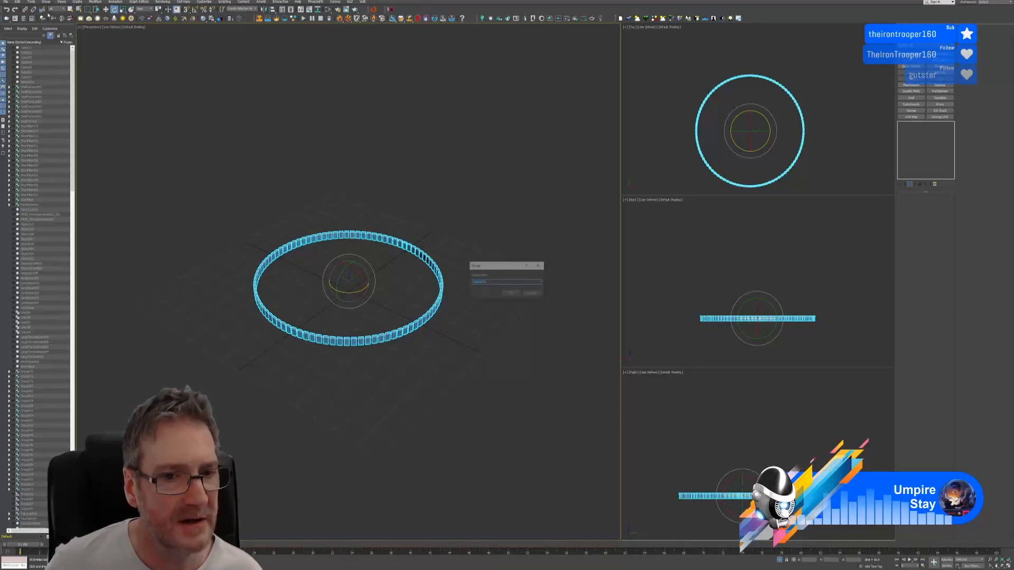
left_click(510, 294)
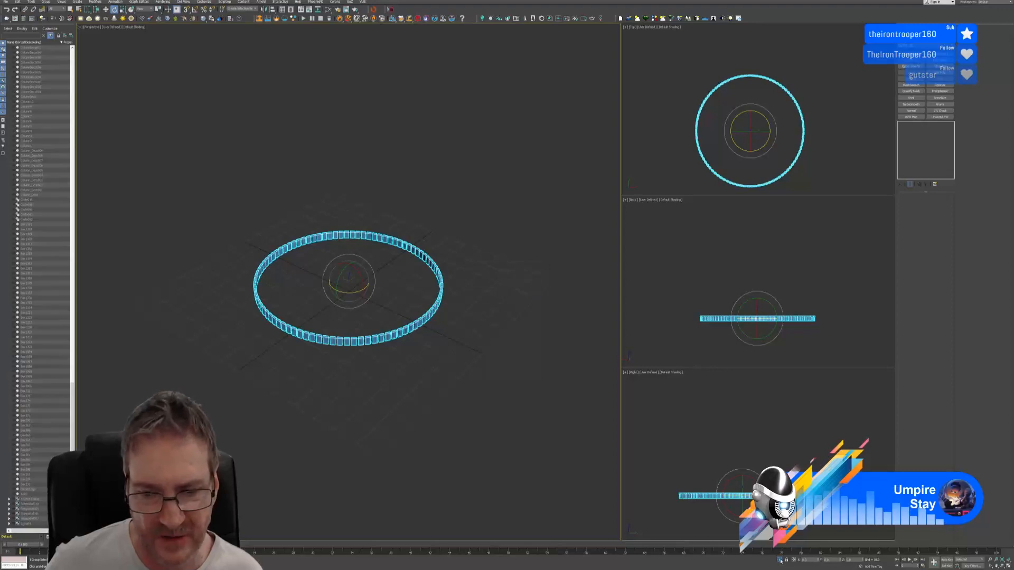
left_click(781, 561)
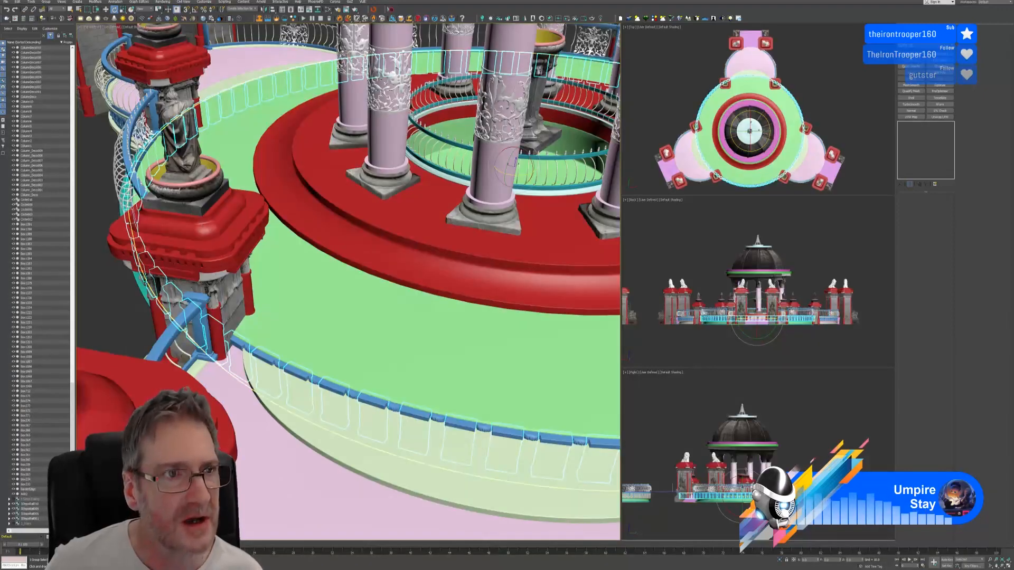
Open the panel ring's group and delete the balustrade panel embedded in the side of the statue pillar
middle_click_drag(147, 207, 209, 208, "alt")
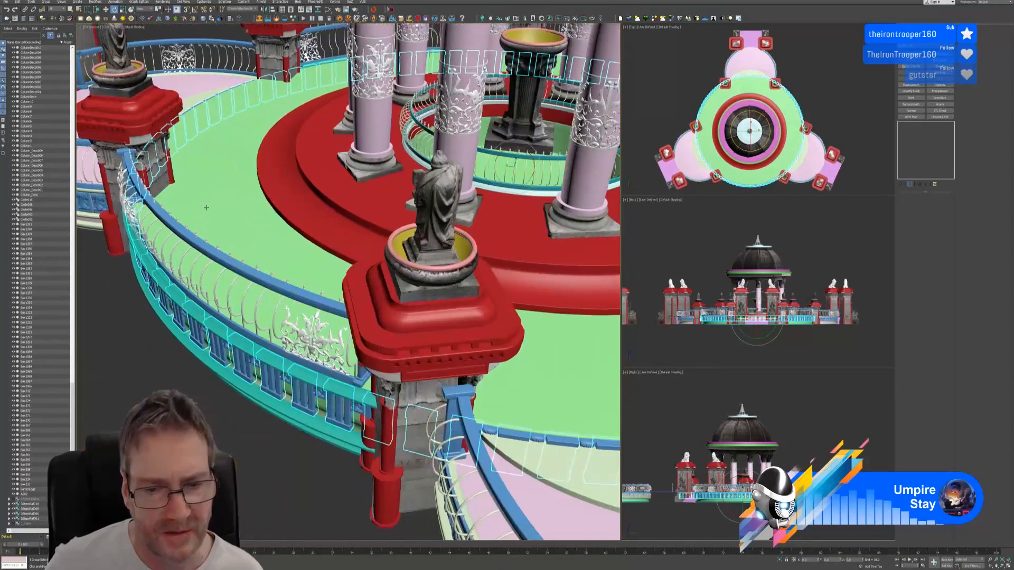
middle_click_drag(331, 255, 339, 185)
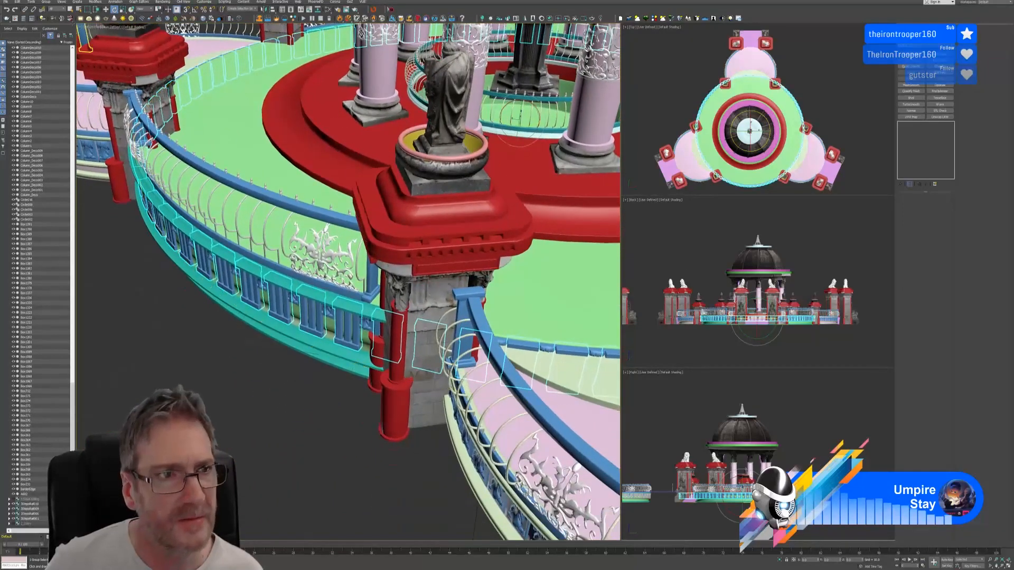
middle_click_drag(469, 267, 410, 248, "alt")
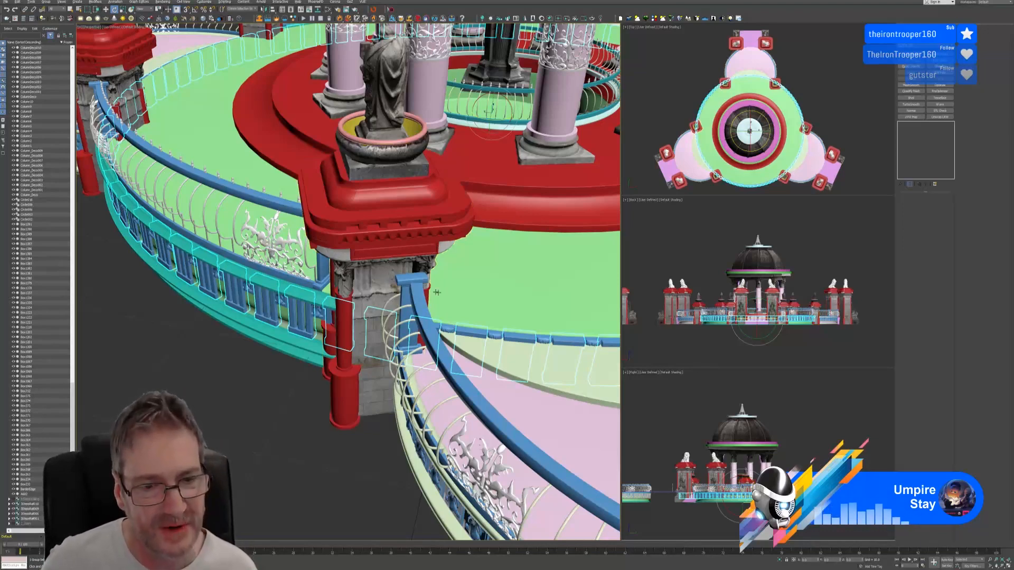
middle_click_drag(475, 277, 104, 41, "alt")
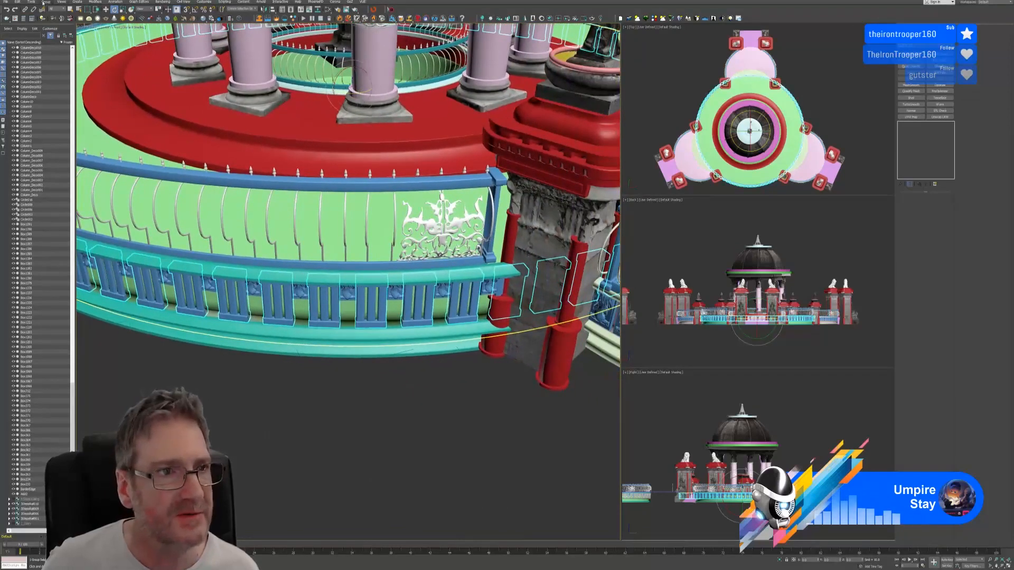
left_click(52, 25)
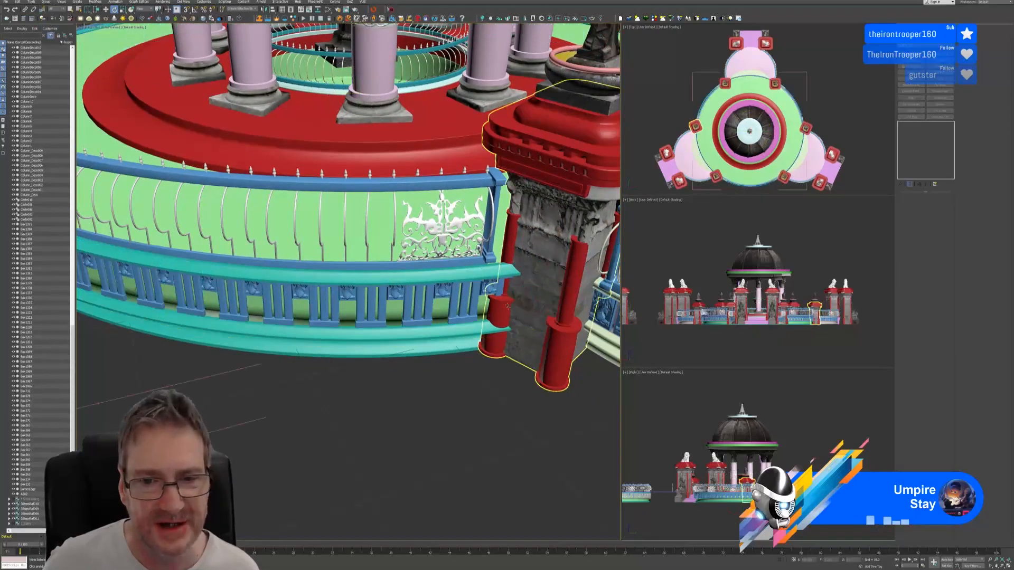
left_click(502, 285)
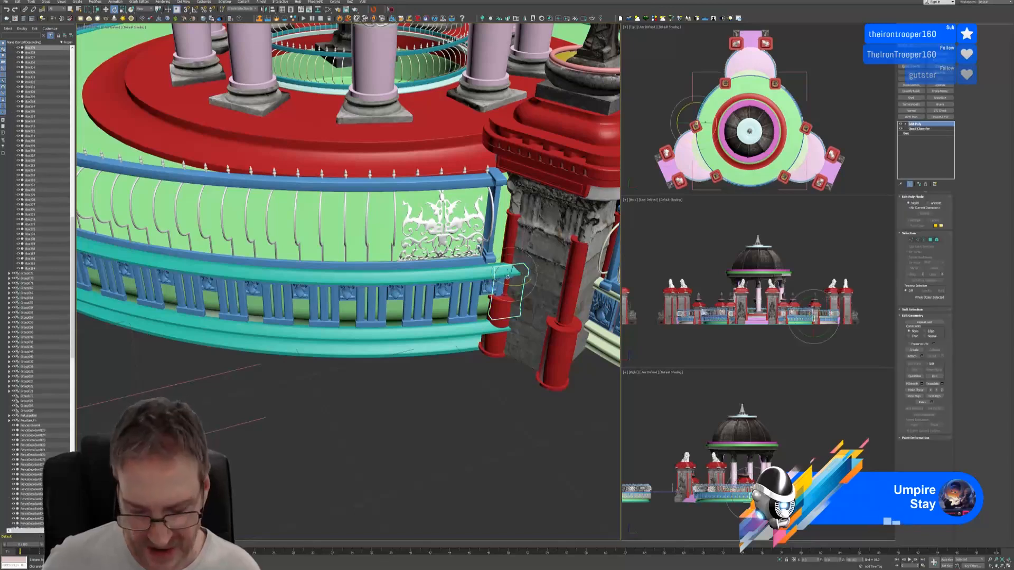
key("Delete")
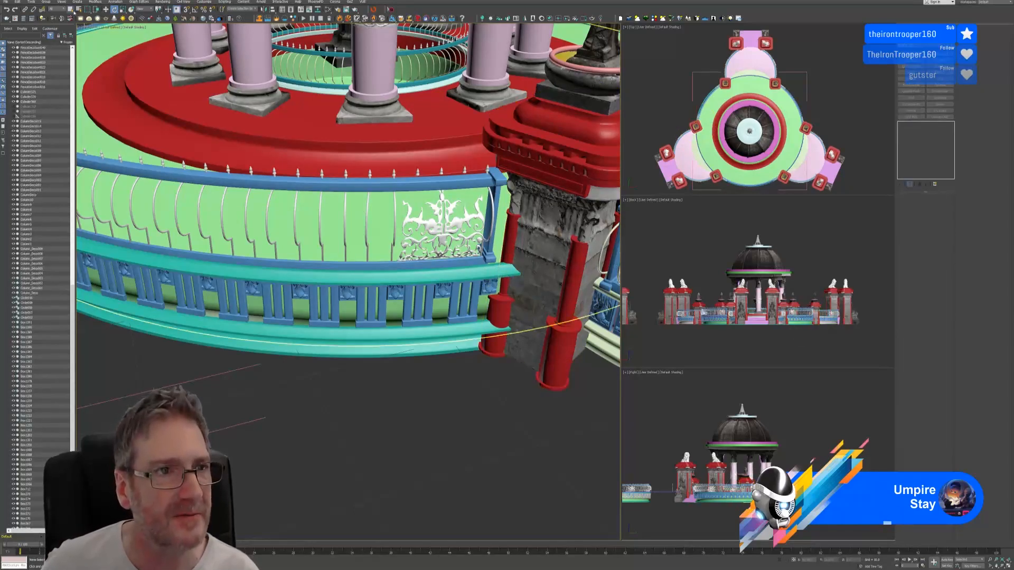
Switch to the plain selection tool and delete the first four panels across the pink terrace's opening, starting beside the near statue pillar
left_click(71, 9)
middle_click_drag(484, 189, 80, 251)
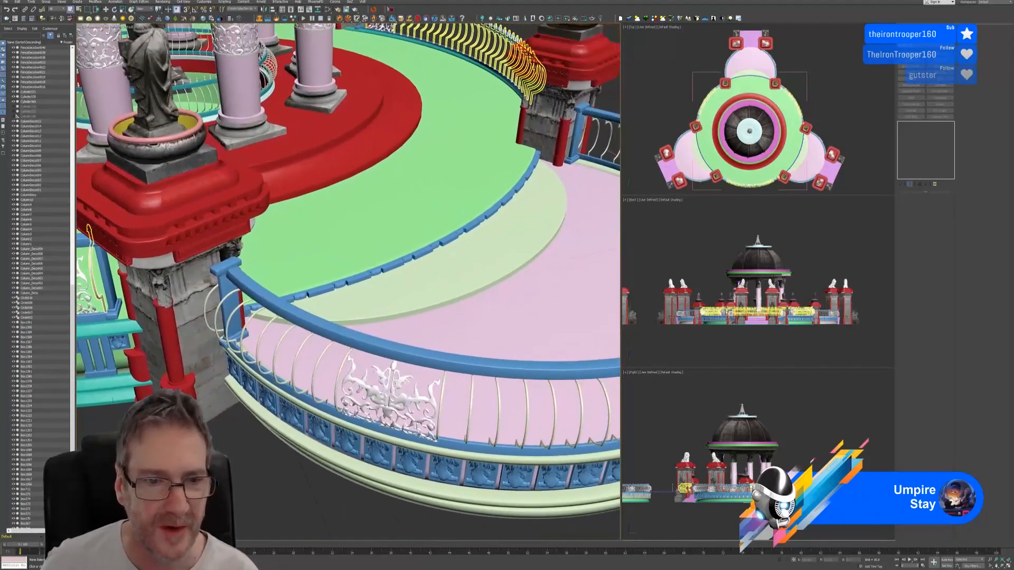
left_click(290, 300)
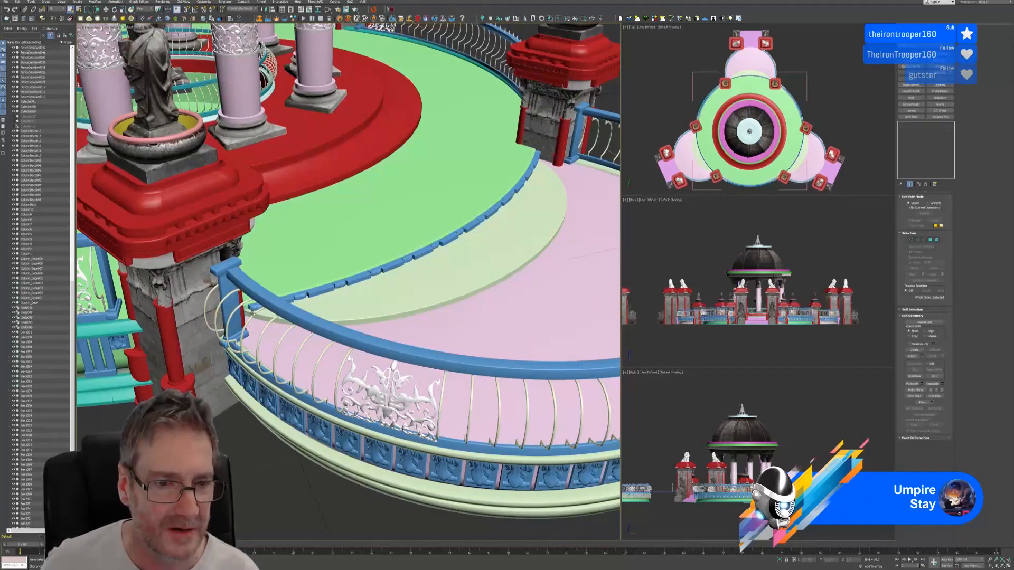
key("Delete")
left_click(322, 291)
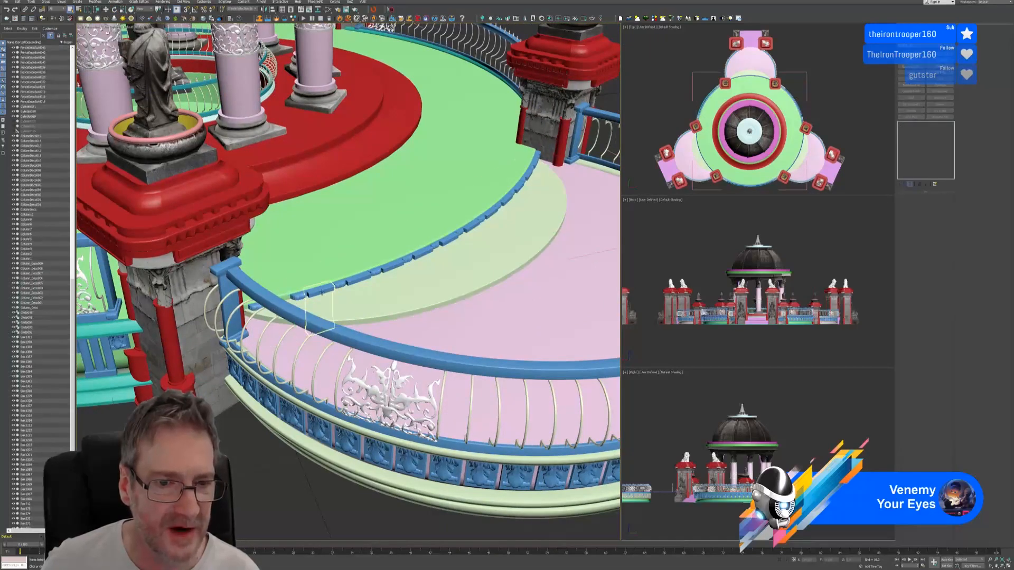
key("Delete")
left_click(364, 276)
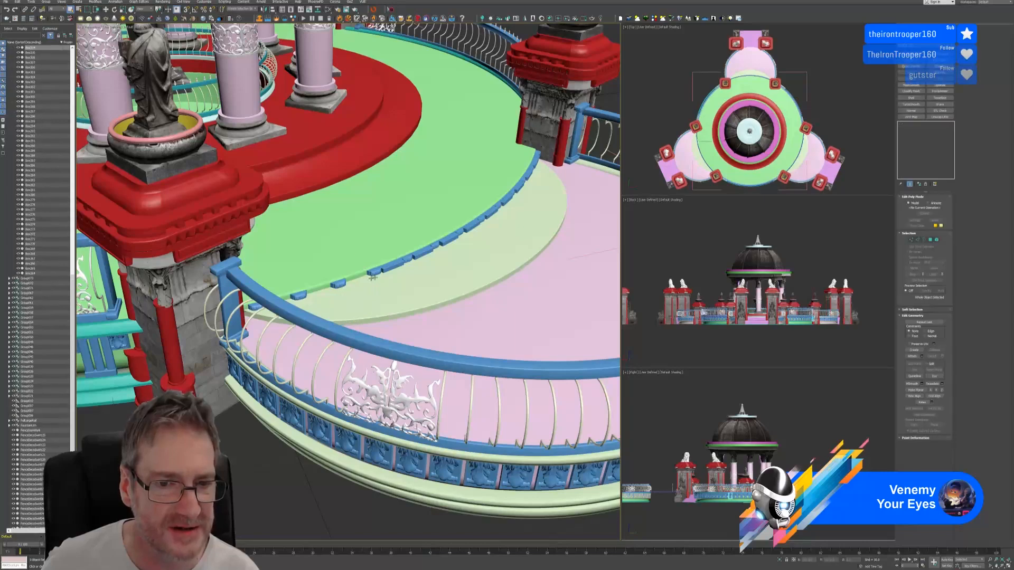
key("Delete")
left_click(392, 265)
key("Delete")
Delete the next six panels one by one along the same opening, working towards the far statue pillar
left_click(421, 253)
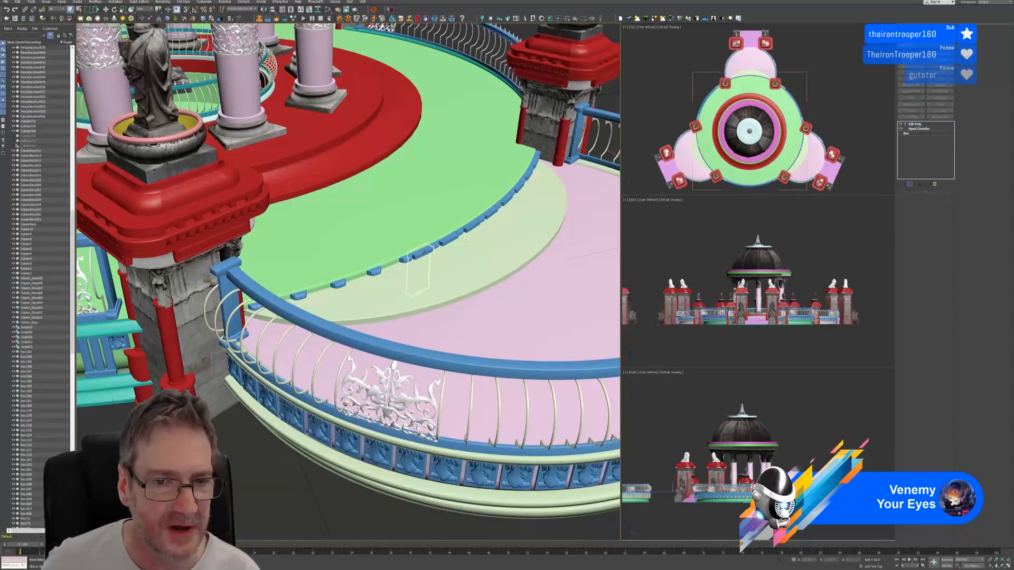
key("Delete")
left_click(449, 240)
key("Delete")
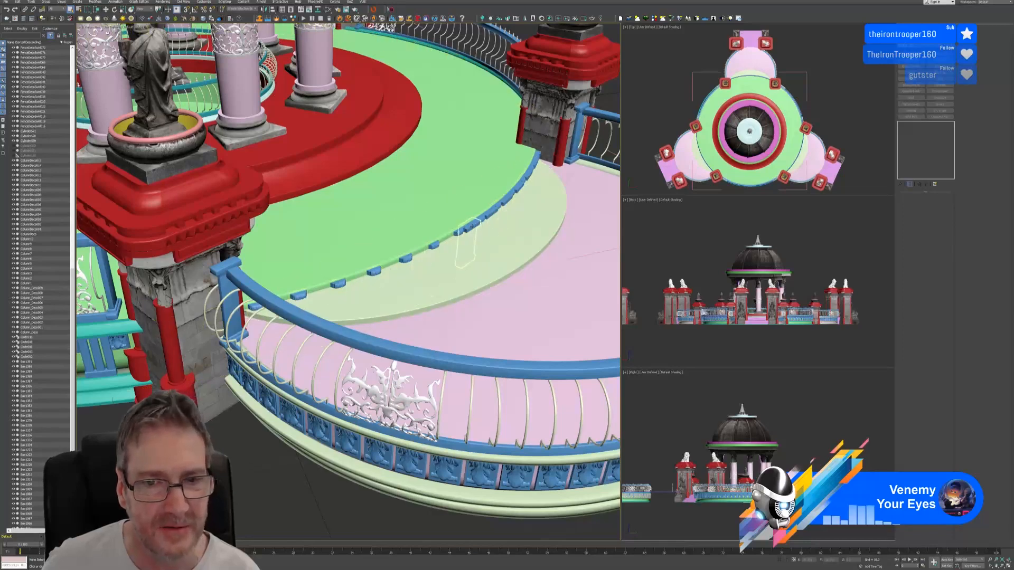
left_click(473, 228)
key("Delete")
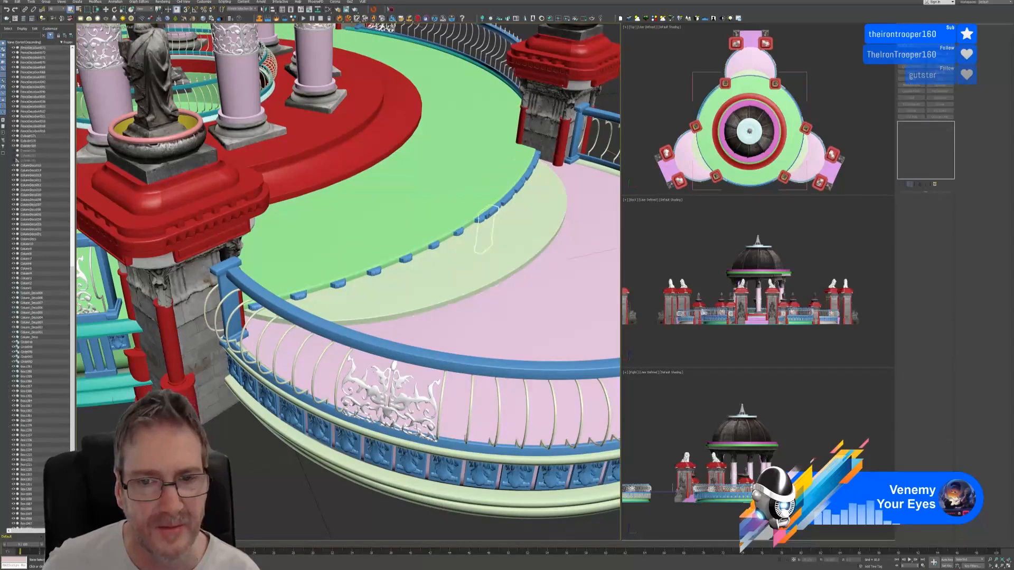
left_click(492, 214)
key("Delete")
left_click(499, 217)
key("Delete")
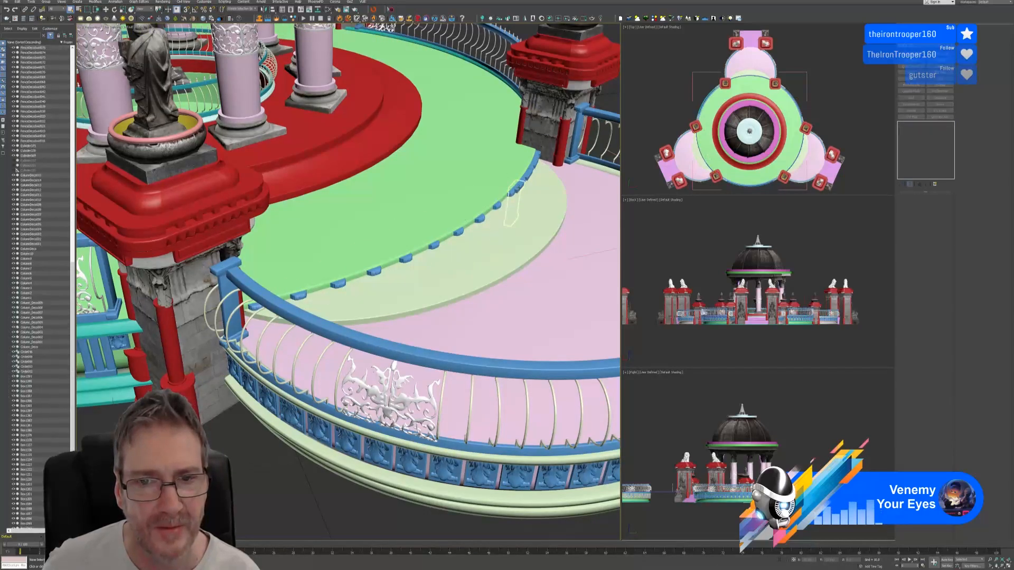
left_click(518, 197)
key("Delete")
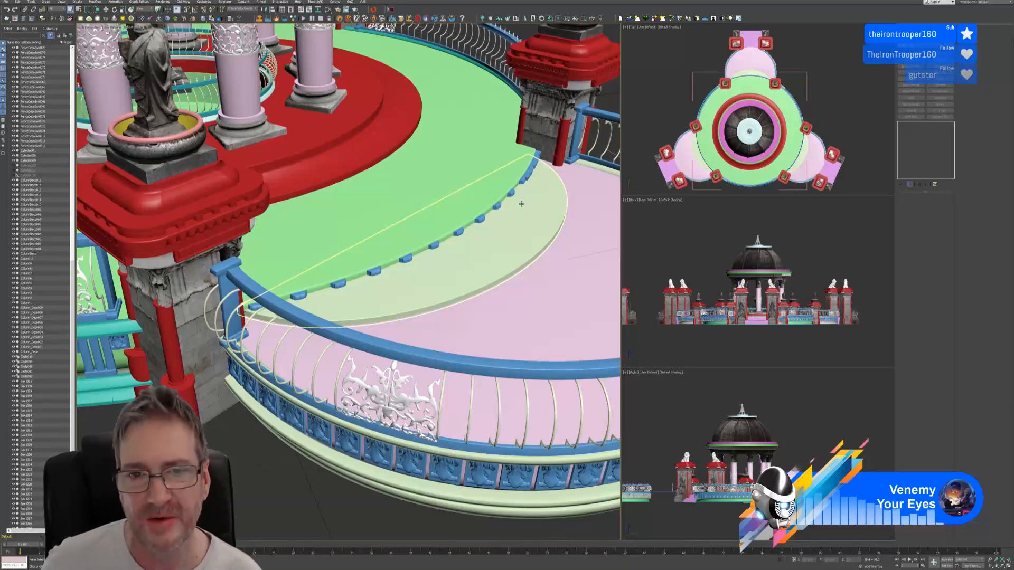
Delete the last three panels of the opening, up to the far statue pillar
middle_click_drag(522, 202, 440, 277, "alt")
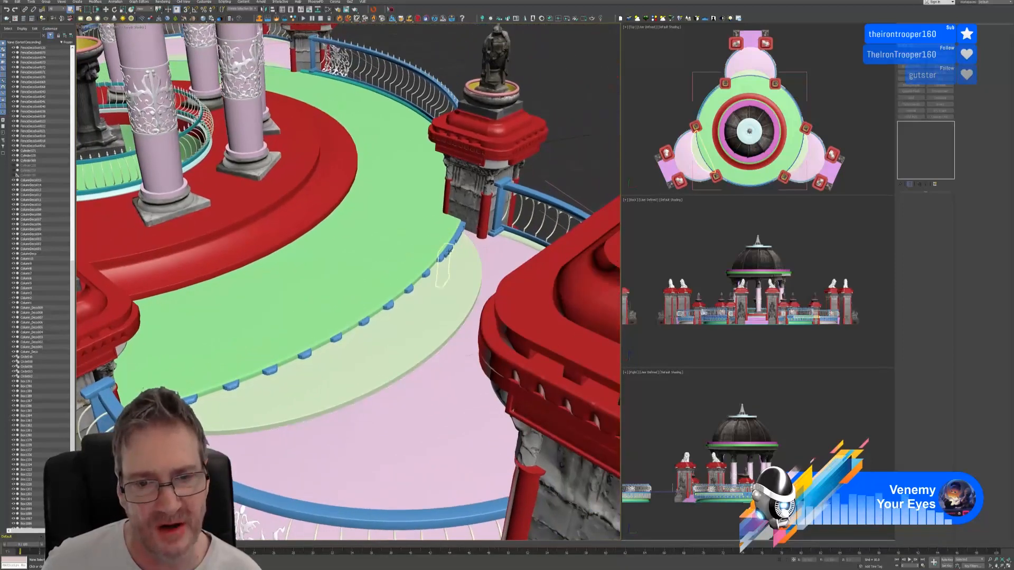
left_click(449, 253)
key("Delete")
left_click(457, 240)
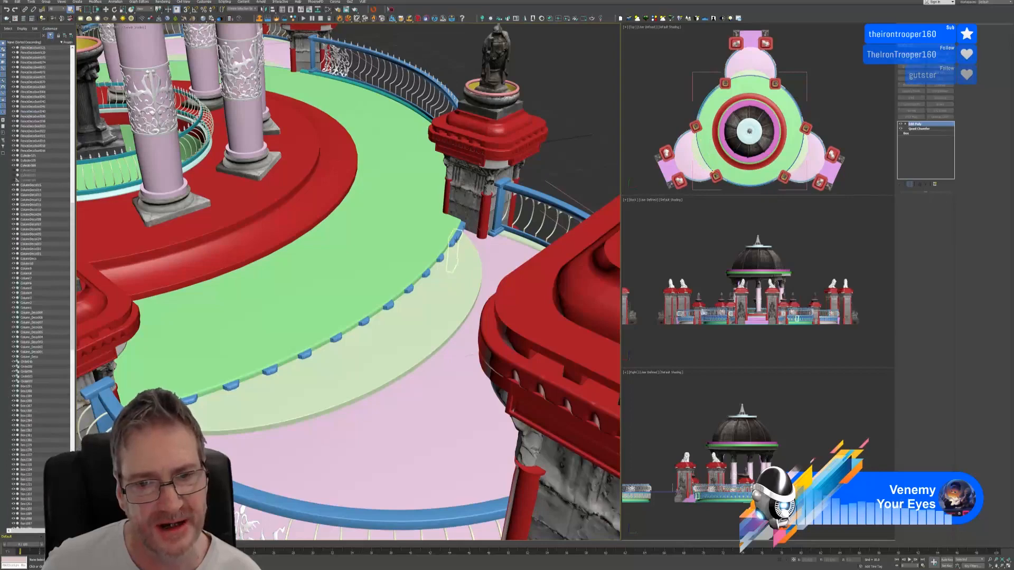
key("Delete")
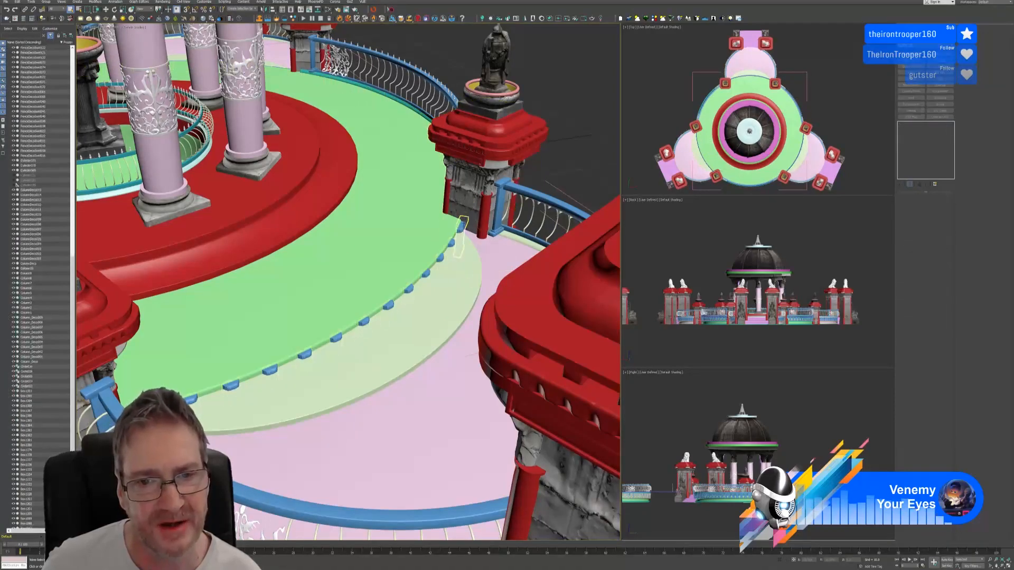
left_click(463, 225)
key("Delete")
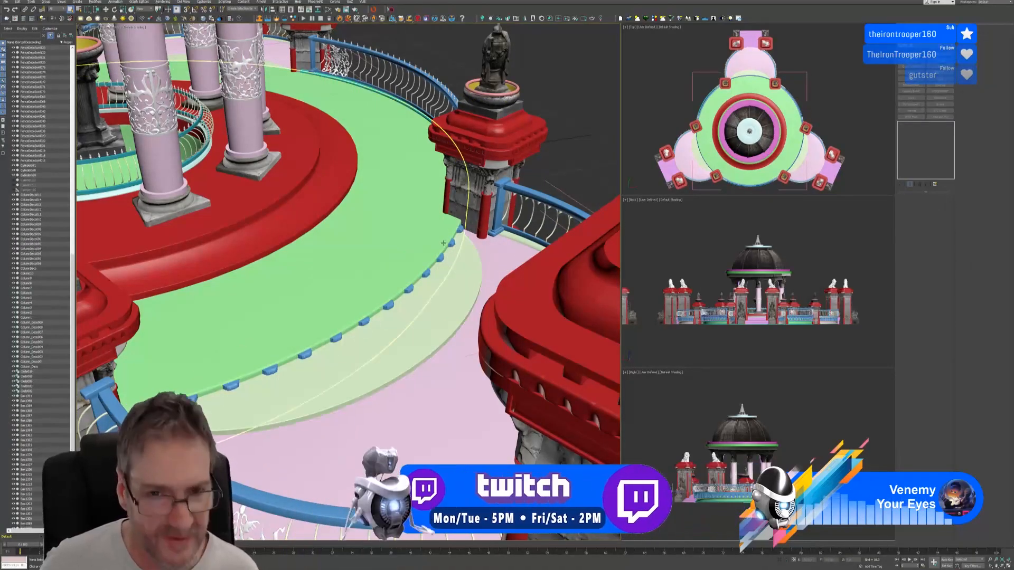
Examine the main terrace's balustrade and the cleared opening around the statue pillars from several distances and angles
middle_click_drag(444, 247, 436, 243, "alt")
middle_click_drag(227, 251, 302, 222)
scroll(290, 235, "down", 3)
scroll(301, 243, "down", 3)
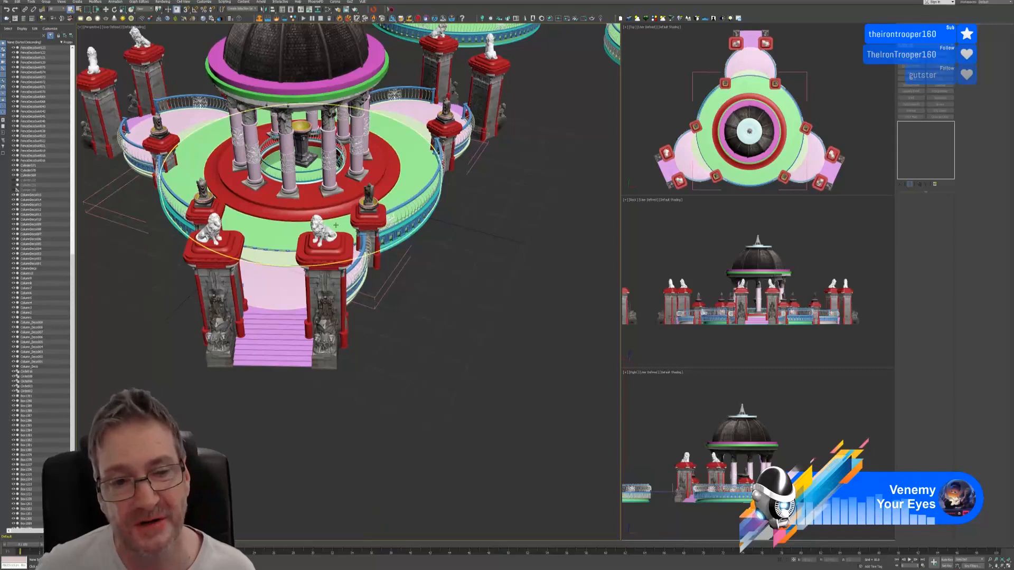
scroll(465, 278, "up", 6)
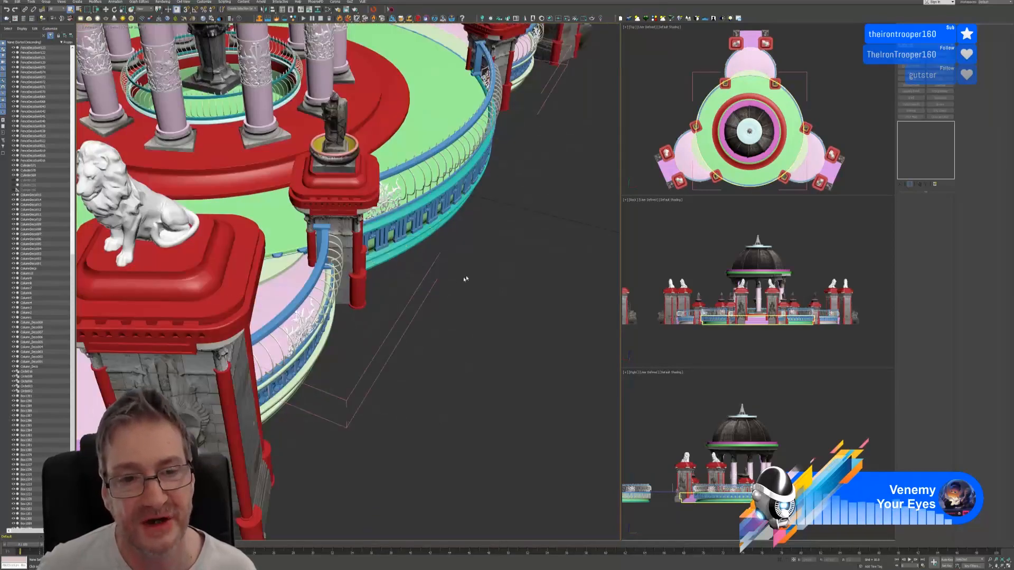
scroll(465, 275, "up", 3)
middle_click_drag(342, 238, 364, 246)
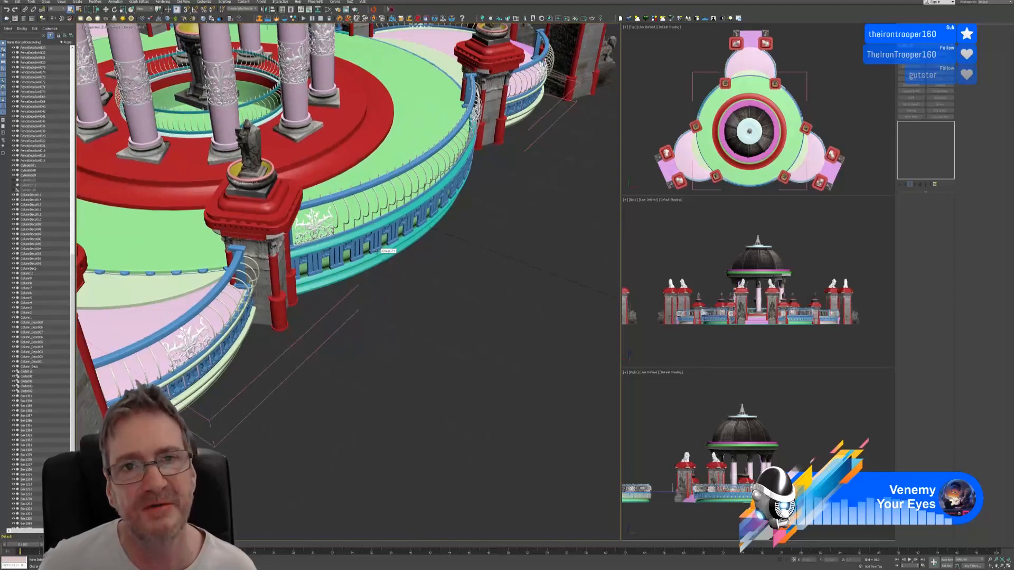
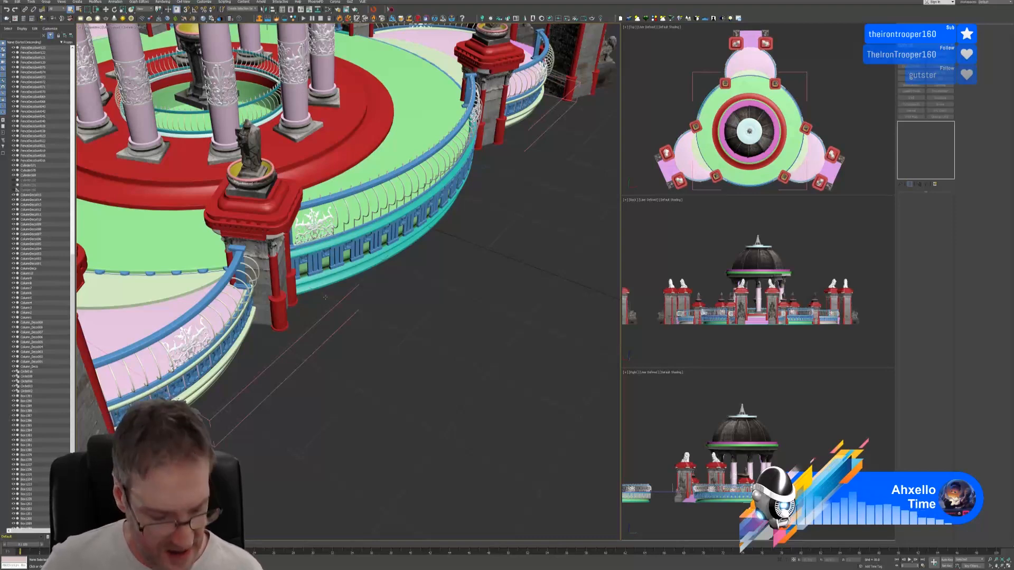
middle_click_drag(340, 303, 315, 251, "alt")
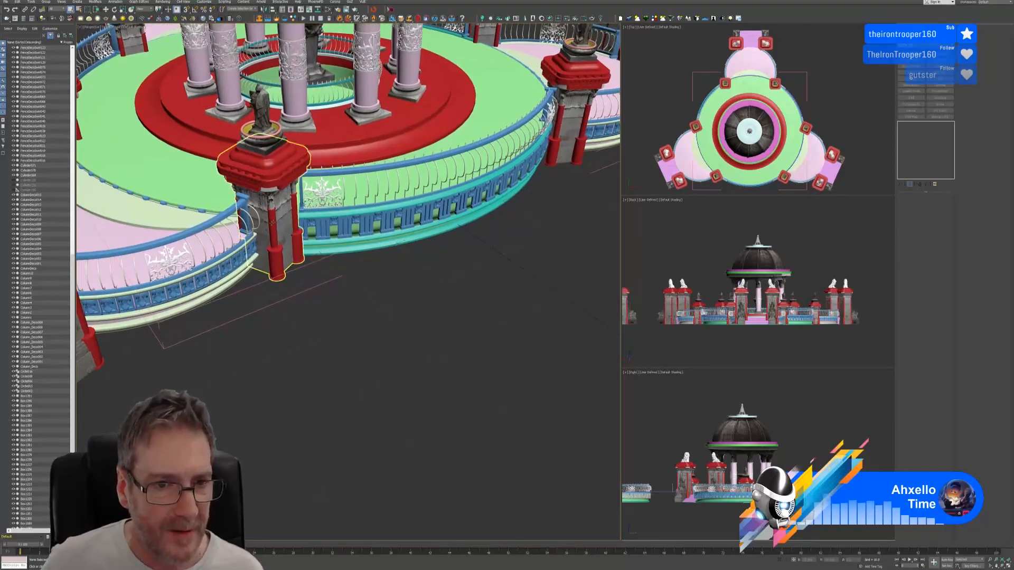
mouse_move(304, 313)
middle_mouse_down("alt")
mouse_move(306, 304)
mouse_move(308, 315)
middle_mouse_up("alt")
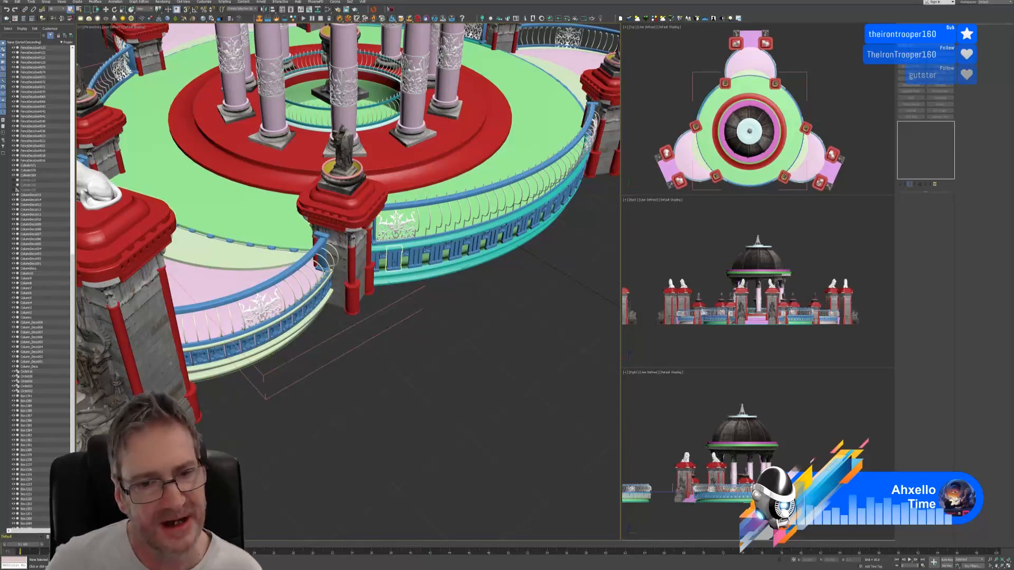
Close the open group of the main terrace's balustrade panels
left_click(396, 259)
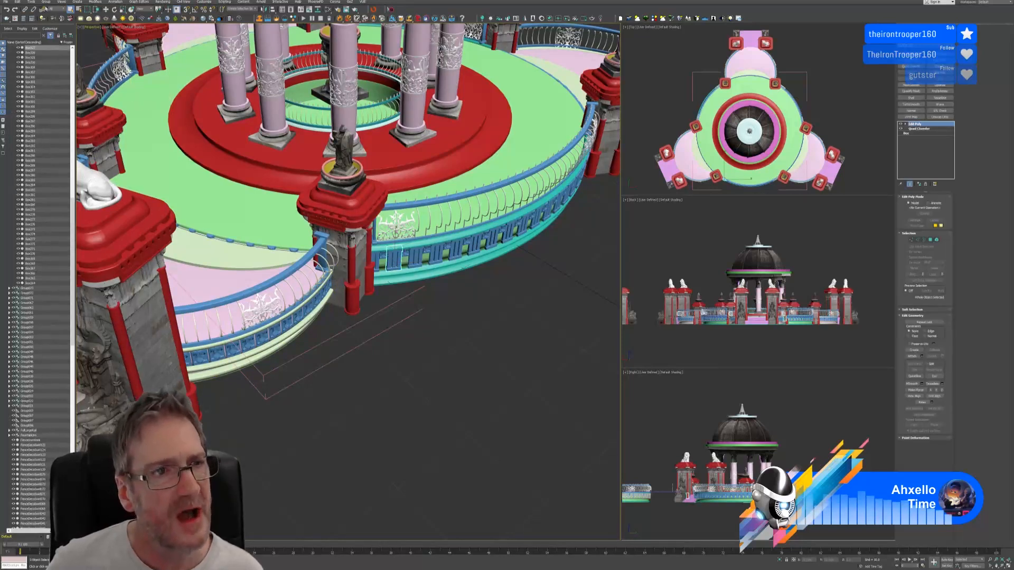
left_click(45, 2)
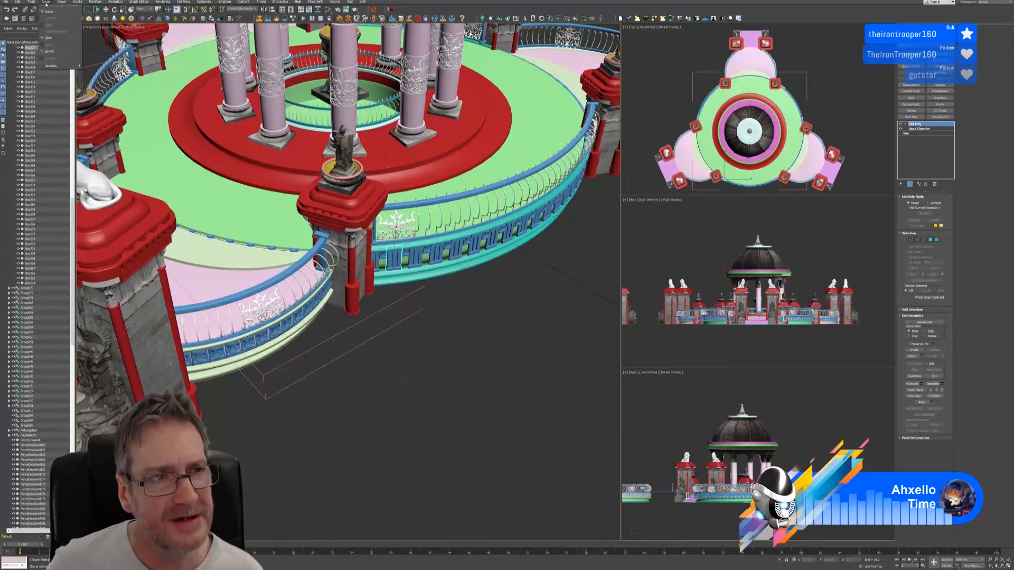
left_click(58, 38)
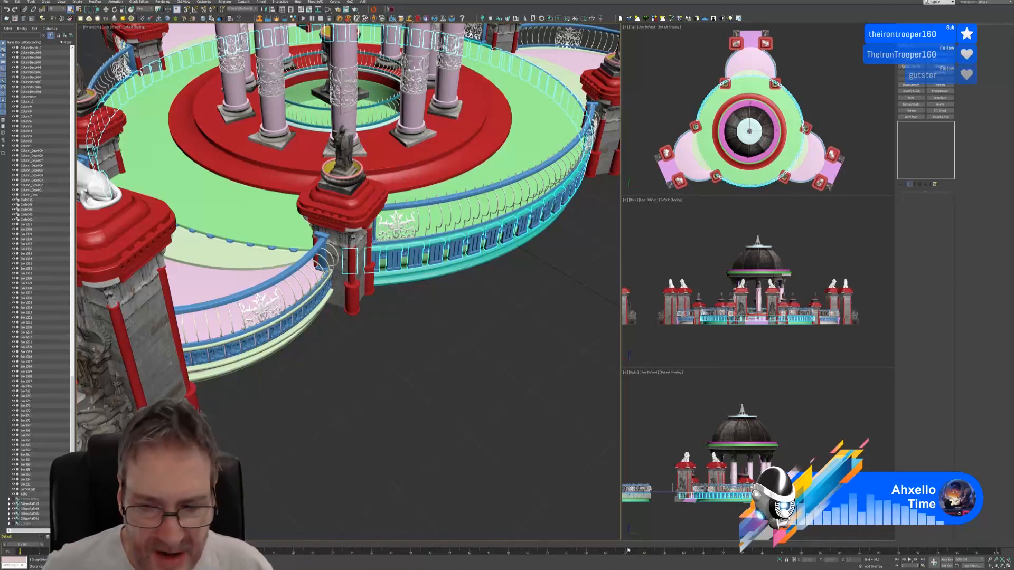
Isolate the panel ring, delete the end panel on the longer run's side of the gap, and close the group outside isolation
key("alt+q")
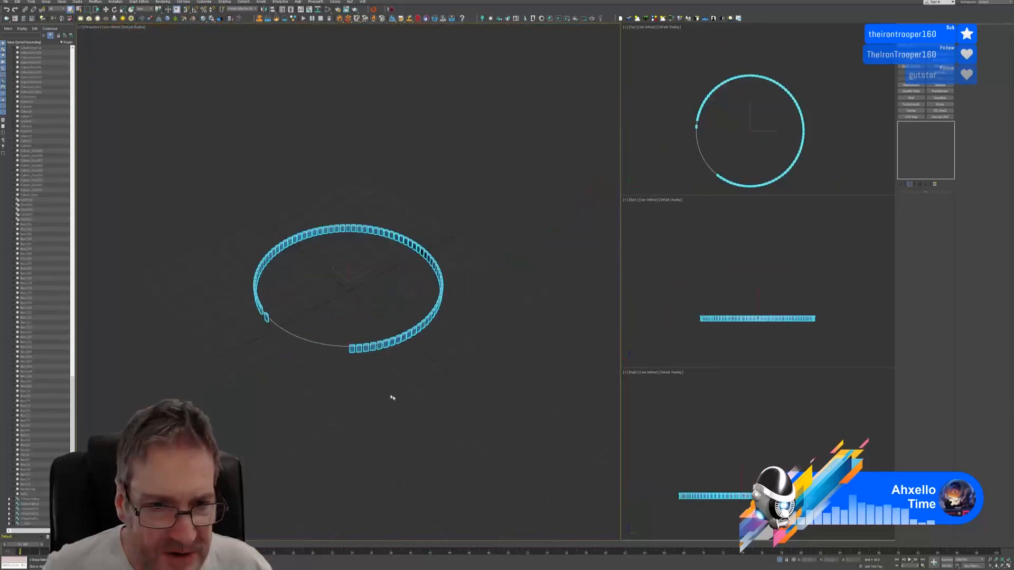
left_click(44, 3)
left_click(56, 24)
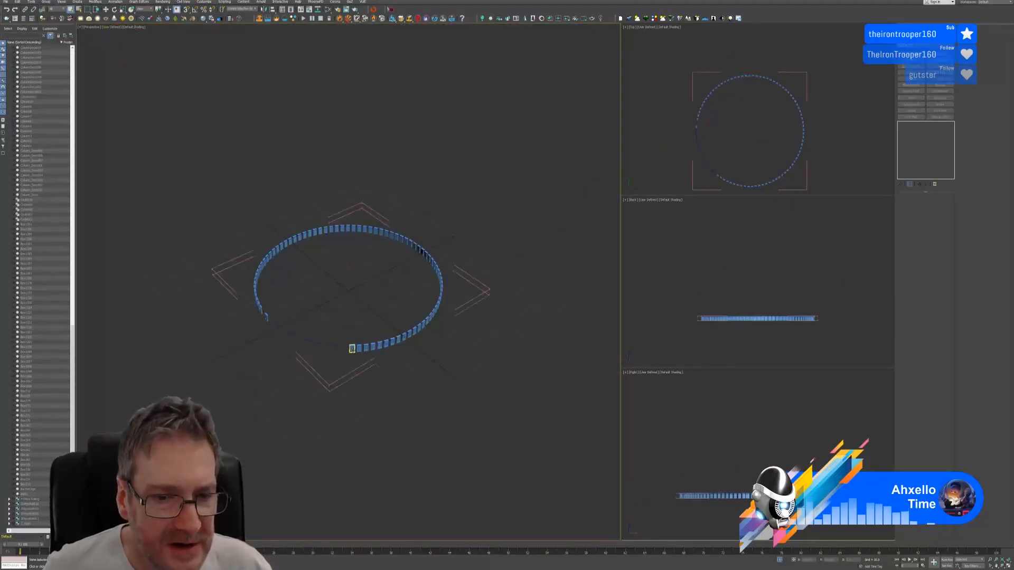
key("Delete")
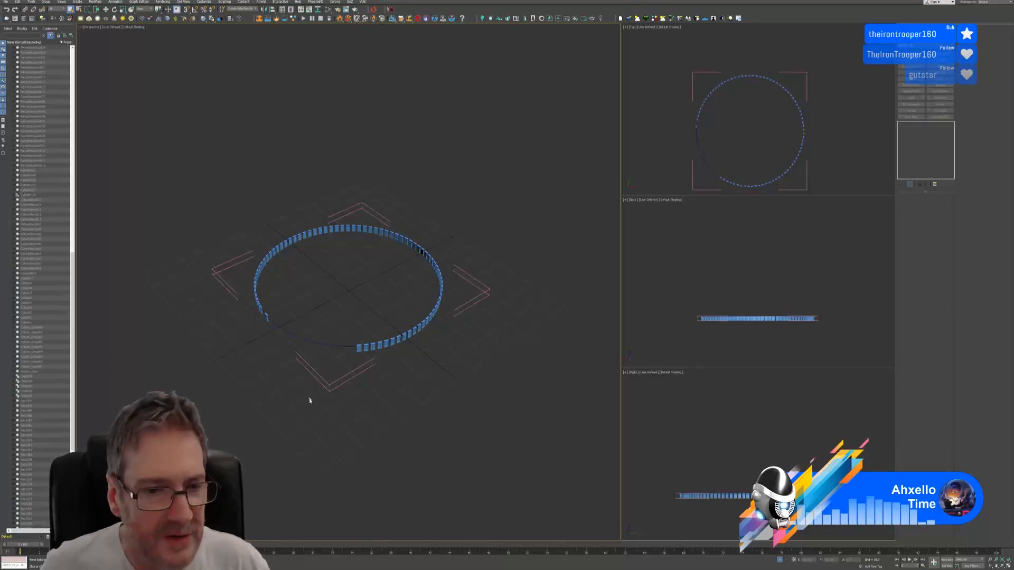
left_click(294, 347)
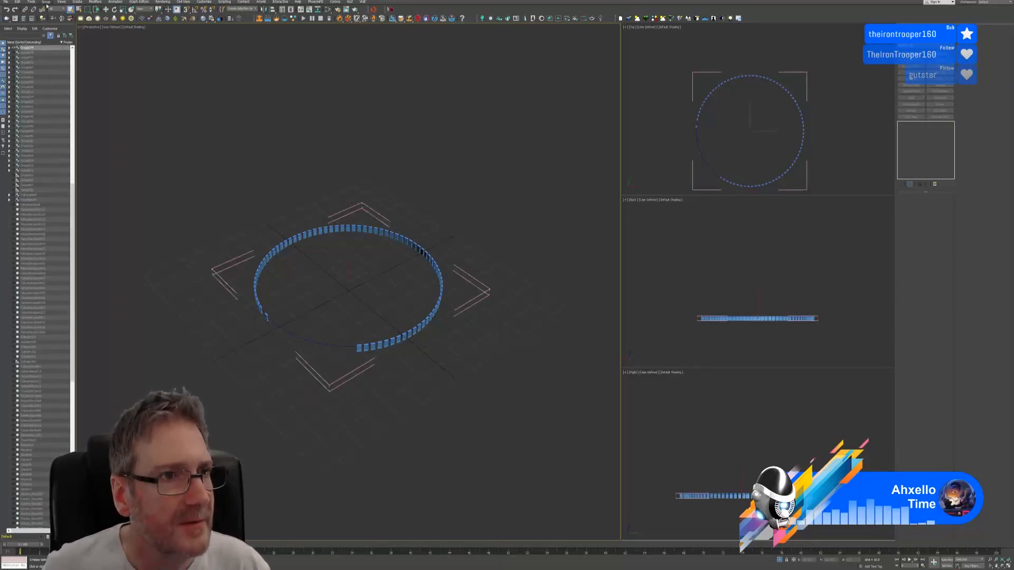
left_click(46, 3)
left_click(58, 41)
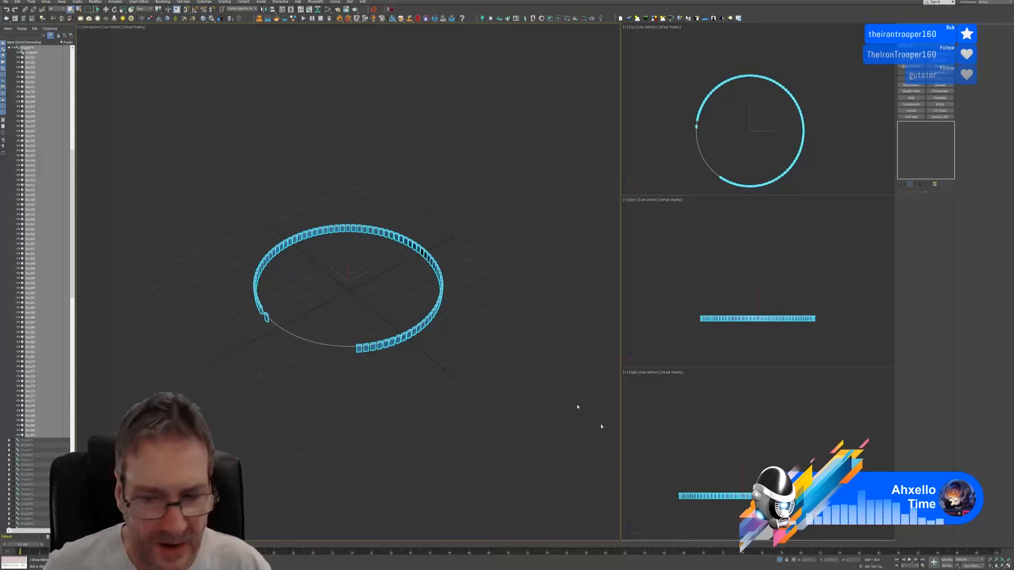
left_click(778, 559)
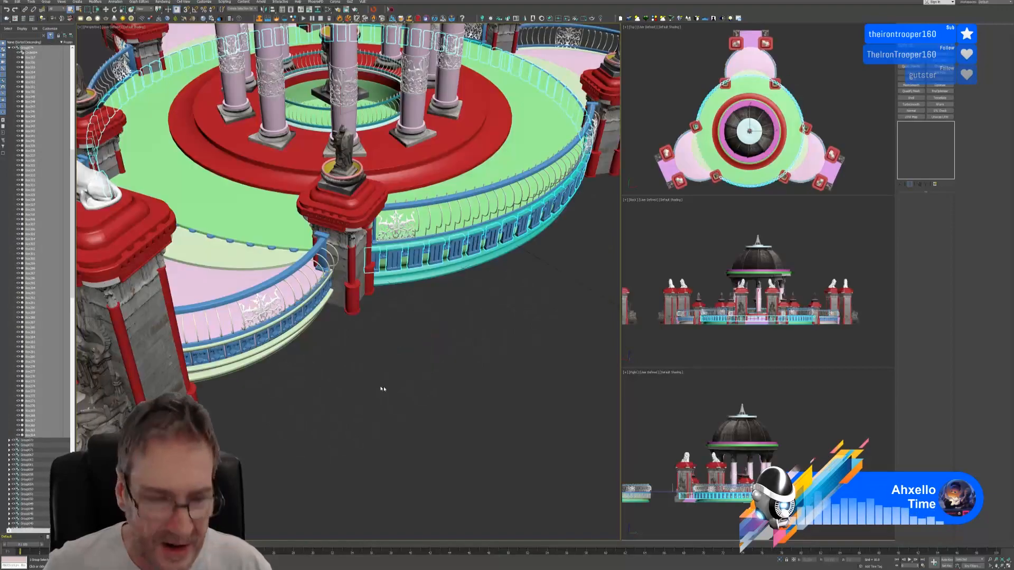
Isolate the panel ring again, open its group and delete the lone panel standing apart at the gap
middle_click_drag(325, 369, 393, 303, "alt")
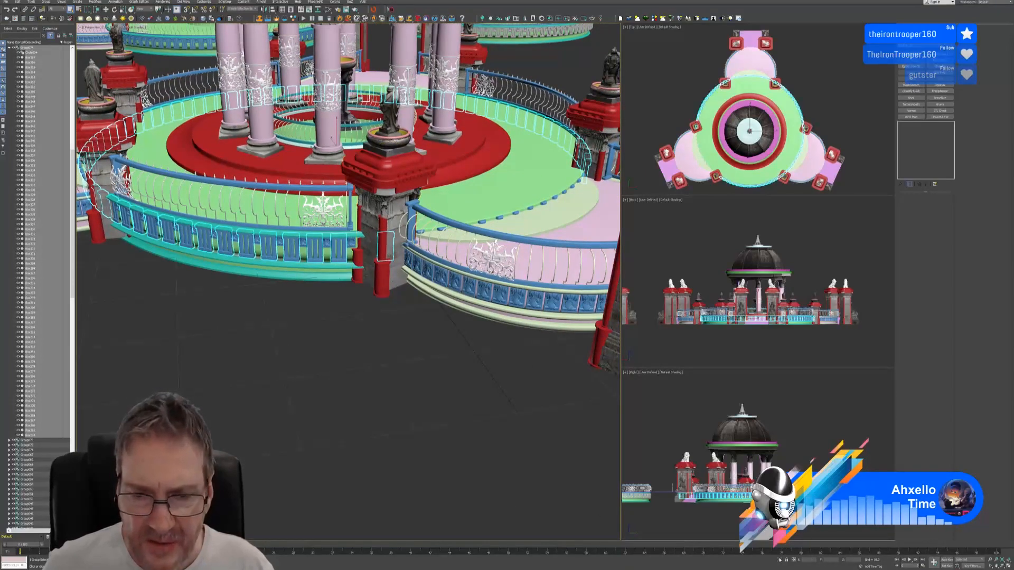
key("alt+q")
left_click(46, 2)
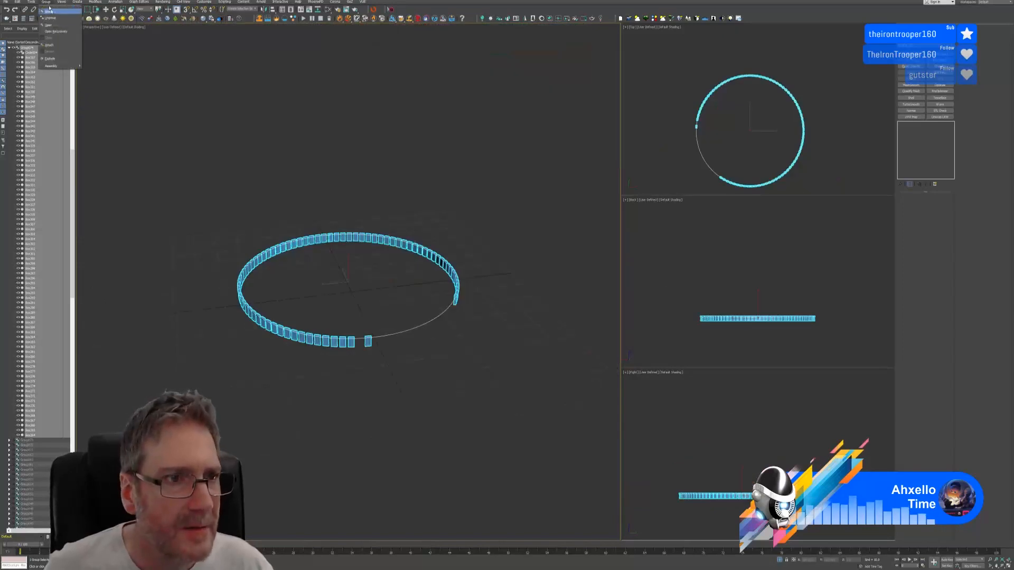
left_click(52, 24)
left_click(368, 342)
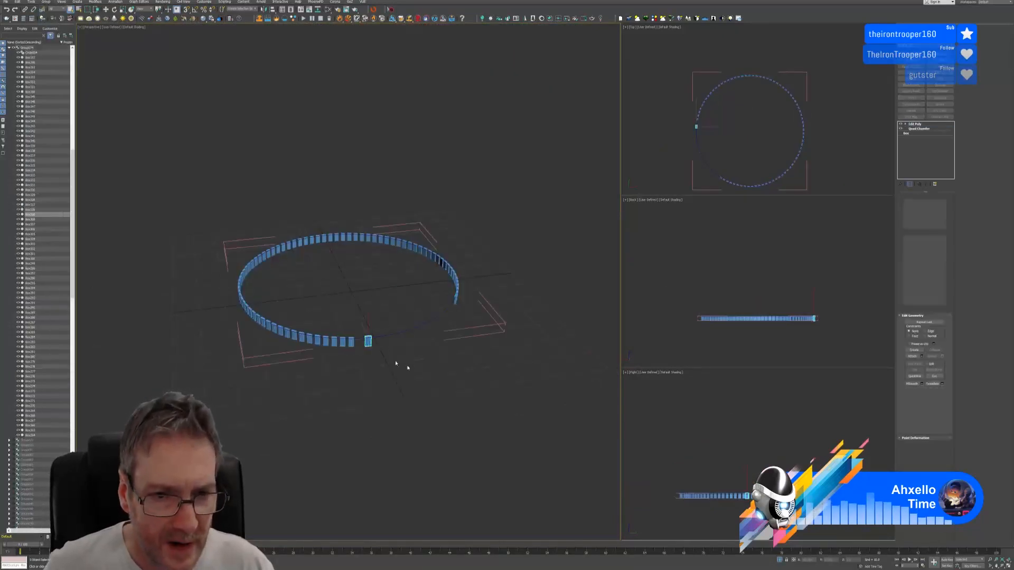
key("Delete")
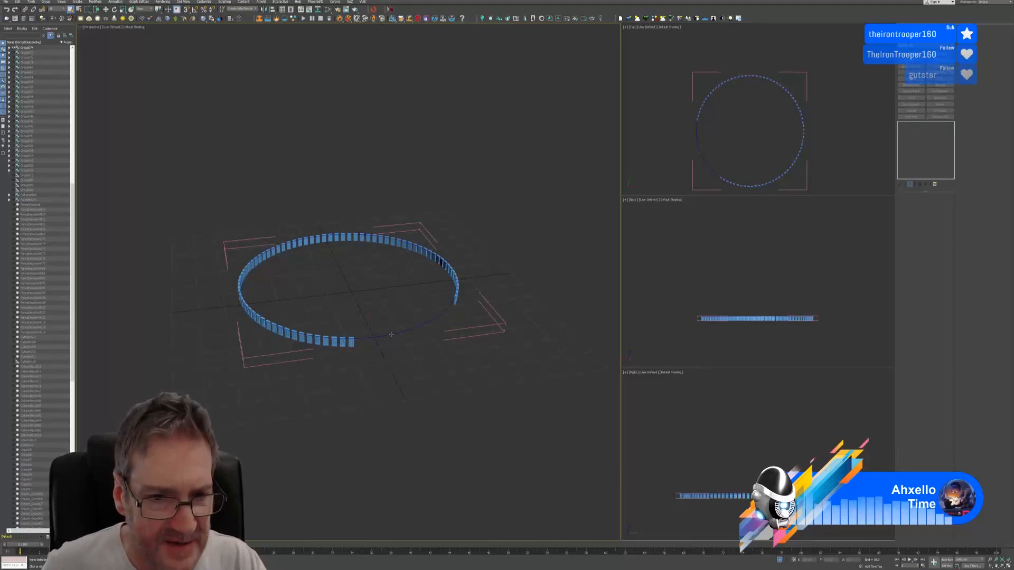
Delete the circular path spline from the panel group, then close the group and end isolation
left_click(451, 339)
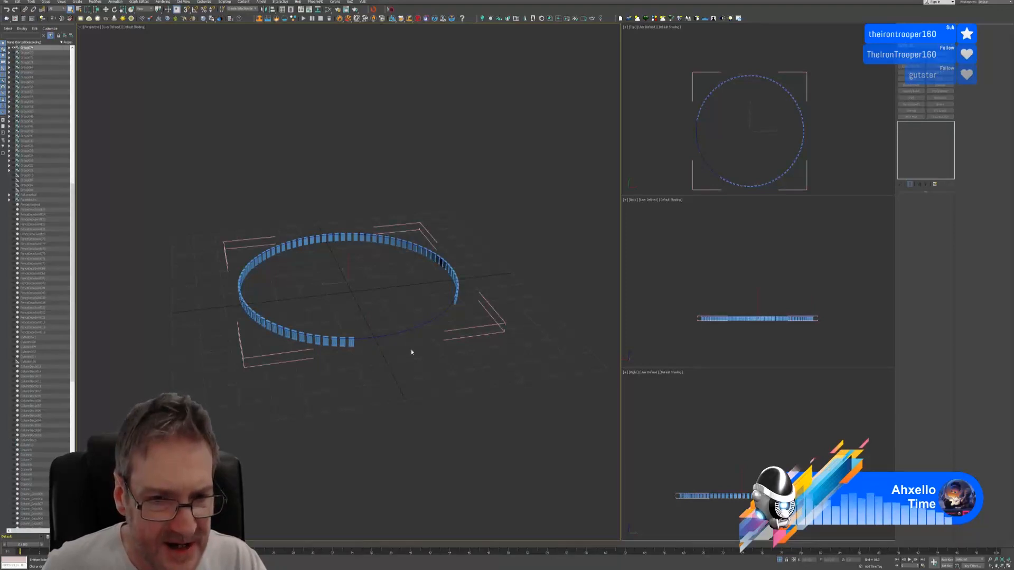
left_click(387, 336)
key("Delete")
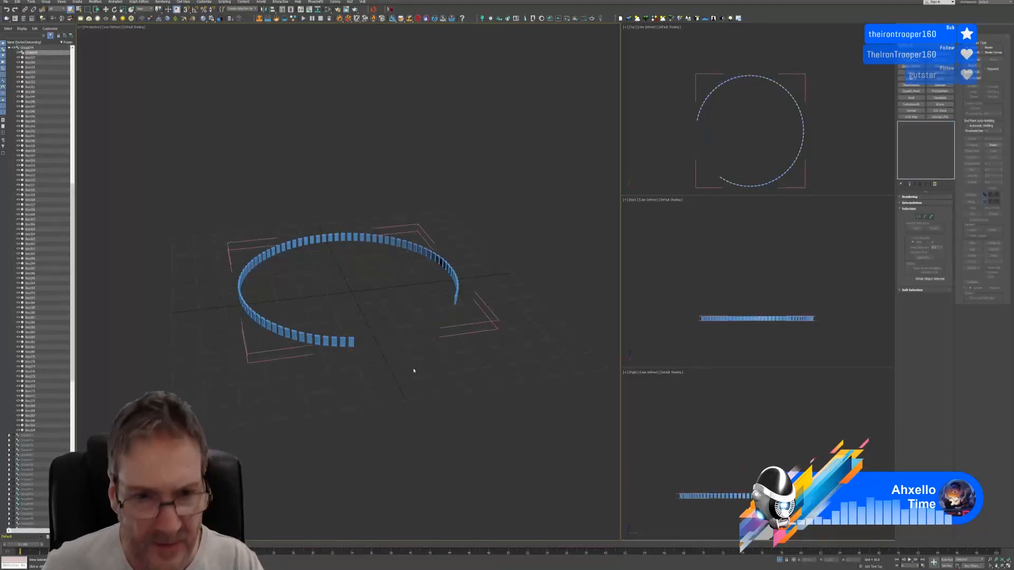
left_click(46, 2)
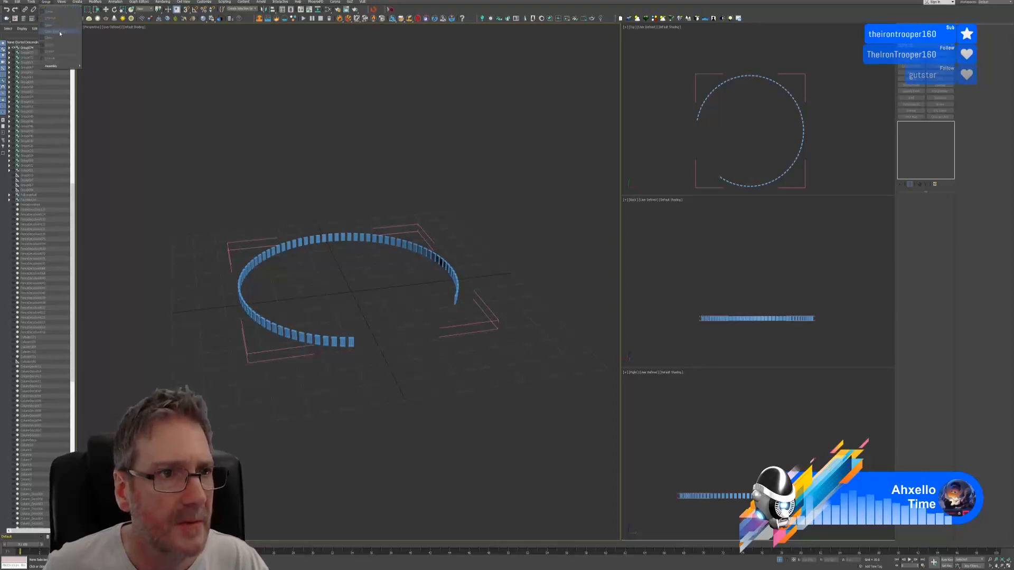
left_click(214, 213)
left_click(262, 265)
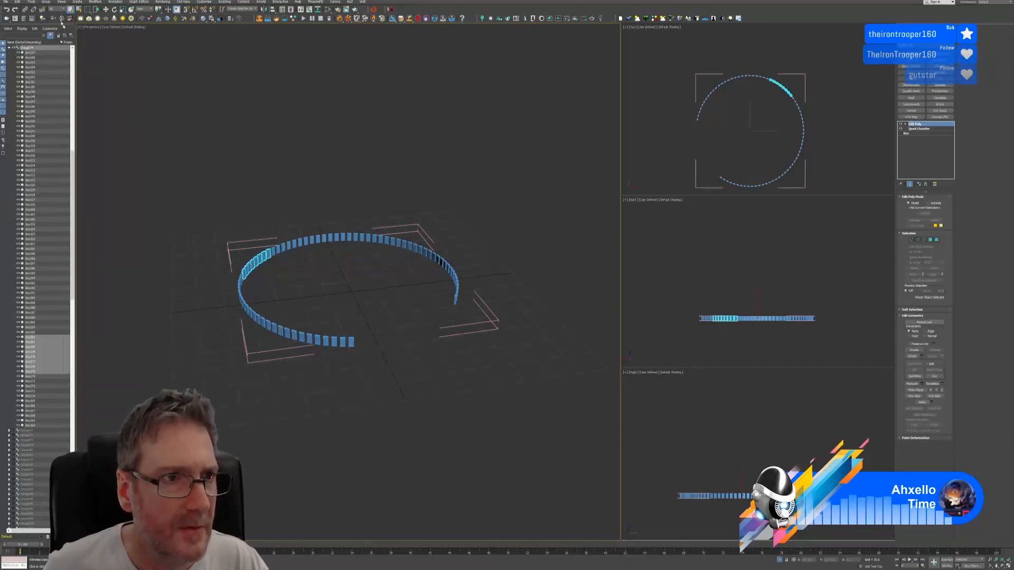
left_click(51, 3)
left_click(57, 36)
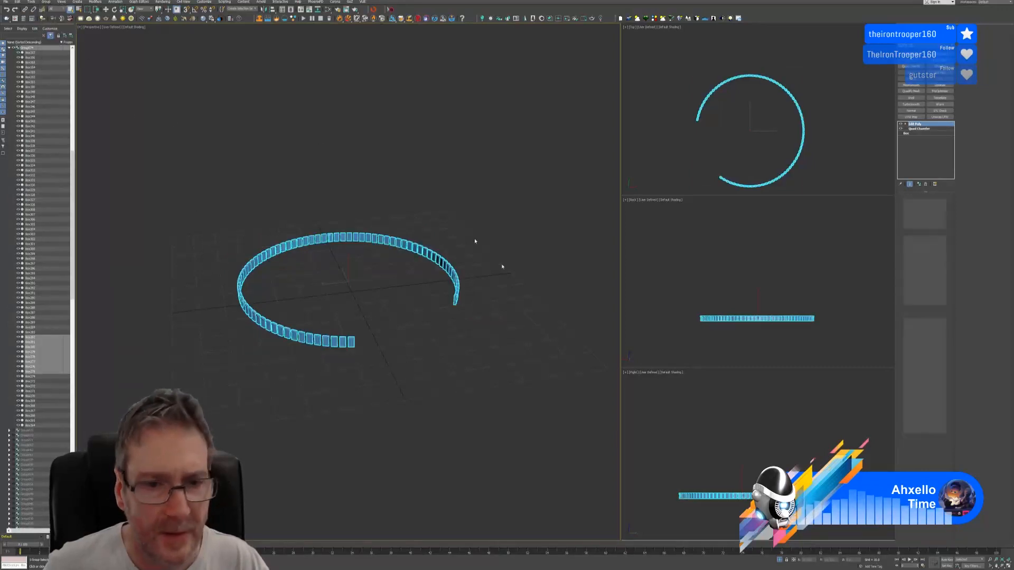
left_click(779, 561)
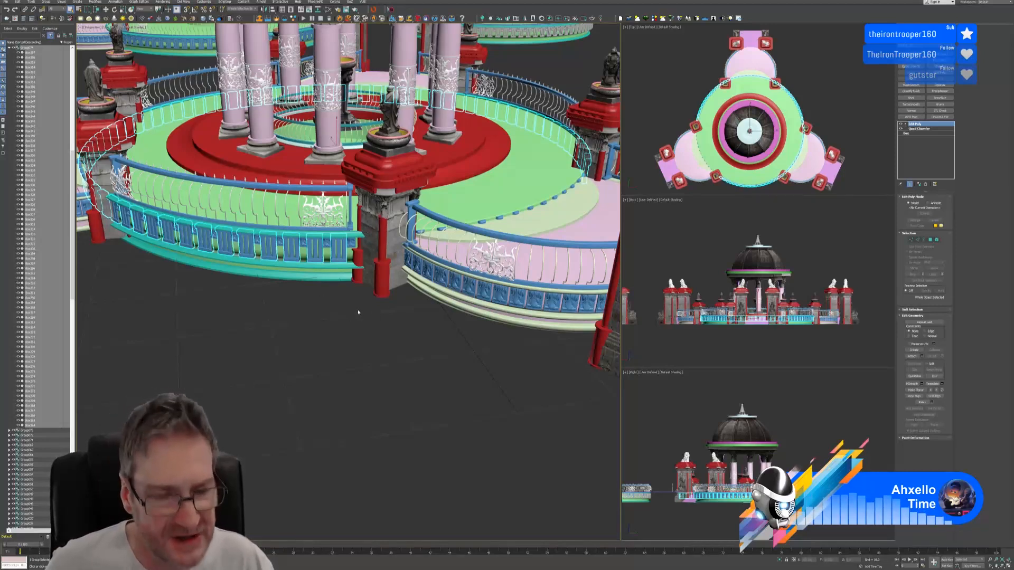
Open the panel group for editing at the next pink side terrace, beside its near statue pillar
scroll(350, 310, "down", 5)
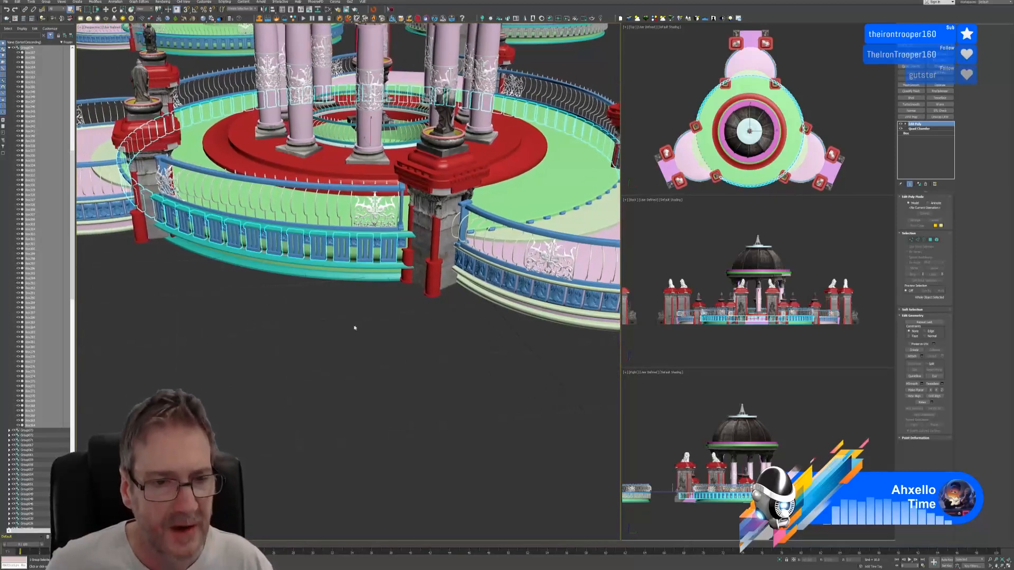
middle_click_drag(292, 331, 337, 336, "alt")
scroll(387, 288, "up", 3)
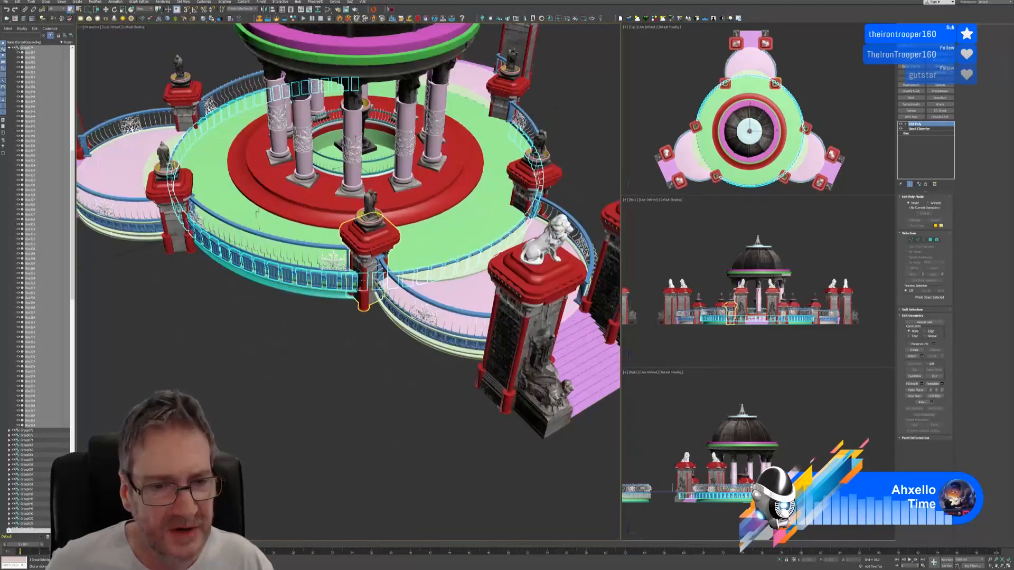
scroll(362, 280, "up", 4)
middle_click_drag(384, 279, 206, 187, "alt")
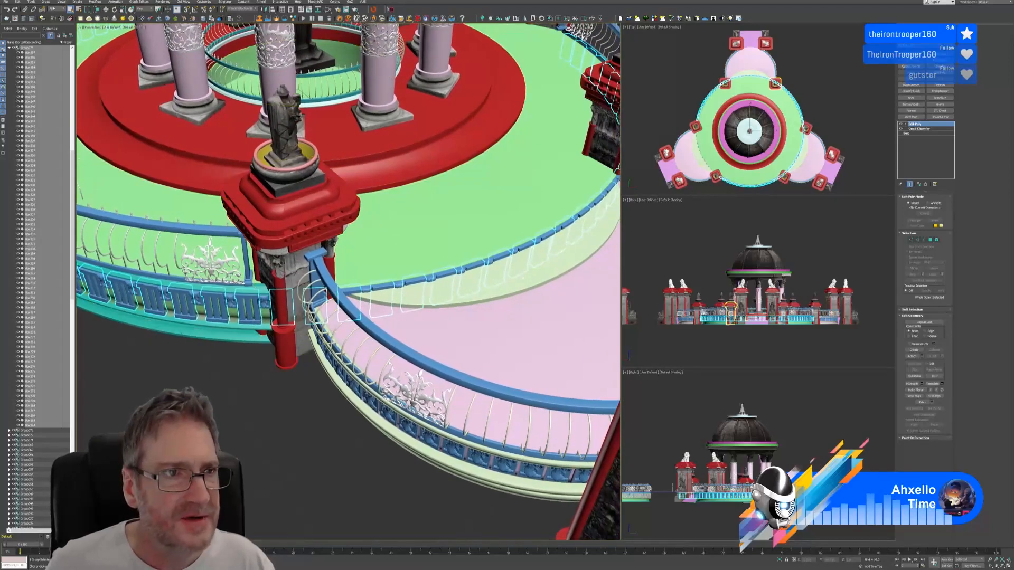
left_click(46, 3)
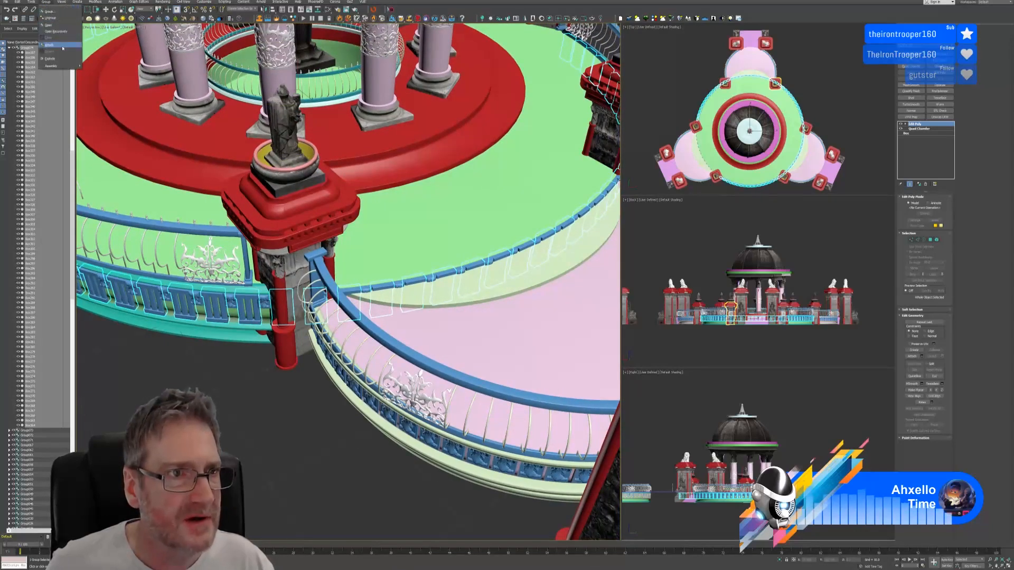
left_click(57, 27)
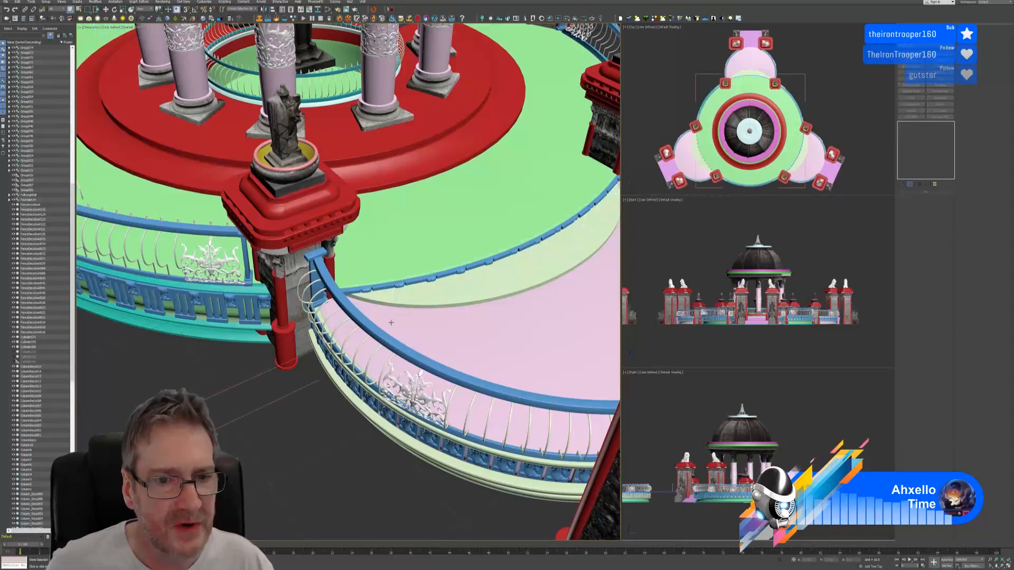
Delete the first five panels crossing this terrace's opening one by one, starting beside the near statue pillar
left_click(364, 302)
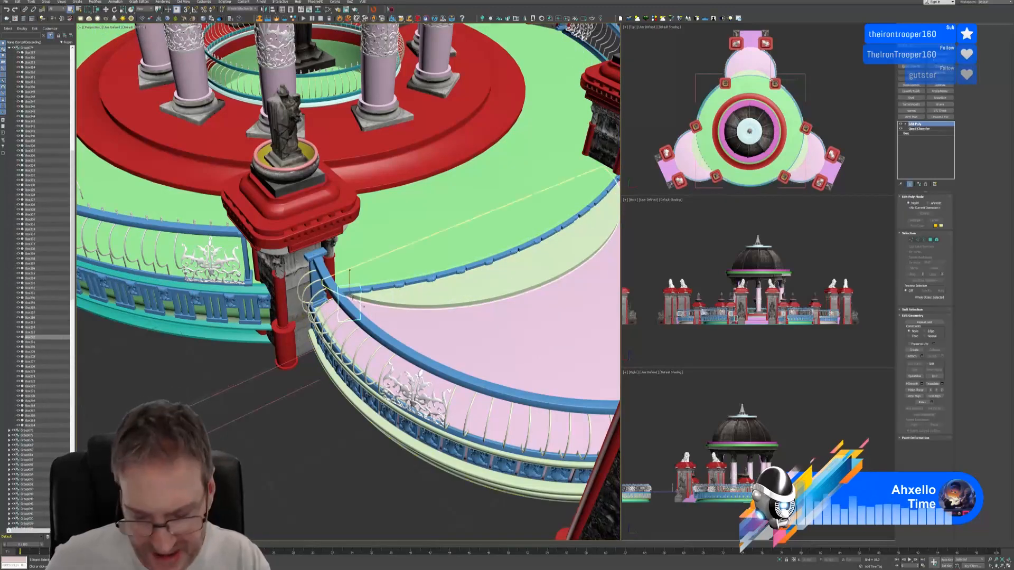
left_click(381, 298)
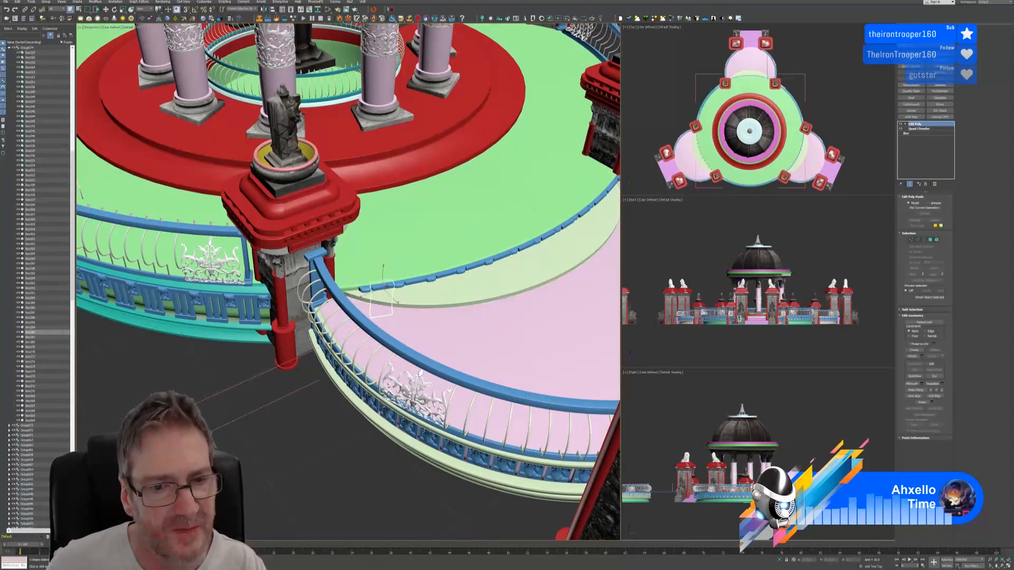
key("Delete")
left_click(414, 281)
key("Delete")
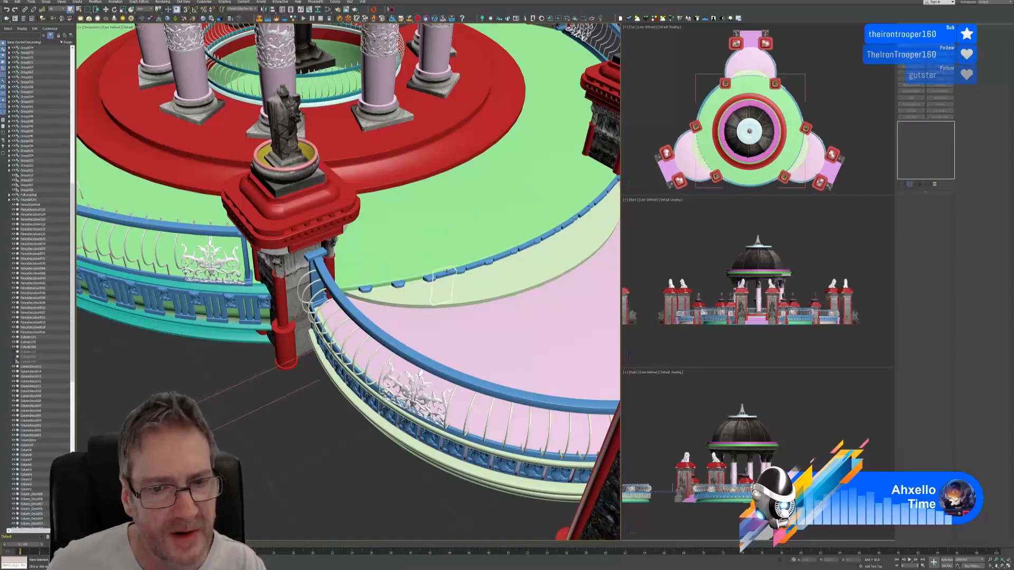
left_click(447, 272)
key("Delete")
left_click(477, 267)
key("Delete")
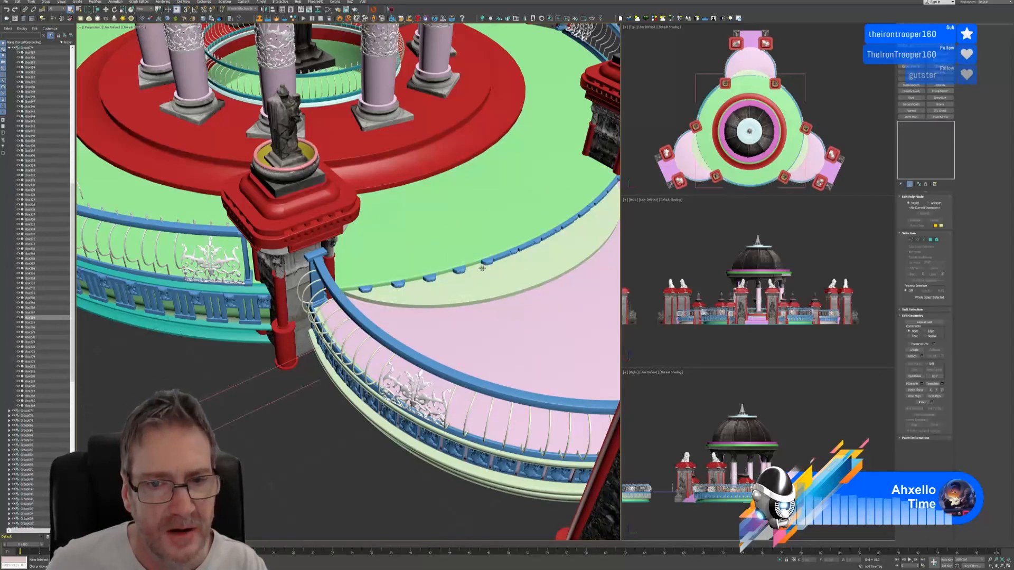
key("Delete")
Delete the remaining panels crossing this side terrace's opening one by one, working towards the far statue pillar
left_click(506, 255)
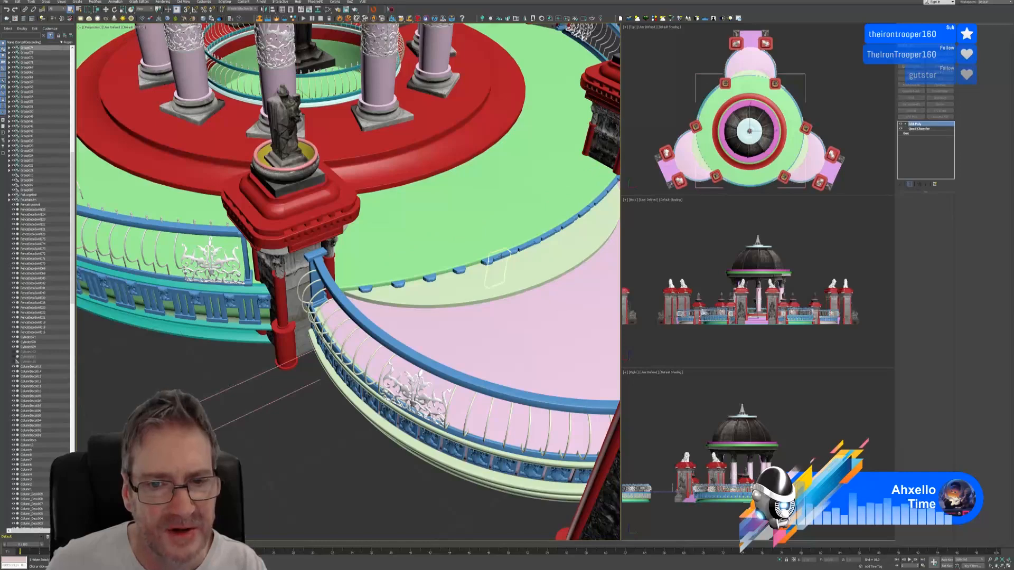
key("Delete")
left_click(520, 248)
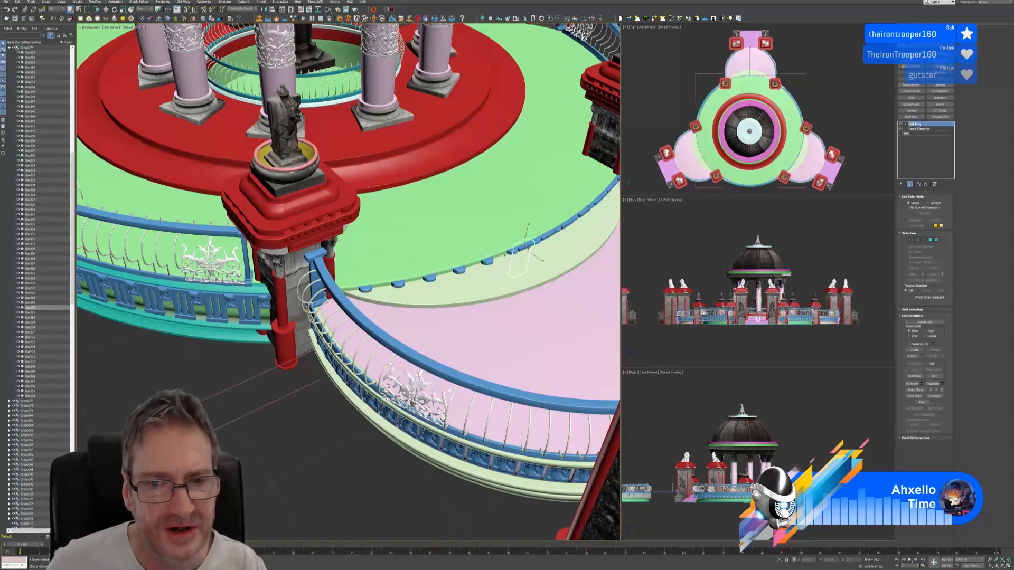
key("Delete")
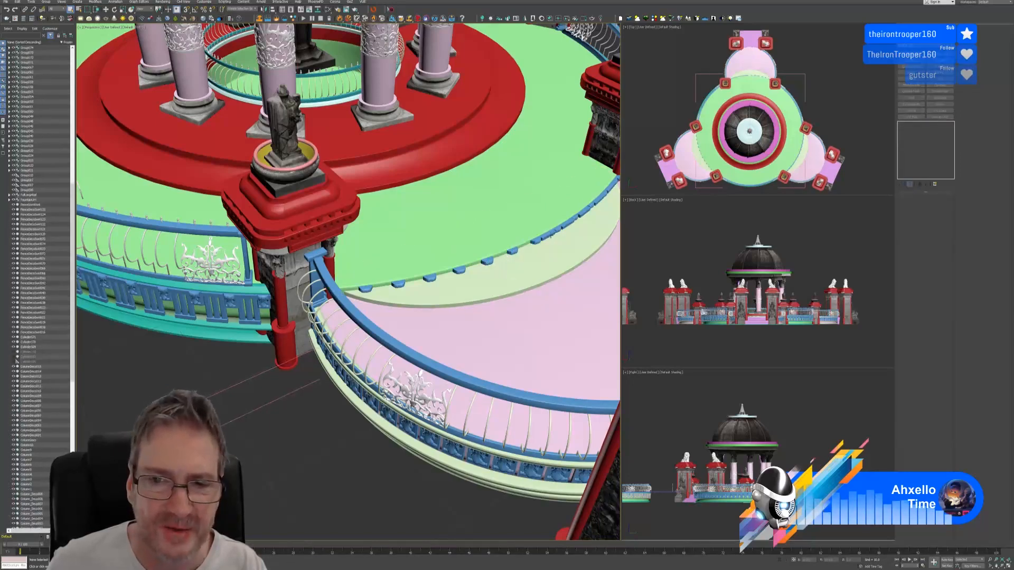
left_click(545, 203)
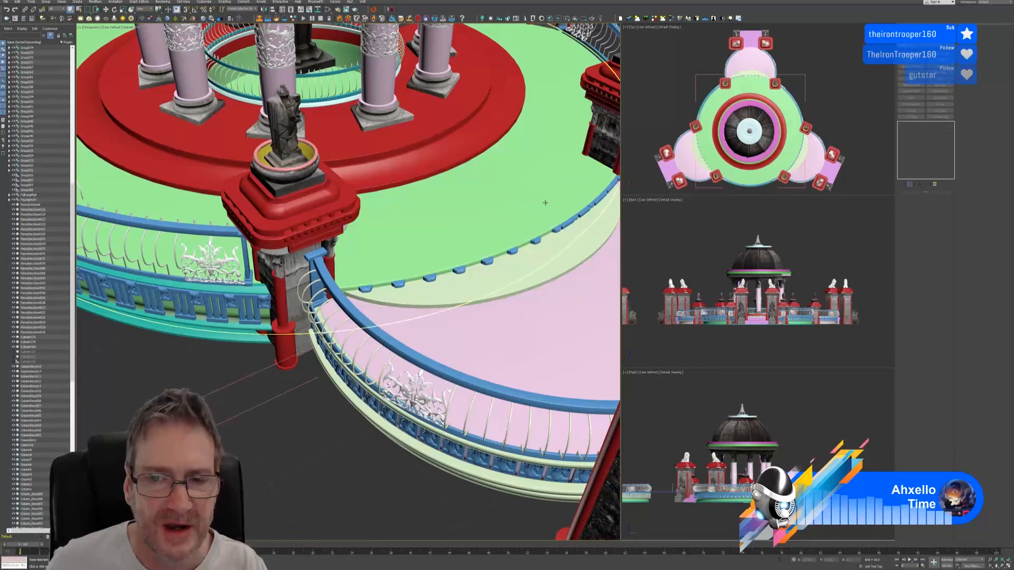
middle_click_drag(545, 203, 521, 288)
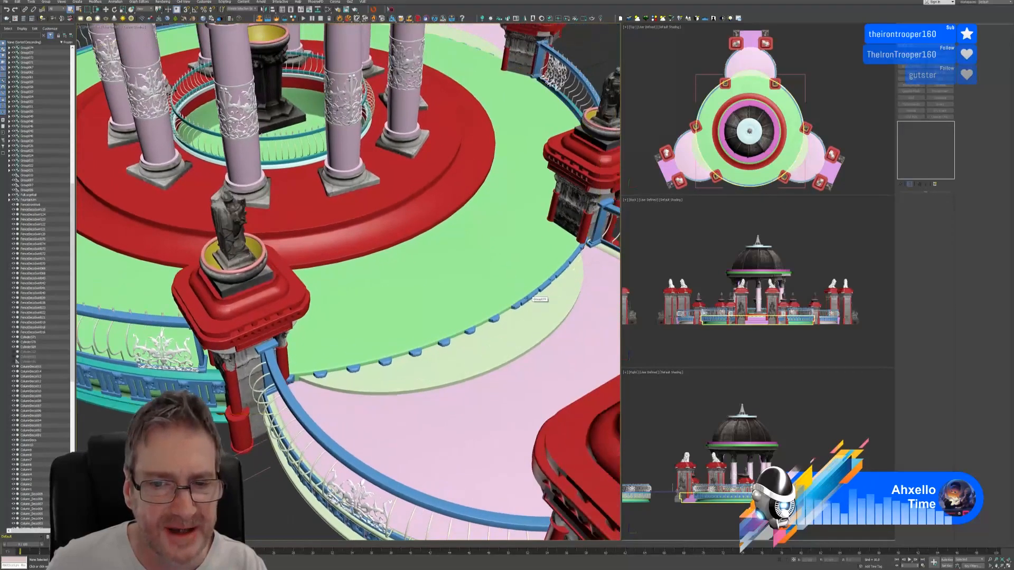
left_click(527, 298)
key("Delete")
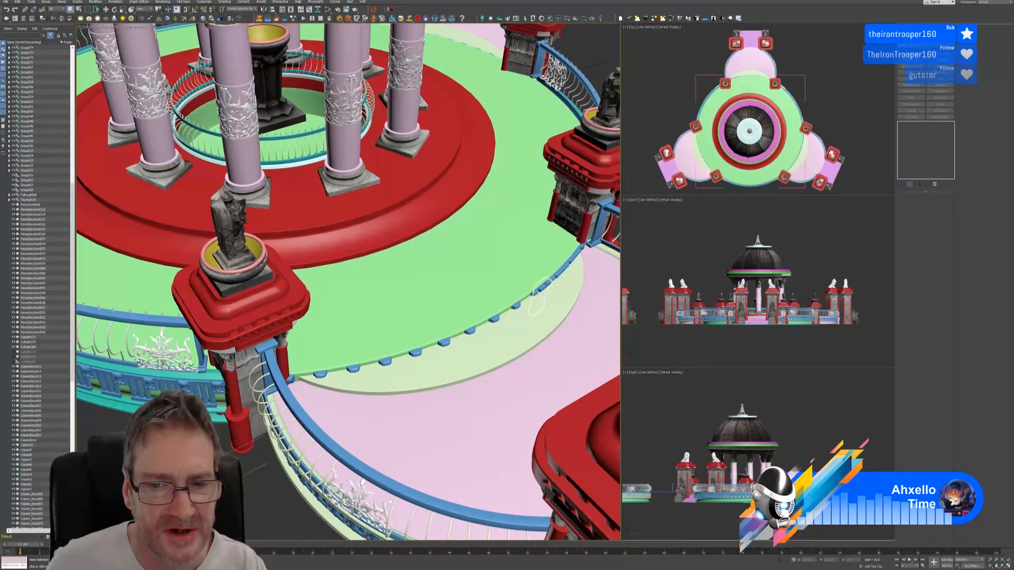
left_click(539, 294)
key("Delete")
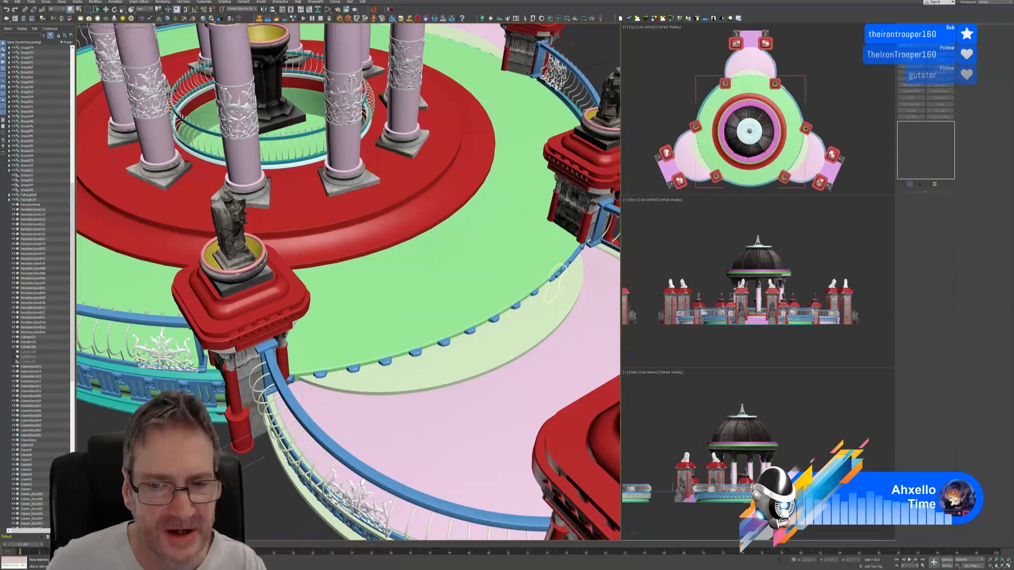
left_click(560, 275)
key("Delete")
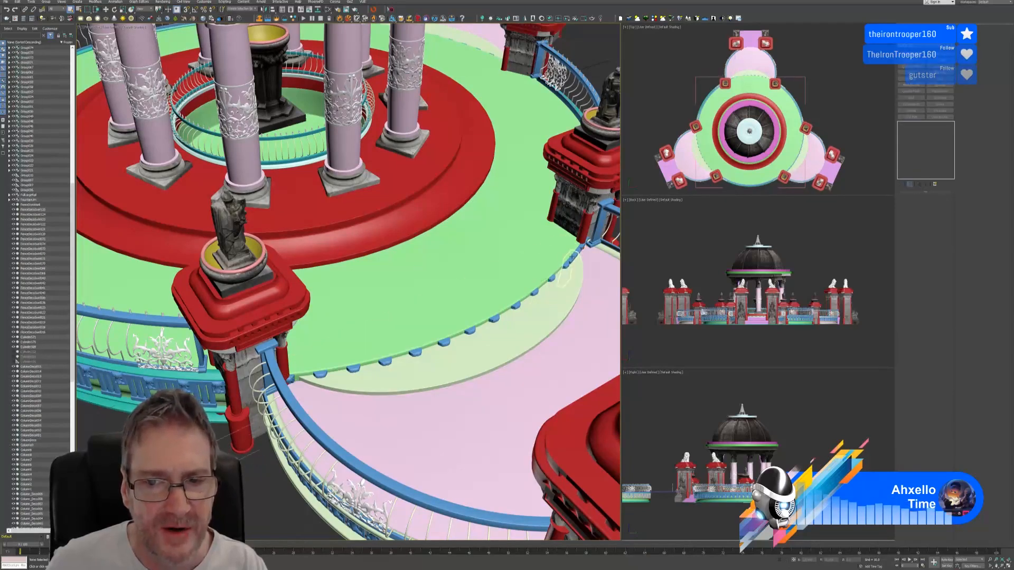
left_click(570, 262)
key("Delete")
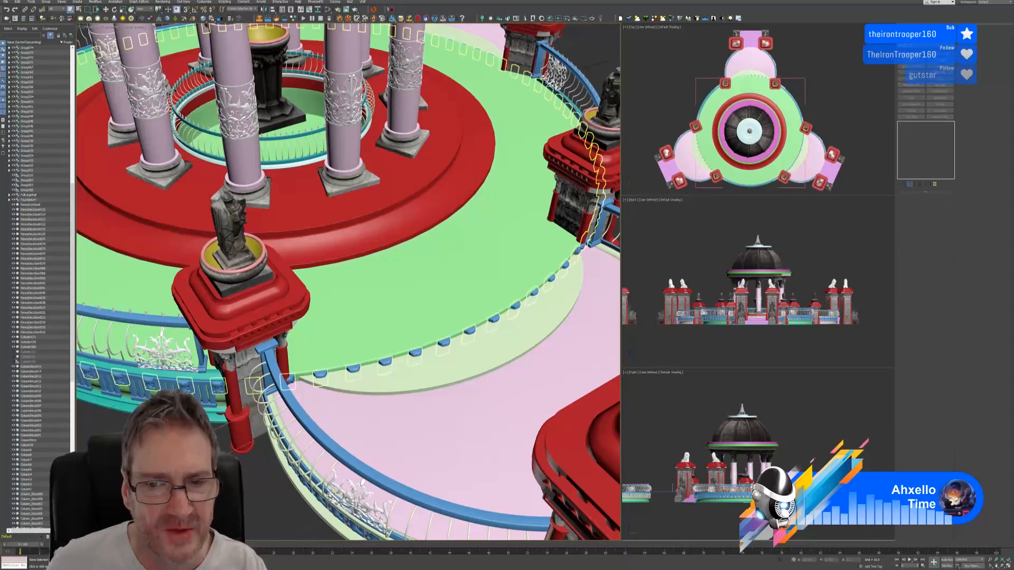
left_click(581, 246)
key("Delete")
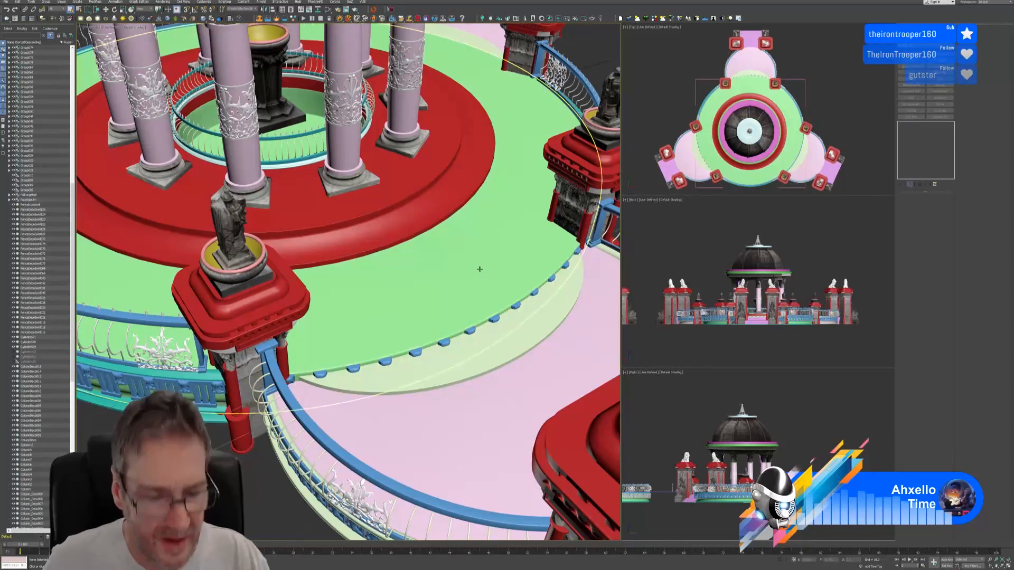
Select the open panel group and close it
middle_click_drag(475, 260, 424, 238, "alt")
scroll(424, 237, "down", 2)
scroll(420, 293, "down", 5)
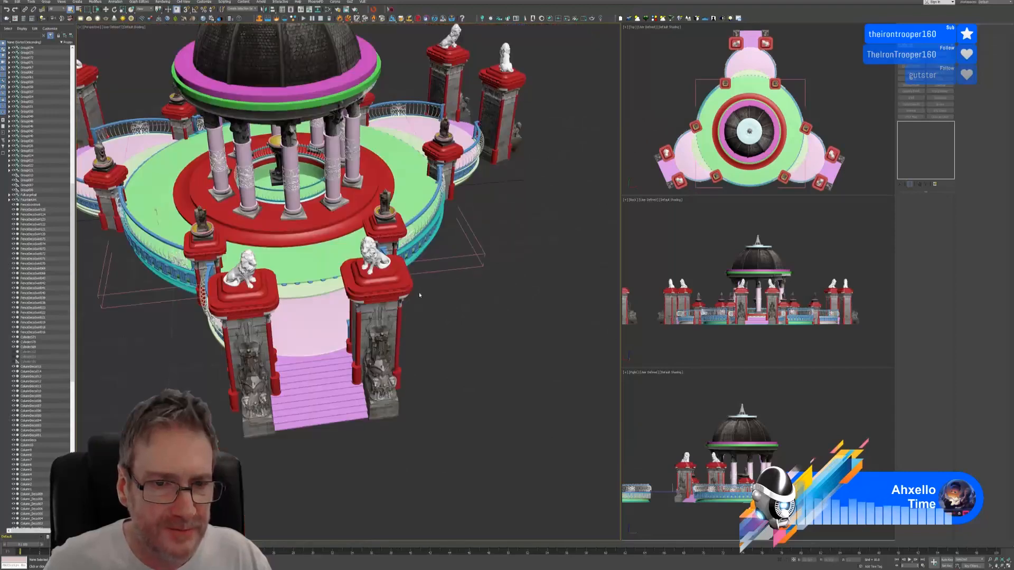
middle_click_drag(292, 287, 387, 289, "alt")
scroll(420, 244, "up", 5)
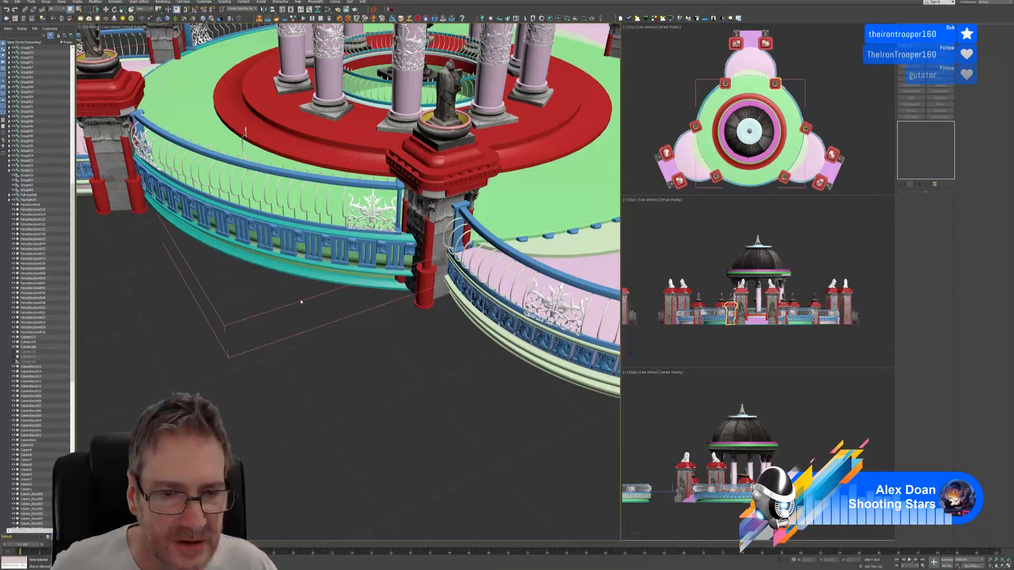
left_click_drag(270, 324, 269, 323)
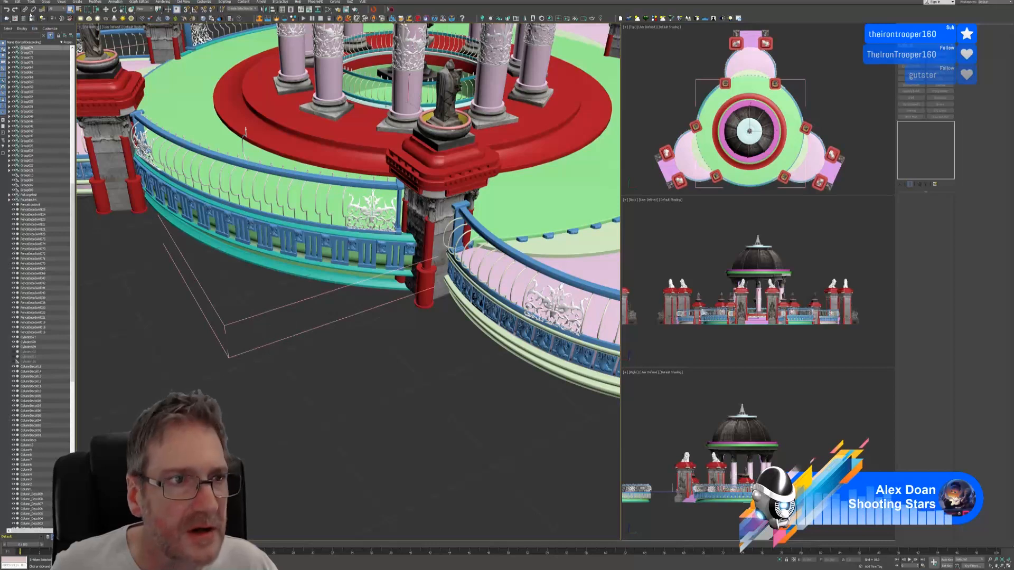
left_click(46, 2)
left_click(55, 32)
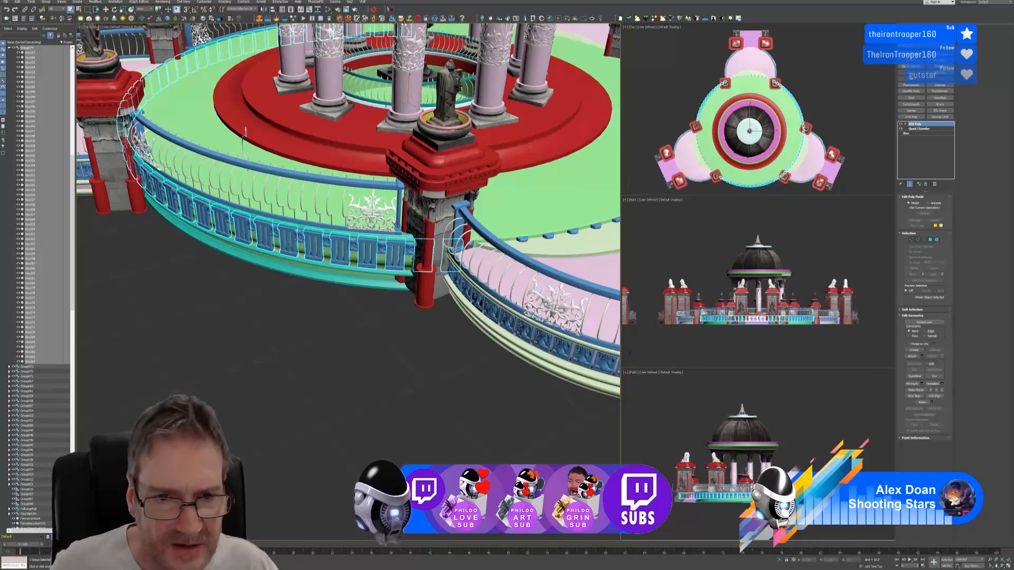
Isolate the panel group, open it and delete the two end panels of the long arc at the near statue pillar
left_click(428, 257)
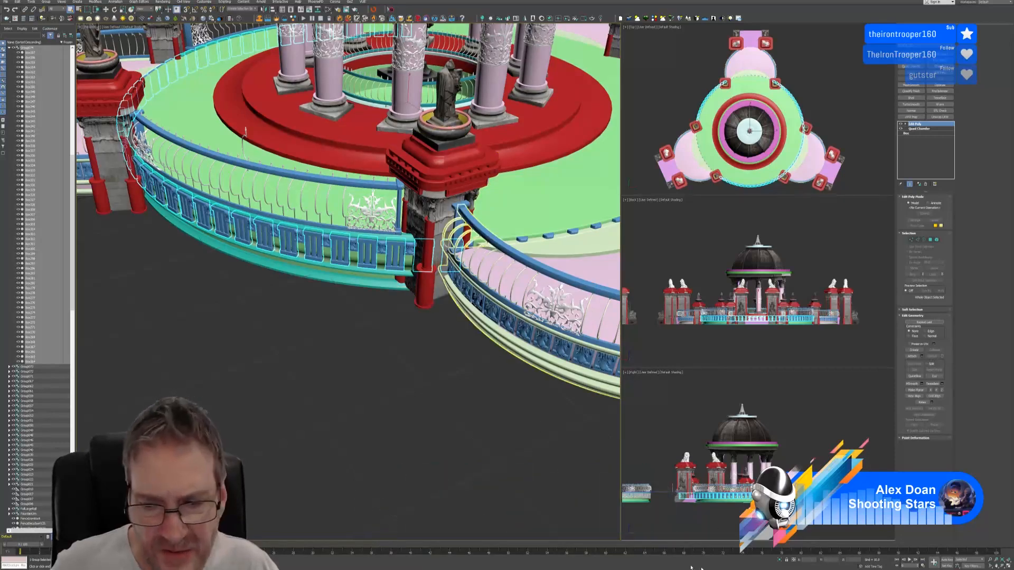
left_click(775, 561)
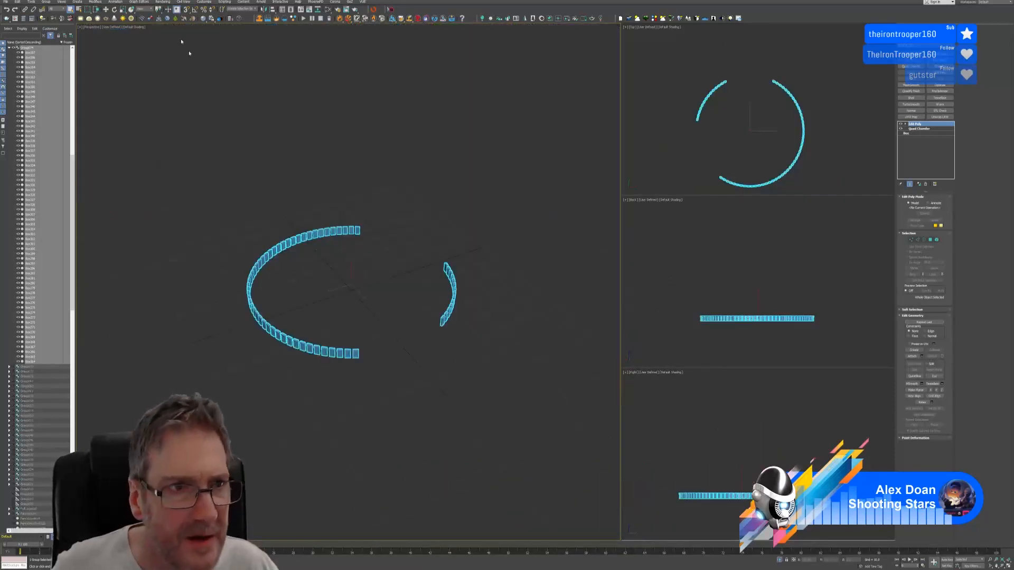
left_click(49, 2)
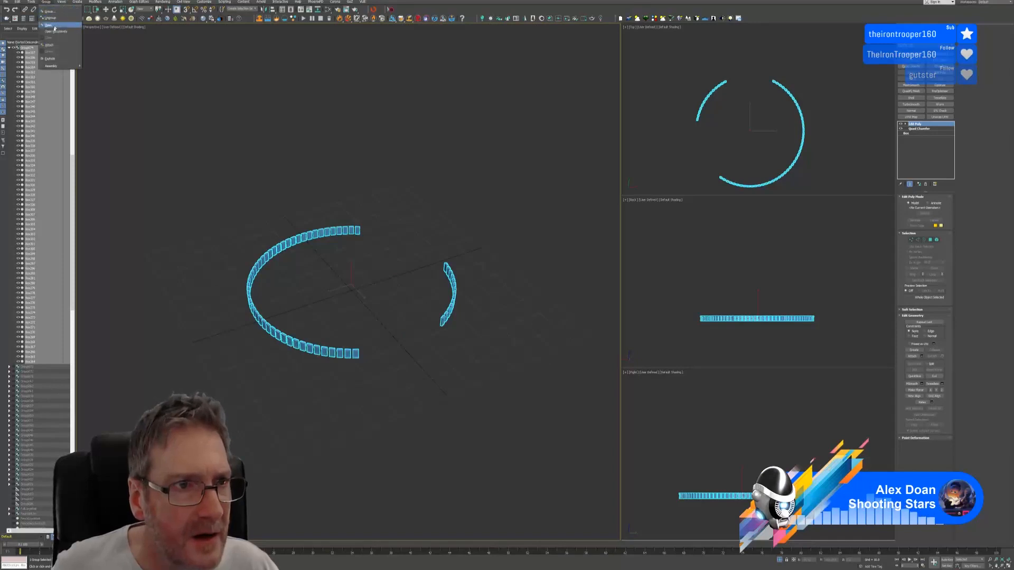
left_click(56, 26)
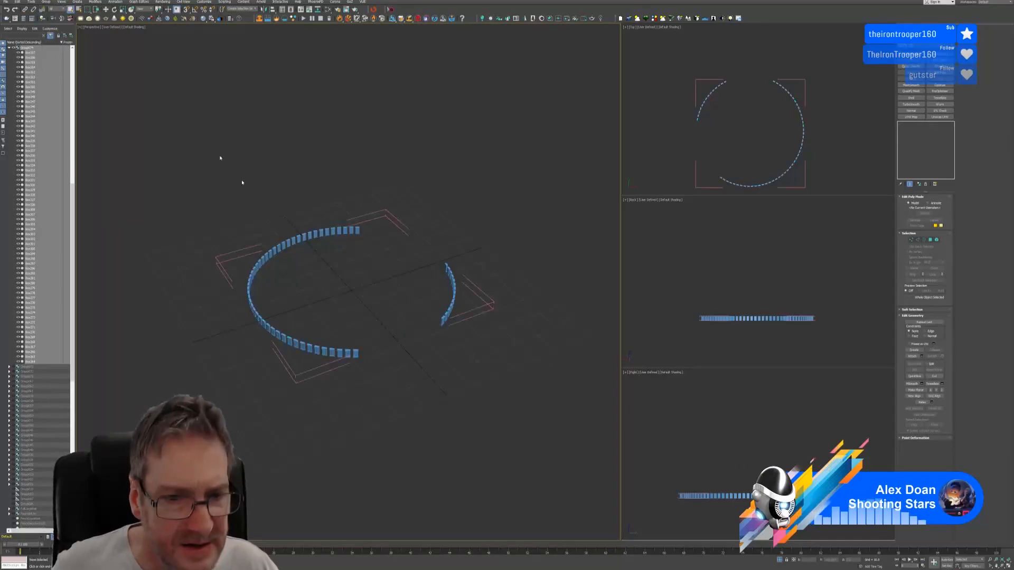
left_click(347, 357)
key("Delete")
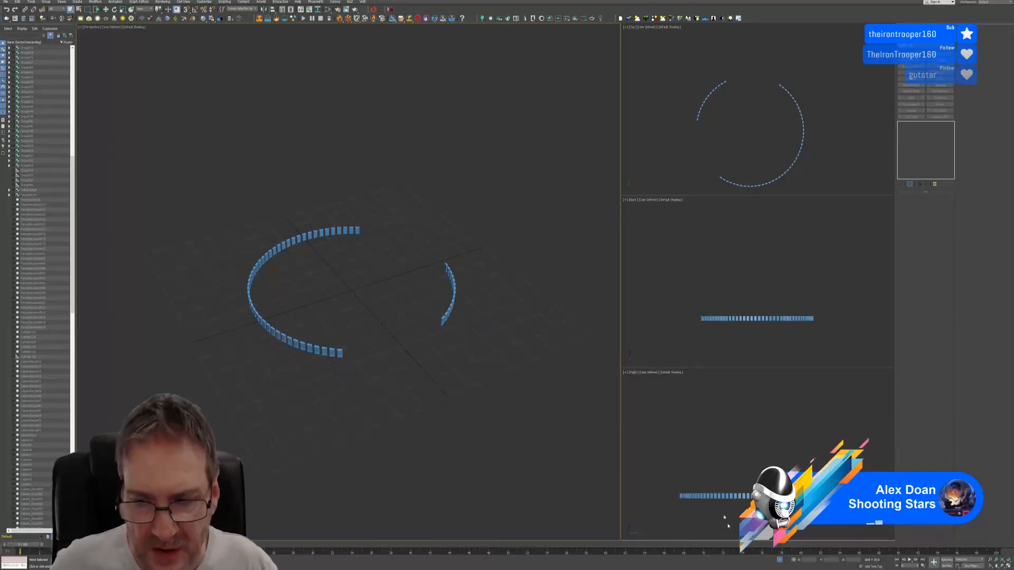
Select all the remaining panels, combine them into a new group with the default name, and end isolation
left_click_drag(220, 233, 286, 275)
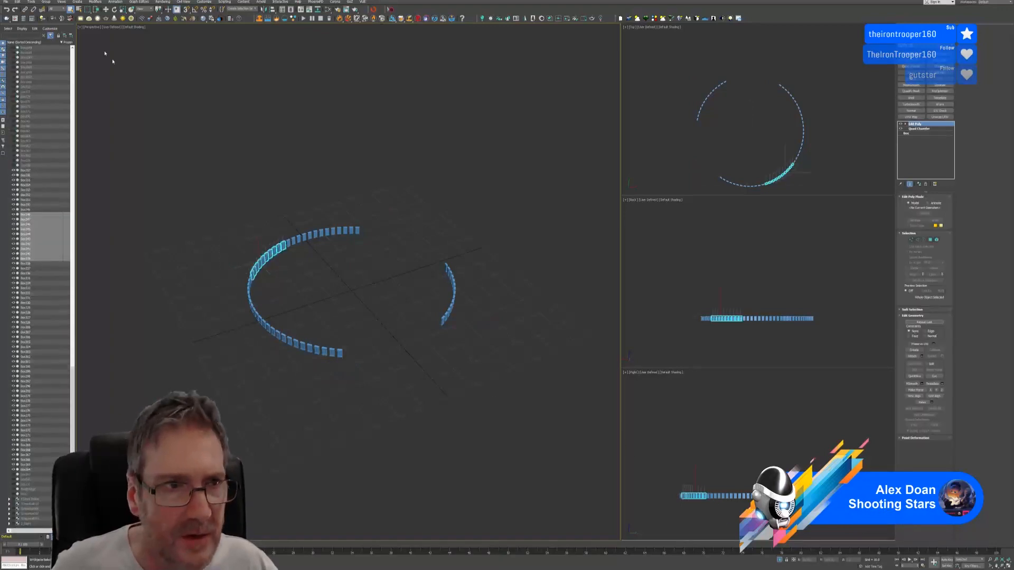
left_click_drag(494, 415, 494, 416)
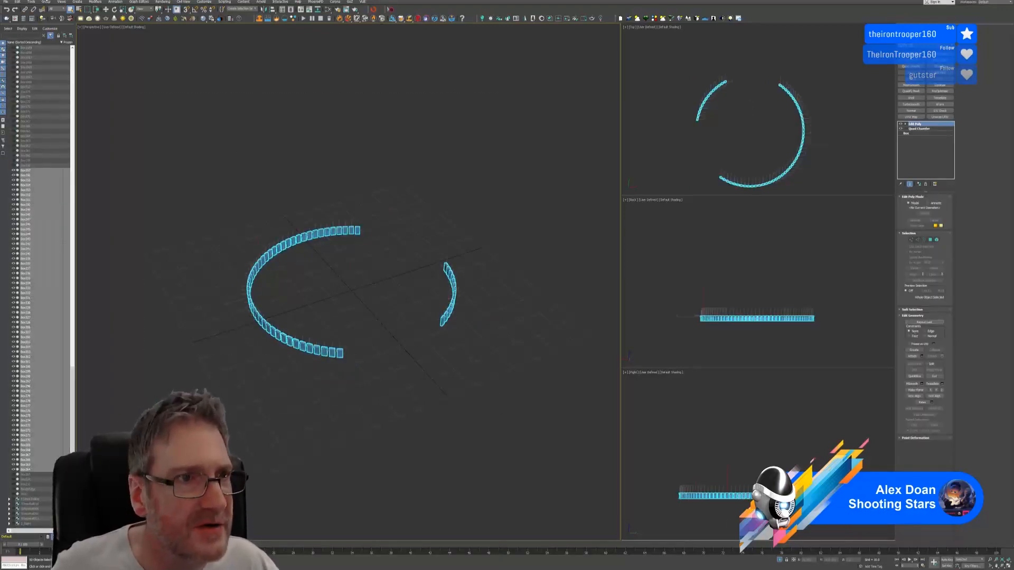
left_click(46, 1)
left_click(53, 9)
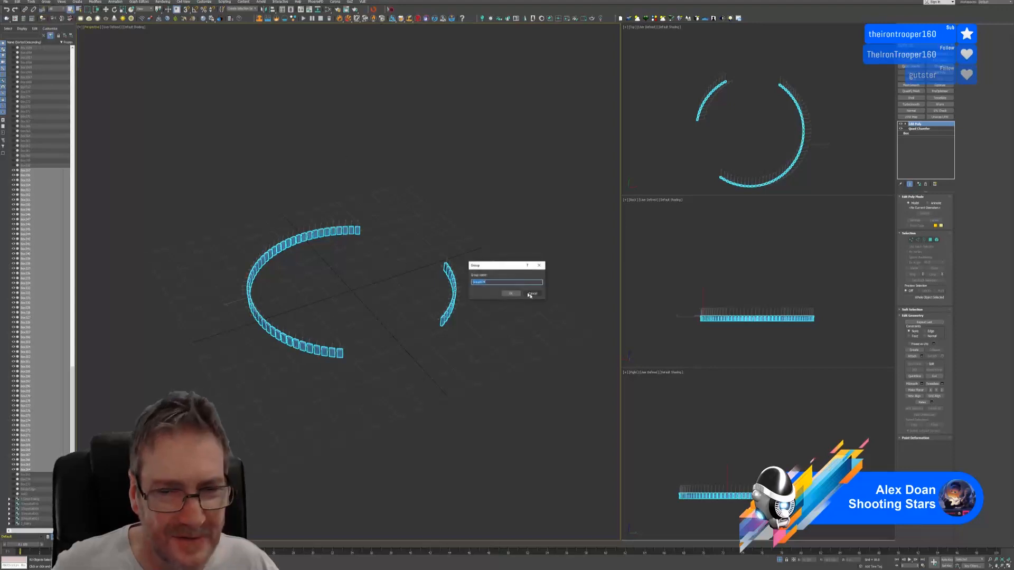
left_click(511, 293)
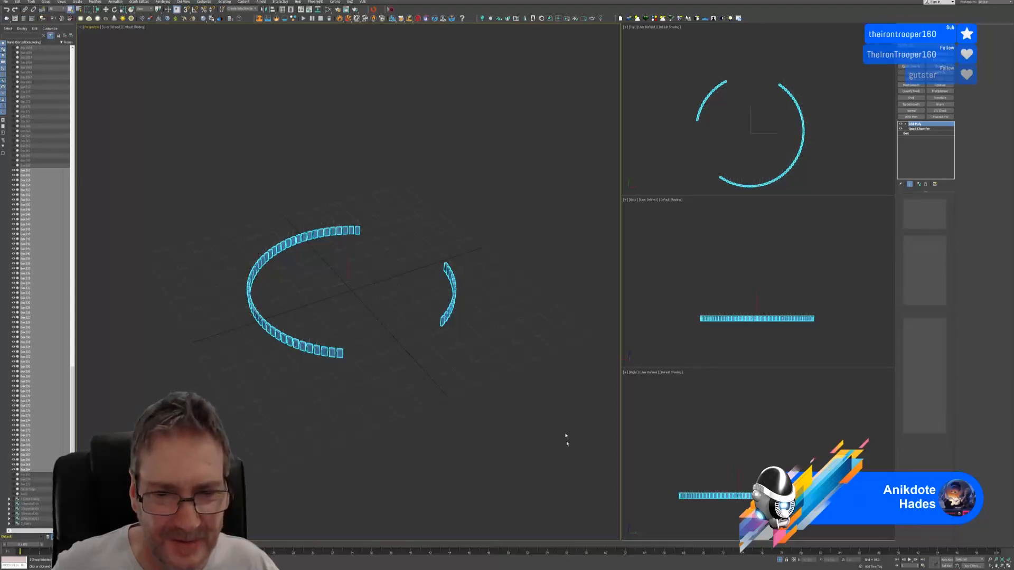
left_click(780, 560)
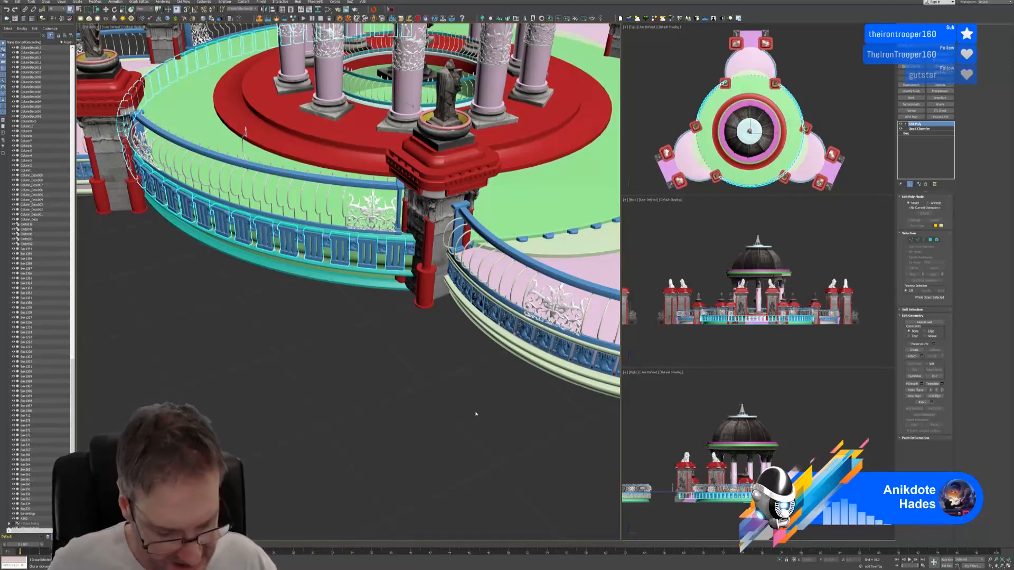
Isolate the panel group again, open it and delete the short arc's end panel that sits inside the statue pillar
middle_click_drag(459, 348, 390, 359)
scroll(390, 359, "down", 3)
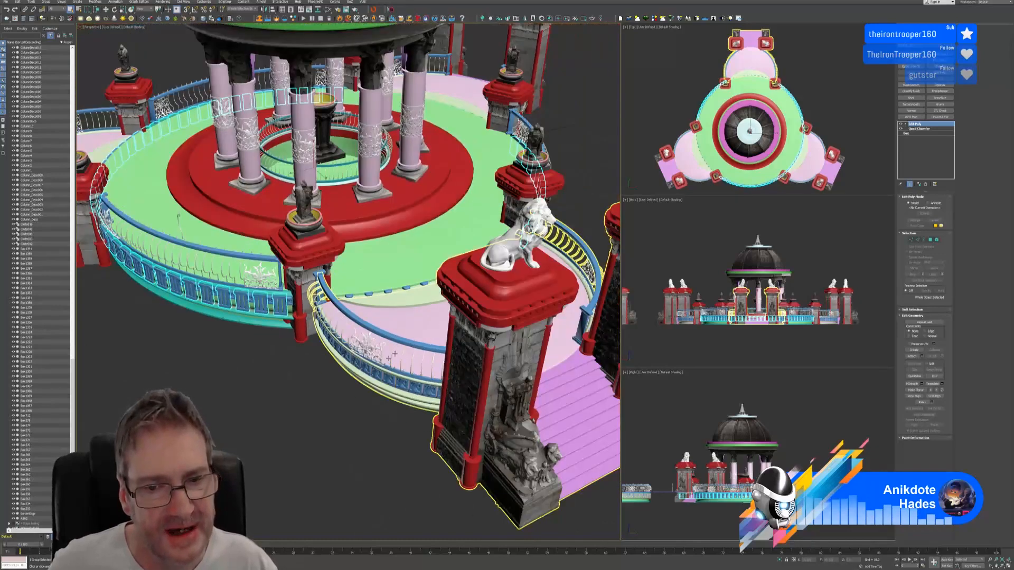
middle_click_drag(590, 198, 560, 198, "alt")
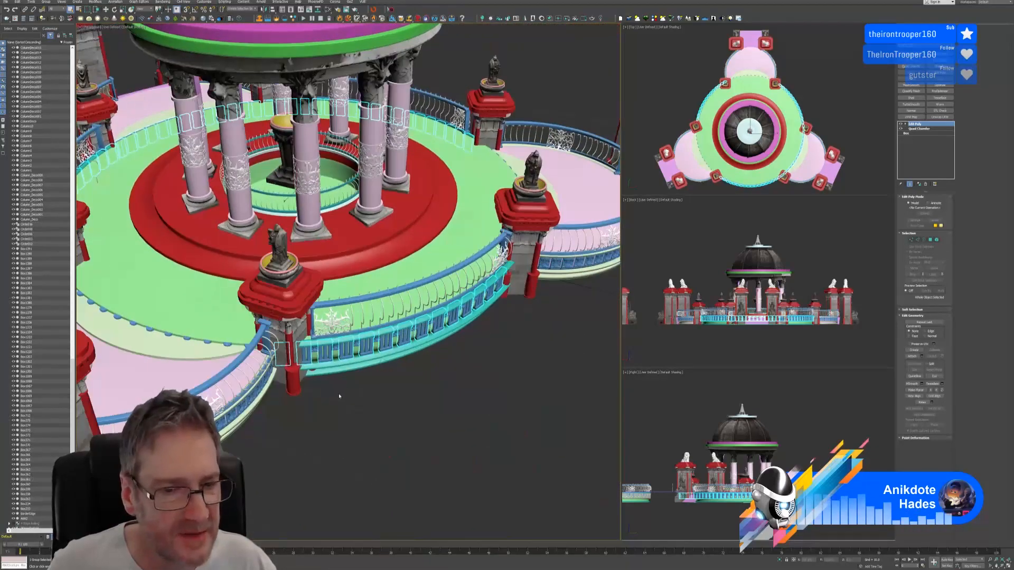
middle_click_drag(339, 396, 359, 383)
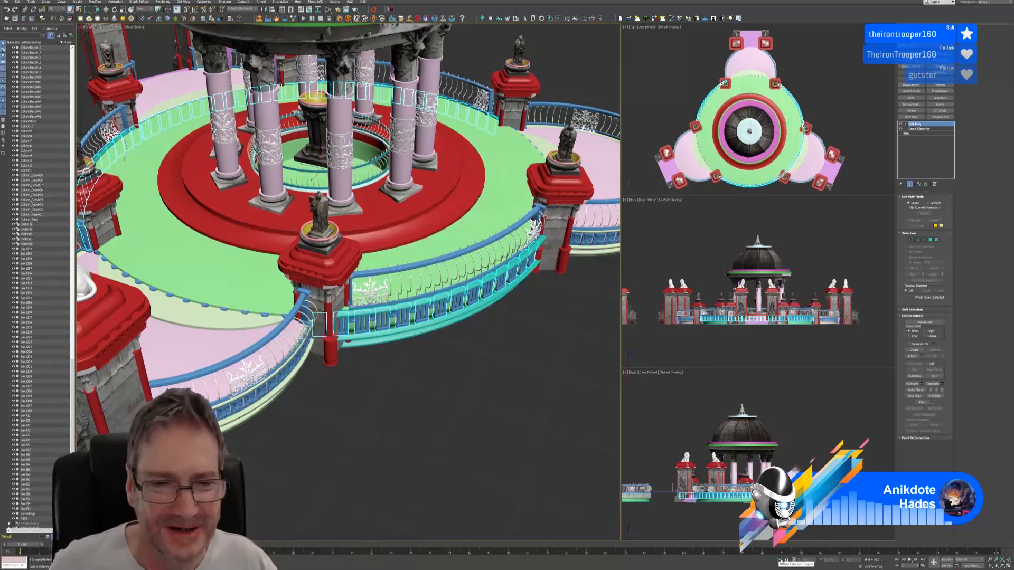
left_click(780, 560)
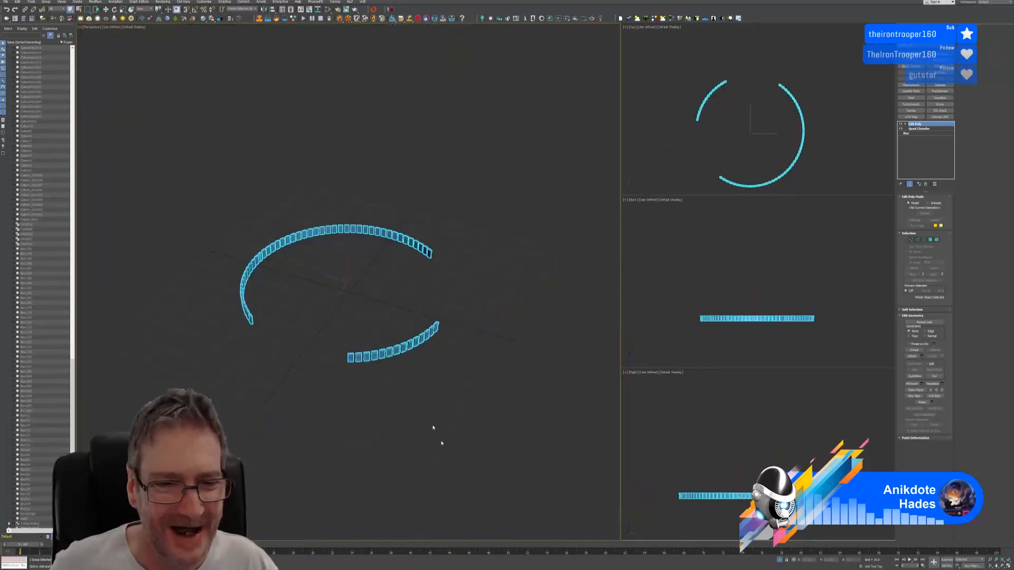
left_click(46, 2)
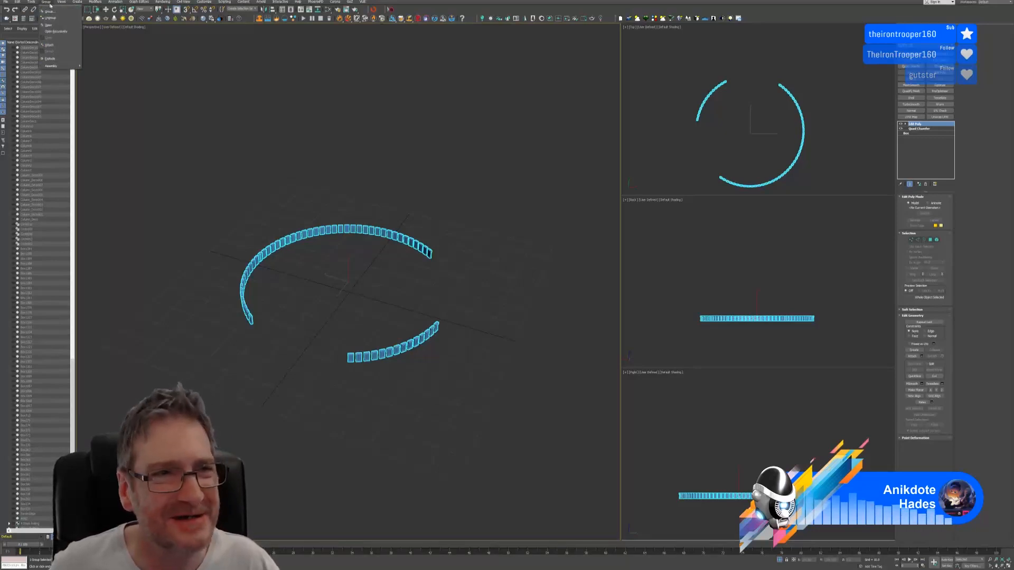
left_click(51, 18)
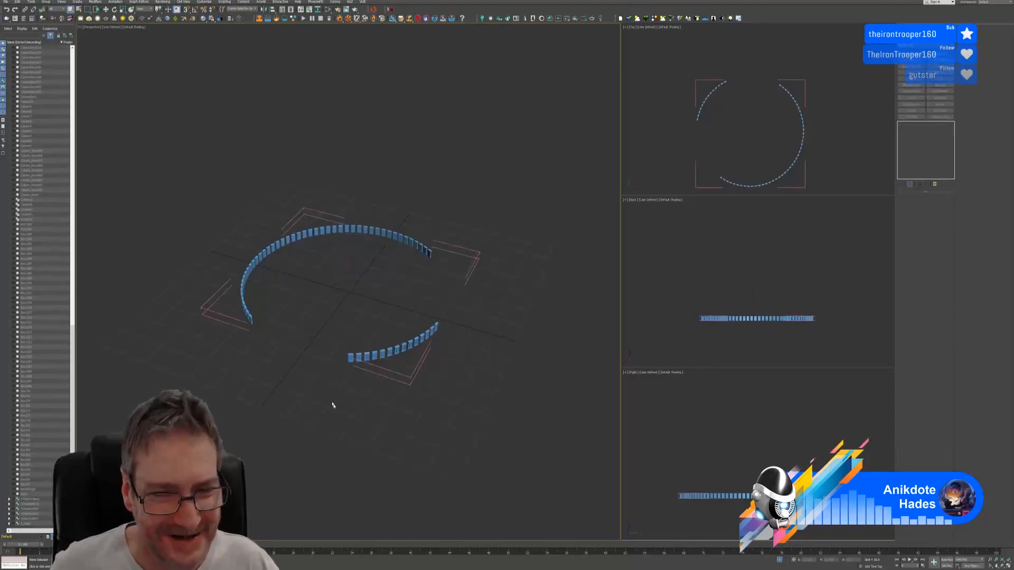
left_click(350, 358)
key("Delete")
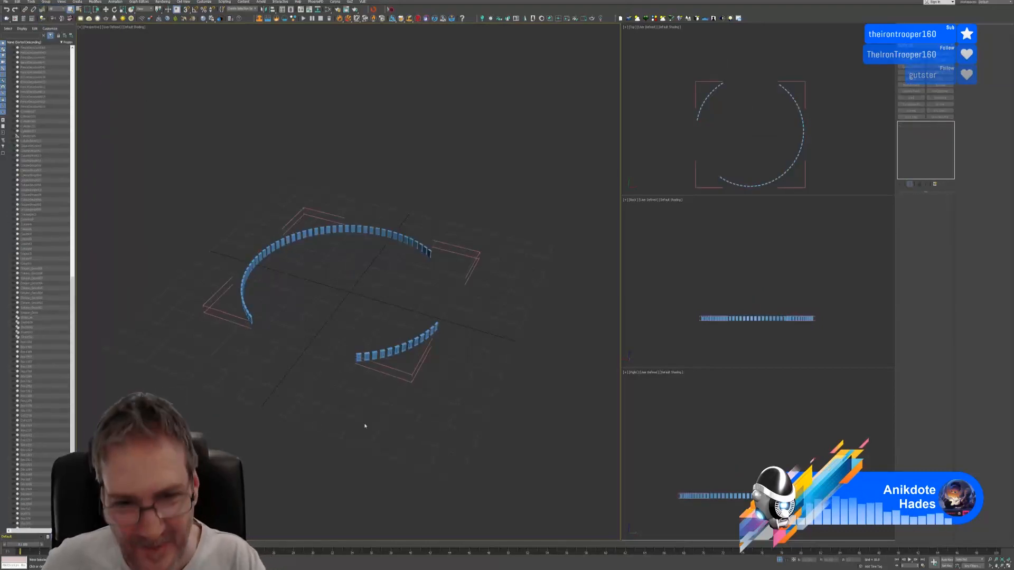
Close the panel group and end isolation to bring back the whole pavilion
left_click(419, 371)
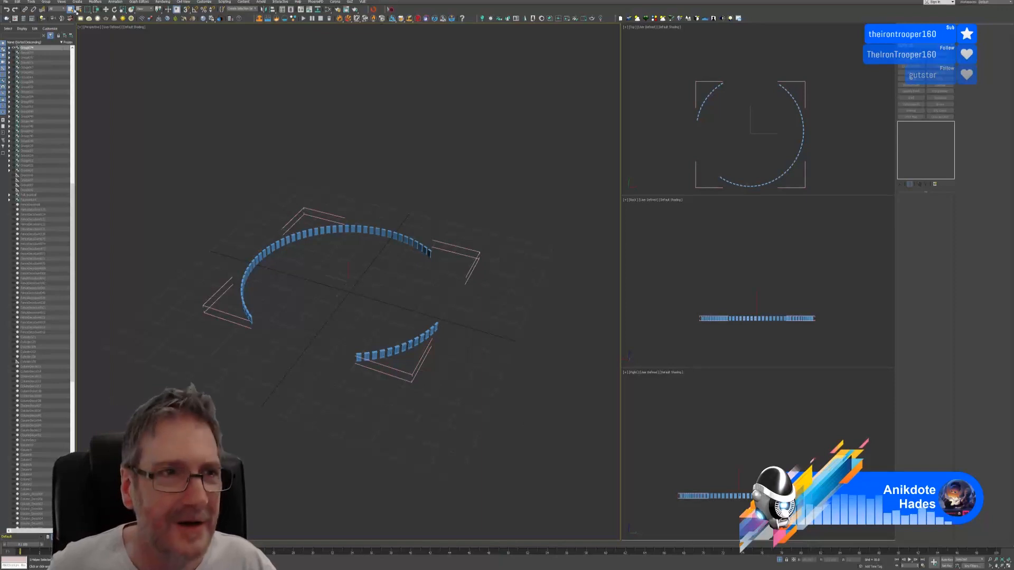
left_click(49, 2)
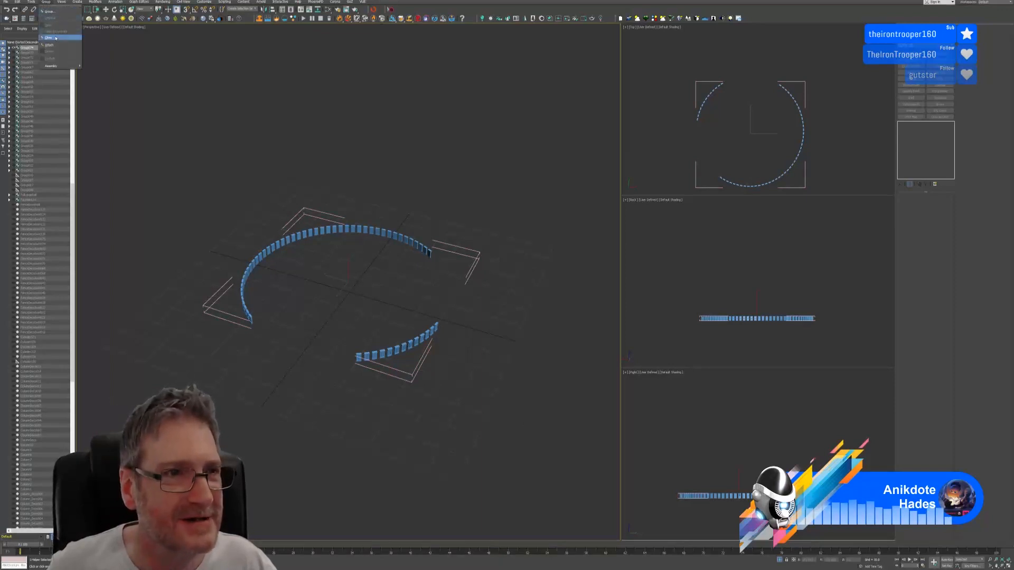
left_click(58, 37)
left_click(780, 560)
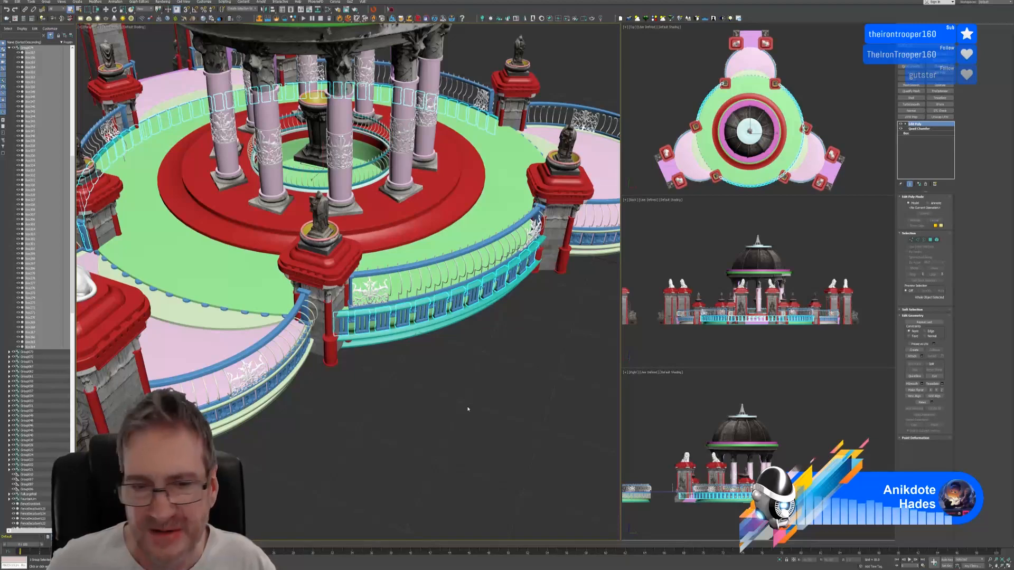
middle_click_drag(371, 375, 381, 375)
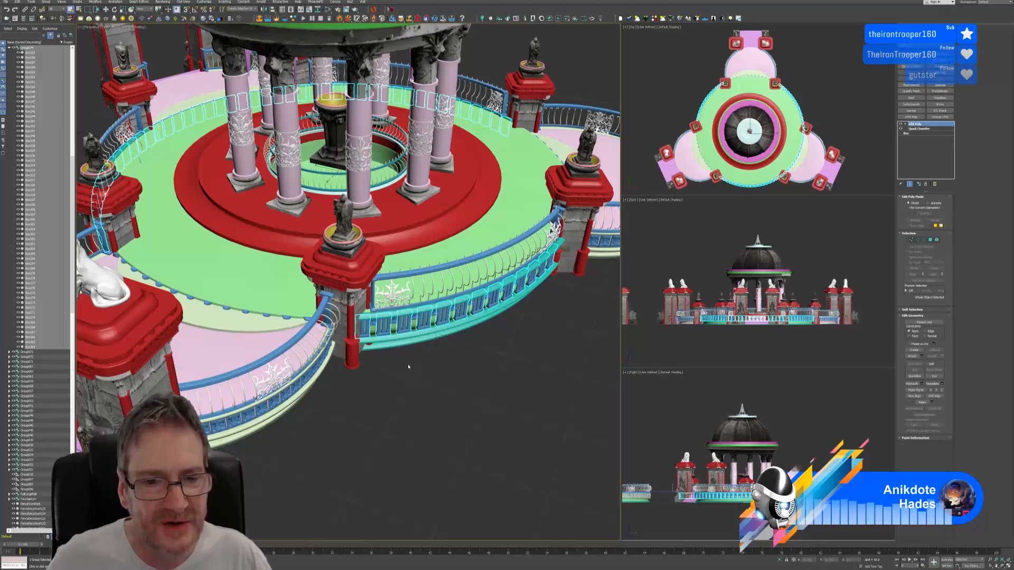
Isolate the panel group, open it and delete the short arc's new end panel beside the near statue pillar
scroll(391, 386, "down", 5)
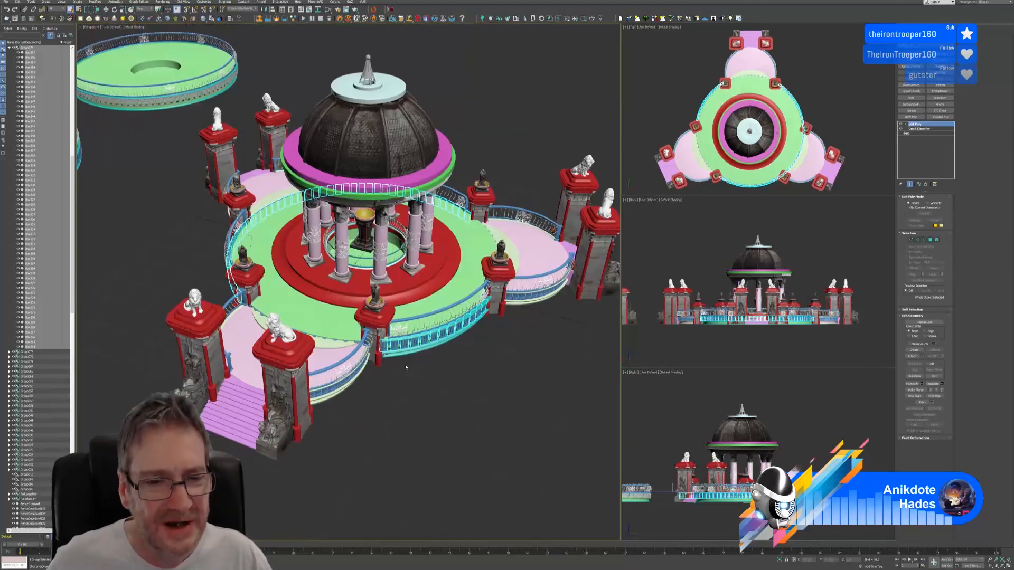
mouse_move(377, 403)
middle_mouse_down("alt")
mouse_move(408, 404)
mouse_move(375, 401)
middle_mouse_up("alt")
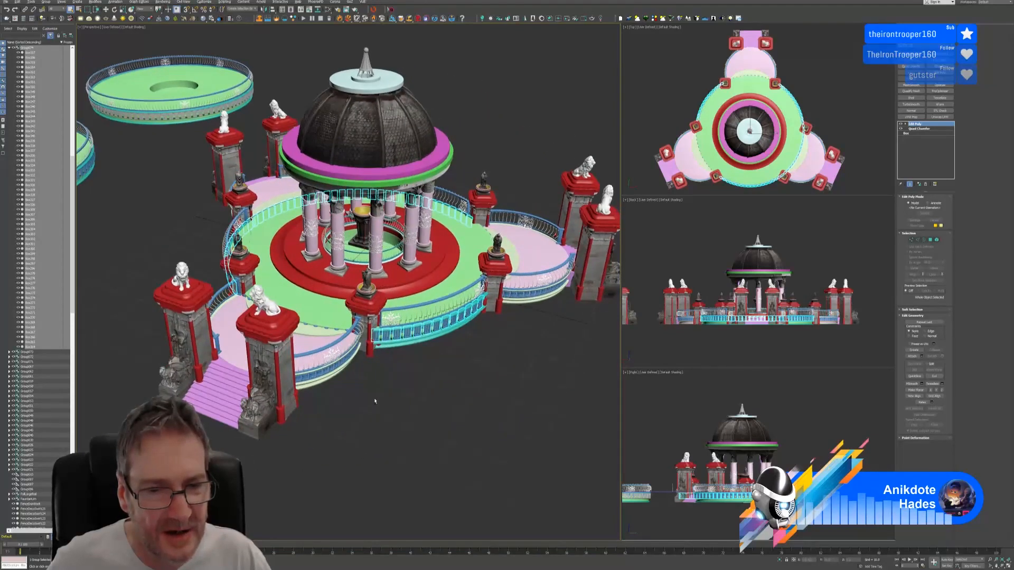
scroll(375, 402, "up", 6)
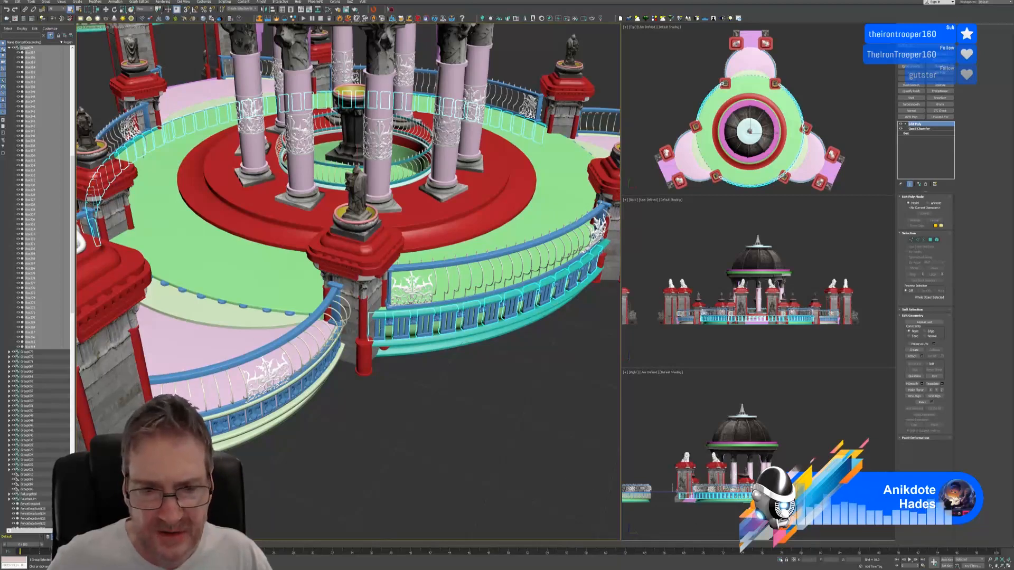
key("alt+q")
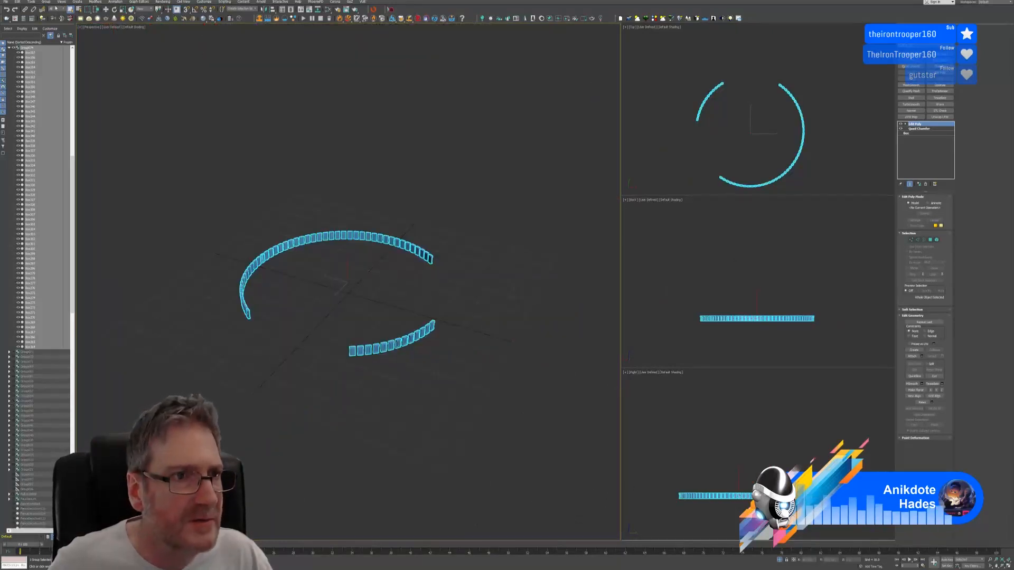
left_click(46, 2)
left_click(54, 25)
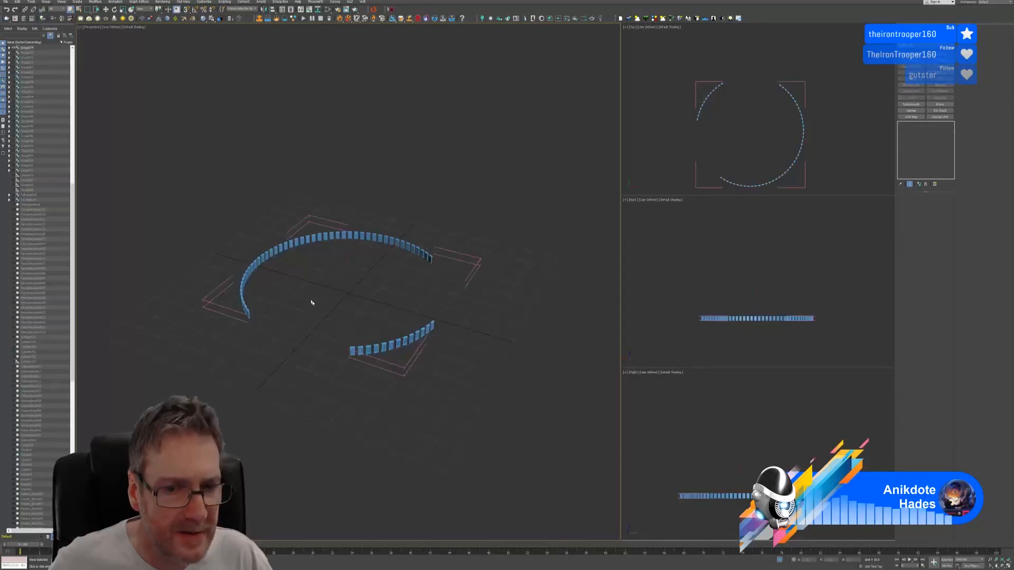
left_click(352, 352)
key("Delete")
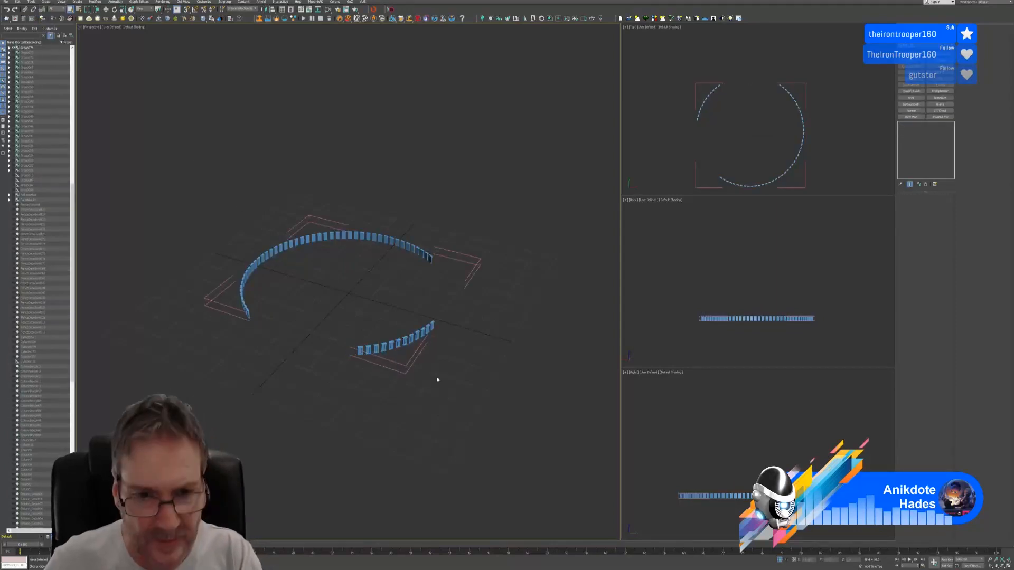
Close the trimmed panel group and end isolation to show the whole pavilion
left_click(419, 365)
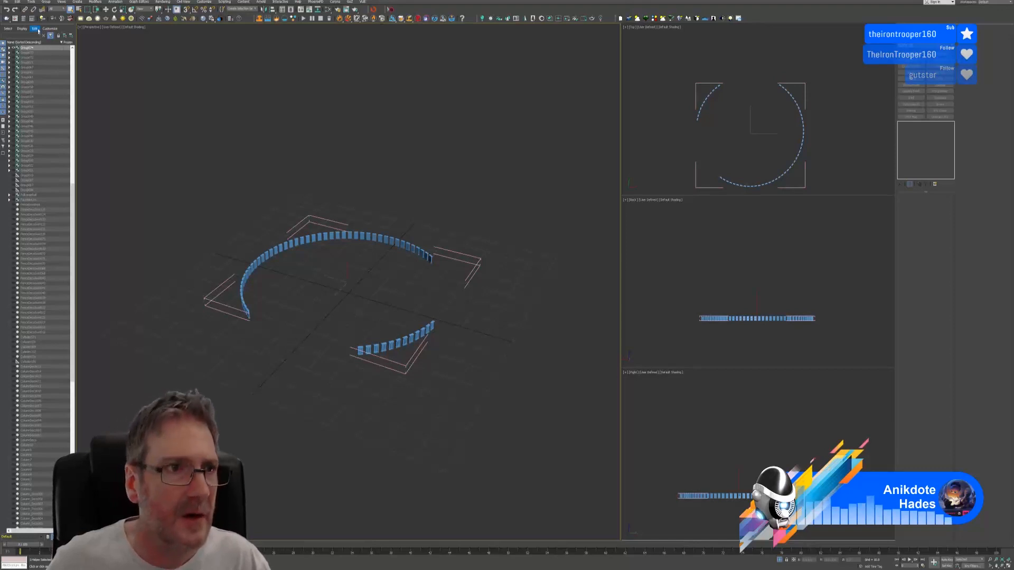
left_click(46, 1)
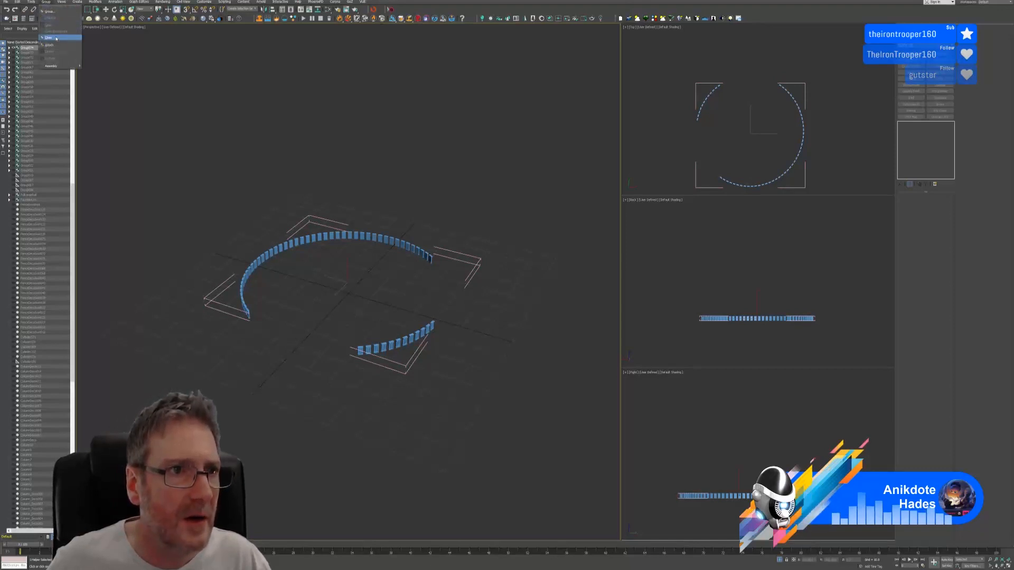
left_click(49, 38)
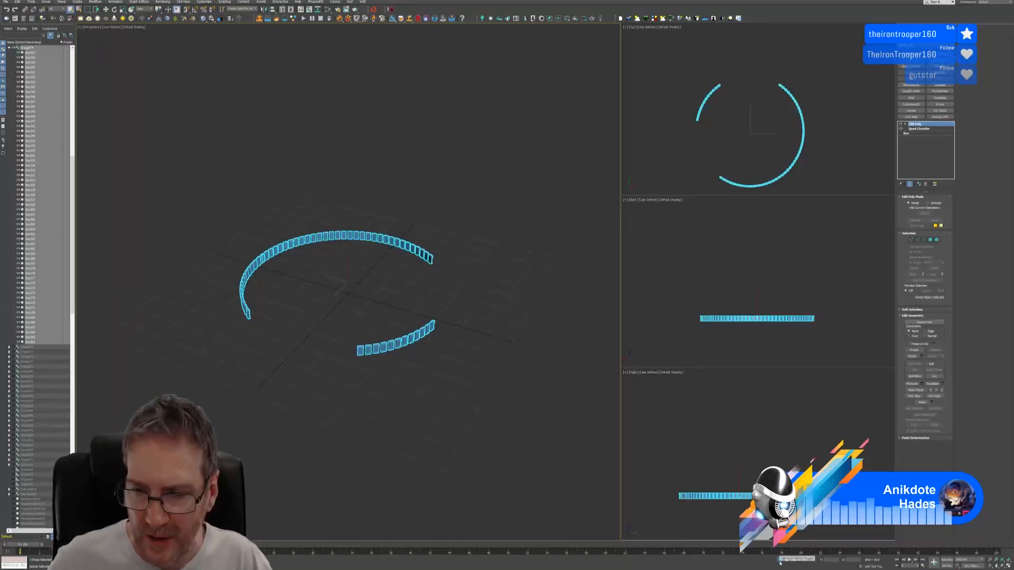
left_click(780, 560)
Isolate the panel group again, open it and delete the long arc's end panel that sits inside the statue pillar
middle_click_drag(407, 414, 393, 404)
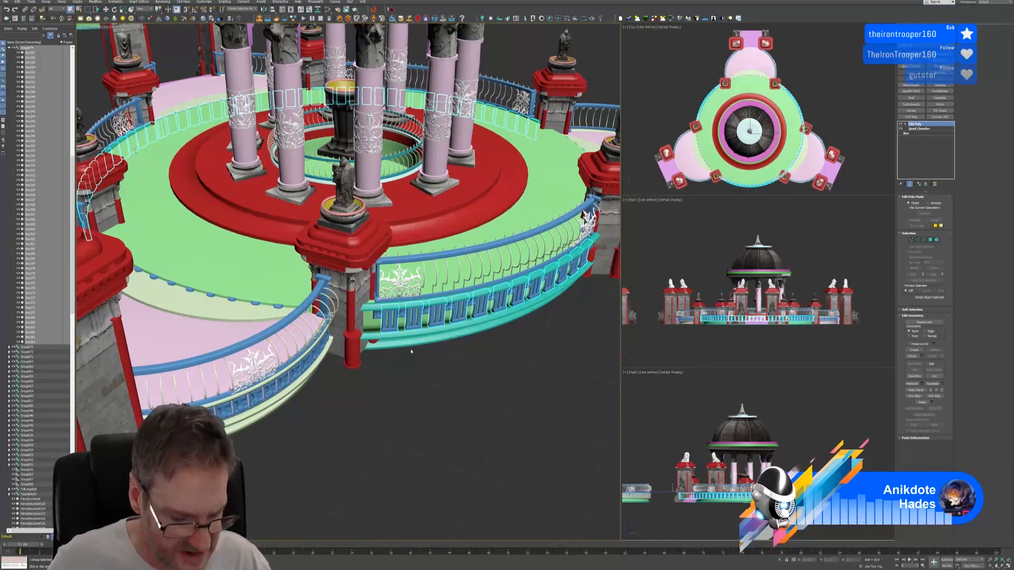
scroll(455, 370, "down", 5)
middle_click_drag(455, 370, 403, 368, "alt")
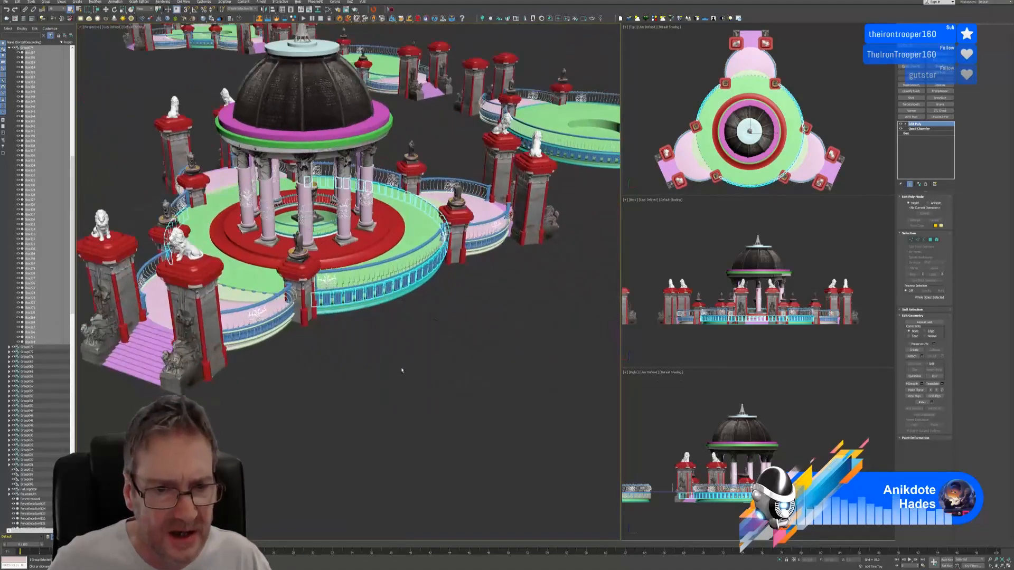
scroll(401, 370, "up", 3)
scroll(349, 359, "up", 4)
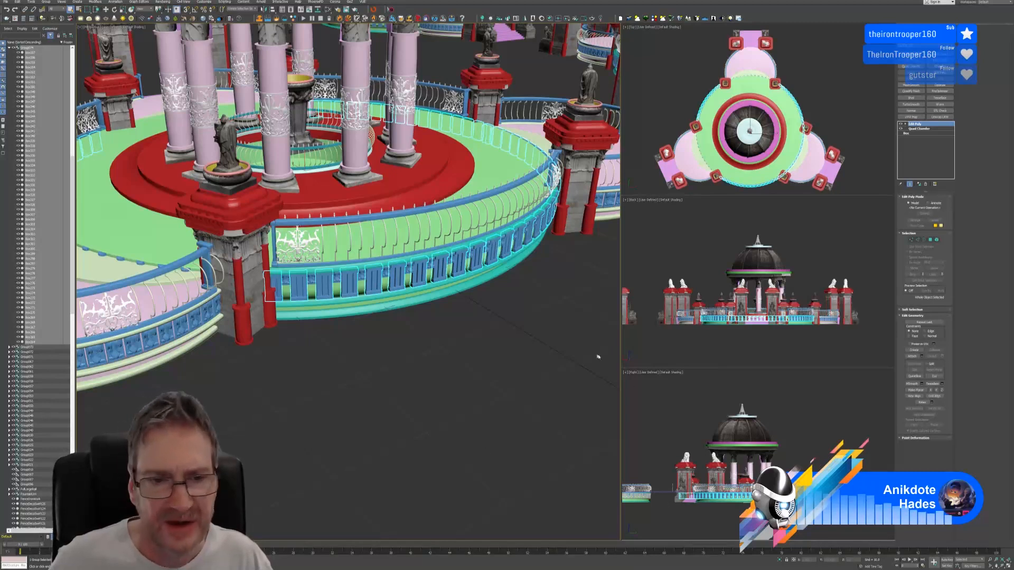
left_click(780, 560)
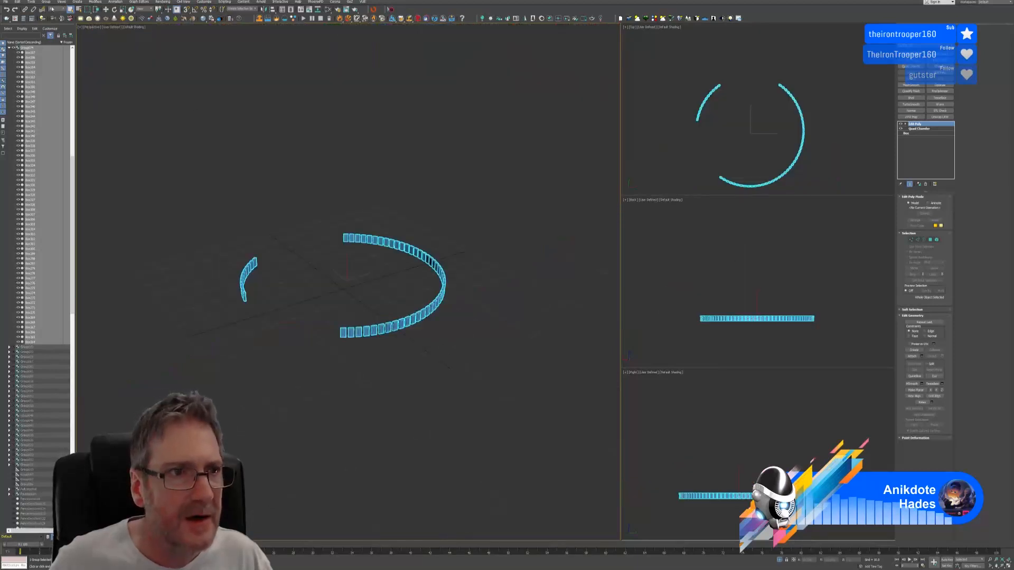
left_click(46, 2)
left_click(57, 32)
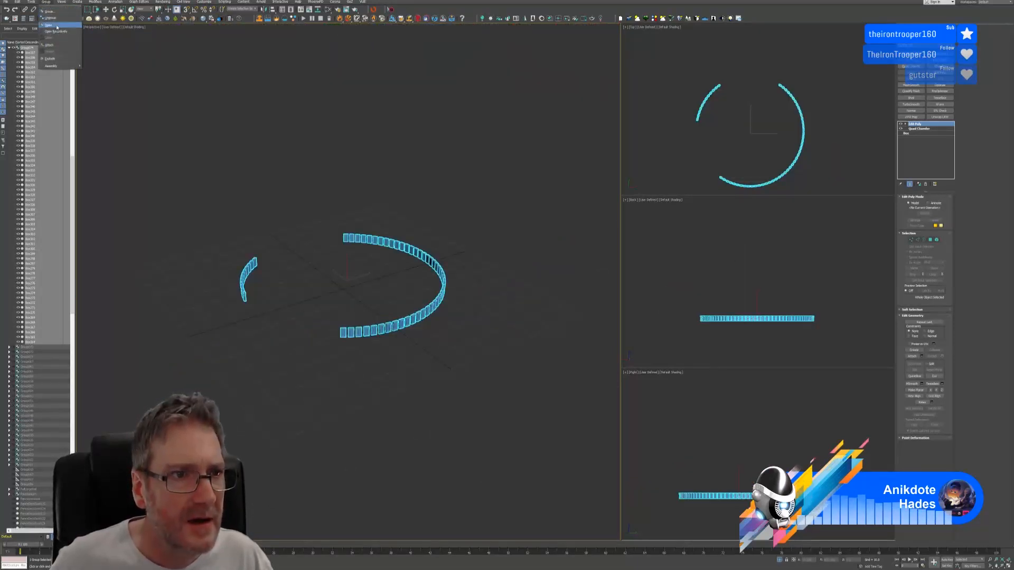
left_click(328, 326)
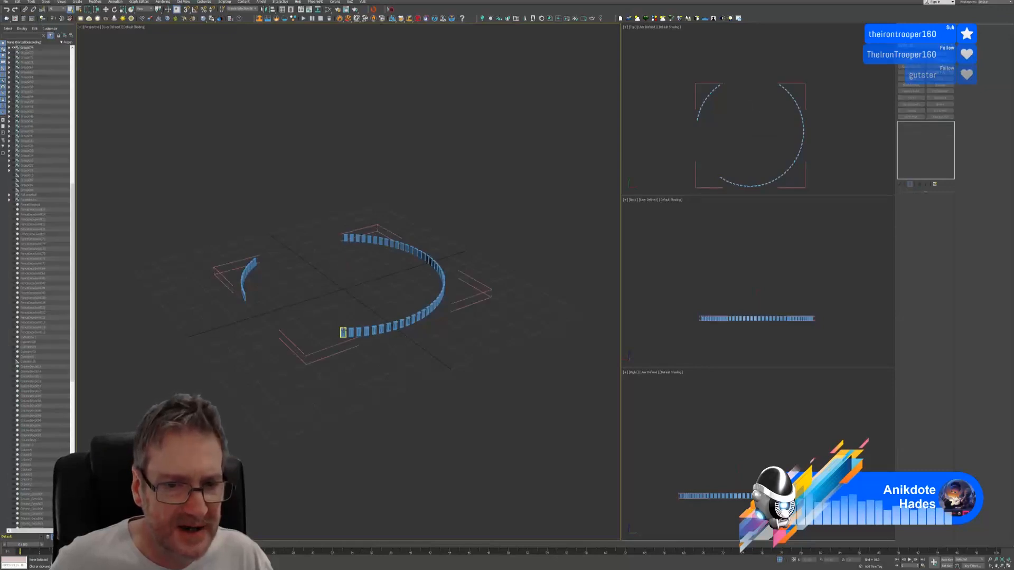
left_click(343, 331)
left_click(423, 408)
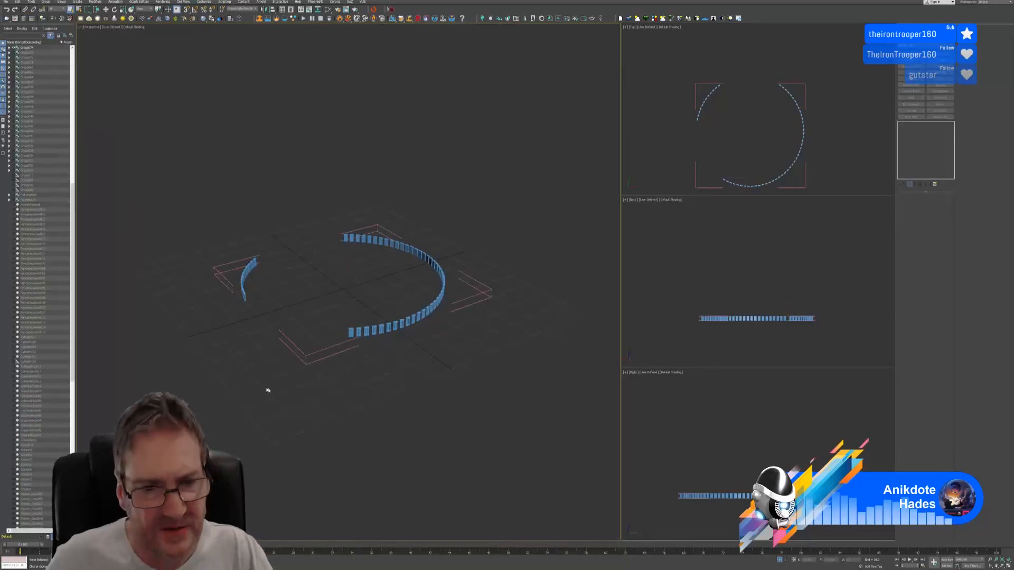
Close the panel group after trimming the long arc and end isolation
left_click(309, 346)
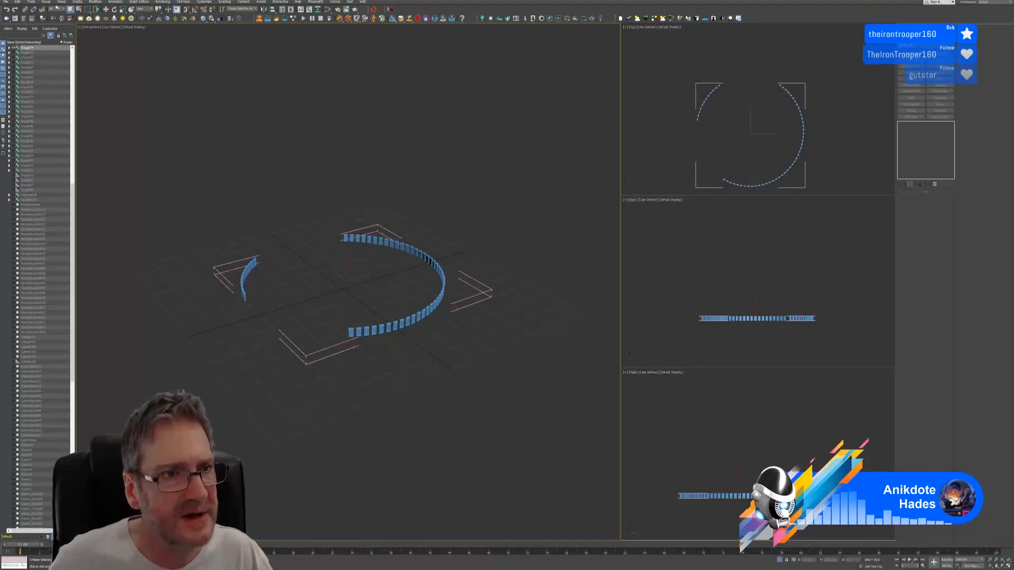
left_click(47, 2)
left_click(61, 37)
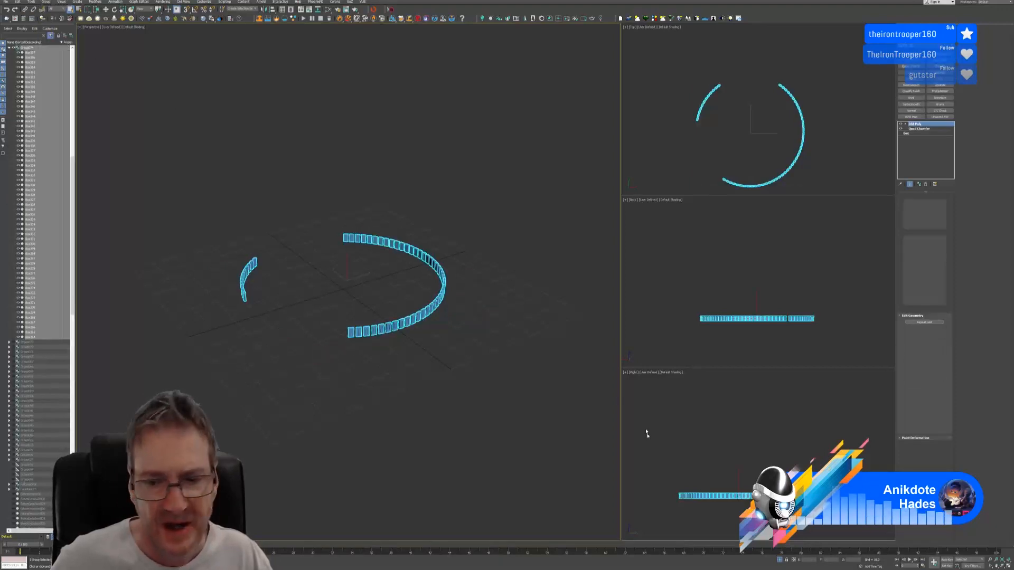
left_click(782, 560)
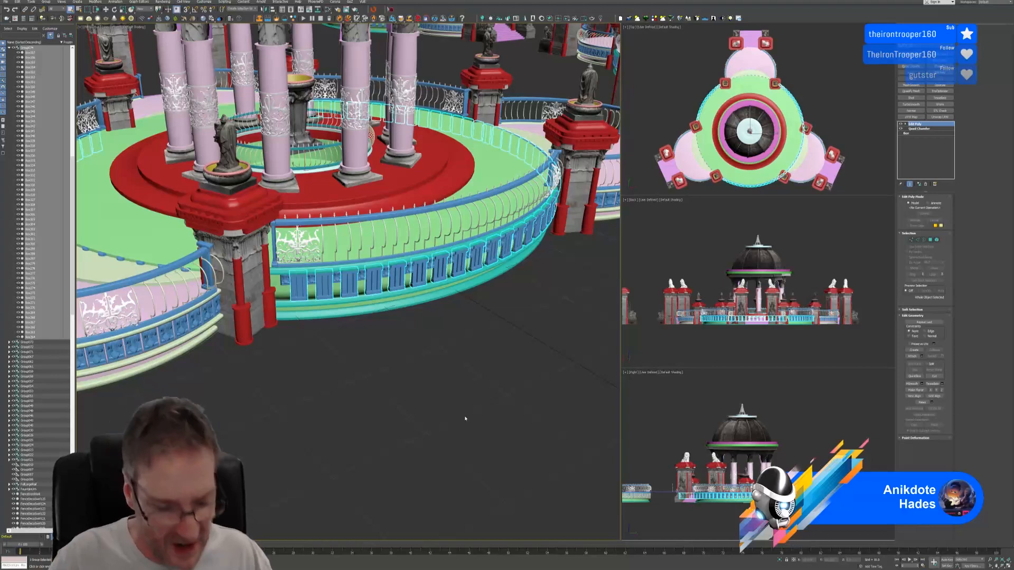
Open the panel group in the full scene and delete the first three panels crossing the side-terrace opening, starting at the near statue pillar
middle_click_drag(537, 317, 502, 327, "alt")
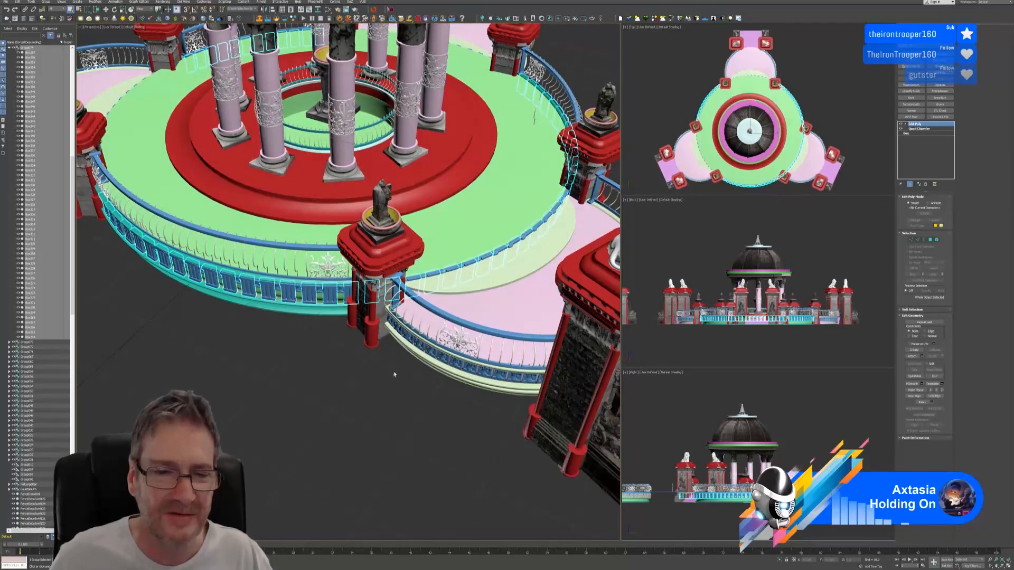
middle_click_drag(394, 374, 380, 377, "alt")
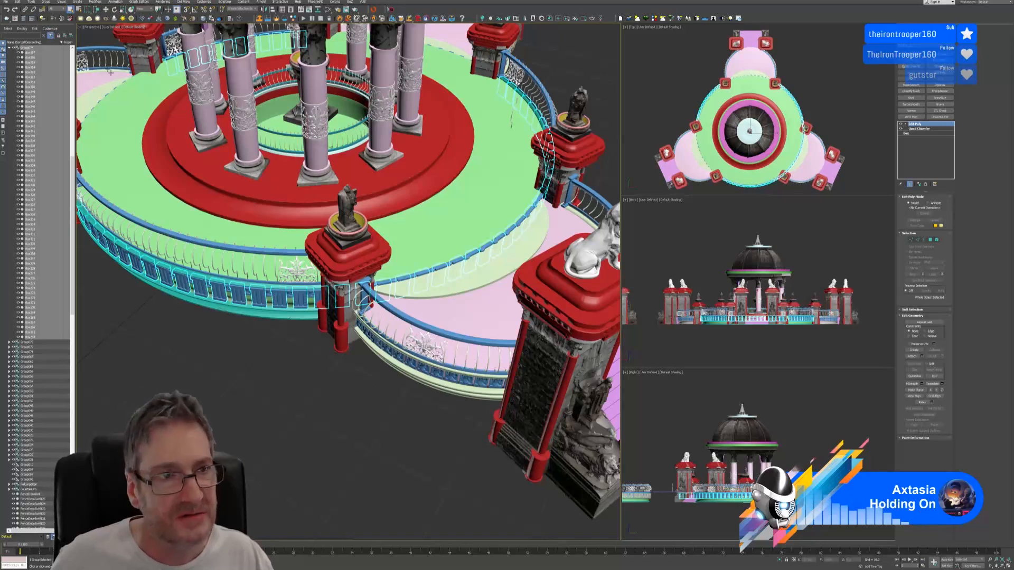
left_click(45, 3)
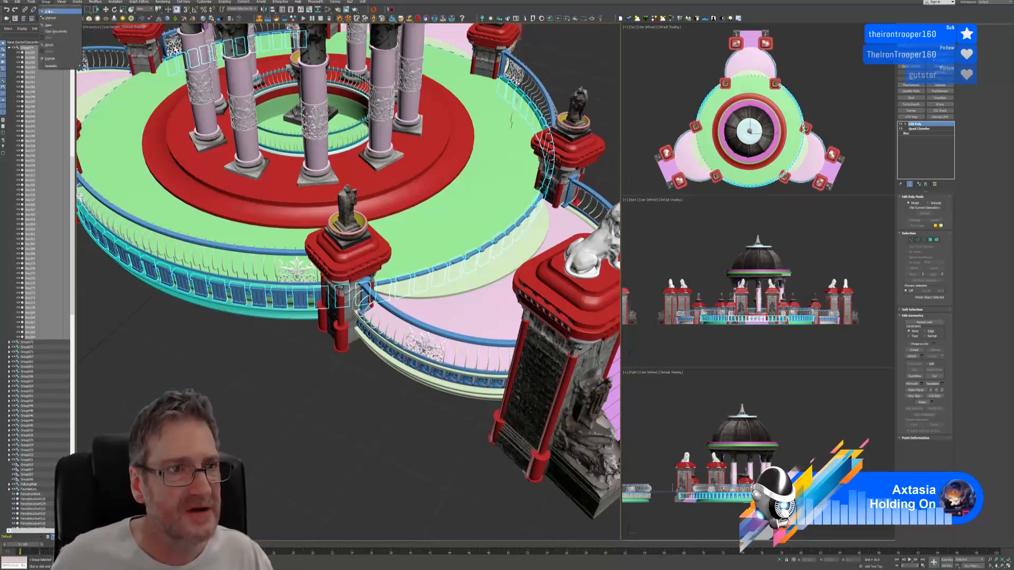
left_click(48, 23)
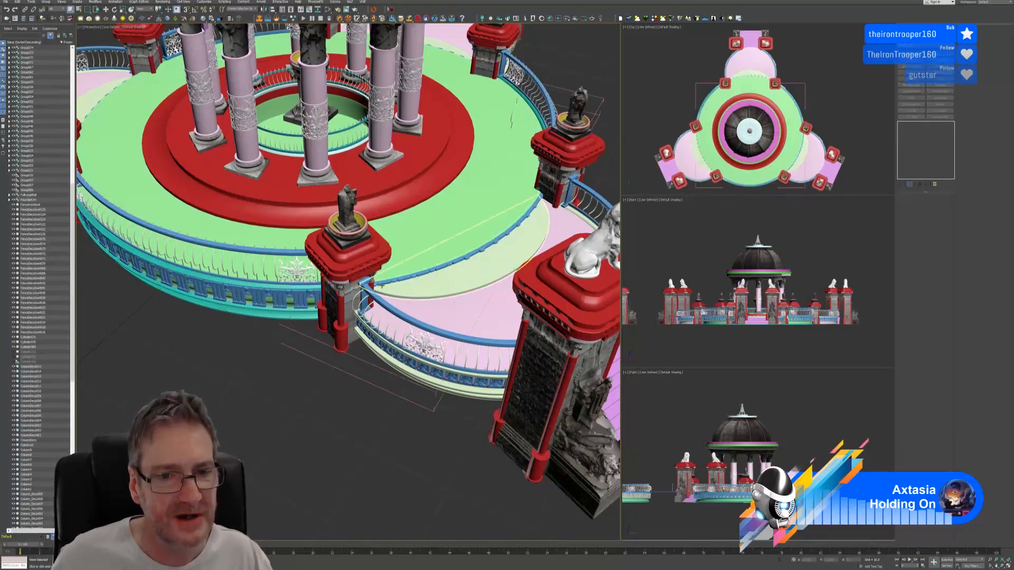
left_click(380, 286)
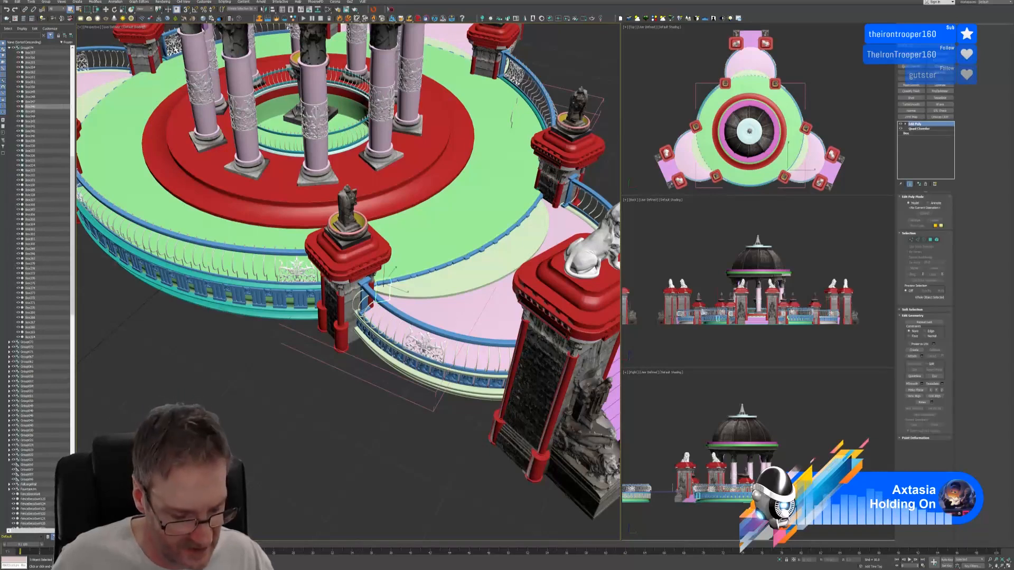
key("Delete")
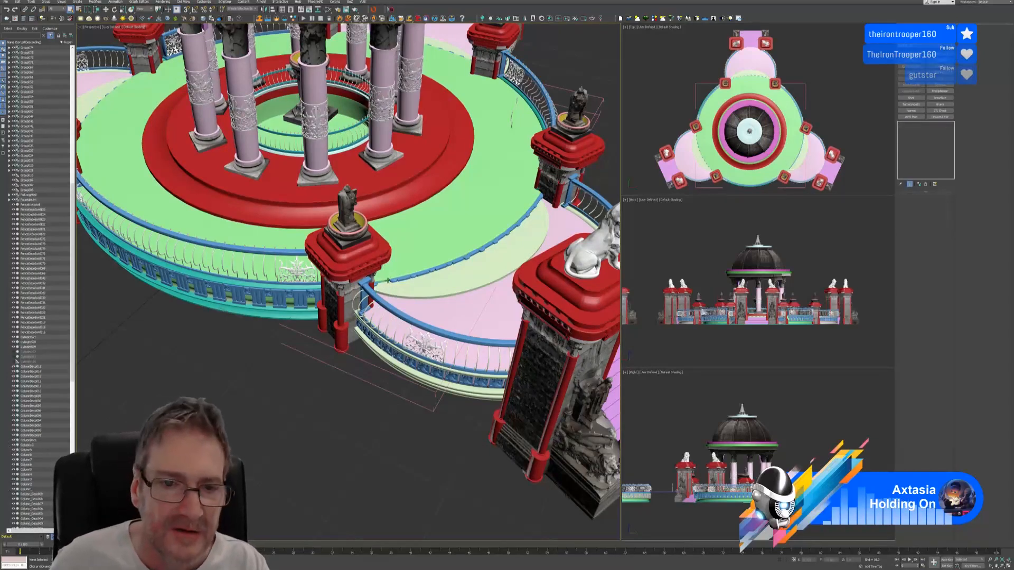
left_click(406, 278)
key("Delete")
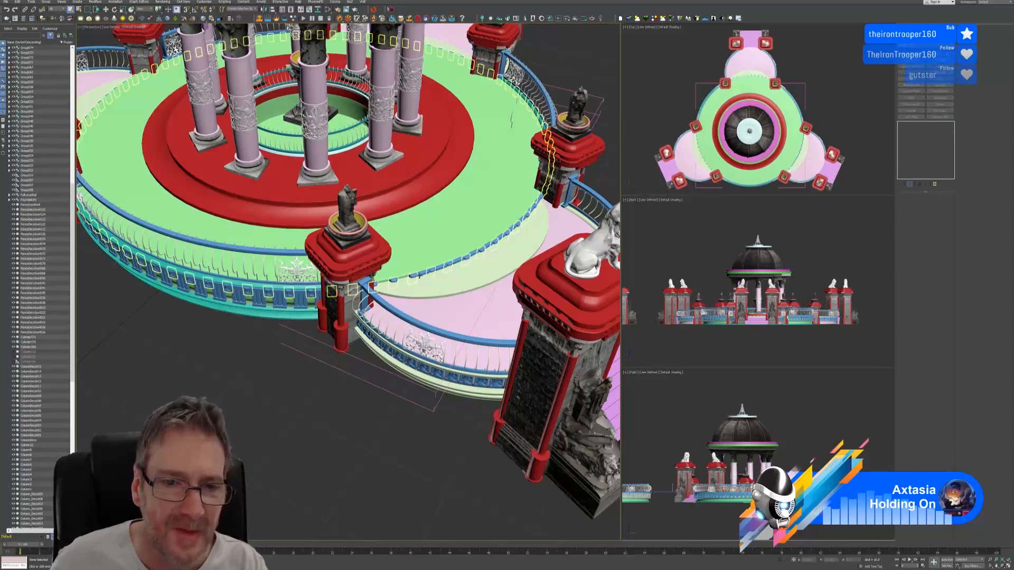
left_click(424, 273)
key("Delete")
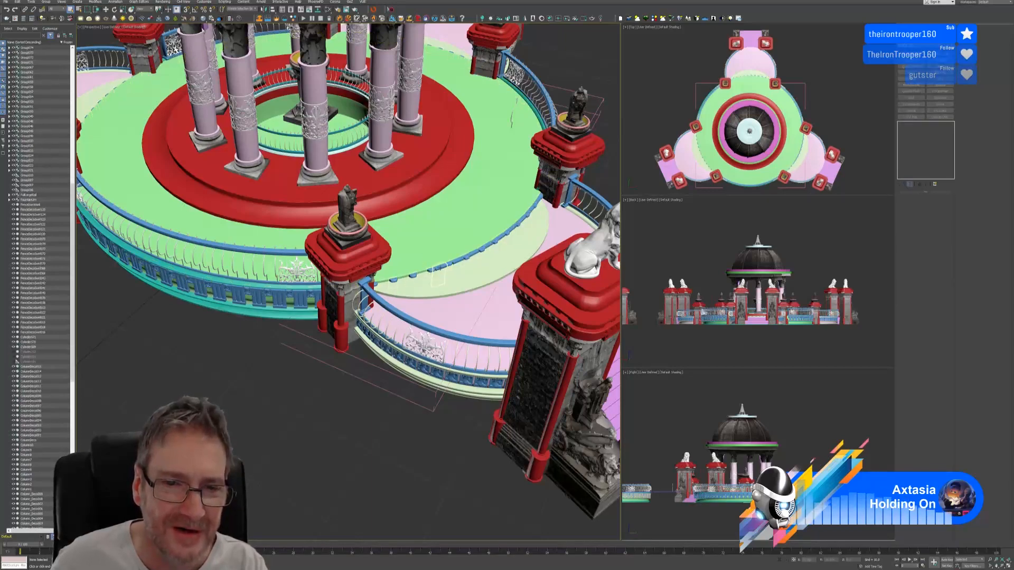
Delete the next five panels along the side-terrace opening, continuing toward the far statue pillar
left_click(441, 270)
key("Delete")
left_click(457, 264)
key("Delete")
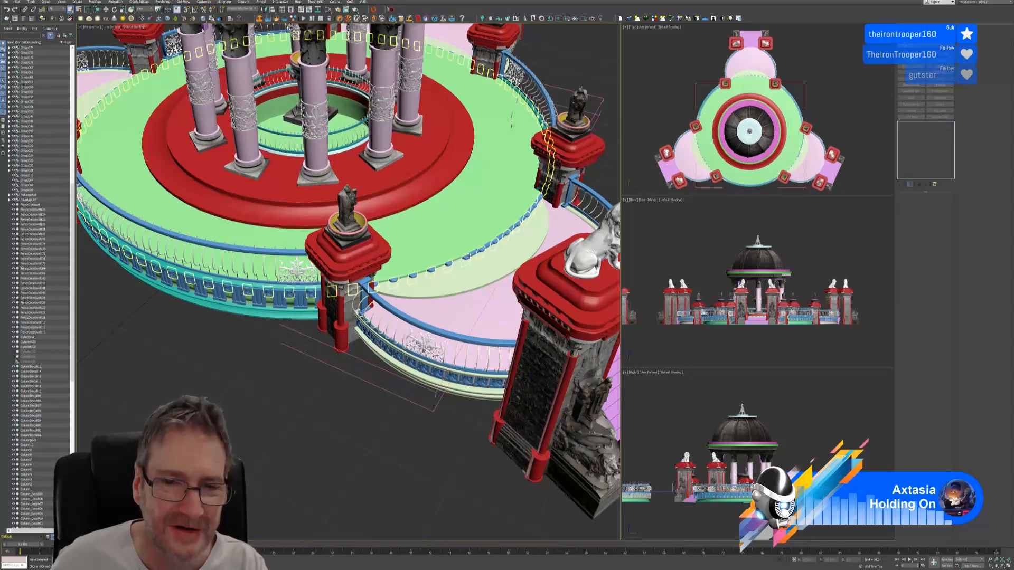
left_click(472, 258)
key("Delete")
left_click(484, 248)
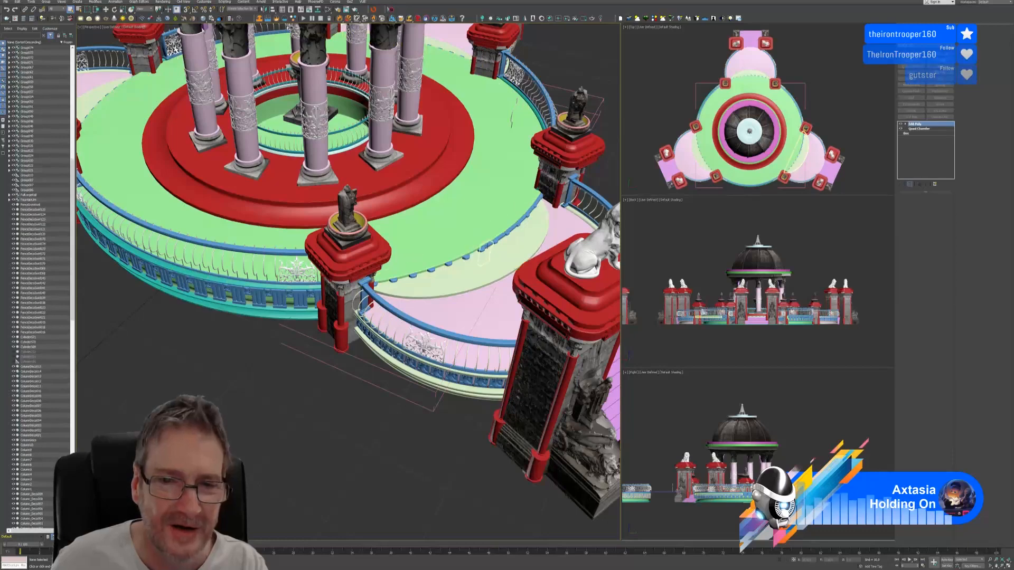
key("Delete")
left_click(499, 240)
key("Delete")
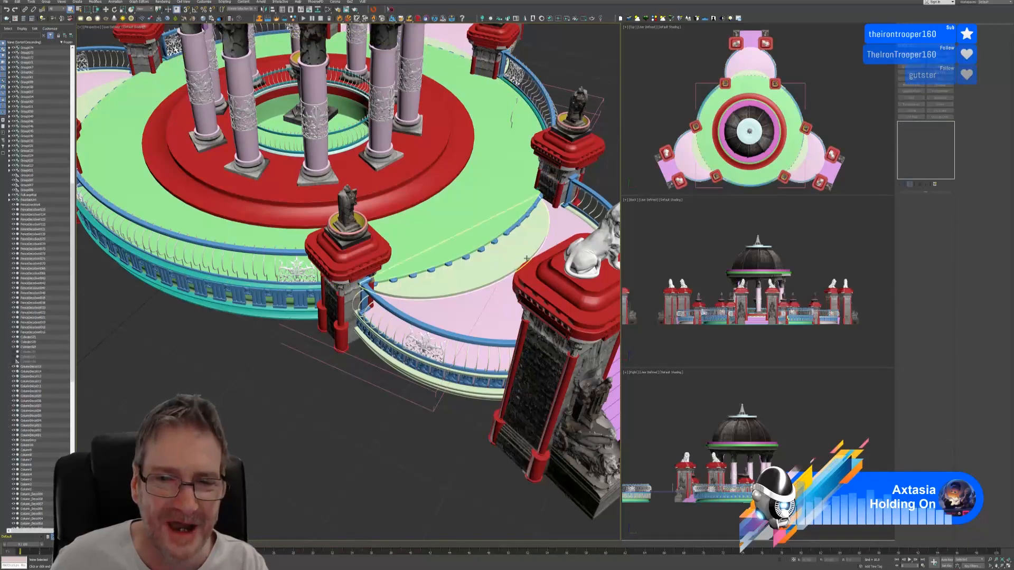
Delete four more panels at the far end of the side-terrace opening, up to the far statue pillar
middle_click_drag(527, 258, 478, 334)
scroll(478, 327, "up", 3)
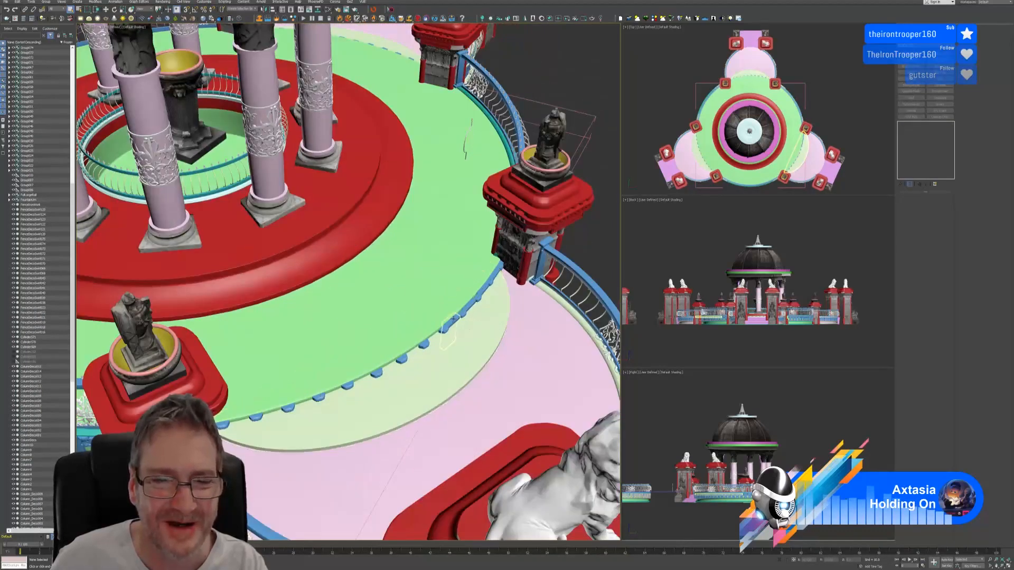
left_click(448, 332)
key("Delete")
left_click(465, 315)
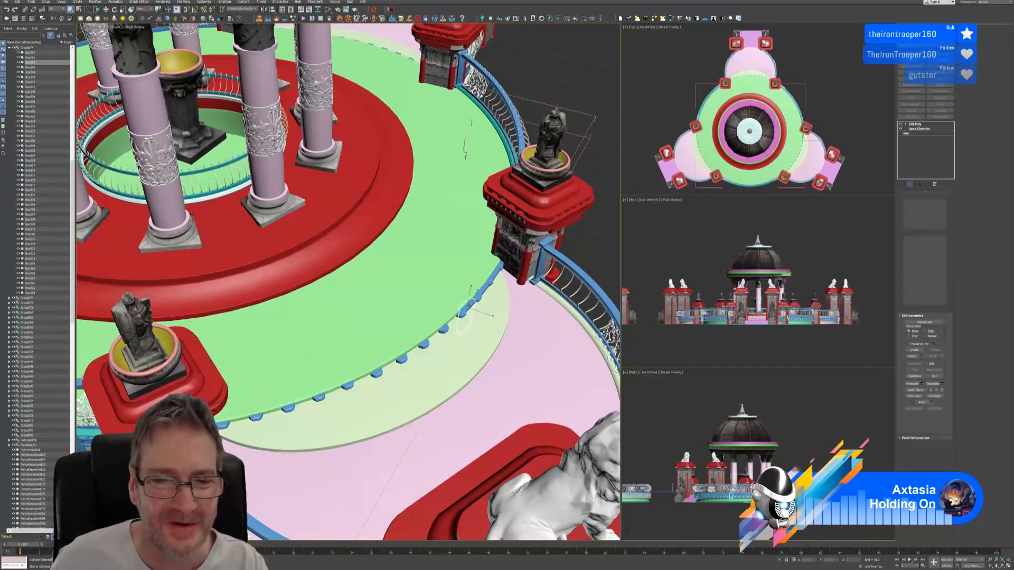
key("Delete")
left_click(478, 295)
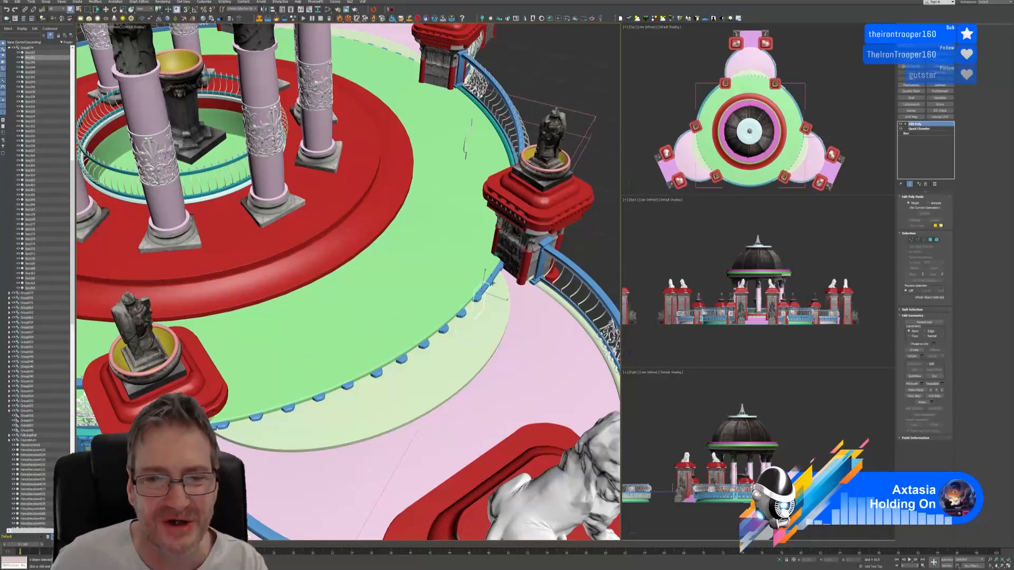
key("Delete")
left_click(494, 274)
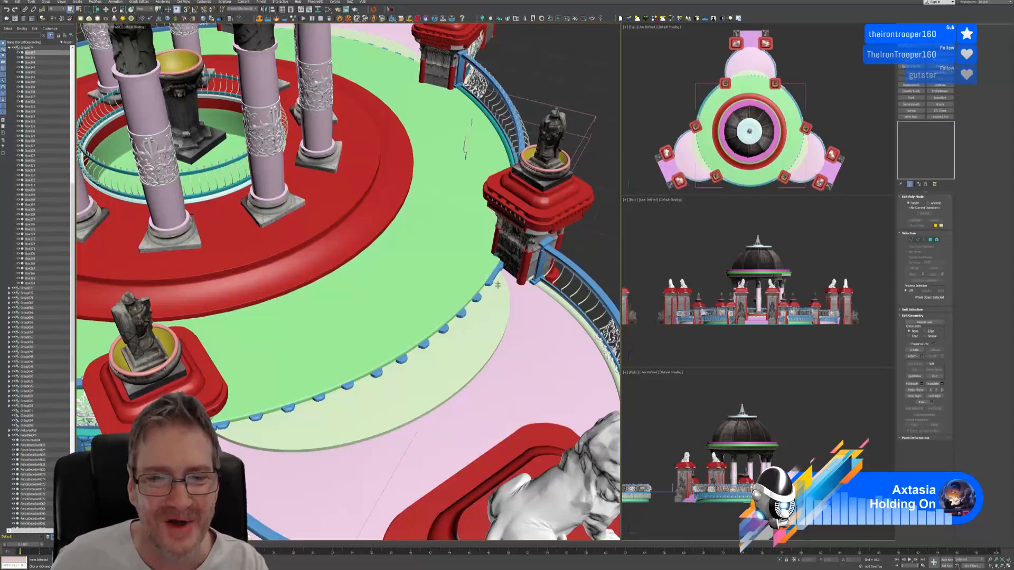
key("Delete")
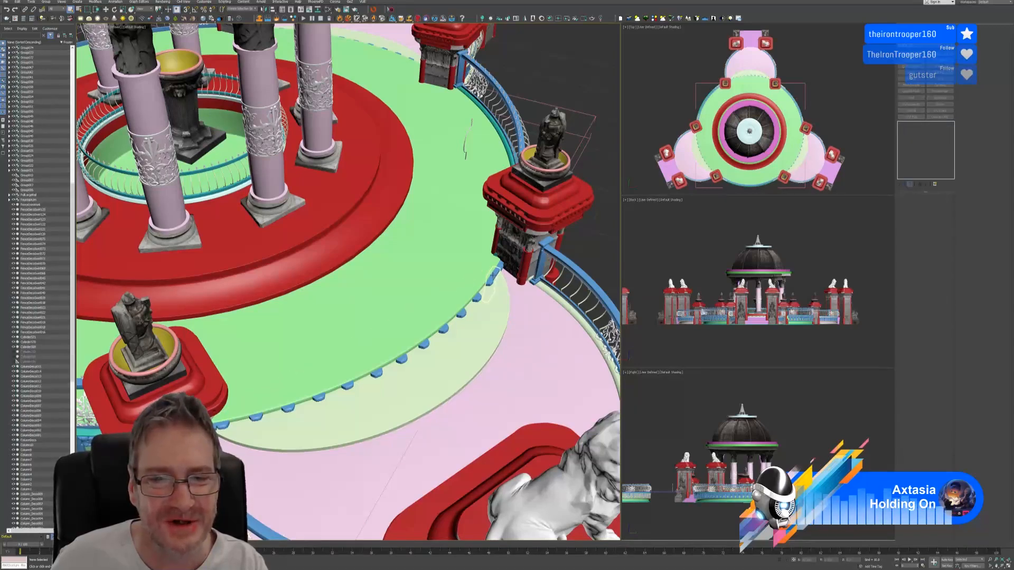
Delete the last panel crossing the side-terrace opening beside the far statue pillar
left_click(493, 280)
key("Delete")
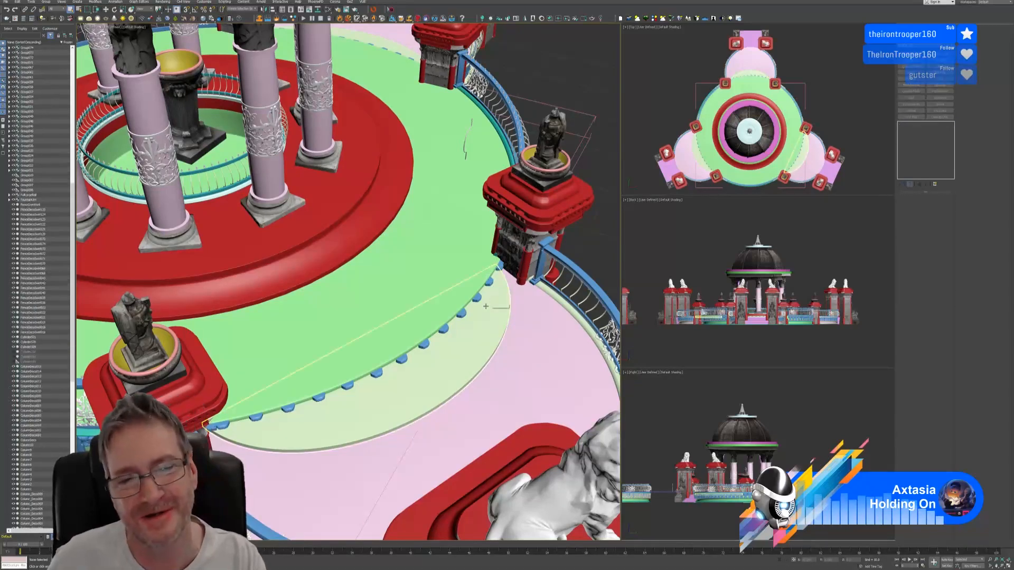
Examine the balustrade panels around the terrace where the railings meet the statue pillars
mouse_move(486, 306)
middle_mouse_down("alt")
mouse_move(448, 286)
mouse_move(502, 312)
middle_mouse_up("alt")
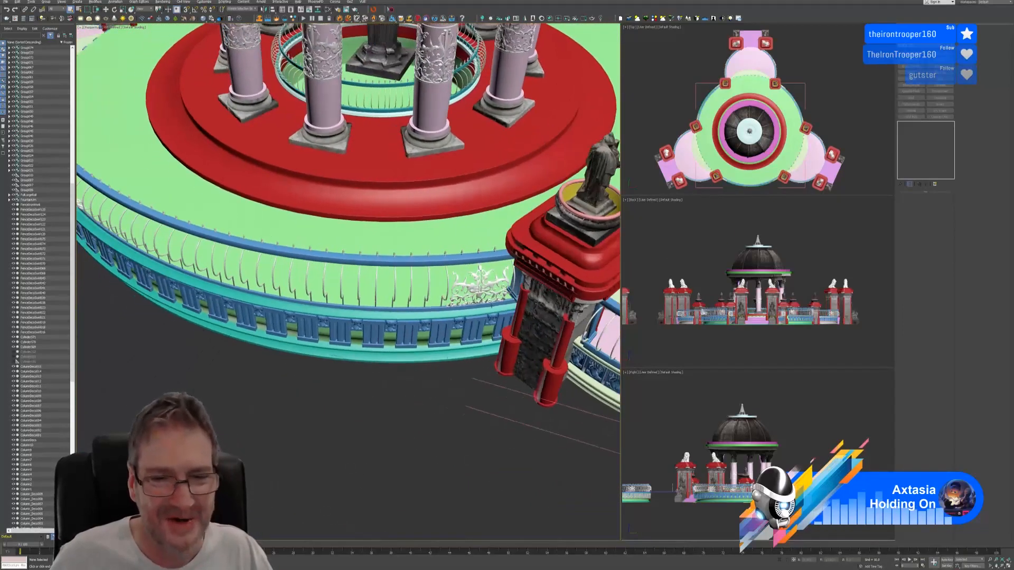
middle_click_drag(538, 395, 459, 305)
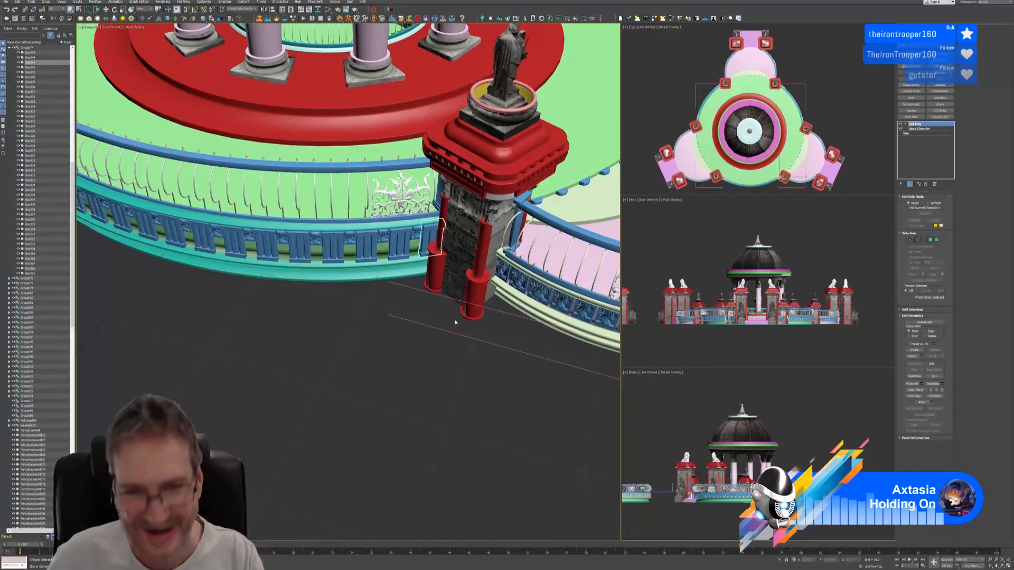
middle_click_drag(457, 331, 317, 340, "alt")
scroll(416, 347, "down", 4)
middle_click_drag(492, 332, 390, 316, "alt")
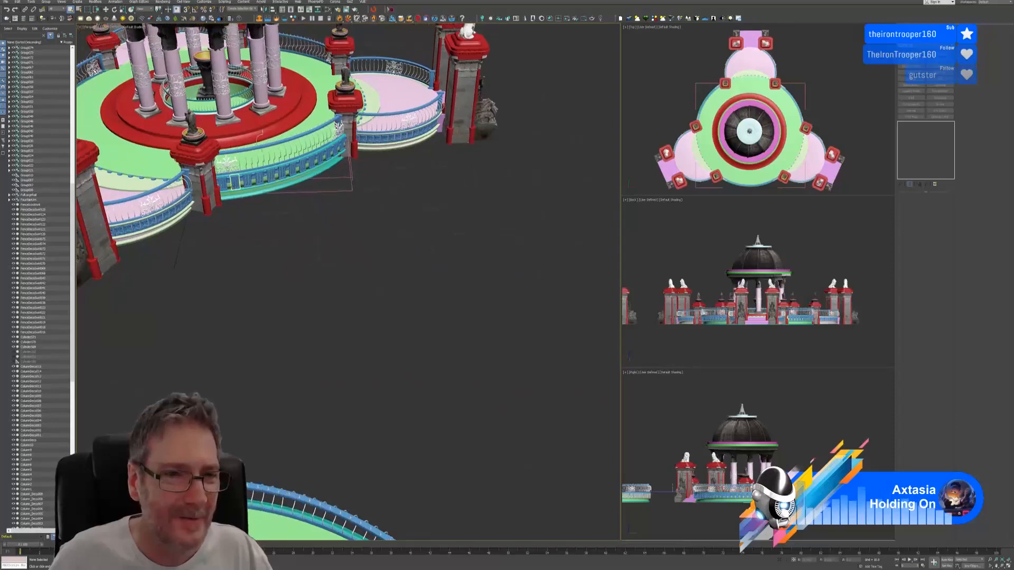
scroll(234, 174, "up", 4)
scroll(210, 167, "up", 2)
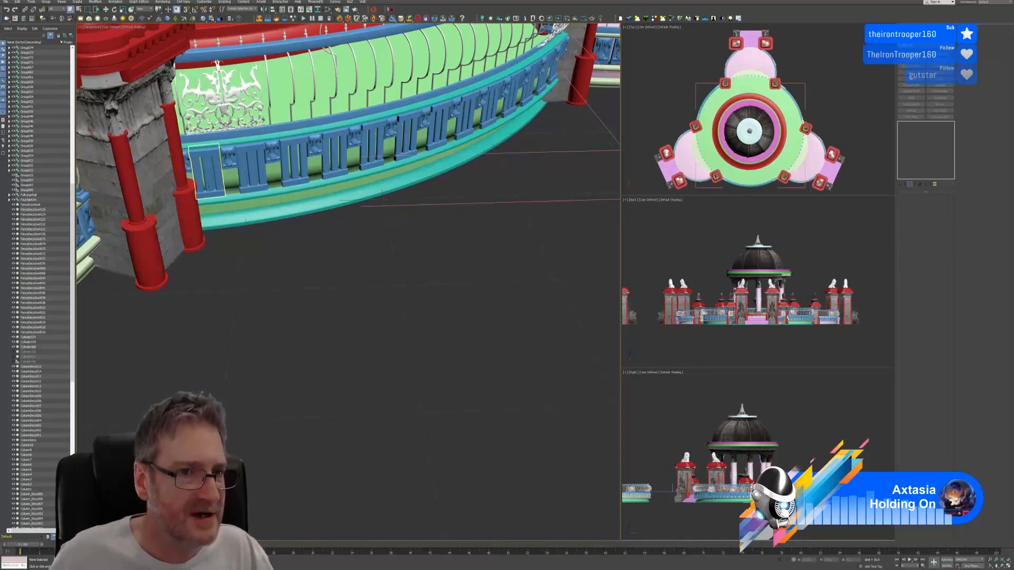
scroll(210, 187, "down", 4)
middle_click_drag(337, 242, 419, 259)
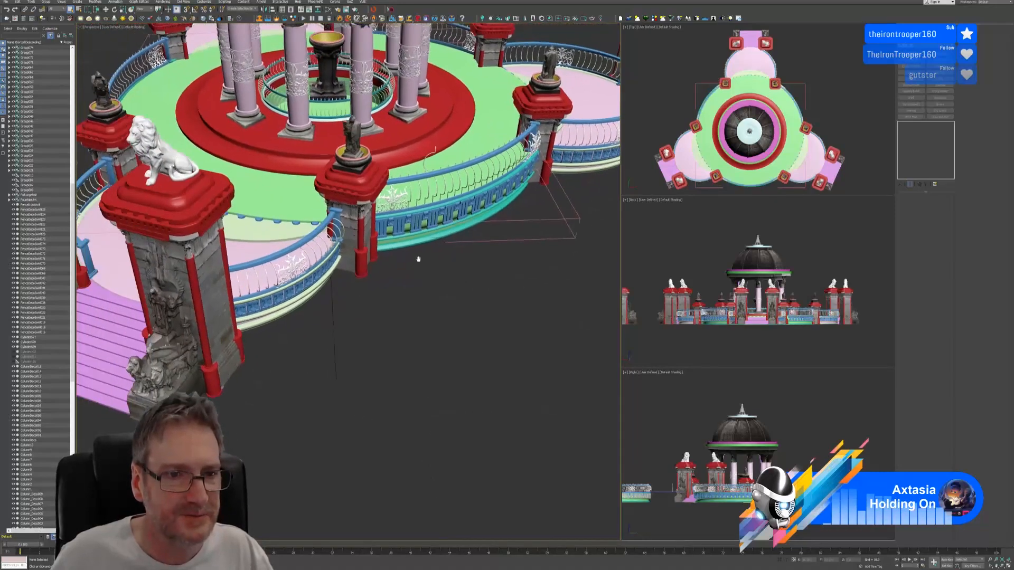
middle_click_drag(404, 294, 395, 287, "alt")
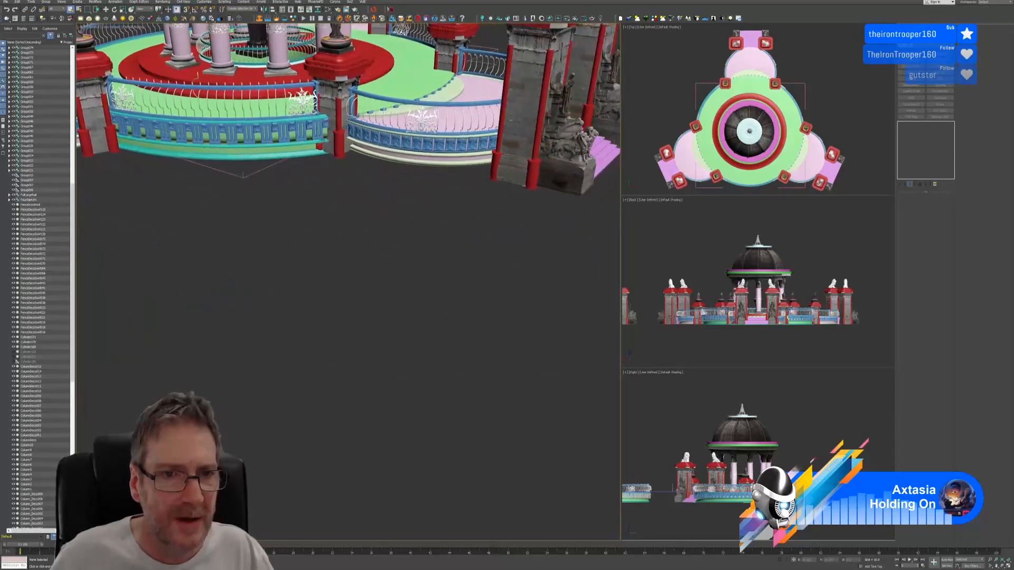
middle_click_drag(433, 199, 368, 206)
middle_click_drag(372, 148, 321, 268)
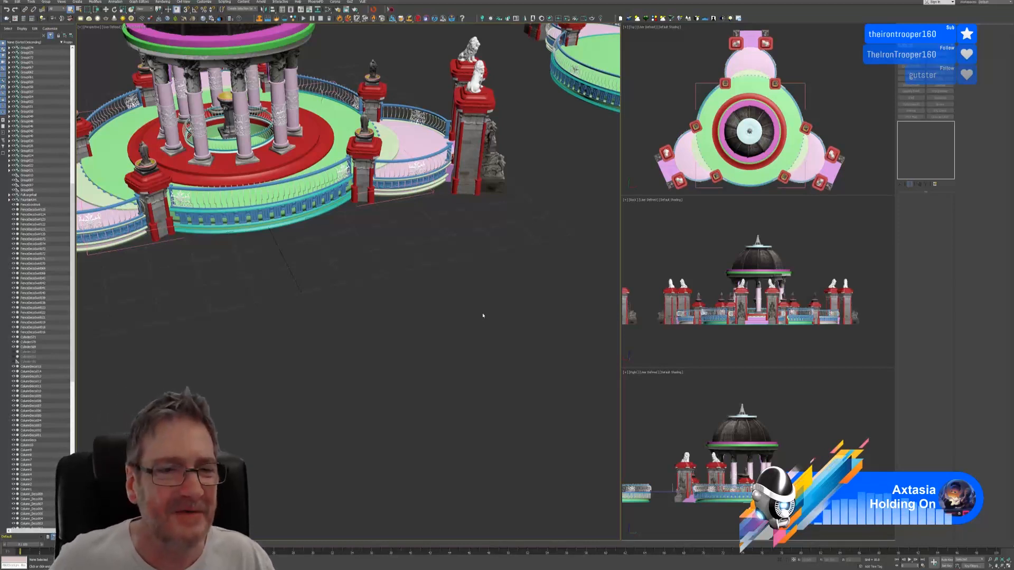
Close the balustrade panel group and open the group of small ornamental blocks that rings the main terrace
left_click(140, 247)
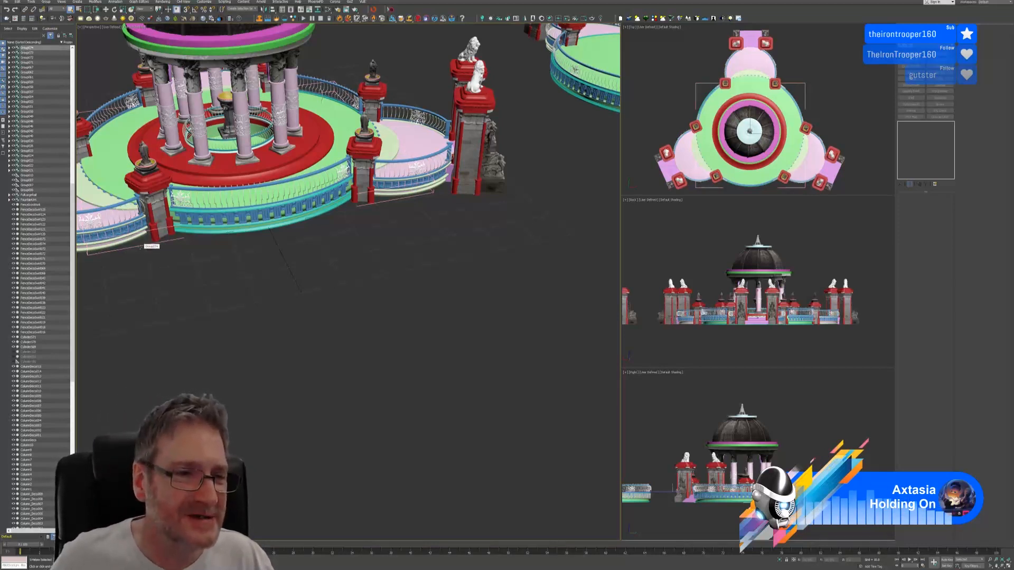
left_click(47, 2)
left_click(64, 38)
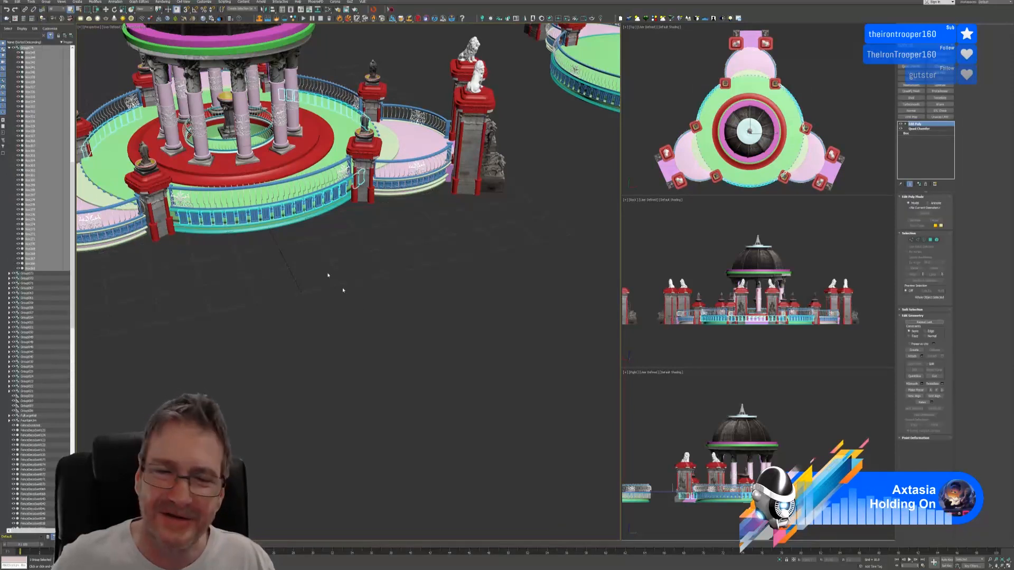
middle_click_drag(318, 312, 403, 297)
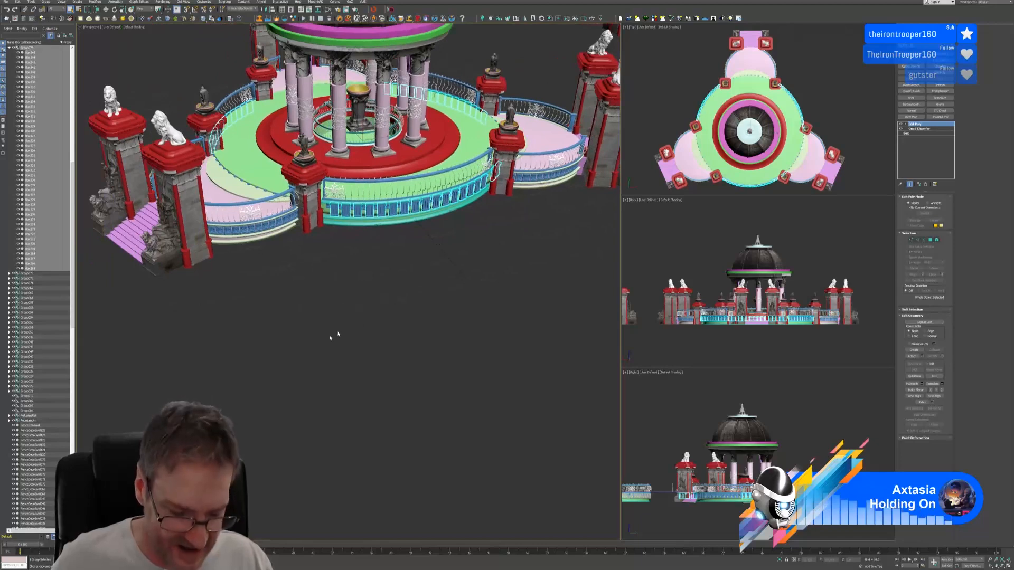
middle_click_drag(279, 334, 330, 311, "alt")
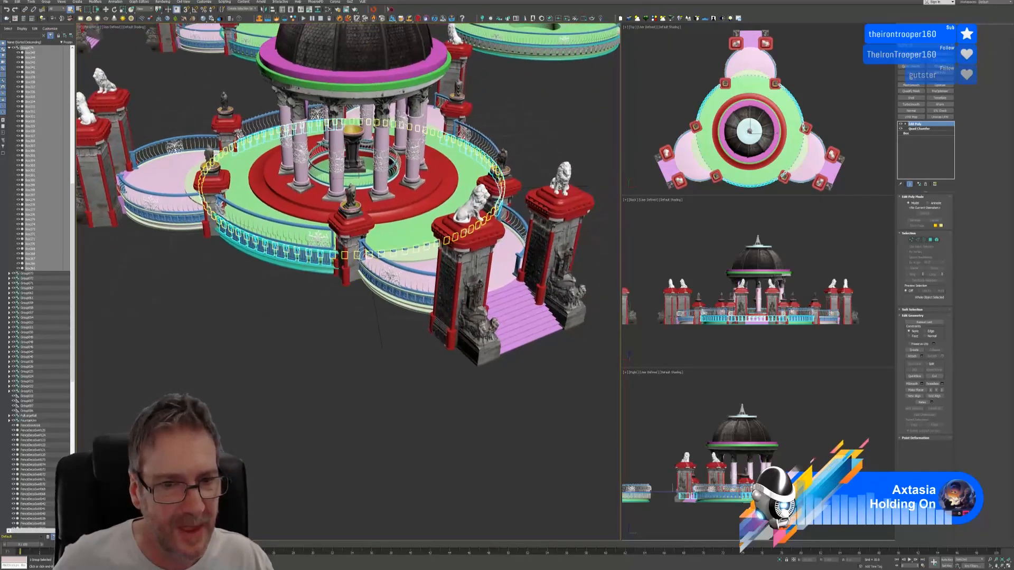
left_click(358, 290)
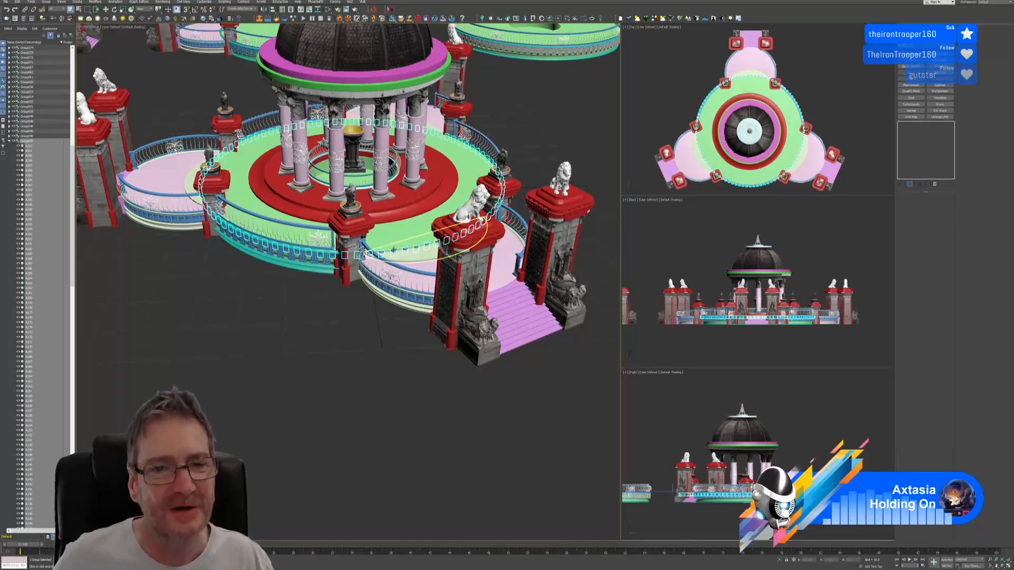
scroll(367, 298, "up", 6)
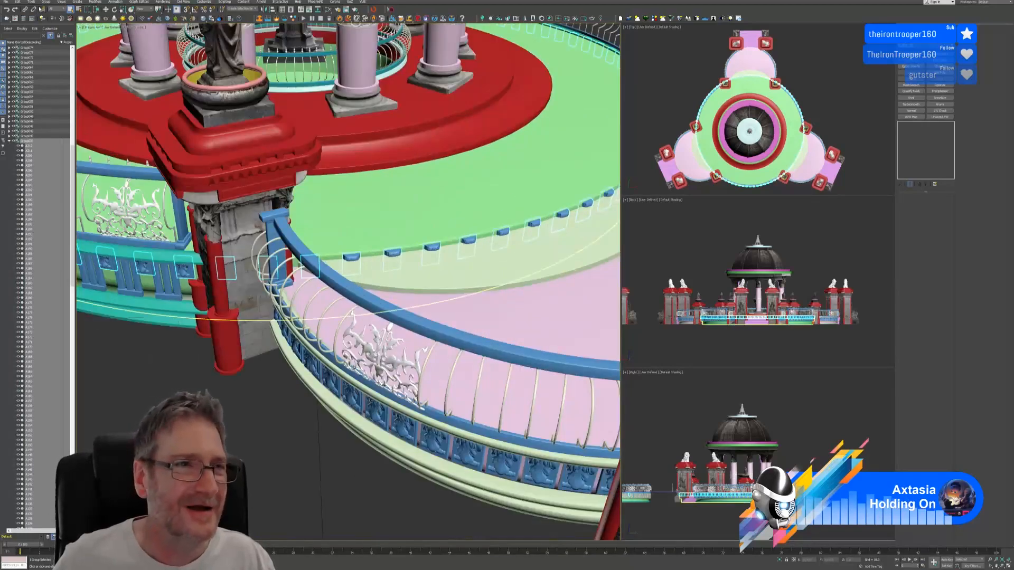
left_click(44, 3)
left_click(51, 24)
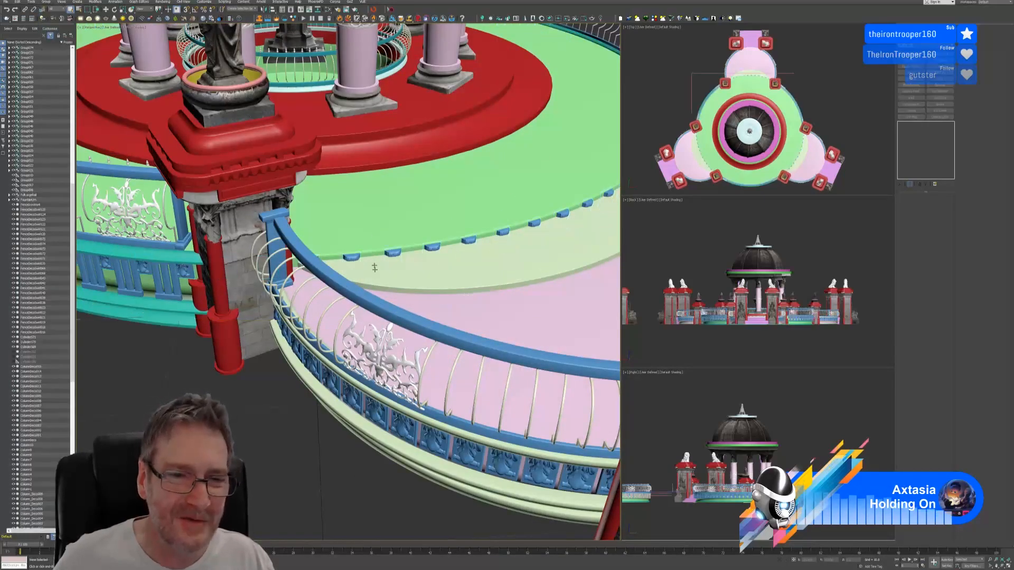
Delete the first six ornamental blocks crossing the side-terrace opening, starting at the near statue pillar
middle_click_drag(350, 270, 343, 272, "alt")
middle_click_drag(279, 313, 276, 317, "alt")
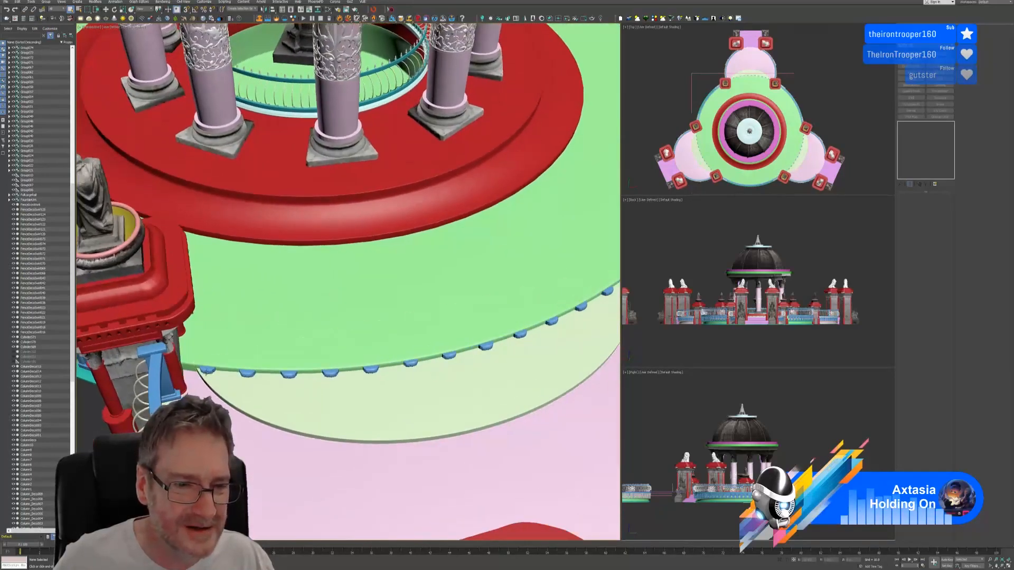
left_click(208, 371)
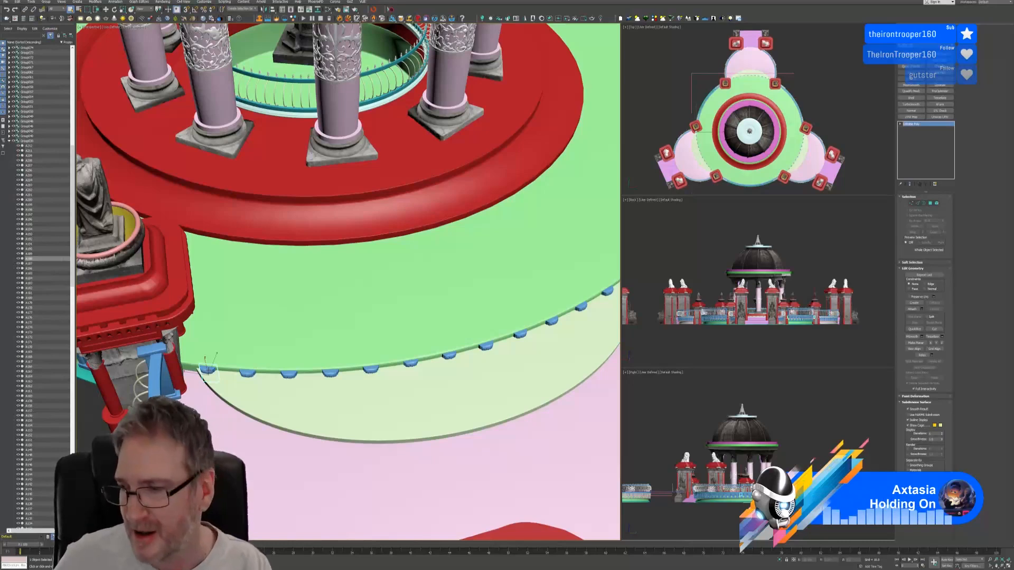
key("Delete")
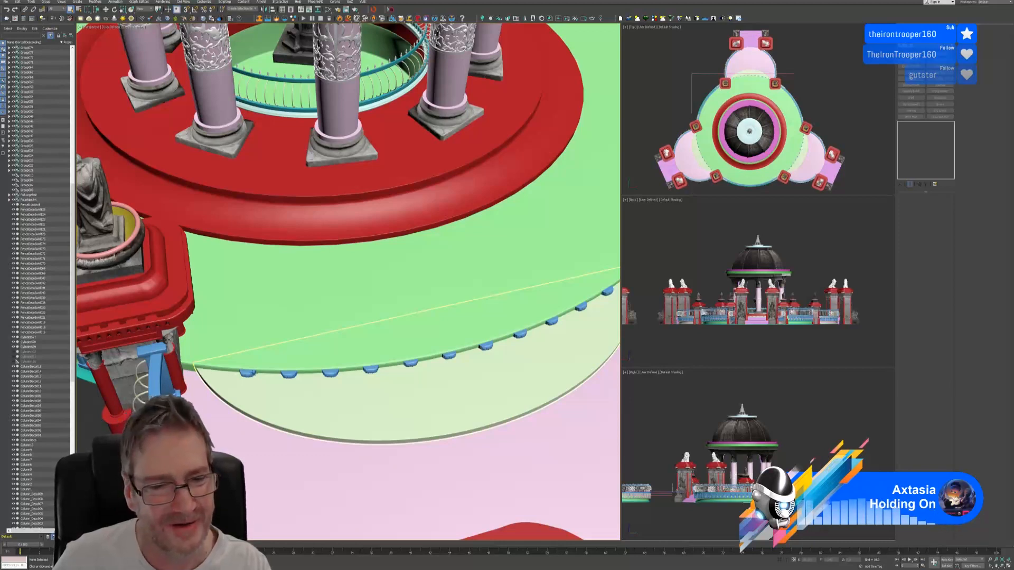
left_click(287, 373)
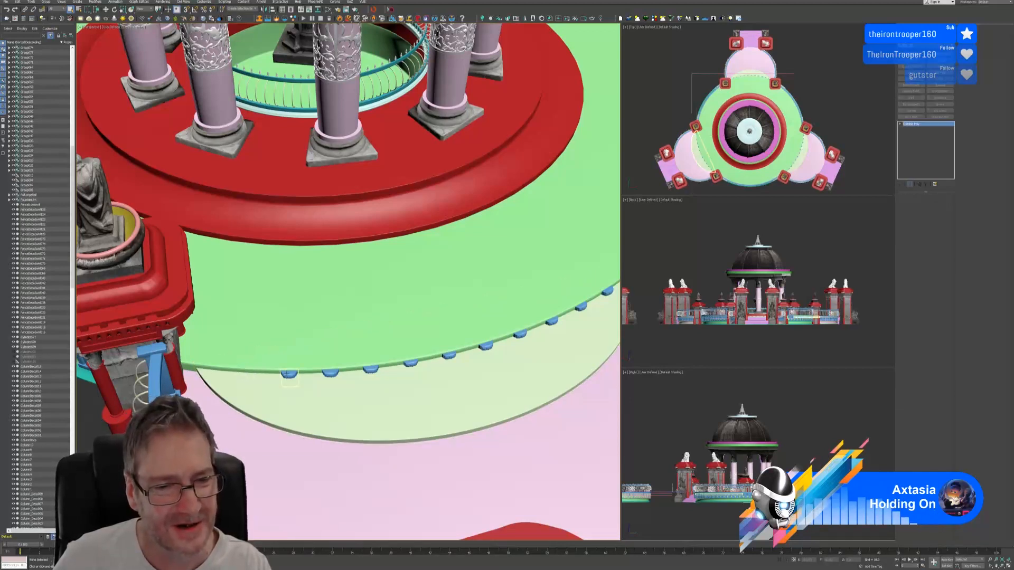
left_click(371, 370)
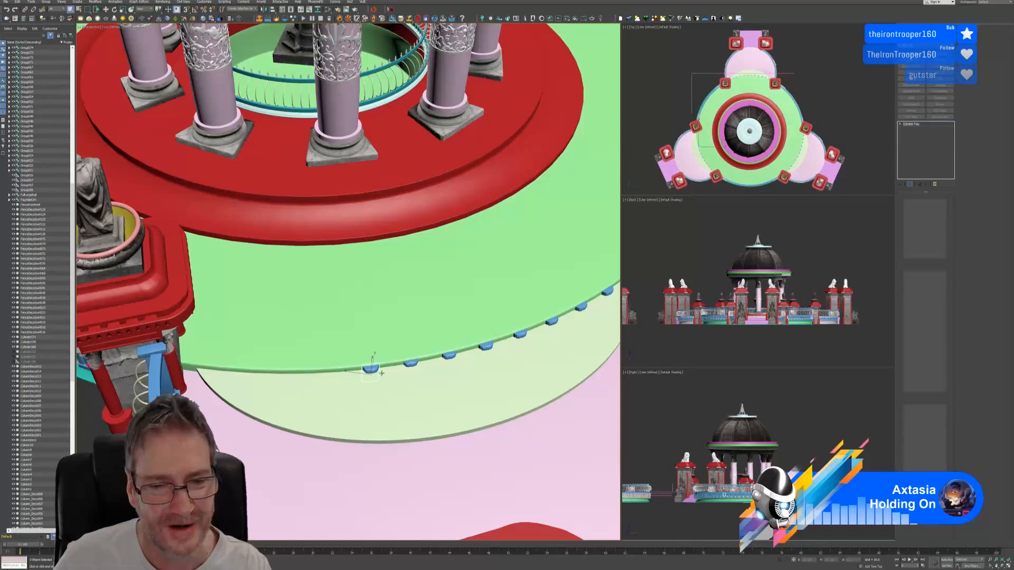
left_click(410, 363)
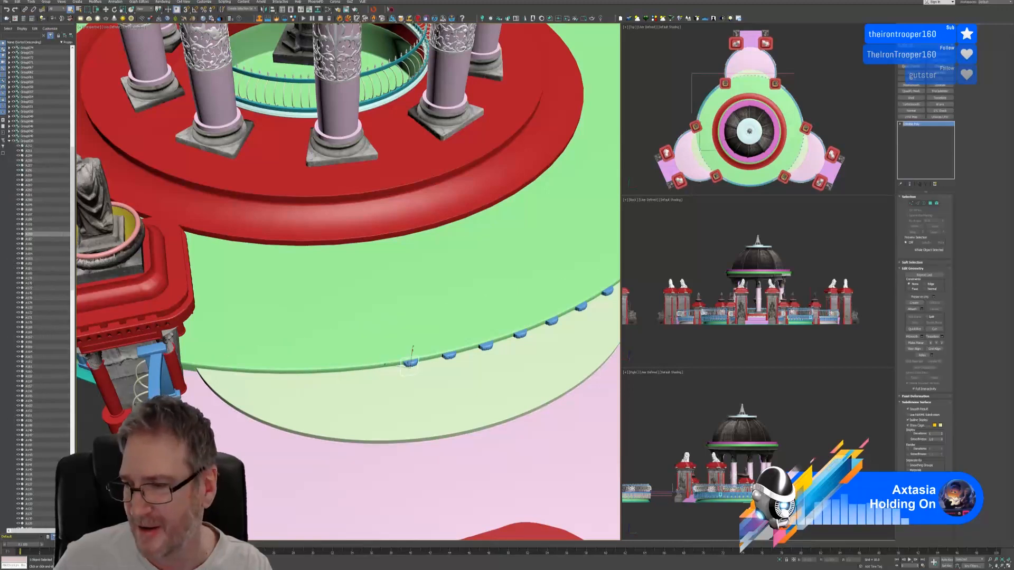
key("Delete")
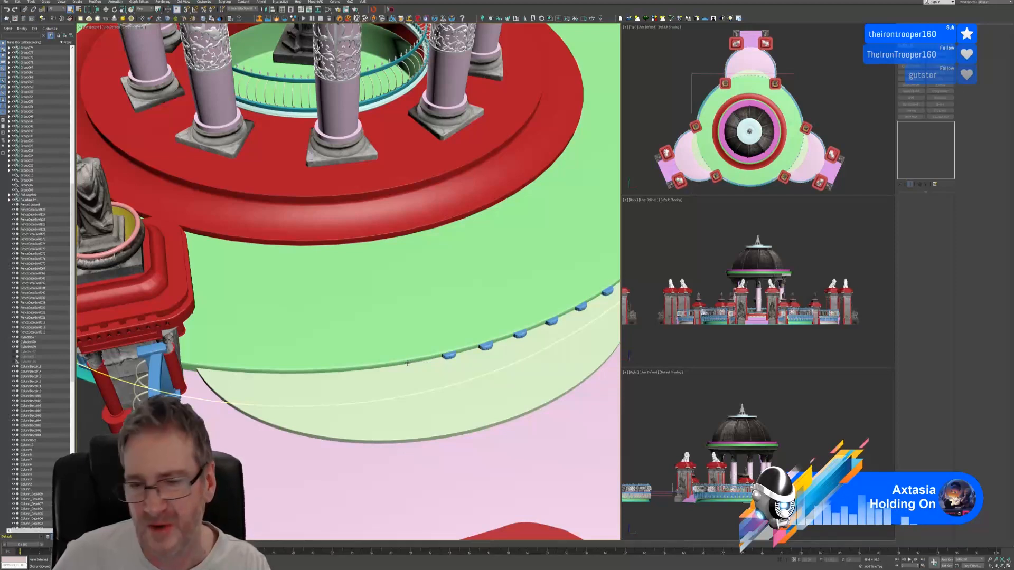
Delete the next three ornamental blocks along the same opening, continuing toward the far statue pillar
left_click(451, 356)
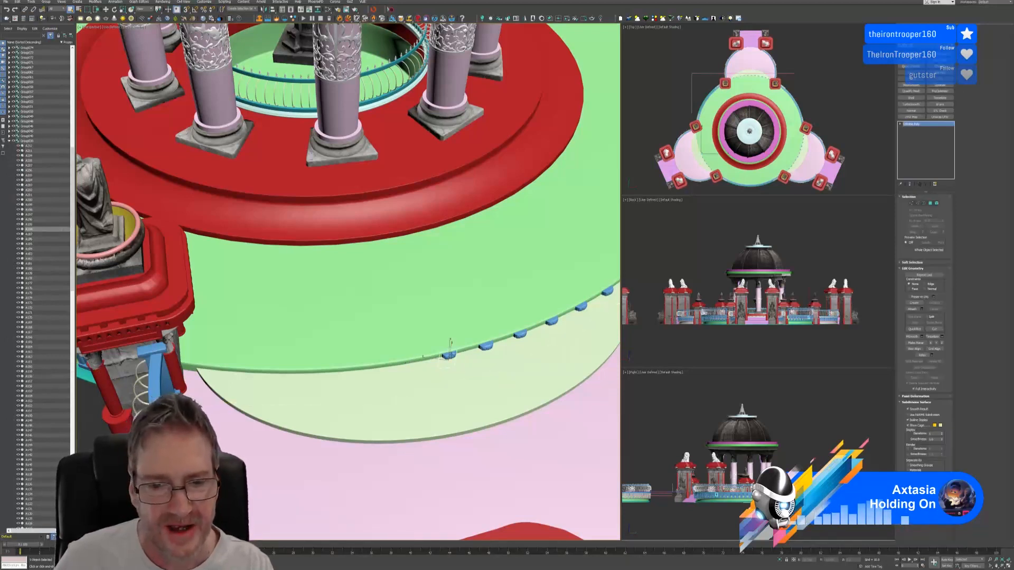
key("Delete")
left_click(486, 347)
key("Delete")
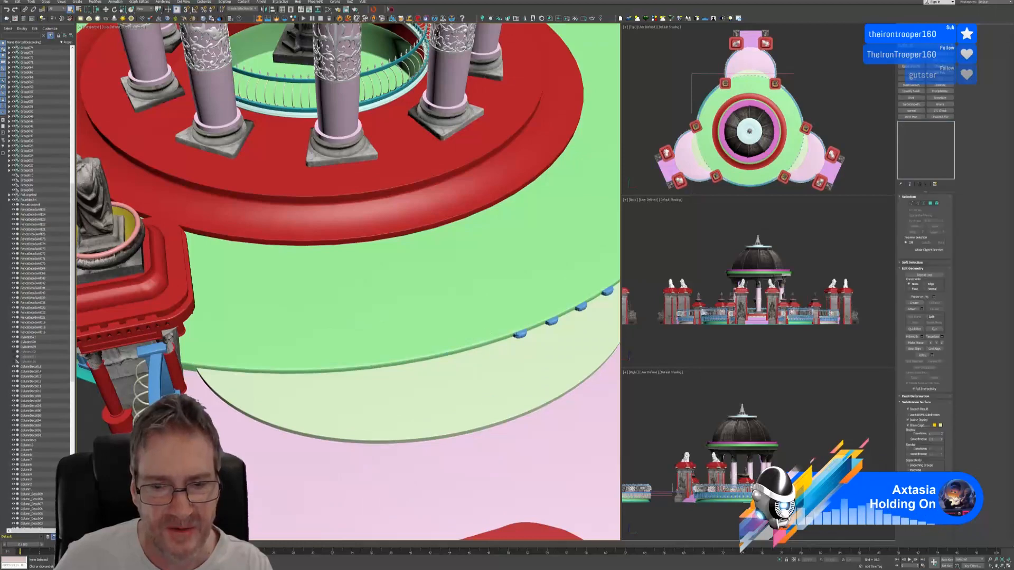
left_click(521, 334)
key("Delete")
Delete the last four ornamental blocks at the far end of the opening, up to the far statue pillar
middle_click_drag(521, 291, 430, 339)
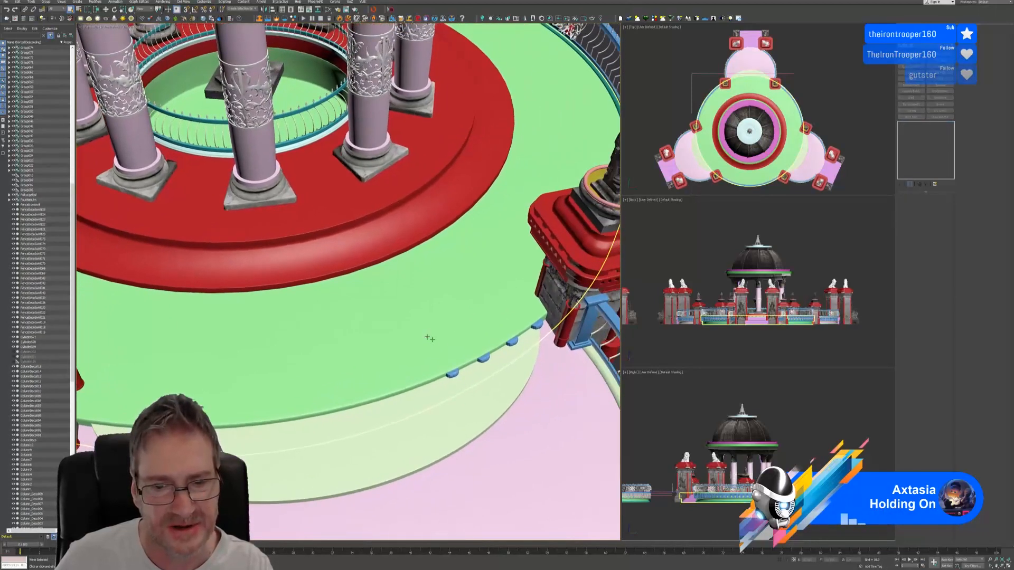
left_click(452, 374)
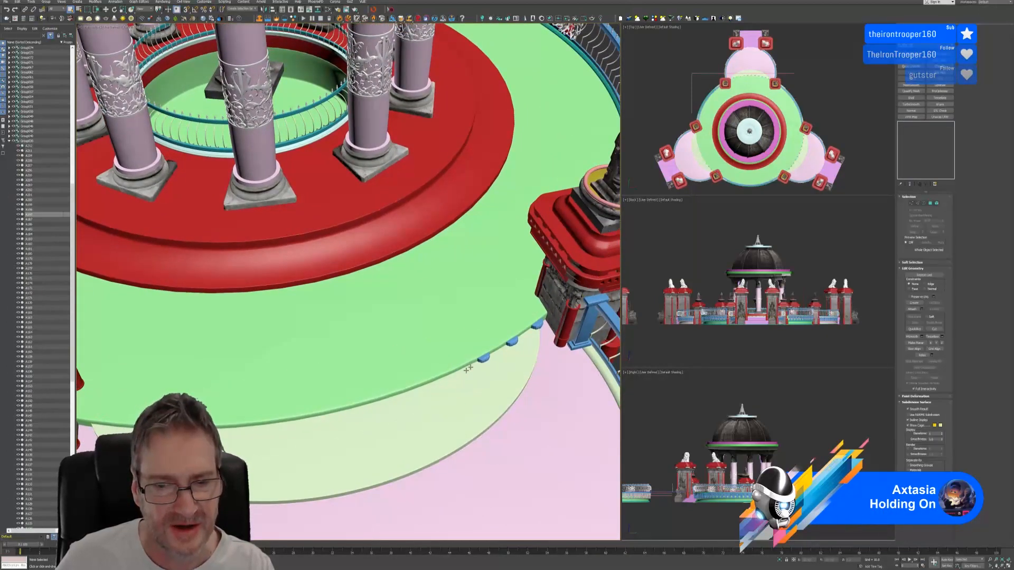
key("Delete")
left_click(483, 358)
key("Delete")
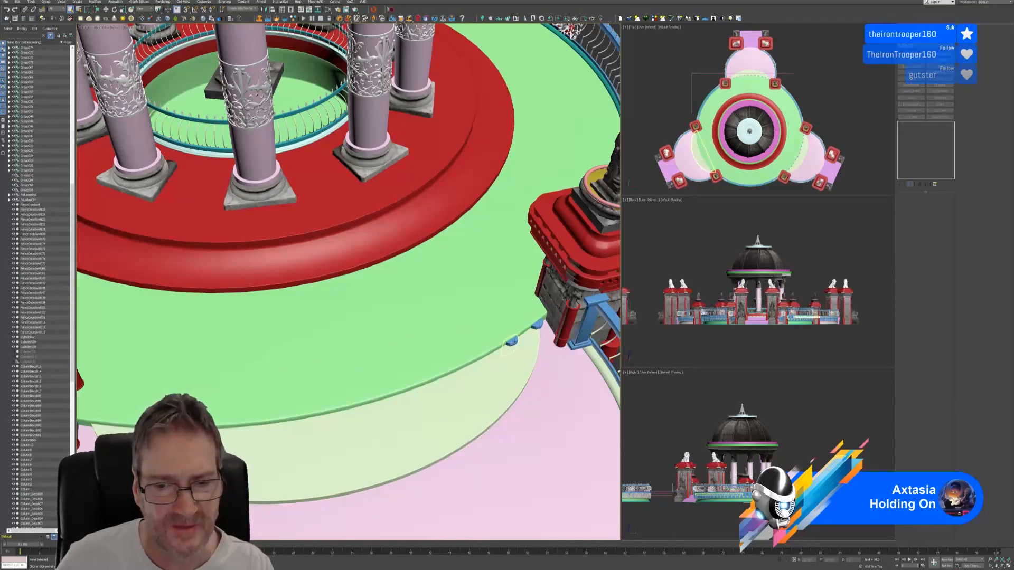
left_click(513, 342)
key("Delete")
left_click(539, 324)
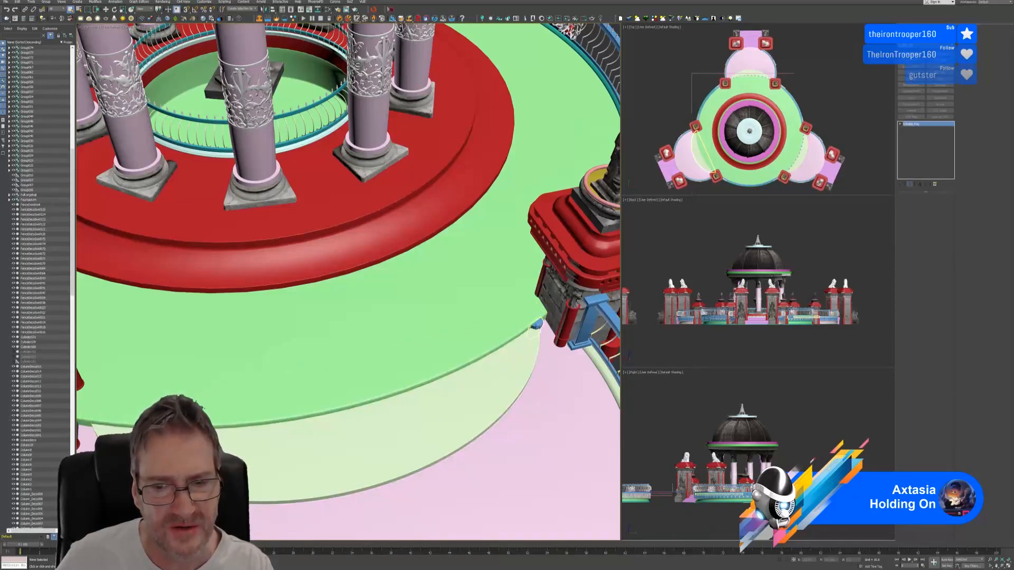
key("Delete")
Delete the first four ornamental blocks crossing another side-terrace opening, starting beside its near statue pillar
middle_click_drag(480, 286, 382, 284, "alt")
scroll(363, 327, "up", 3)
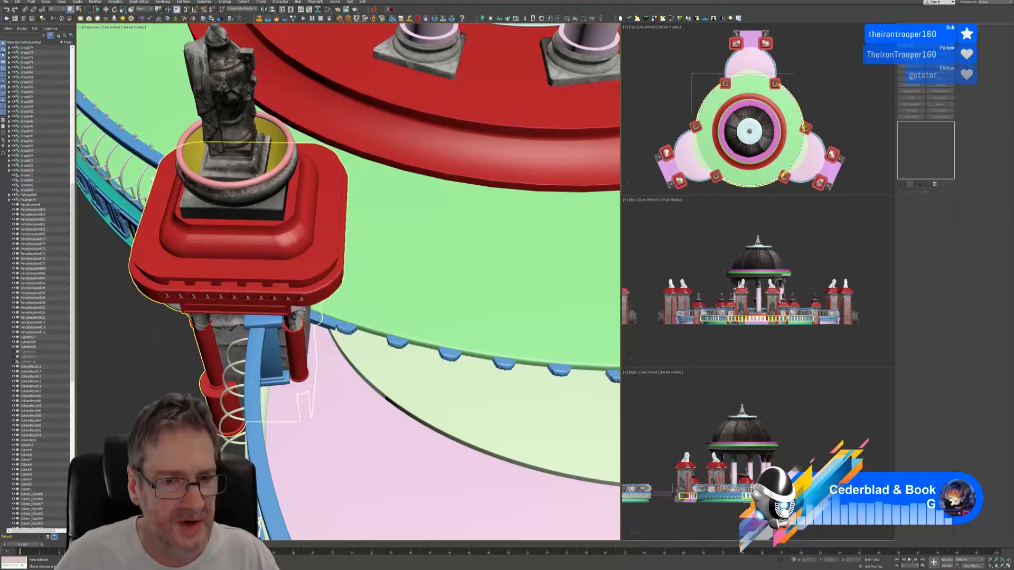
left_click(346, 327)
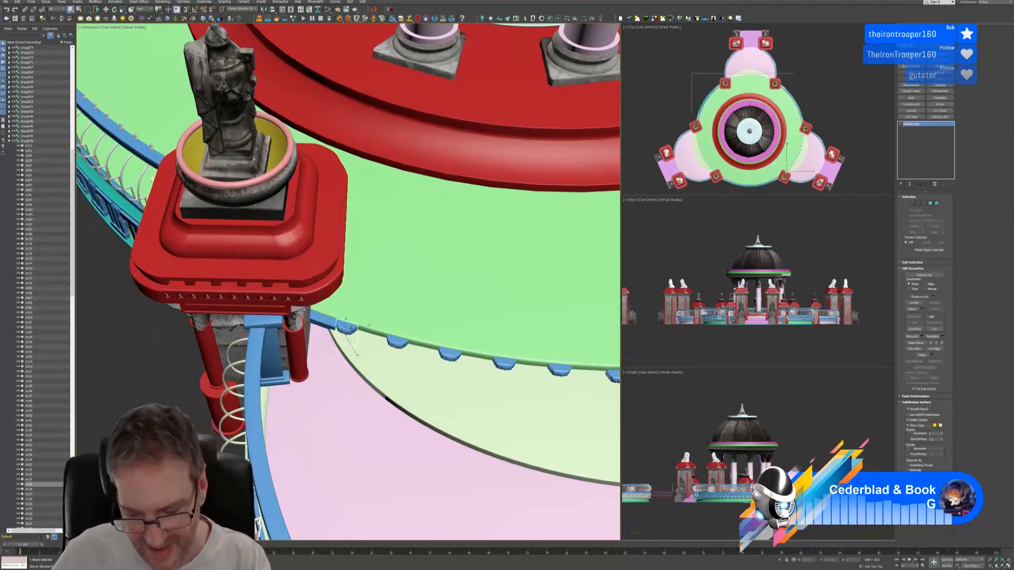
key("Delete")
left_click(401, 340)
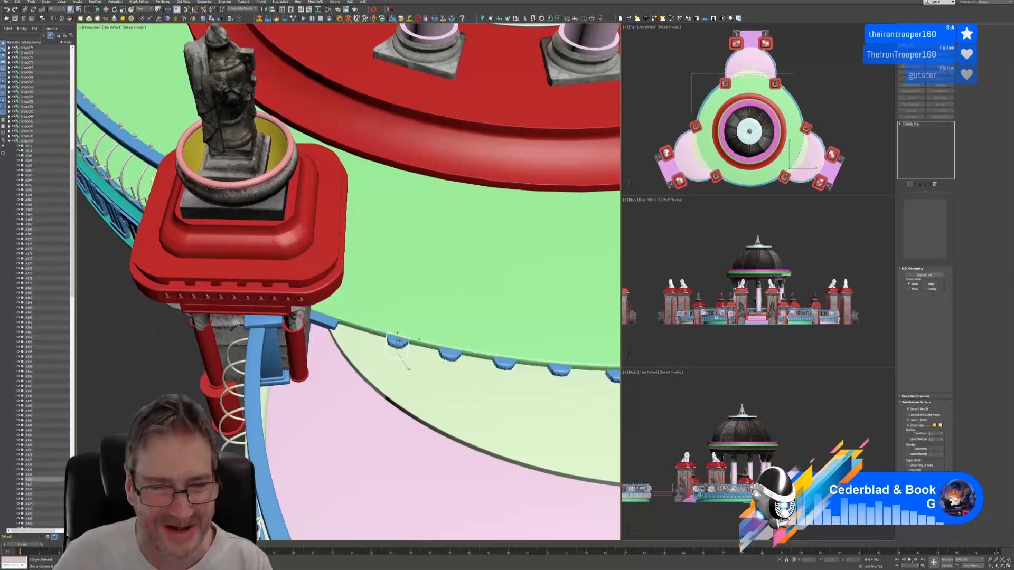
key("Delete")
left_click(449, 352)
key("Delete")
left_click(504, 364)
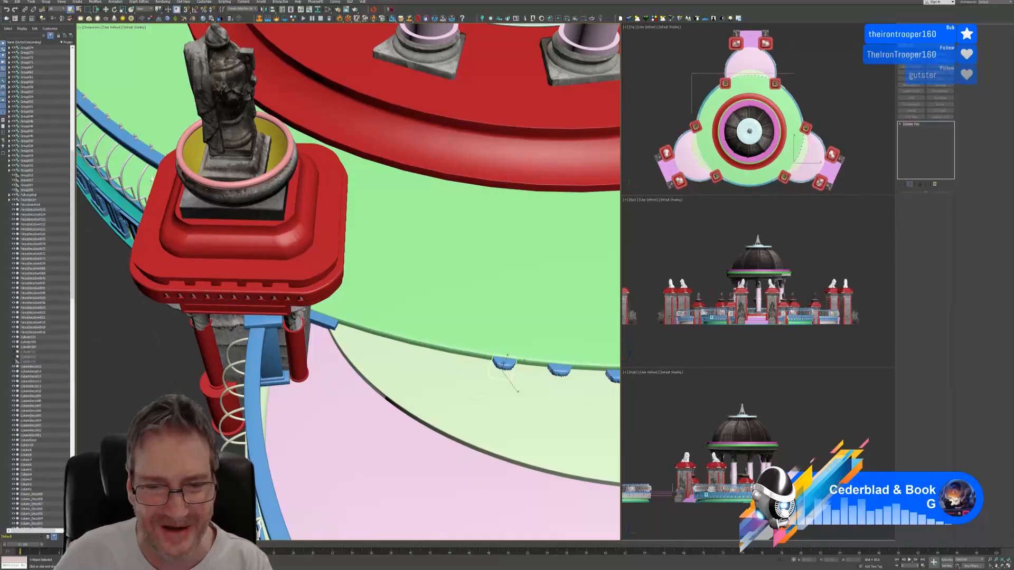
key("Delete")
Delete five more ornamental blocks along the middle of this second side-terrace opening
middle_click_drag(541, 372, 262, 314)
left_click(327, 364)
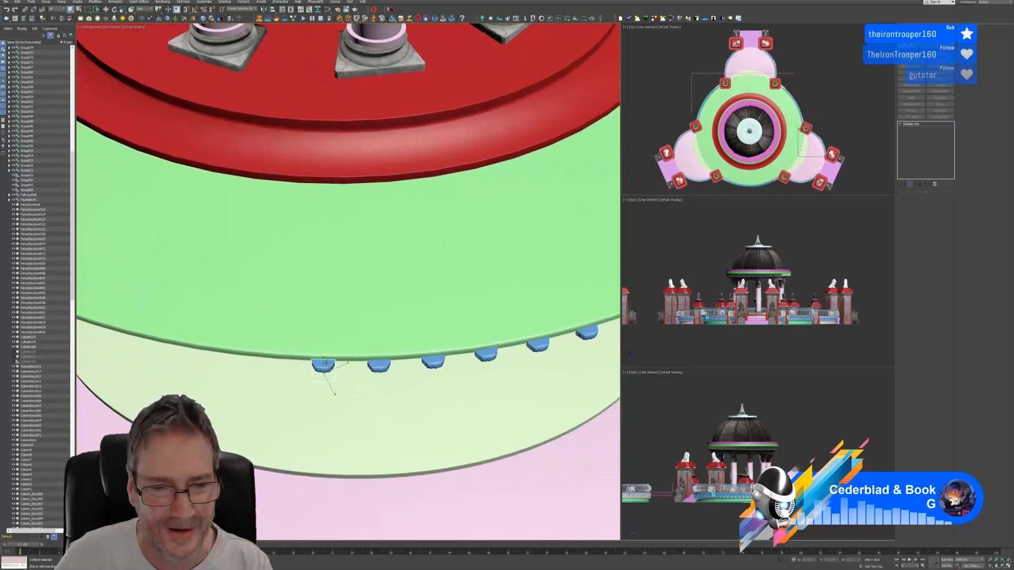
key("Delete")
left_click(377, 365)
key("Delete")
left_click(433, 362)
key("Delete")
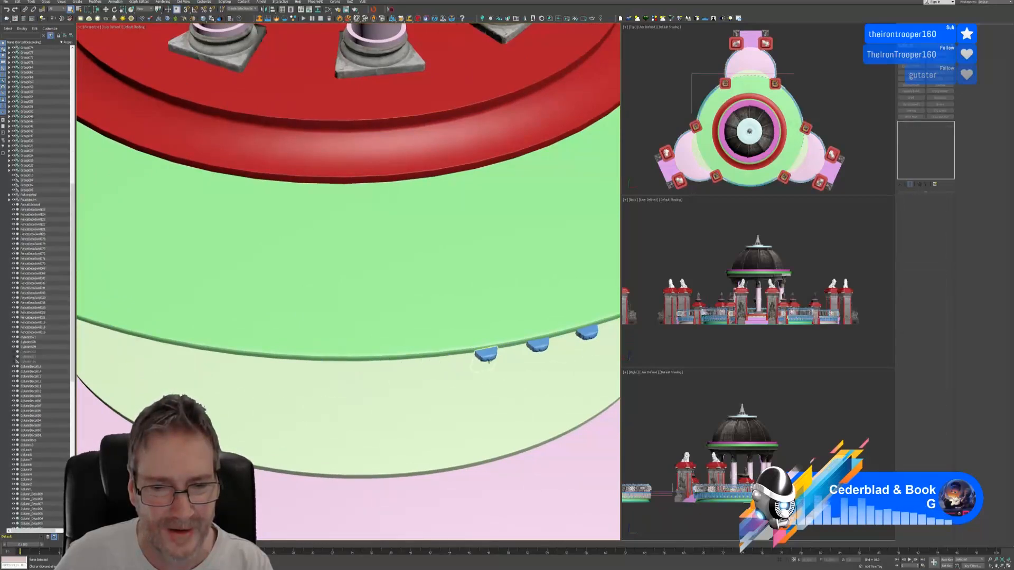
left_click(486, 354)
key("Delete")
left_click(537, 345)
key("Delete")
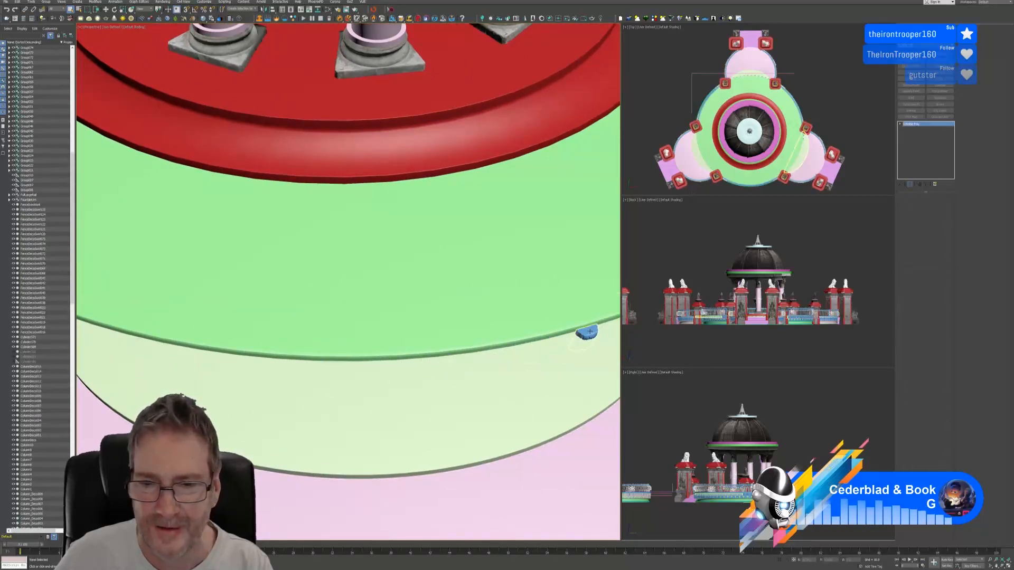
Delete the remaining ornamental blocks at the far end of the second side-terrace opening, up to its far statue pillar
left_click(586, 332)
key("Delete")
middle_click_drag(550, 316, 358, 342)
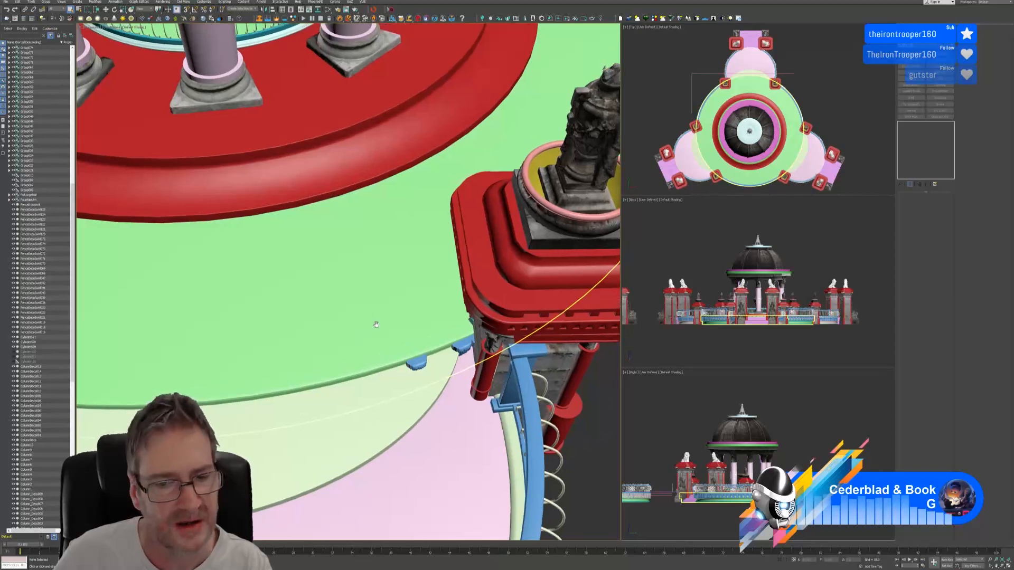
left_click(416, 361)
key("Delete")
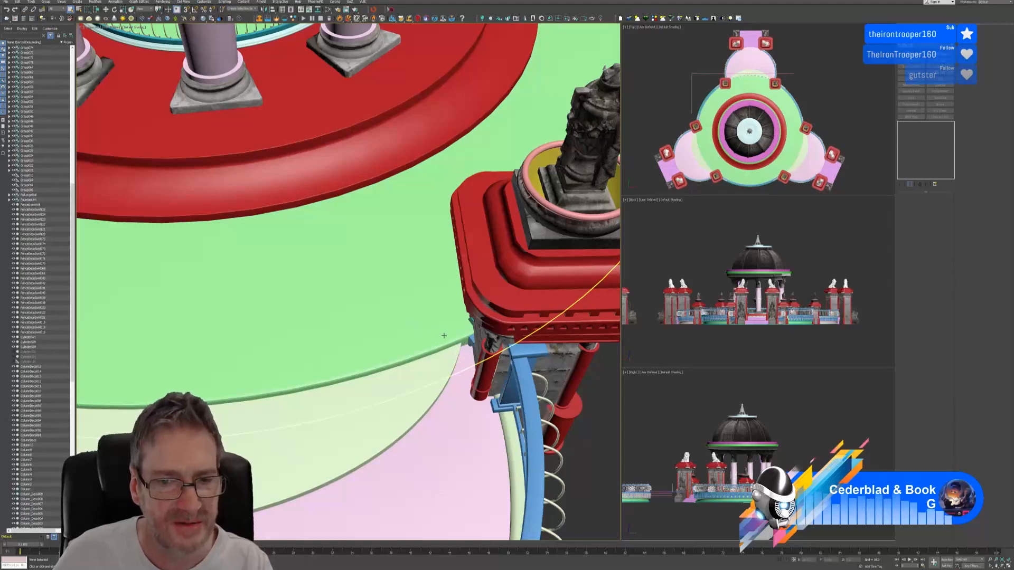
Delete the ornamental block crossing the third side-terrace opening right beside its near statue pillar
middle_click_drag(388, 304, 367, 301)
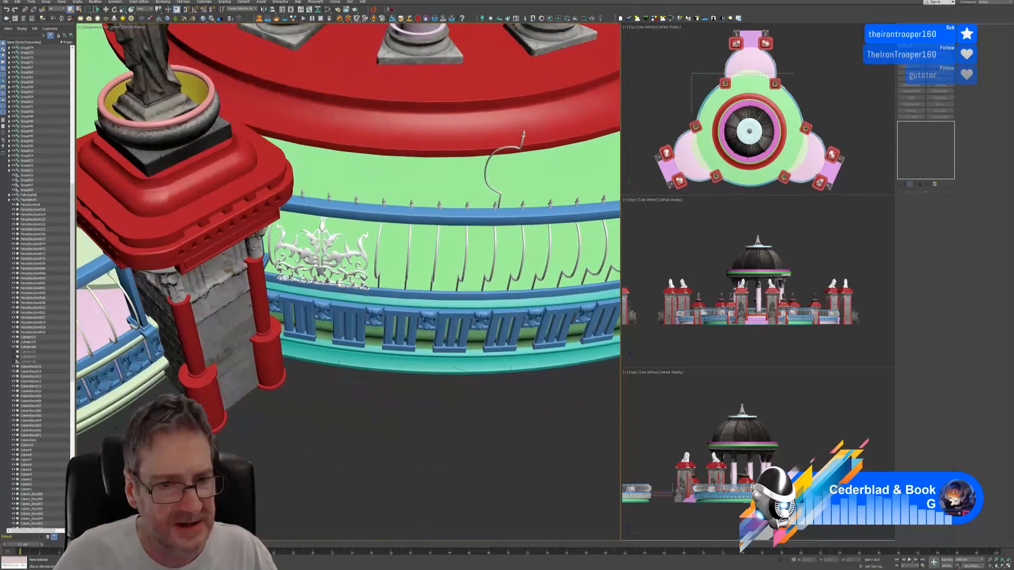
scroll(341, 336, "down", 6)
middle_click_drag(408, 389, 285, 406, "alt")
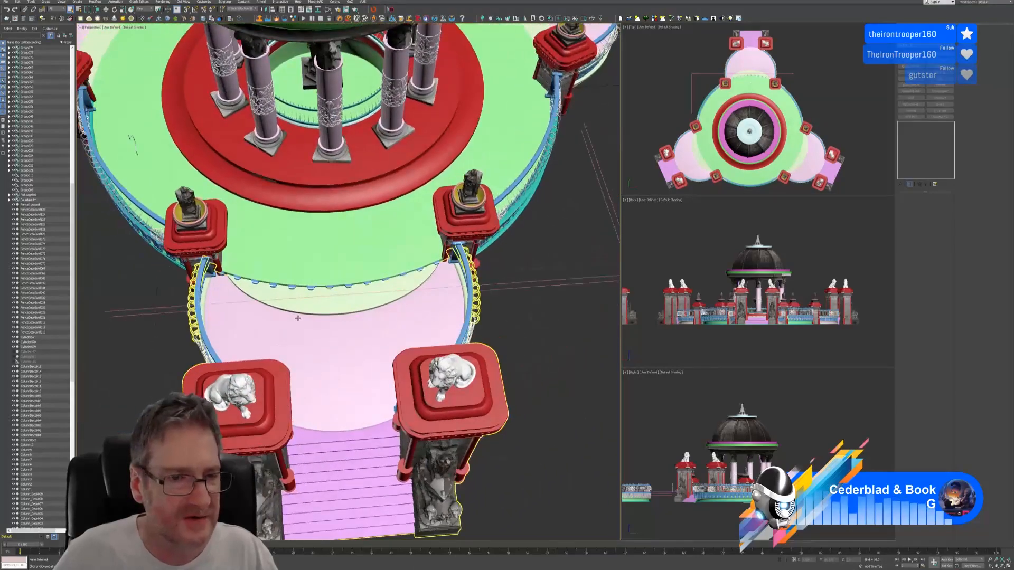
middle_click_drag(296, 315, 352, 347)
scroll(265, 307, "up", 6)
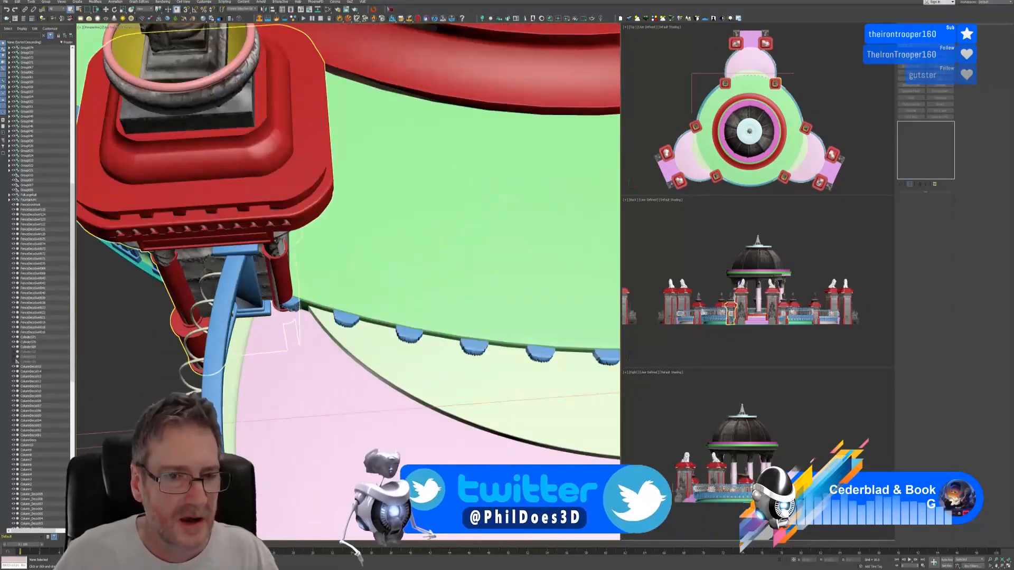
left_click(290, 309)
key("Delete")
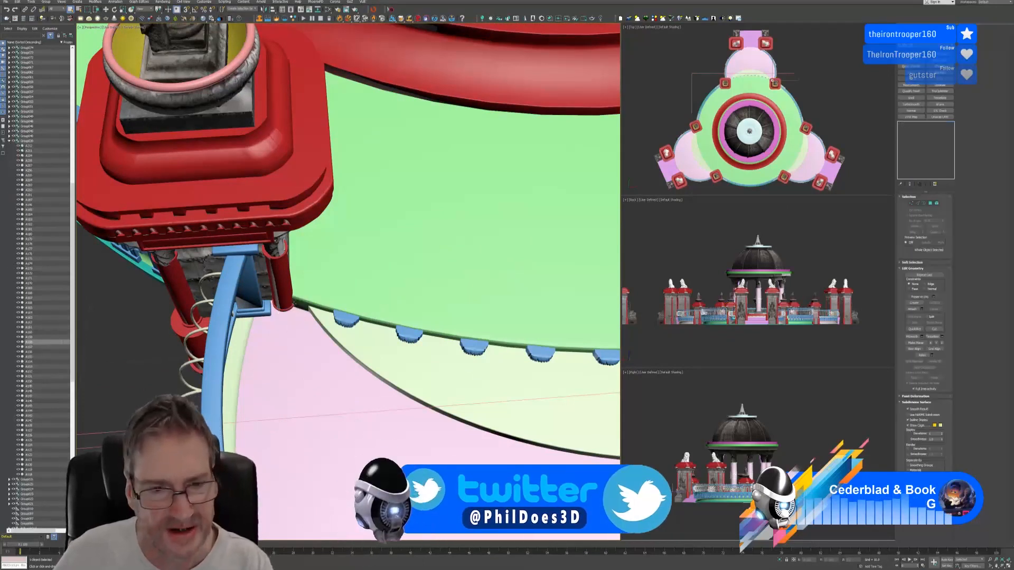
Delete the next four ornamental blocks along the third opening, working away from the near statue pillar
left_click(410, 334)
key("Delete")
left_click(474, 347)
key("Delete")
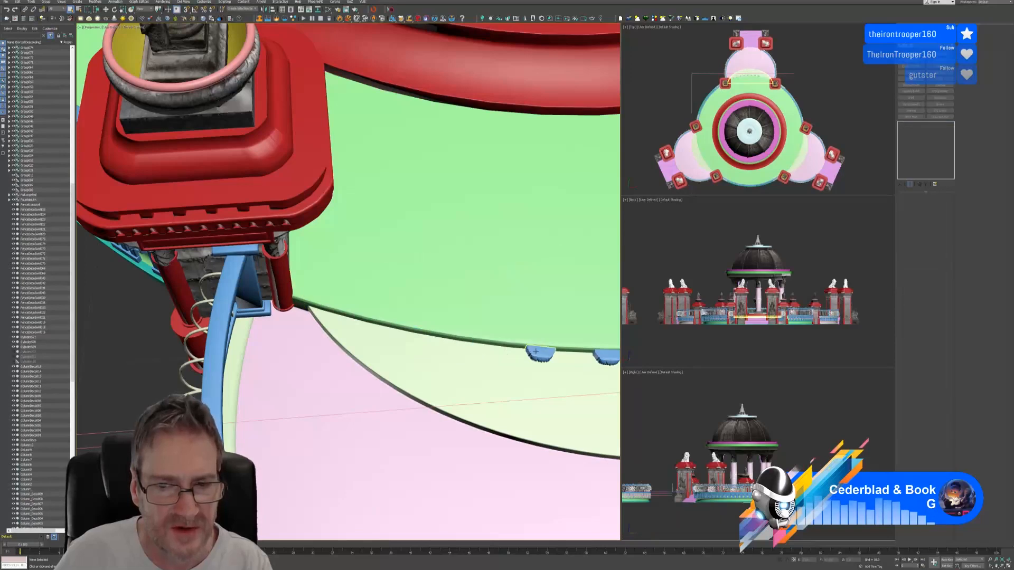
left_click(539, 353)
key("Delete")
Delete three more ornamental blocks along the middle of the third side-terrace opening
middle_click_drag(508, 305, 187, 320)
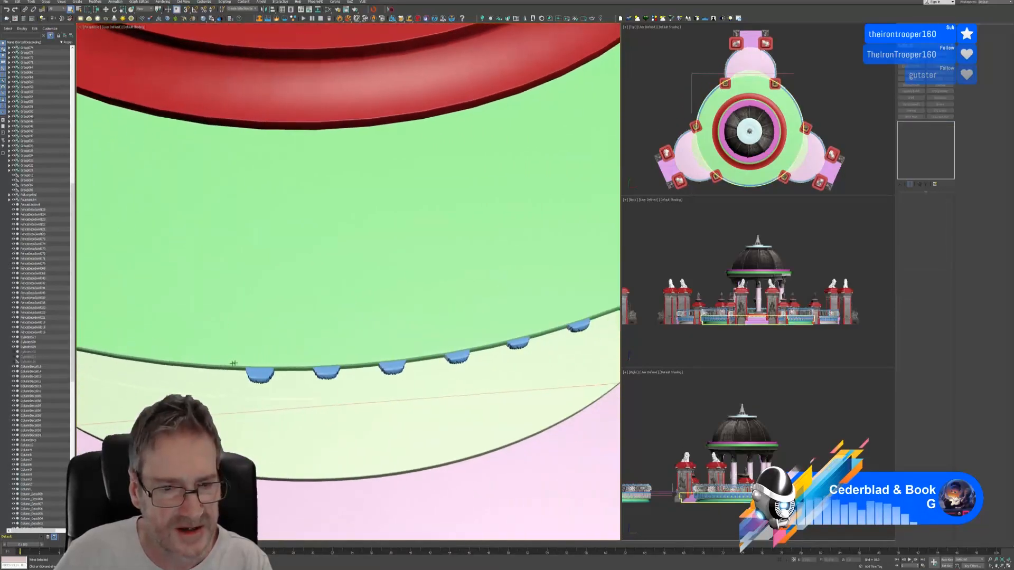
key("Delete")
left_click(333, 372)
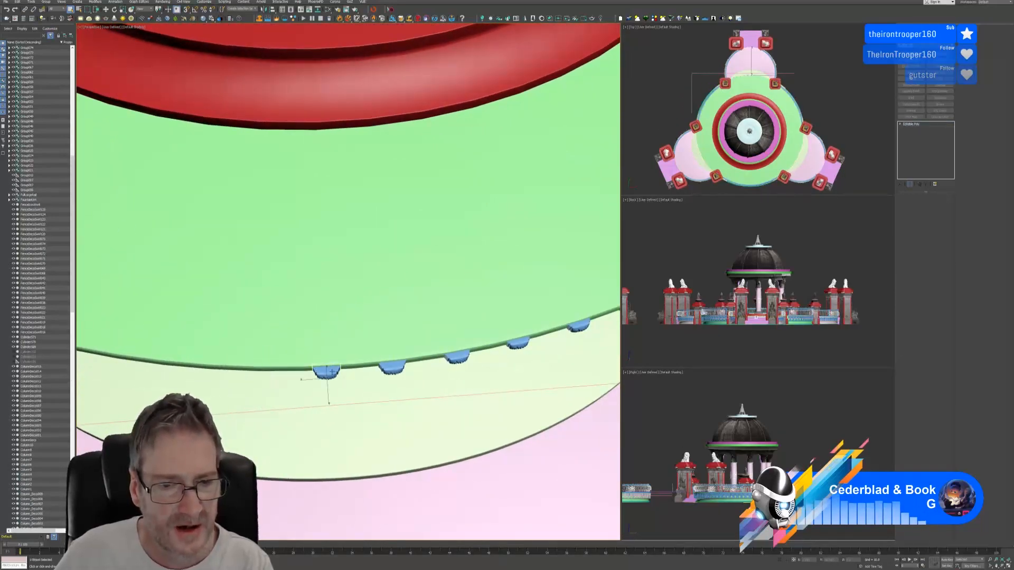
key("Delete")
left_click(391, 367)
key("Delete")
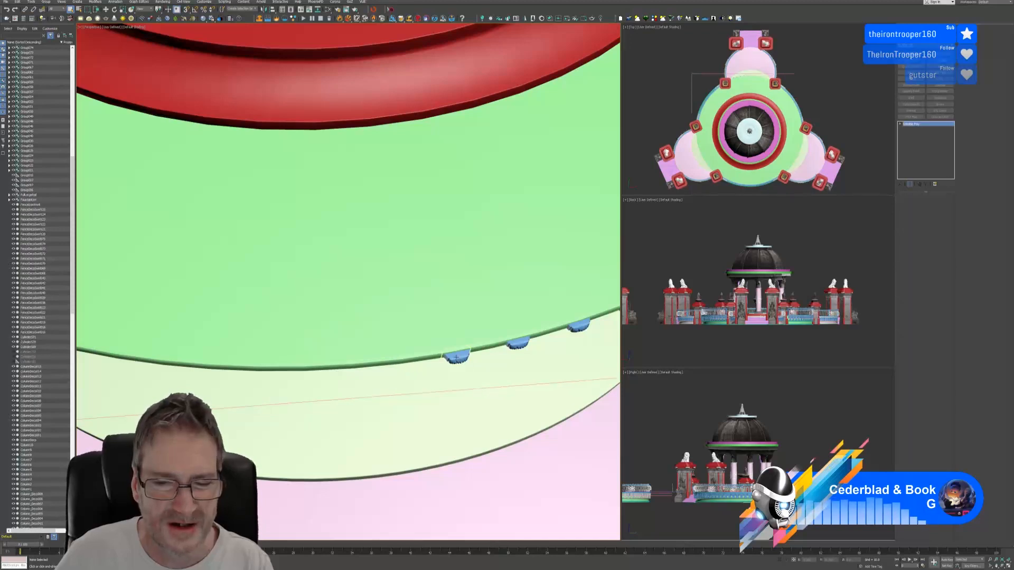
Delete the following three ornamental blocks of the third opening, continuing toward its far statue pillar
left_click(458, 356)
key("Delete")
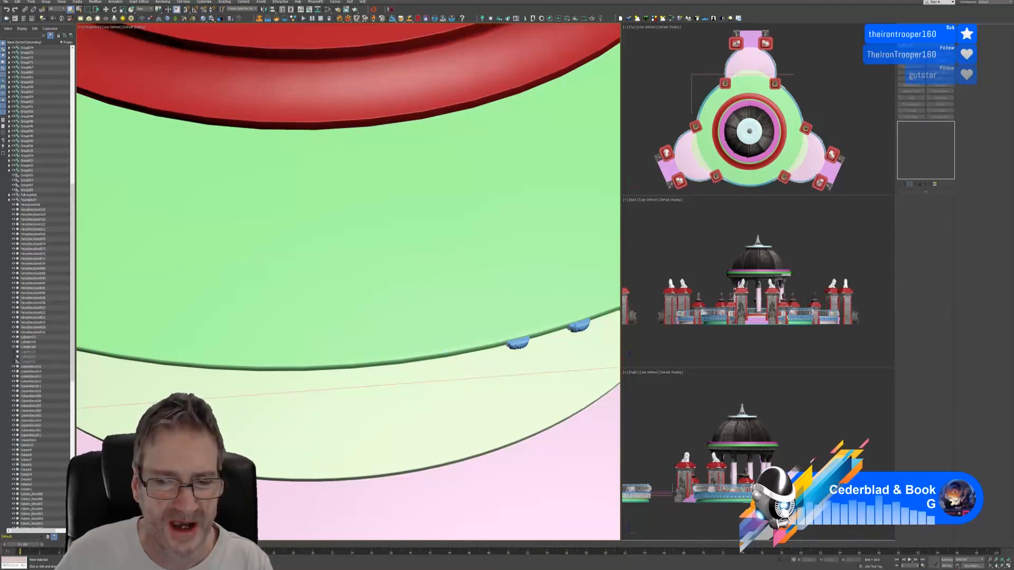
left_click(517, 342)
key("Delete")
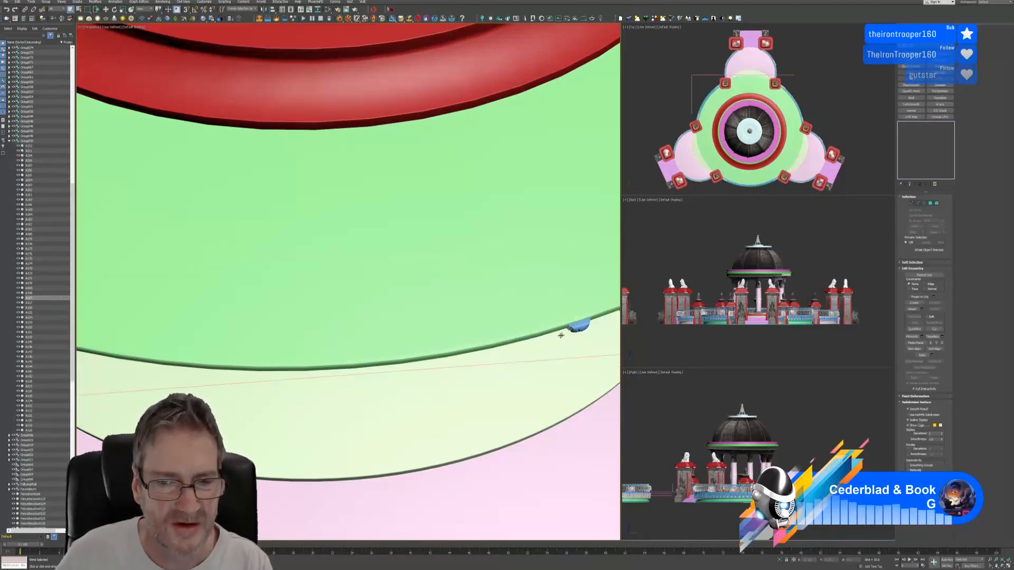
left_click(579, 324)
key("Delete")
middle_click_drag(571, 280, 349, 309)
left_click(423, 353)
key("Delete")
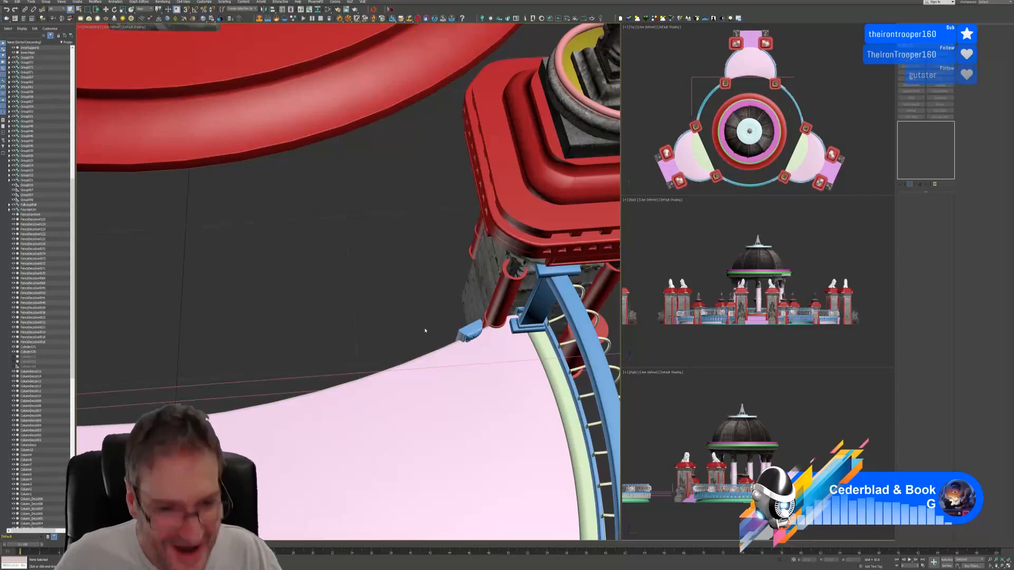
key("ctrl+z")
Delete the last ornamental blocks at the far end of the third opening, next to the far statue pillar
left_click(421, 350)
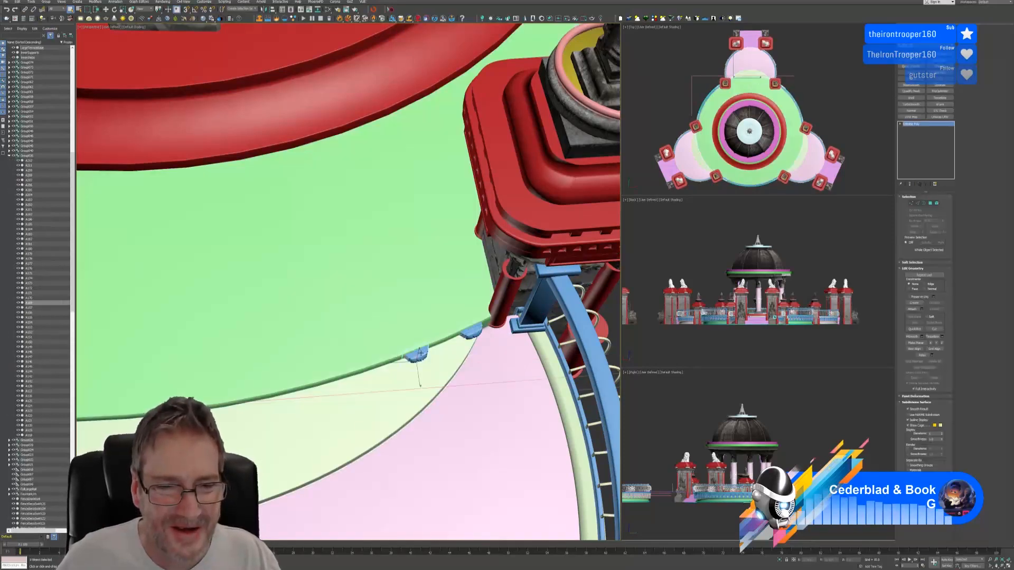
key("Delete")
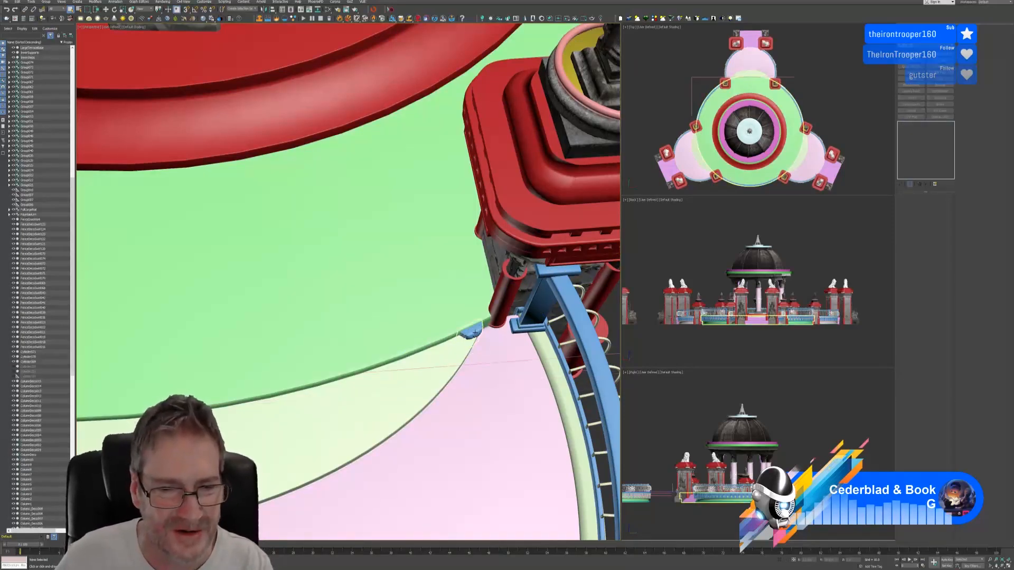
Select the open group that holds the terrace's ornamental blocks and close it
scroll(382, 323, "down", 8)
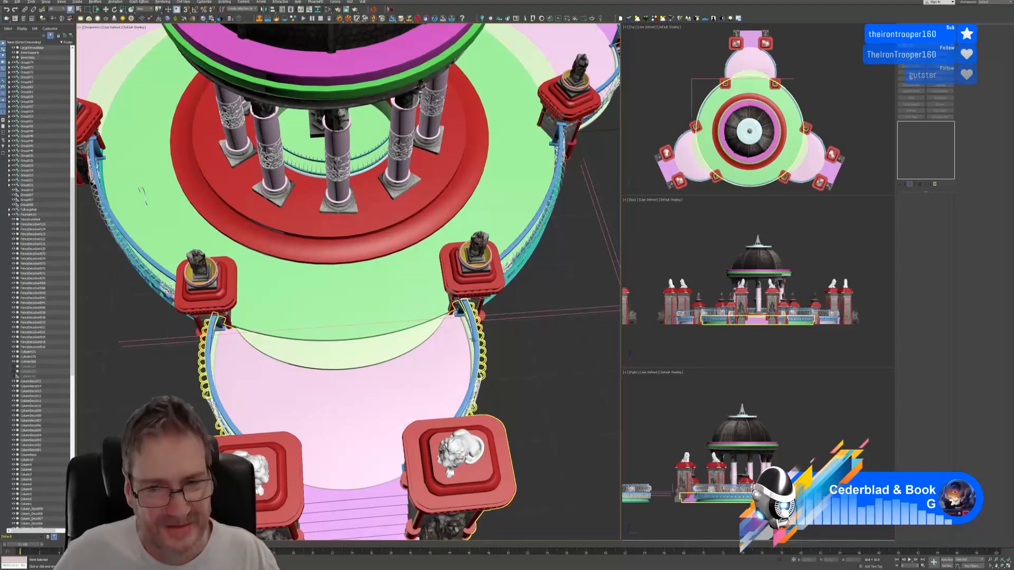
middle_click_drag(475, 340, 347, 360, "alt")
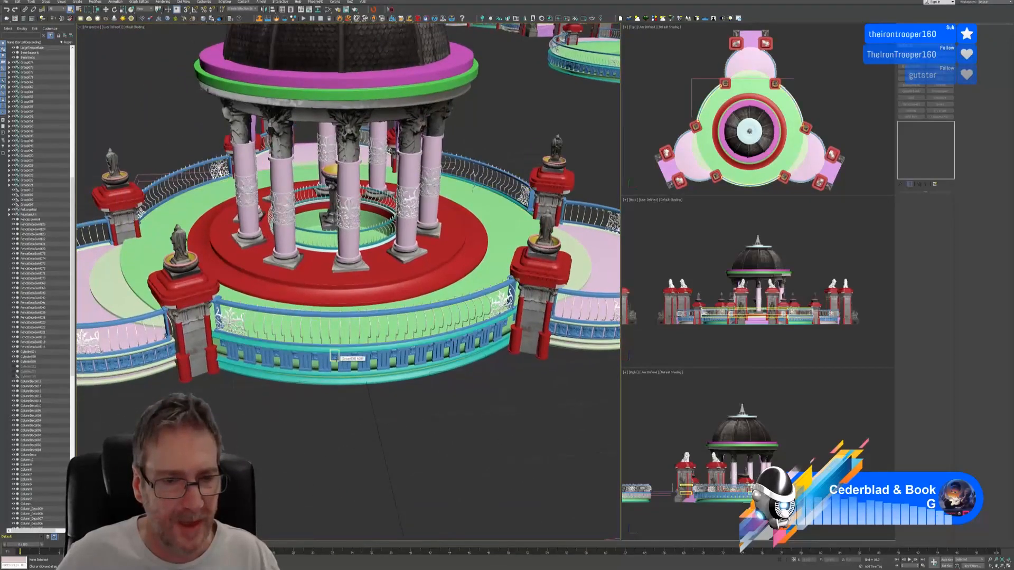
left_click(149, 181)
middle_click_drag(248, 438, 270, 428, "alt")
scroll(270, 428, "down", 10)
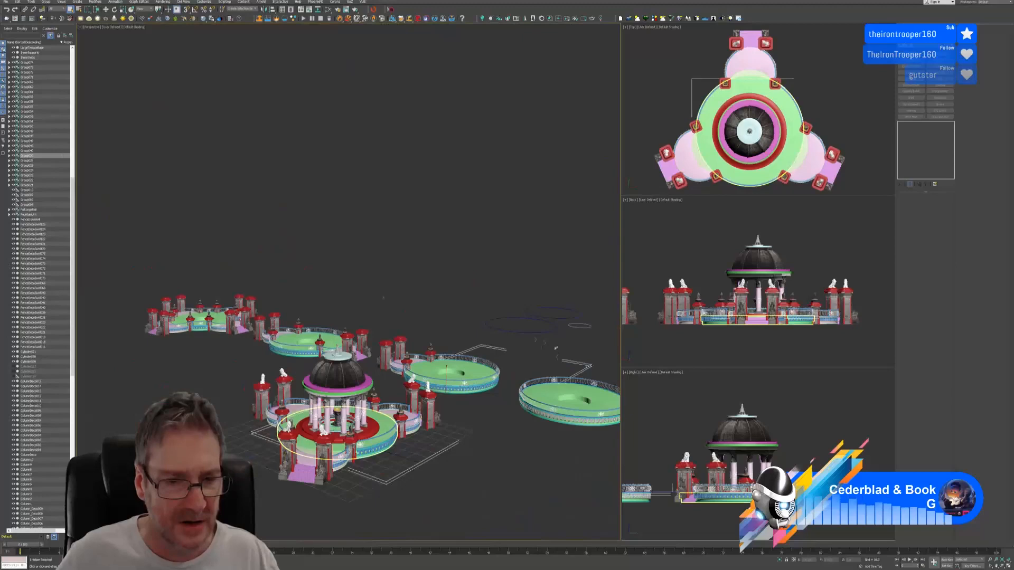
middle_click_drag(288, 454, 335, 385, "alt")
scroll(349, 390, "up", 6)
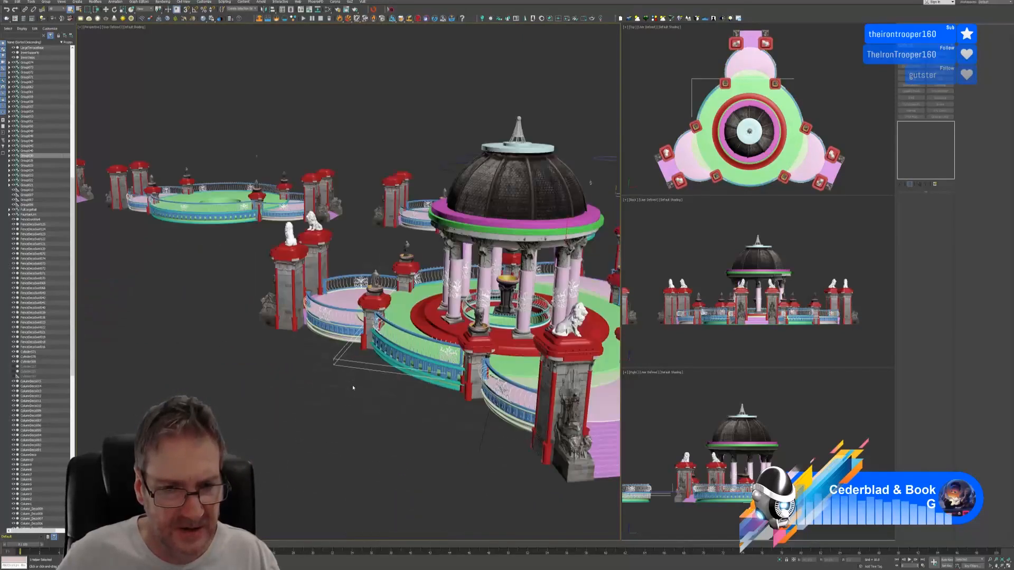
scroll(353, 356, "down", 4)
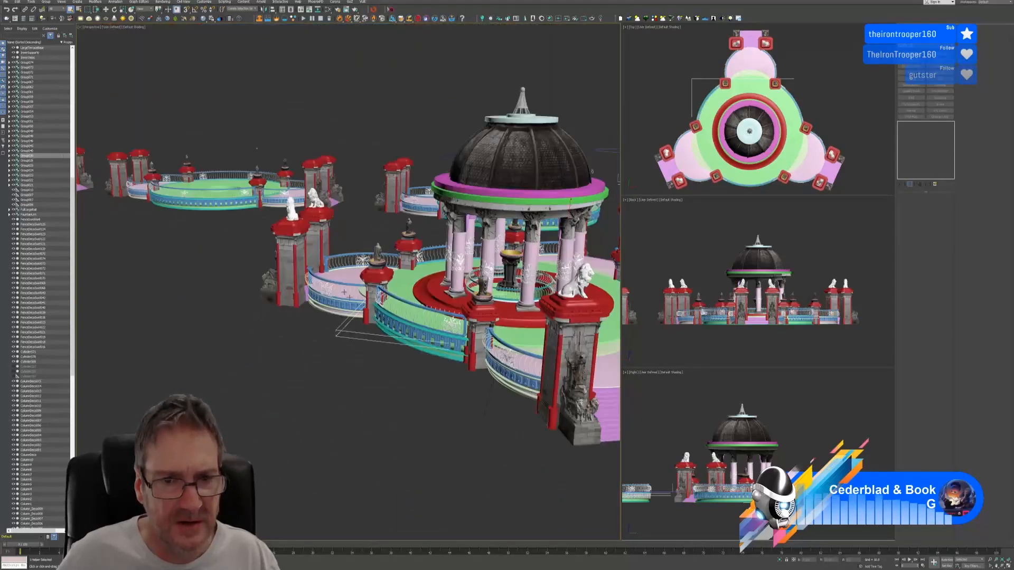
left_click(47, 2)
left_click(58, 35)
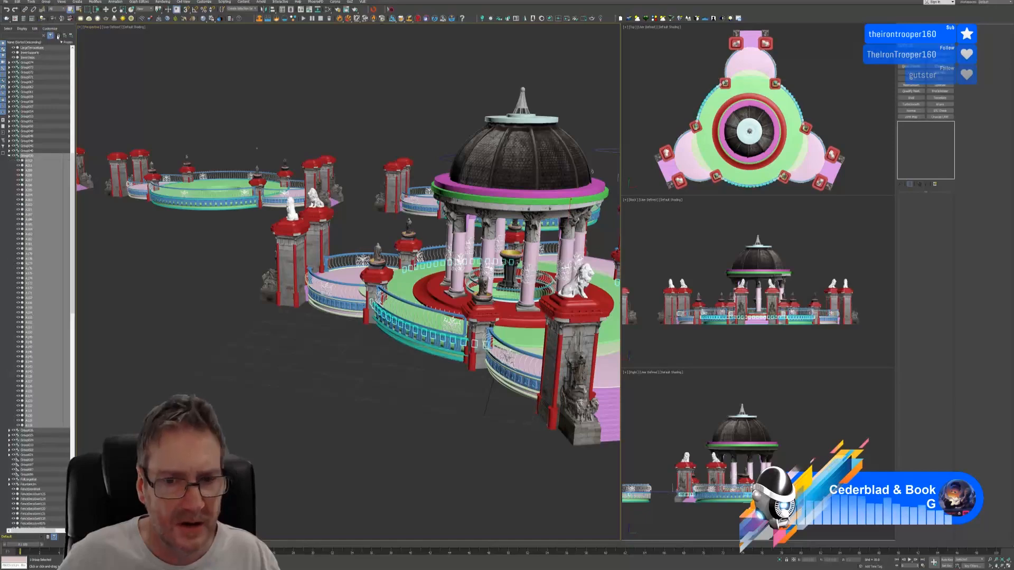
Isolate the closed group of ornamental blocks and examine the blocks at the ends of its arcs near the statue pillars
scroll(475, 349, "up", 6)
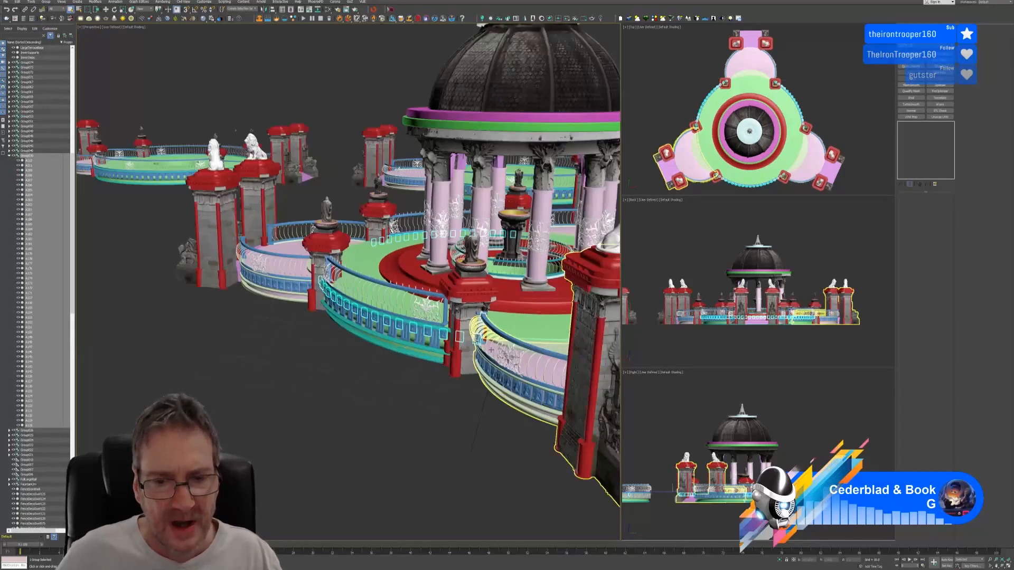
middle_click_drag(475, 360, 495, 356, "alt")
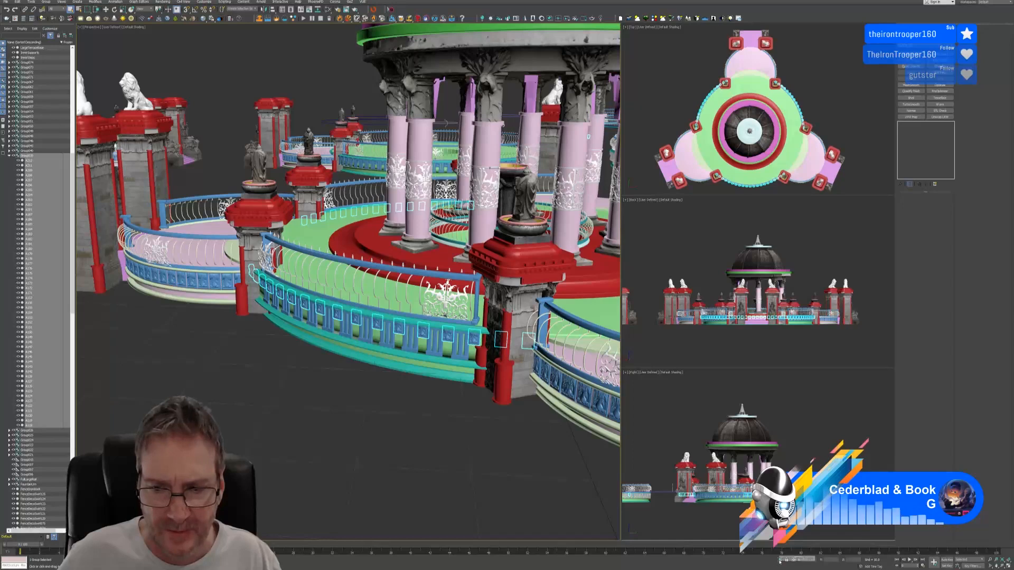
left_click(780, 561)
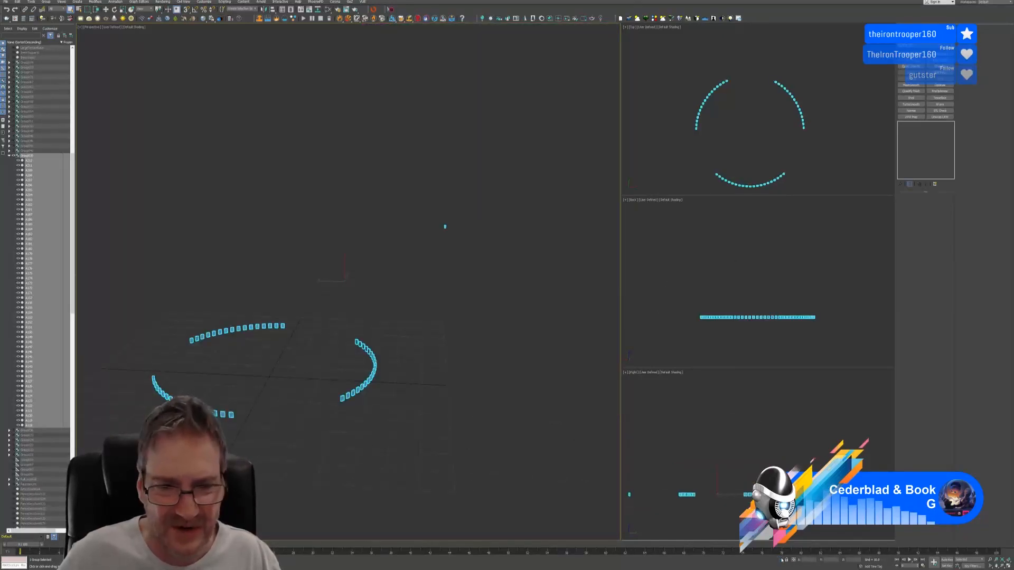
left_click(782, 561)
middle_click_drag(500, 411, 440, 414)
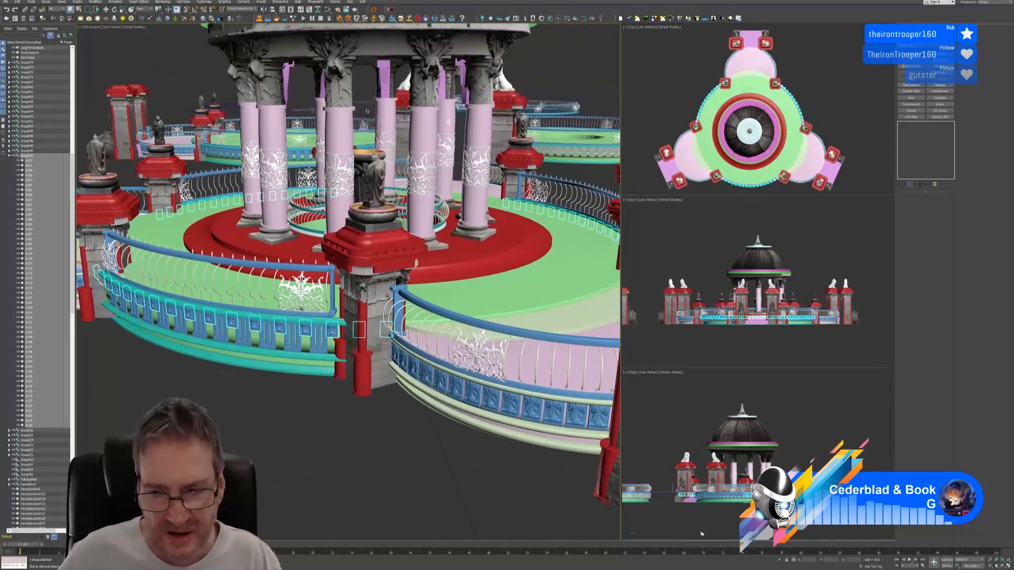
left_click(782, 561)
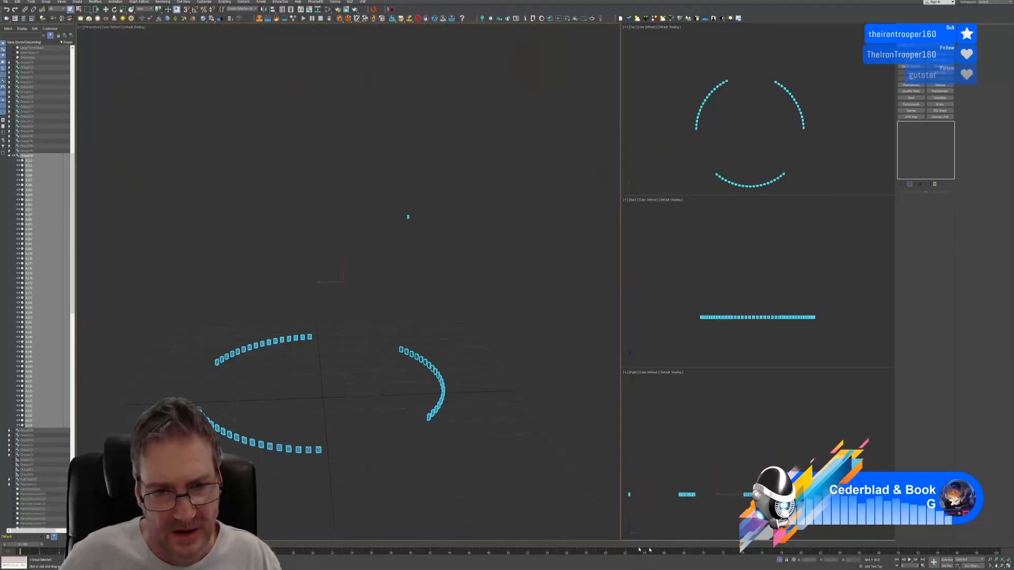
scroll(317, 458, "up", 5)
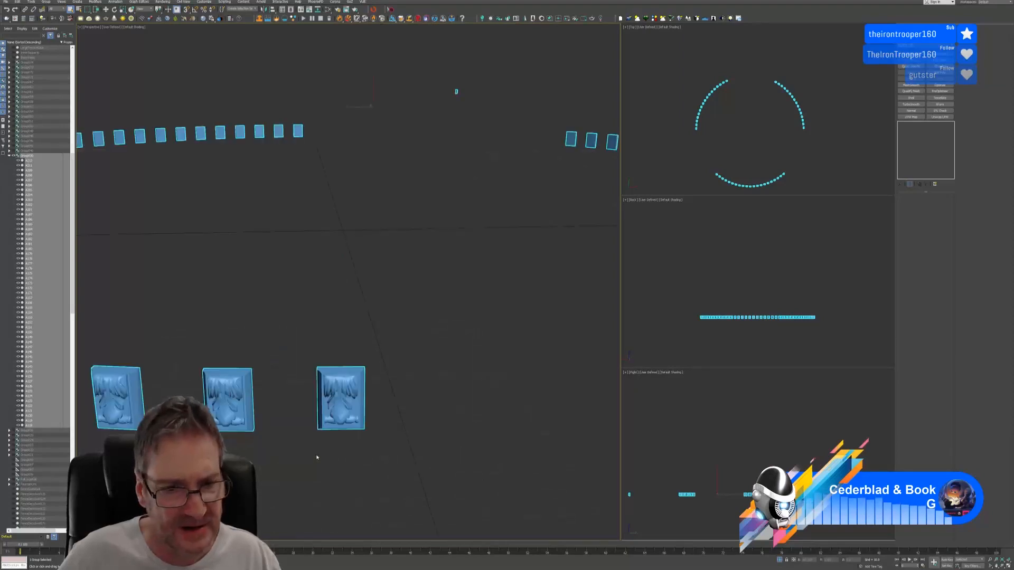
scroll(317, 457, "down", 5)
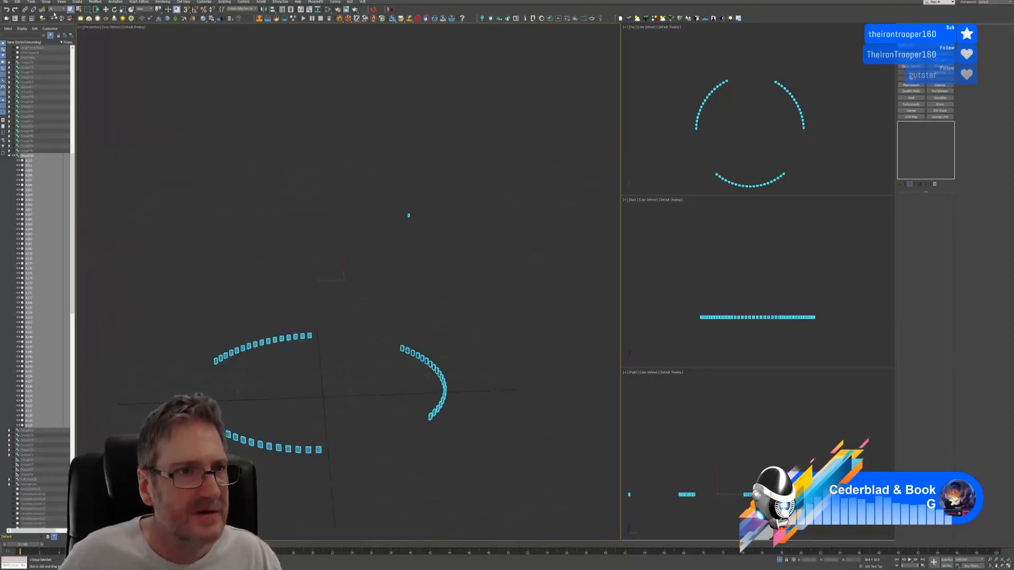
Reopen the ornamental-block group and isolate the two blocks at the end of the front arc that sit at the statue pillar
left_click(46, 2)
left_click(50, 24)
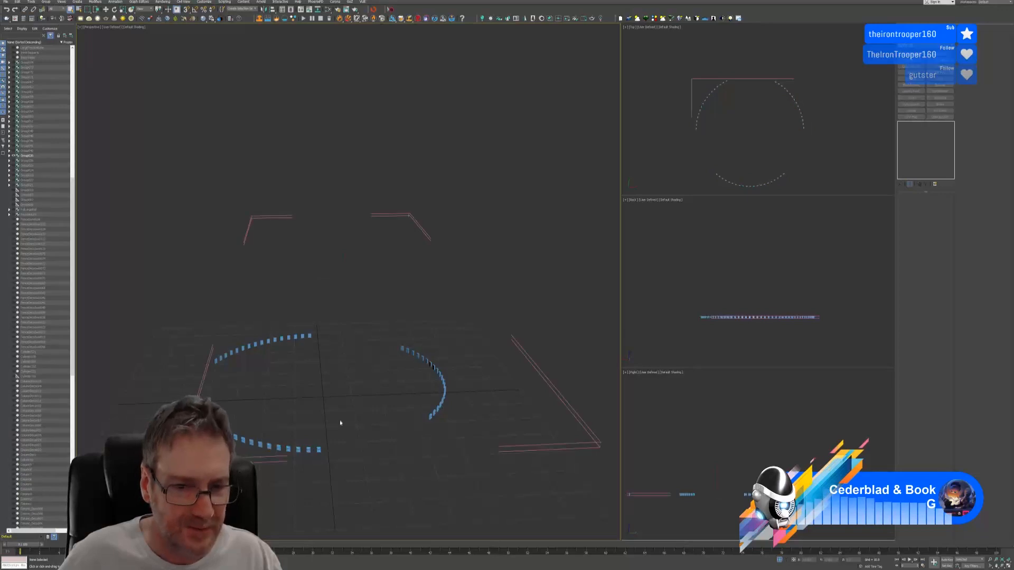
left_click(319, 449)
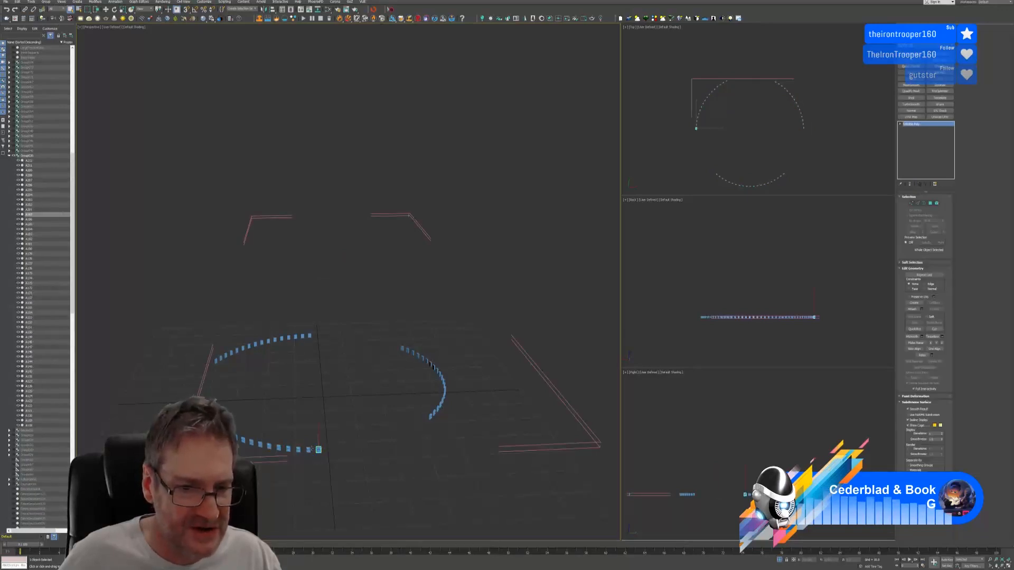
left_click(27, 156, "ctrl")
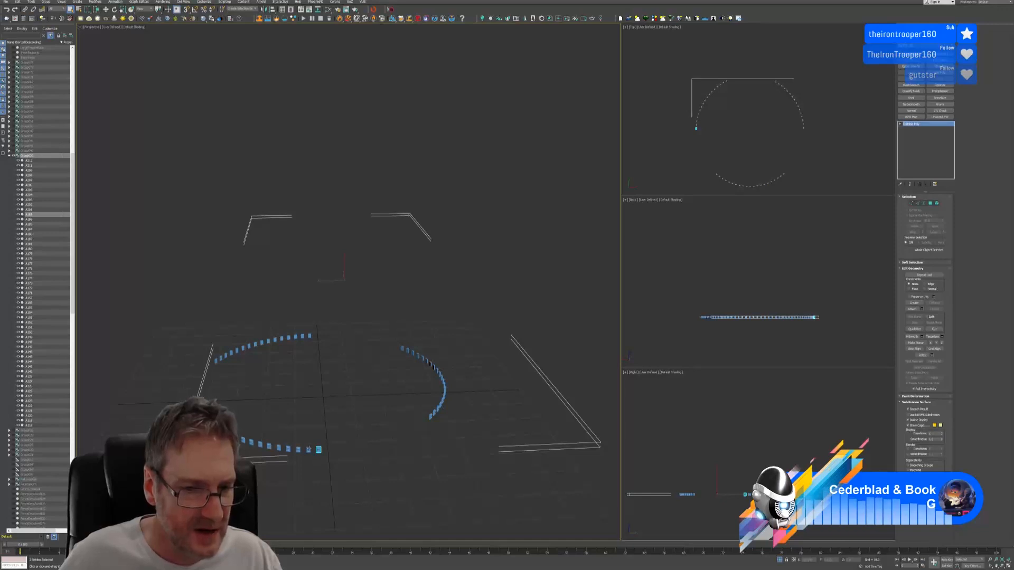
left_click(311, 451)
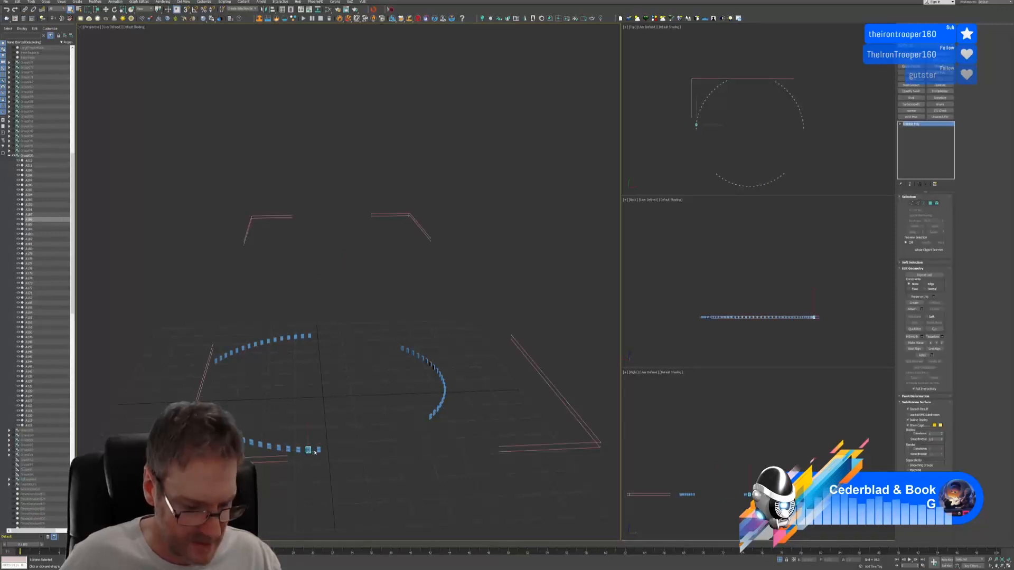
left_click(319, 450, "ctrl")
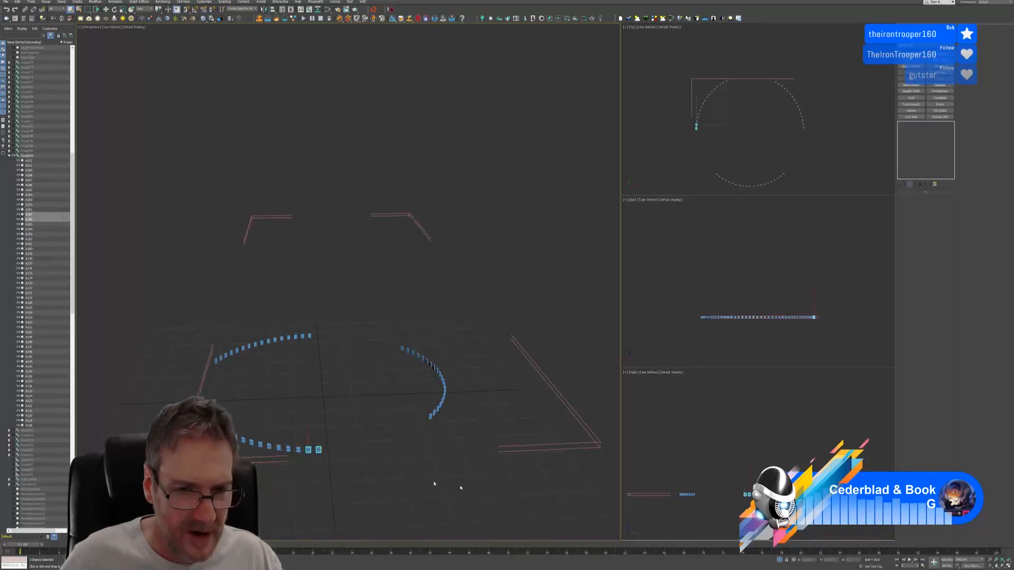
left_click(779, 560)
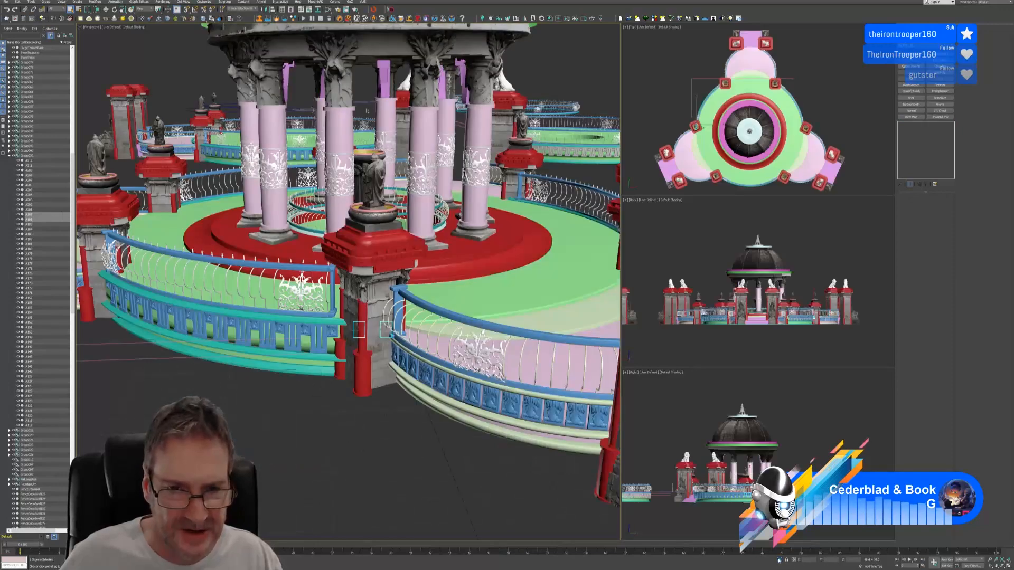
left_click(780, 561)
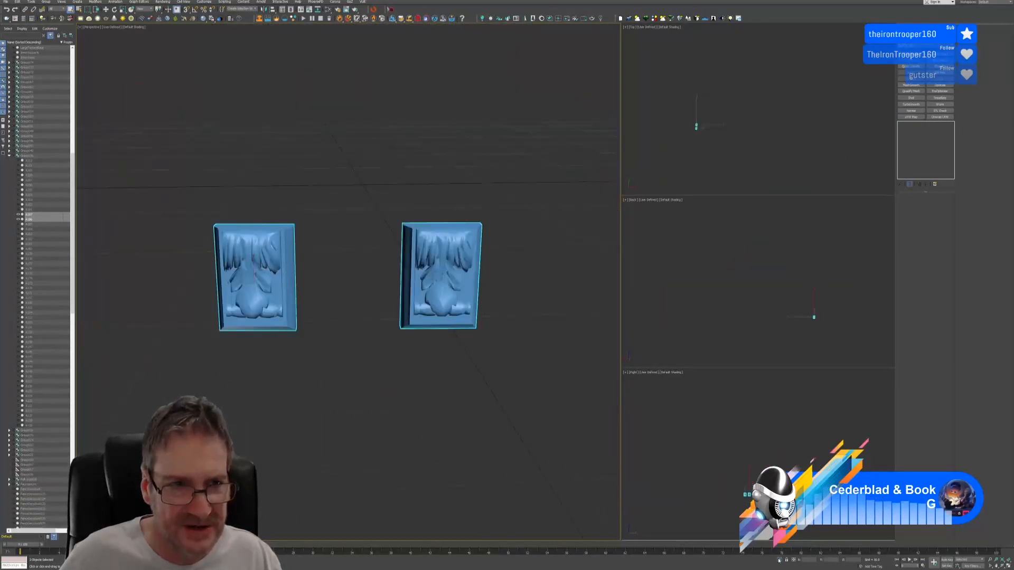
Delete the two isolated end blocks at the statue pillar, show the whole scene and close the ornamental-block group
left_click(779, 560)
left_click(407, 417)
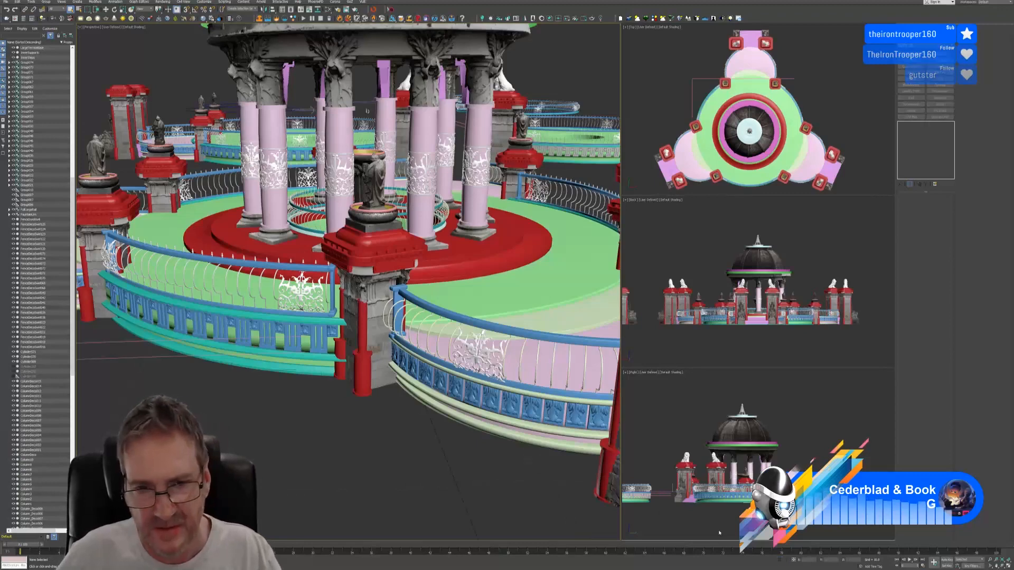
middle_click_drag(407, 418, 349, 458)
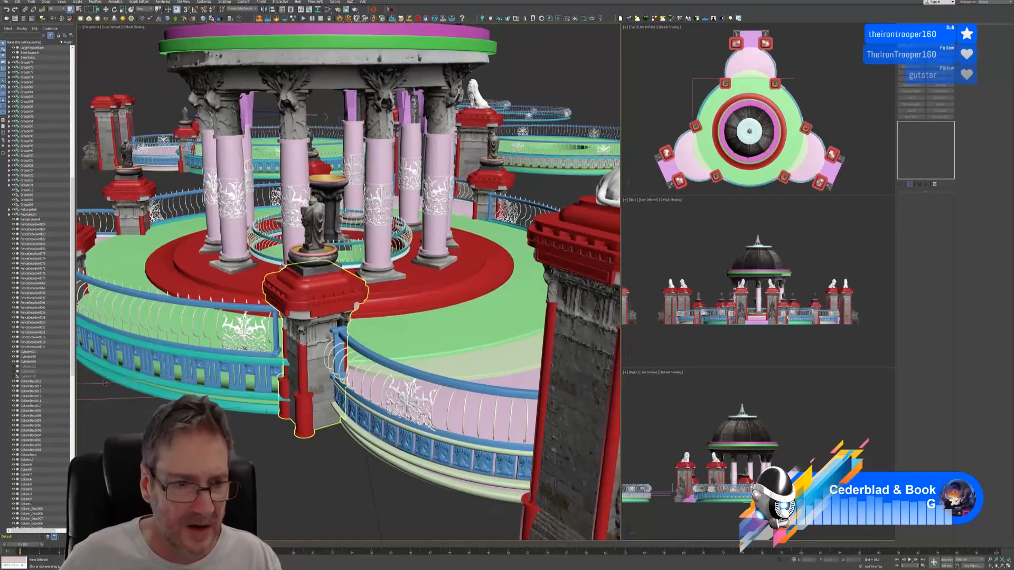
left_click(32, 156)
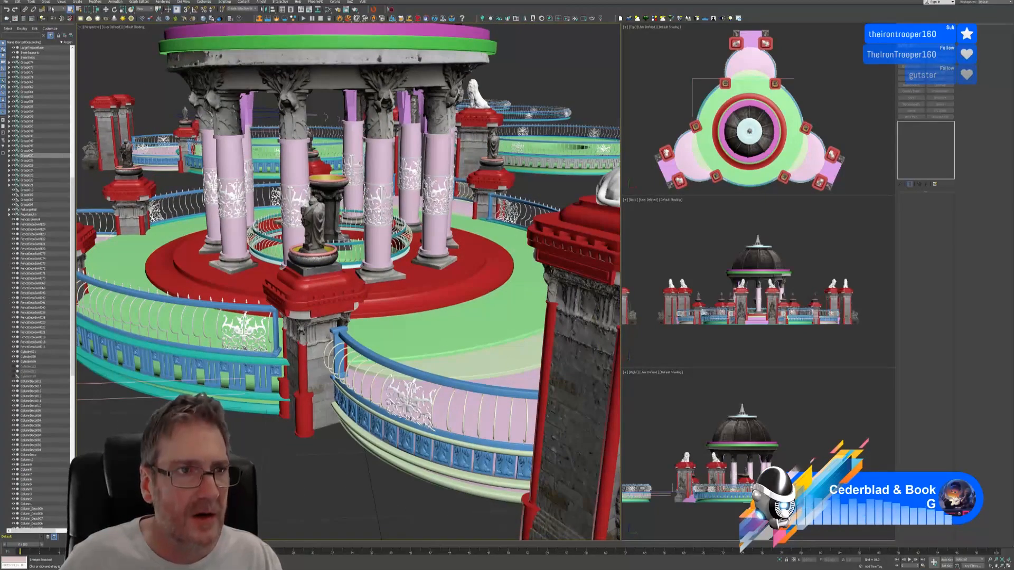
left_click(46, 2)
left_click(52, 37)
Isolate and reopen the ornamental-block group, and delete the two blocks at the left end of the lower arc as seen in plan
scroll(276, 327, "down", 2)
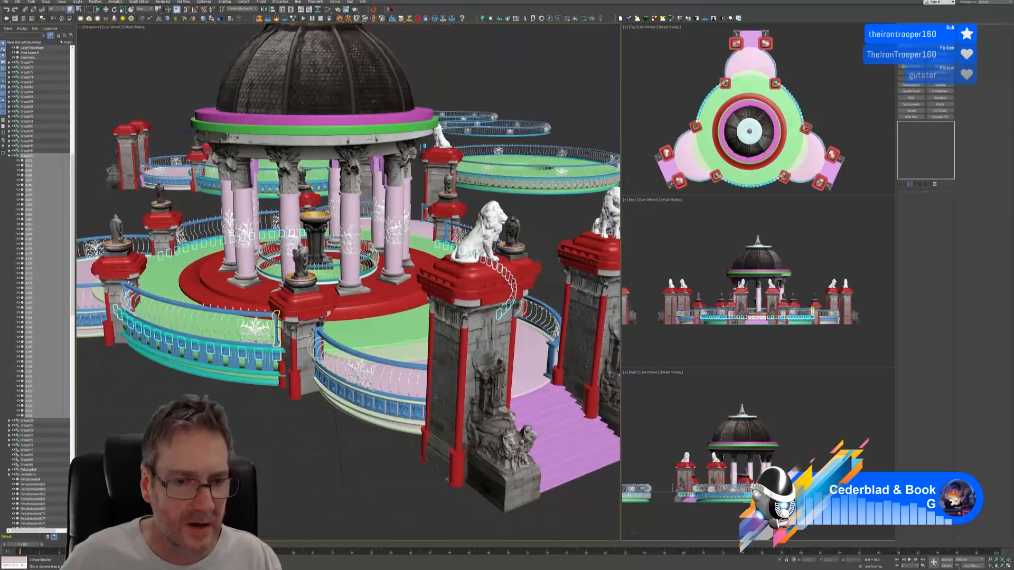
middle_click_drag(395, 336, 359, 337, "alt")
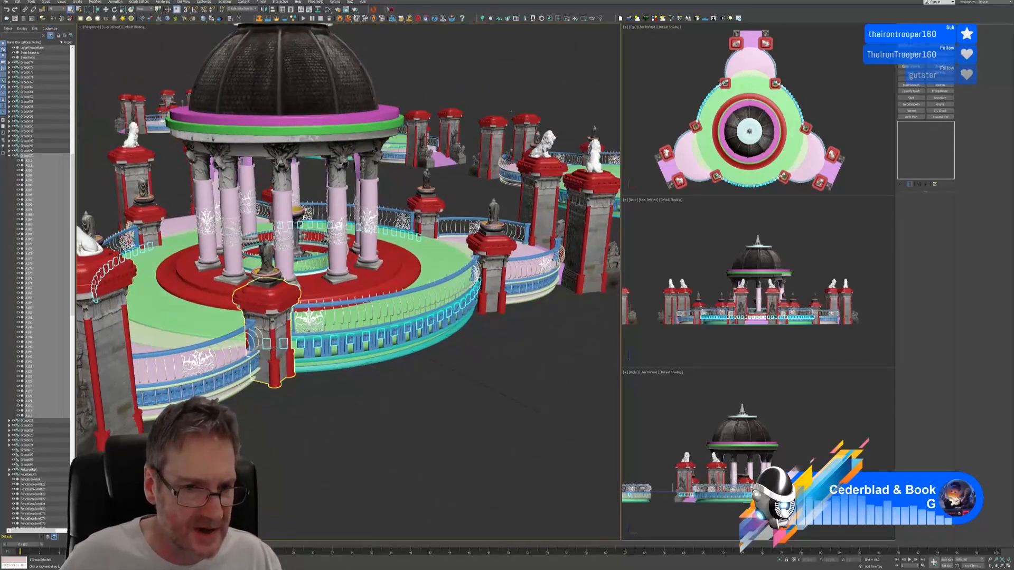
left_click(779, 560)
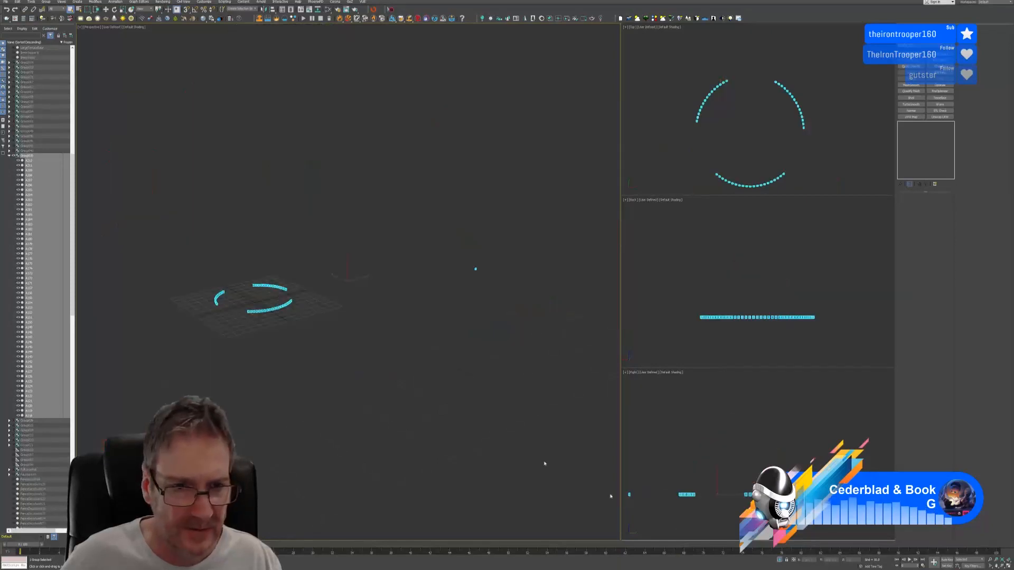
scroll(212, 318, "up", 10)
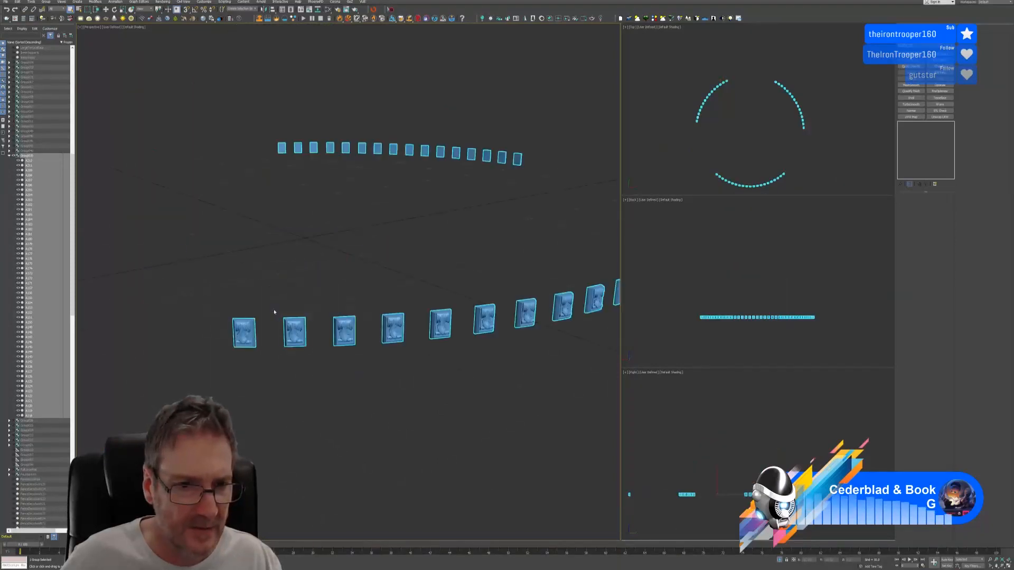
left_click(46, 2)
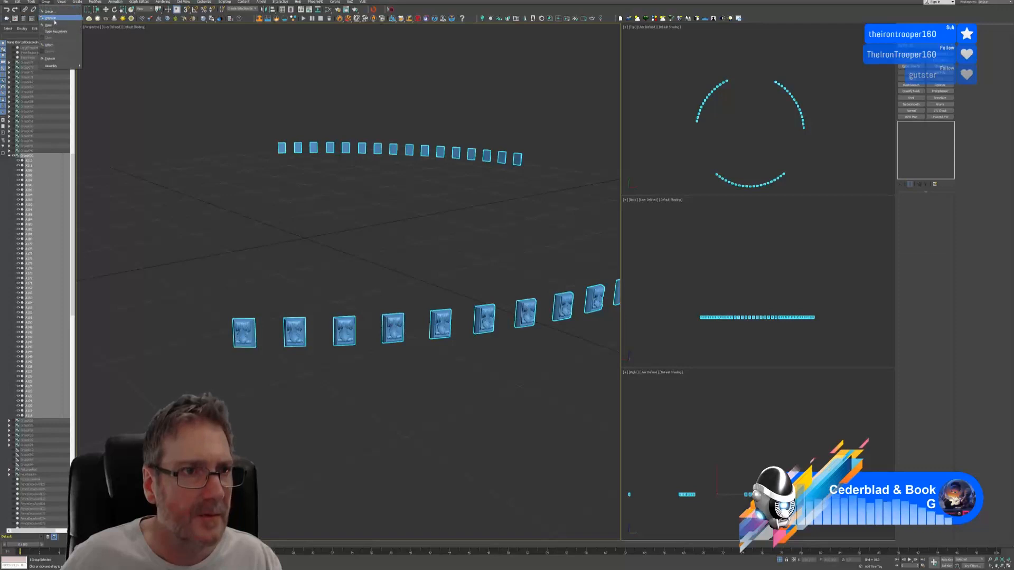
left_click(54, 22)
left_click_drag(237, 296, 306, 363)
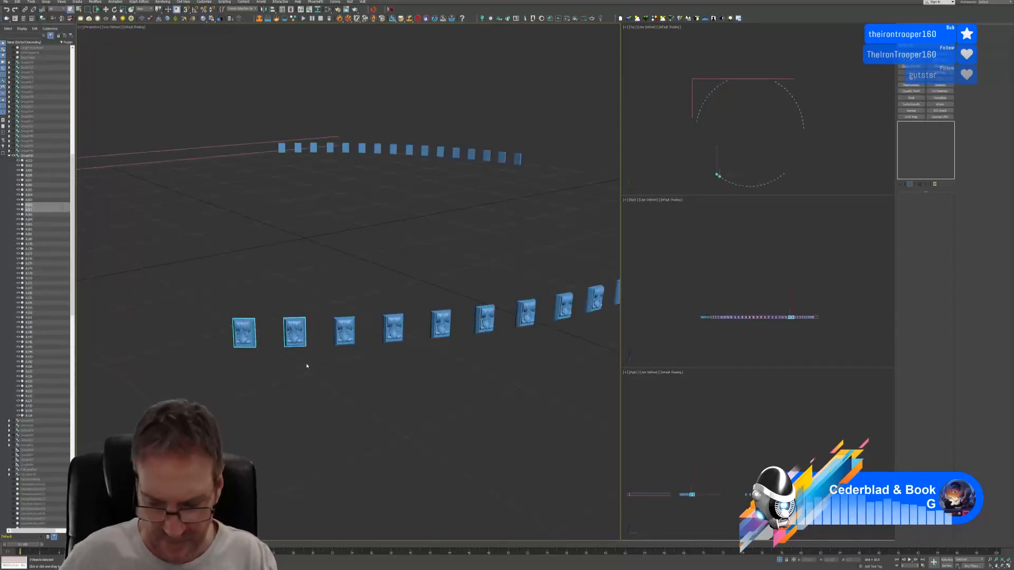
key("Delete")
Close the ornamental-block group and bring the rest of the pavilion back into view
left_click_drag(173, 126, 197, 155)
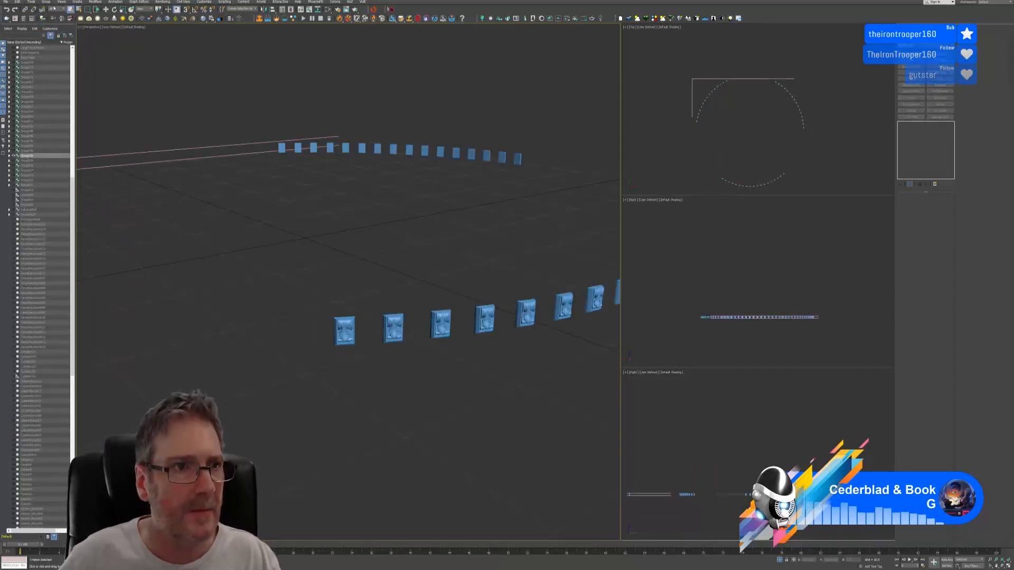
left_click(47, 2)
left_click(57, 30)
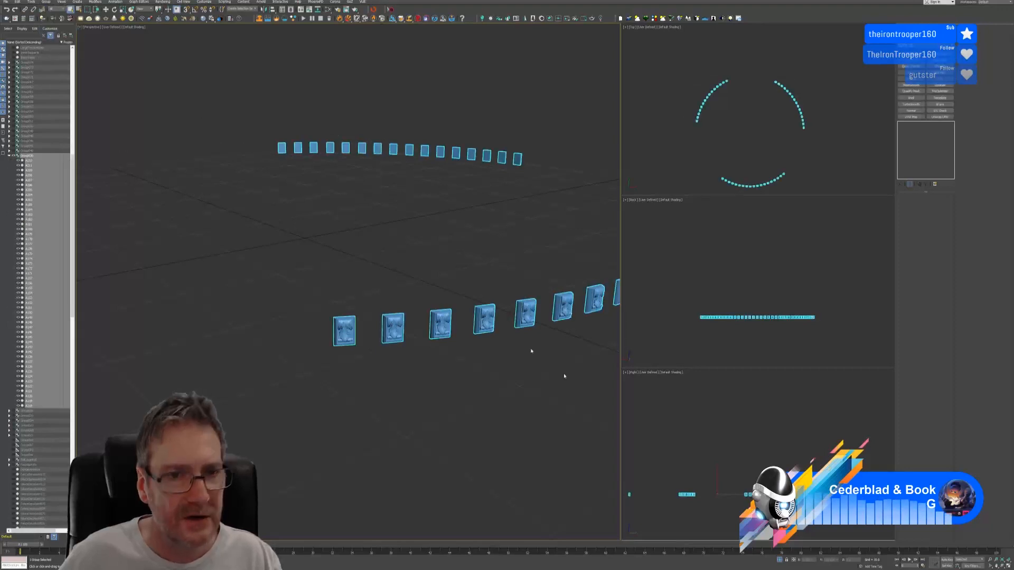
left_click(780, 561)
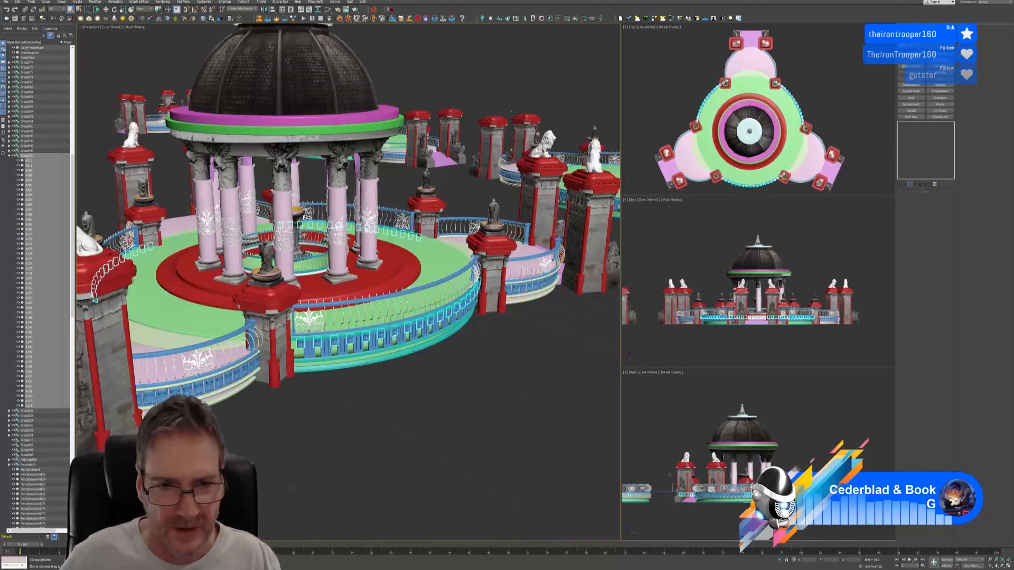
Isolate and reopen the block group, and delete the two blocks at the right end of the lower arc as seen in plan
middle_click_drag(423, 381, 393, 387, "alt")
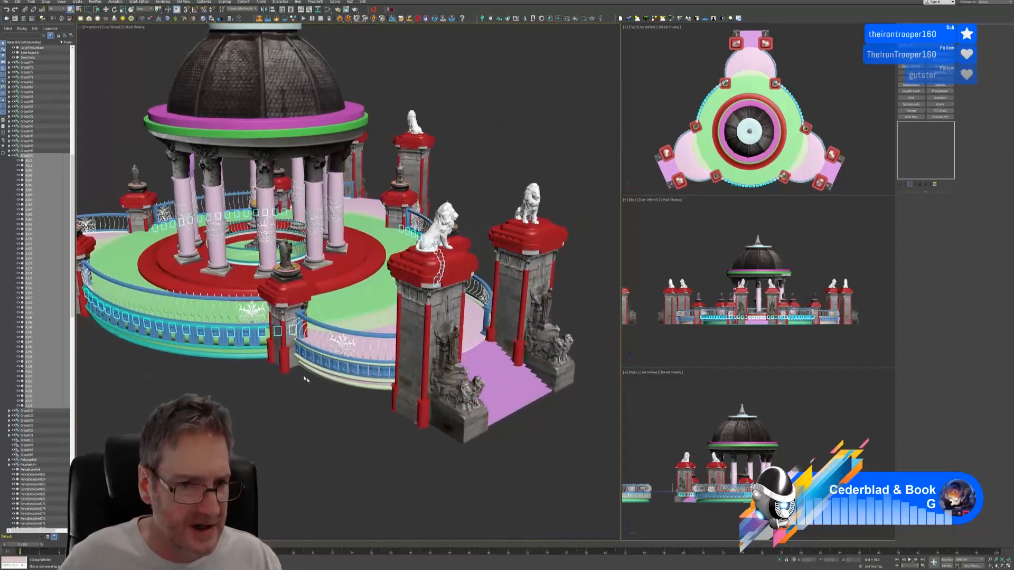
left_click(780, 561)
scroll(282, 289, "up", 15)
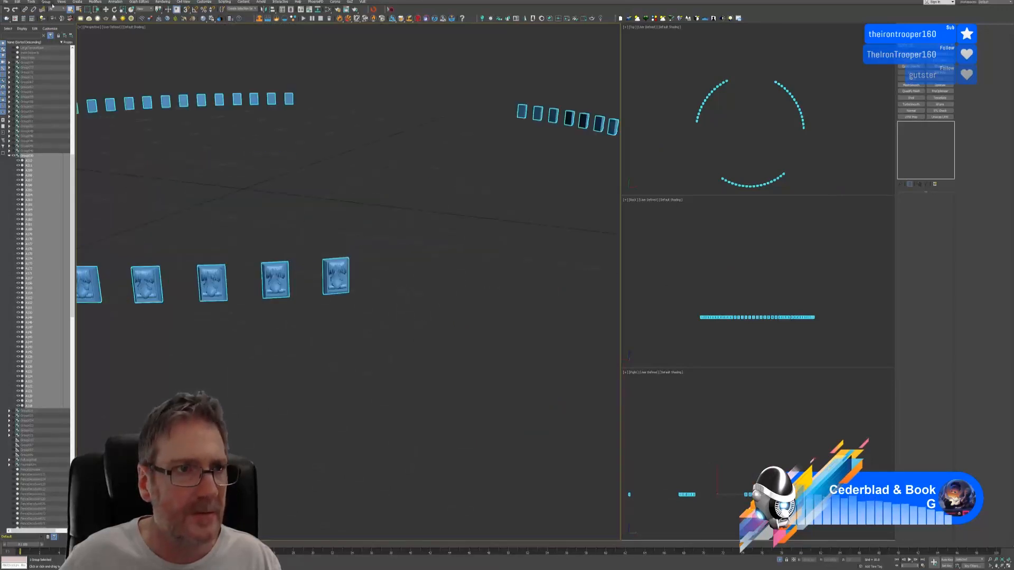
left_click(50, 3)
left_click(59, 27)
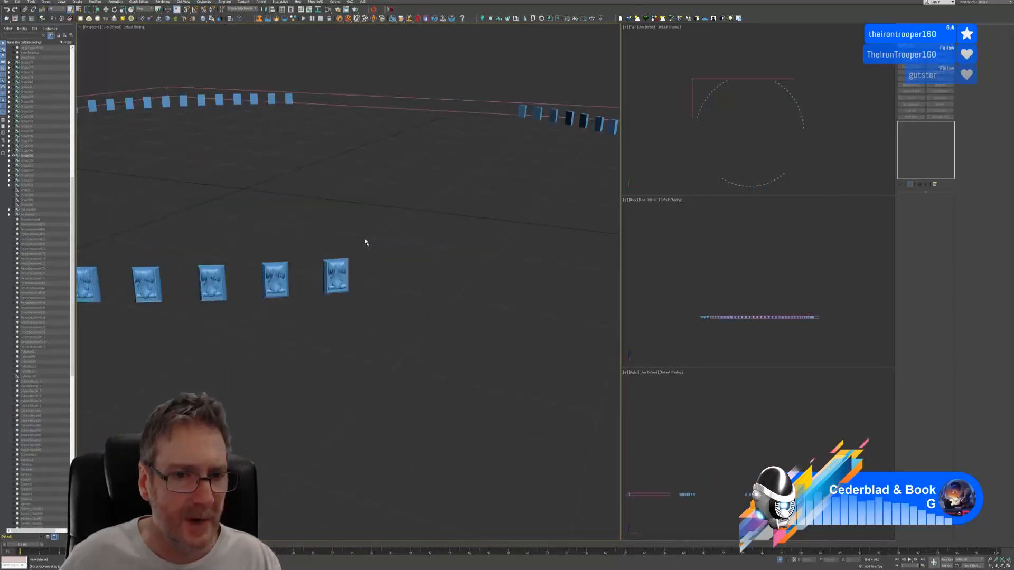
left_click_drag(365, 242, 266, 327)
key("Delete")
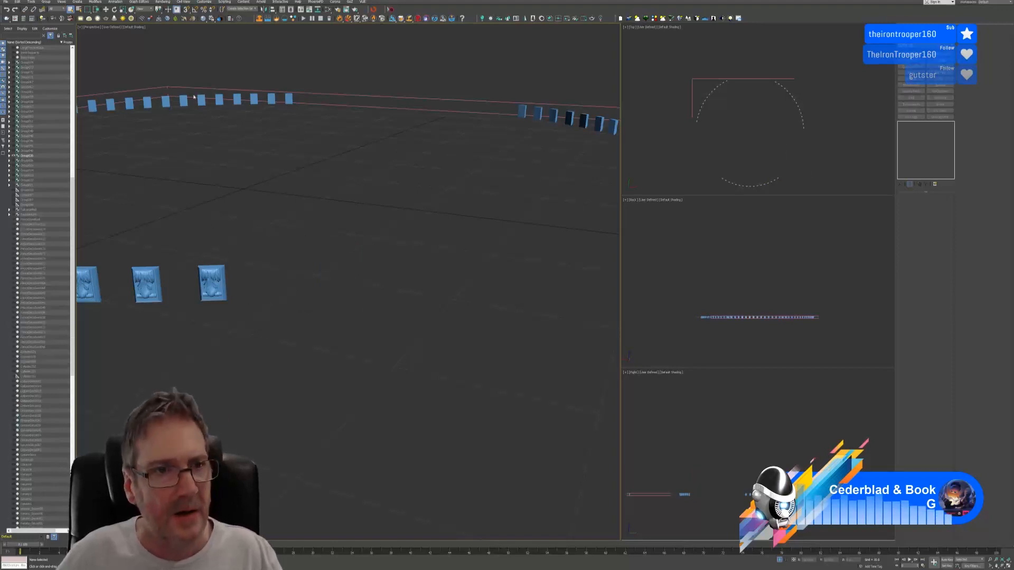
Select the open group of ornamental blocks, close it and end the isolation
left_click(346, 106)
left_click(48, 2)
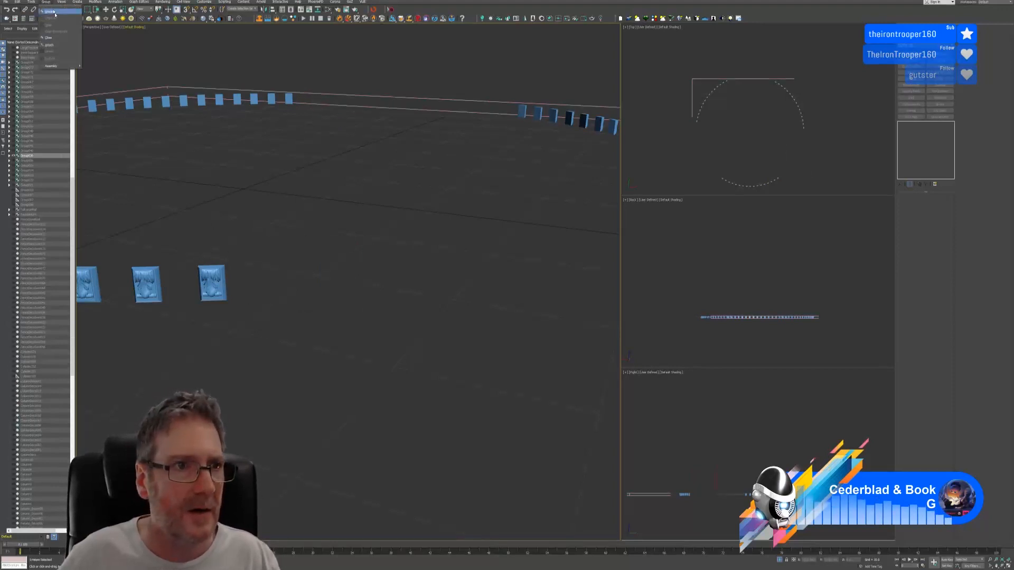
left_click(48, 38)
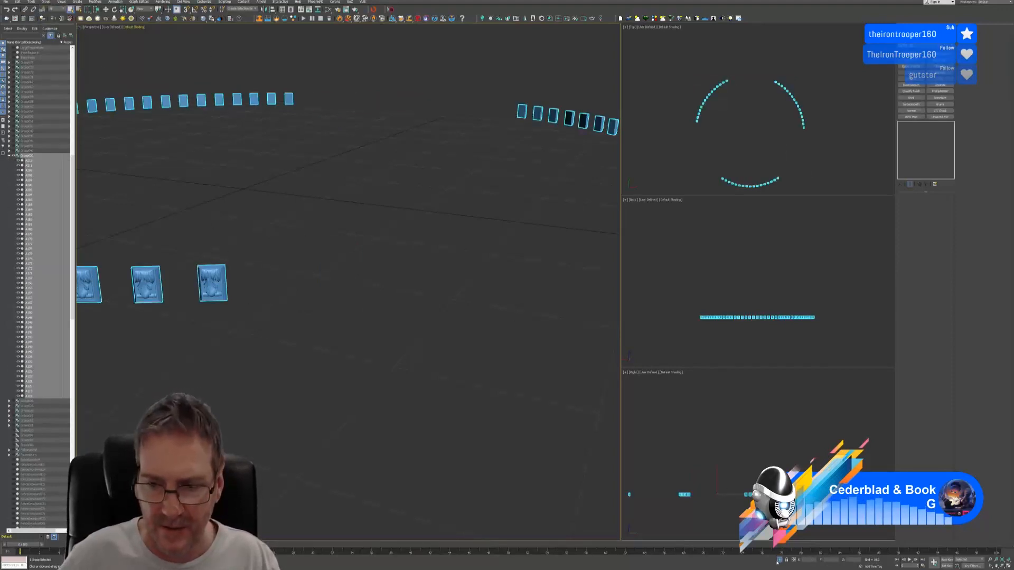
left_click(778, 562)
Isolate and reopen the block group, and delete the two blocks at the lower end of the right arc as seen in plan
middle_click_drag(478, 317, 383, 337, "alt")
scroll(296, 325, "up", 6)
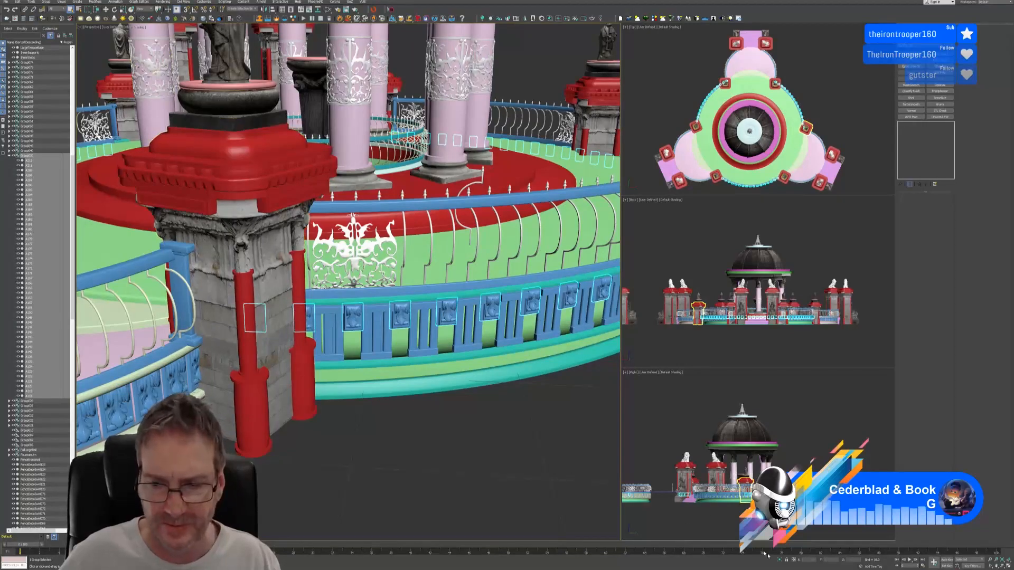
key("alt+q")
scroll(407, 247, "up", 10)
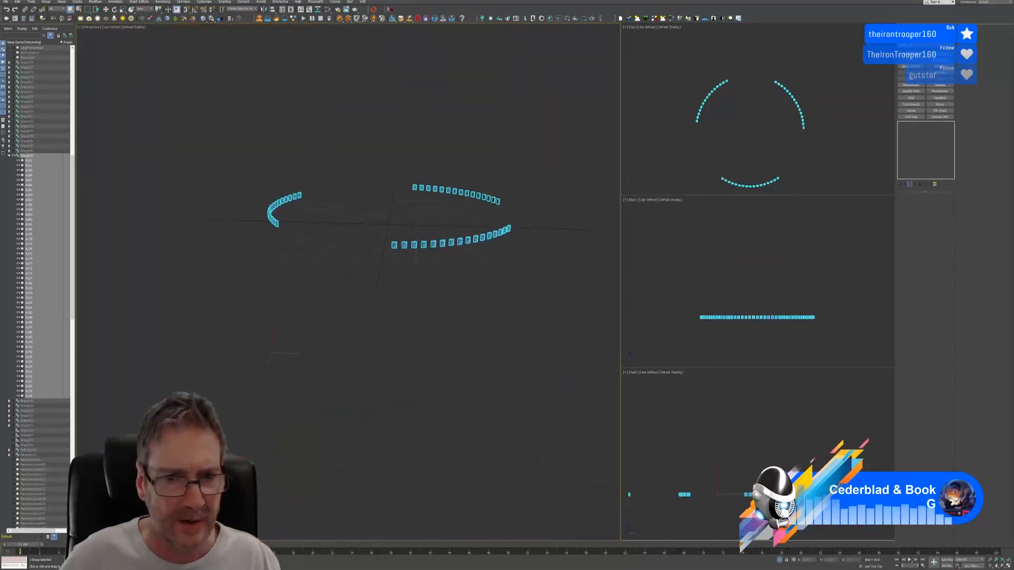
scroll(390, 240, "down", 6)
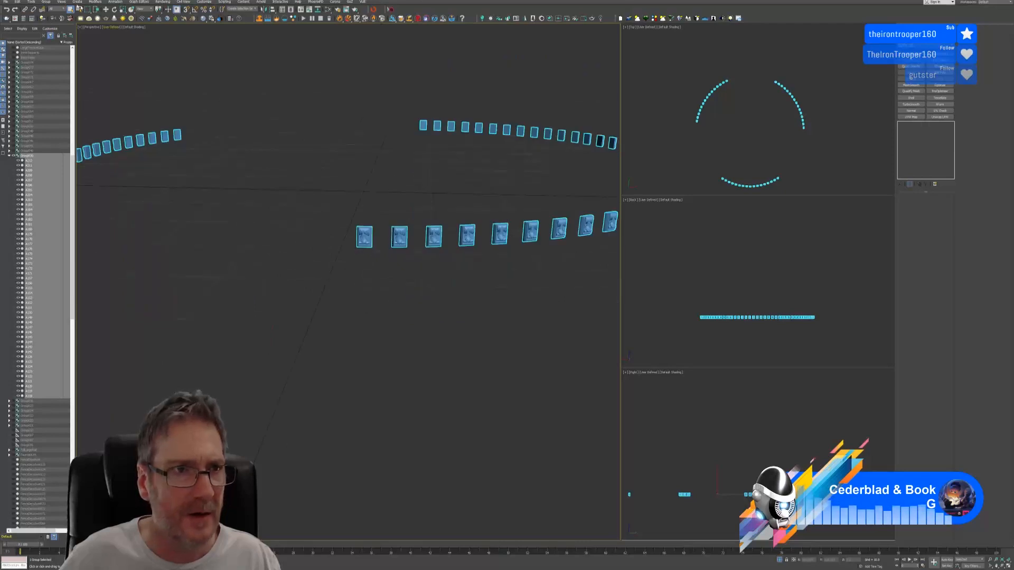
left_click(50, 3)
left_click(51, 25)
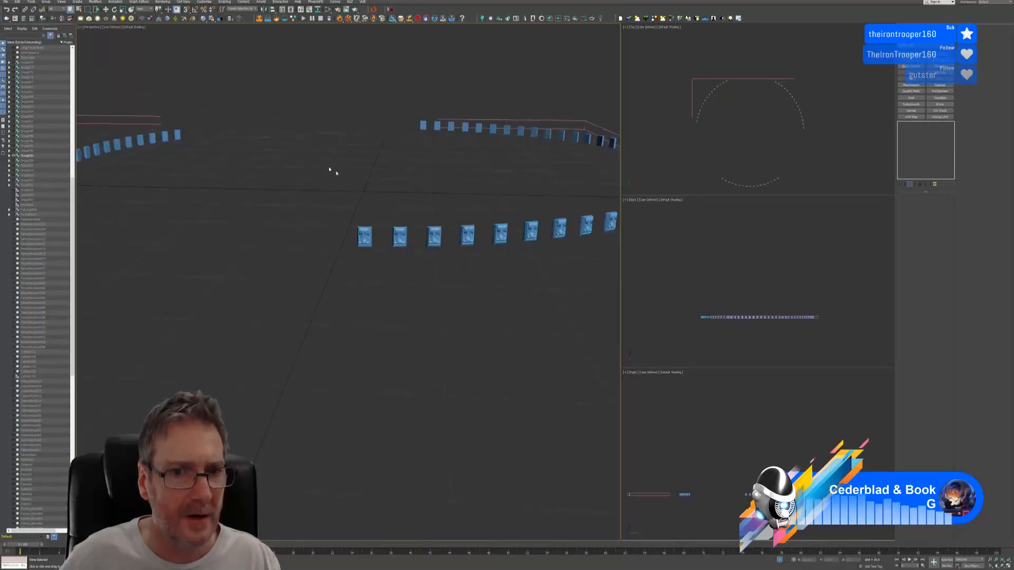
left_click(372, 243)
key("Delete")
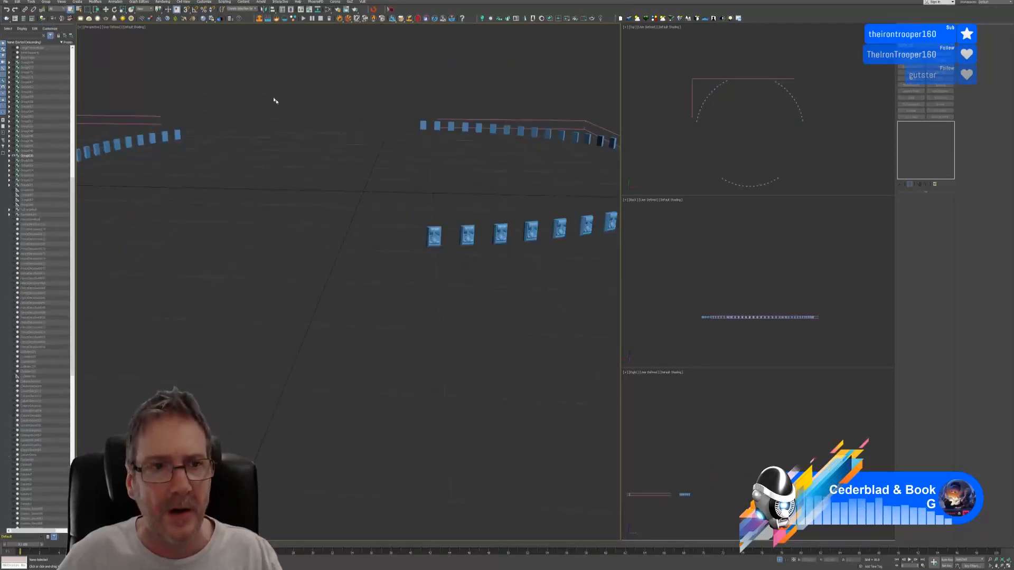
Close the group holding the terrace's ornamental blocks and restore the hidden pavilion objects
left_click_drag(172, 100, 144, 127)
left_click(47, 2)
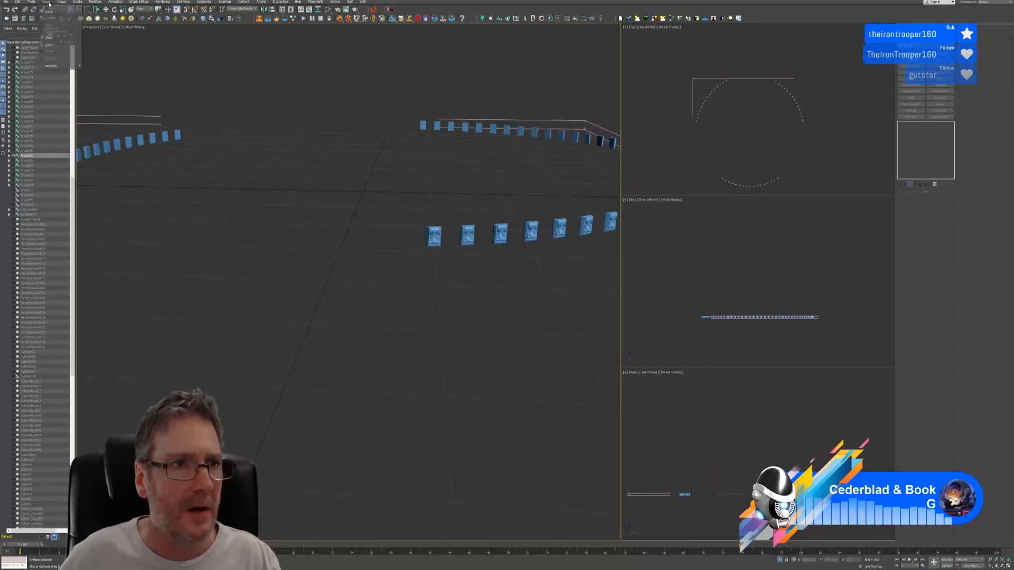
left_click(58, 38)
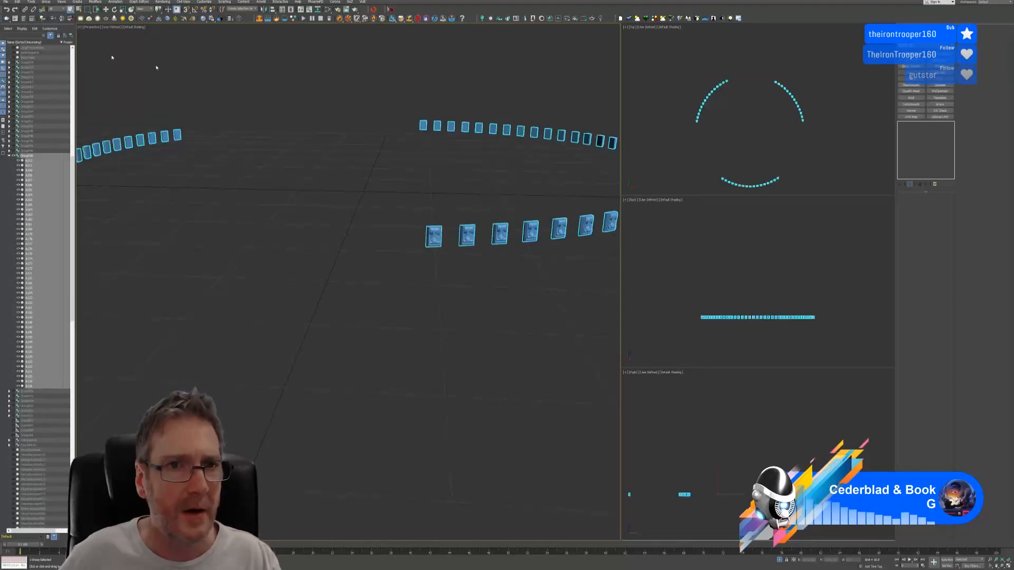
left_click(779, 560)
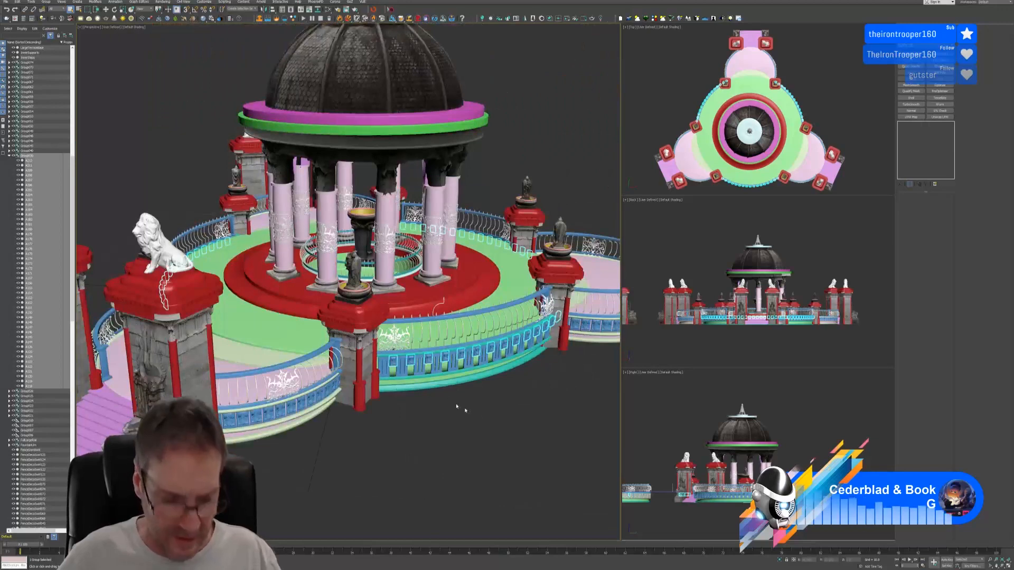
Isolate and reopen the block group, and delete the single block at the upper end of the right arc as seen in plan
mouse_move(465, 412)
middle_mouse_down("alt")
mouse_move(452, 404)
mouse_move(450, 414)
middle_mouse_up("alt")
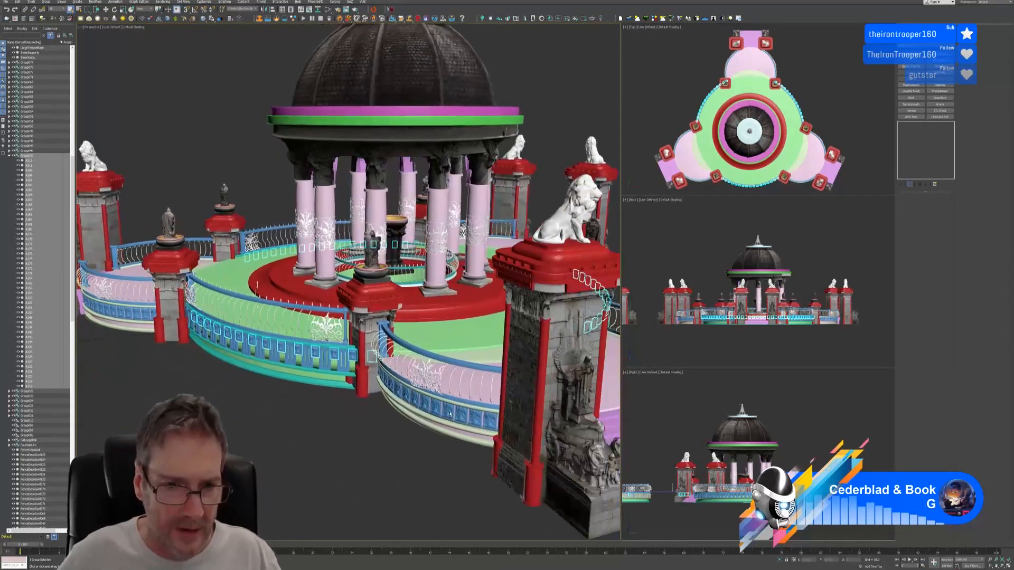
scroll(450, 415, "up", 3)
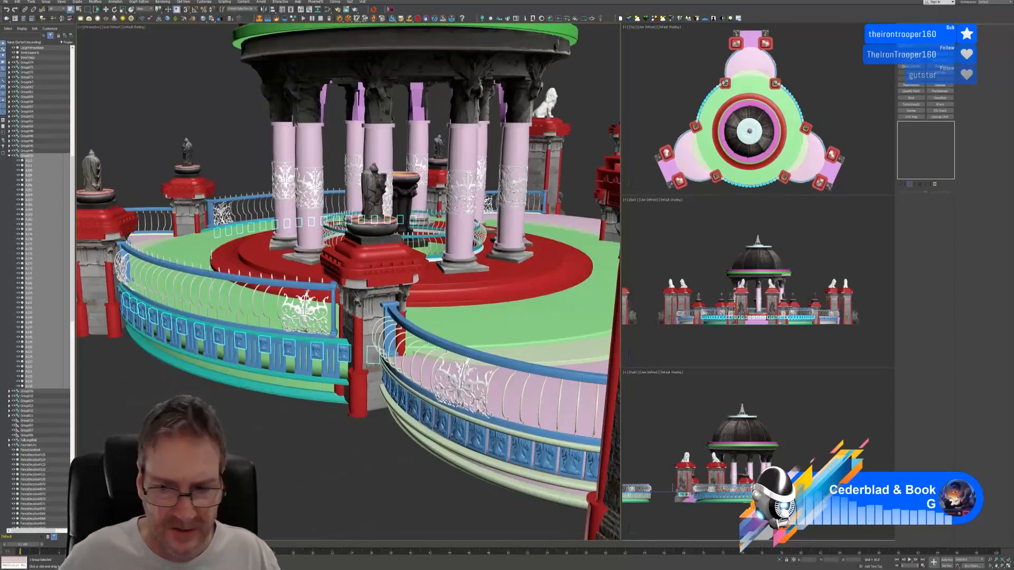
left_click(780, 561)
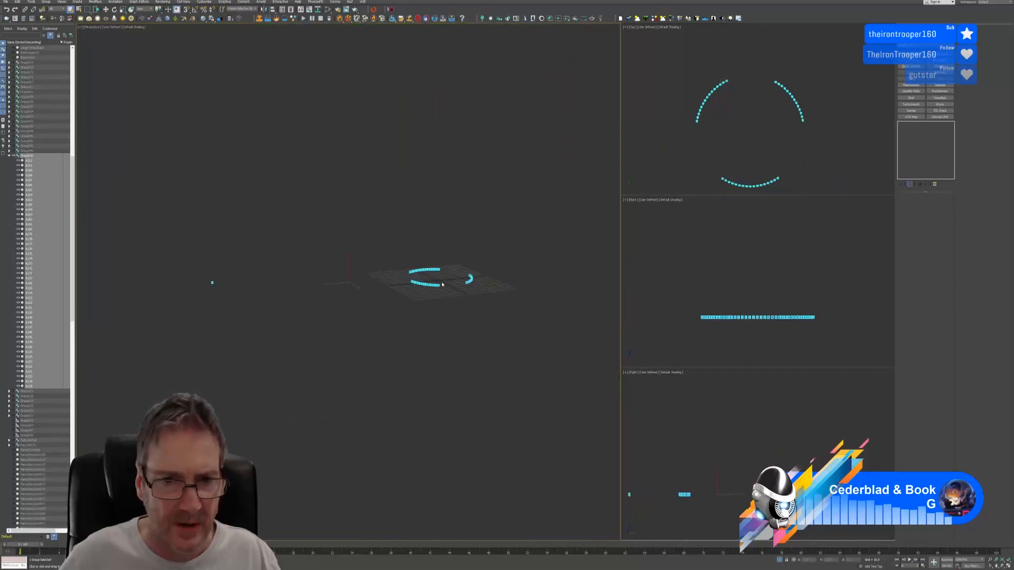
scroll(421, 297, "up", 2)
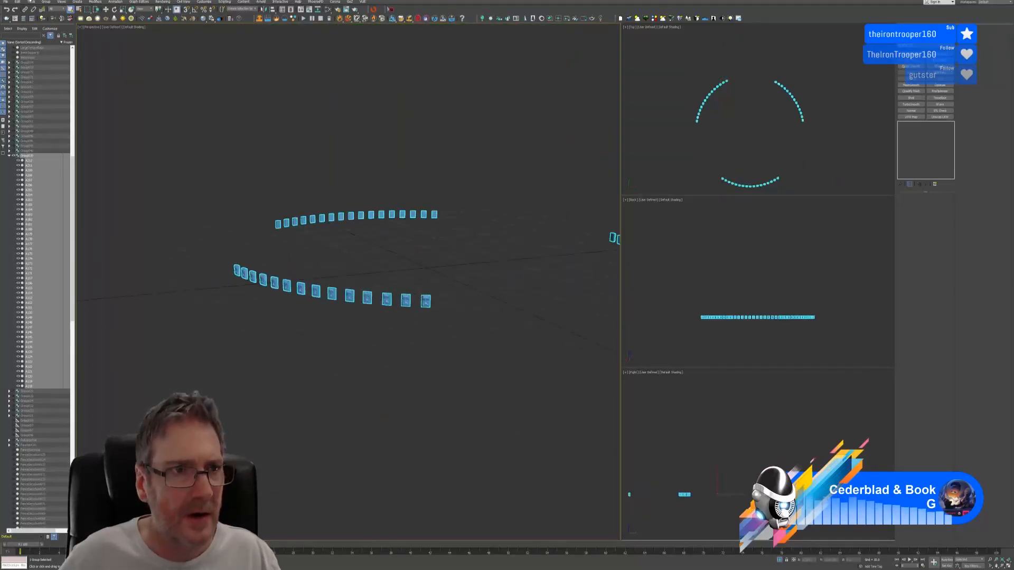
left_click(44, 4)
left_click(55, 24)
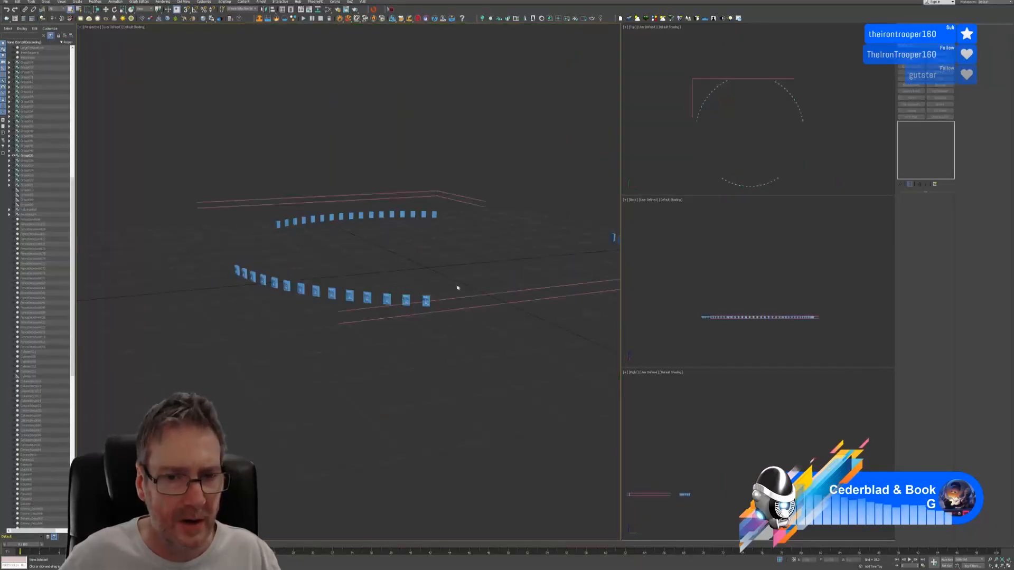
left_click_drag(423, 312, 428, 299)
left_click(428, 288)
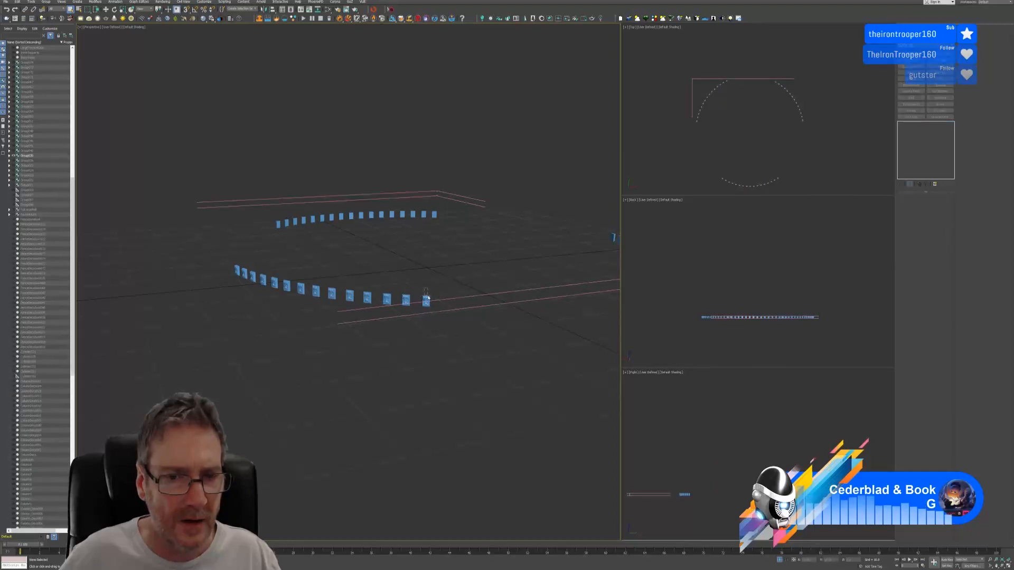
key("Delete")
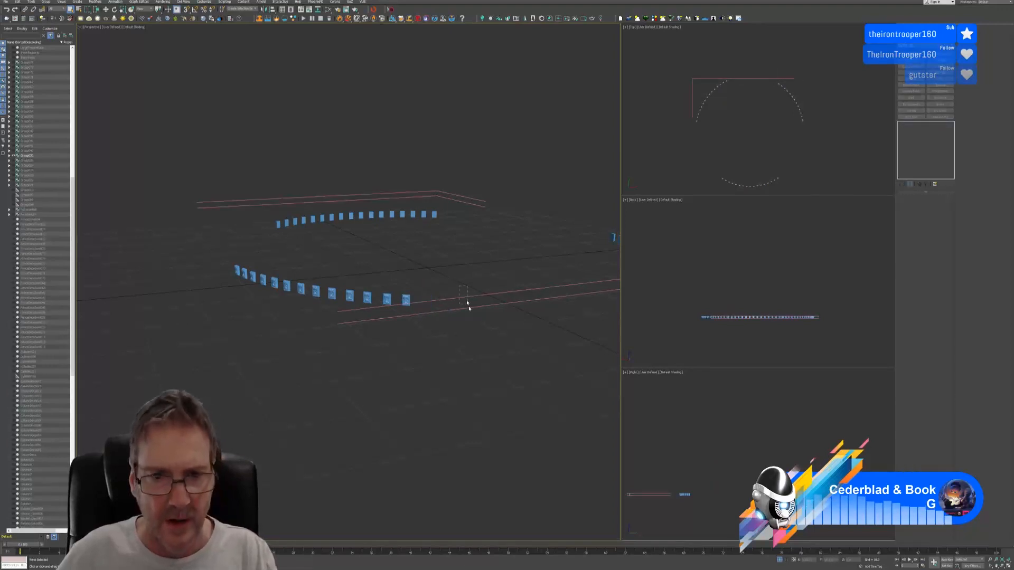
Close the ornamental-block group and exit isolation to show the full scene
left_click(46, 2)
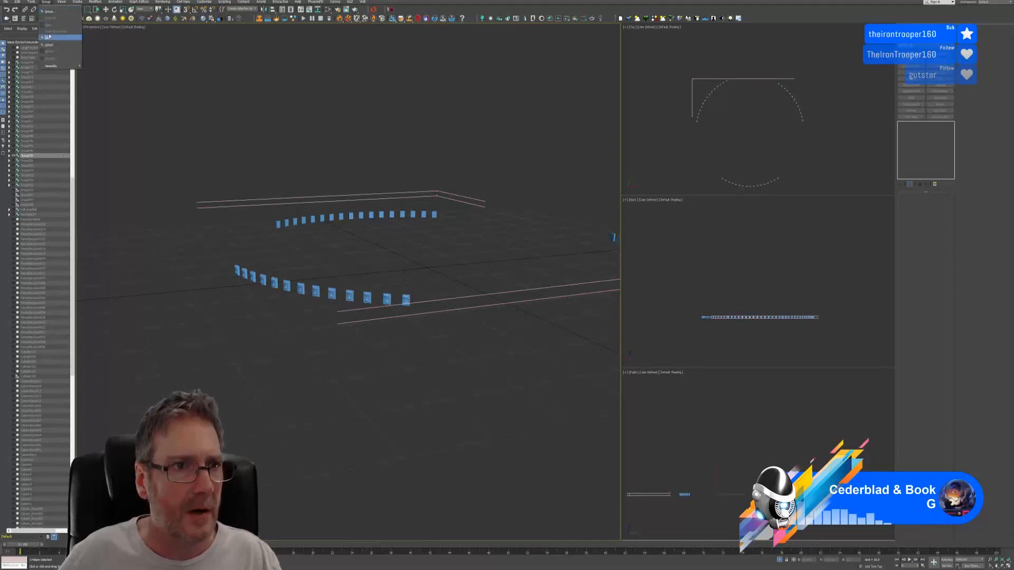
left_click(58, 37)
left_click(780, 561)
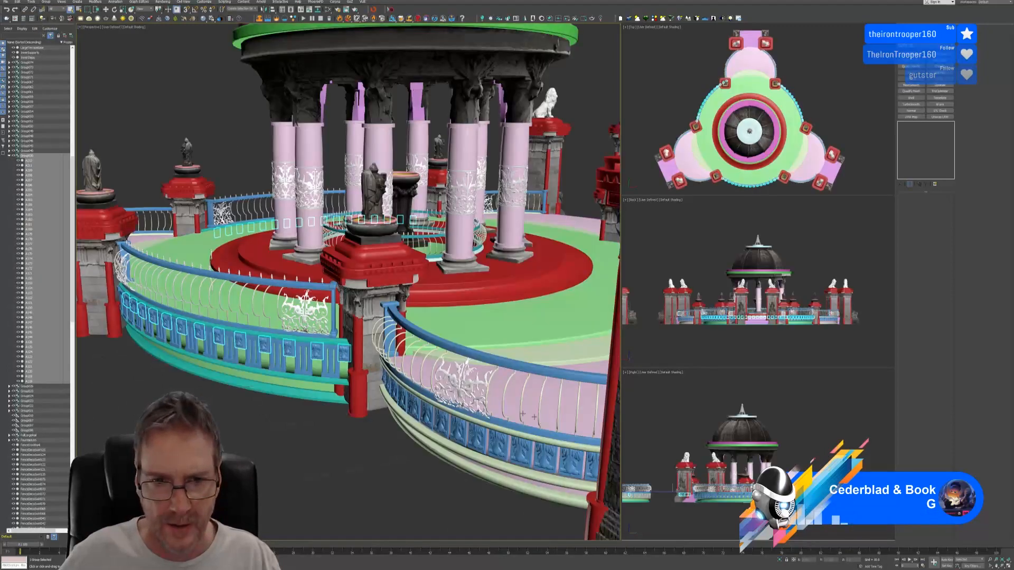
Isolate and reopen the block group, and select the two blocks at the upper end of the left arc as seen in plan
scroll(460, 348, "up", 1)
scroll(459, 348, "down", 3)
middle_click_drag(460, 349, 432, 331, "alt")
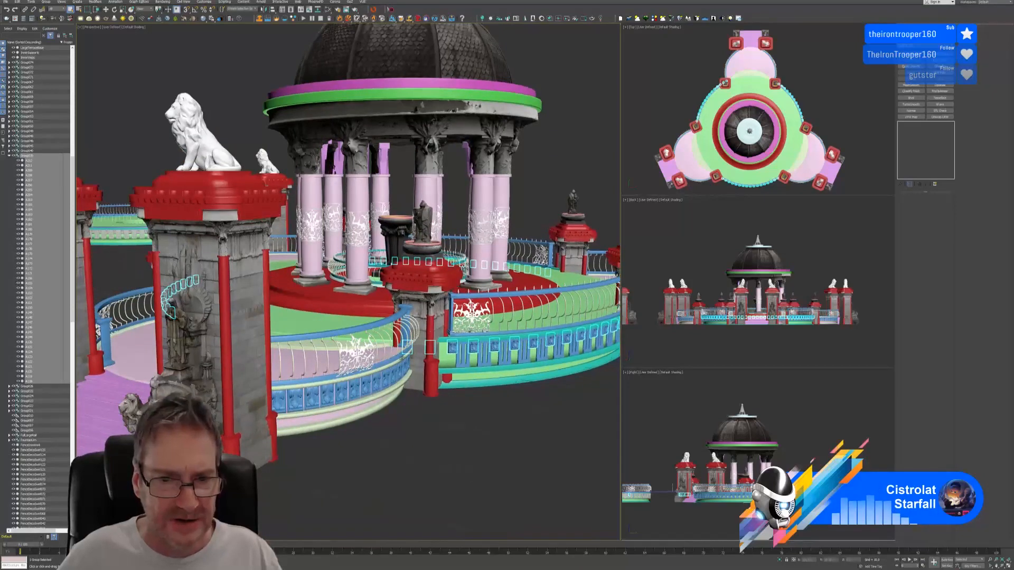
left_click(779, 561)
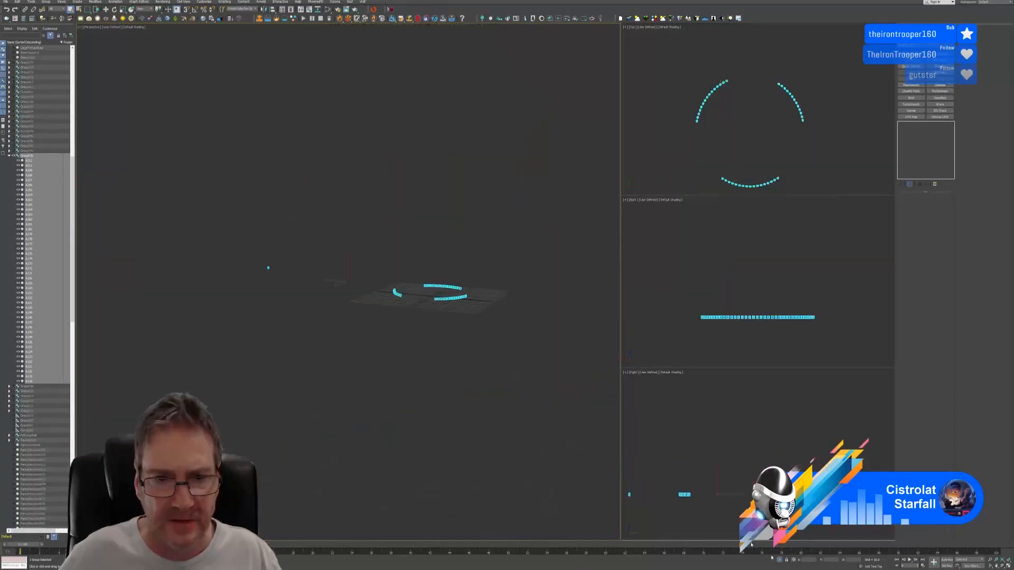
scroll(452, 306, "up", 10)
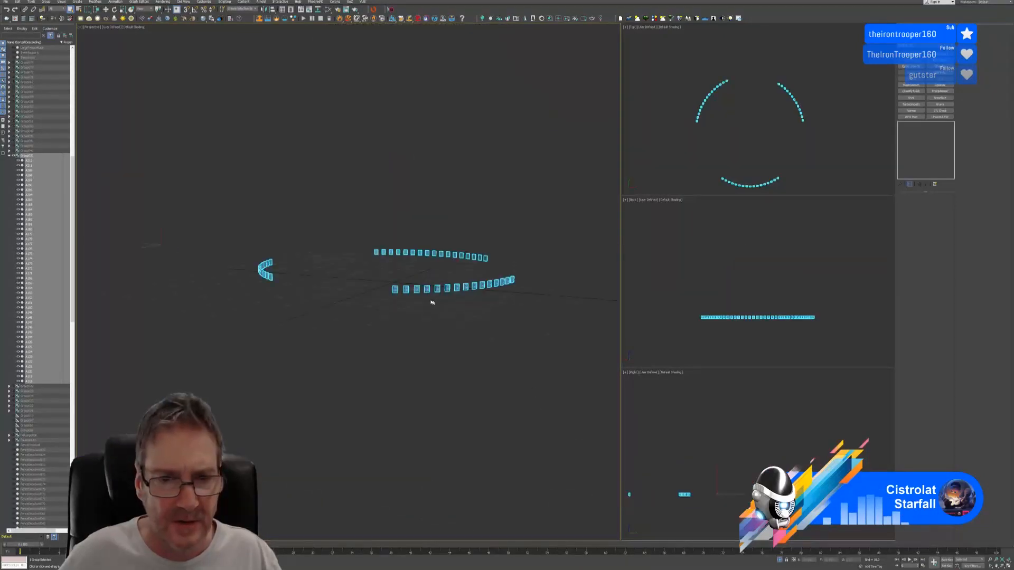
left_click(49, 2)
left_click(58, 24)
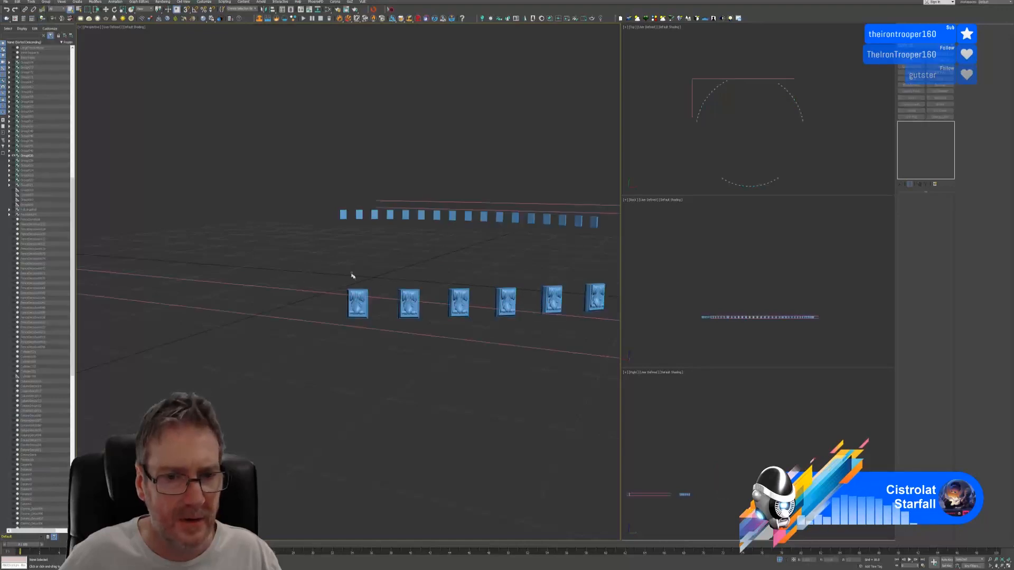
left_click_drag(399, 292, 398, 290)
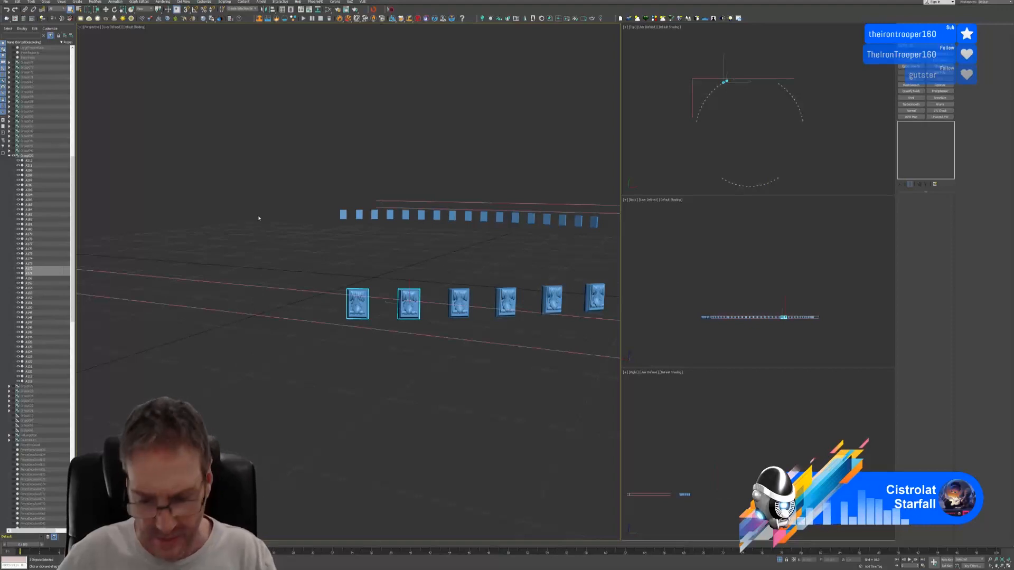
Delete the two selected plaques at the end of the arc, close the group and exit isolation
key("Delete")
left_click_drag(262, 224, 324, 335)
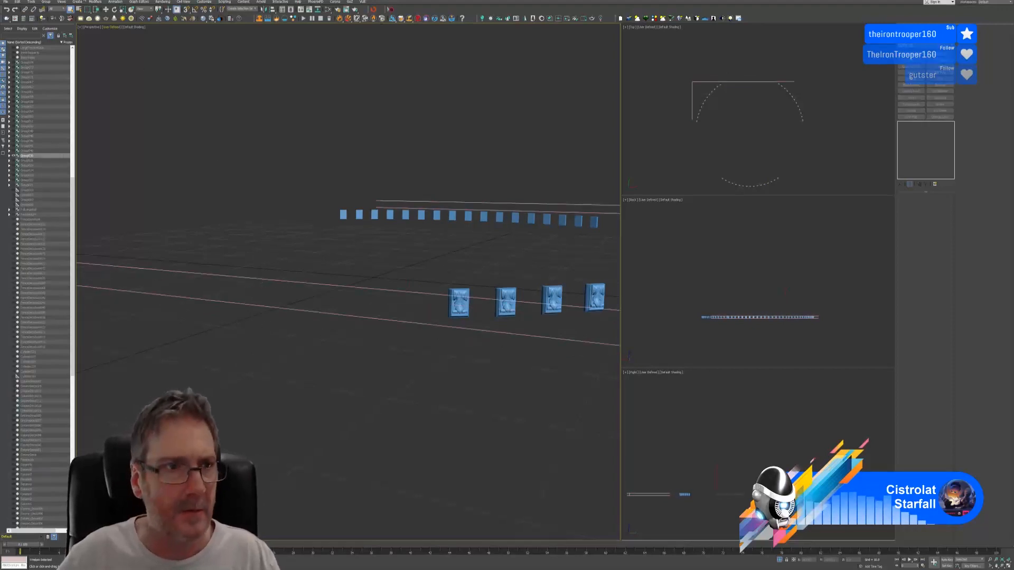
left_click(45, 3)
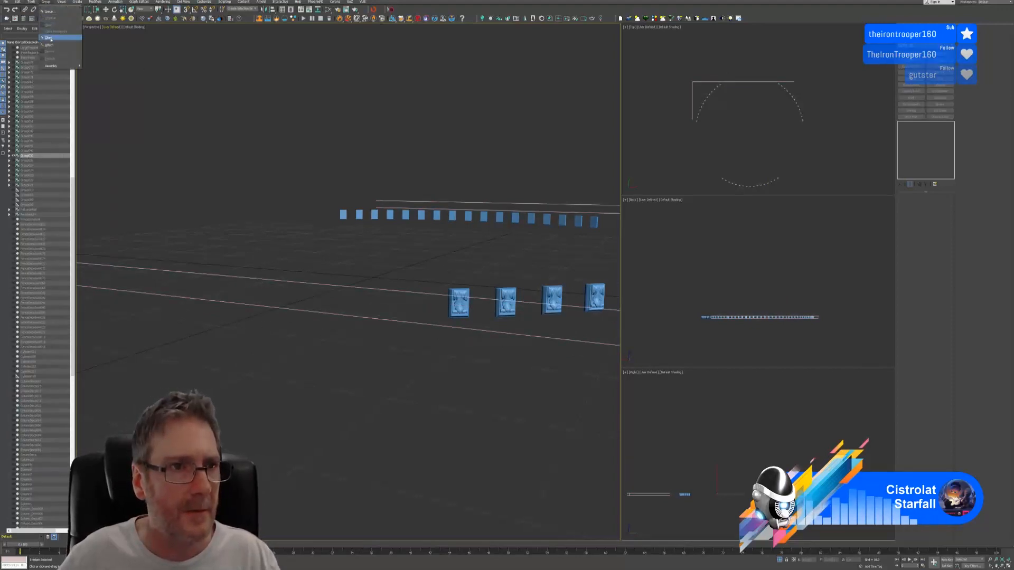
left_click(54, 38)
left_click(781, 560)
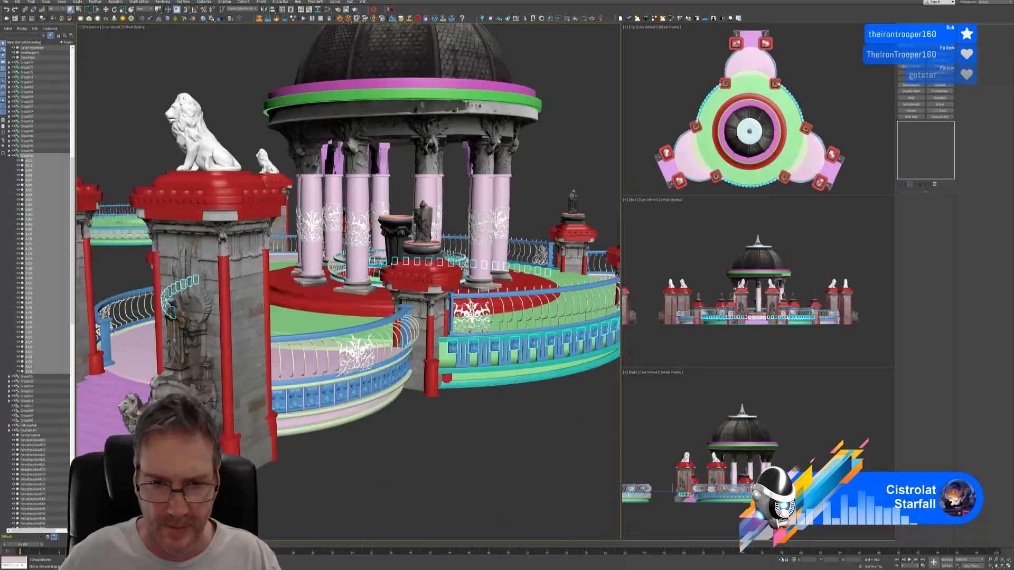
Isolate the plaque group and examine the stray plaque floating away from the three arcs
scroll(424, 402, "down", 8)
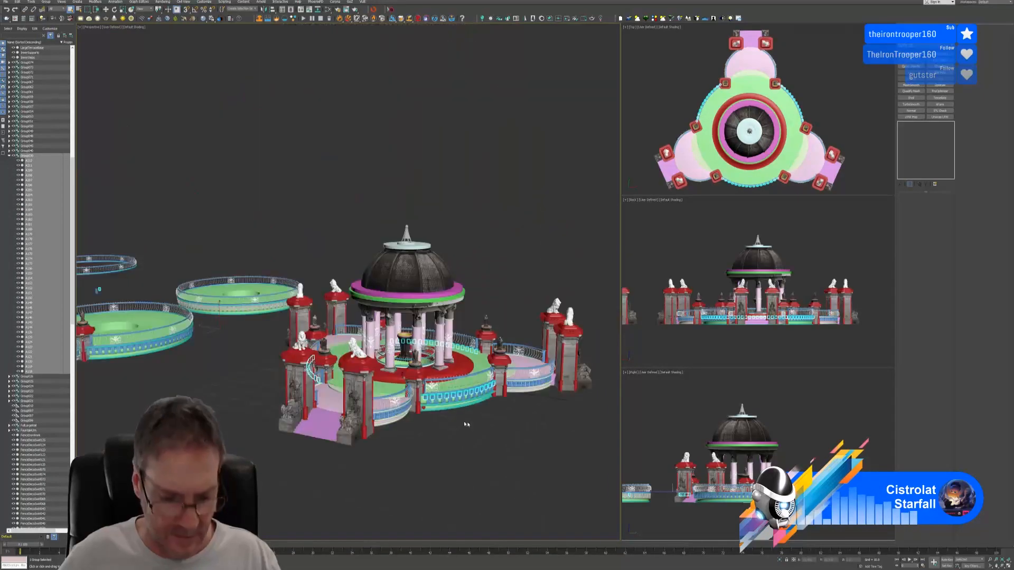
middle_click_drag(480, 424, 459, 427, "alt")
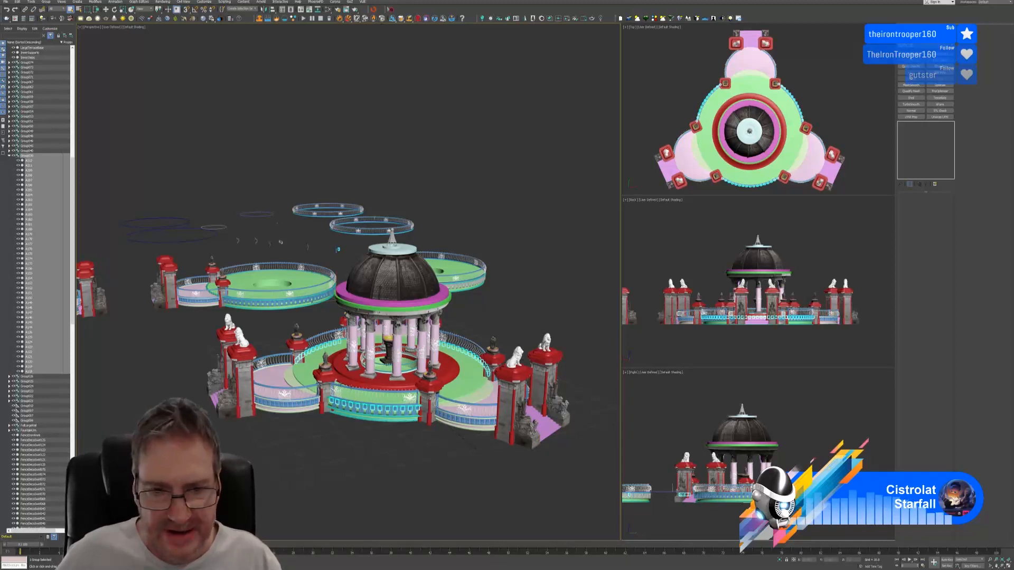
left_click(779, 561)
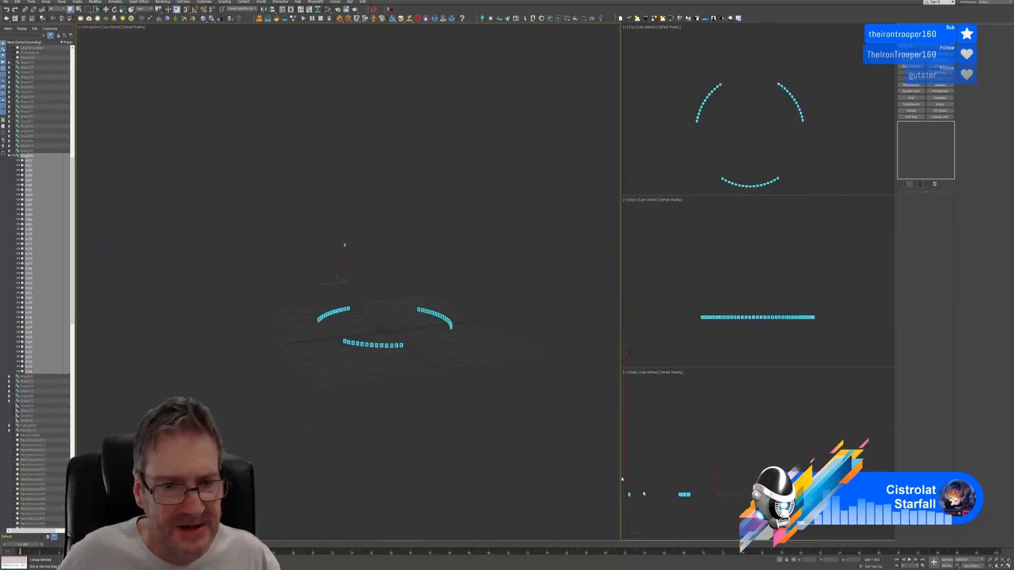
scroll(343, 245, "up", 5)
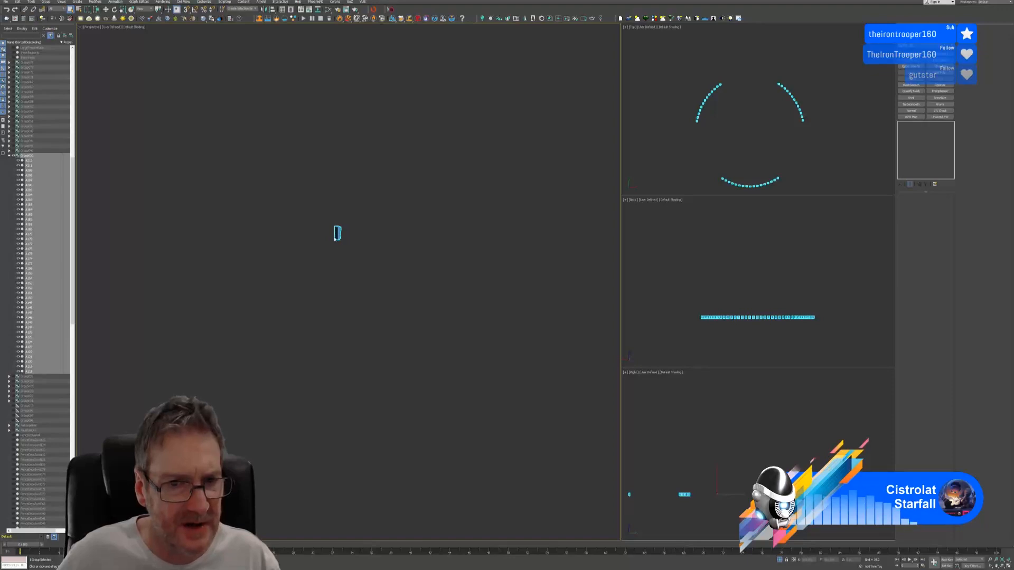
scroll(335, 238, "down", 1)
scroll(338, 241, "down", 4)
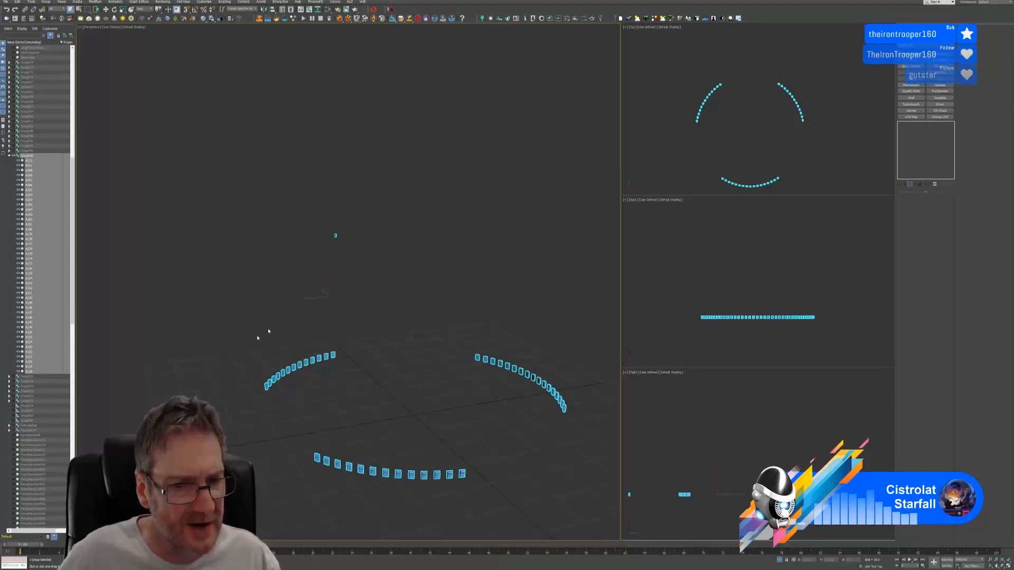
left_click(46, 2)
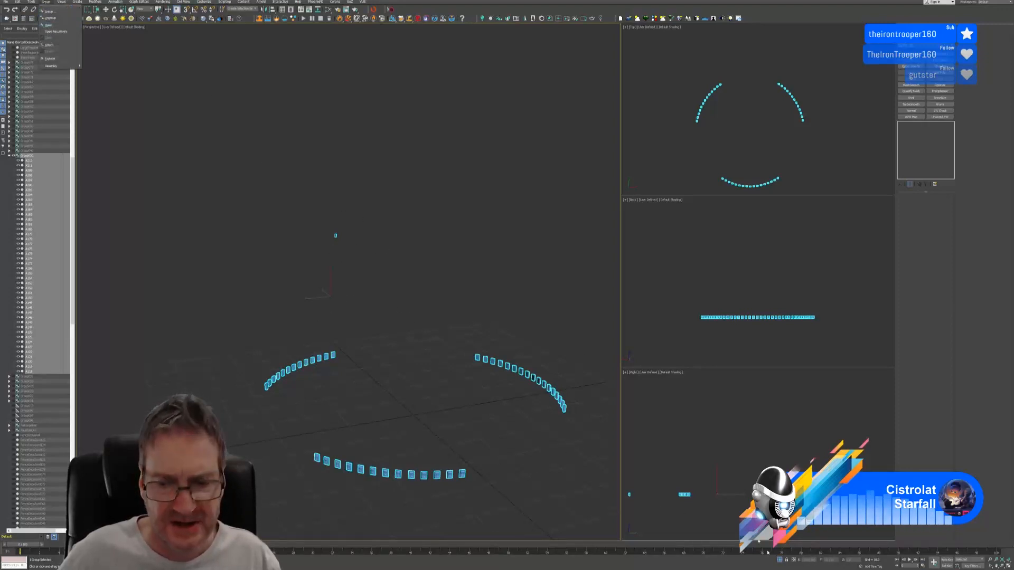
left_click(781, 561)
left_click(781, 561)
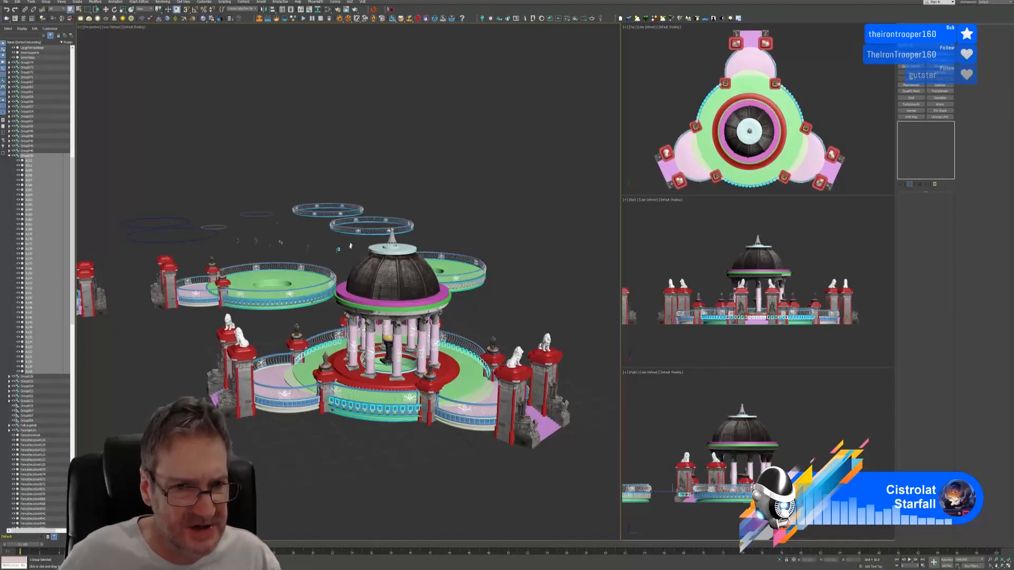
left_click(783, 562)
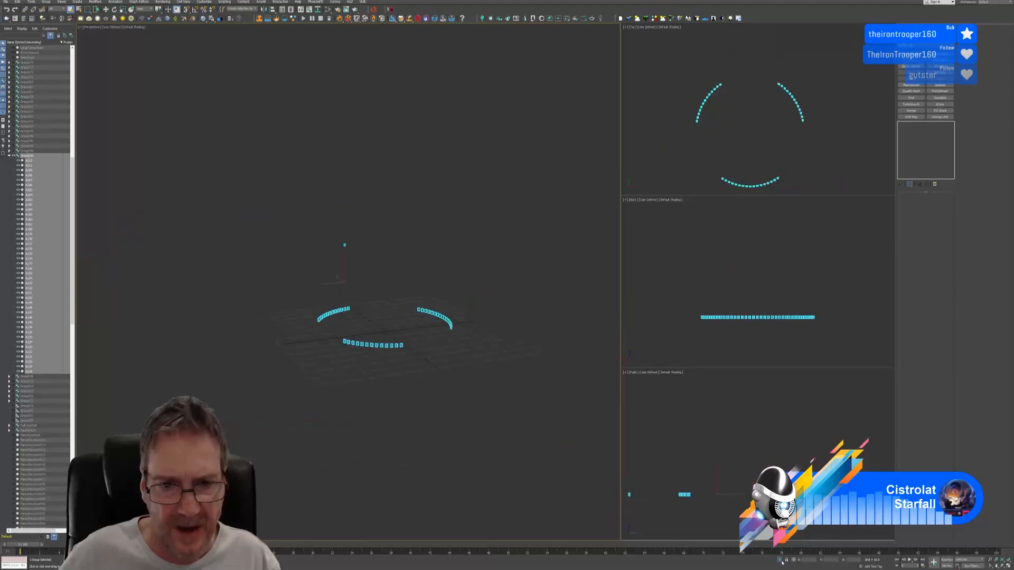
Ungroup the plaques and delete the stray one floating away from the three arcs
left_click(46, 2)
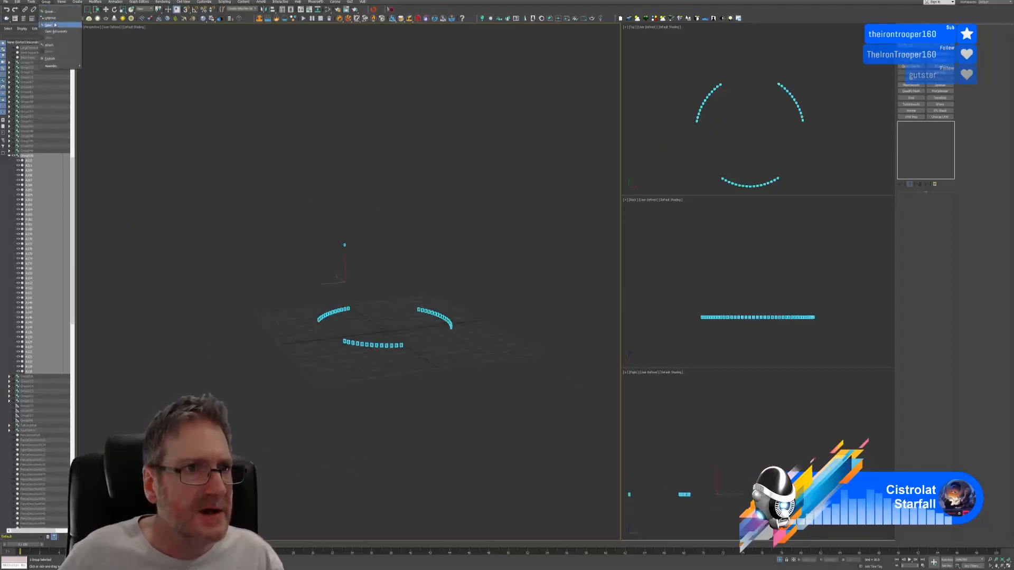
left_click(50, 17)
left_click_drag(372, 271, 373, 272)
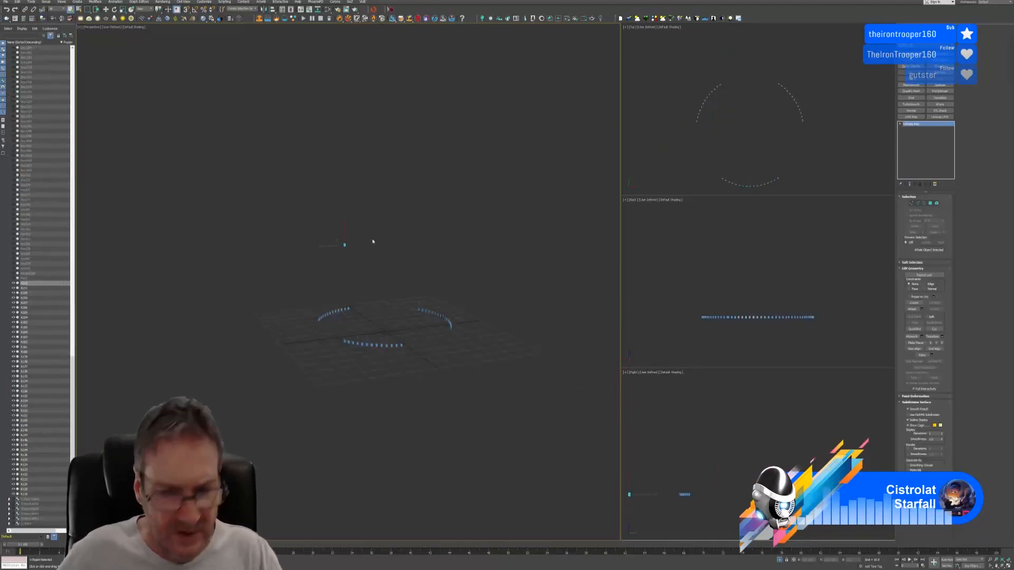
key("Delete")
Attach all remaining plaques to the end plaque of the front arc as a single mesh, then exit isolation
scroll(407, 347, "up", 3)
scroll(407, 347, "up", 3)
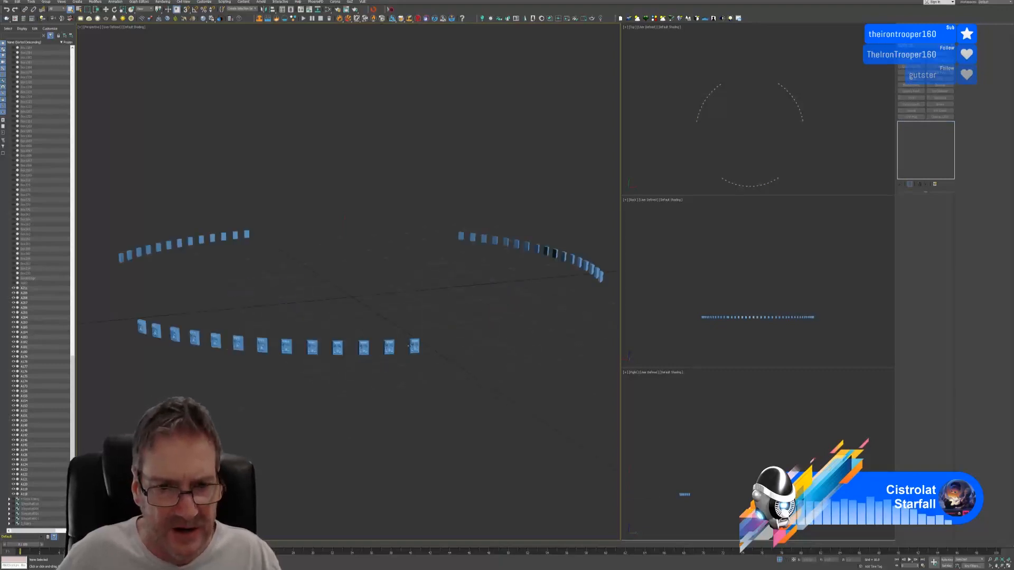
left_click(413, 346)
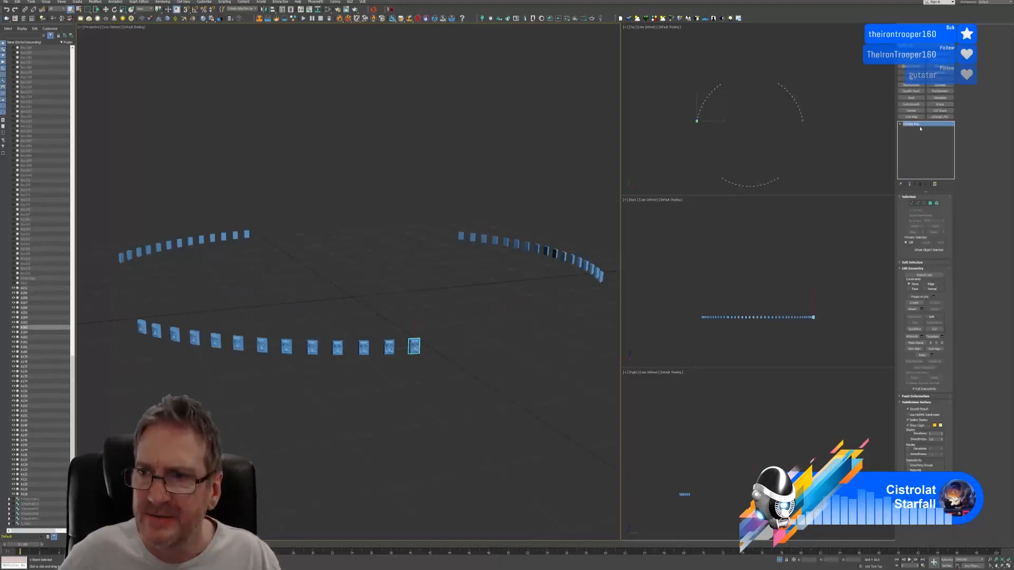
left_click(923, 309)
left_click(27, 32)
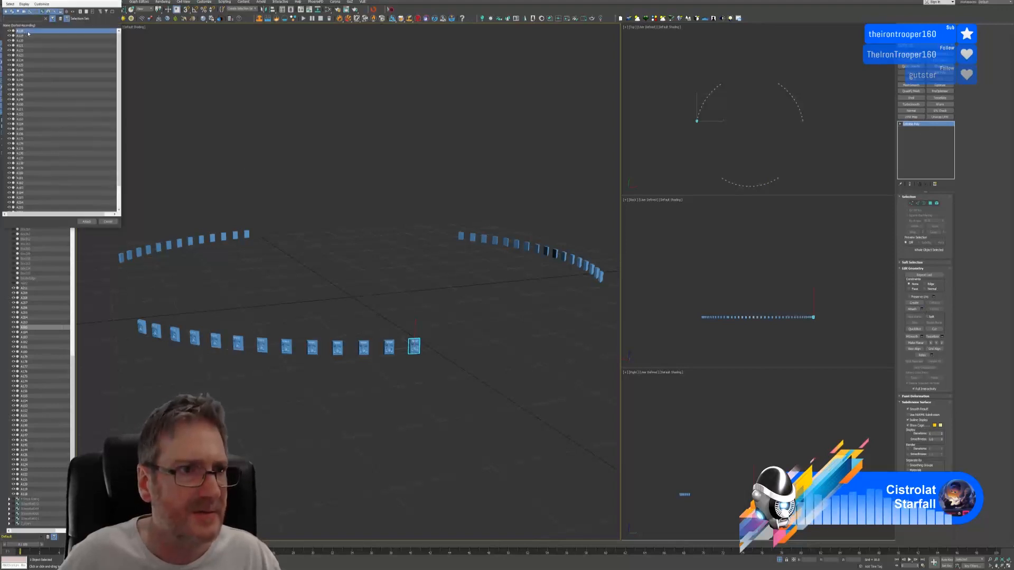
left_click_drag(120, 66, 127, 119)
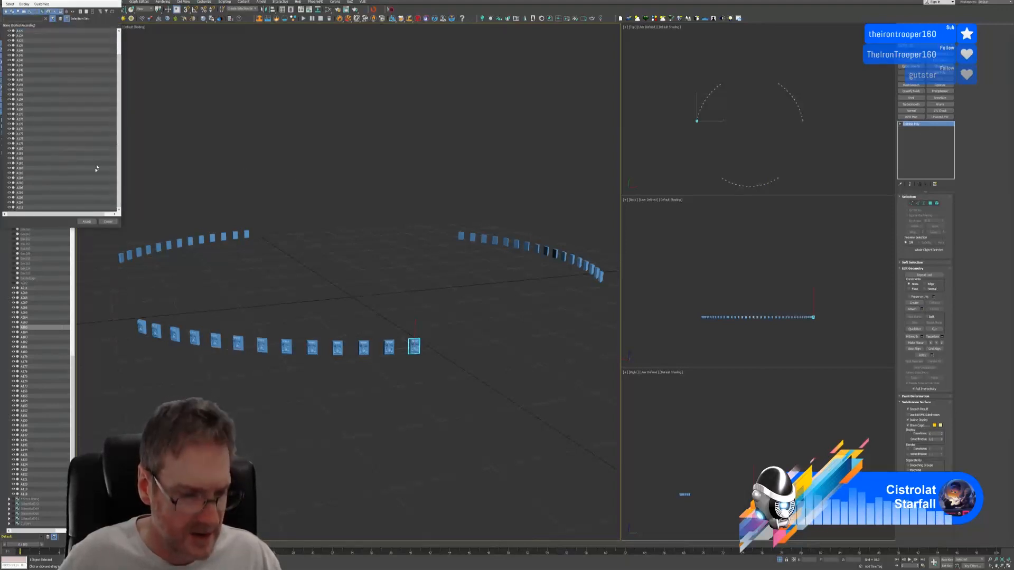
left_click(25, 208, "shift")
left_click(86, 221)
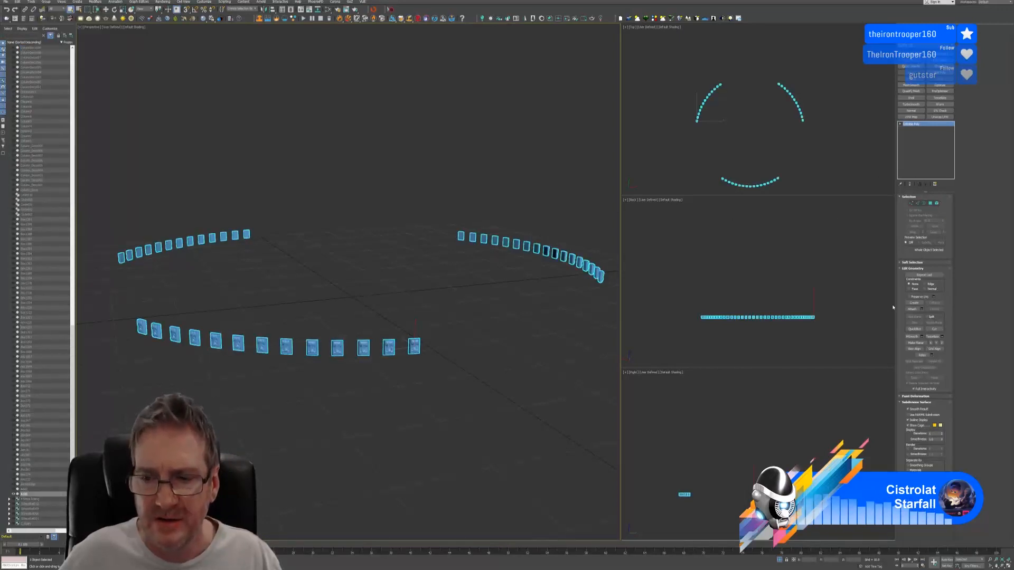
left_click(781, 560)
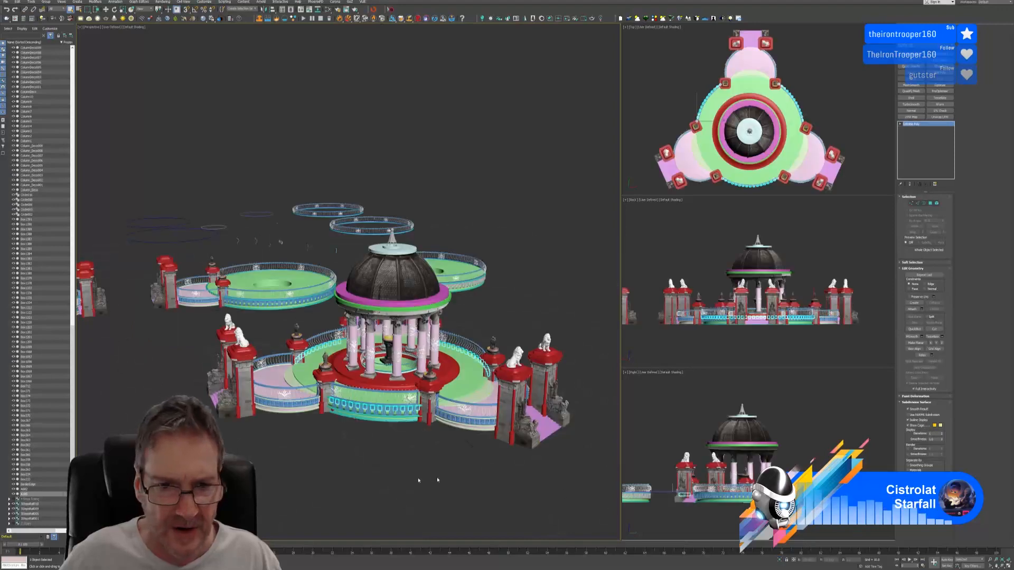
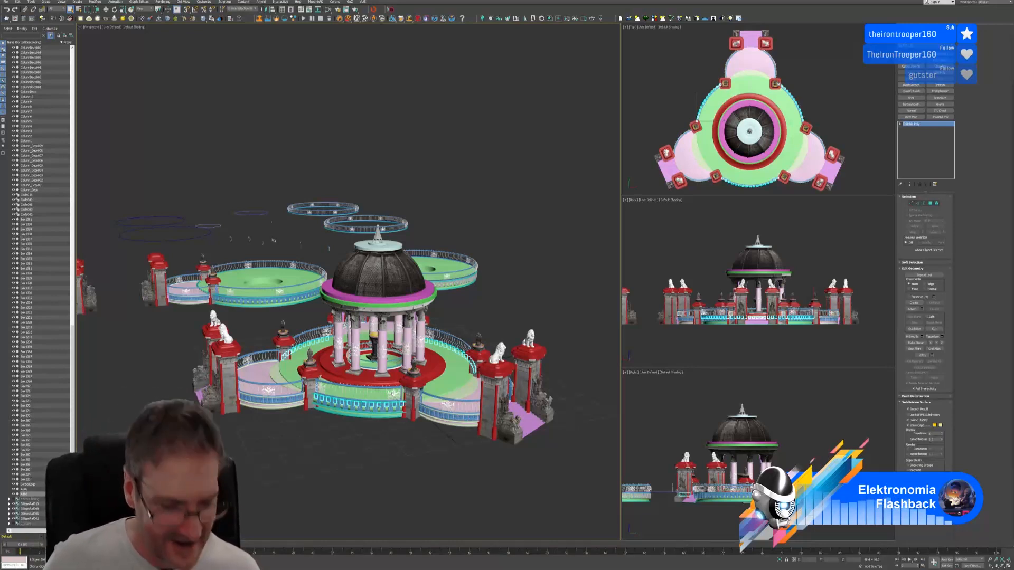
Select the rectangular panel group around the base of the green terrace and isolate it
middle_click_drag(546, 290, 535, 311, "alt")
scroll(367, 446, "up", 5)
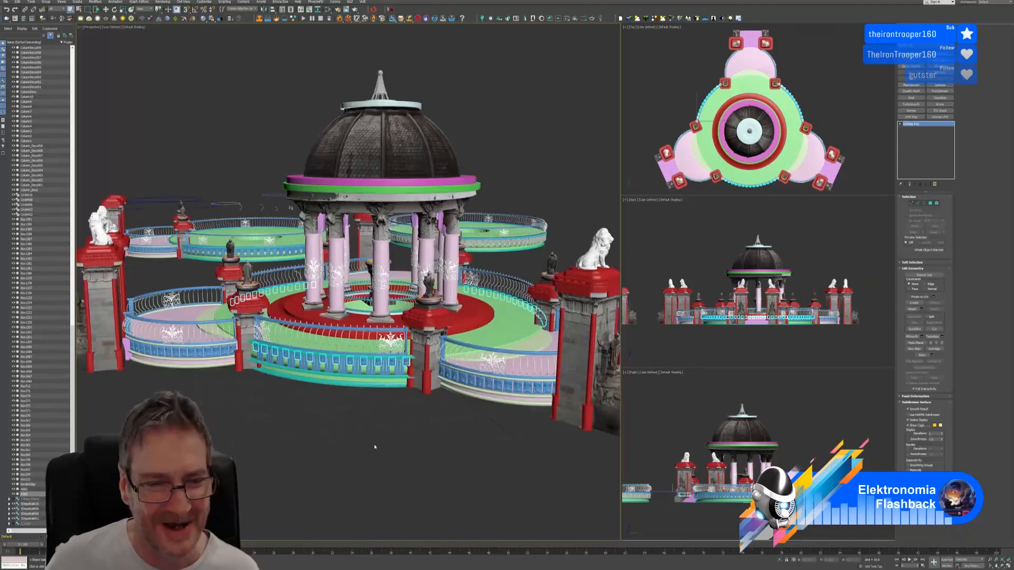
left_click(388, 373)
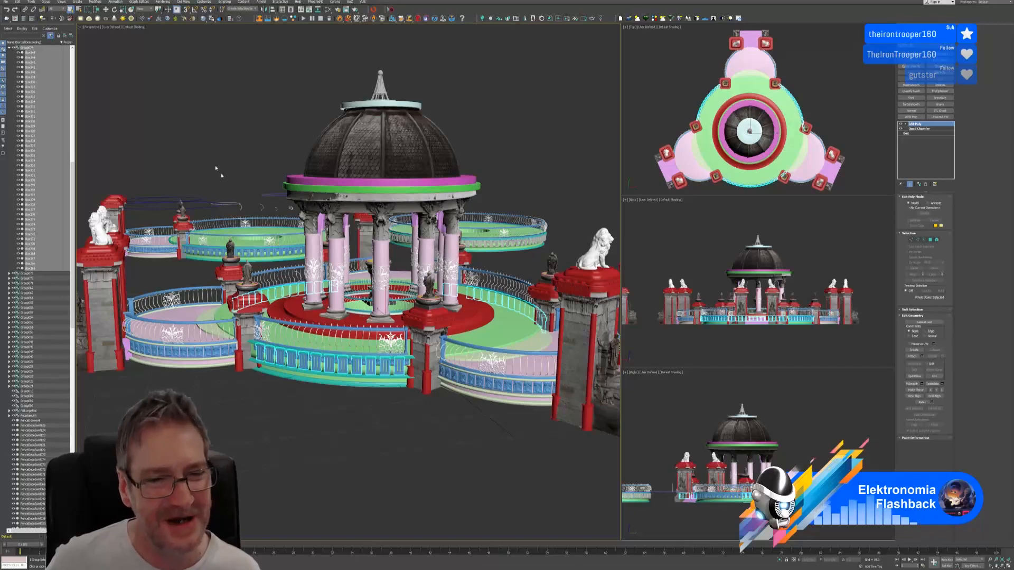
middle_click_drag(514, 162, 384, 392, "alt")
scroll(438, 375, "up", 3)
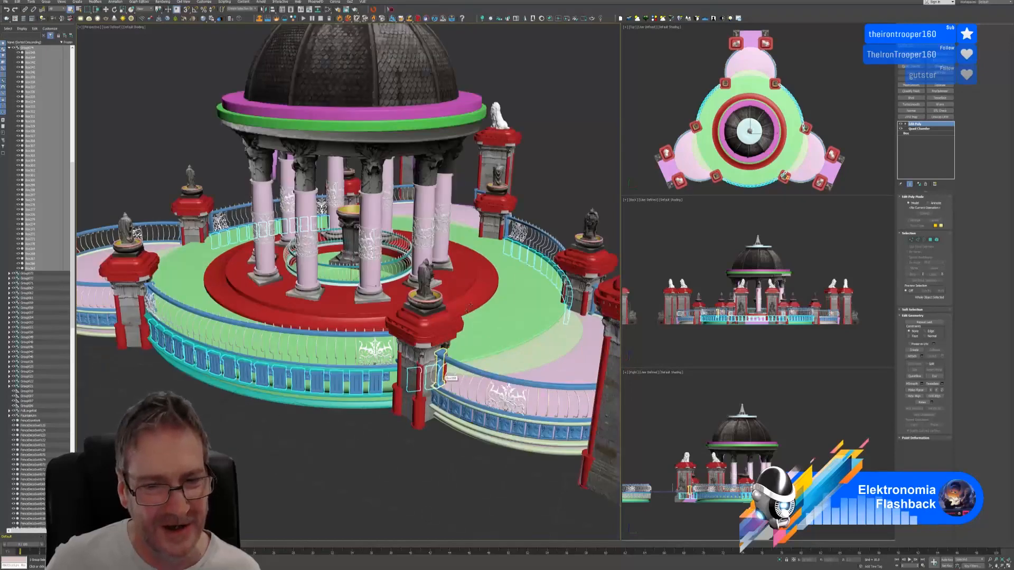
scroll(465, 263, "up", 3)
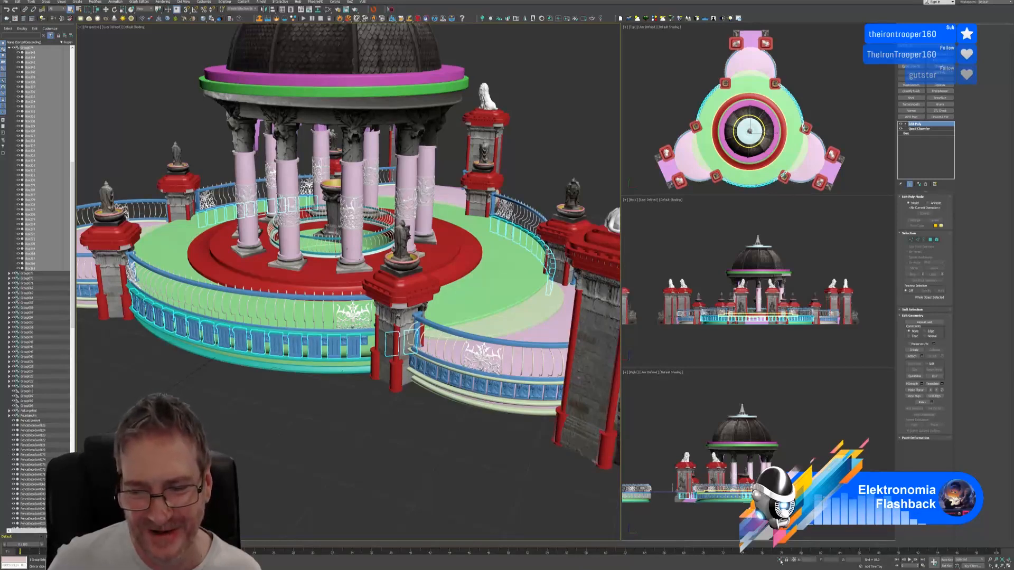
left_click(780, 560)
scroll(398, 313, "up", 3)
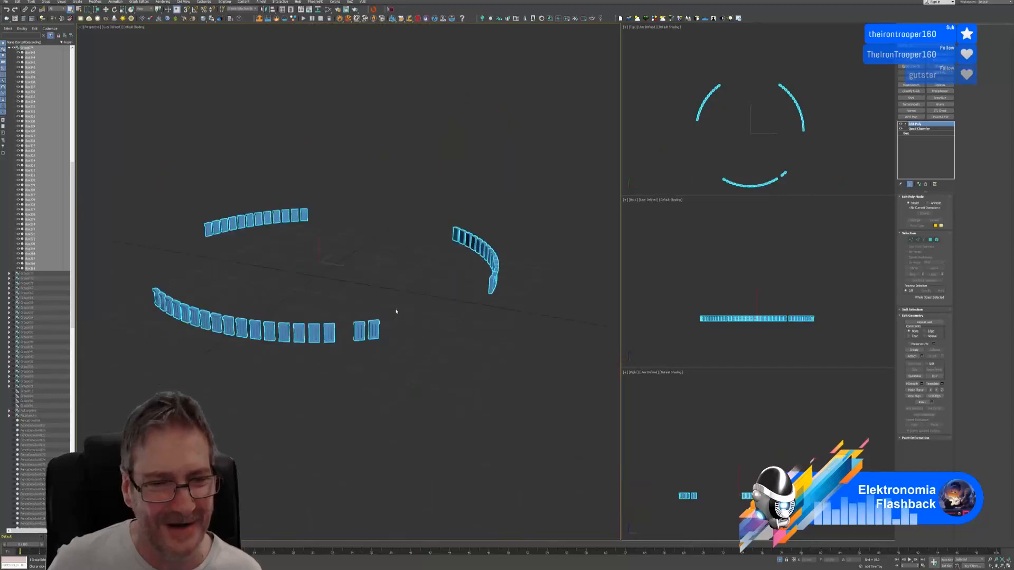
Open the panel group and delete the two extra panels separated from the end of the front arc
left_click(46, 2)
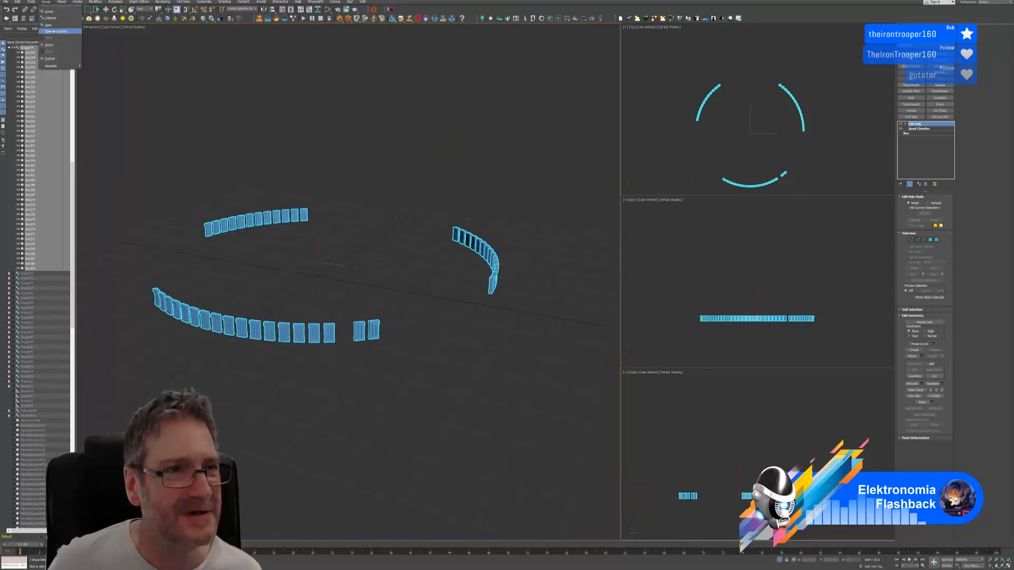
left_click(52, 25)
left_click(364, 340)
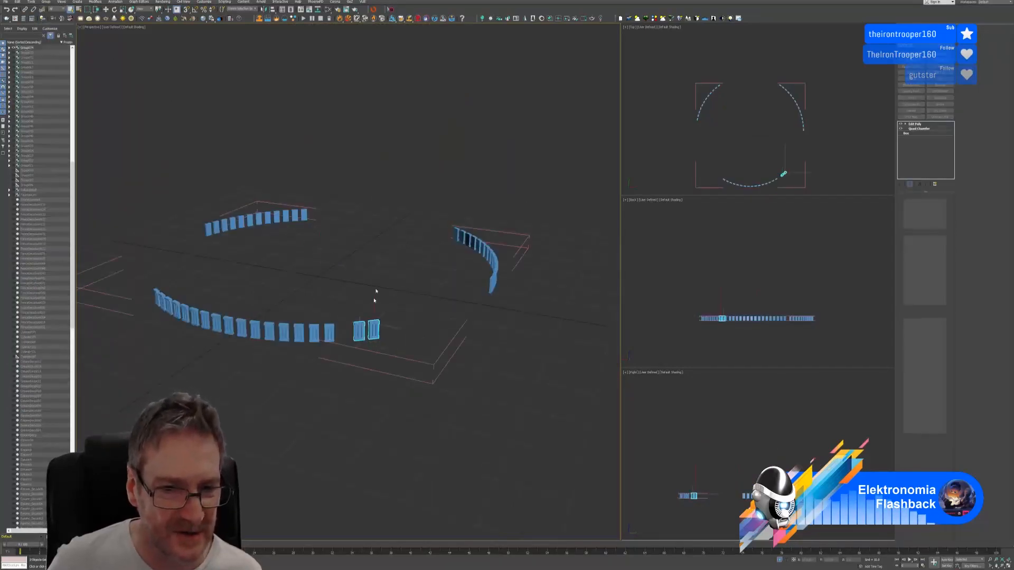
key("Delete")
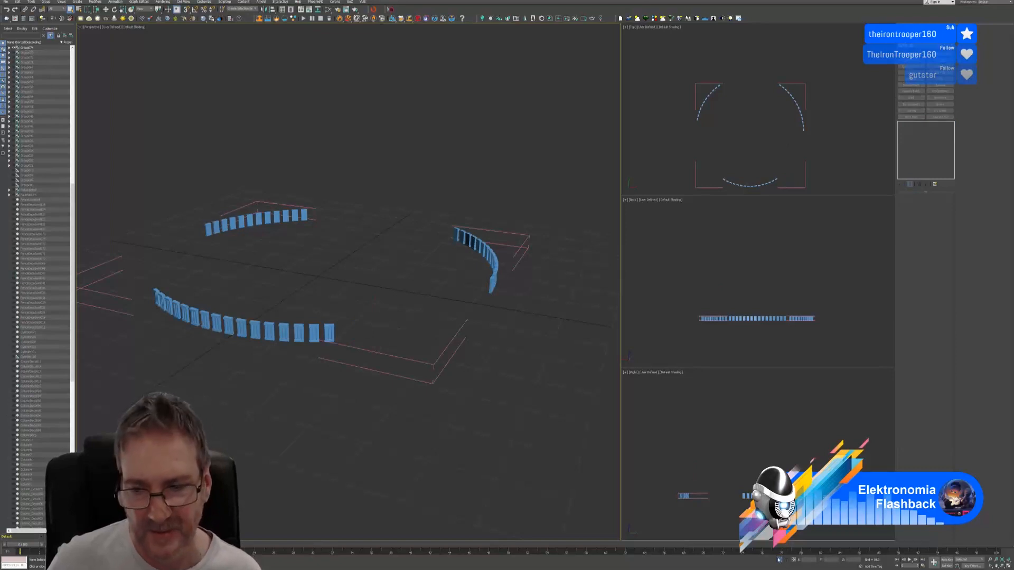
Close the panel group and exit isolation to show the whole pavilion
left_click(110, 281)
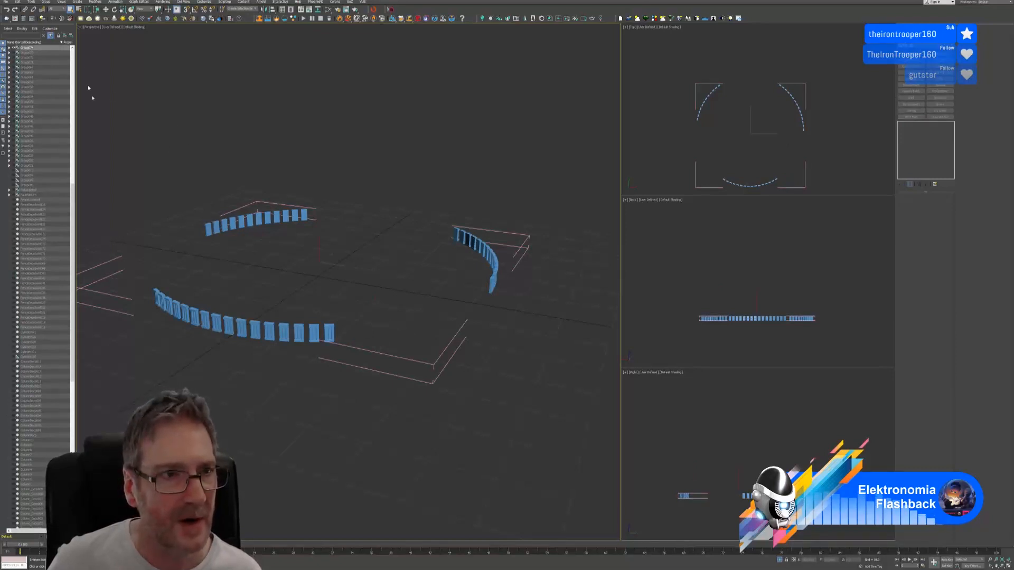
left_click(46, 3)
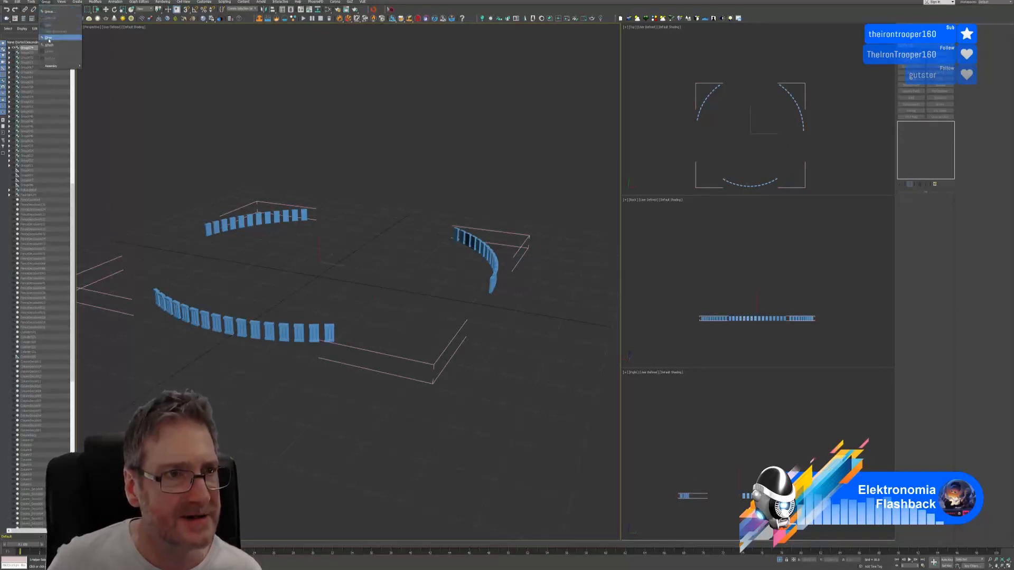
left_click(52, 32)
left_click(780, 560)
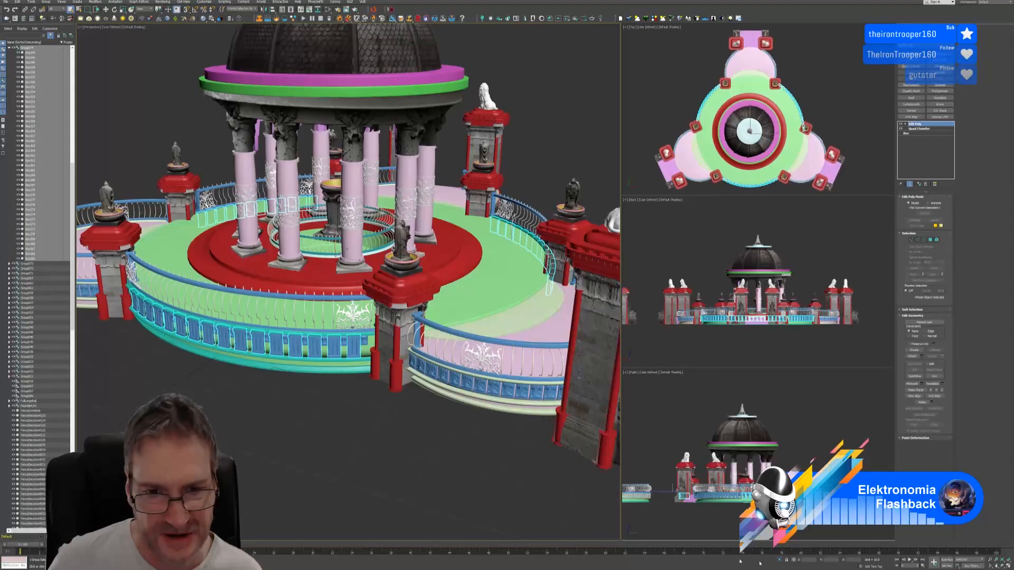
Isolate the rectangular panel group around the green terrace's base and open the group
scroll(423, 447, "down", 2)
middle_click_drag(423, 448, 380, 442, "alt")
scroll(374, 408, "up", 3)
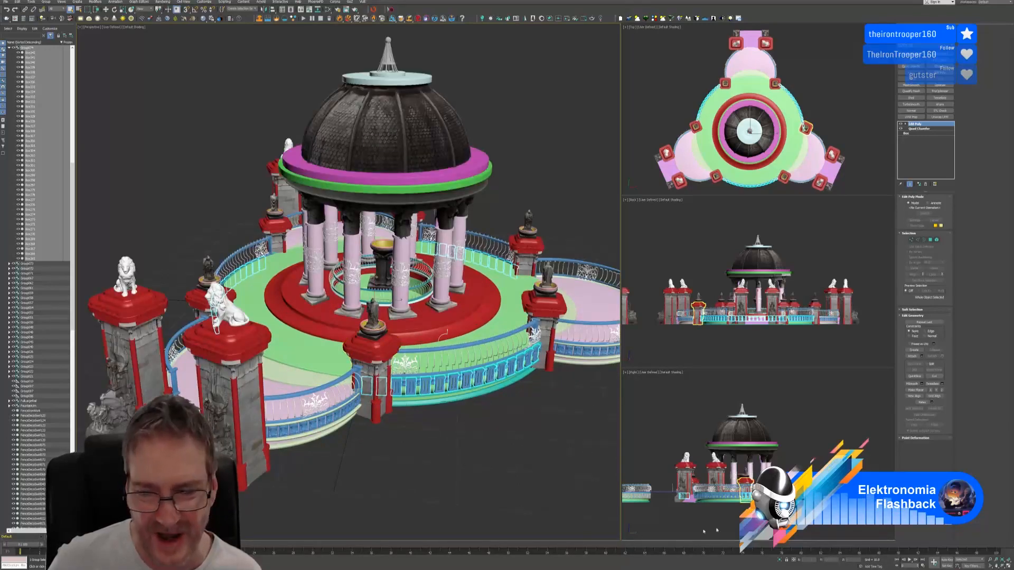
left_click(780, 560)
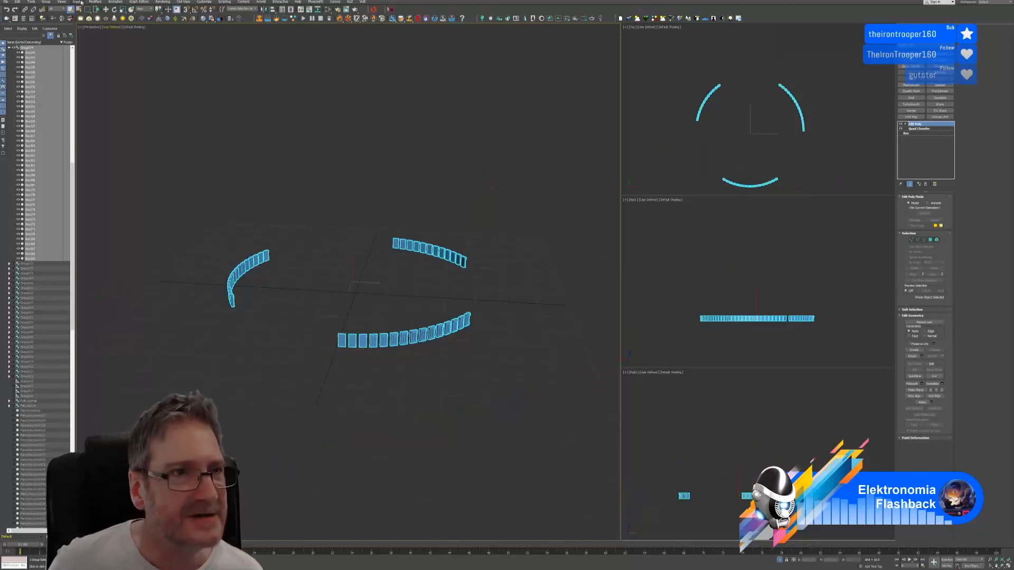
left_click(46, 2)
left_click(53, 26)
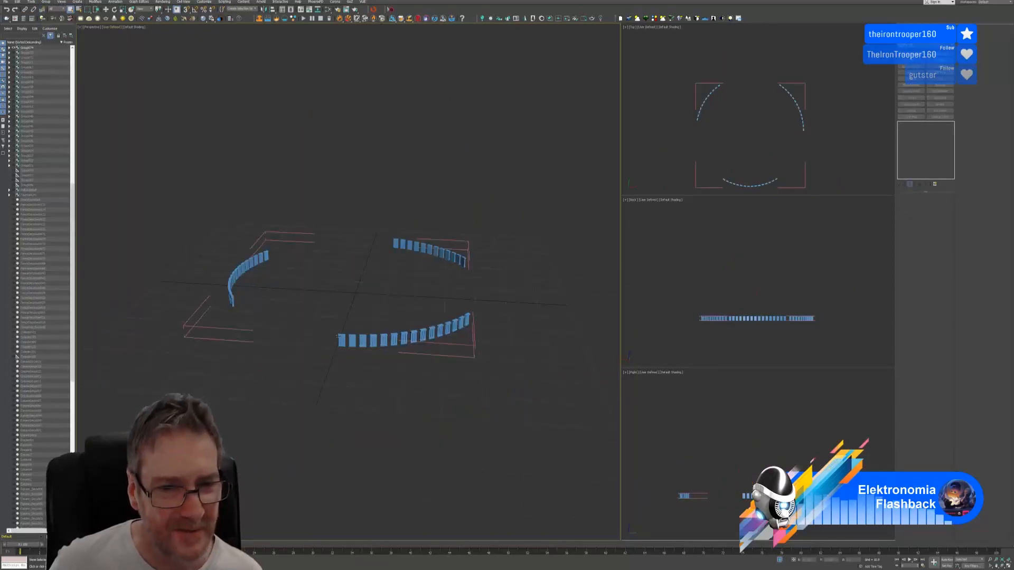
Delete the two outermost panels at the end of the front arc
left_click(342, 340)
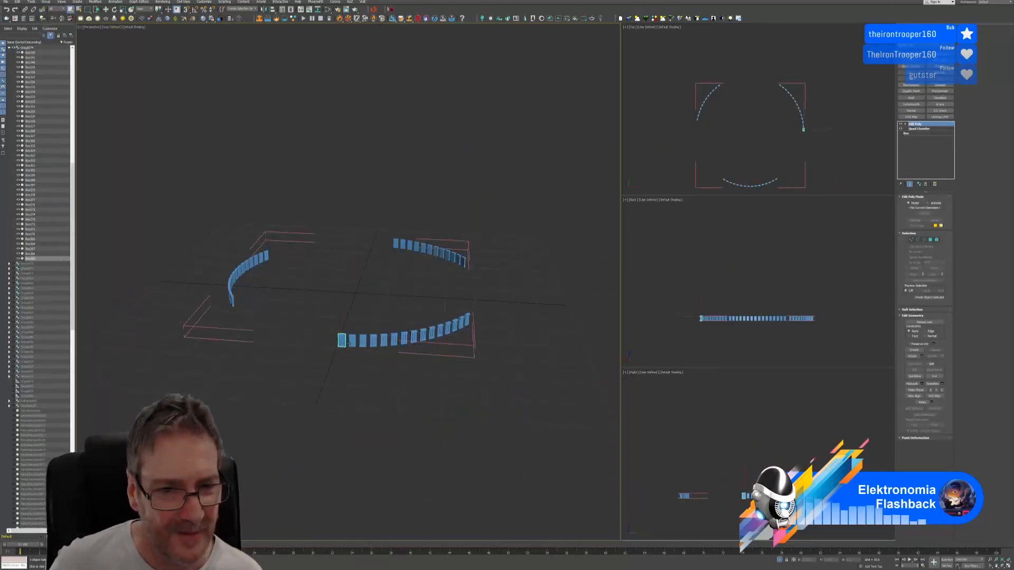
left_click(352, 340, "ctrl")
key("Delete")
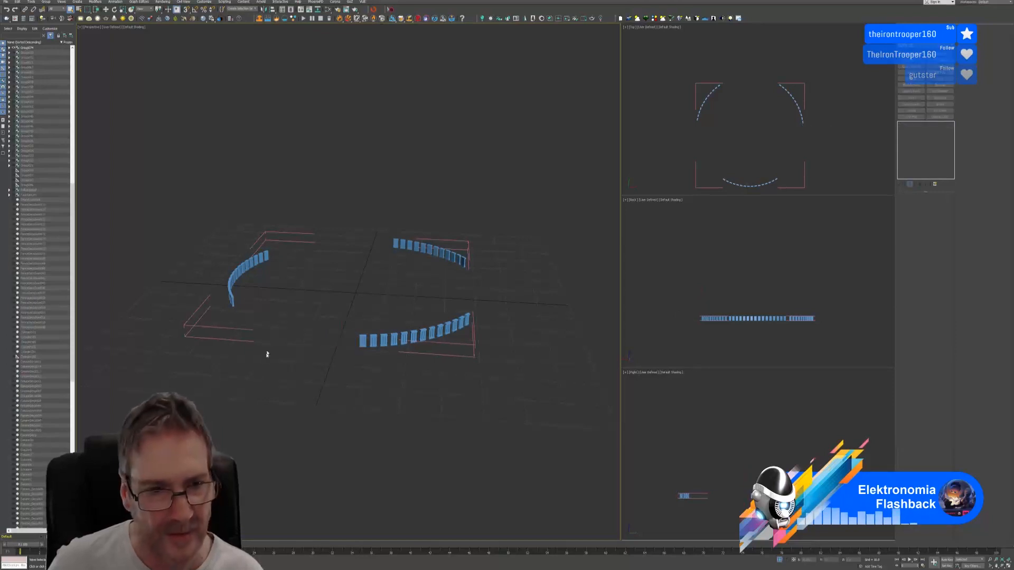
Close the open panel group and exit isolation to bring back the full pavilion scene
left_click(205, 326)
left_click(46, 2)
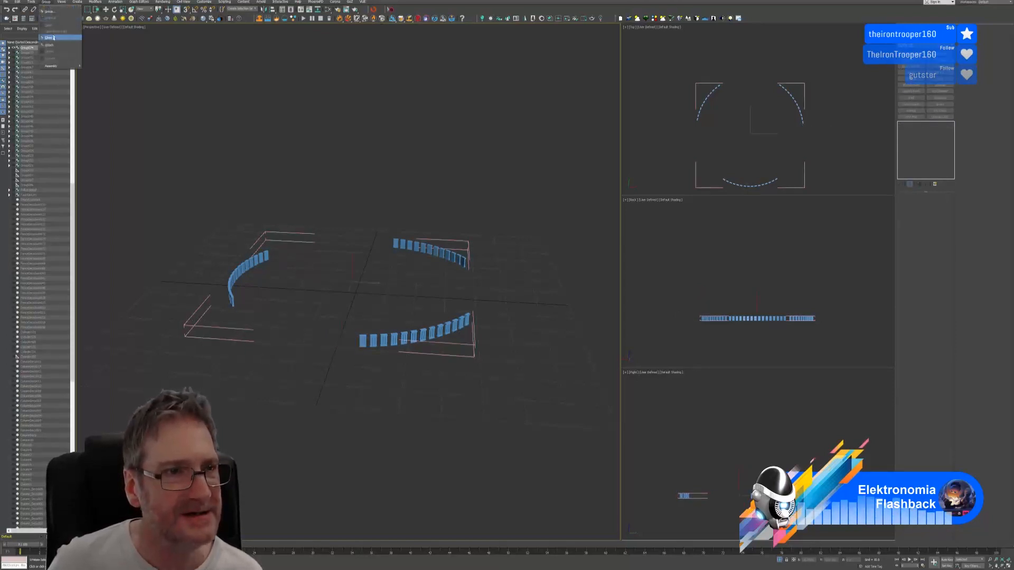
left_click(53, 39)
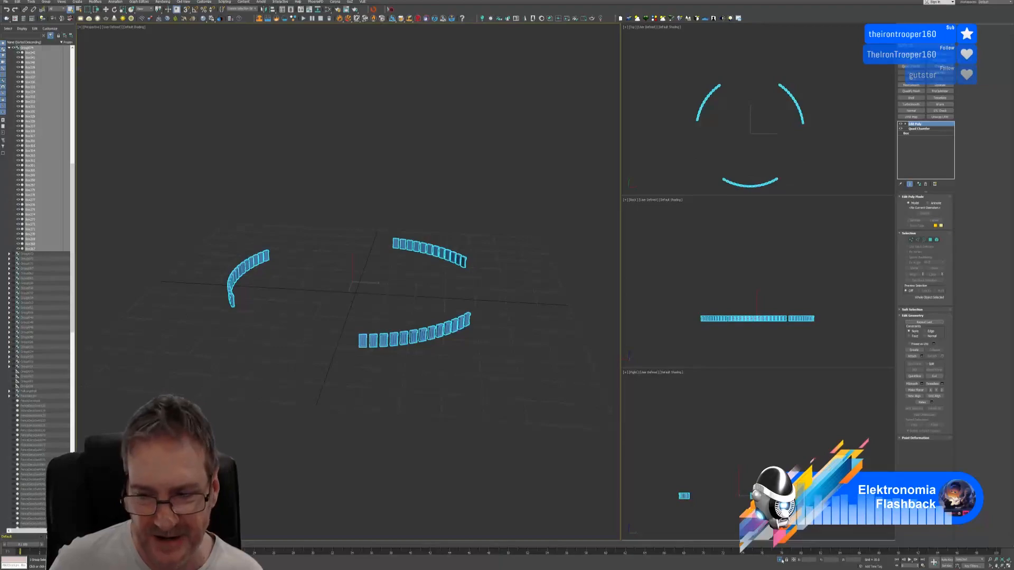
left_click(781, 561)
middle_click_drag(524, 453, 452, 424, "alt")
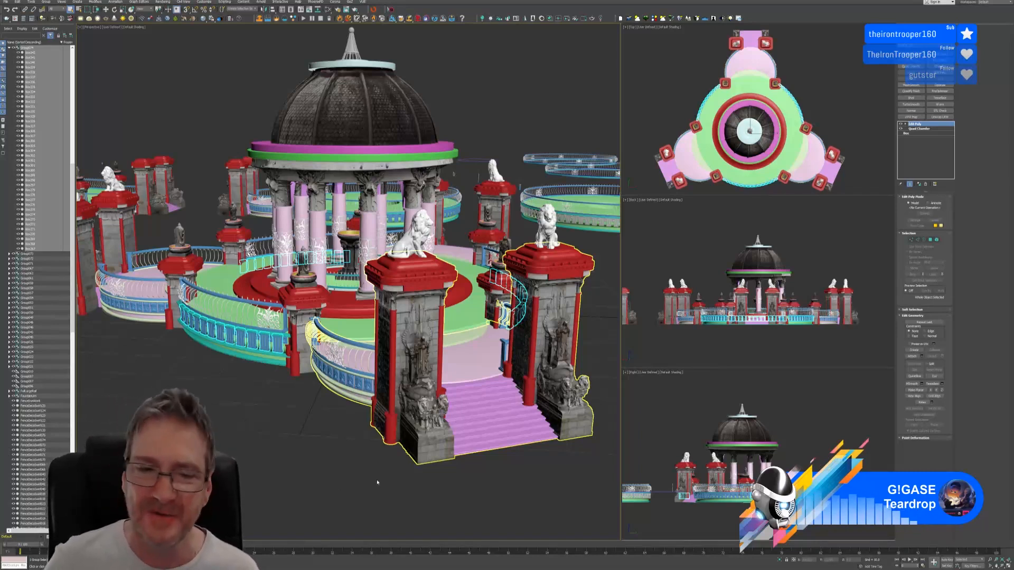
scroll(341, 458, "up", 3)
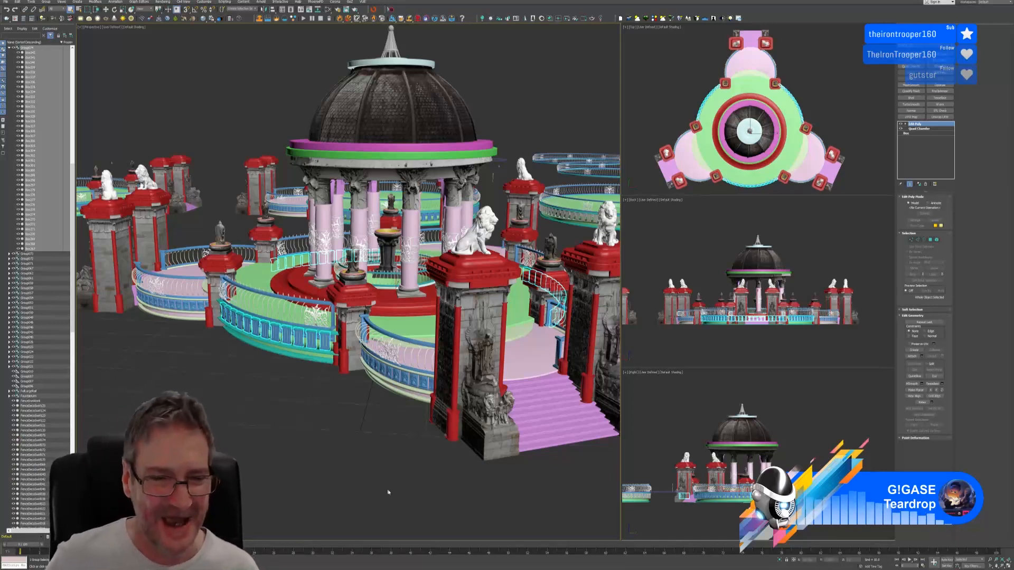
Isolate the three panel arcs again and ungroup them into individual panels
left_click(780, 560)
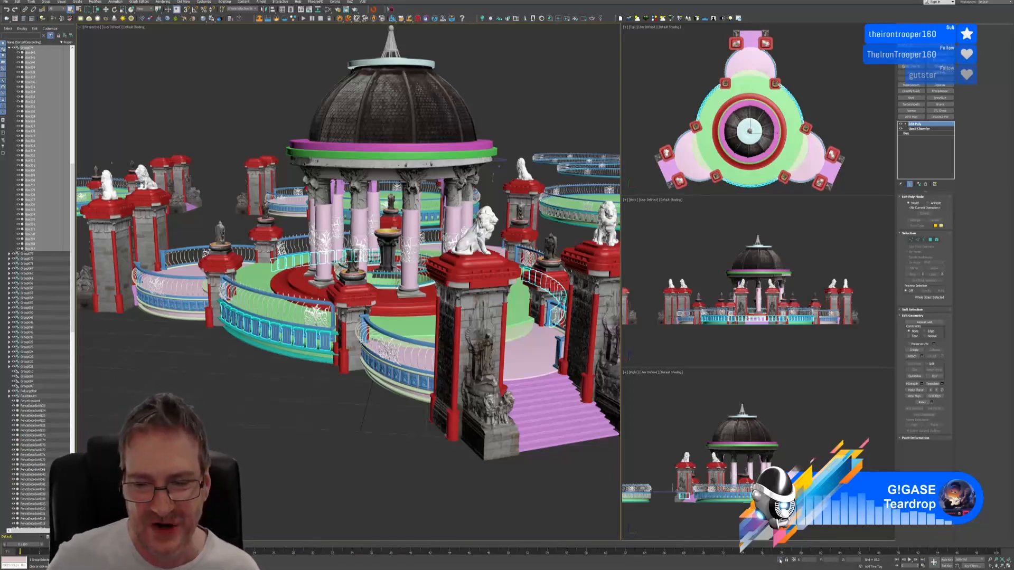
middle_click_drag(374, 216, 394, 222)
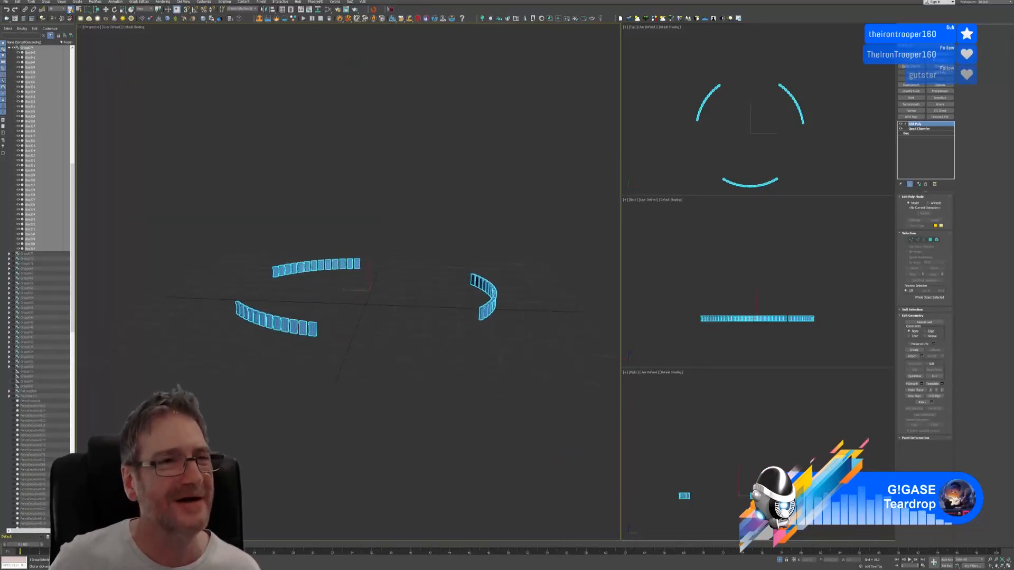
left_click(197, 125)
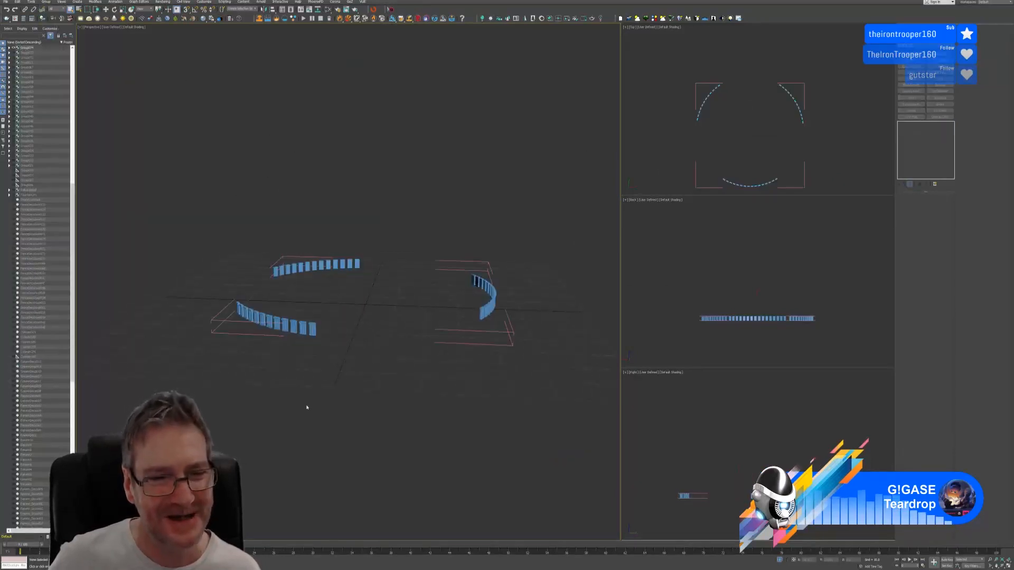
left_click_drag(173, 310, 226, 356)
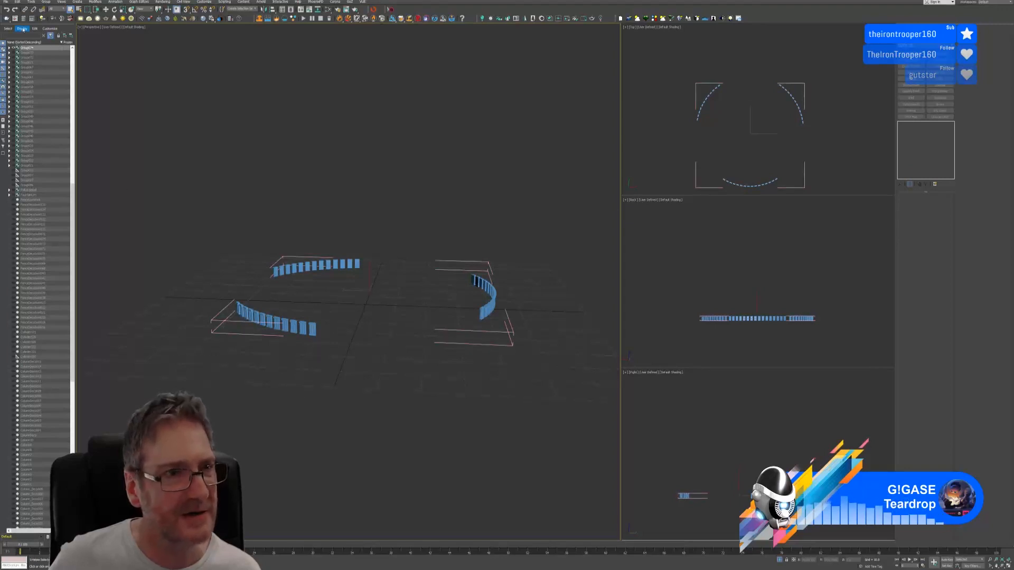
left_click(44, 3)
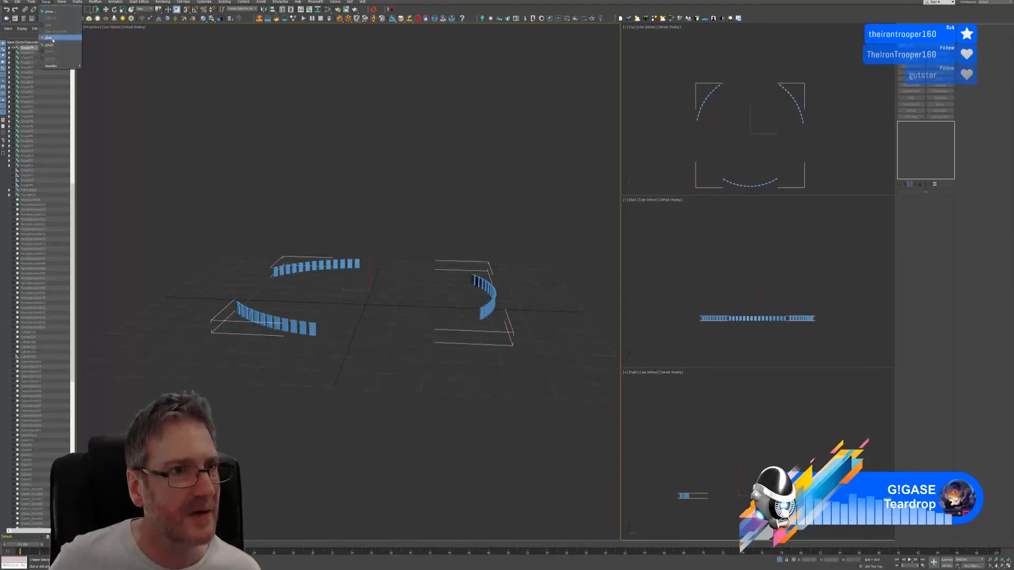
left_click(51, 39)
left_click(45, 3)
left_click(51, 16)
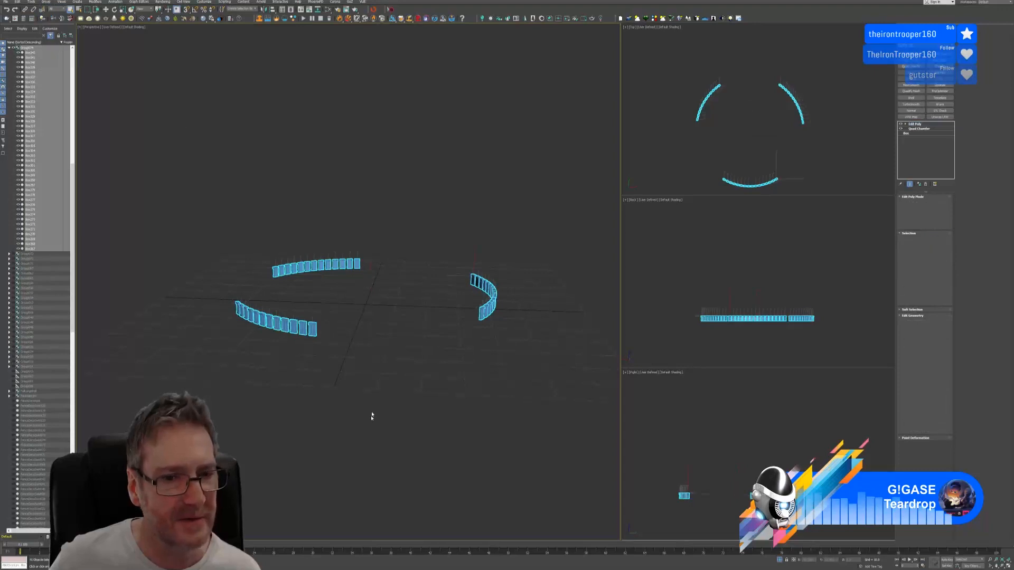
Select only the end panel of the front arc and collapse its whole modifier stack to an editable poly
left_click(480, 358)
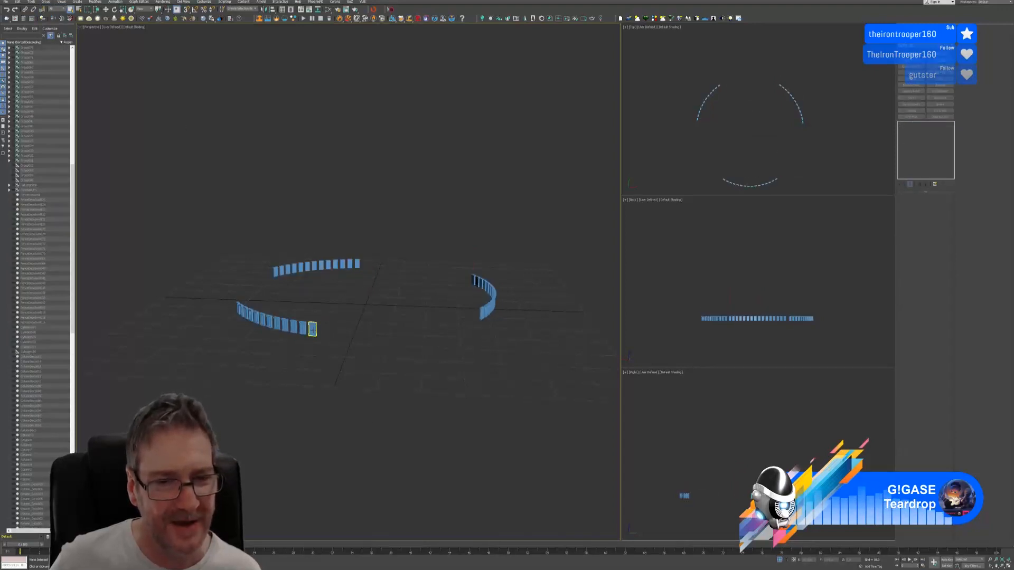
left_click(313, 329)
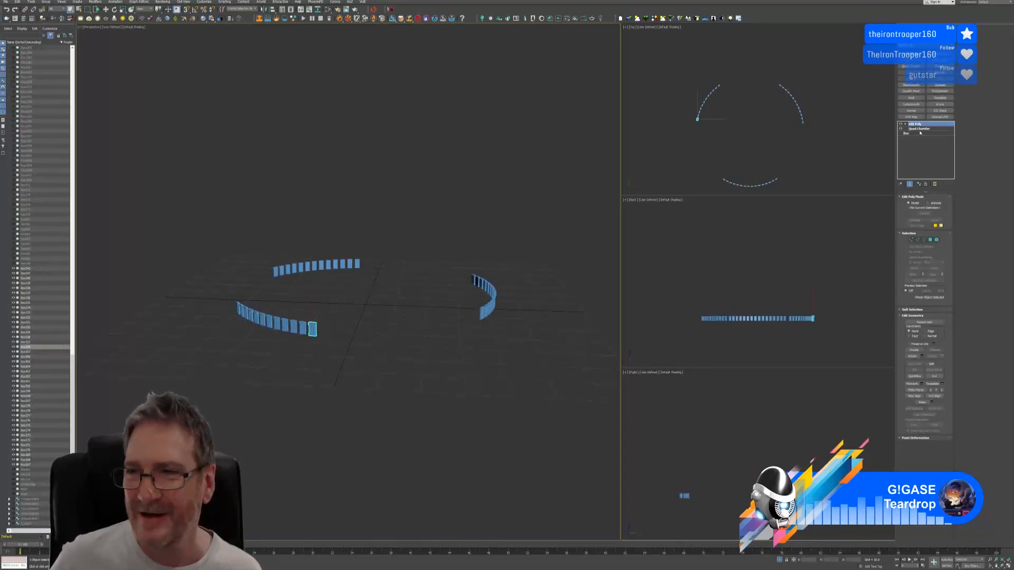
right_click(920, 126)
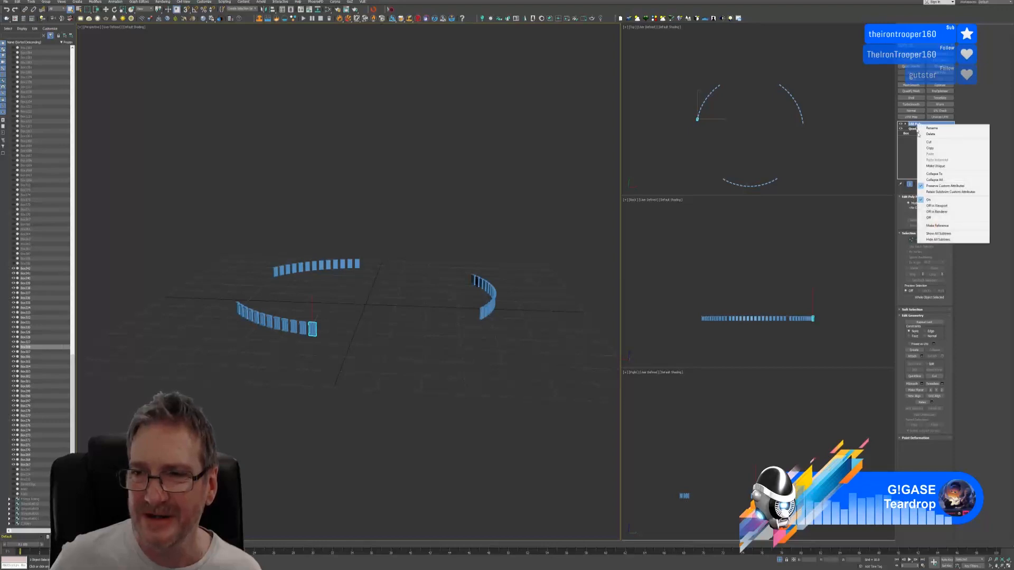
left_click(934, 180)
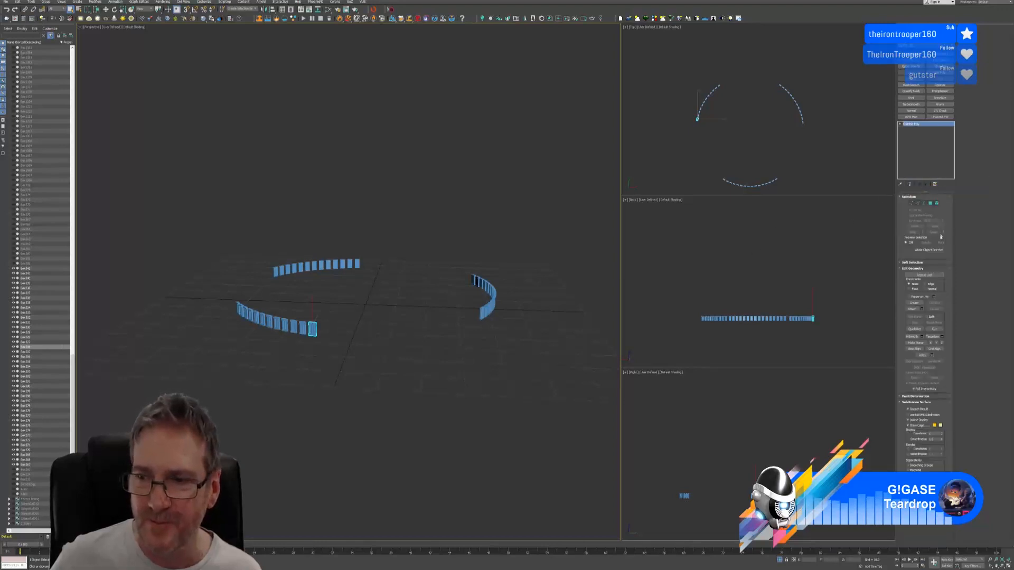
Attach all the other panels from the object list to the end panel as one mesh and switch to Element level
left_click(922, 309)
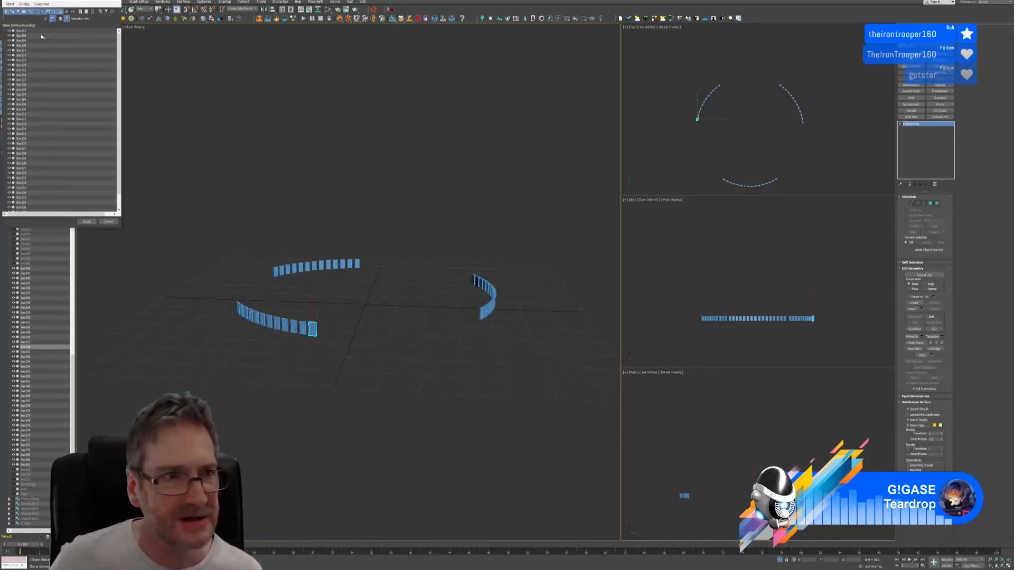
scroll(120, 74, "down", 1)
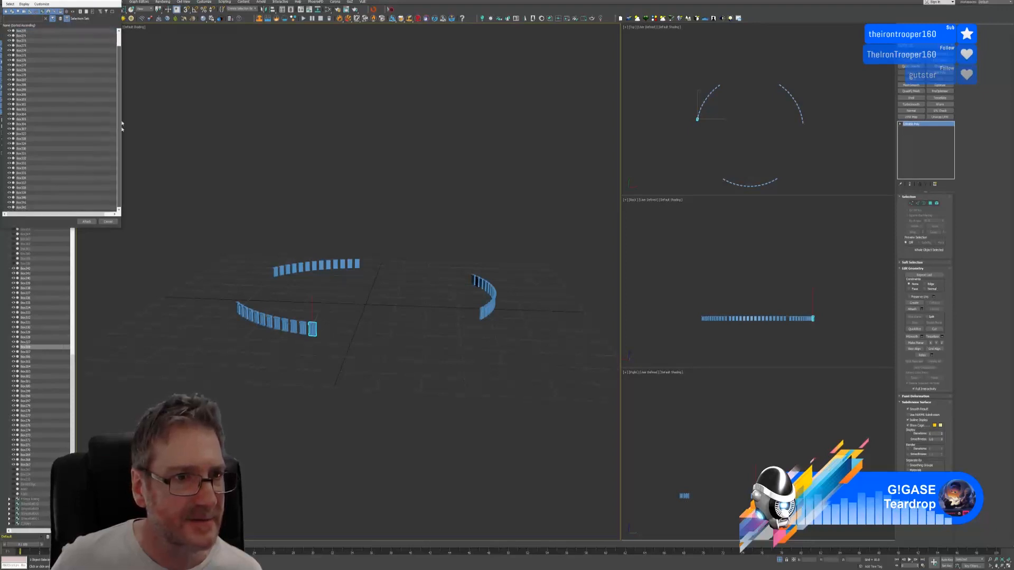
key("ctrl+a")
left_click(86, 221)
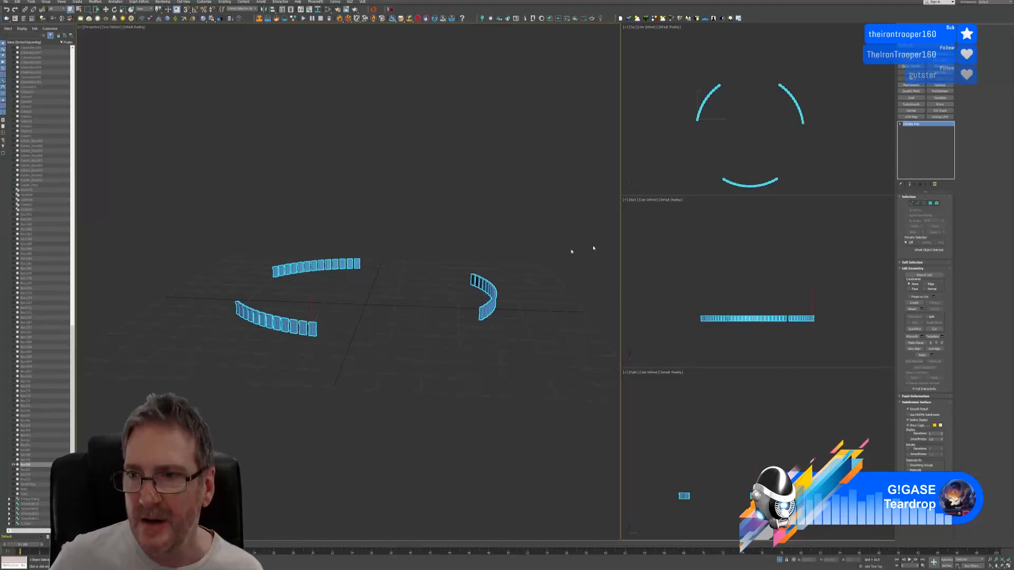
left_click(938, 204)
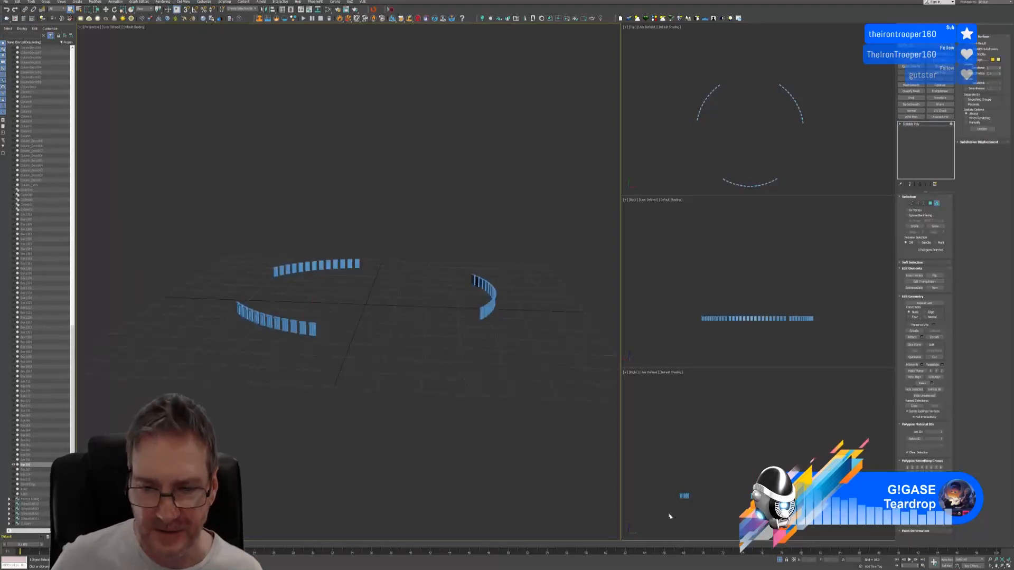
Exit isolation to show the whole pavilion and save the scene
left_click(781, 559)
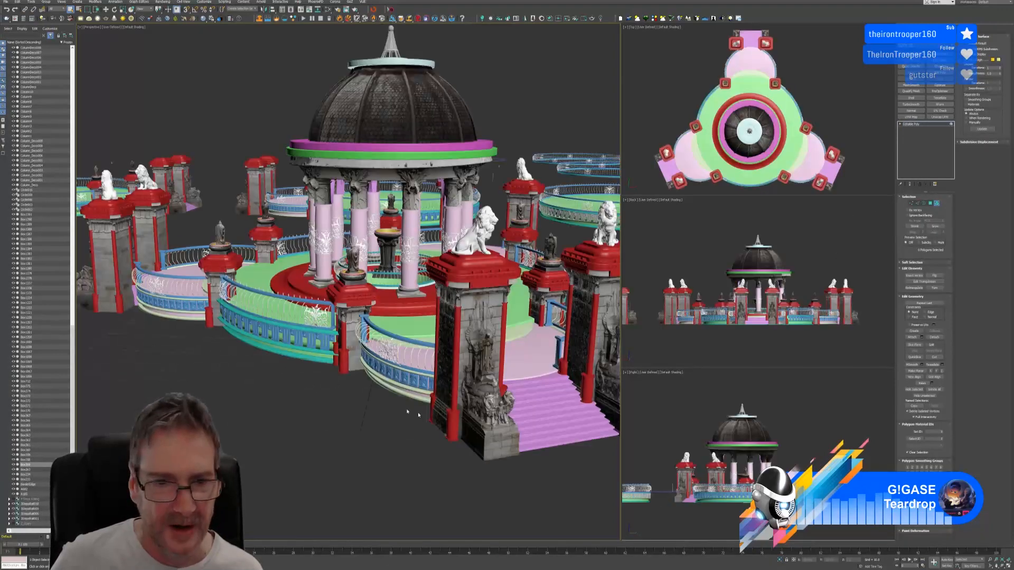
left_click(6, 2)
left_click(22, 43)
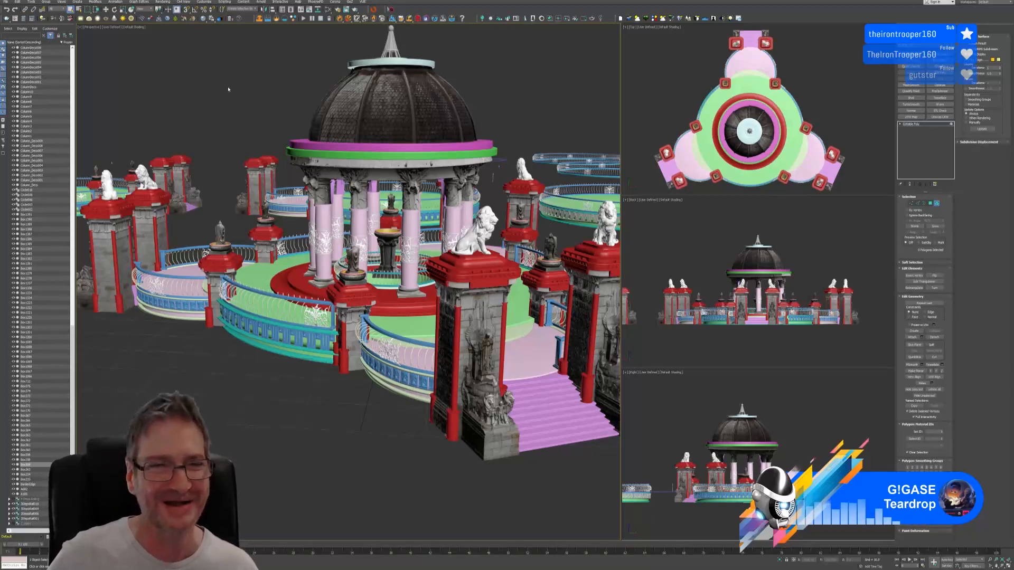
Leave Element level, then select the entrance section group with the twin pillars, steps and curved balustrade and isolate it
scroll(272, 109, "down", 6)
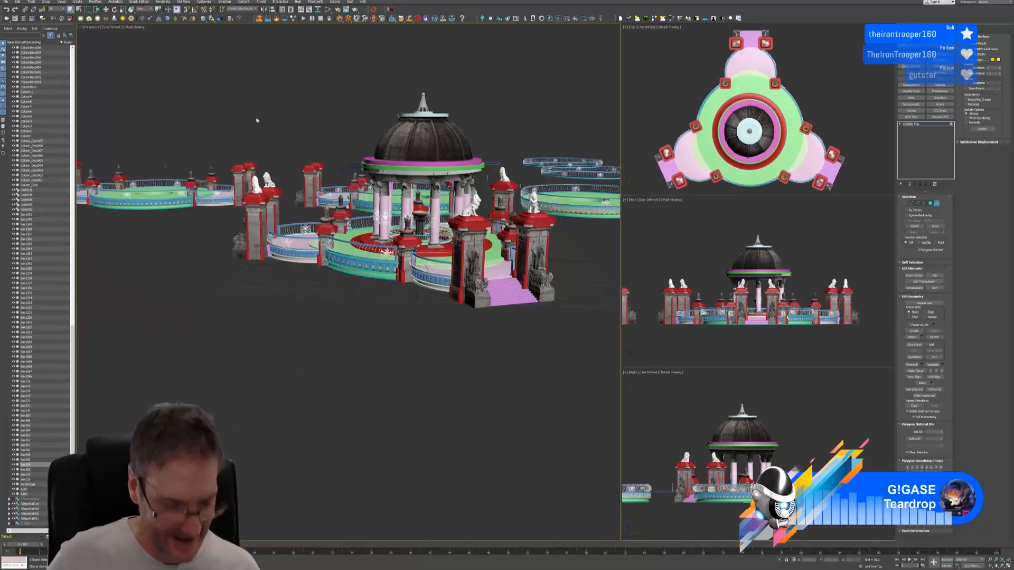
middle_click_drag(257, 120, 265, 126, "alt")
scroll(488, 117, "down", 3)
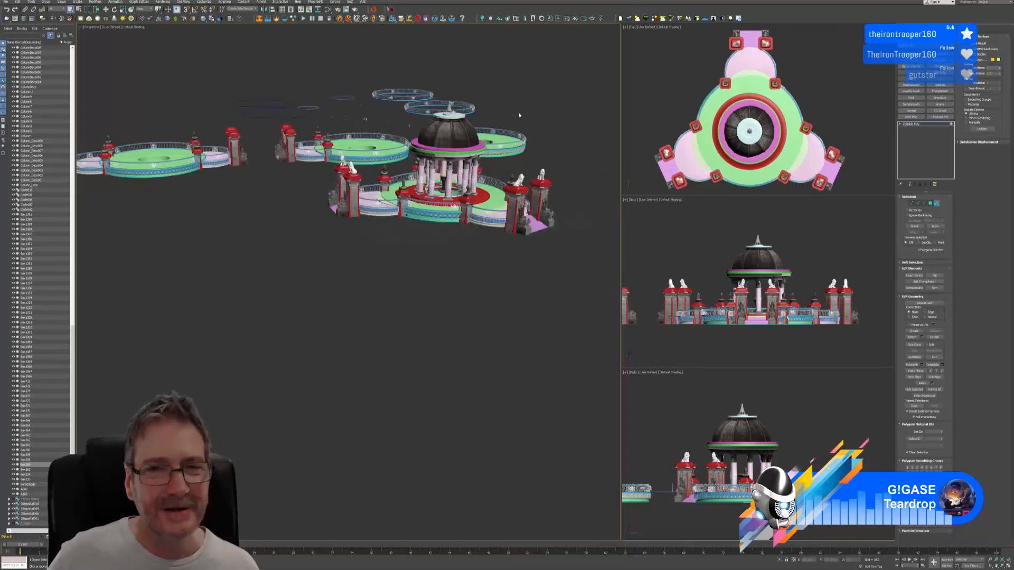
middle_click_drag(527, 109, 455, 106, "alt")
scroll(408, 206, "up", 6)
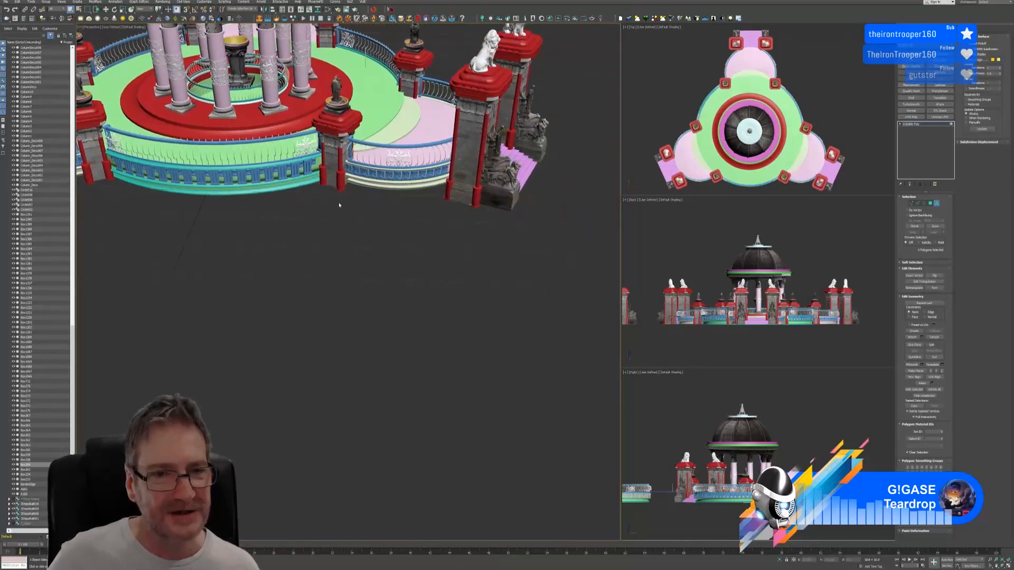
mouse_move(357, 215)
middle_mouse_down("alt")
mouse_move(367, 209)
mouse_move(356, 210)
middle_mouse_up("alt")
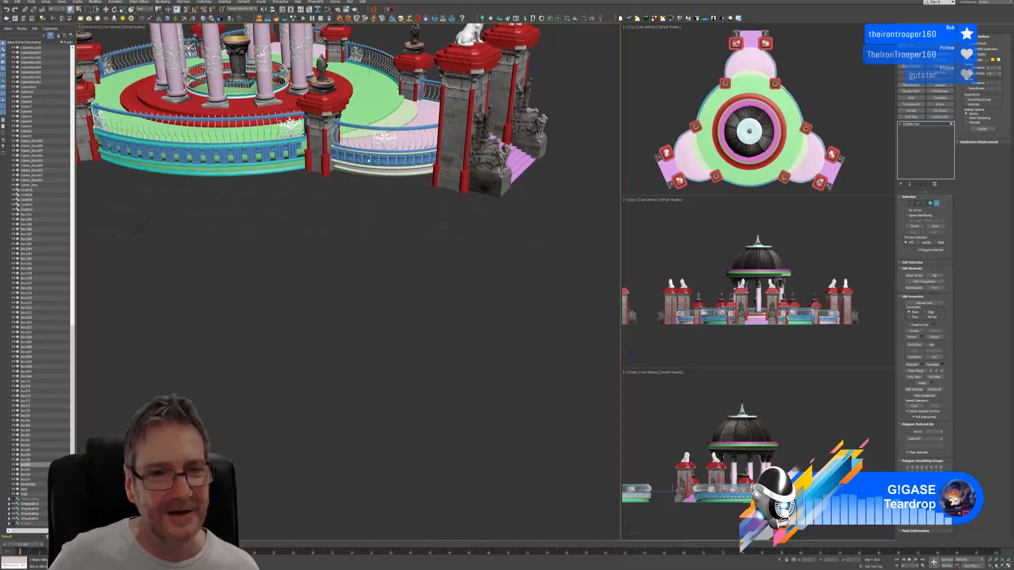
left_click(937, 204)
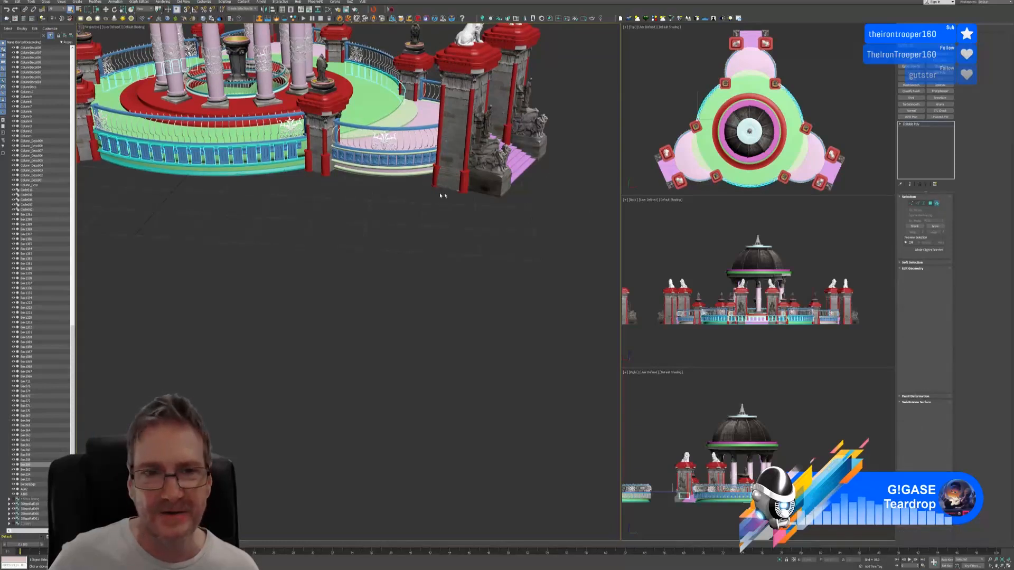
left_click(381, 154)
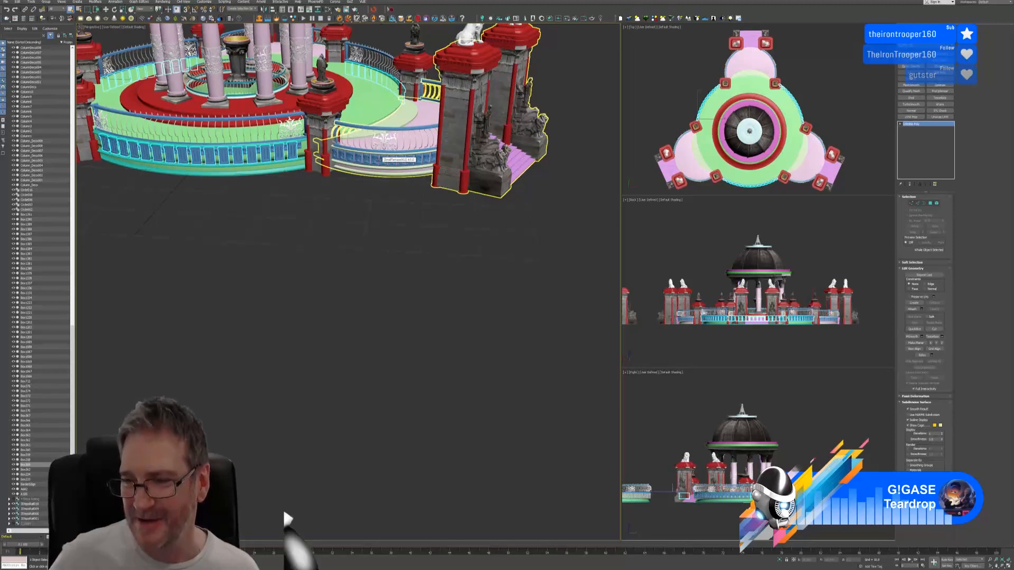
left_click(381, 156)
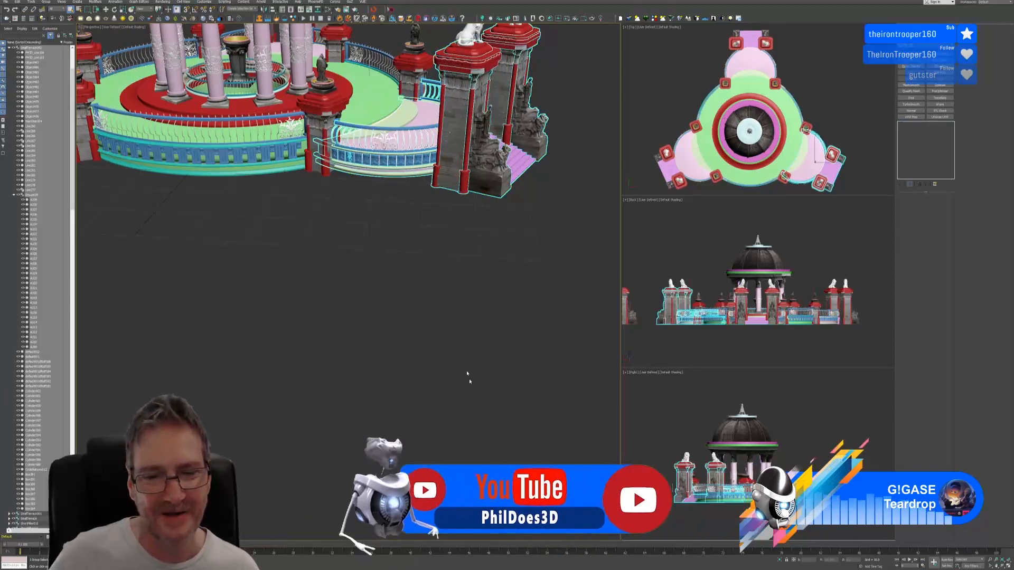
left_click(779, 561)
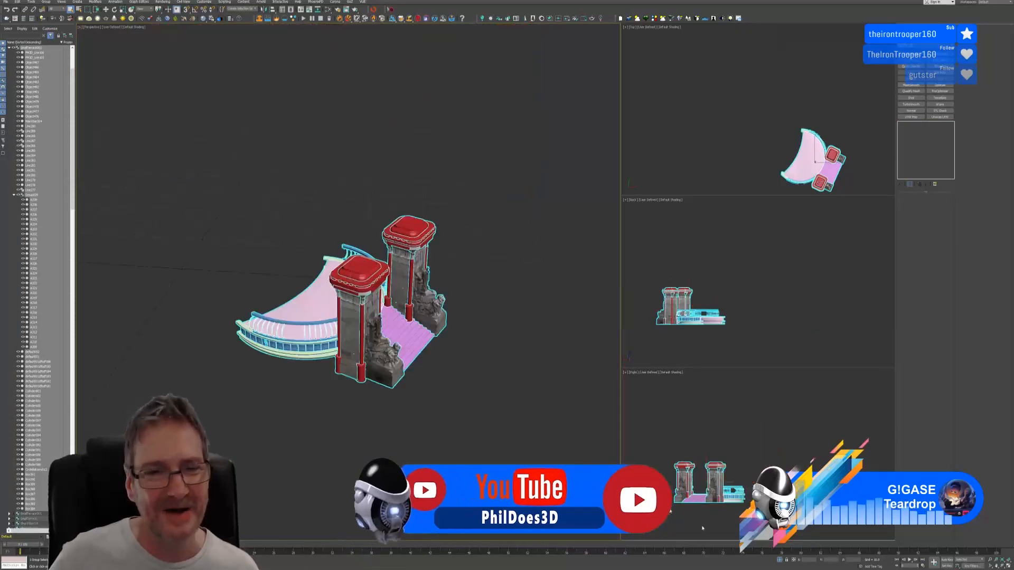
Open the isolated entrance section group so that its individual parts can be selected
middle_click_drag(329, 205, 387, 165)
scroll(388, 269, "up", 2)
middle_click_drag(388, 269, 288, 212)
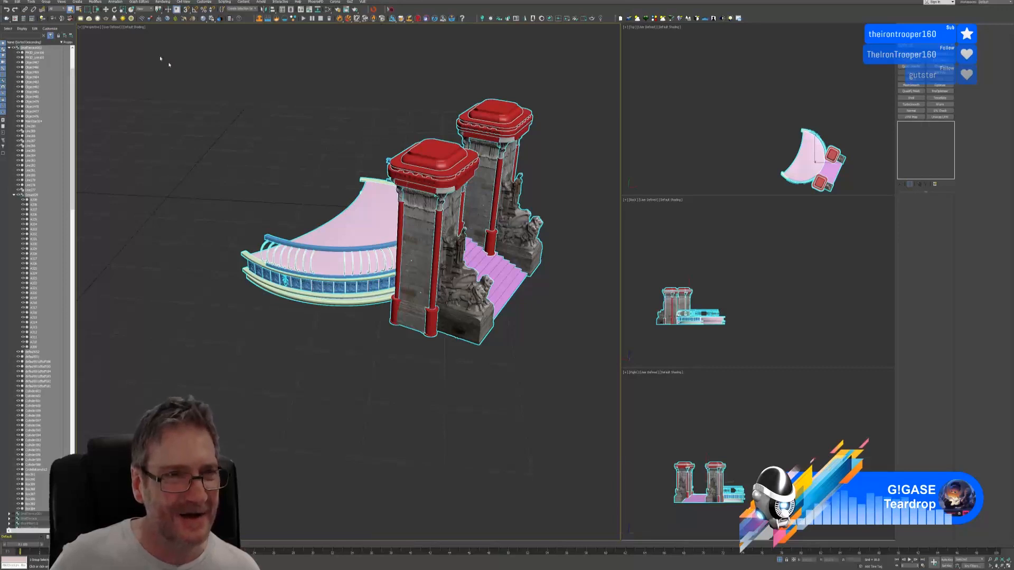
left_click(46, 2)
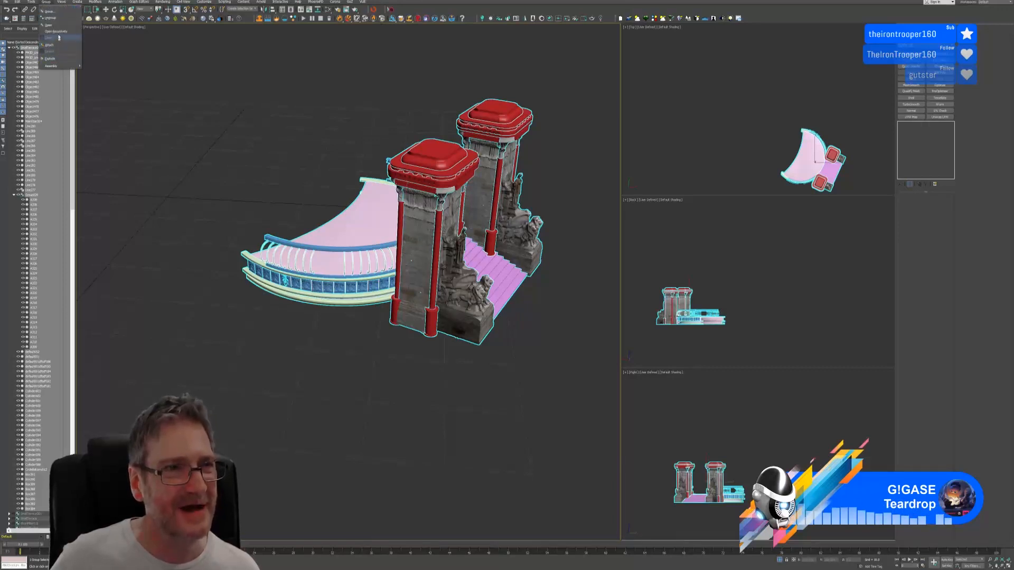
left_click(55, 25)
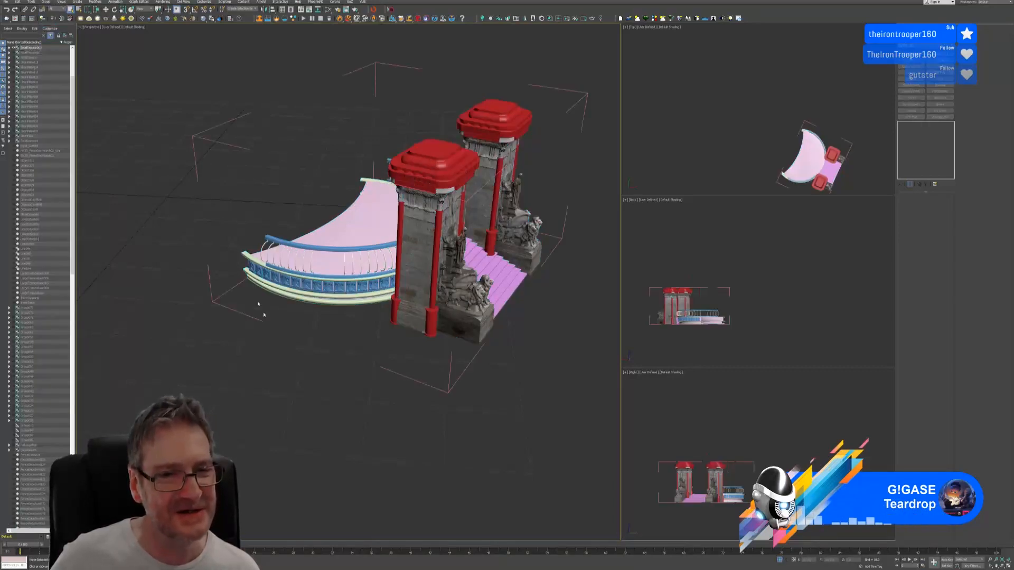
Select the blue relief panels along the curved balustrade, leave the current isolation and isolate only those panels
middle_click_drag(275, 323, 310, 322, "alt")
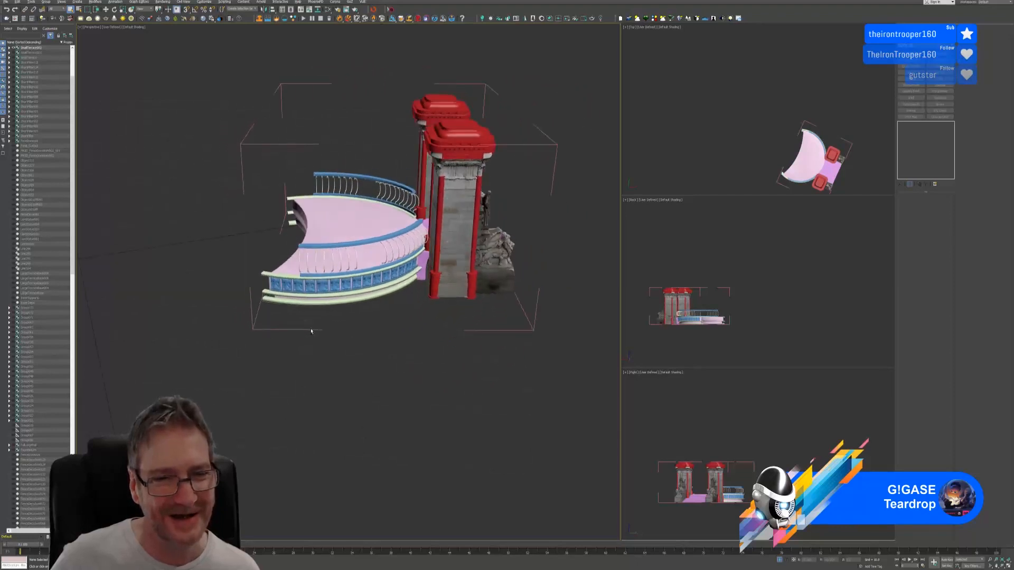
scroll(258, 300, "up", 4)
left_click(317, 273)
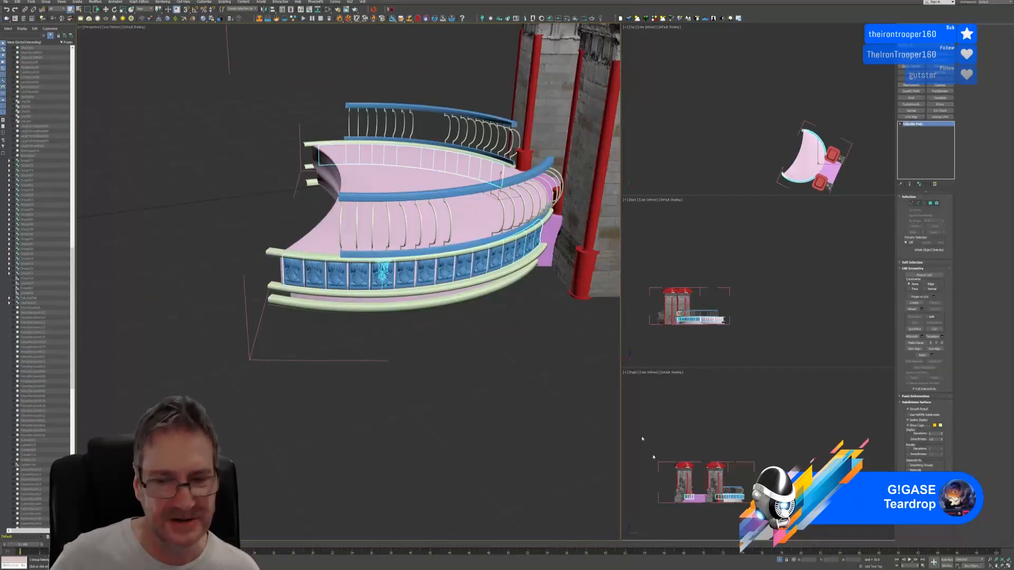
left_click(781, 559)
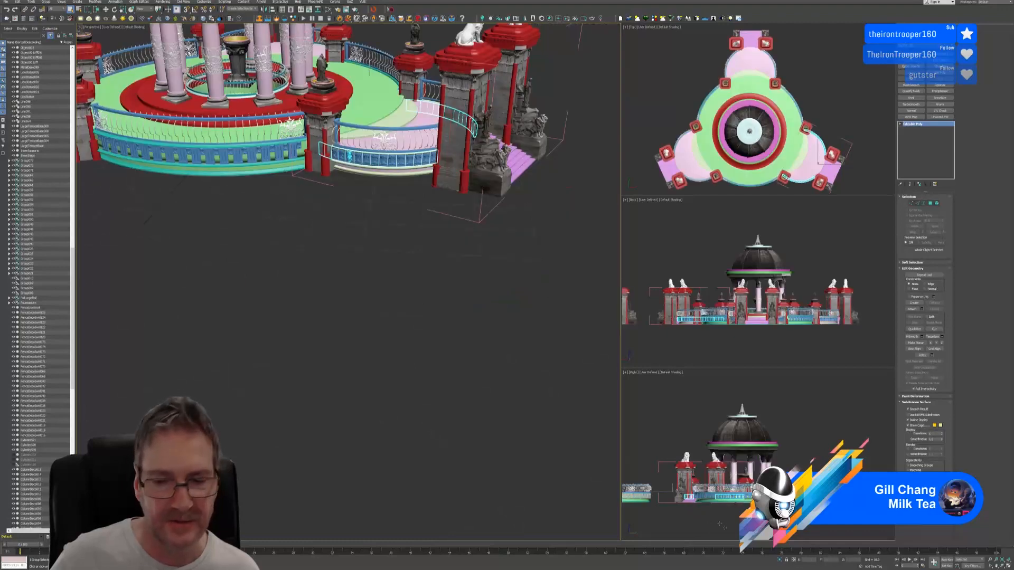
left_click(780, 560)
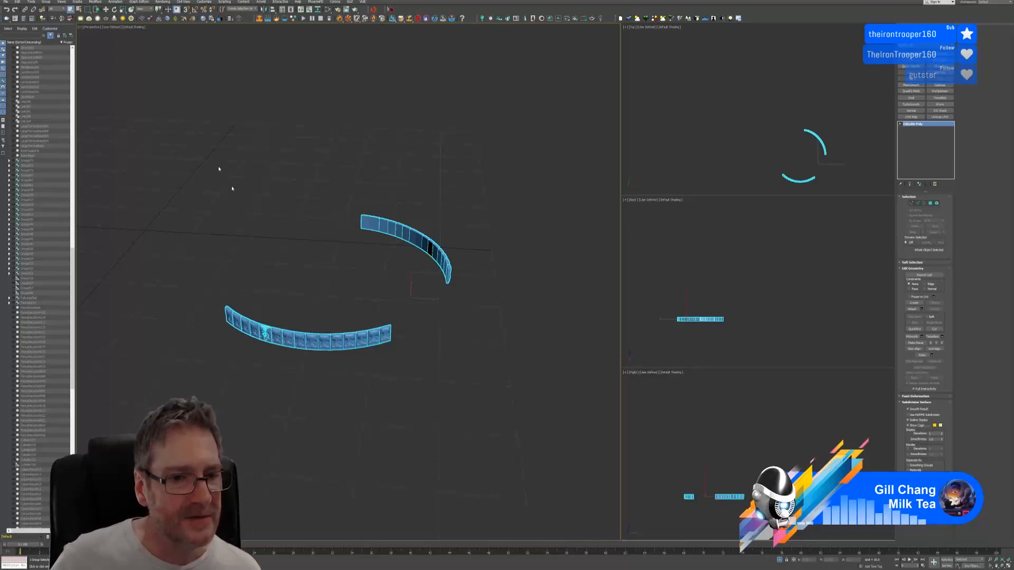
Ungroup the two arcs of relief panels into separate objects and clear the selection
middle_click_drag(267, 257, 296, 265, "alt")
scroll(319, 340, "up", 5)
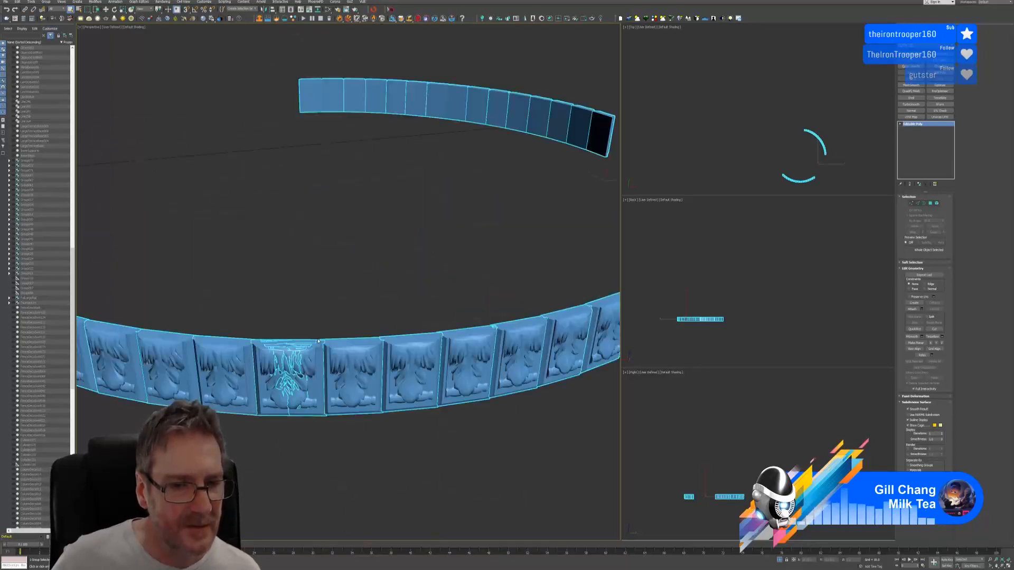
scroll(319, 340, "down", 4)
middle_click_drag(317, 343, 310, 310, "alt")
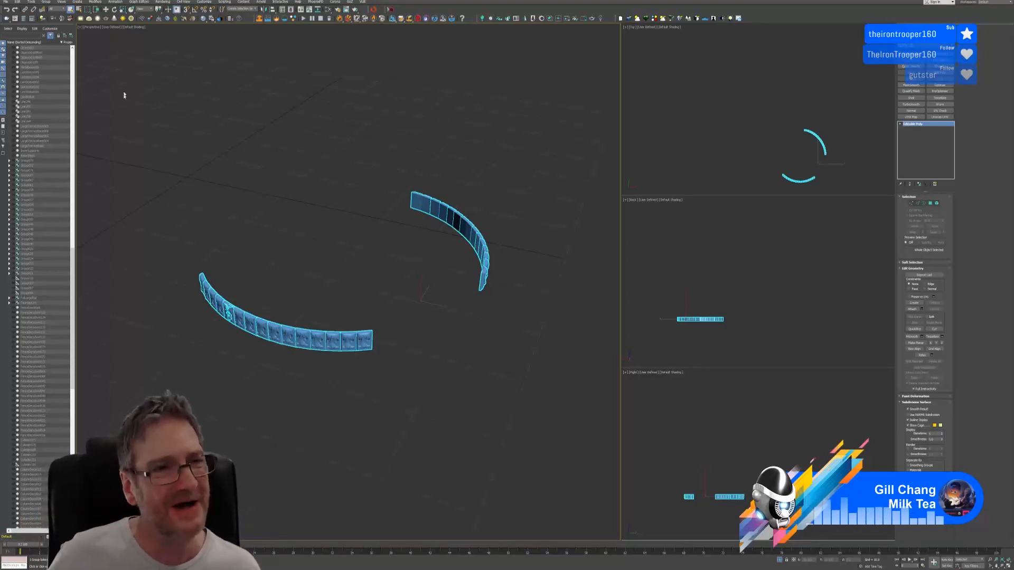
left_click(46, 2)
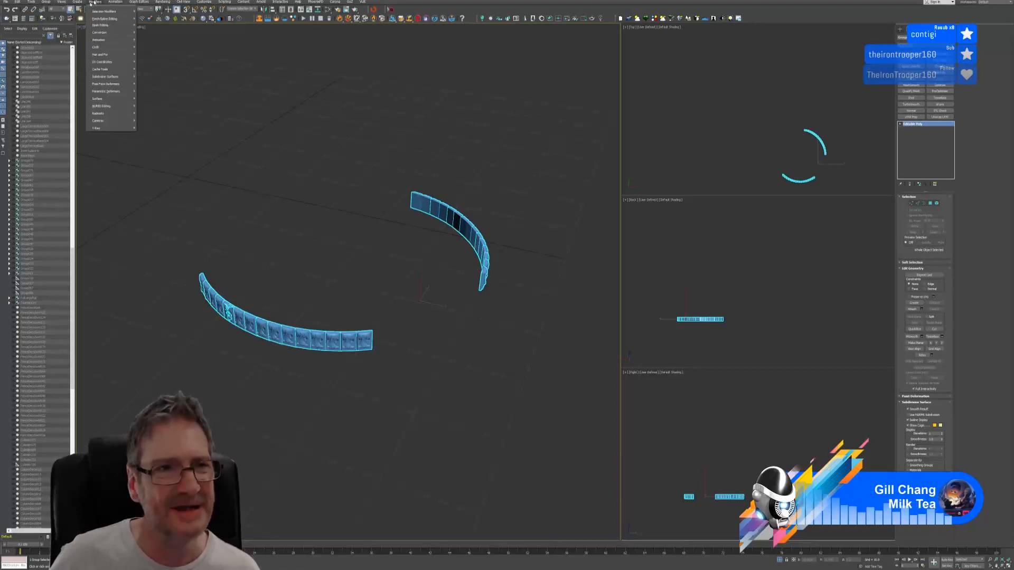
mouse_move(63, 4)
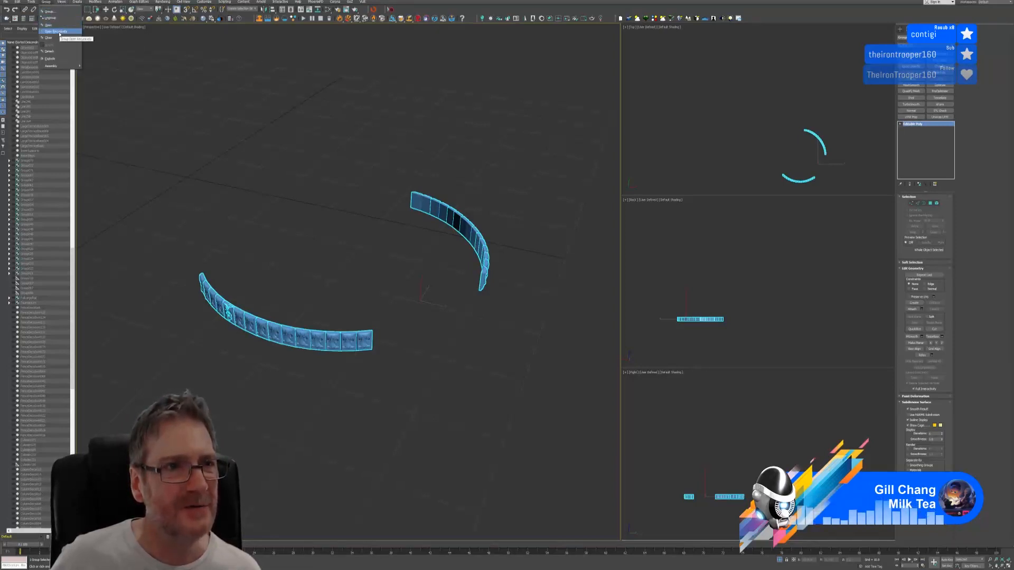
left_click(55, 20)
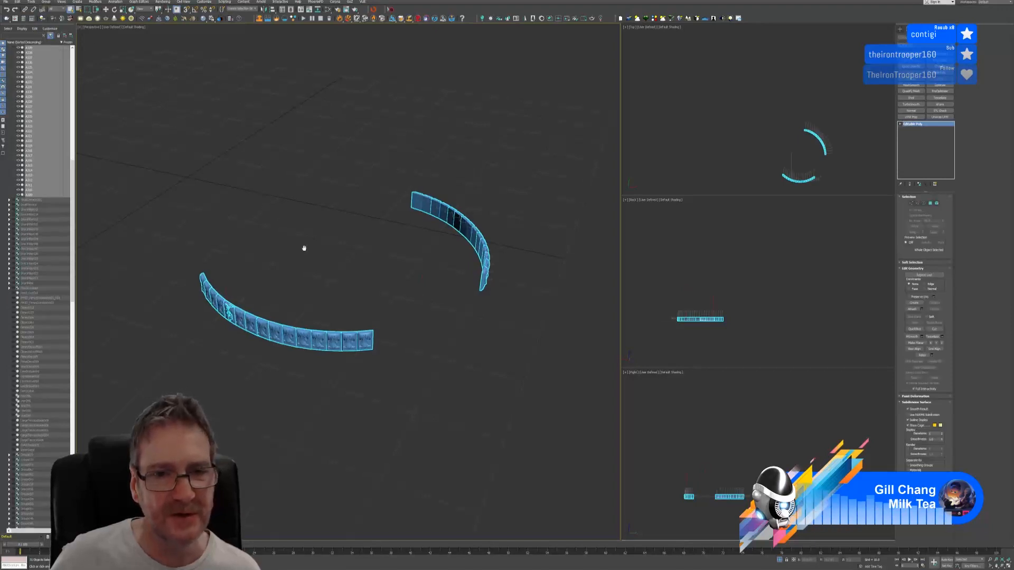
middle_click_drag(306, 249, 409, 260)
left_click(360, 281)
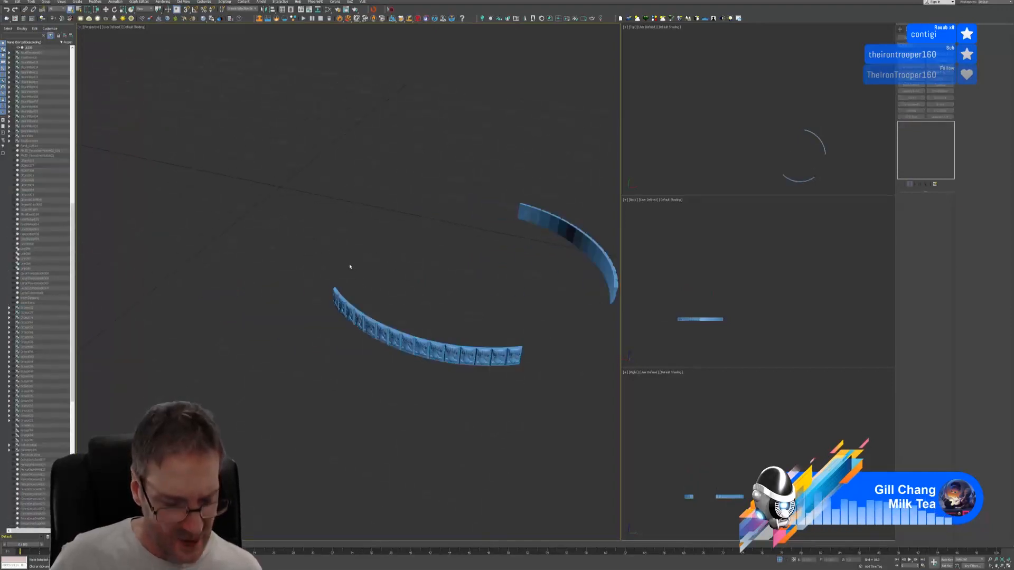
Try to attach the other panels to the end panel of the front arc through the attach list
middle_click_drag(348, 267, 372, 265, "alt")
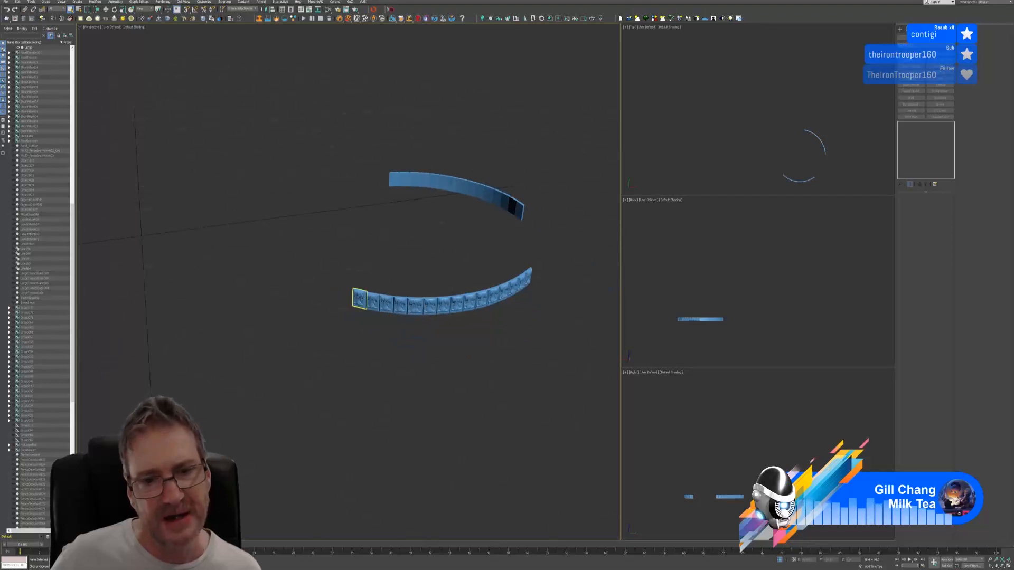
left_click(359, 299)
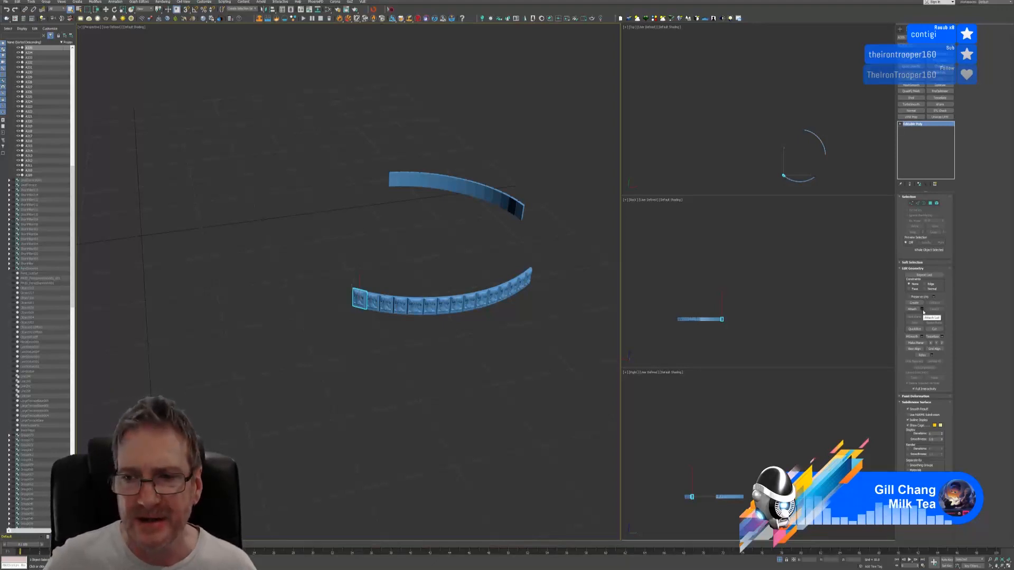
left_click(923, 311)
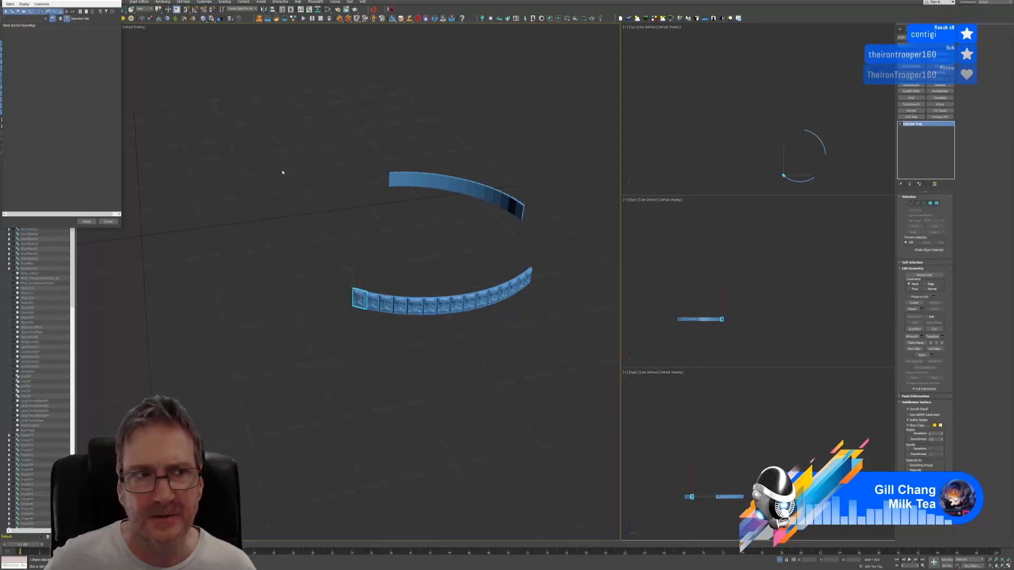
left_click(108, 222)
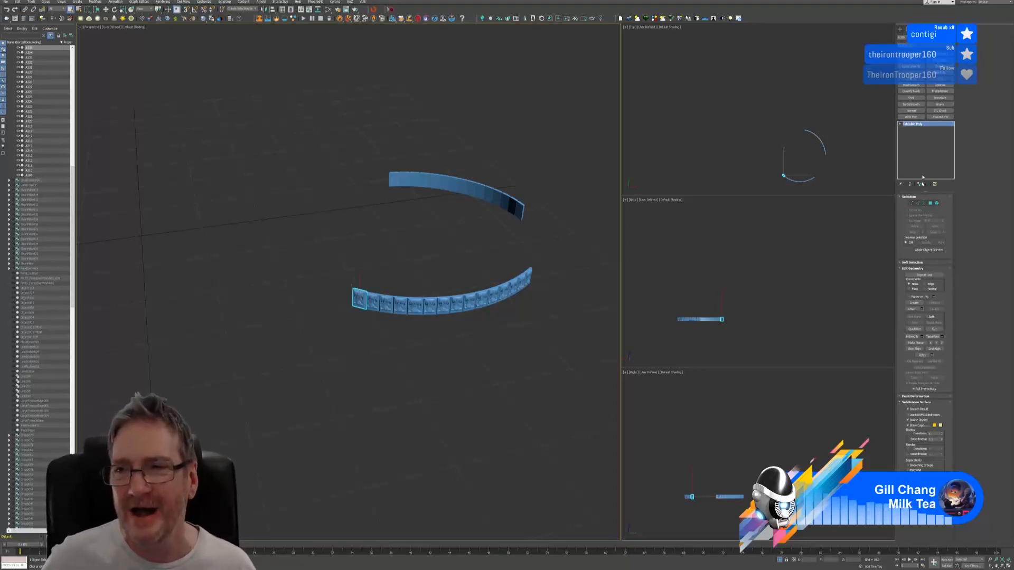
left_click(453, 338)
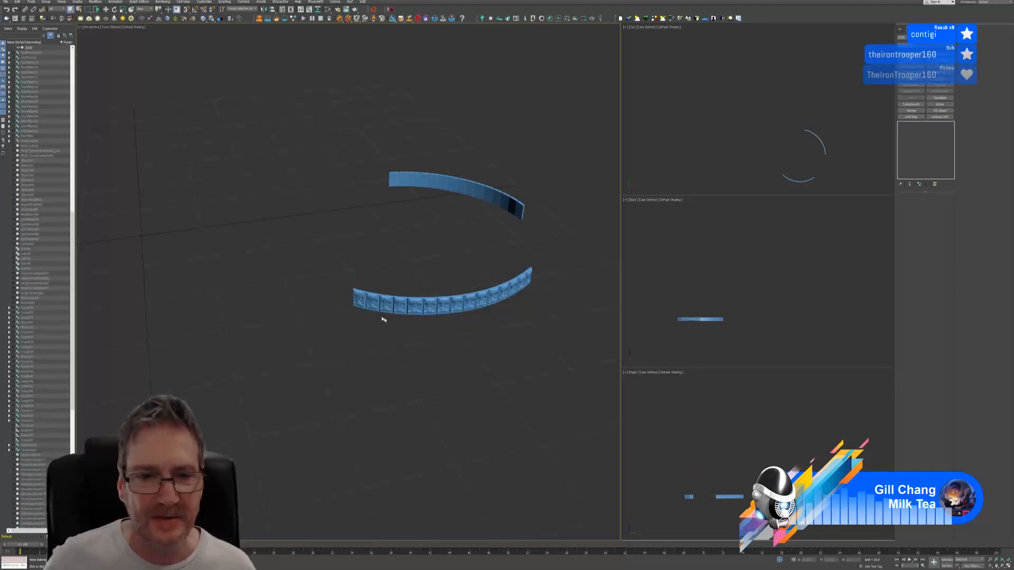
left_click(362, 305)
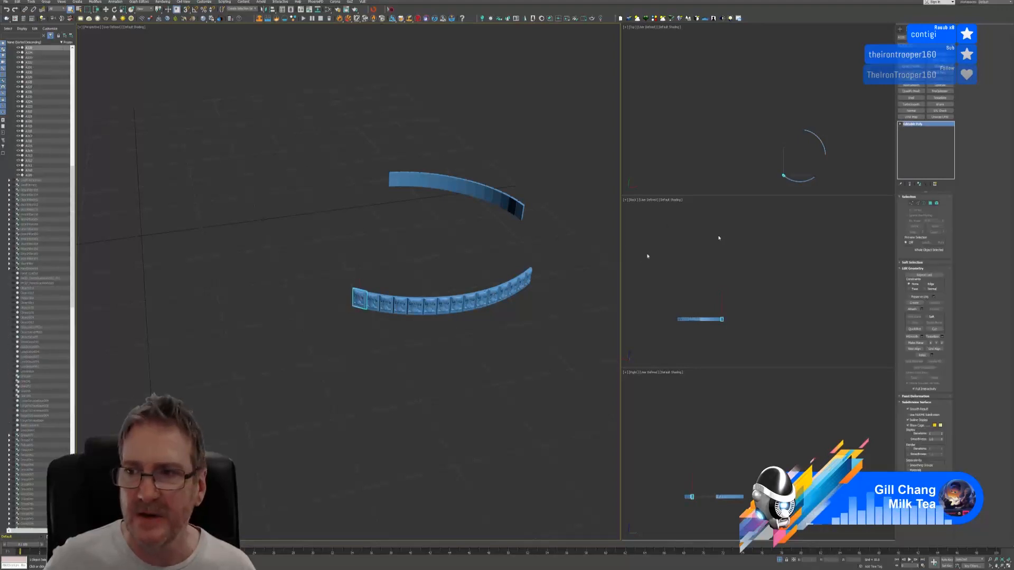
left_click(379, 303)
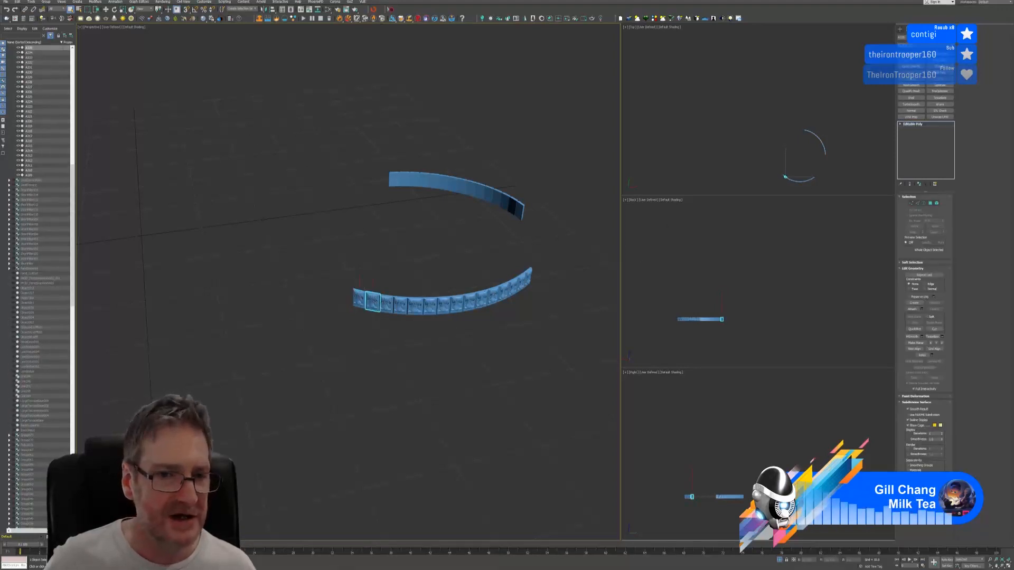
left_click(392, 337)
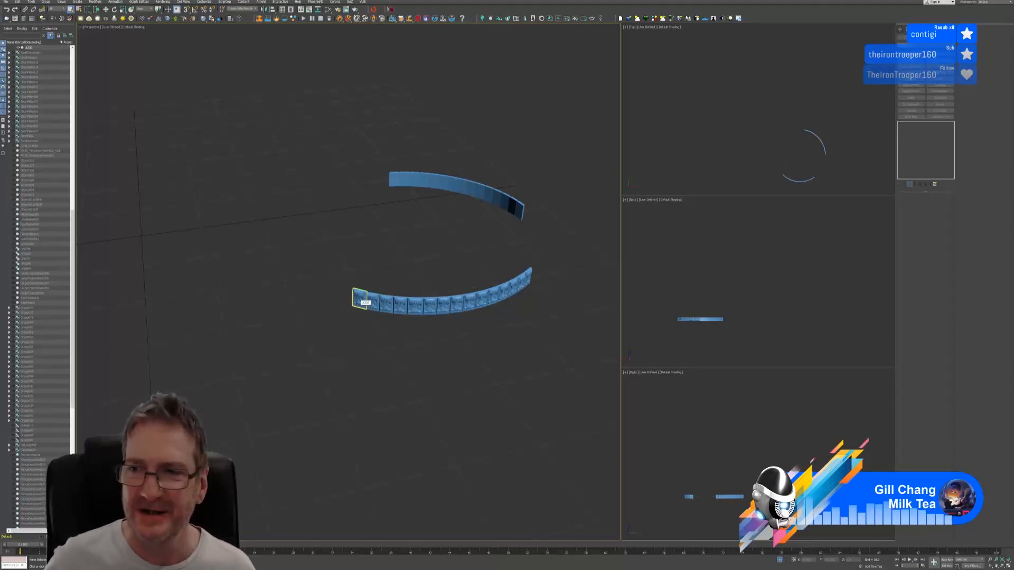
Reselect the end panel of the front arc, recheck its attach list and convert the panel to an editable poly
left_click(361, 300)
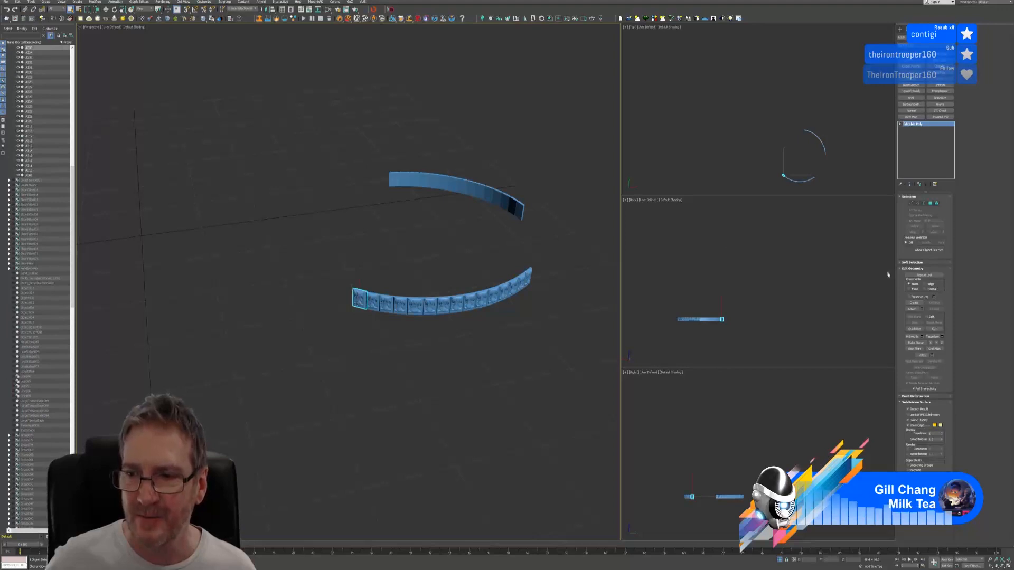
left_click(922, 310)
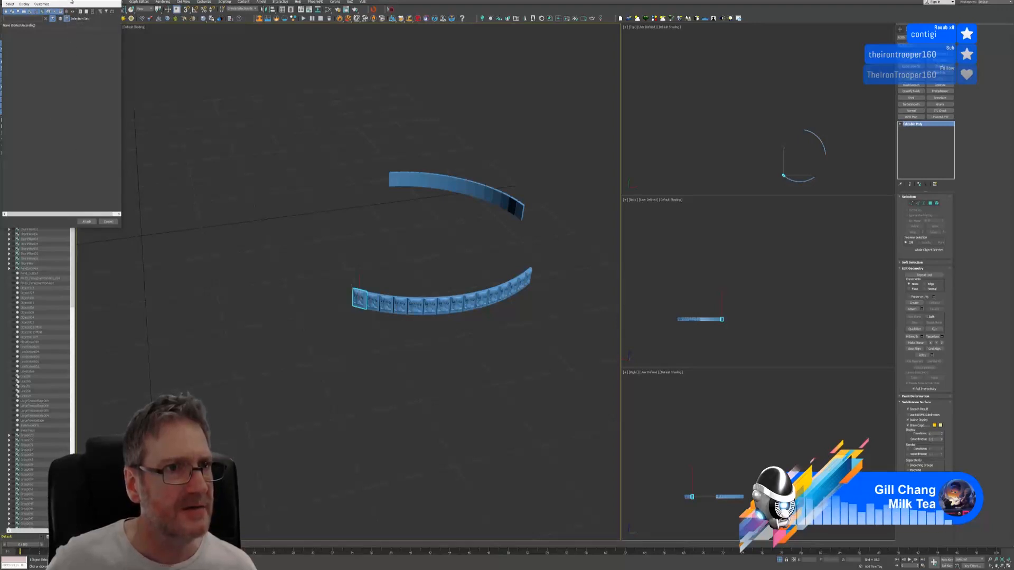
left_click_drag(74, 2, 99, 17)
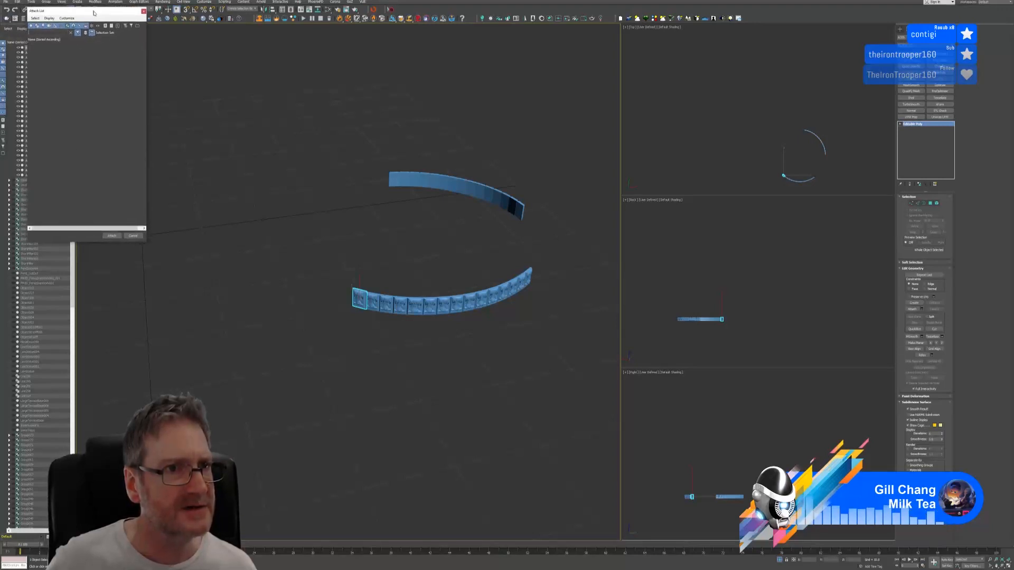
left_click(134, 236)
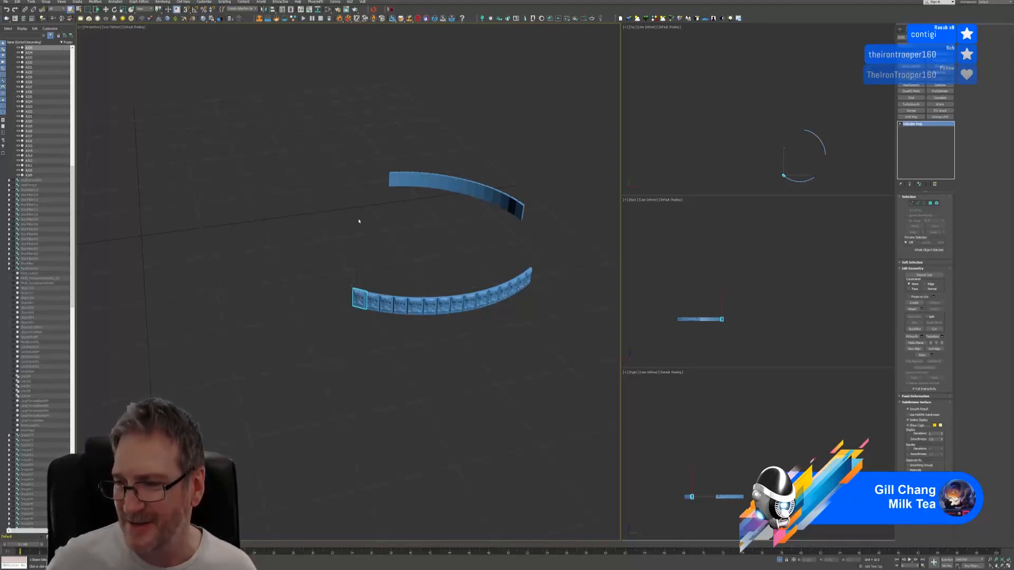
left_click(45, 2)
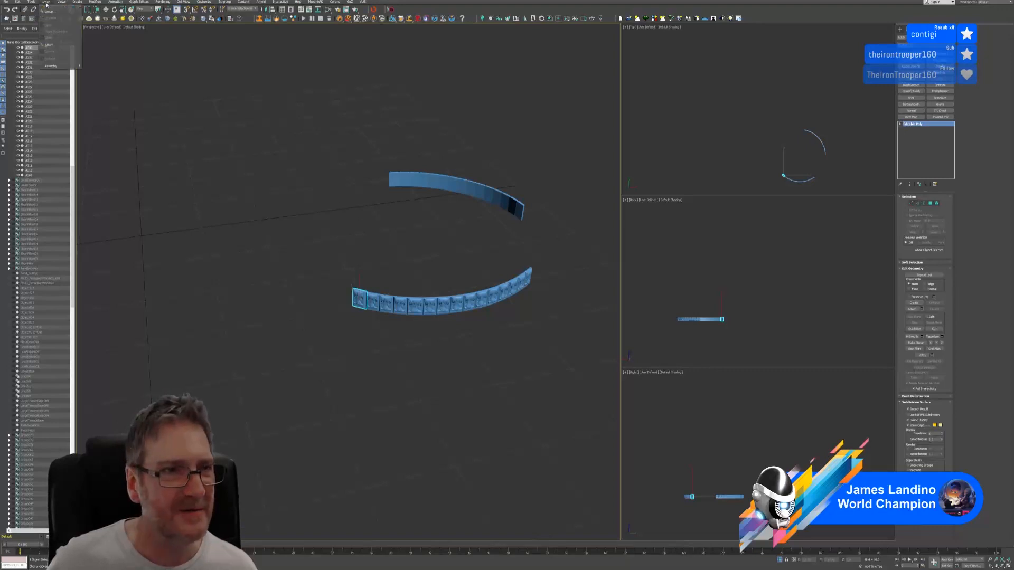
left_click(276, 170)
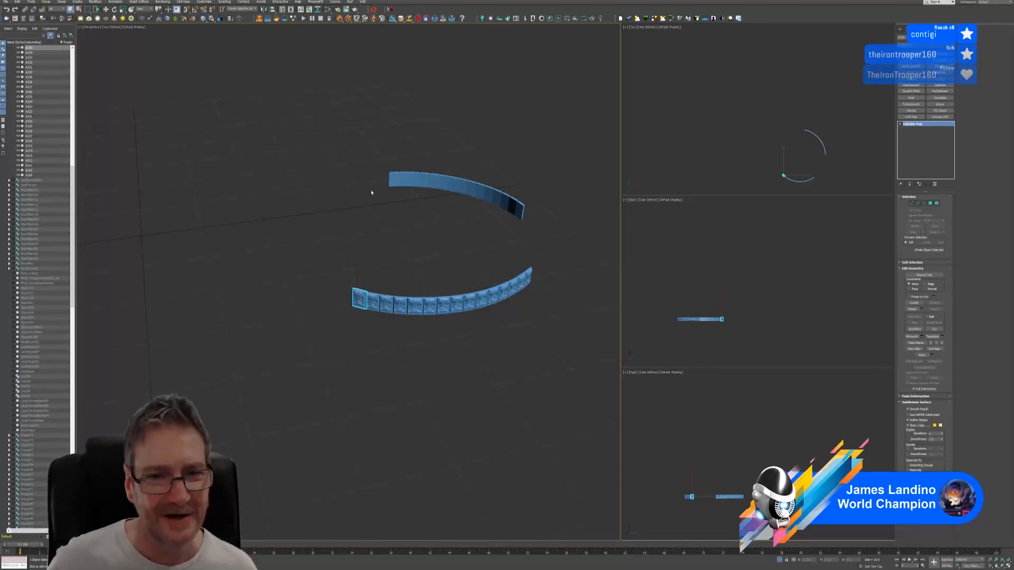
right_click(916, 127)
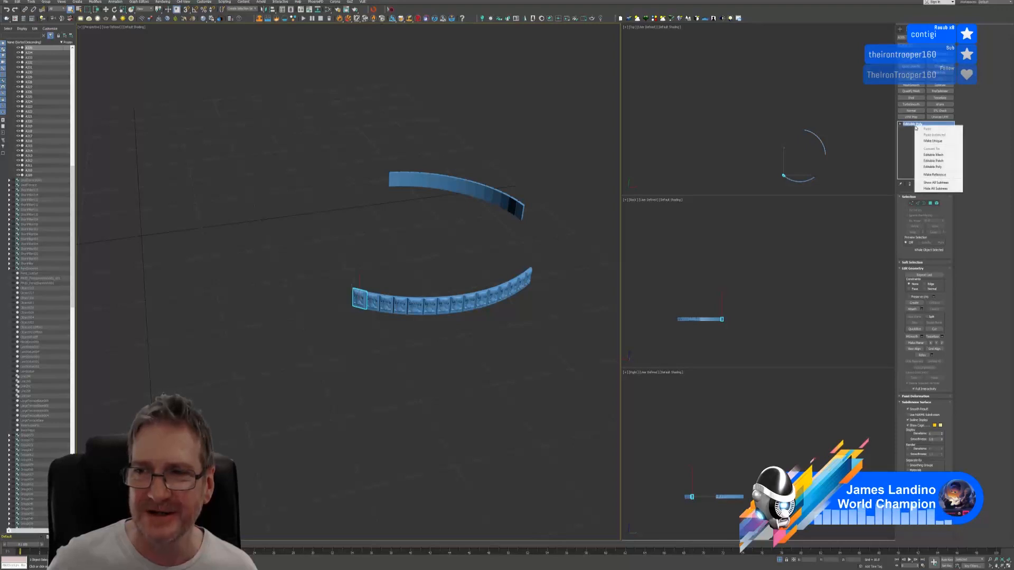
left_click(947, 167)
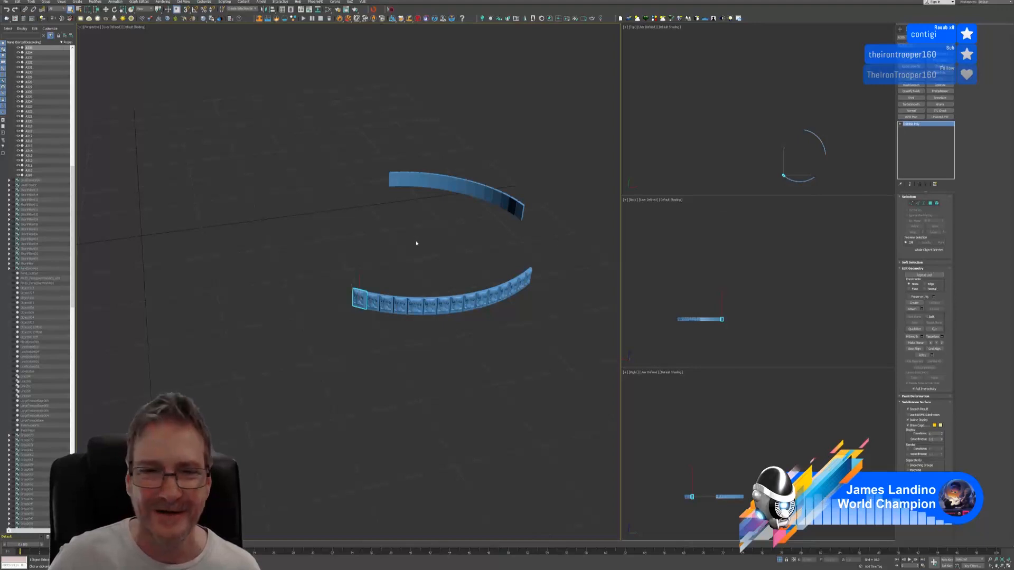
Select the second panel of the front arc, next to the end panel, and convert it to an editable poly
middle_click_drag(400, 246, 391, 244)
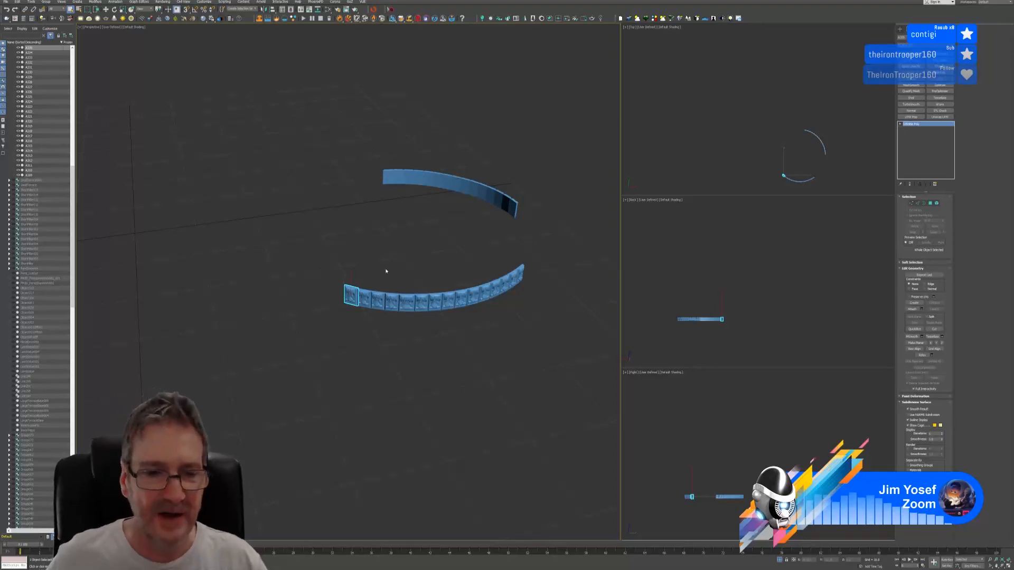
left_click(367, 299)
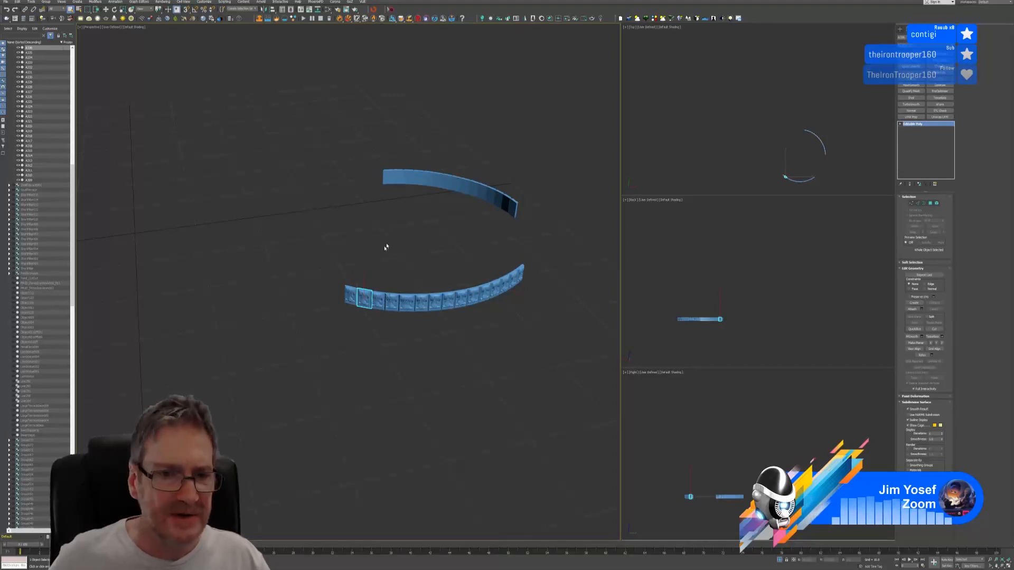
left_click(46, 2)
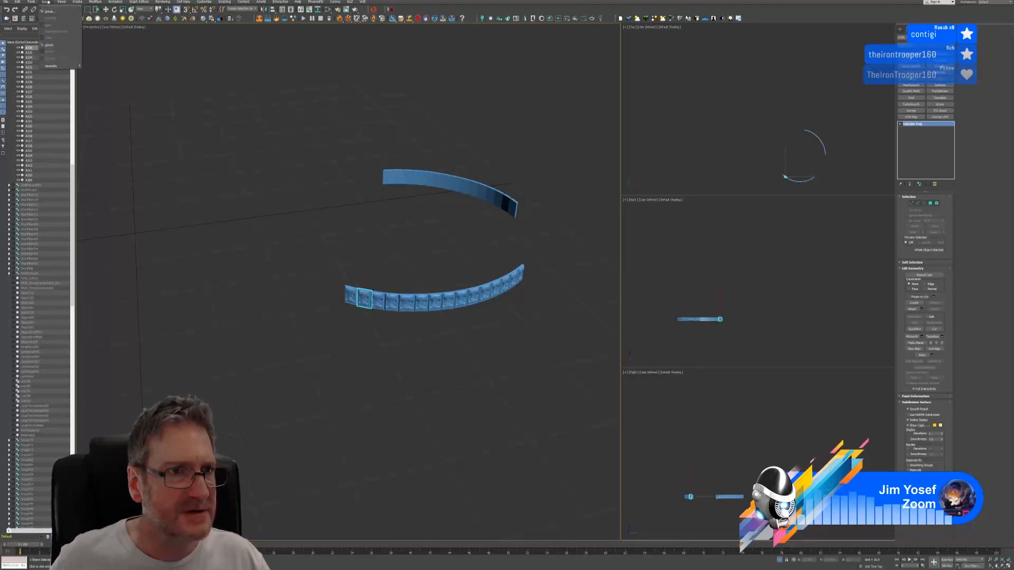
left_click(48, 2)
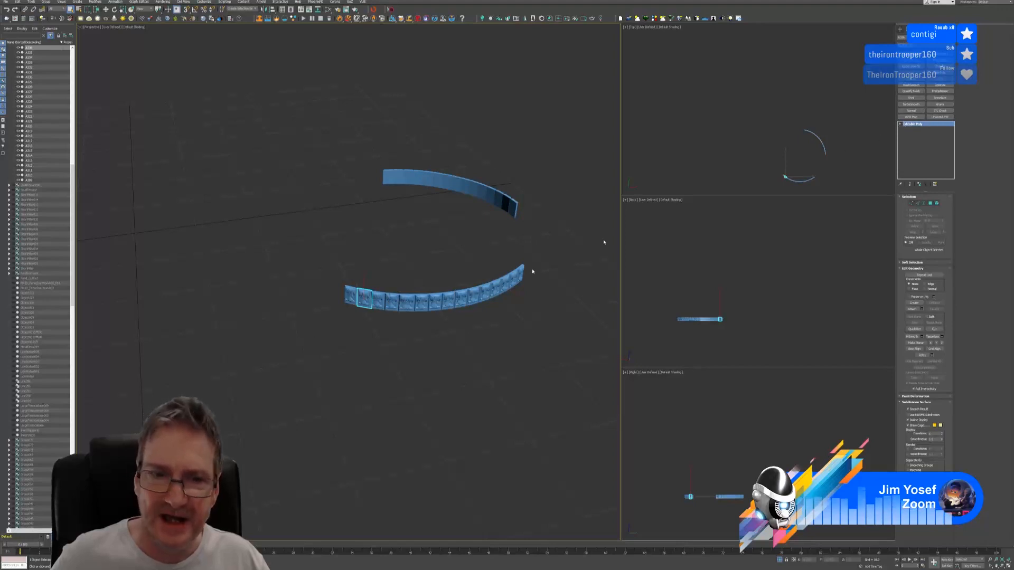
right_click(915, 126)
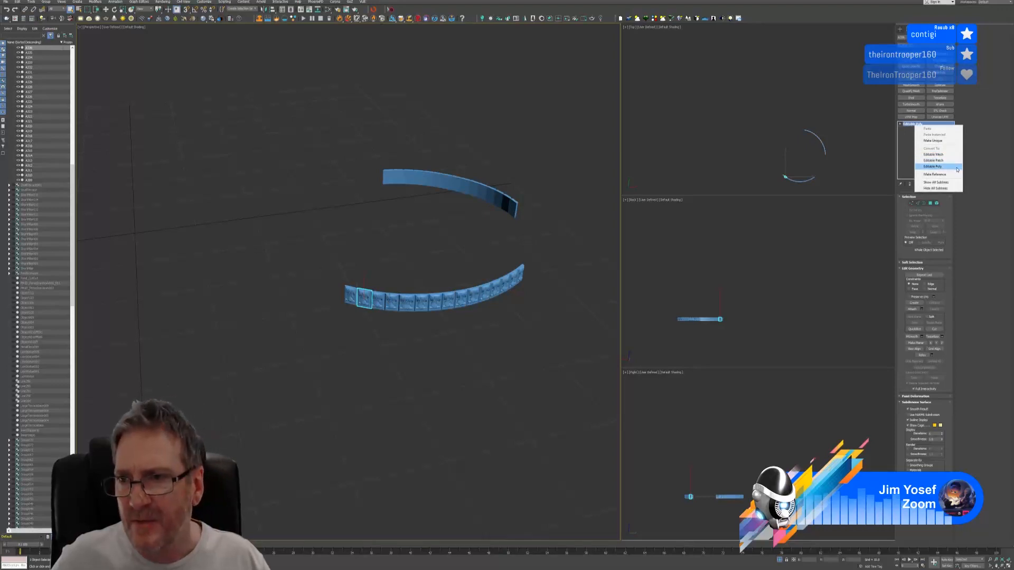
left_click(933, 166)
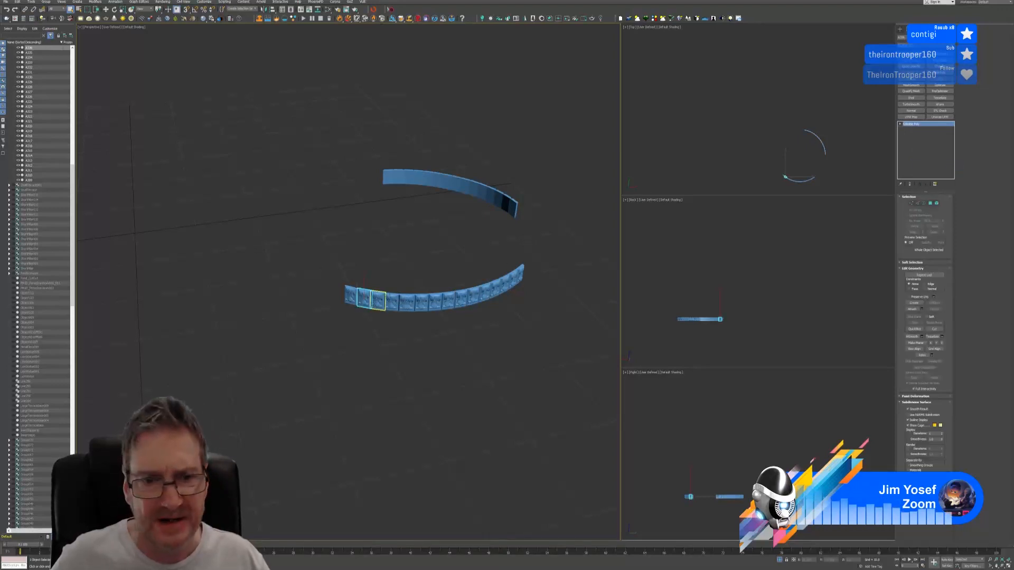
Convert the third and fourth panels of the front arc to editable polys, one at a time
left_click(378, 301)
right_click(907, 123)
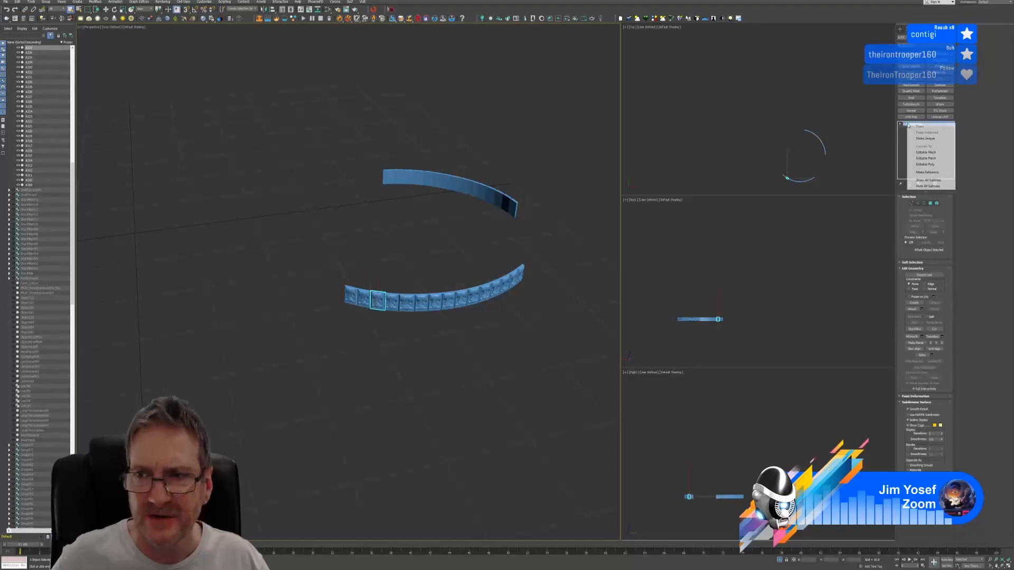
left_click(929, 166)
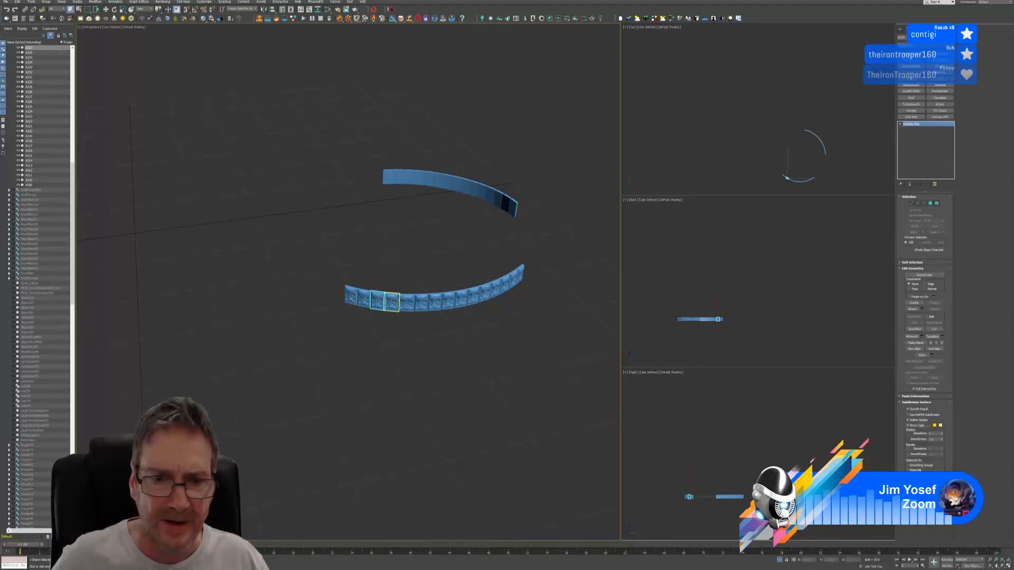
left_click(391, 301)
right_click(920, 125)
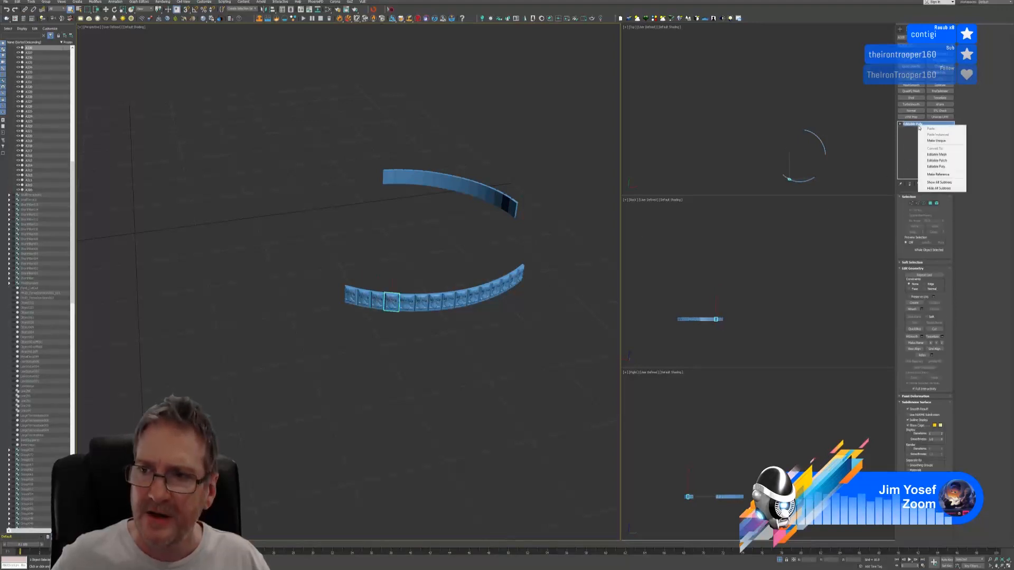
left_click(936, 166)
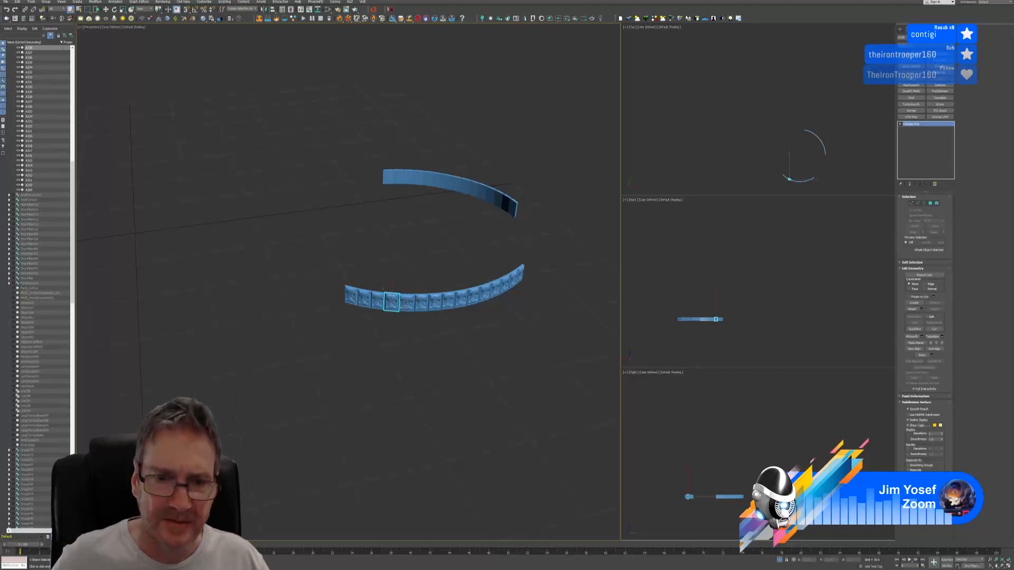
Convert the fifth and sixth panels of the front arc to editable polys individually
left_click(409, 302)
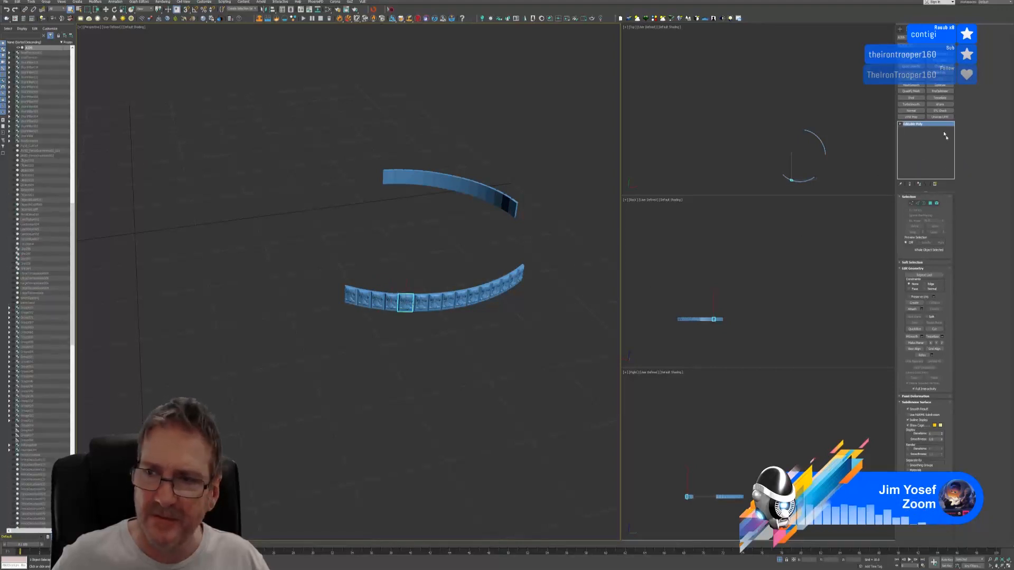
right_click(918, 124)
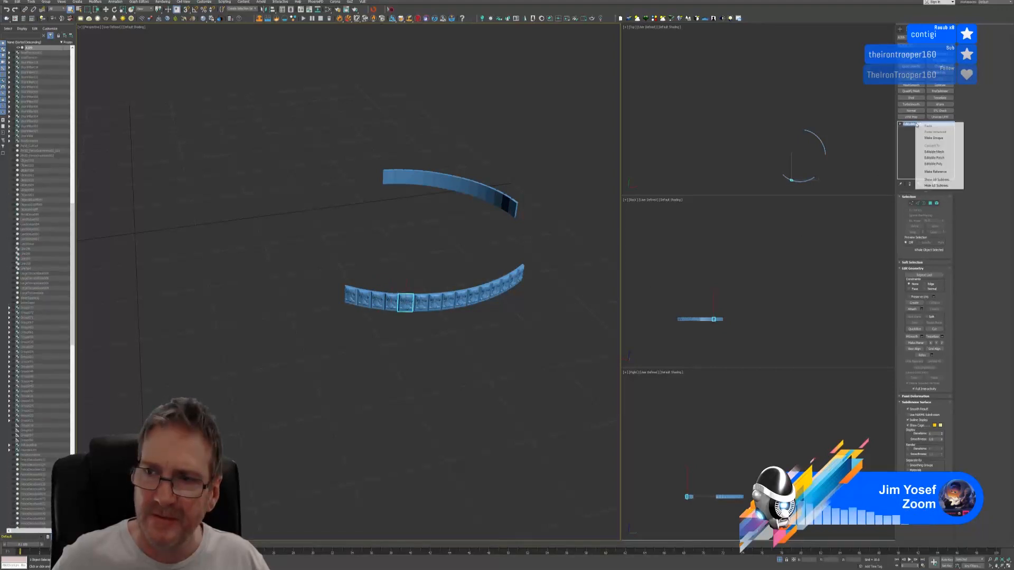
left_click(933, 164)
left_click(422, 303)
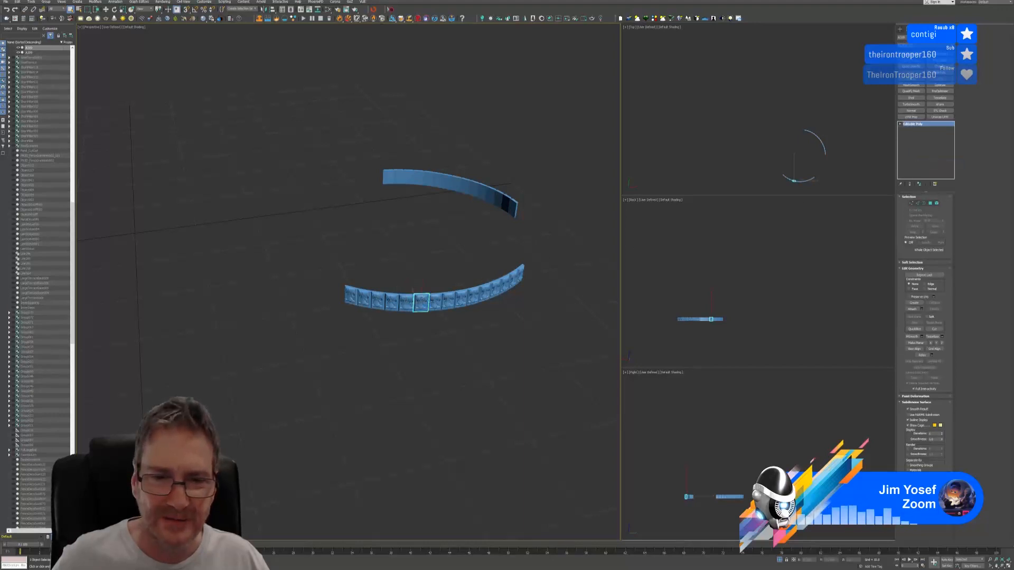
right_click(918, 125)
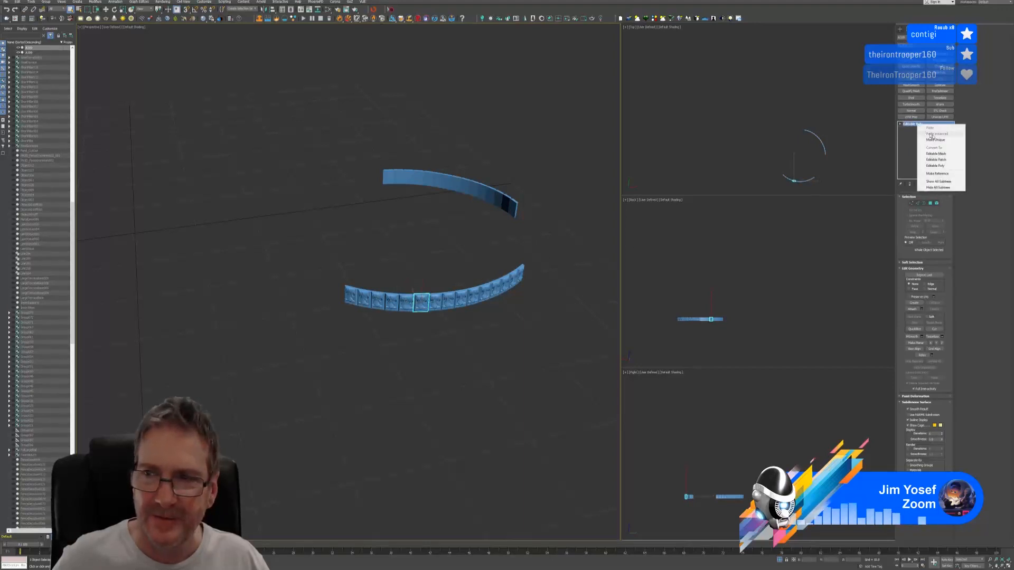
left_click(933, 165)
Select the seventh panel of the front arc and convert it to an editable poly
left_click(434, 302)
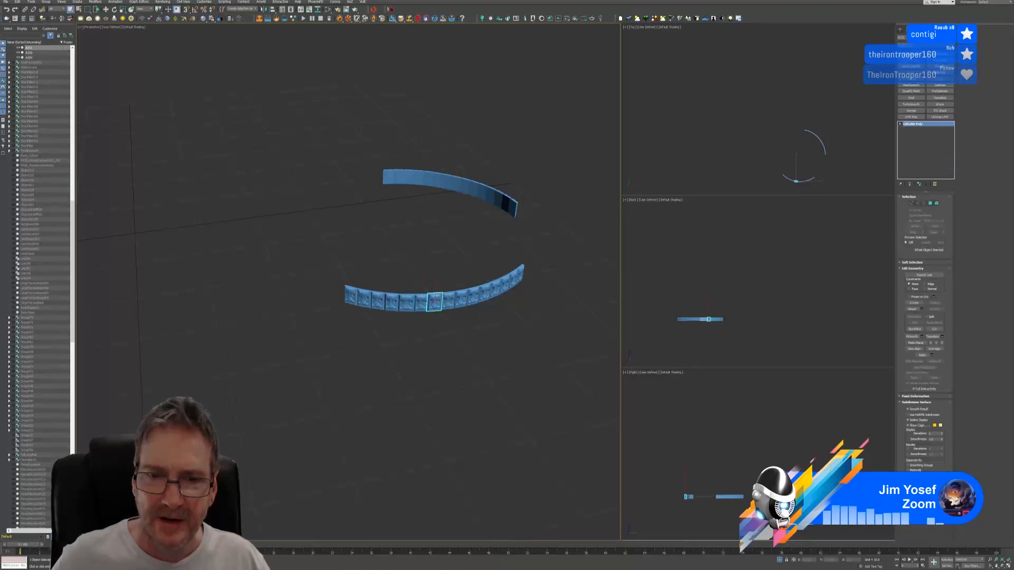
right_click(919, 127)
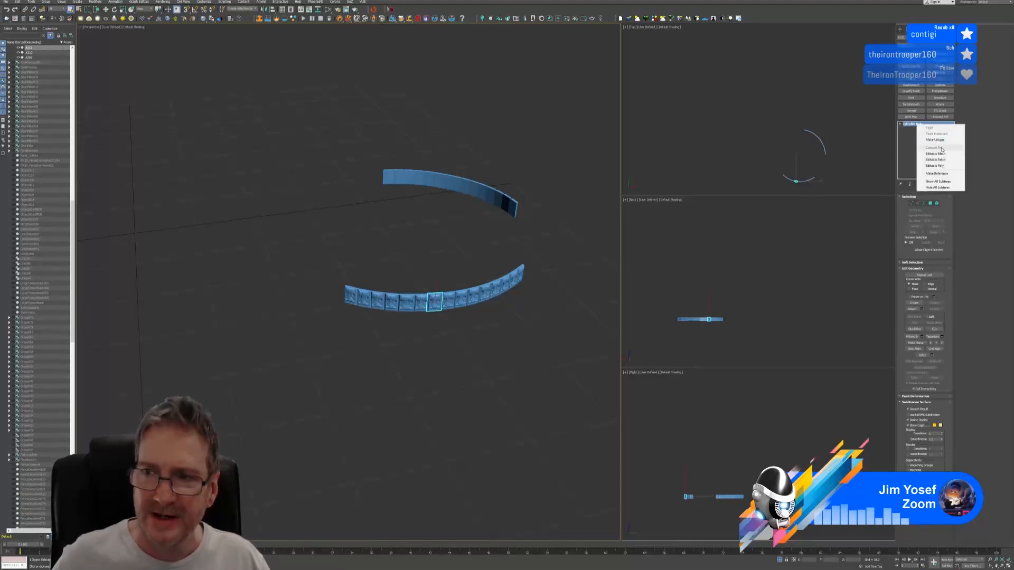
left_click(947, 167)
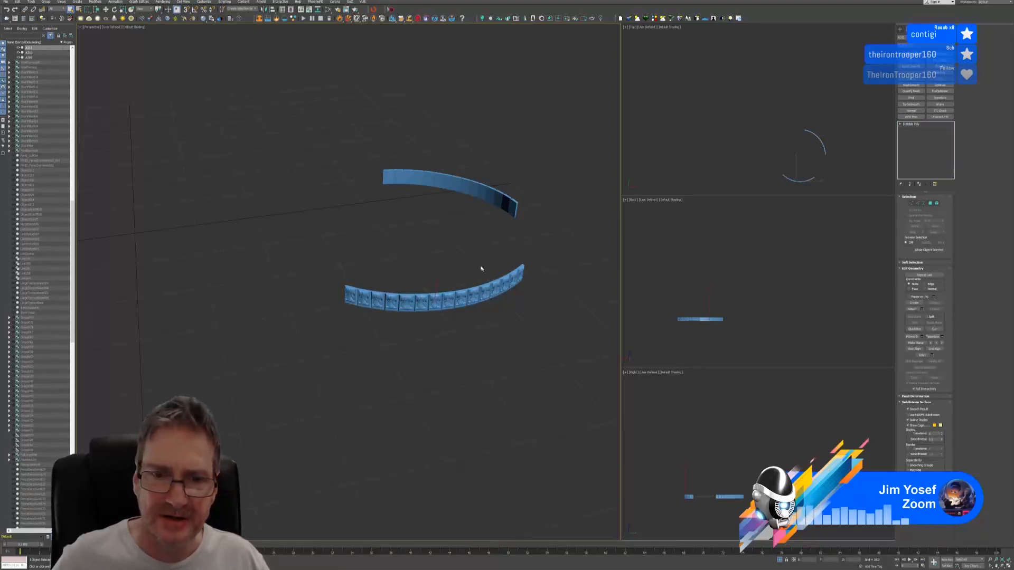
left_click_drag(460, 267, 545, 331)
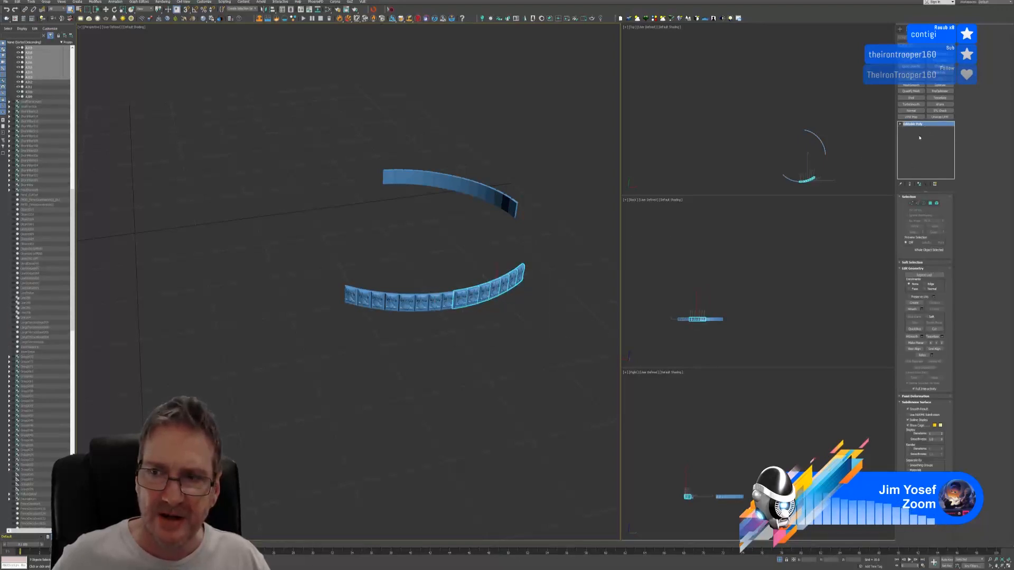
left_click(461, 337)
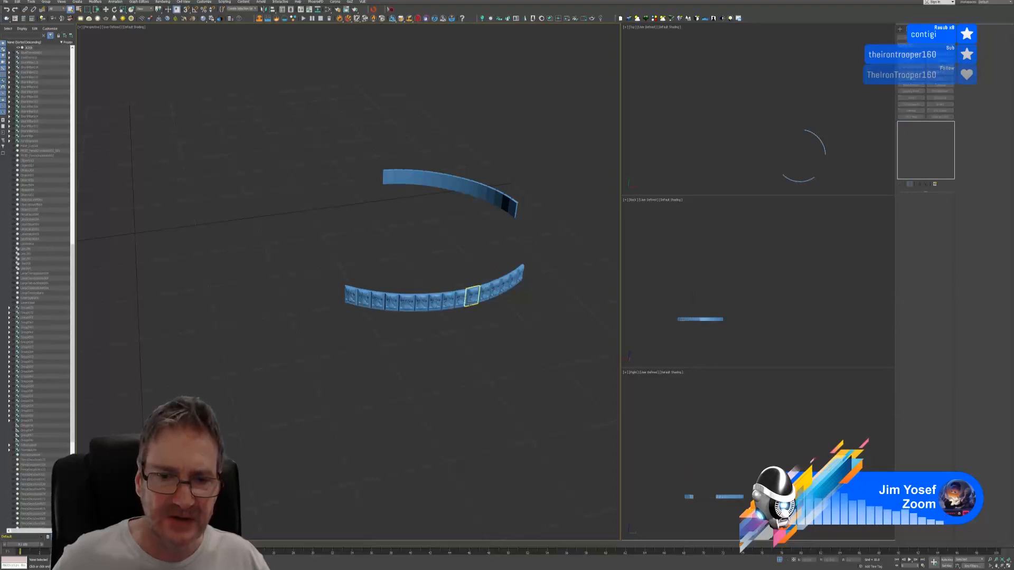
left_click(447, 301)
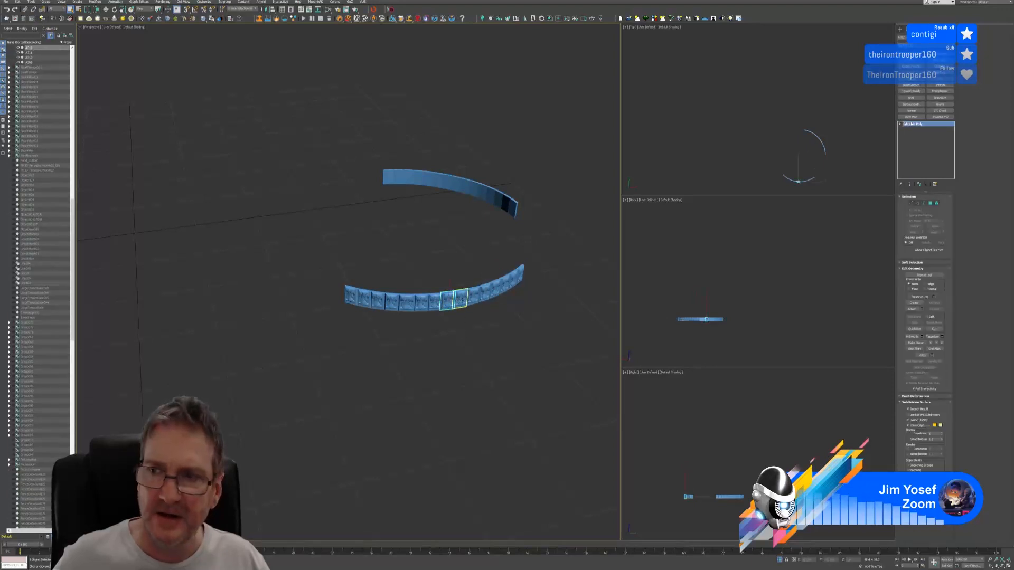
left_click(462, 299)
left_click(421, 302)
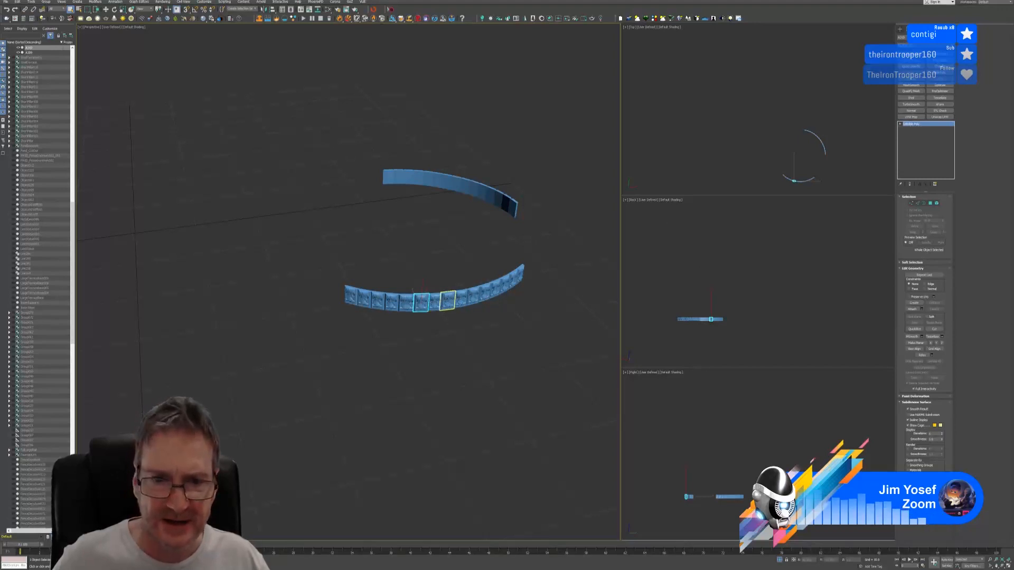
left_click(434, 302)
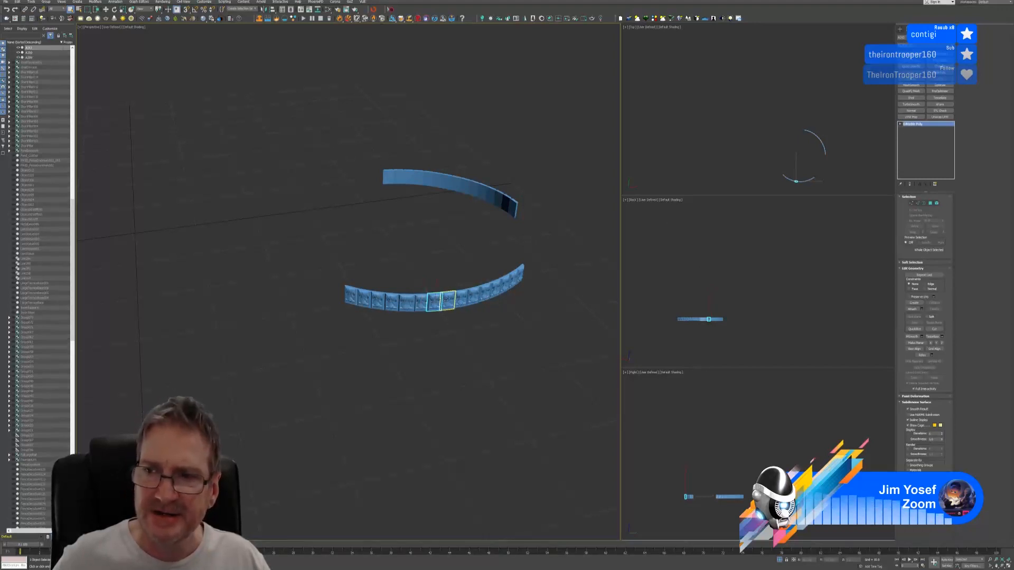
Convert the eighth and ninth panels of the front arc to editable polys, one at a time
left_click(448, 301)
right_click(909, 126)
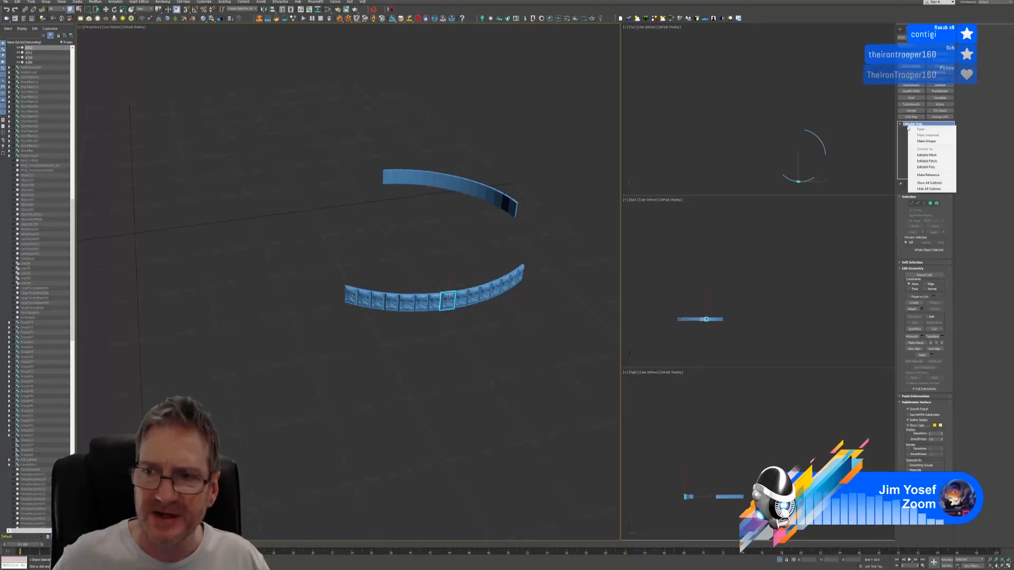
left_click(927, 169)
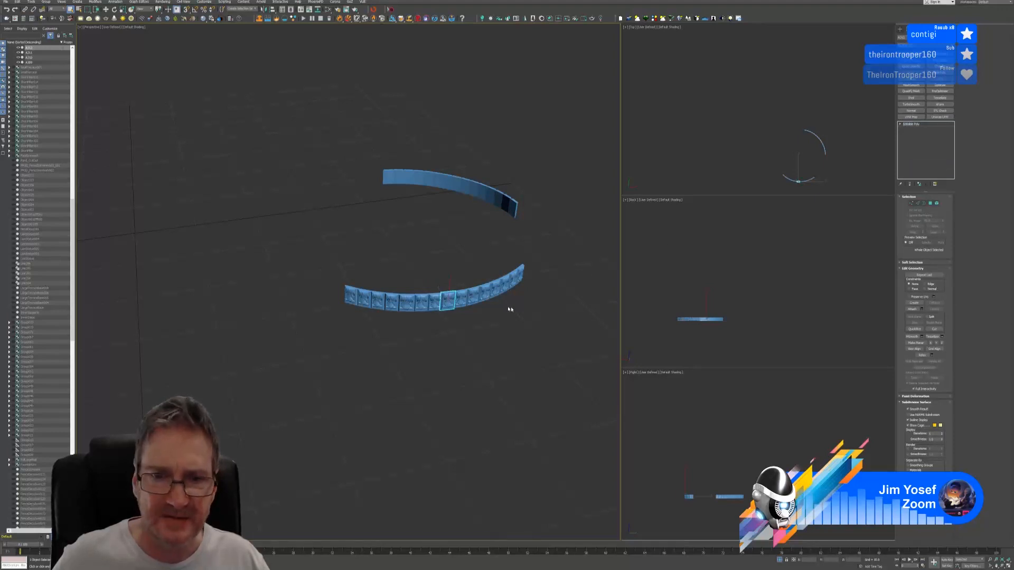
left_click(460, 299)
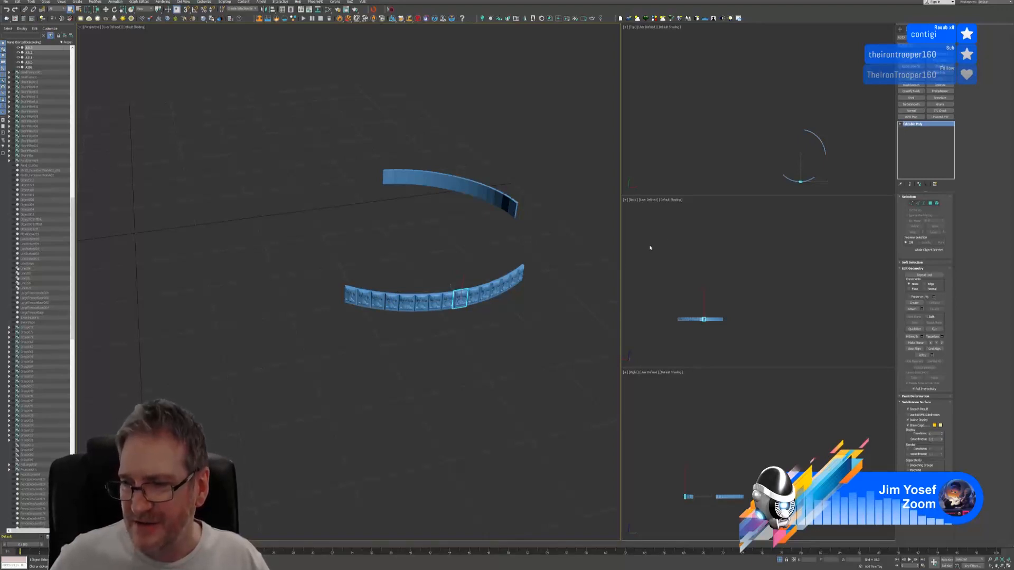
right_click(914, 125)
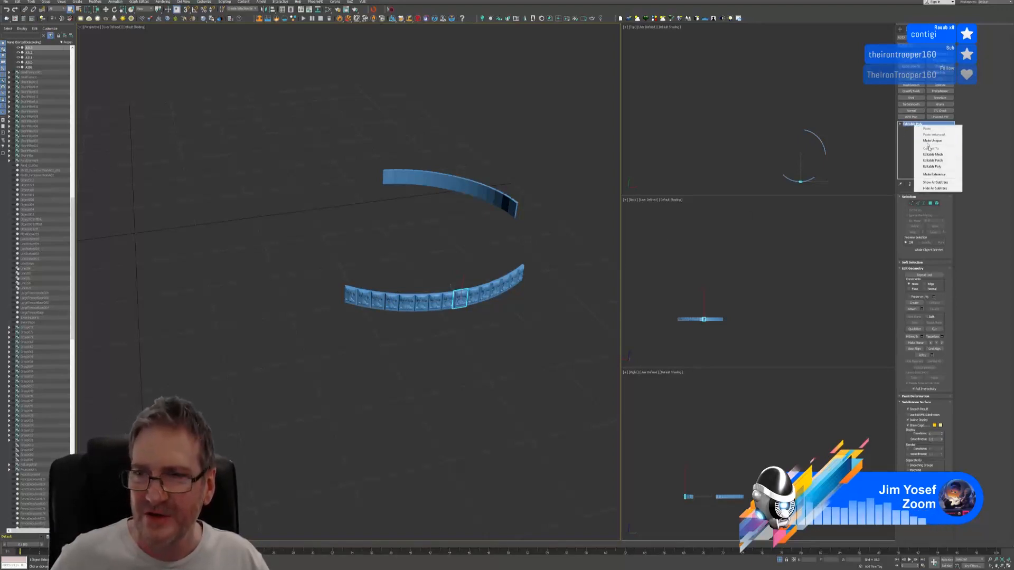
left_click(930, 166)
Convert the tenth and eleventh panels of the front arc to editable polys individually
left_click(459, 299)
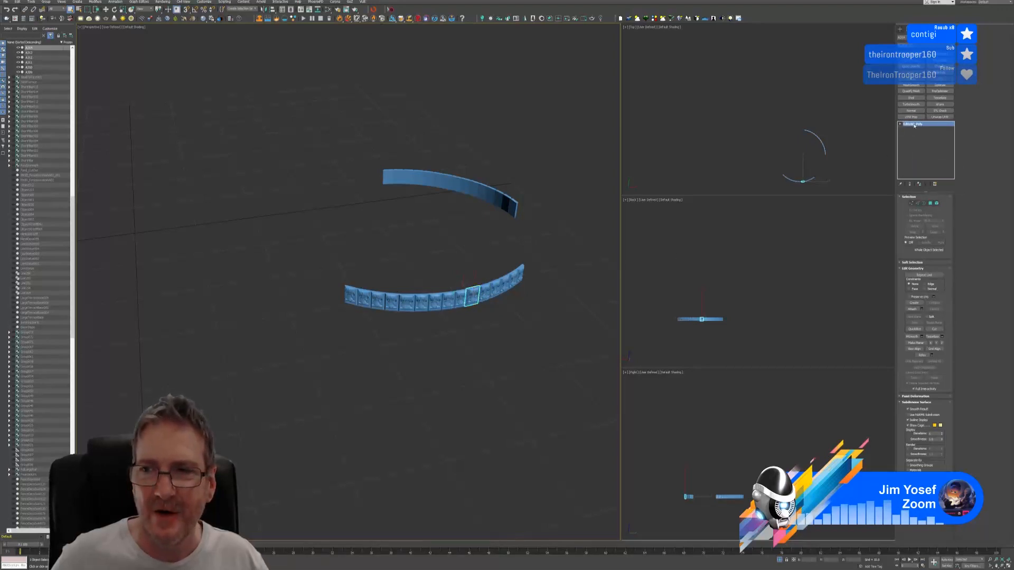
right_click(915, 125)
left_click(931, 165)
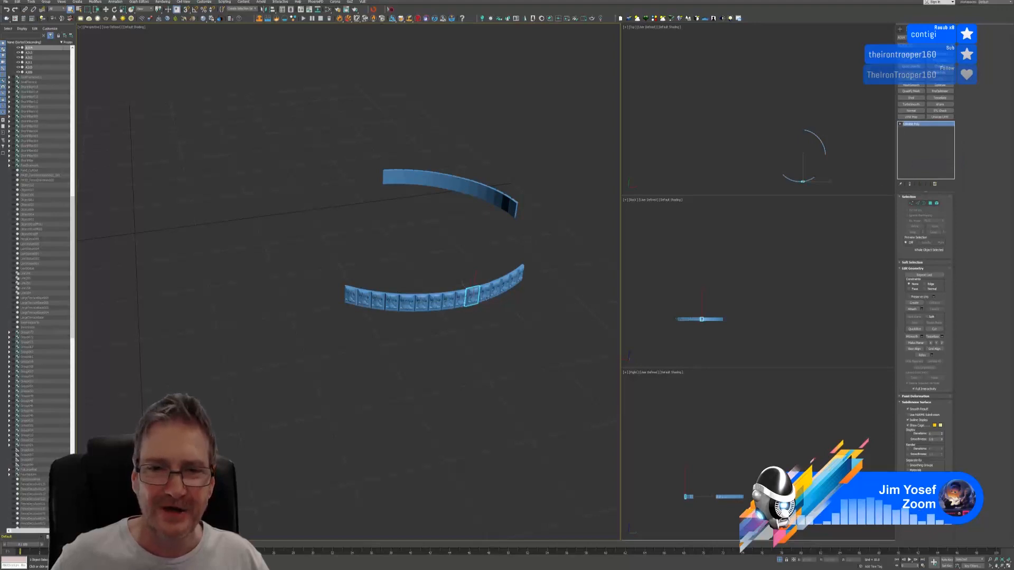
left_click(483, 293)
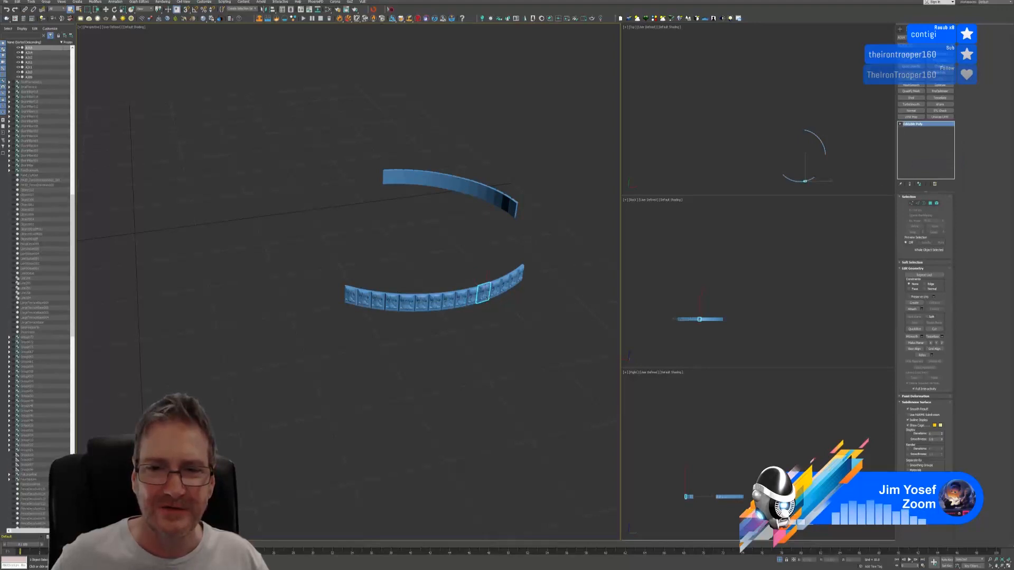
right_click(921, 126)
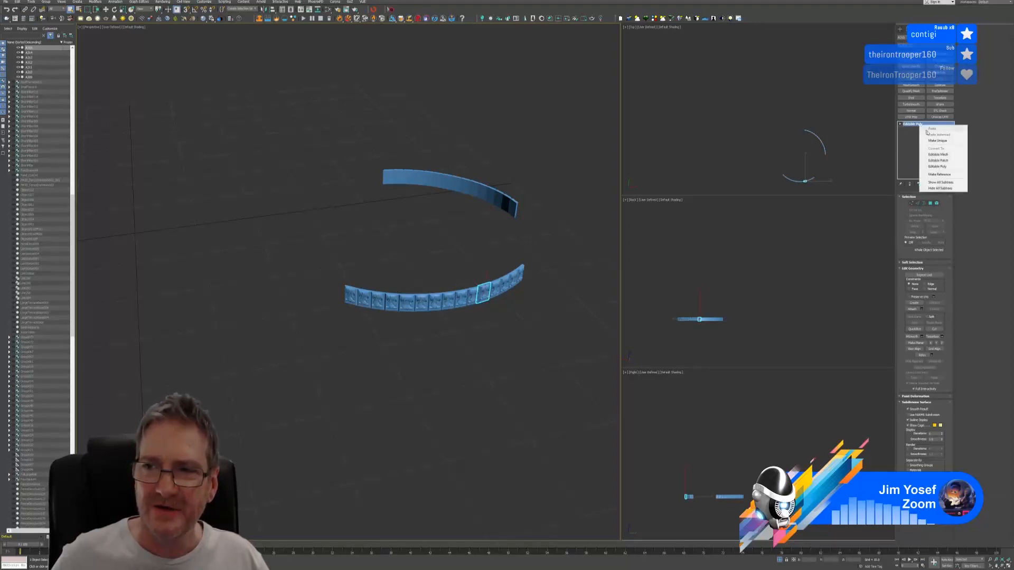
left_click(938, 167)
Convert the twelfth and thirteenth panels of the front arc to editable polys, each on its own
left_click(497, 289)
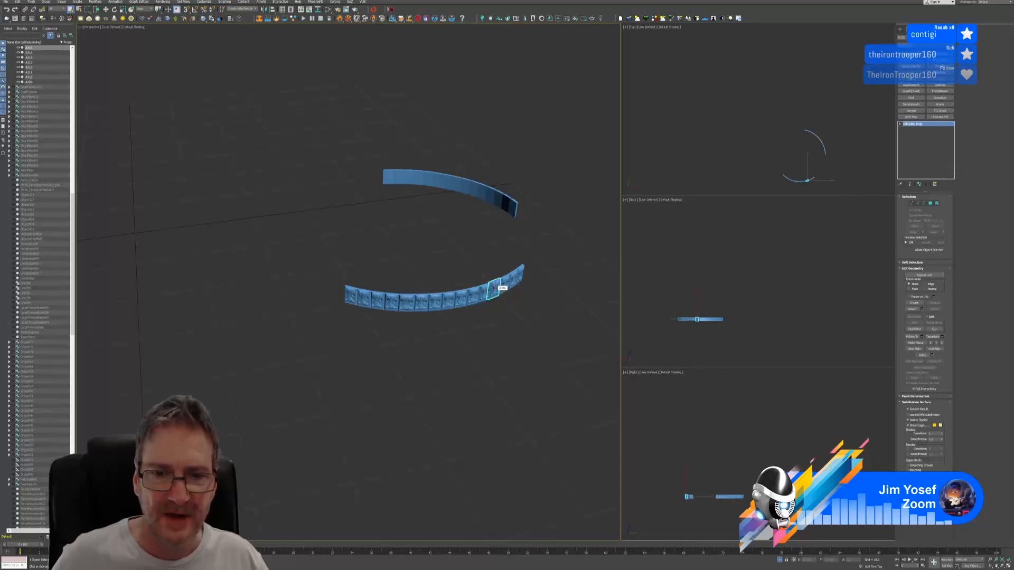
right_click(914, 125)
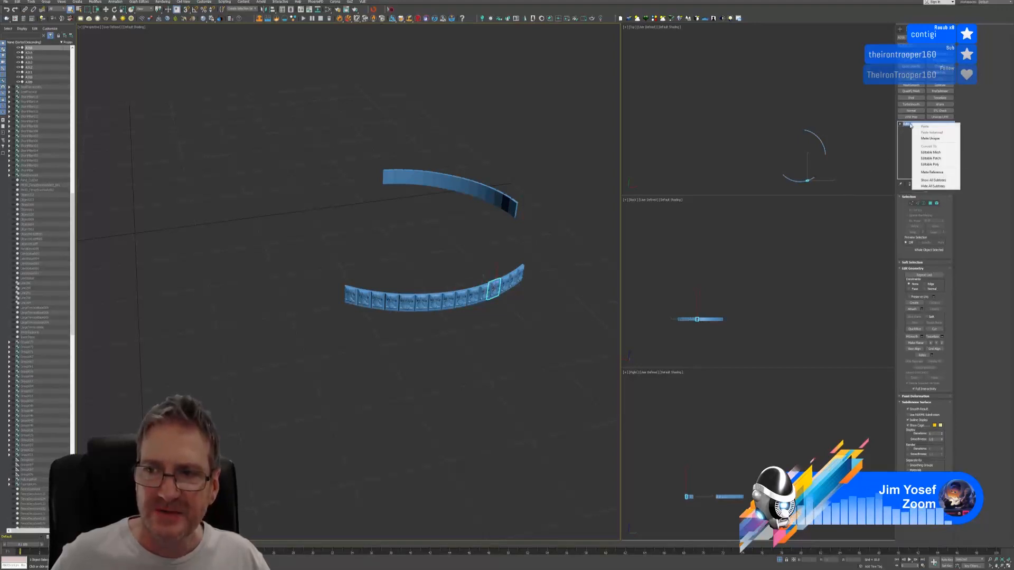
left_click(938, 163)
left_click(494, 289)
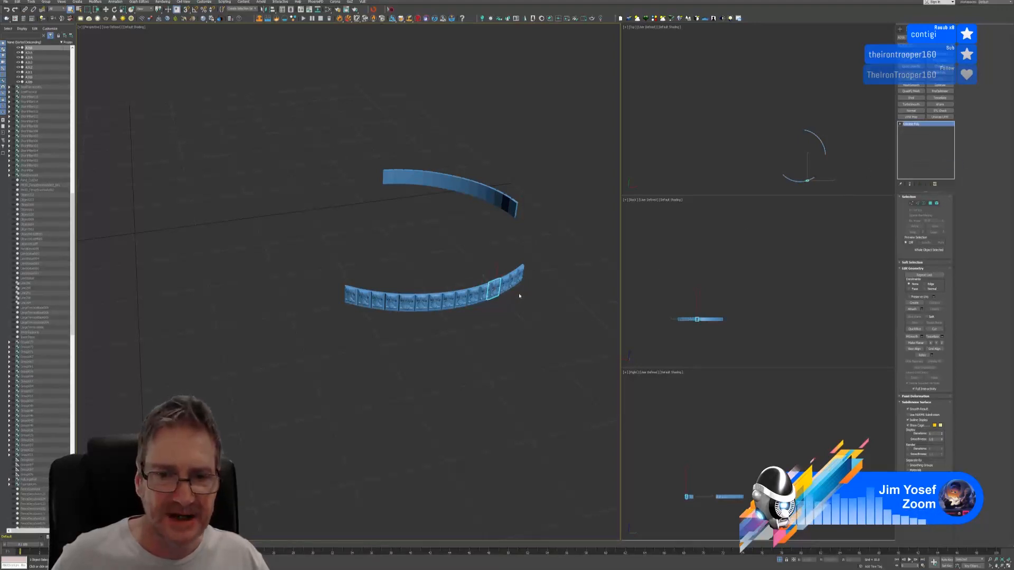
left_click(503, 285)
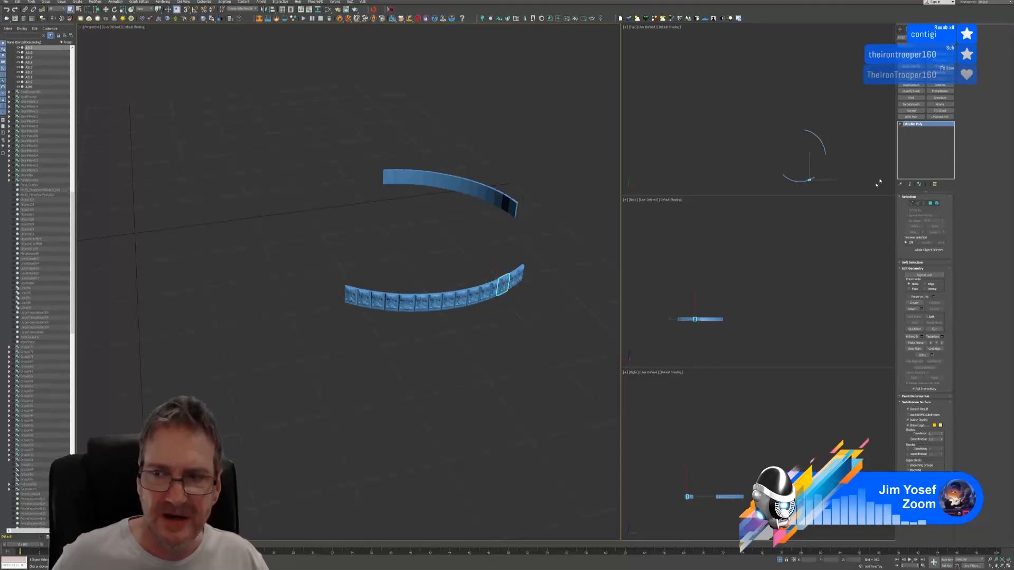
right_click(916, 125)
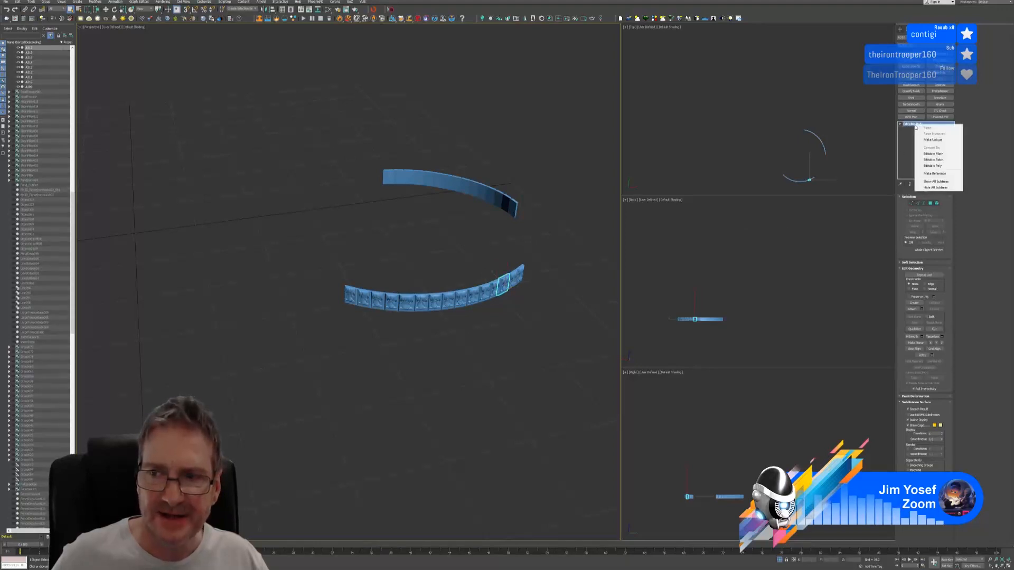
left_click(938, 164)
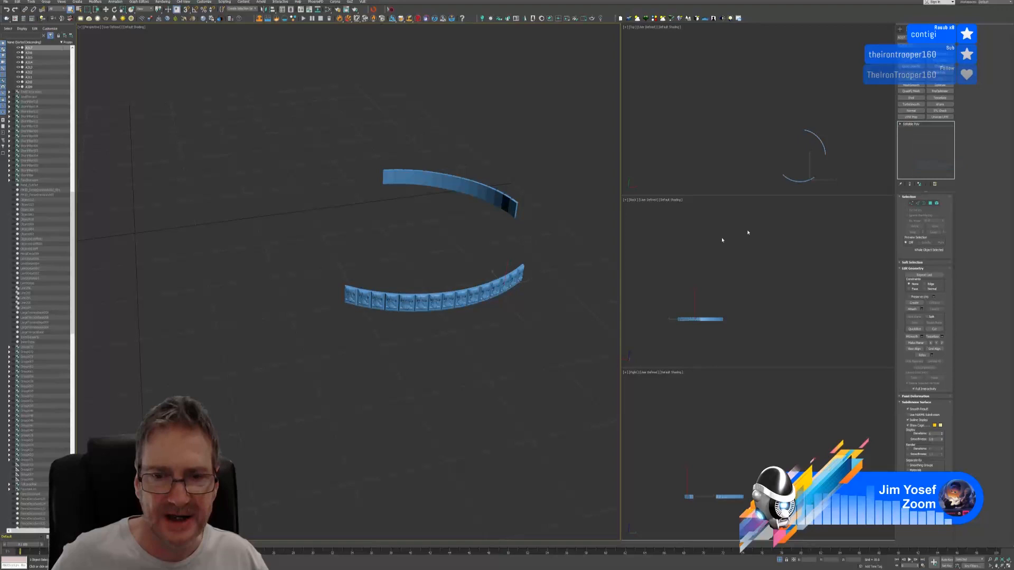
Convert the last two panels at the far end of the front arc to editable polys, one at a time
left_click(515, 281)
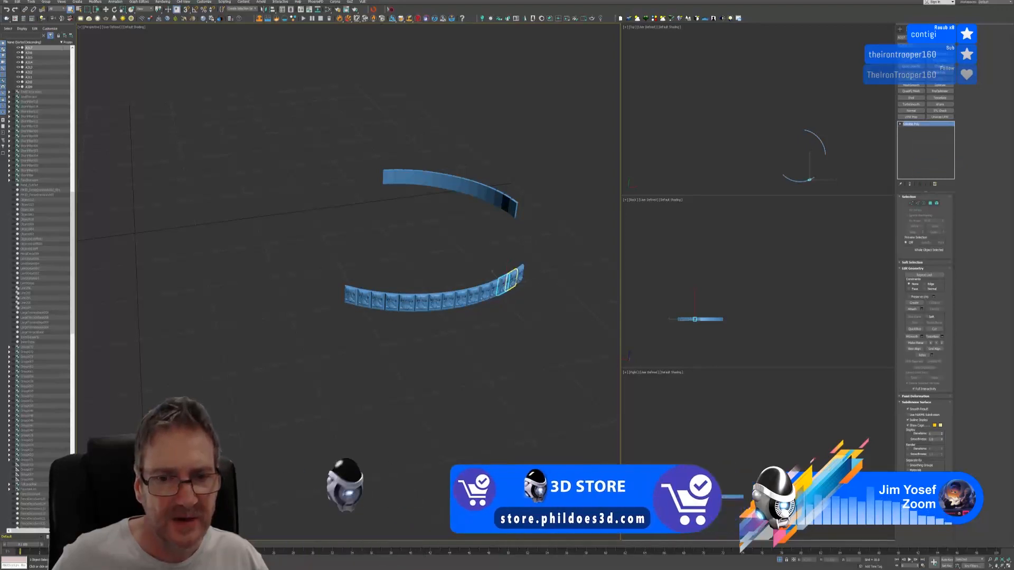
right_click(916, 125)
left_click(936, 166)
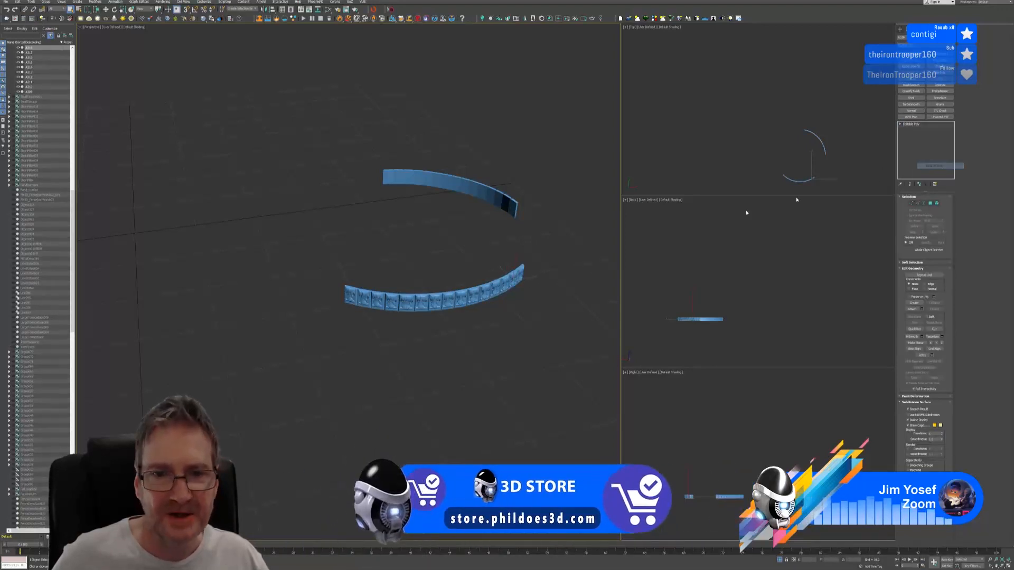
left_click(522, 274)
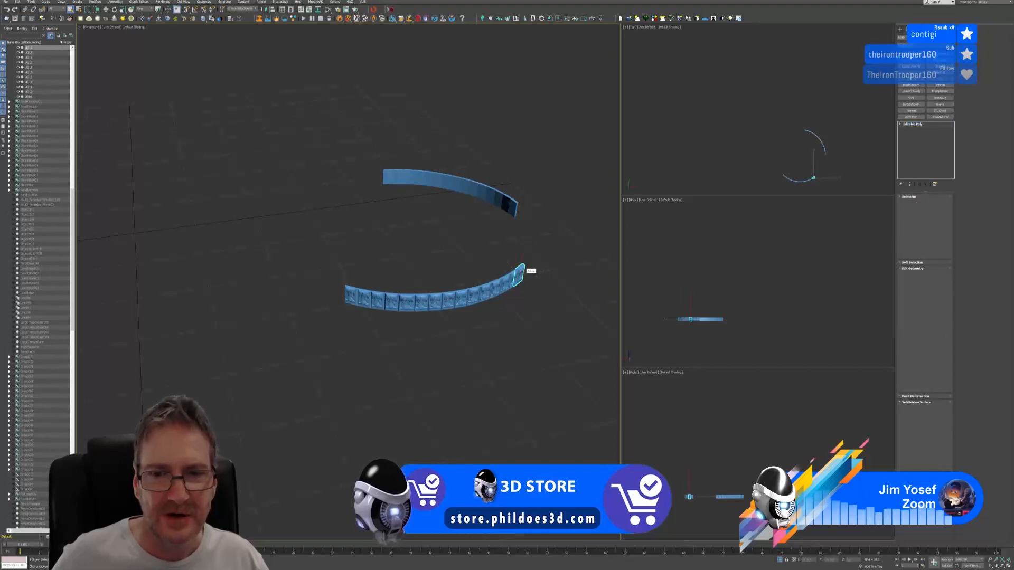
right_click(914, 127)
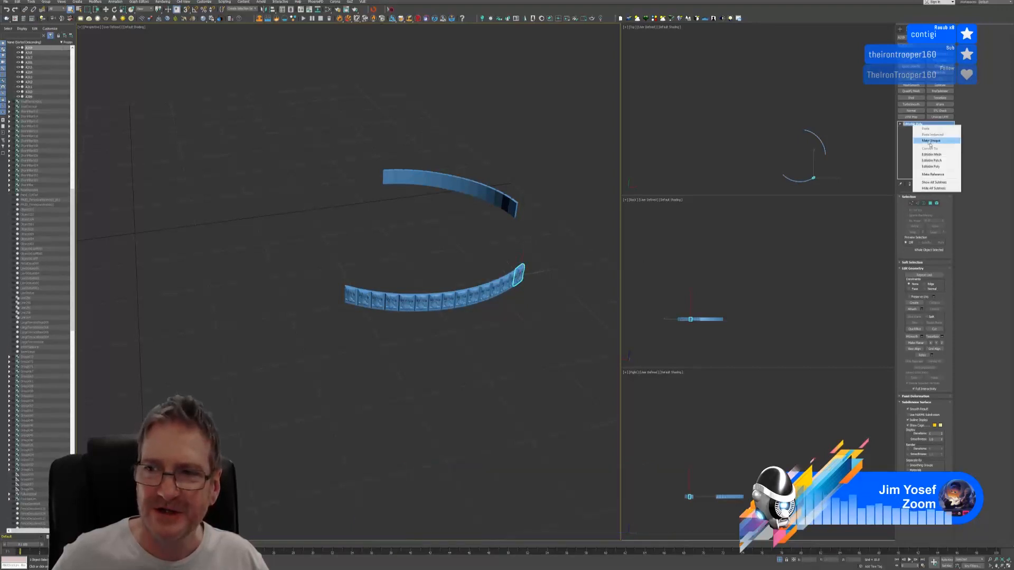
left_click(932, 166)
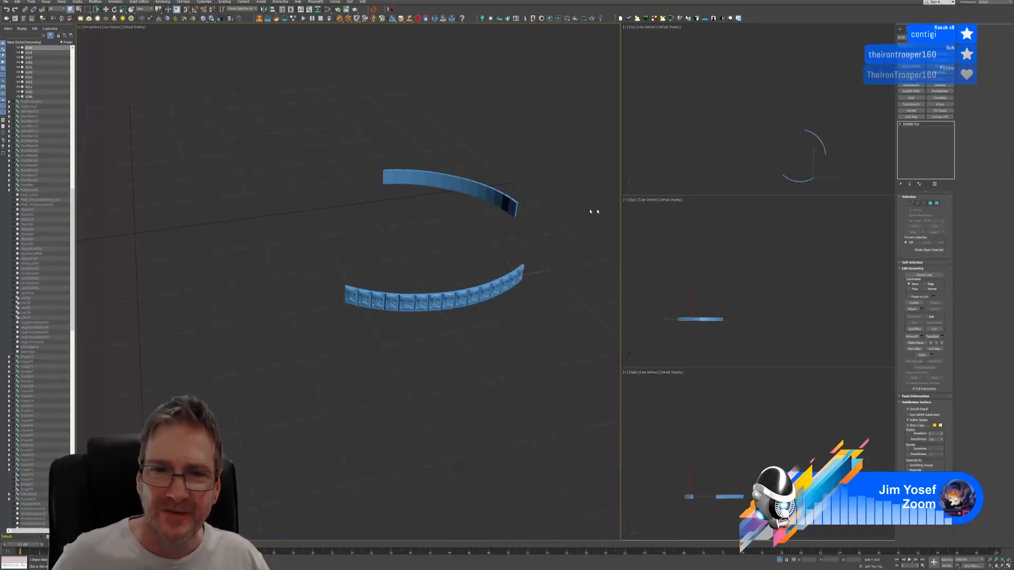
Convert the first two panels at the right-hand end of the rear arc to editable polys, one at a time
left_click(515, 208)
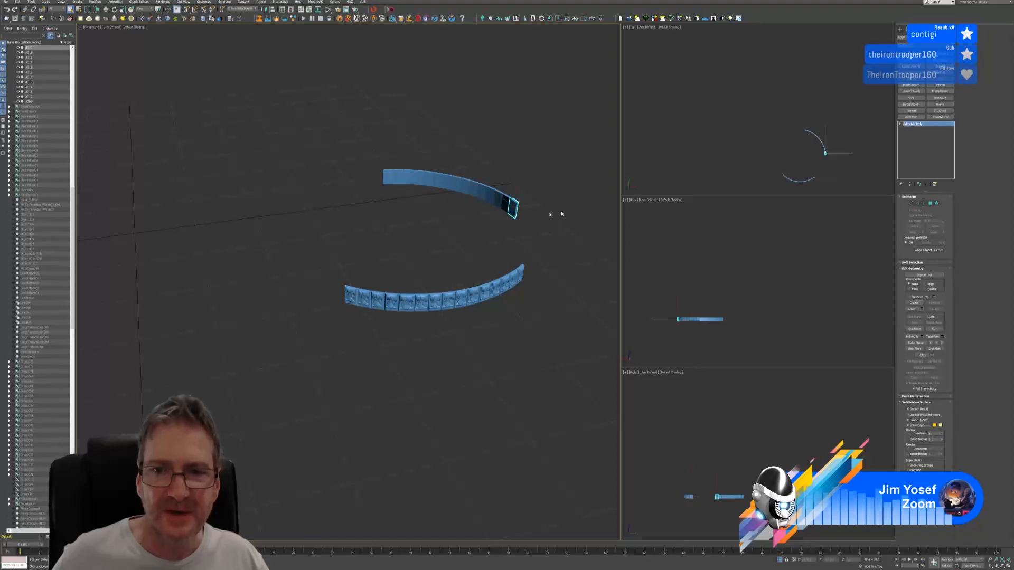
right_click(920, 126)
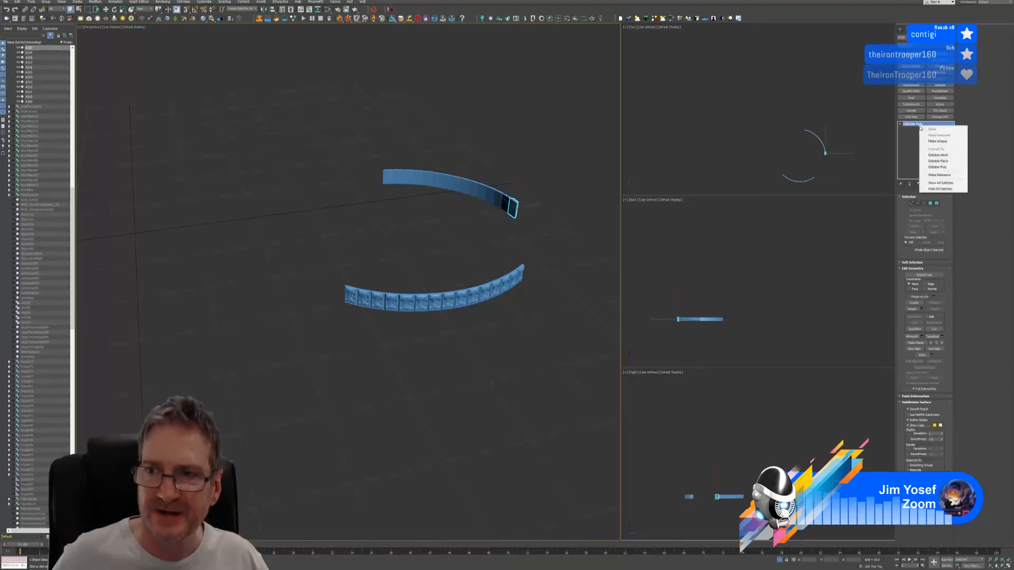
left_click(938, 166)
left_click(515, 206)
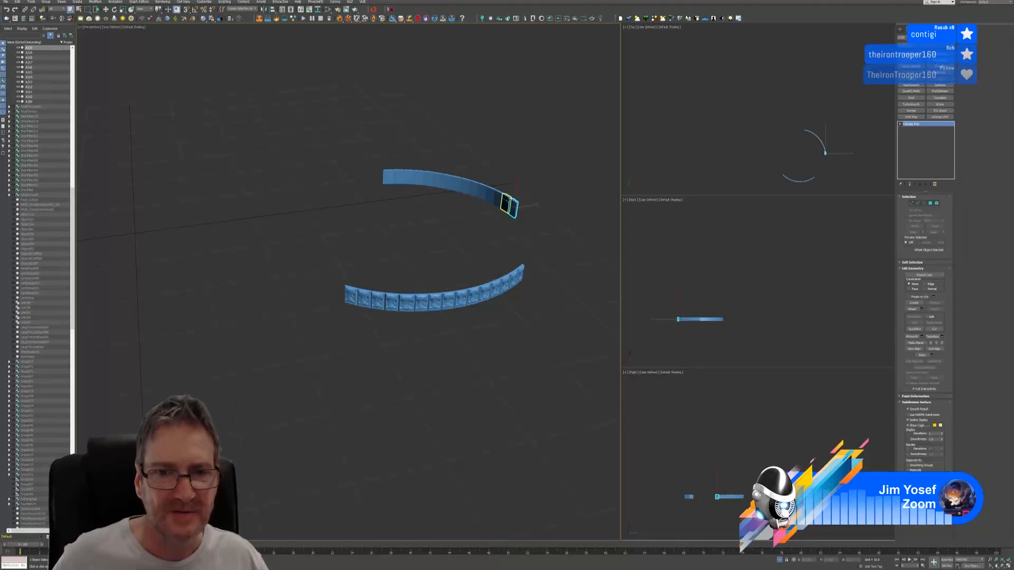
right_click(911, 127)
left_click(935, 167)
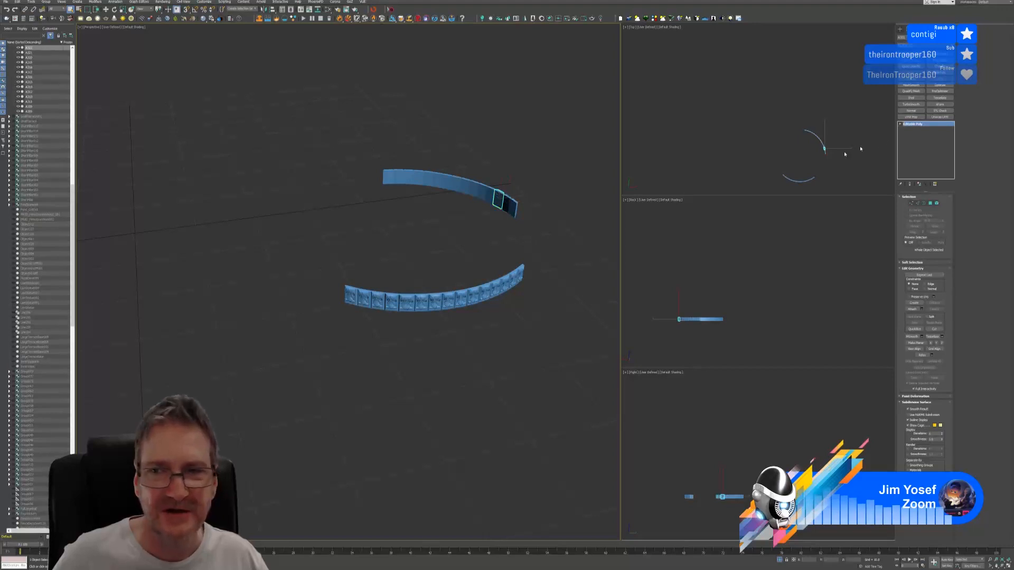
Convert the third and fourth panels from the right-hand end of the rear arc to editable polys individually
right_click(910, 127)
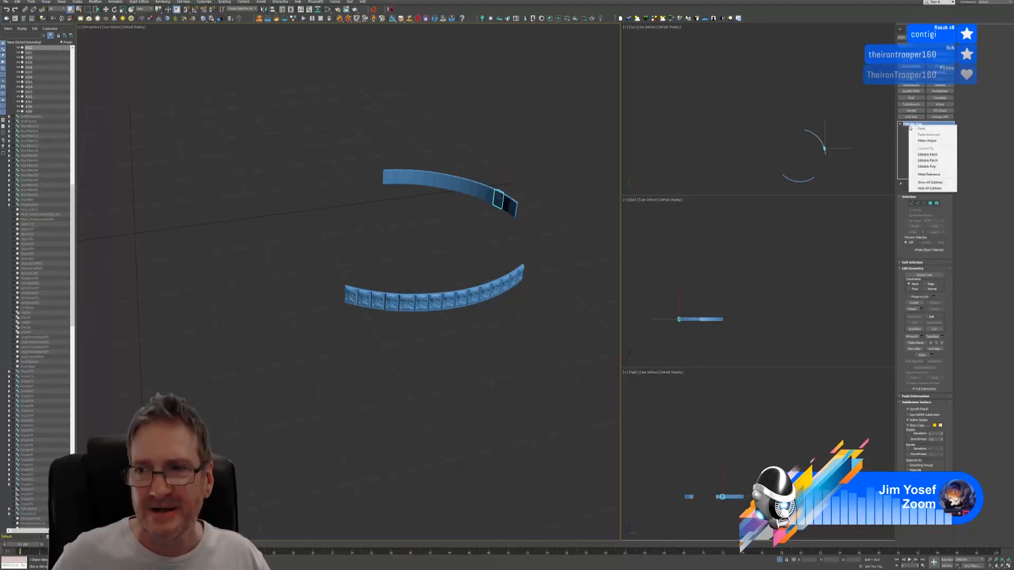
left_click(927, 167)
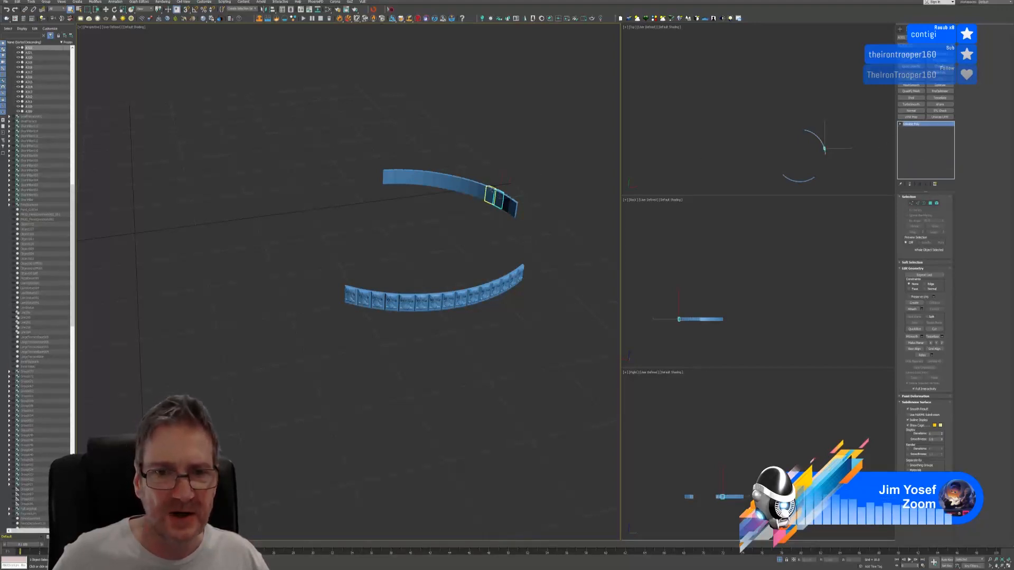
left_click(497, 193)
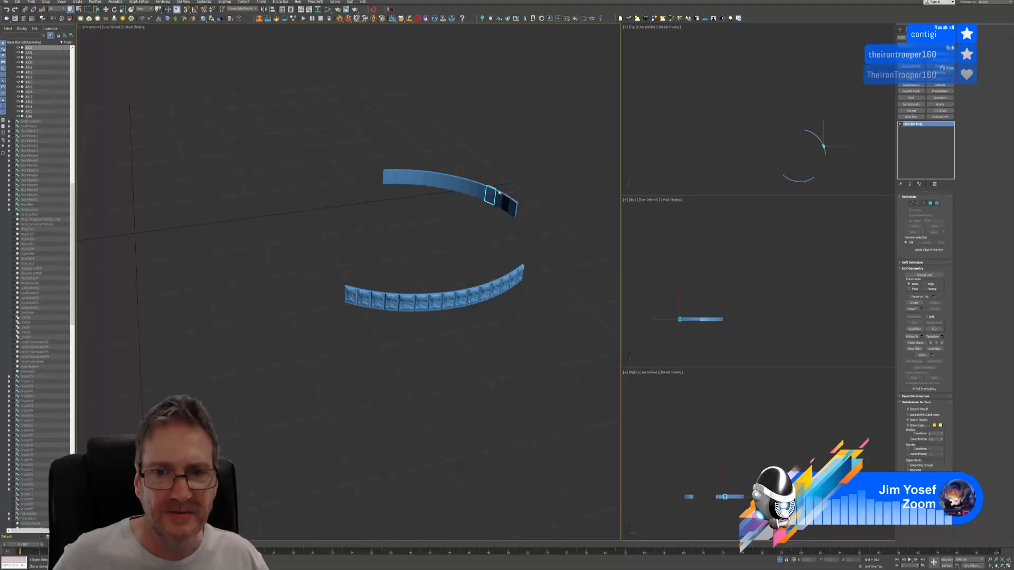
right_click(909, 127)
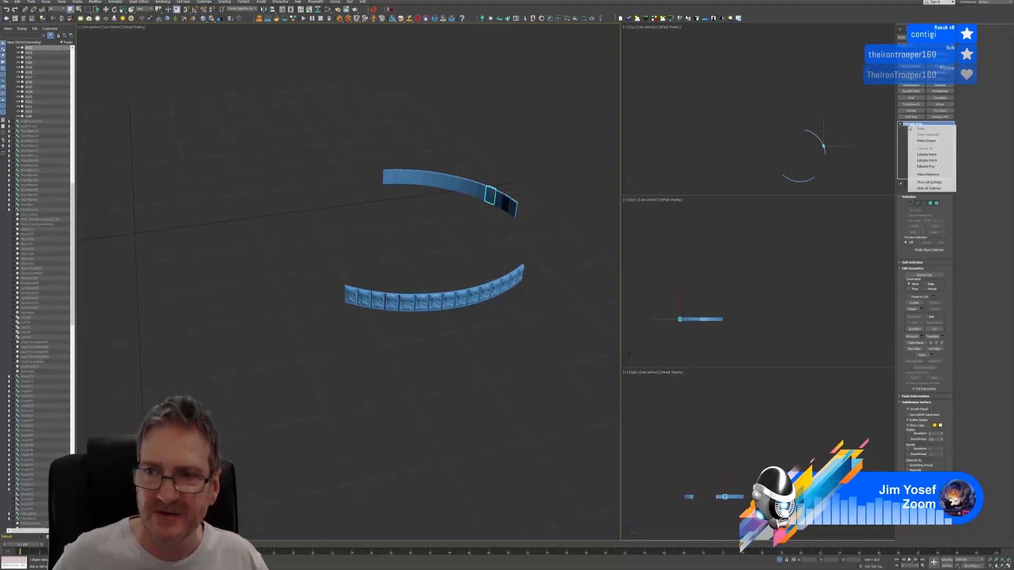
left_click(922, 167)
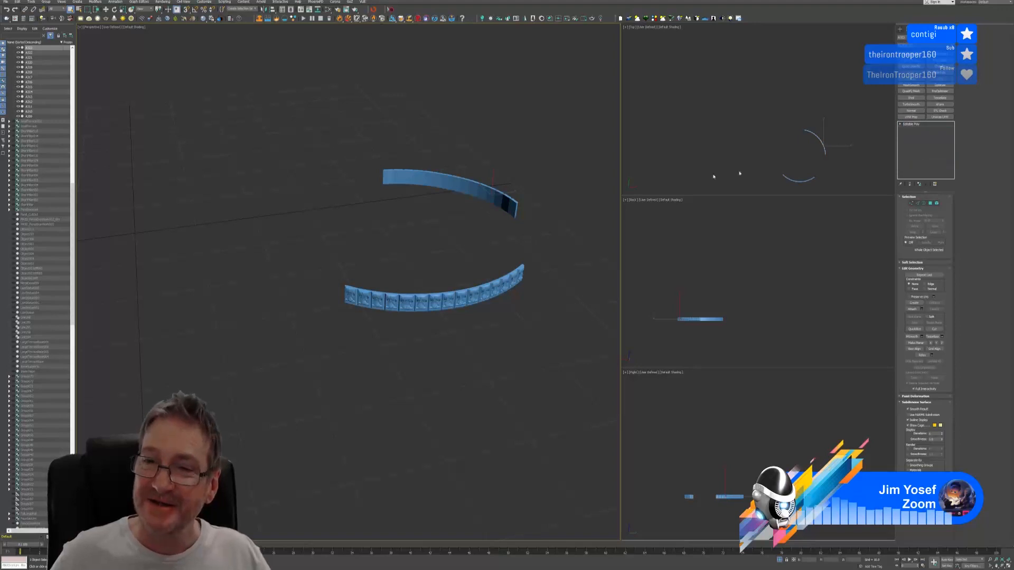
Convert the fifth and sixth panels of the rear arc to editable polys, each on its own
left_click(483, 191)
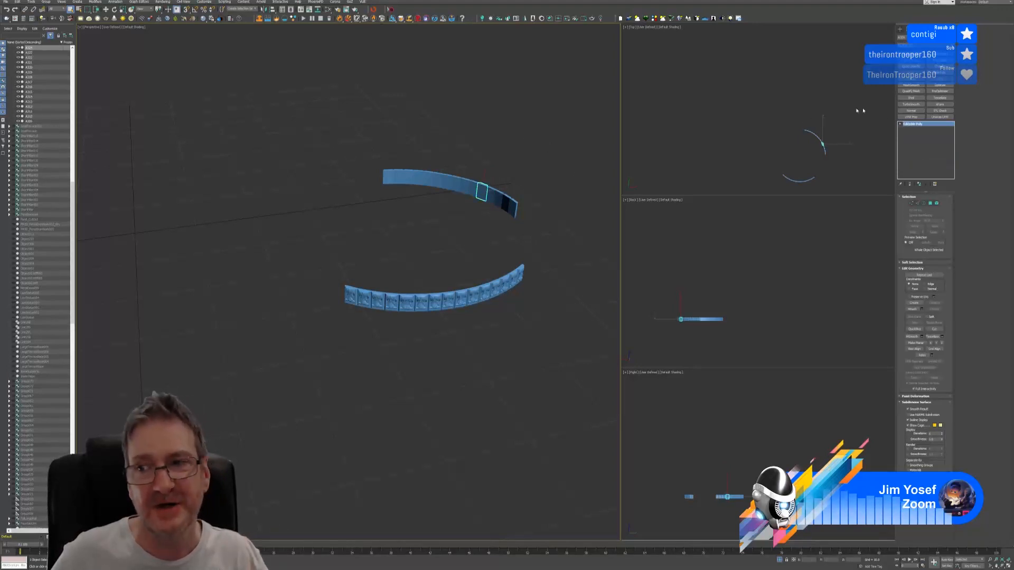
right_click(913, 124)
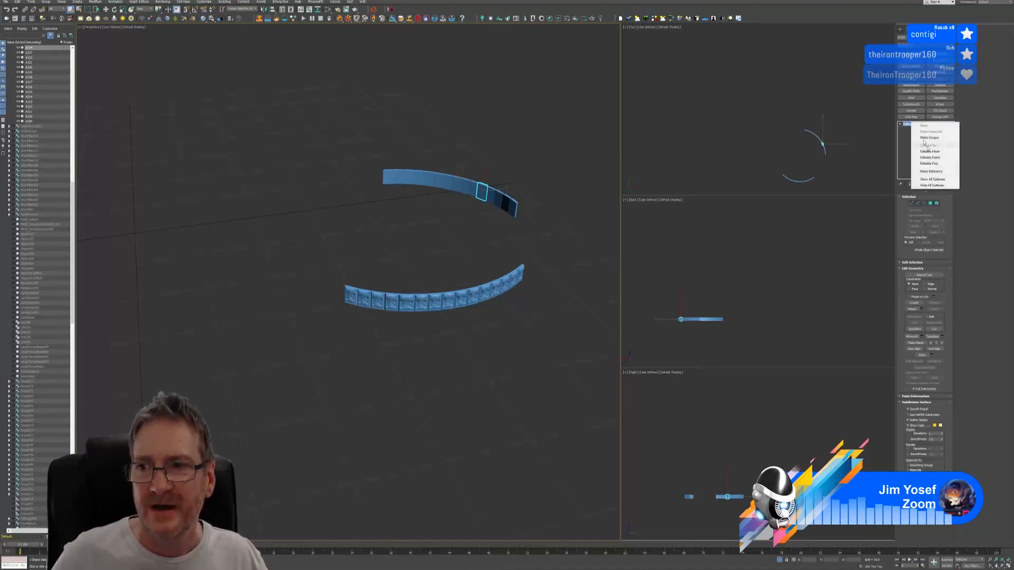
left_click(928, 164)
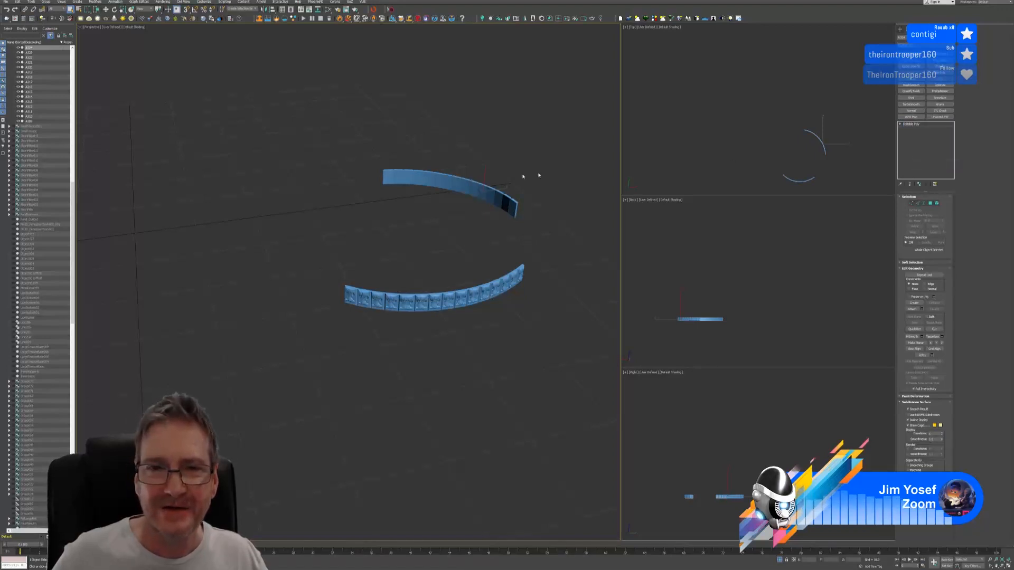
left_click(478, 190)
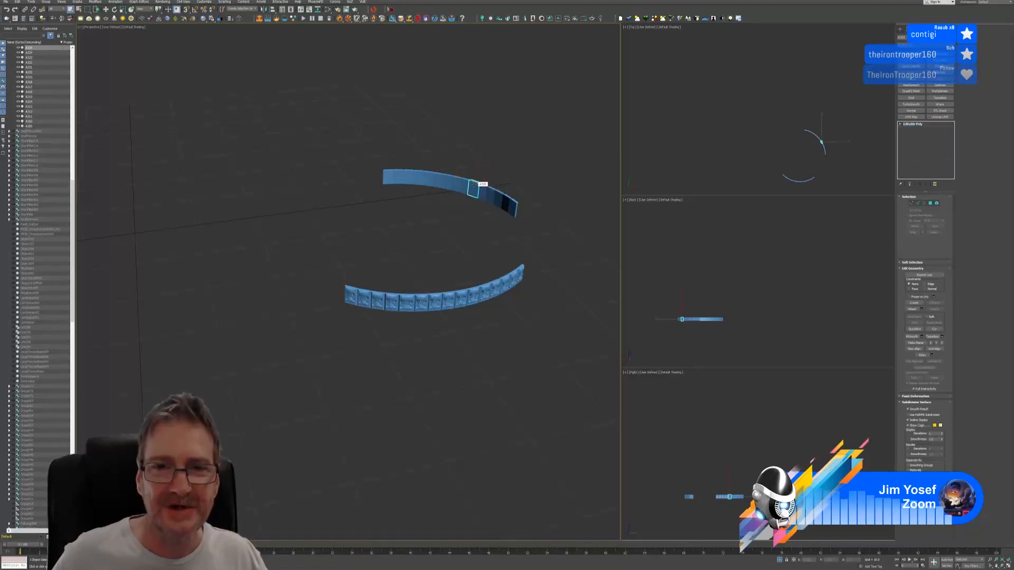
right_click(913, 128)
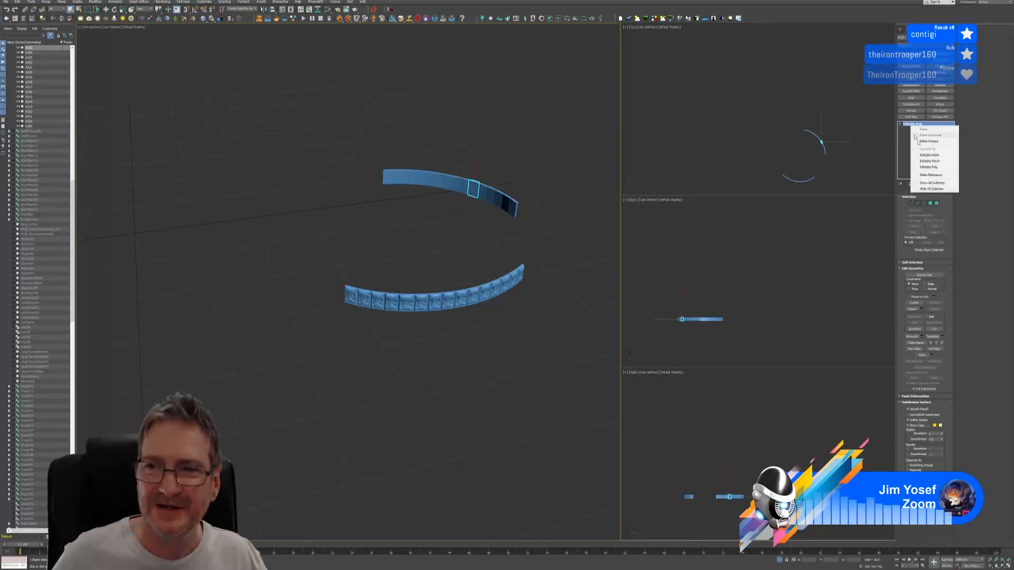
left_click(928, 165)
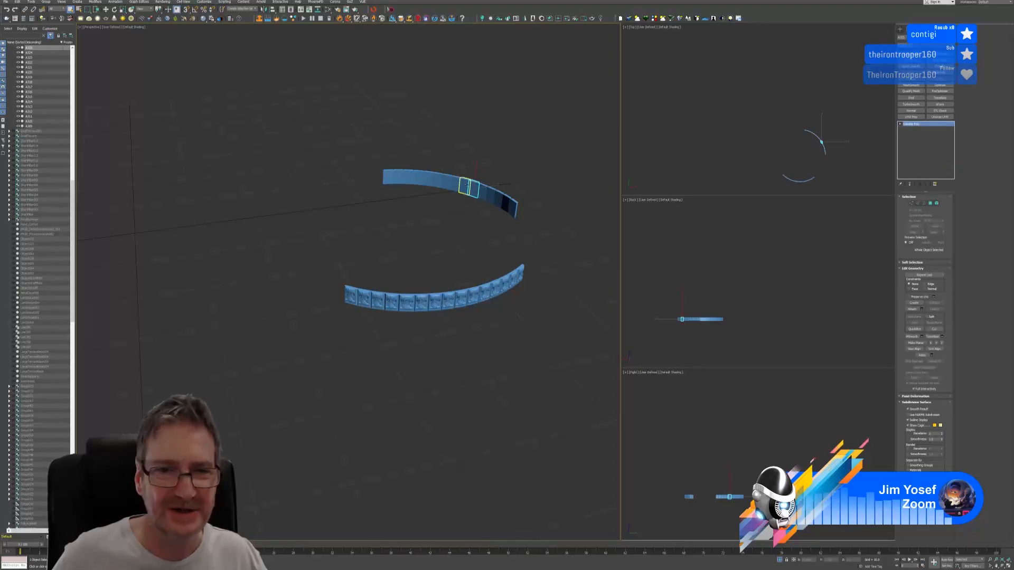
Convert the seventh and eighth panels of the rear arc to editable polys, one at a time
left_click(465, 186)
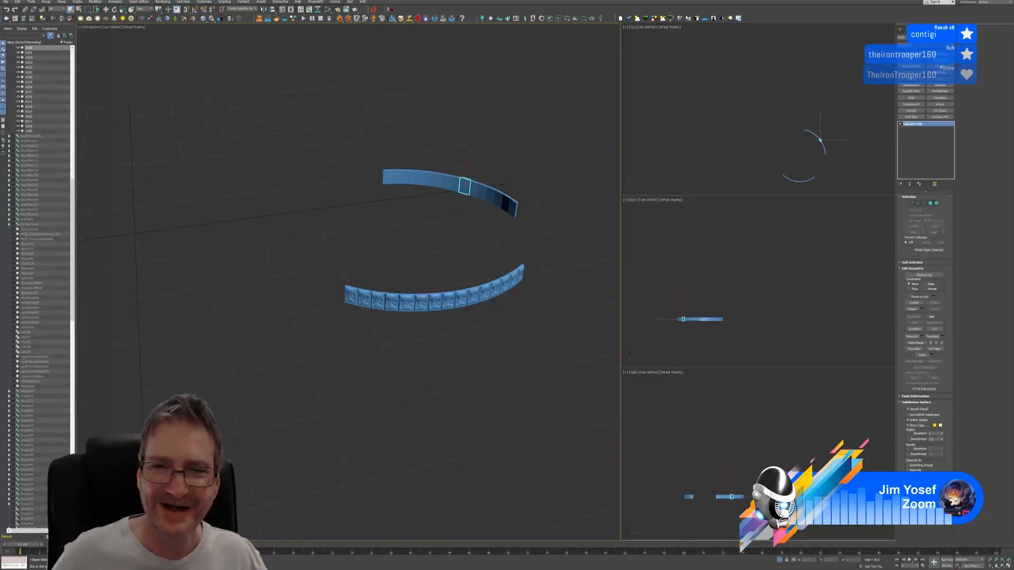
right_click(913, 126)
left_click(930, 165)
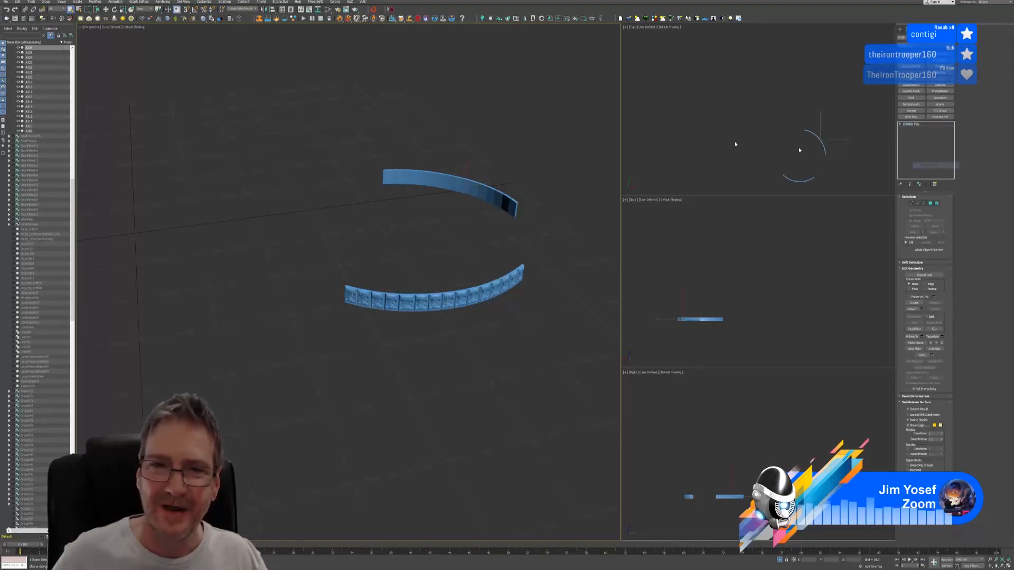
left_click(455, 185)
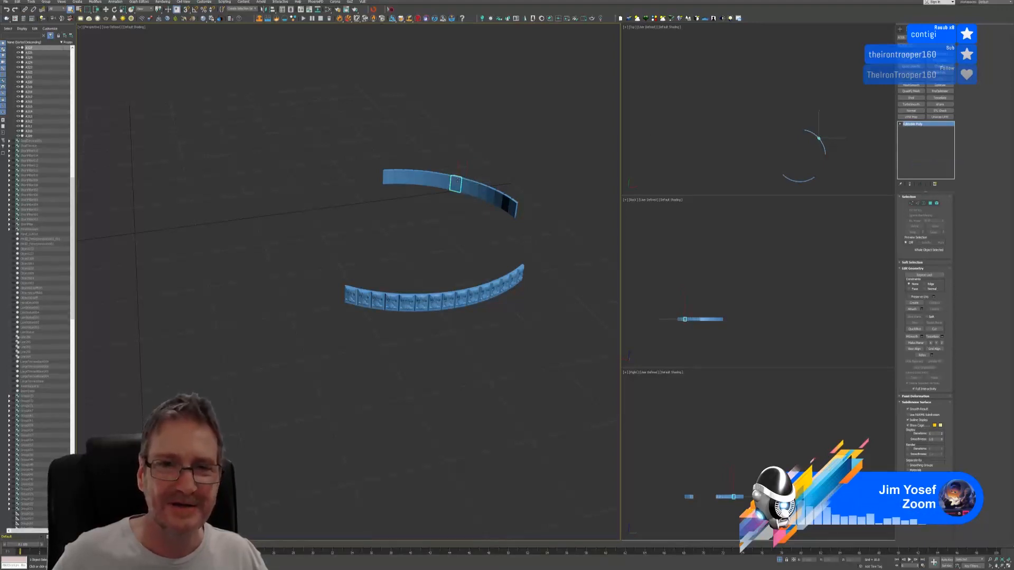
right_click(913, 124)
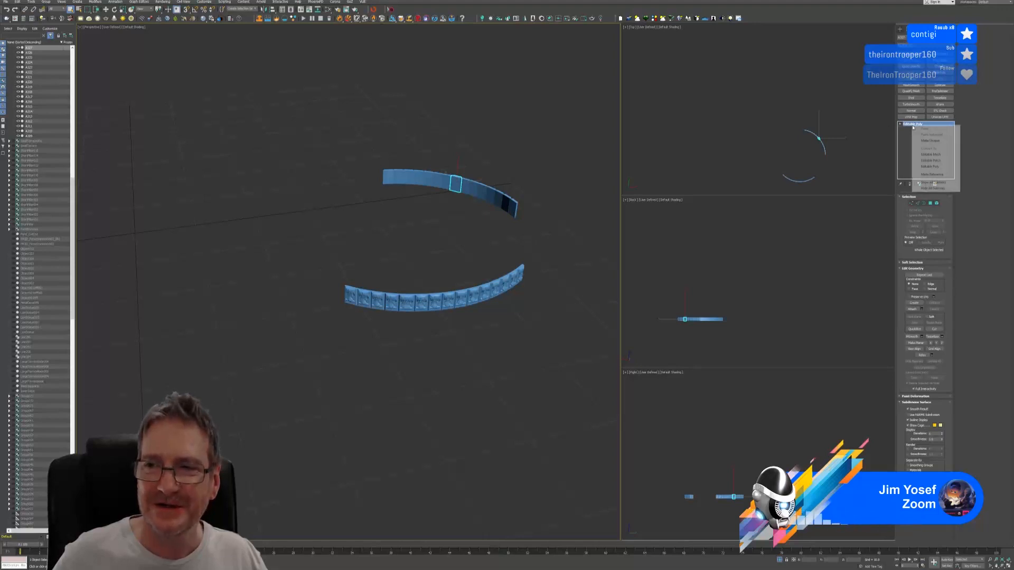
left_click(929, 166)
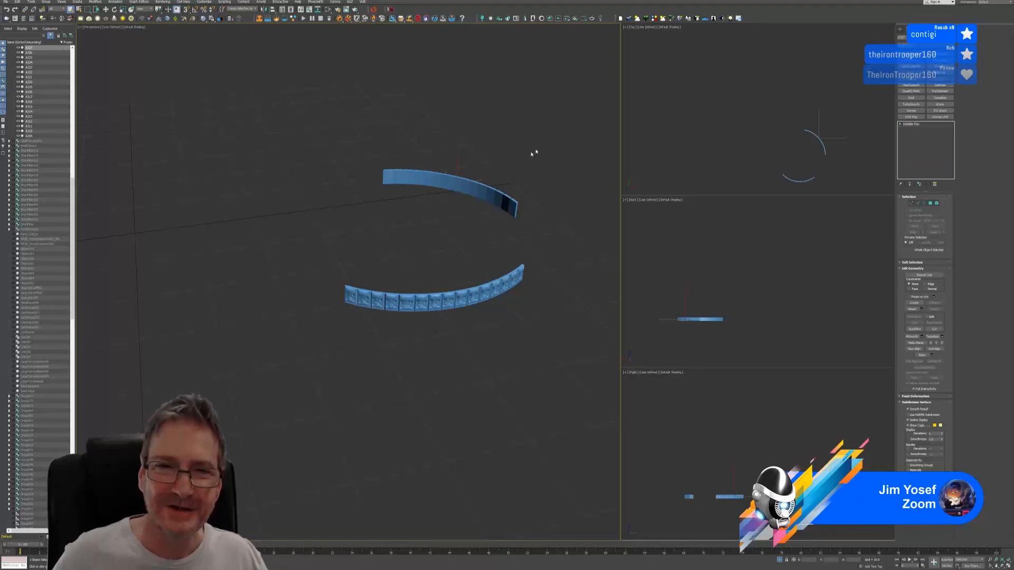
Convert the ninth and tenth panels of the rear arc to editable polys individually
left_click(446, 180)
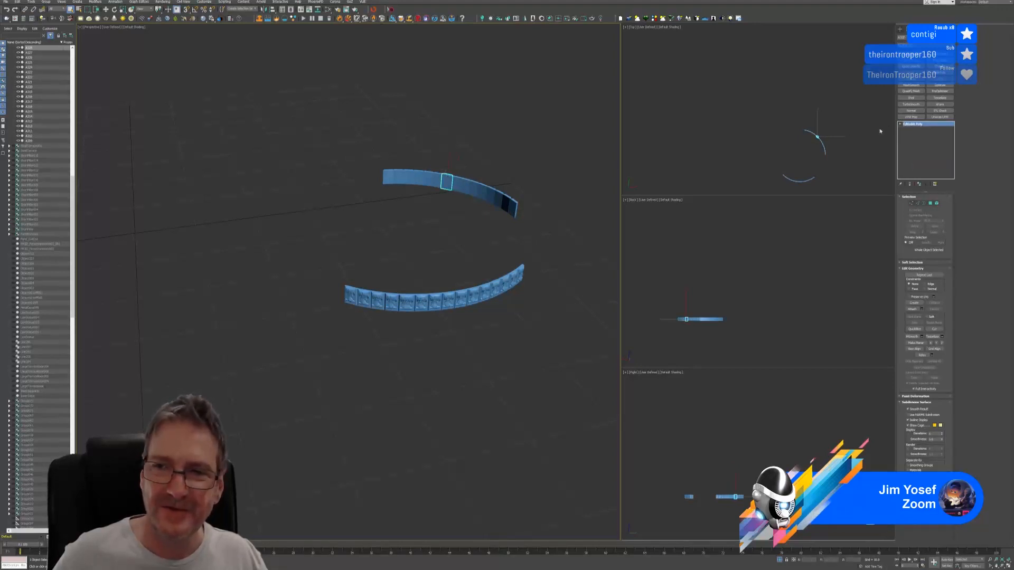
right_click(914, 125)
left_click(930, 166)
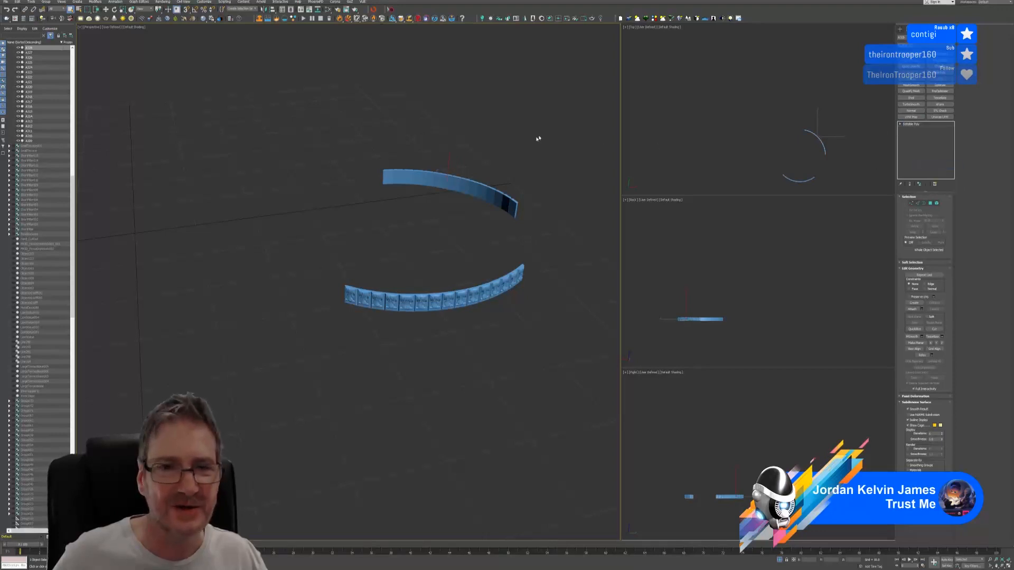
left_click(439, 180)
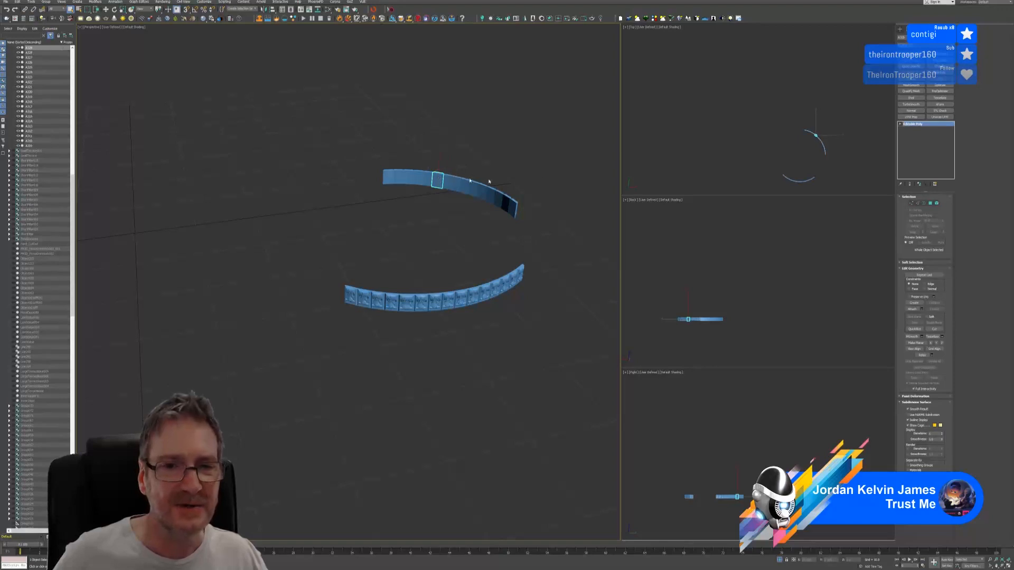
right_click(907, 131)
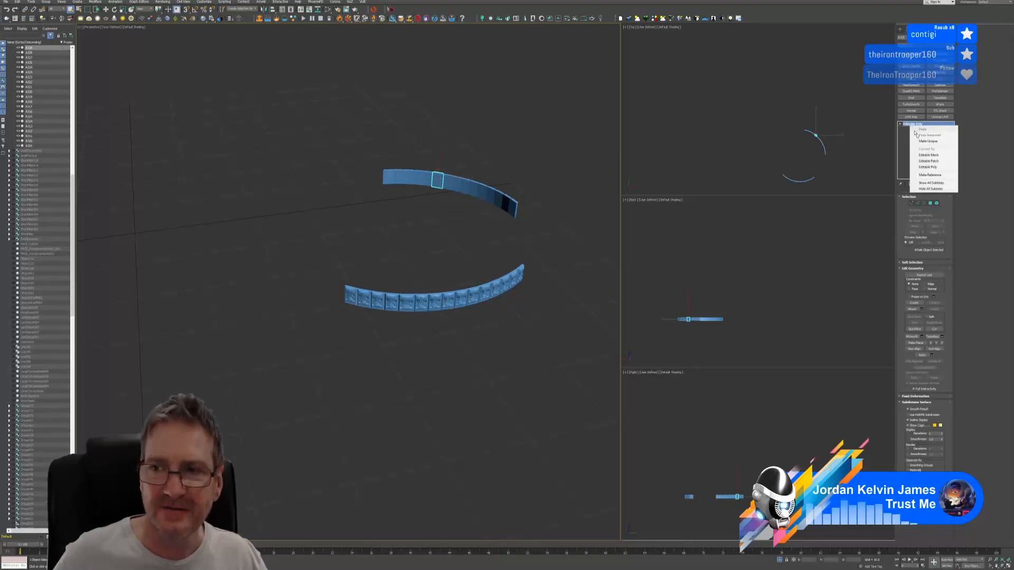
left_click(929, 166)
Convert the eleventh and twelfth panels of the rear arc to editable polys, each on its own
left_click(434, 177)
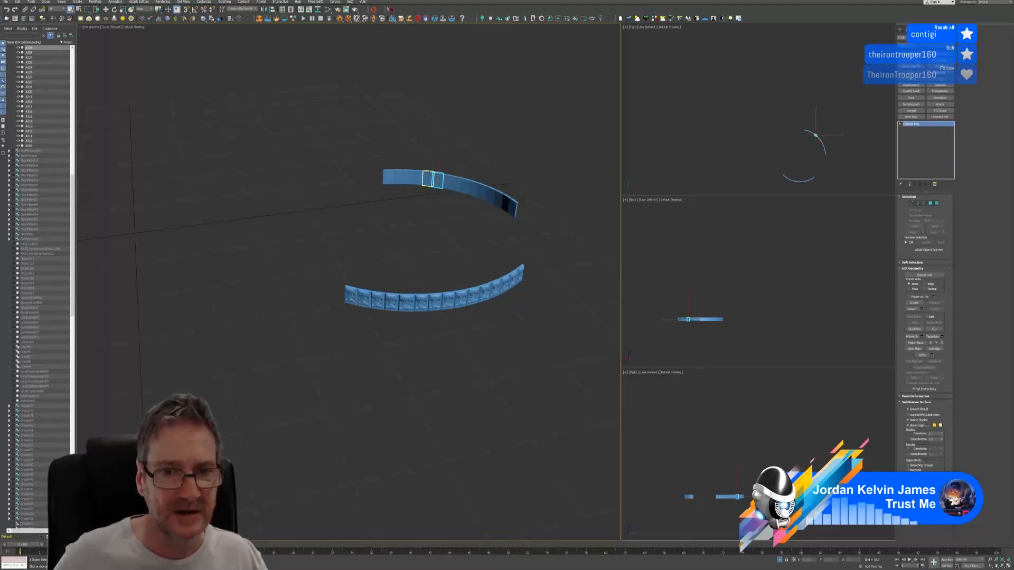
left_click(428, 178)
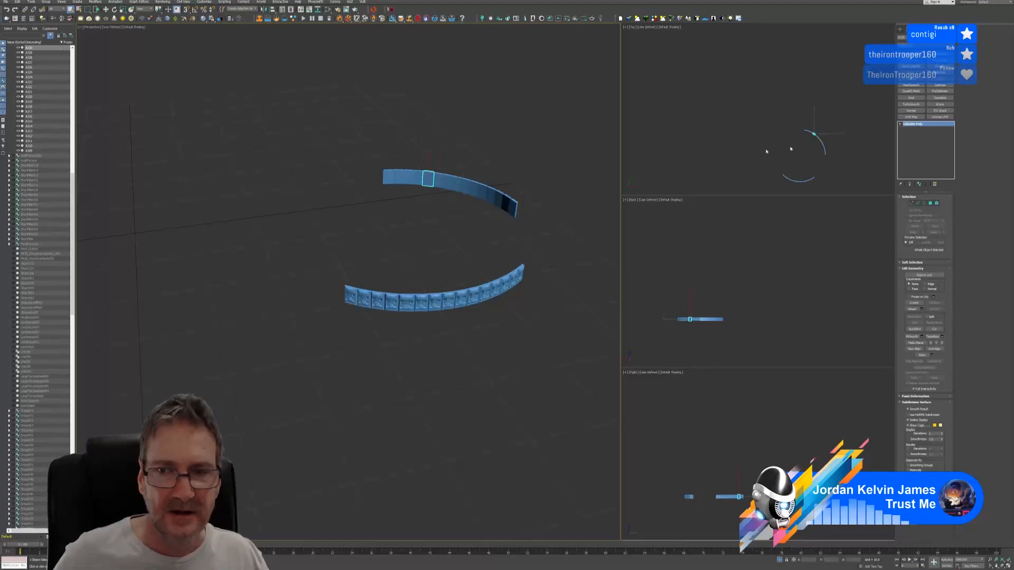
right_click(915, 124)
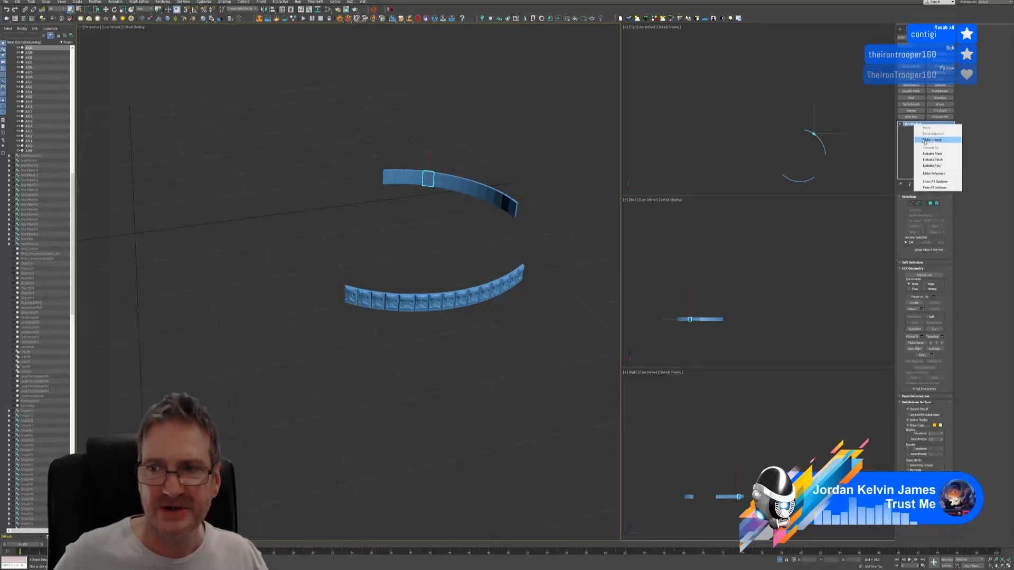
left_click(420, 176)
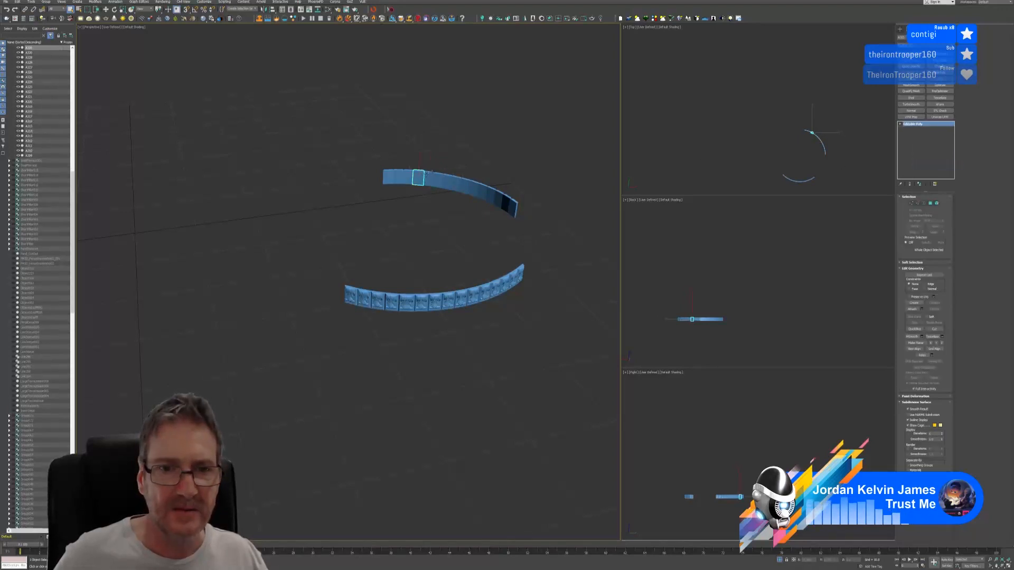
right_click(915, 125)
left_click(935, 165)
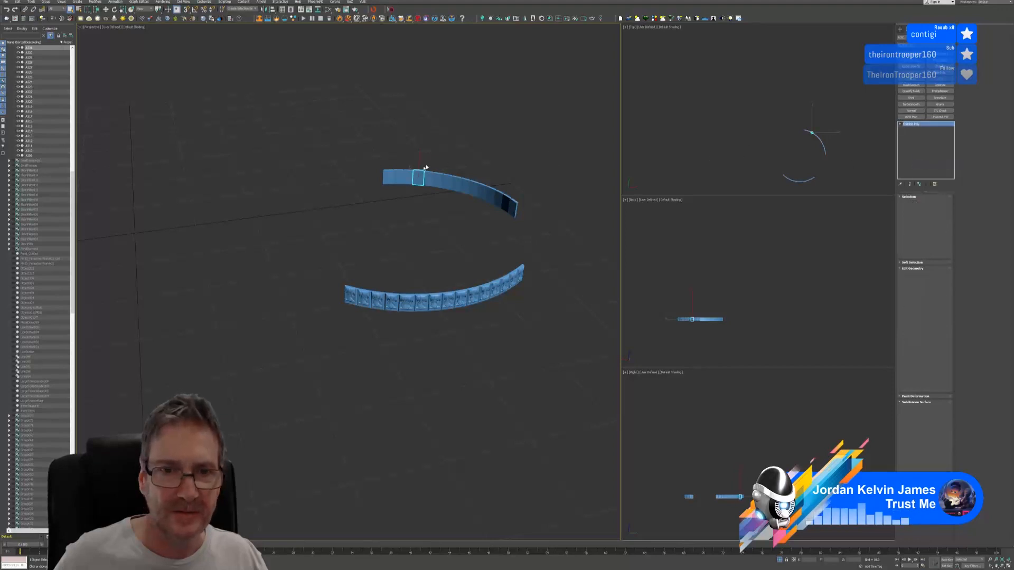
Convert the last three panels at the left-hand end of the rear arc to editable polys, one at a time
left_click(410, 173)
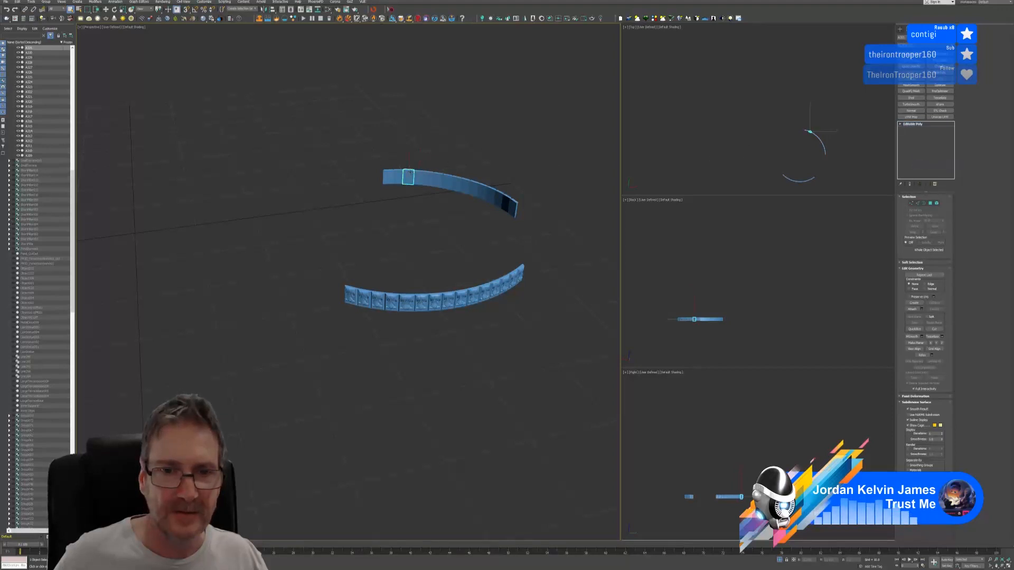
right_click(909, 127)
left_click(932, 166)
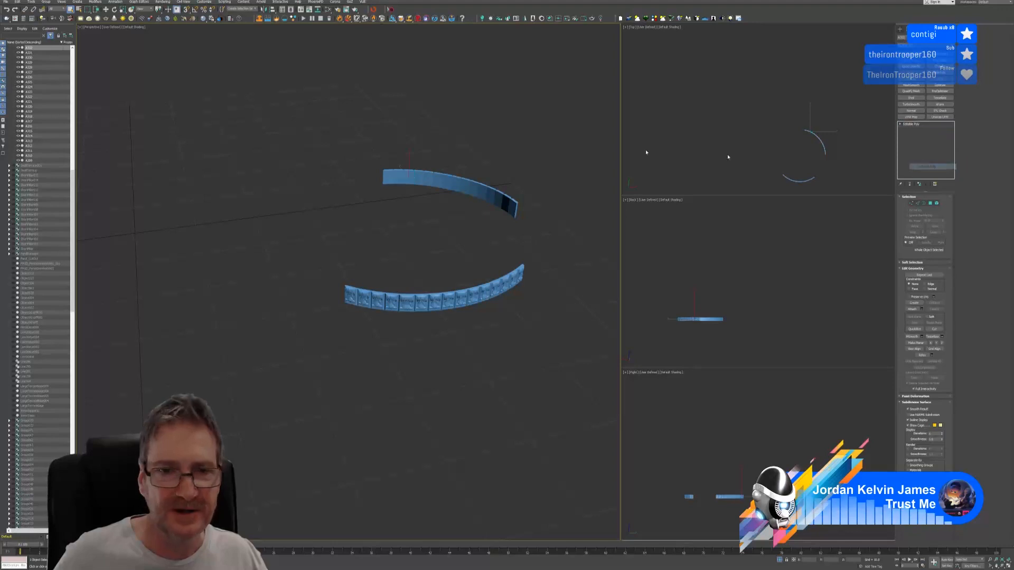
right_click(915, 125)
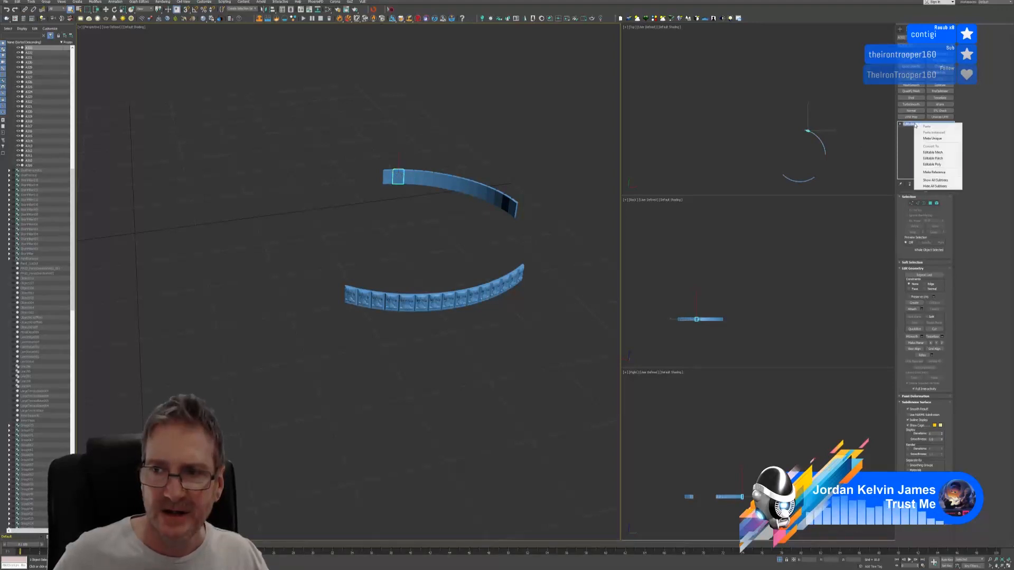
left_click(932, 166)
left_click(392, 174)
left_click(391, 172)
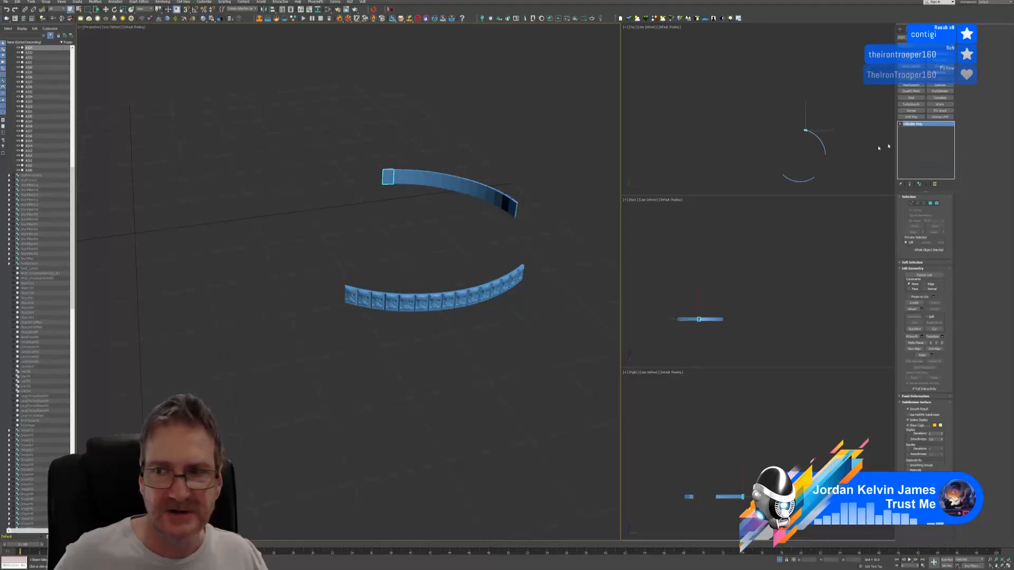
right_click(915, 127)
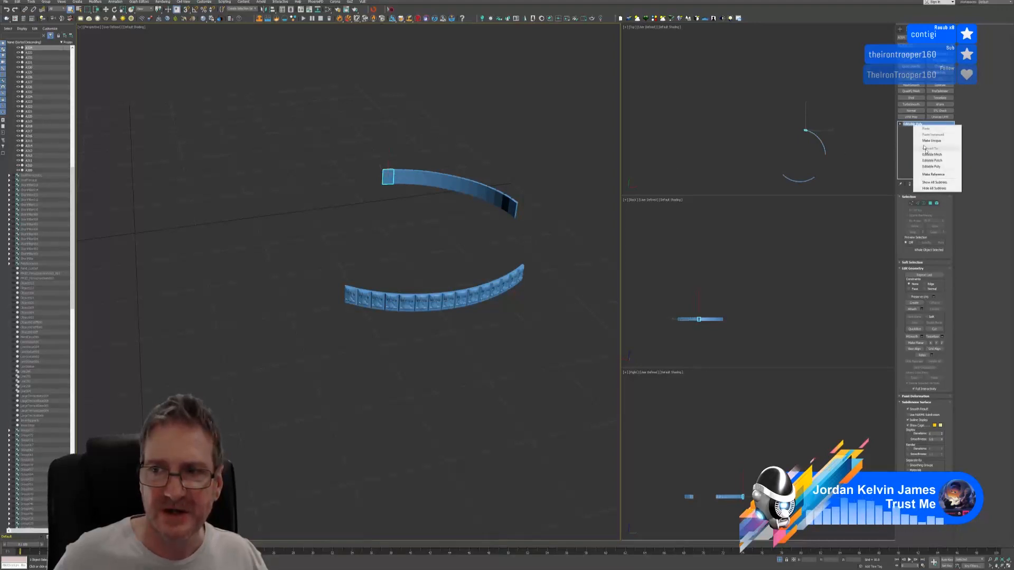
left_click(933, 165)
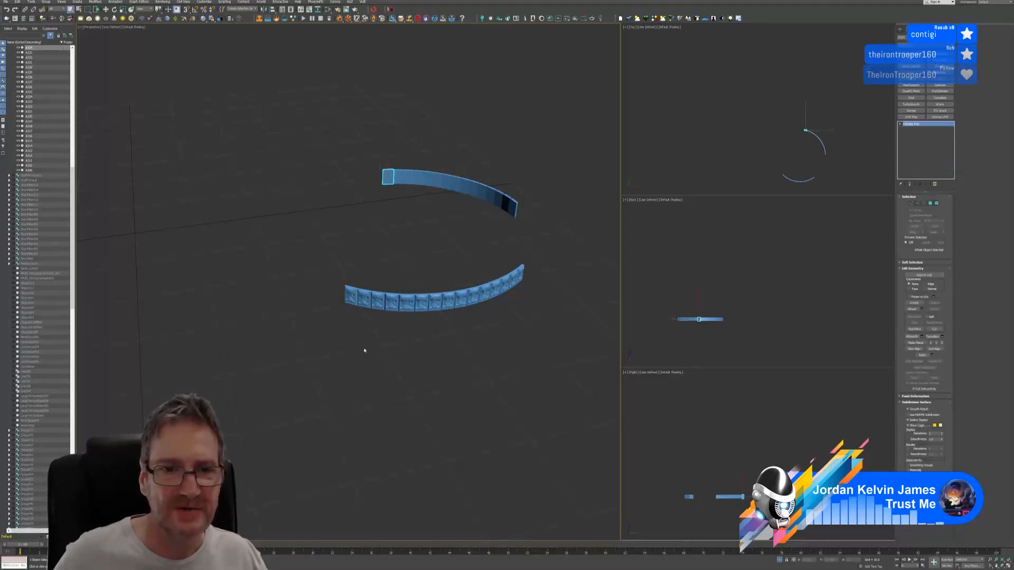
Attach all remaining front and rear relief panels to the left-end panel of the front arc using the Attach List
left_click(351, 295)
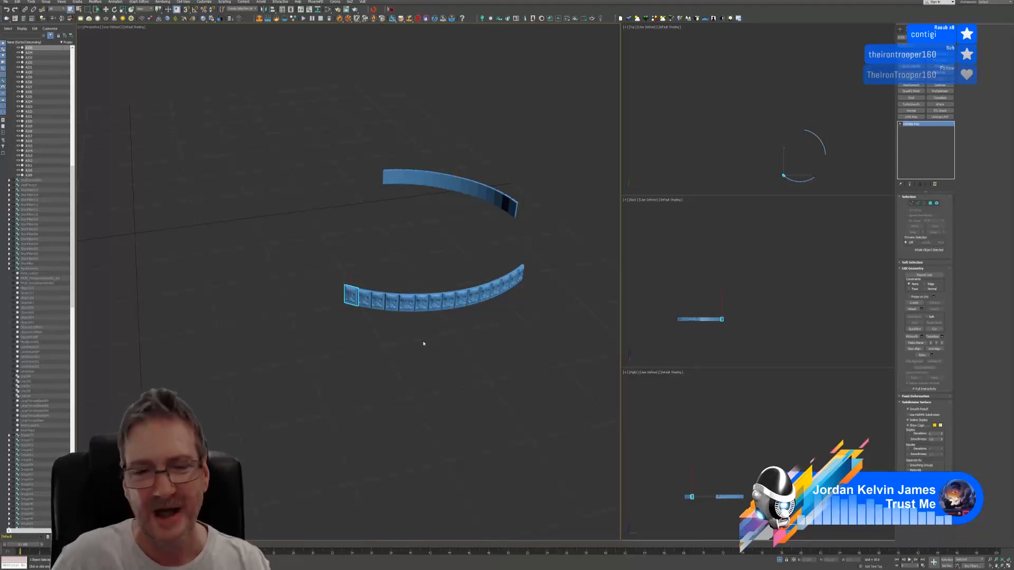
left_click(922, 309)
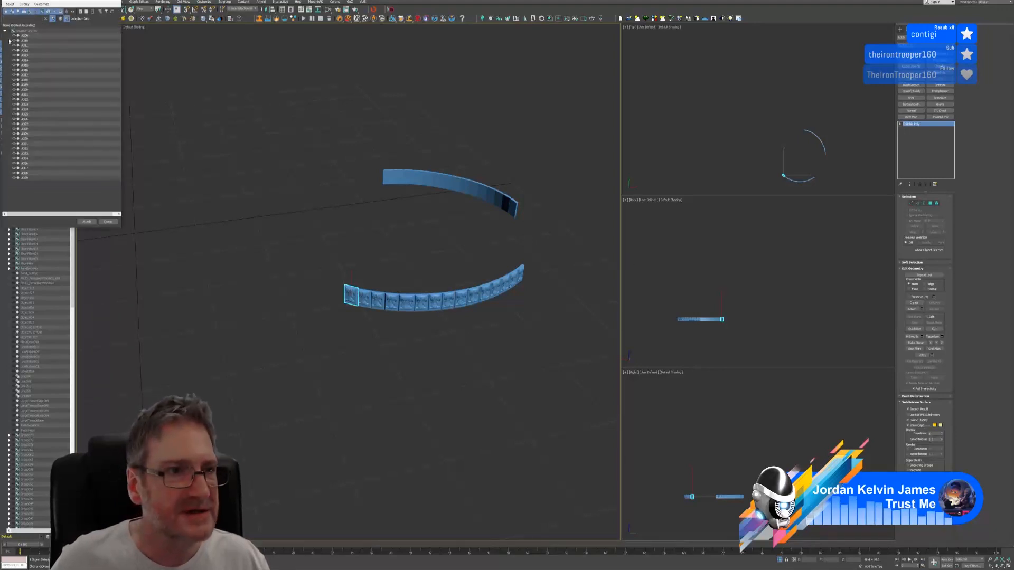
left_click(32, 37)
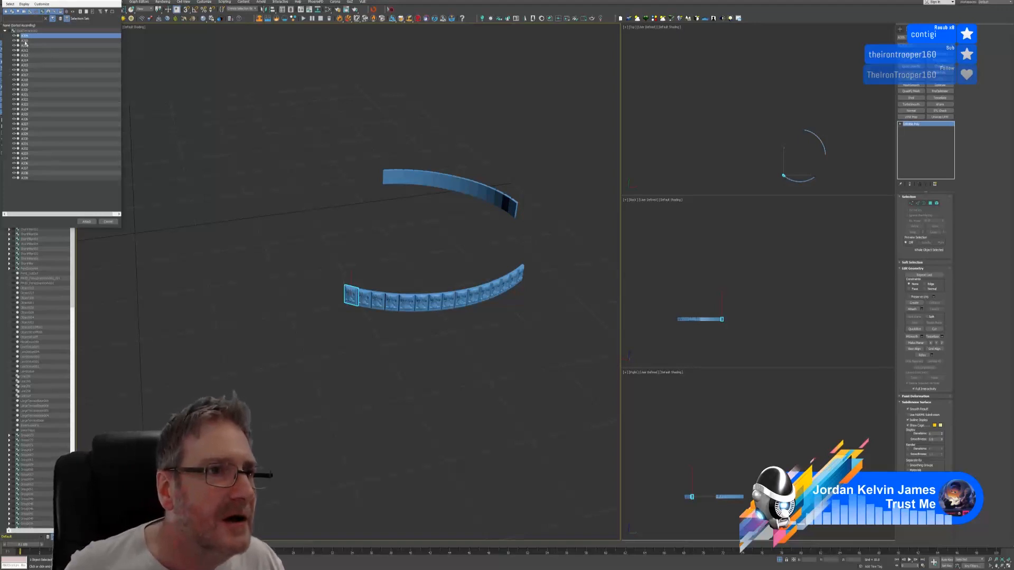
left_click(32, 179)
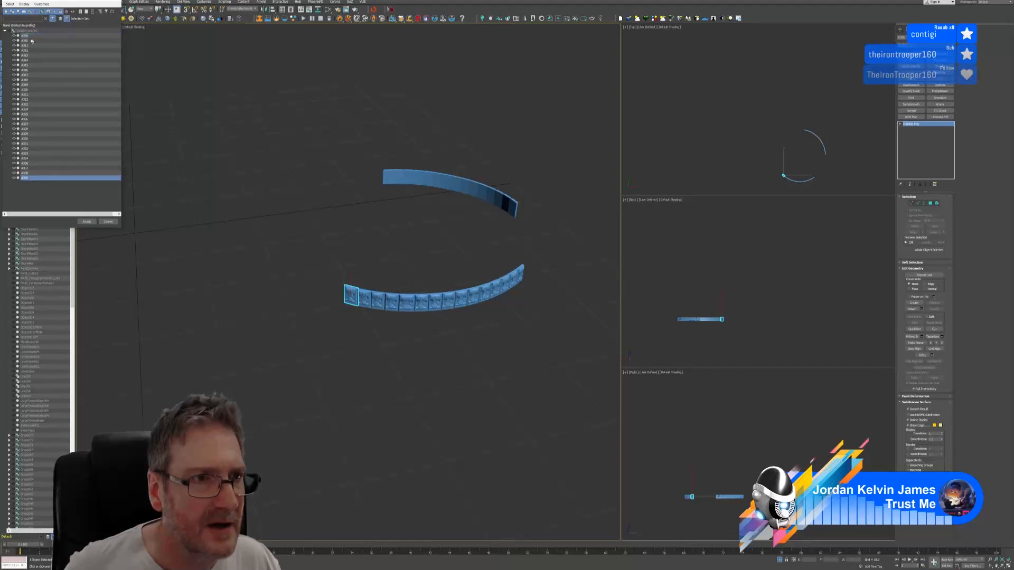
left_click(32, 35)
left_click(39, 179, "shift")
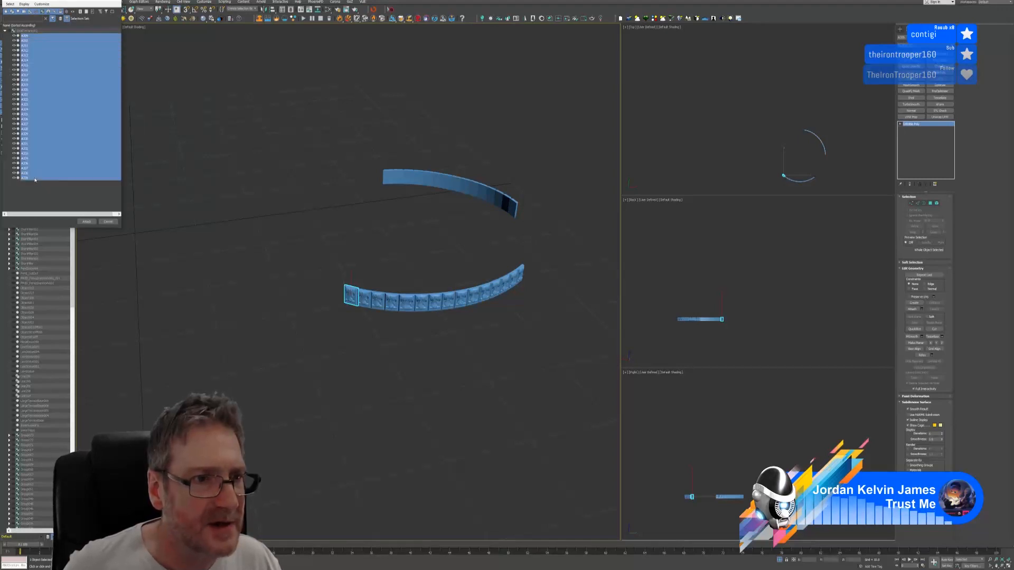
left_click(86, 222)
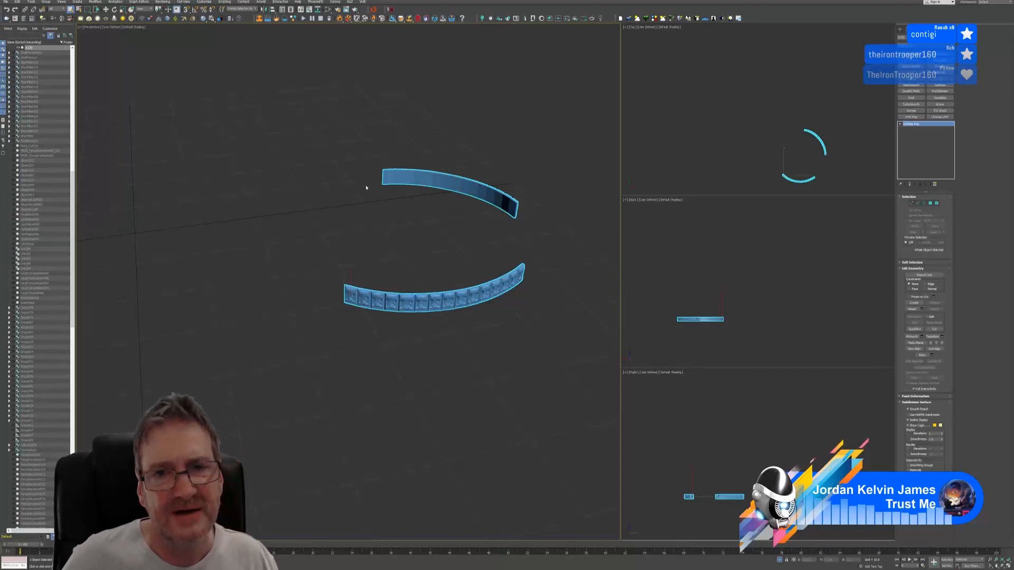
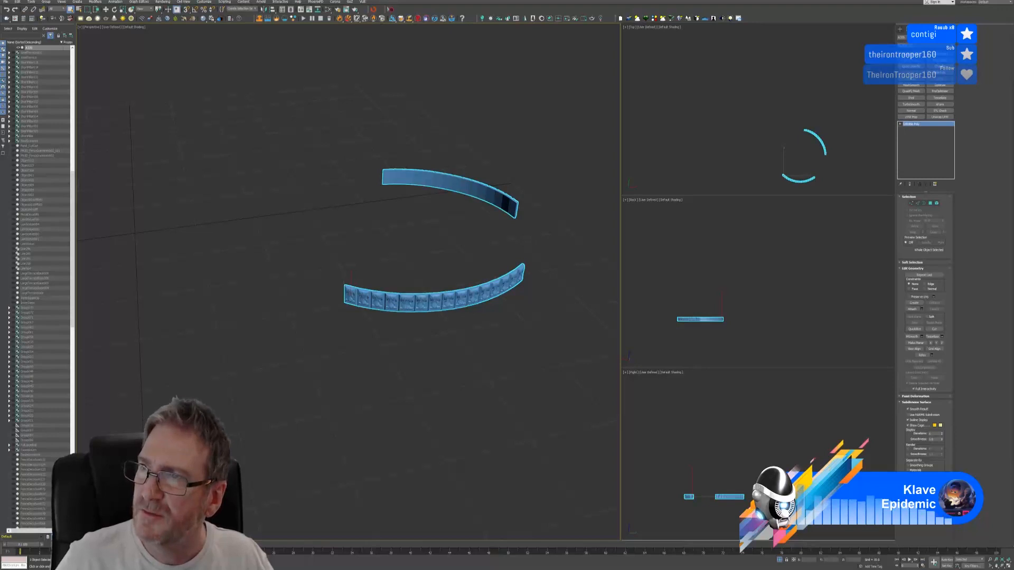
Switch to the web browser and open the Smart Spline Generator page on the Unreal Engine Marketplace
left_click_drag(397, 1, 397, 93)
double_click(397, 94)
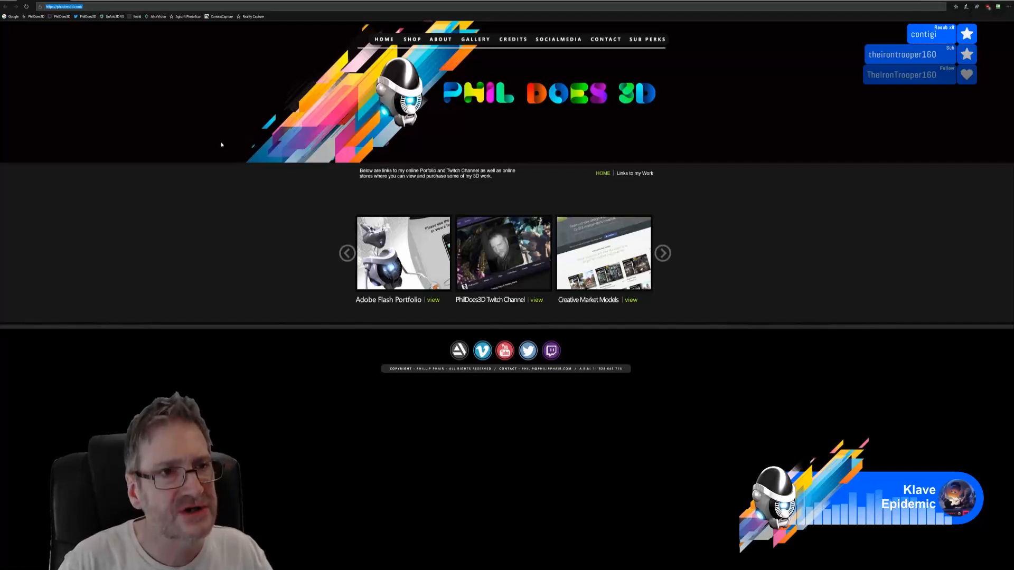
type("https://www.unrealengine.com/marketplace/en-US/smart-spline-generator")
key("Return")
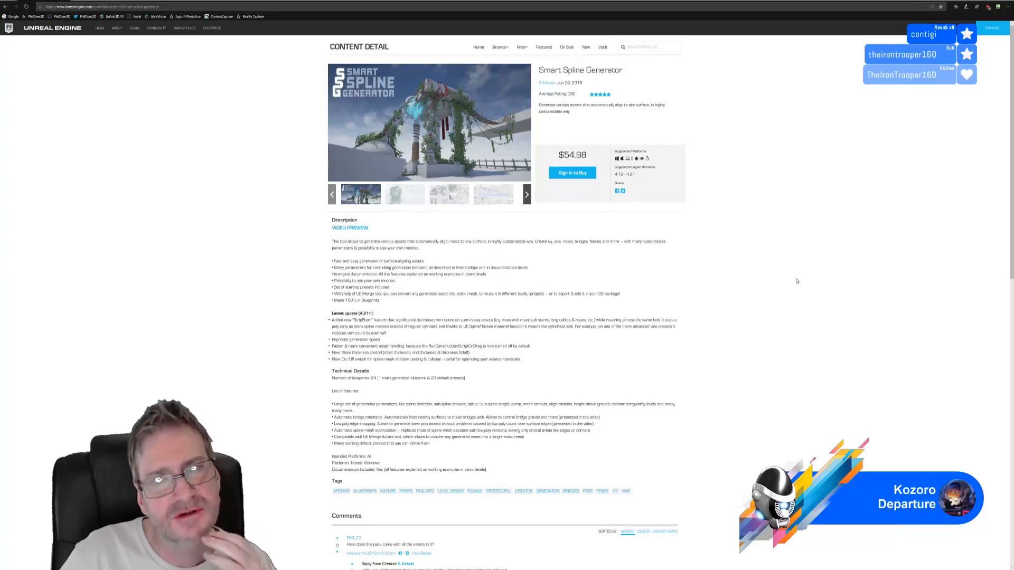
Examine the Smart Spline Generator's enlarged preview images, price and Blueprint description, and return to 3ds Max
left_click(428, 120)
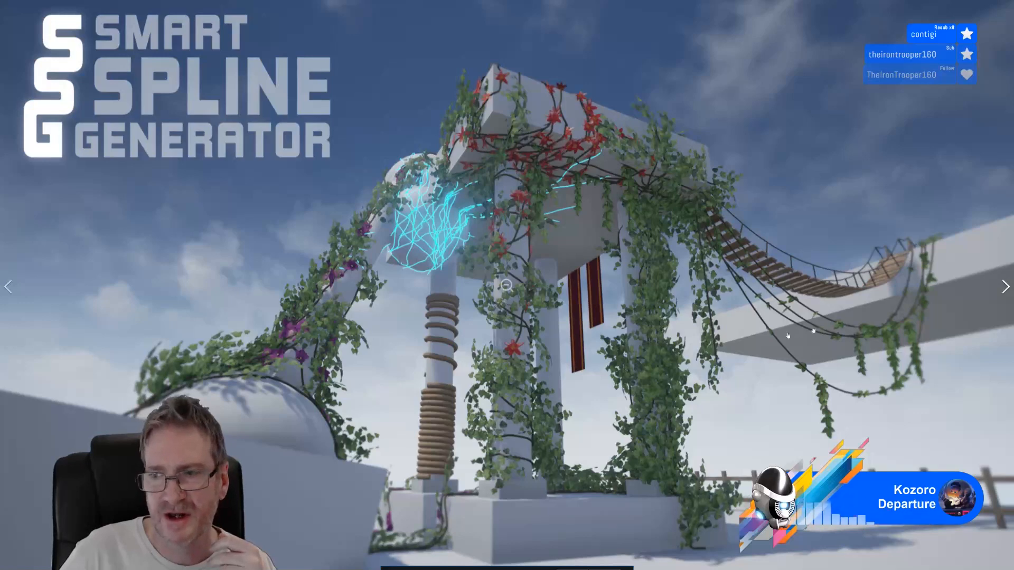
left_click(654, 302)
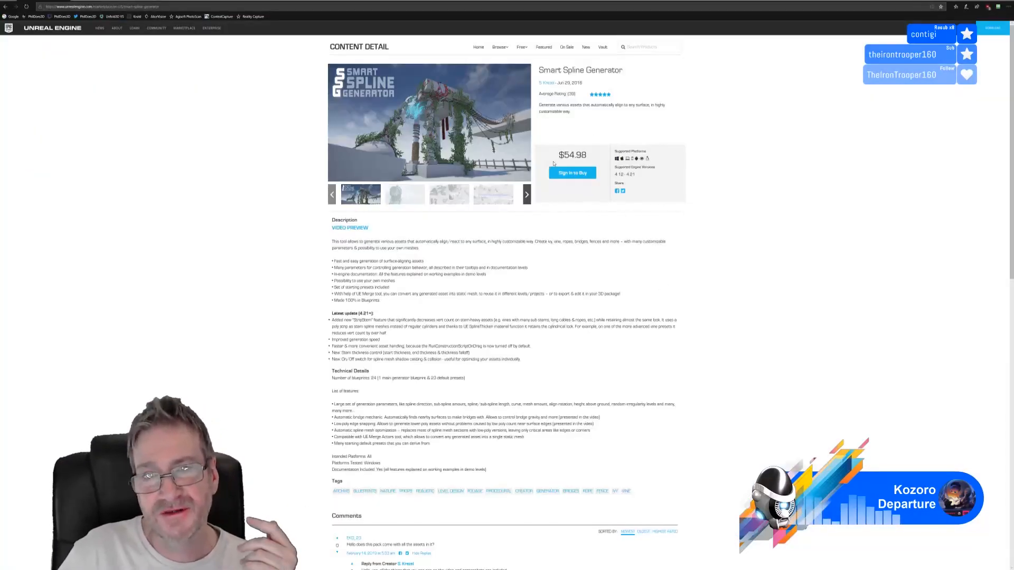
left_click_drag(589, 159, 557, 163)
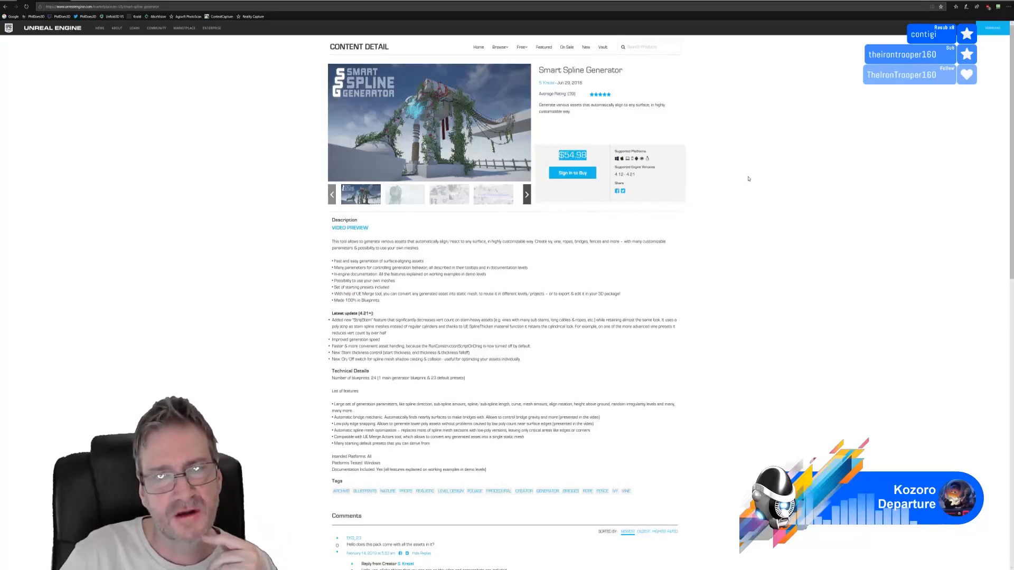
left_click(449, 199)
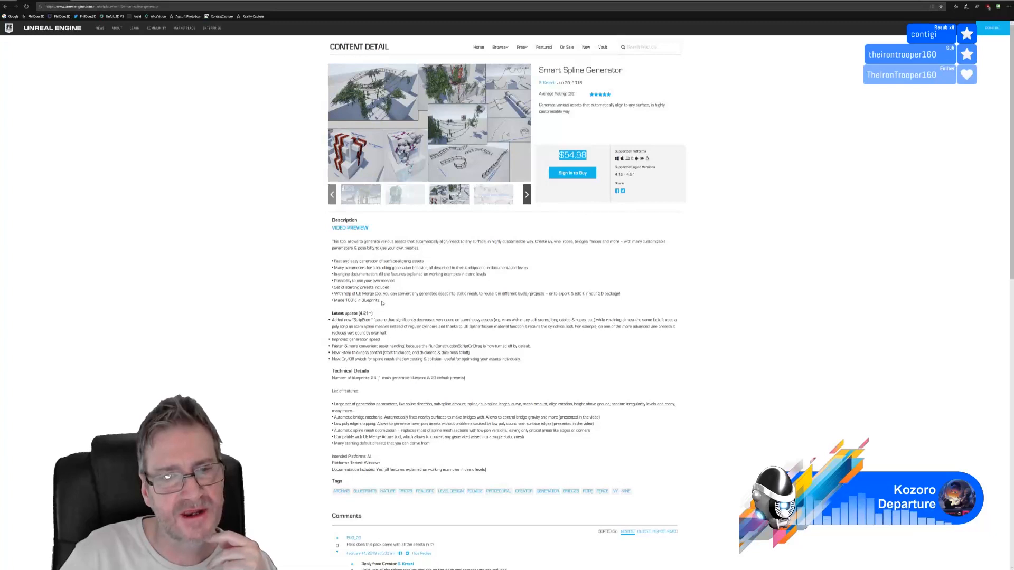
left_click_drag(382, 302, 331, 301)
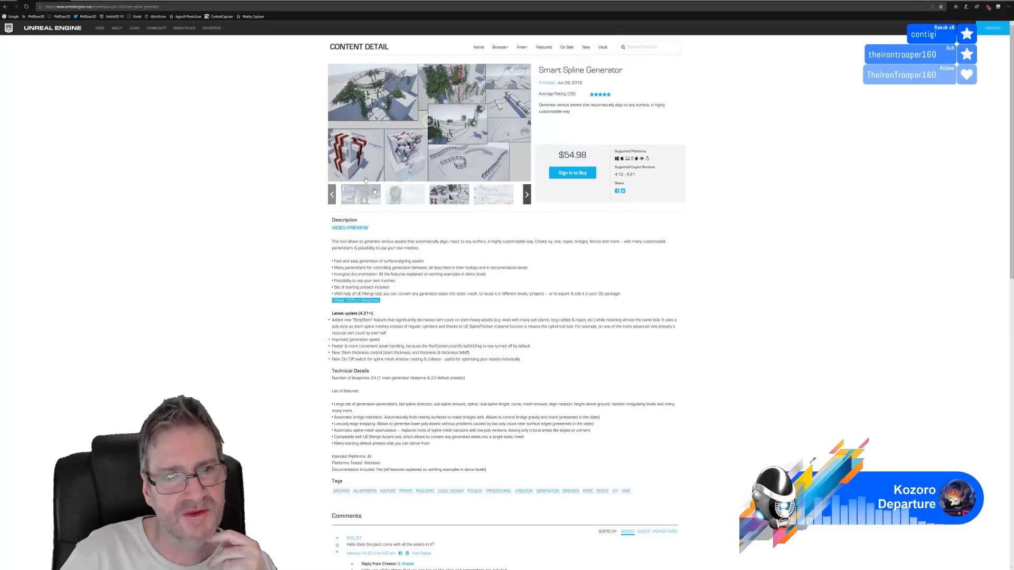
left_click(354, 92)
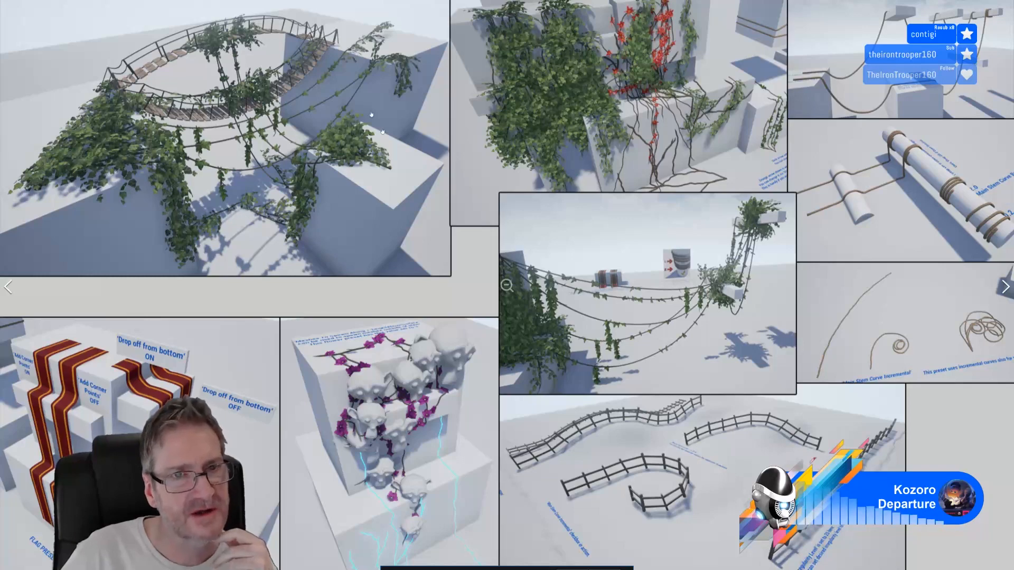
left_click(506, 286)
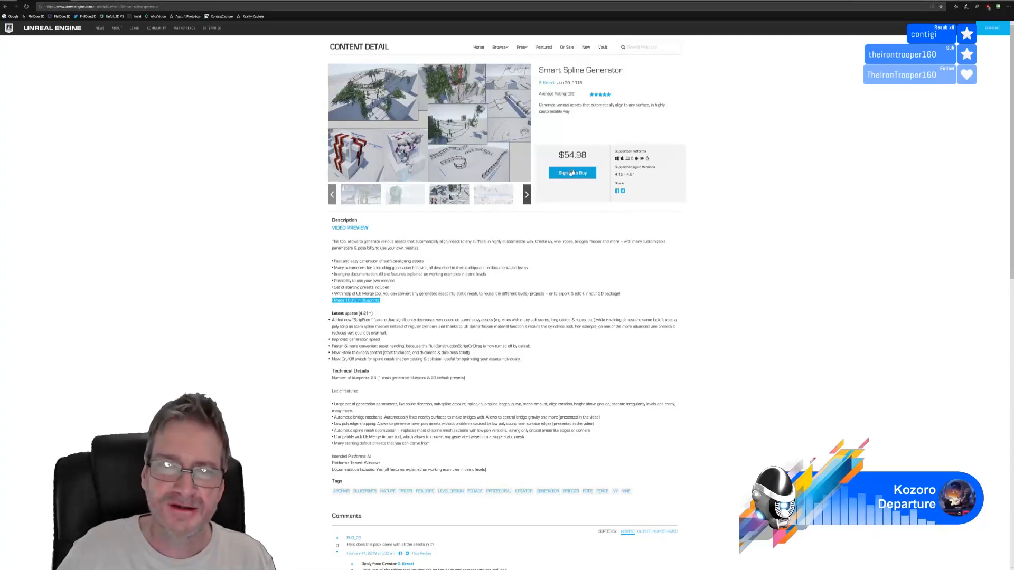
left_click_drag(587, 158, 558, 155)
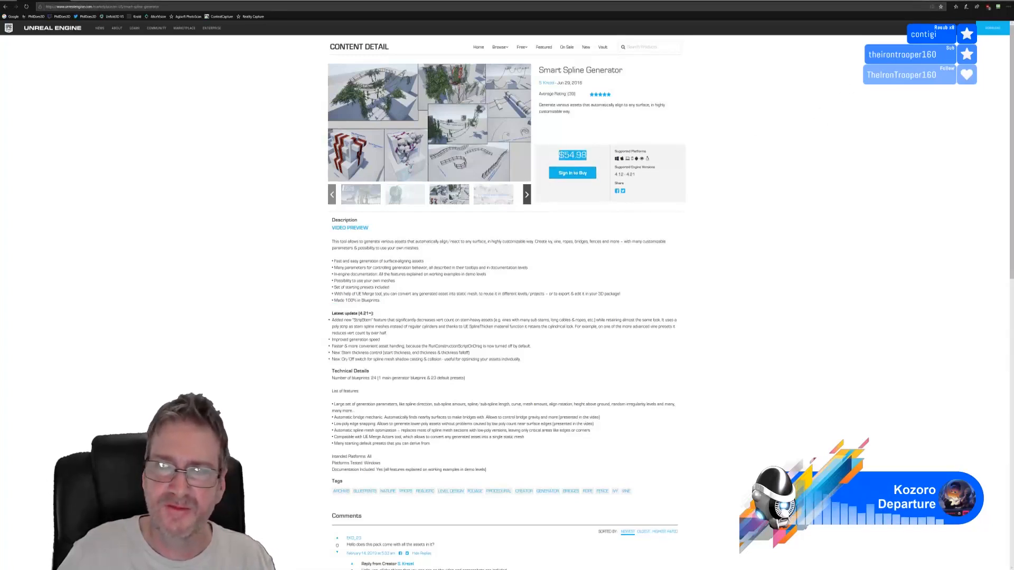
left_click(1008, 1)
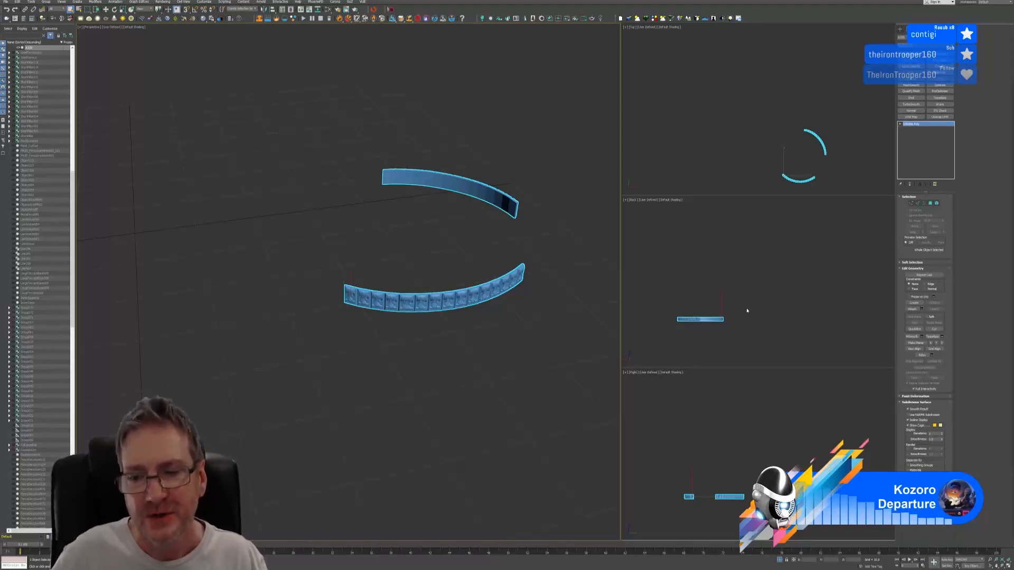
End the isolation of the merged panels and close the entrance section's group
left_click(780, 561)
middle_click_drag(431, 292, 419, 322)
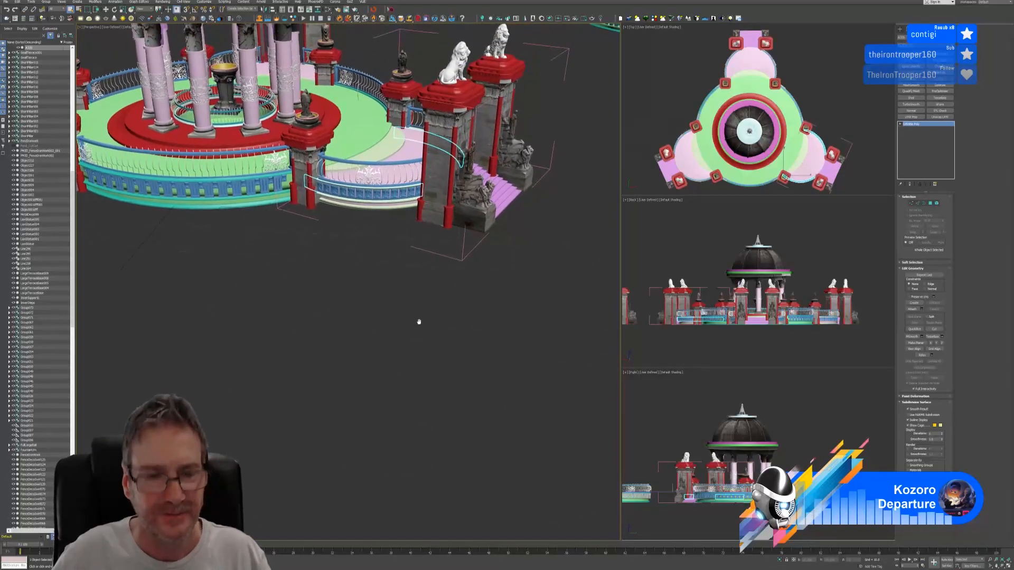
middle_click_drag(554, 299, 254, 321, "alt")
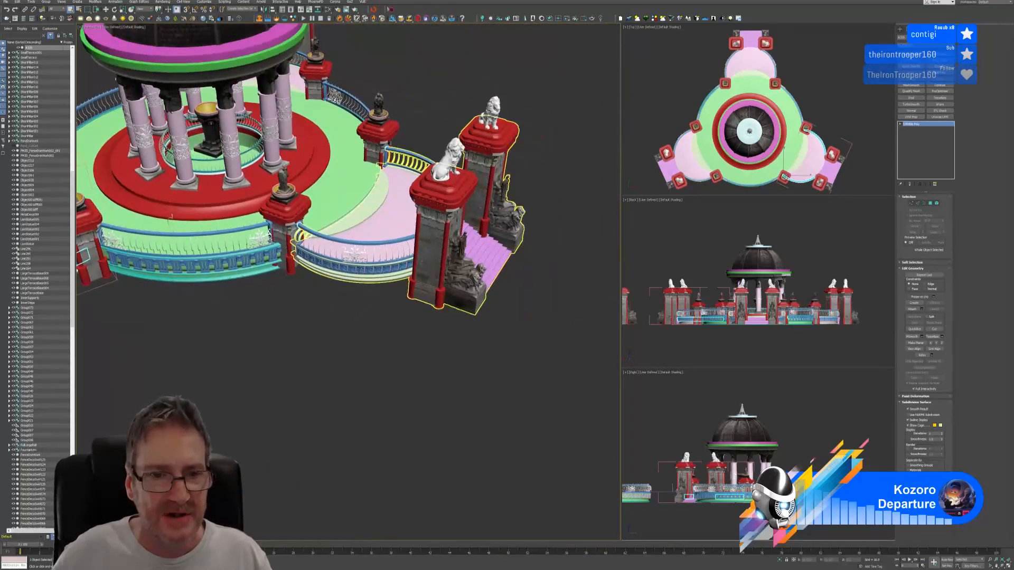
middle_click_drag(401, 317, 340, 330, "alt")
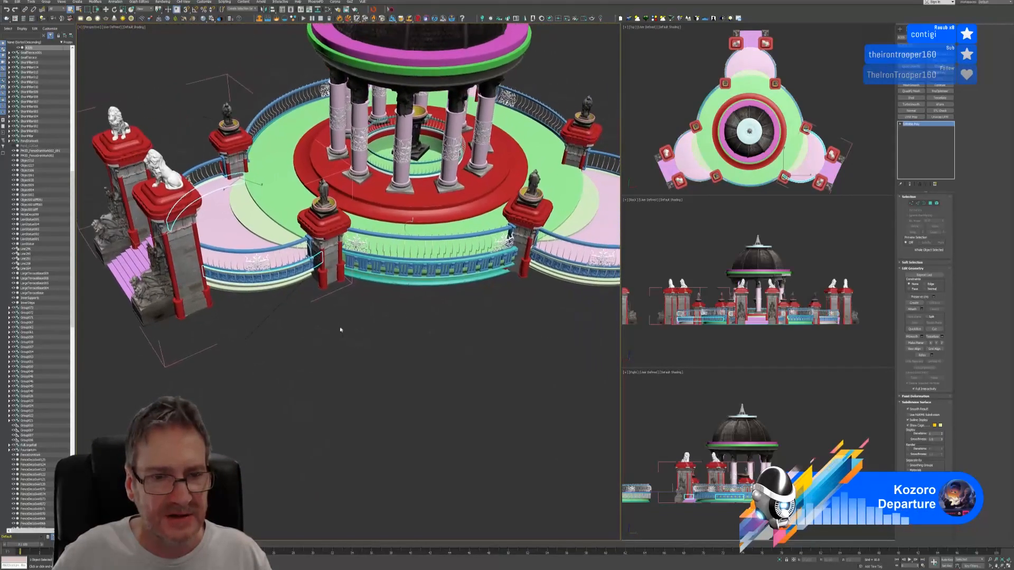
left_click(310, 303)
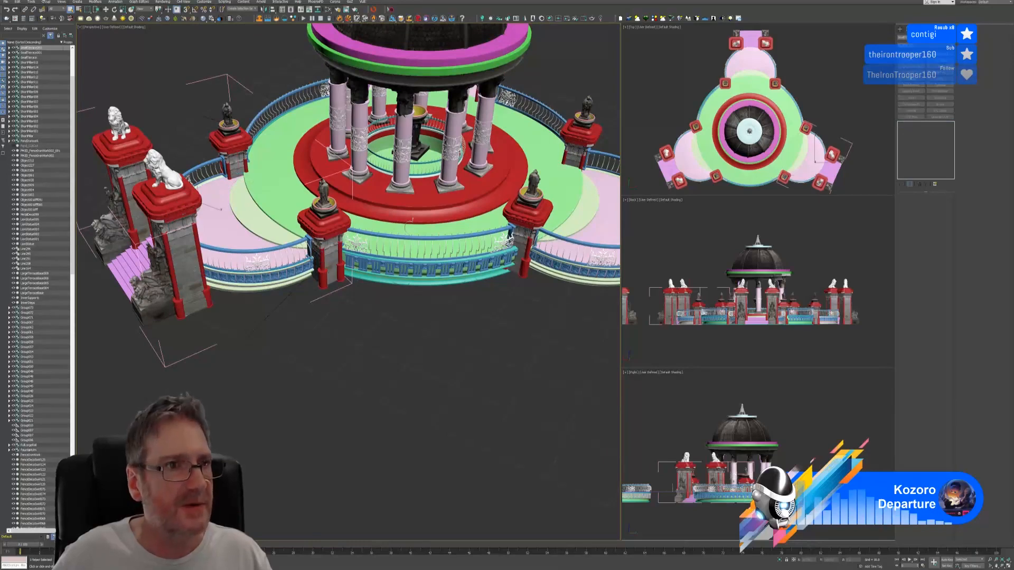
left_click(48, 2)
left_click(52, 44)
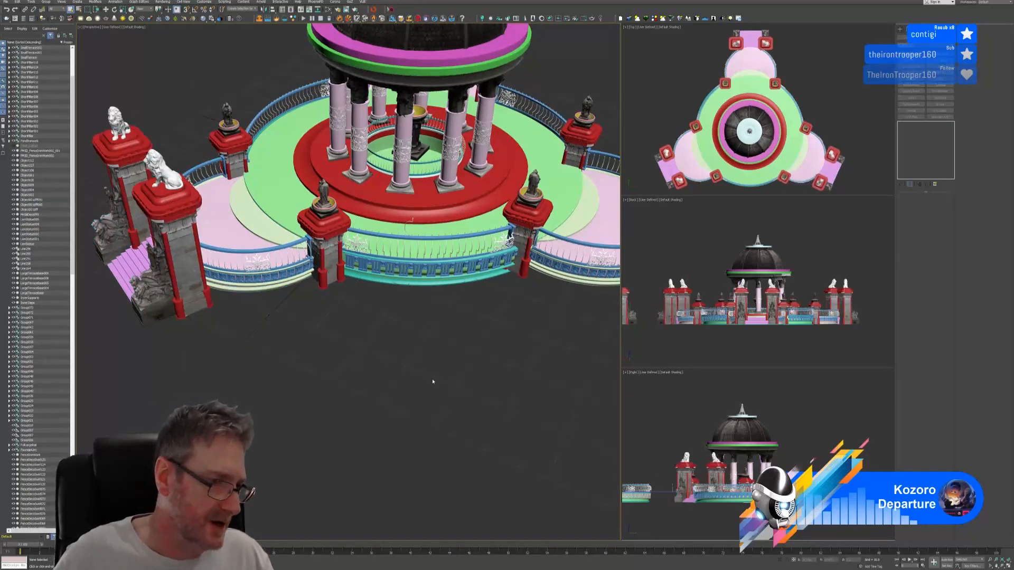
Isolate the next entrance section, with its paired red-capped pillars, steps and curved railings, and open its group
middle_click_drag(424, 369, 374, 372, "alt")
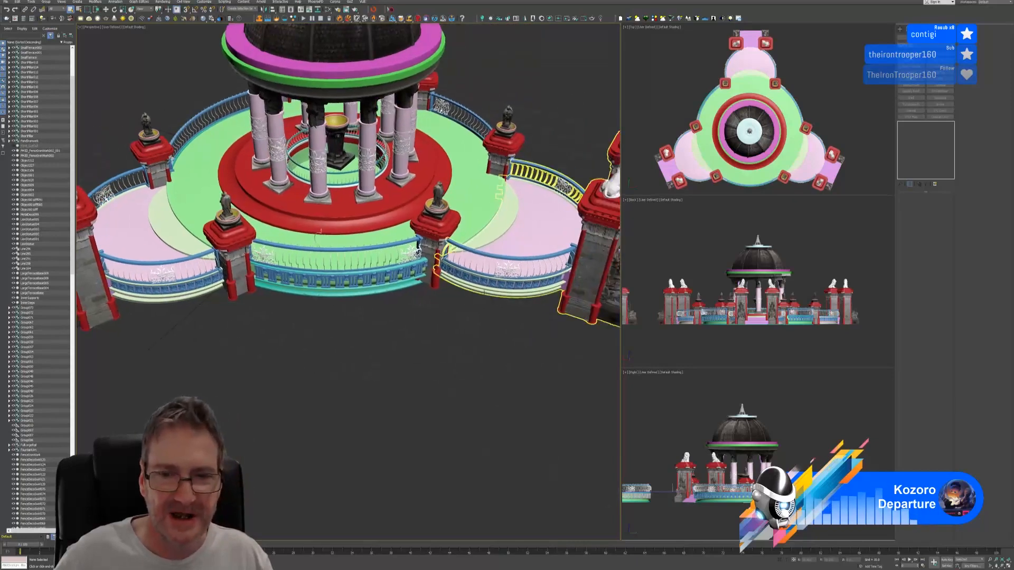
left_click(481, 300)
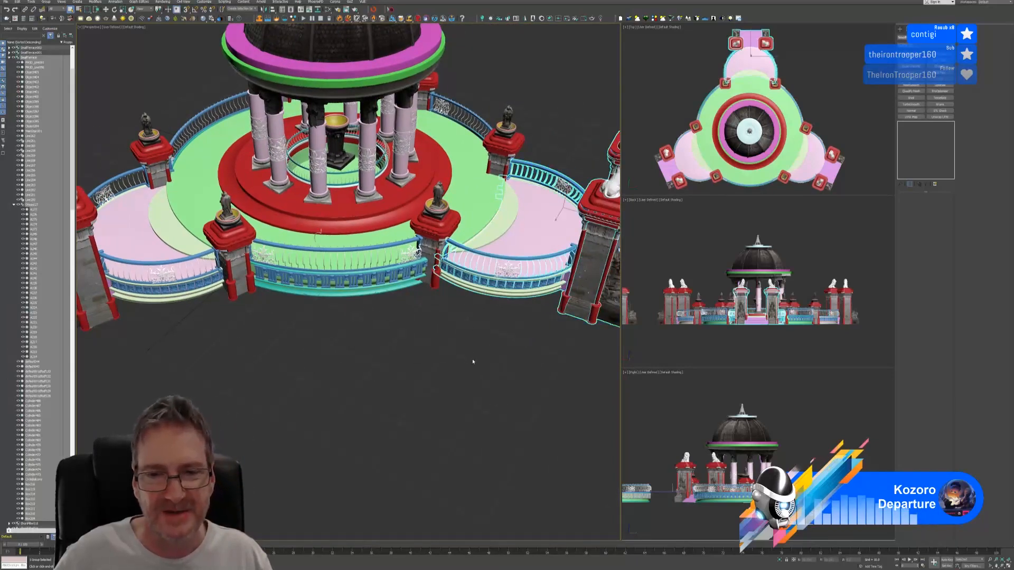
middle_click_drag(472, 359, 452, 361, "alt")
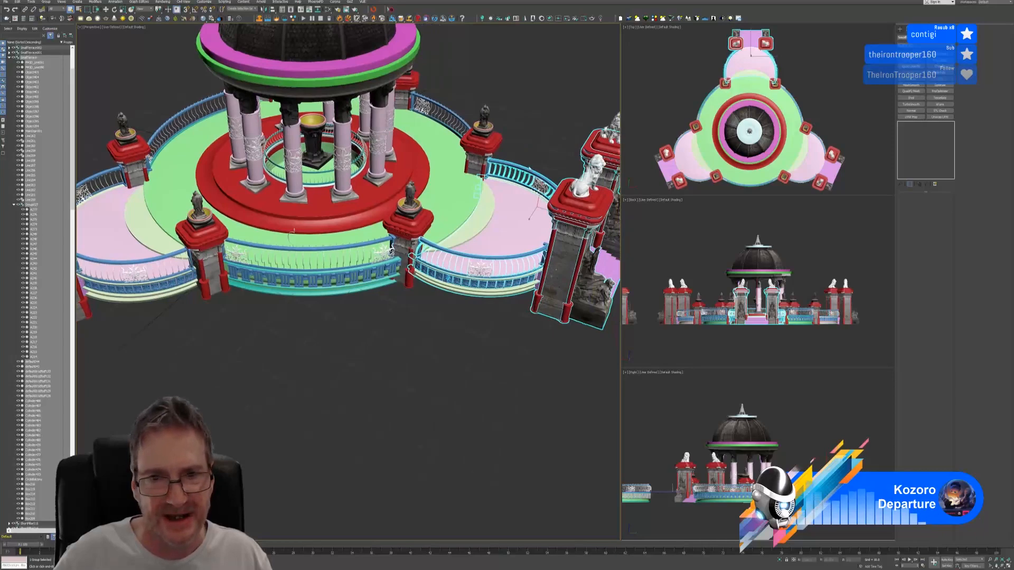
left_click(780, 561)
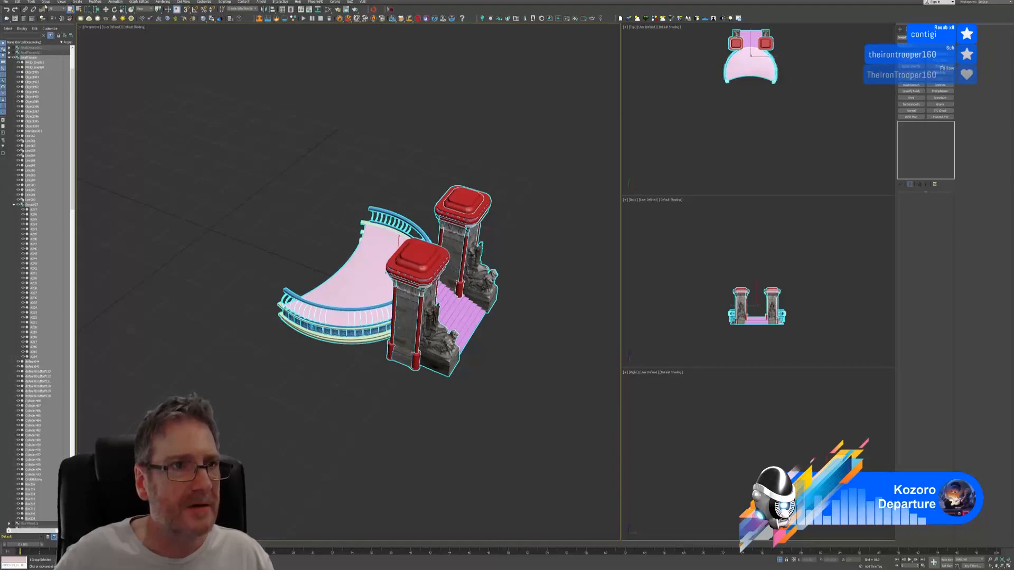
left_click(46, 3)
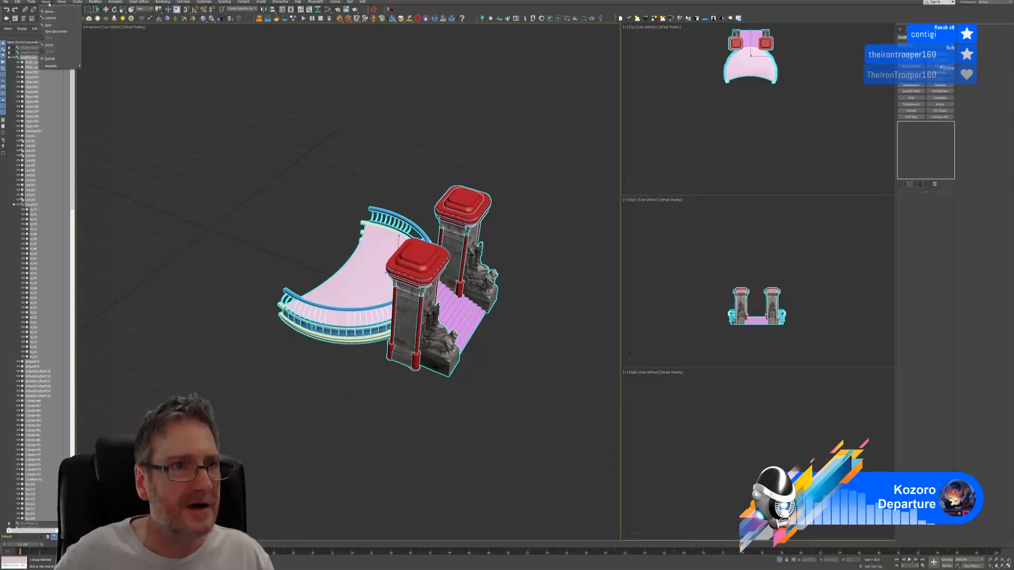
left_click(61, 24)
Select the nested group of balustrade relief panels in the opened entrance section and isolate only that group
middle_click_drag(497, 304, 568, 275)
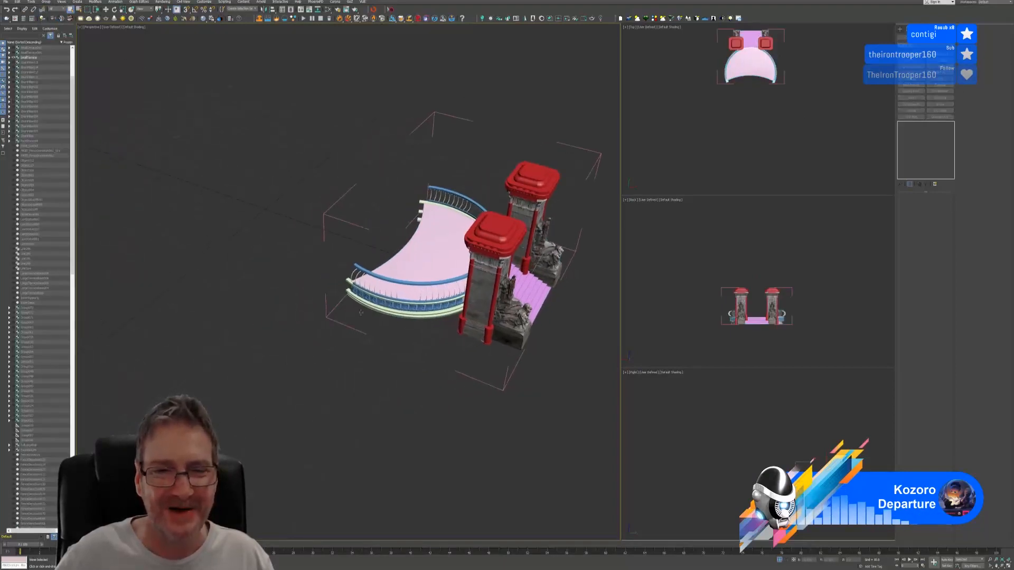
scroll(363, 308, "up", 3)
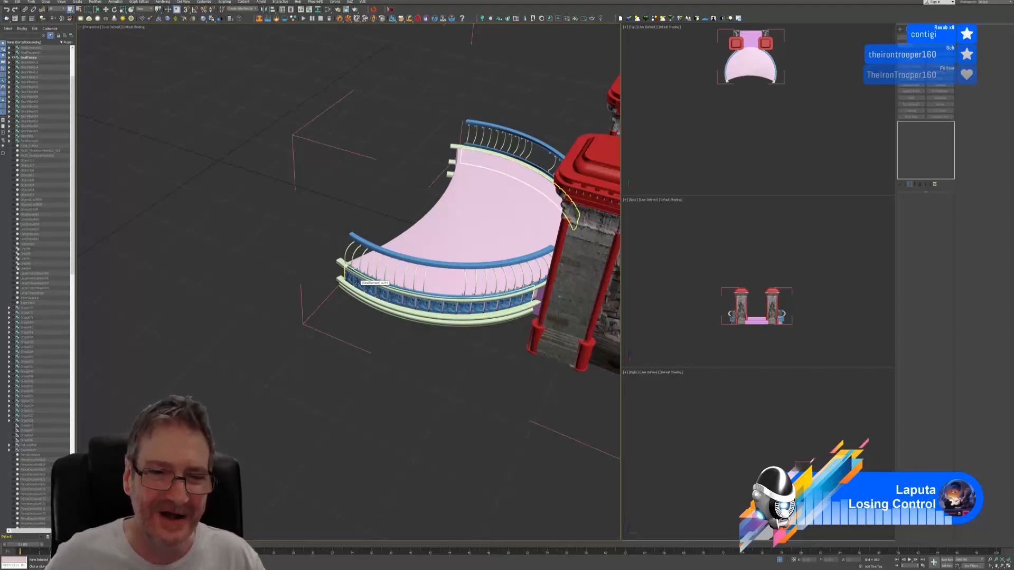
left_click(359, 279)
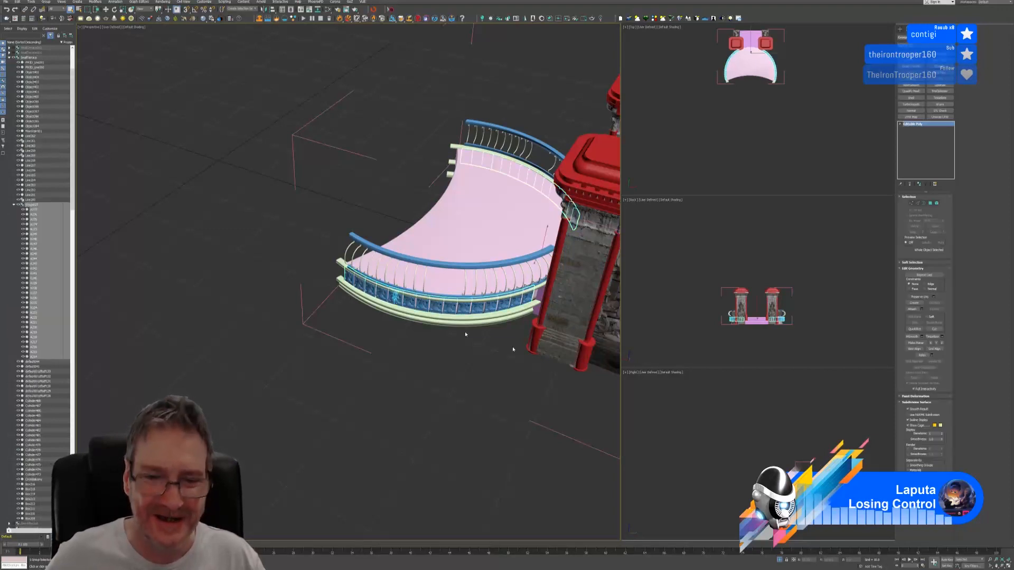
left_click(780, 560)
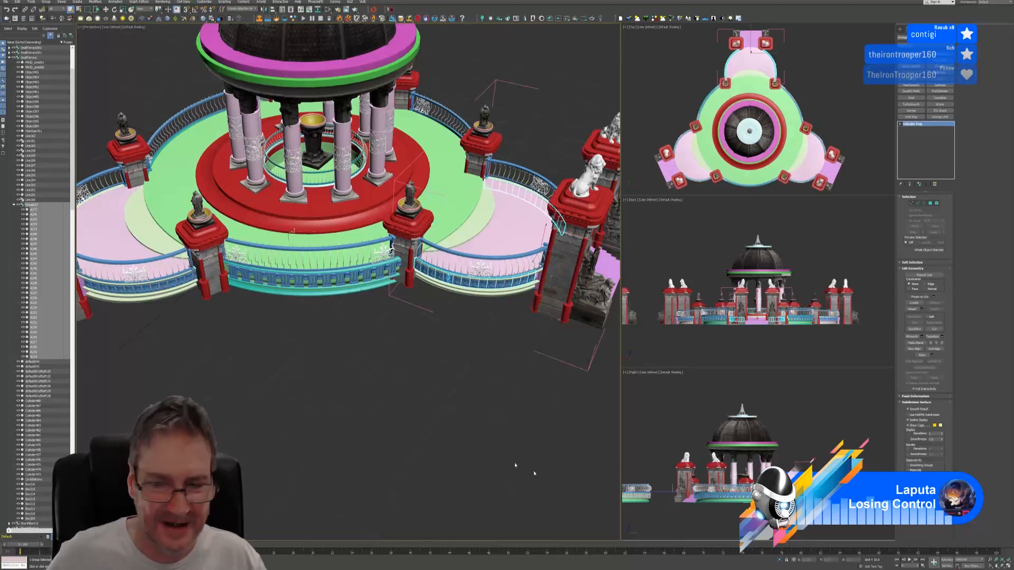
left_click(783, 562)
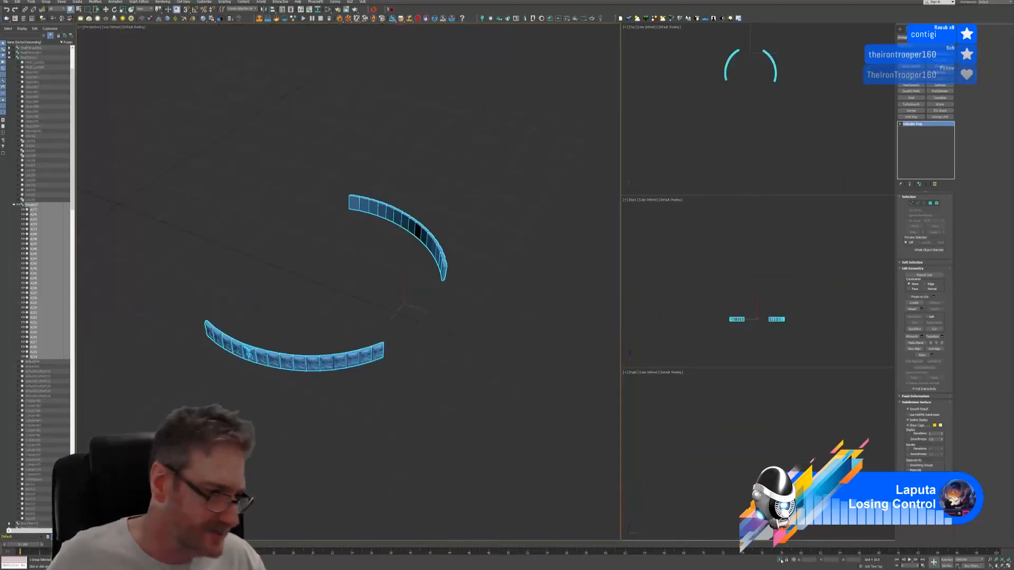
middle_click_drag(445, 359, 495, 333)
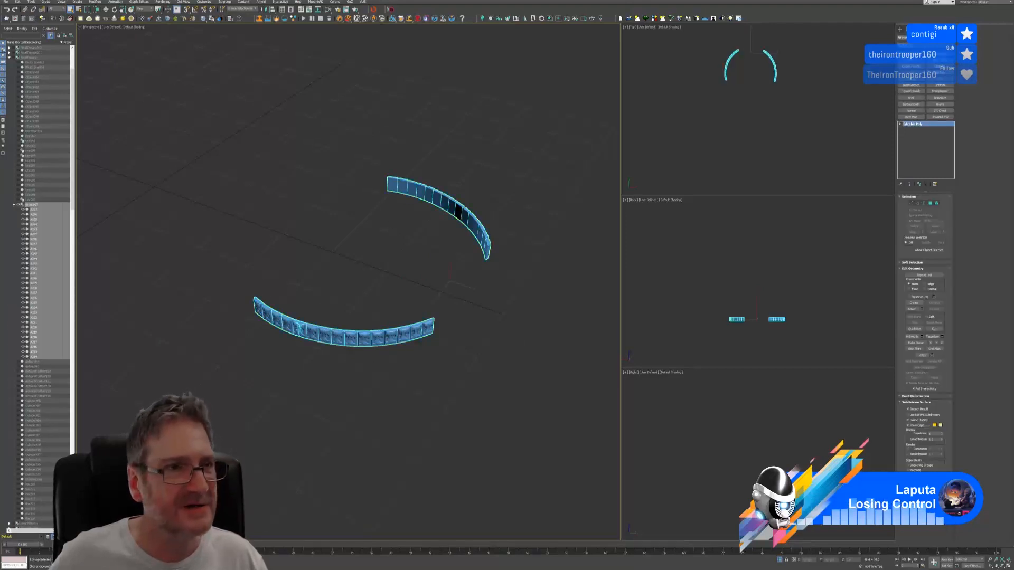
Ungroup the isolated balustrade relief panels and clear the selection
left_click(31, 1)
mouse_move(55, 32)
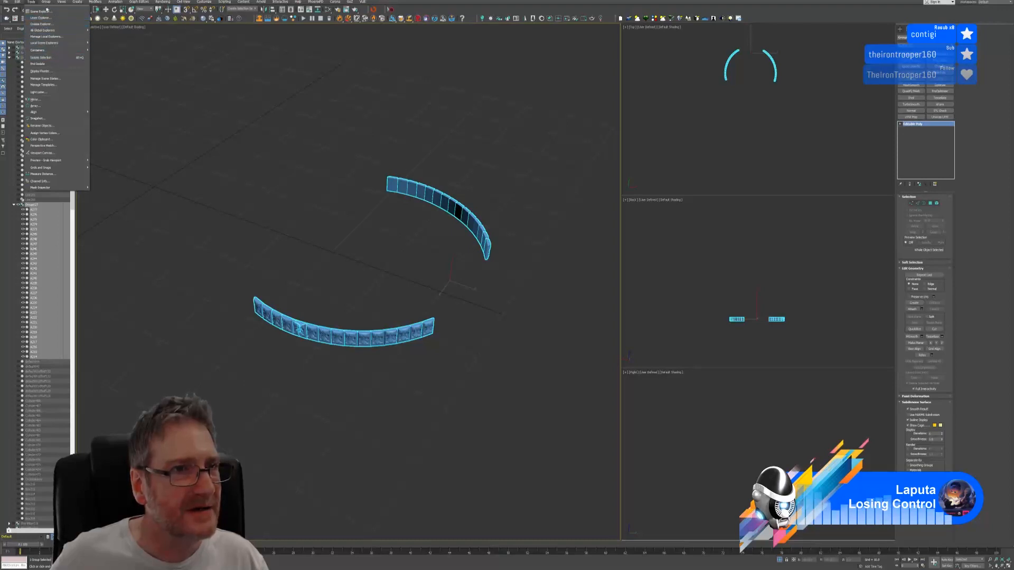
mouse_move(46, 2)
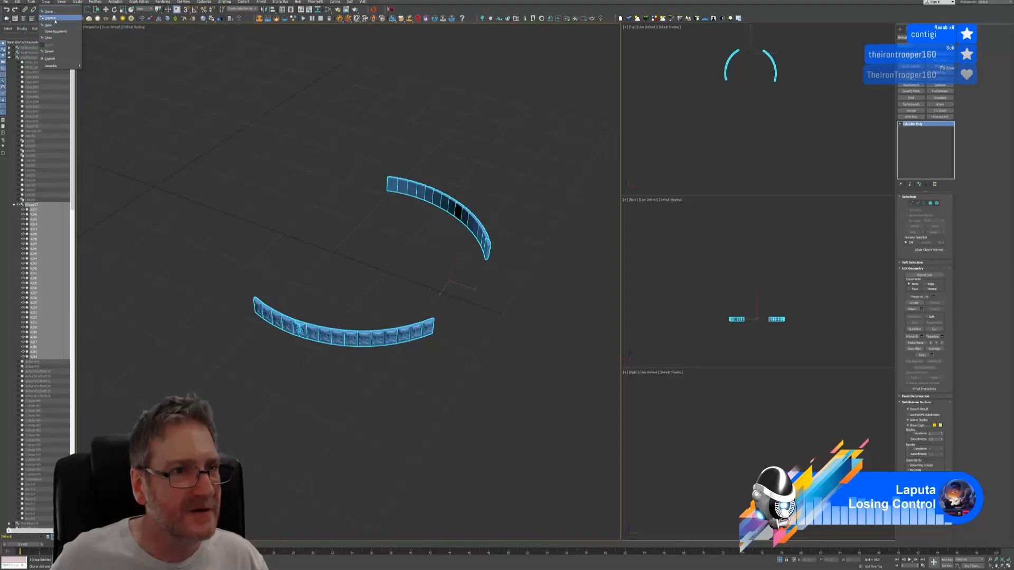
left_click(55, 20)
left_click(280, 281)
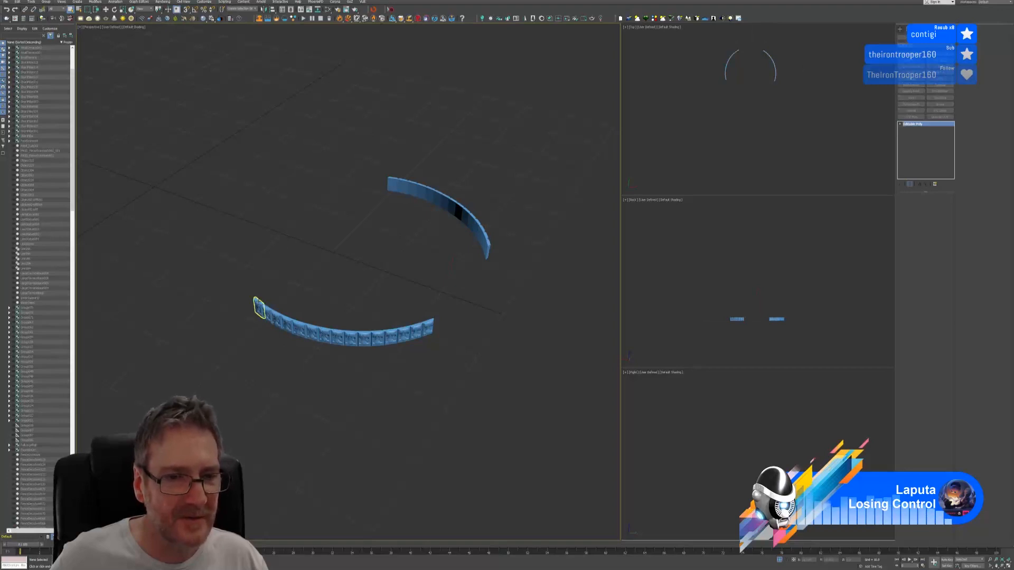
Convert the front arc's first end panel to Editable Poly, and apply the same conversion to the panels across the arc's opposite half
left_click(259, 307)
right_click(913, 124)
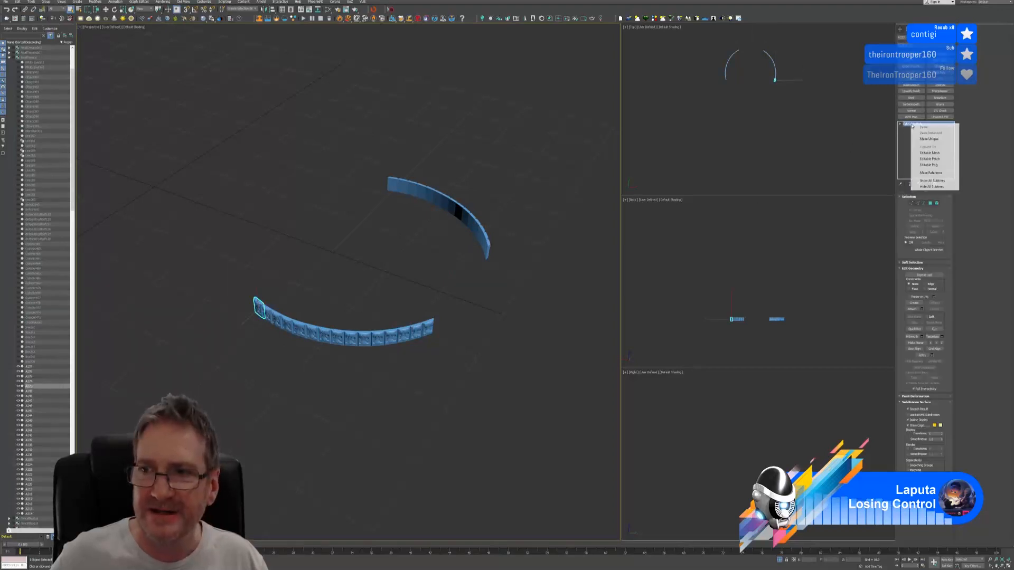
left_click(946, 164)
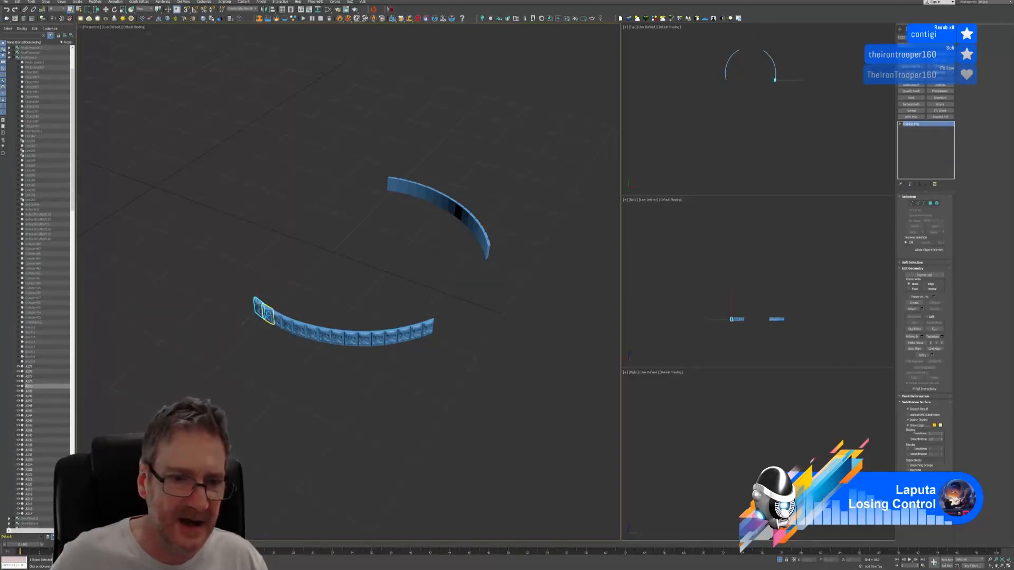
left_click(266, 315)
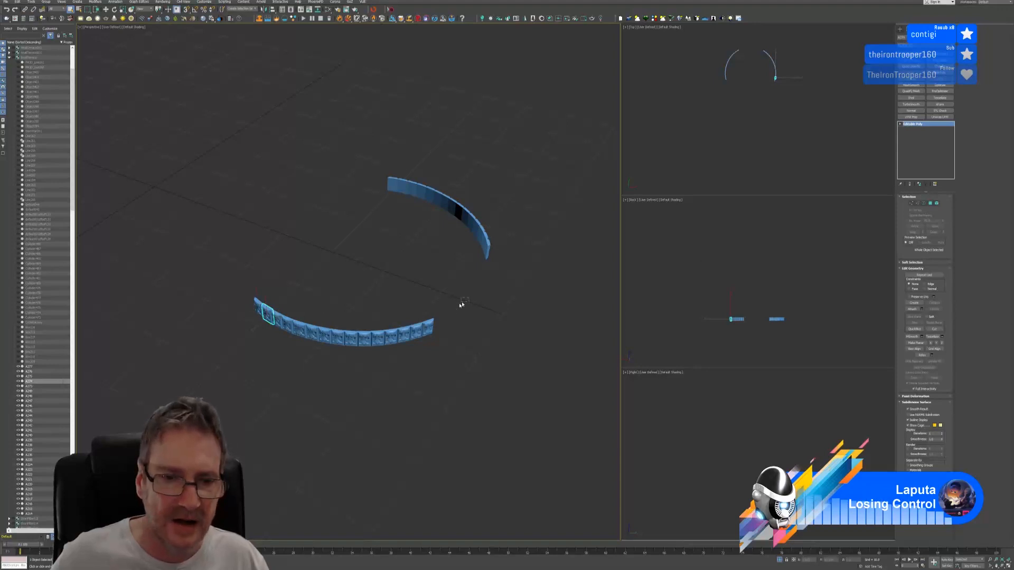
left_click_drag(461, 305, 324, 376)
left_click(914, 124)
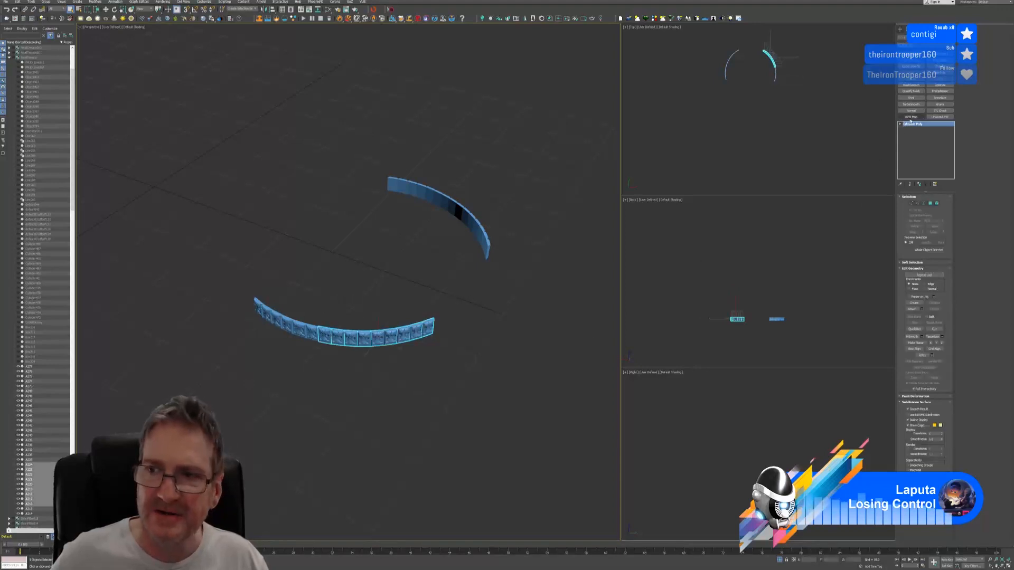
right_click(914, 126)
left_click(940, 166)
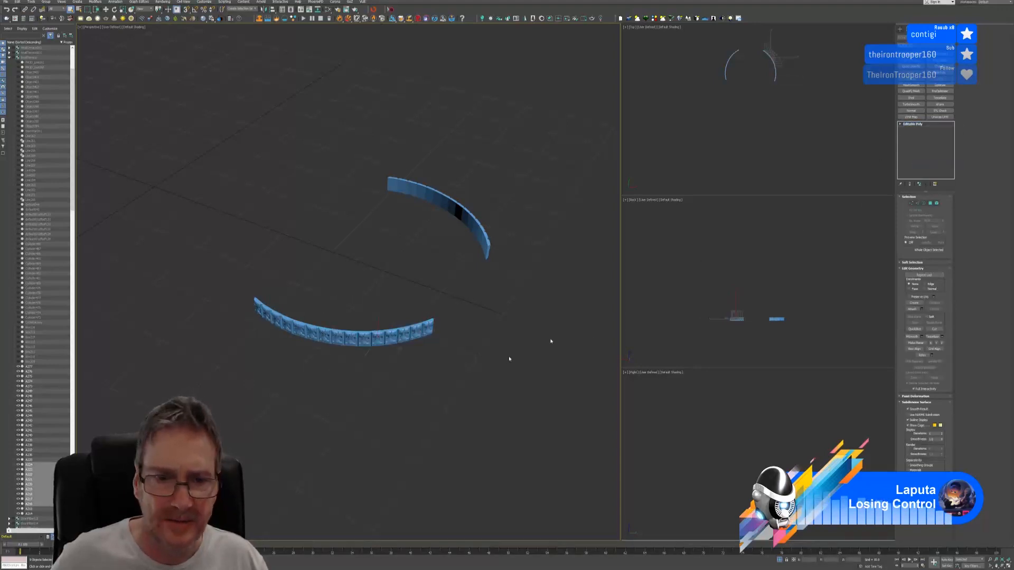
left_click(433, 380)
left_click(427, 328)
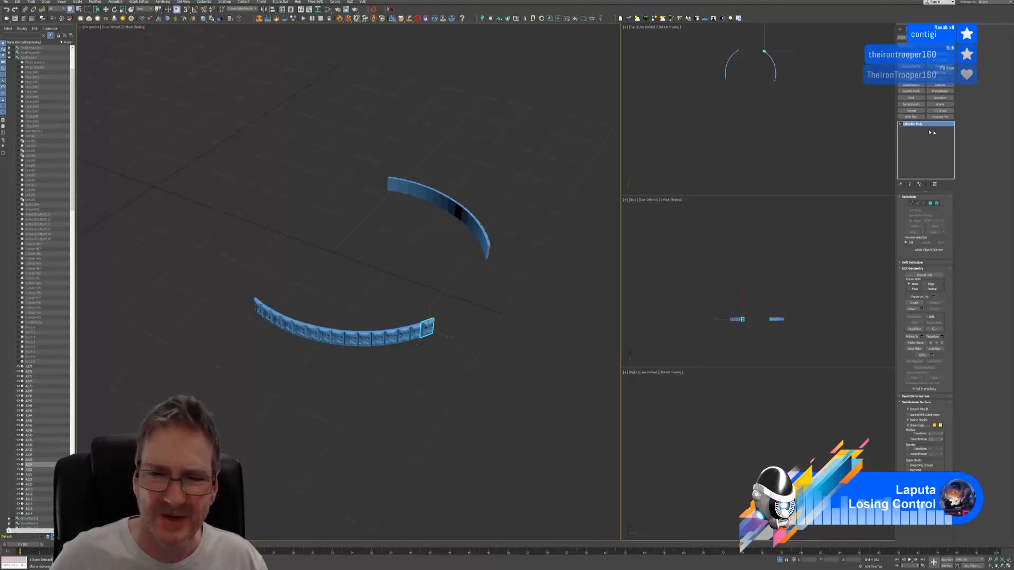
Convert the second and third relief panels of the front arc individually to Editable Poly
left_click(268, 314)
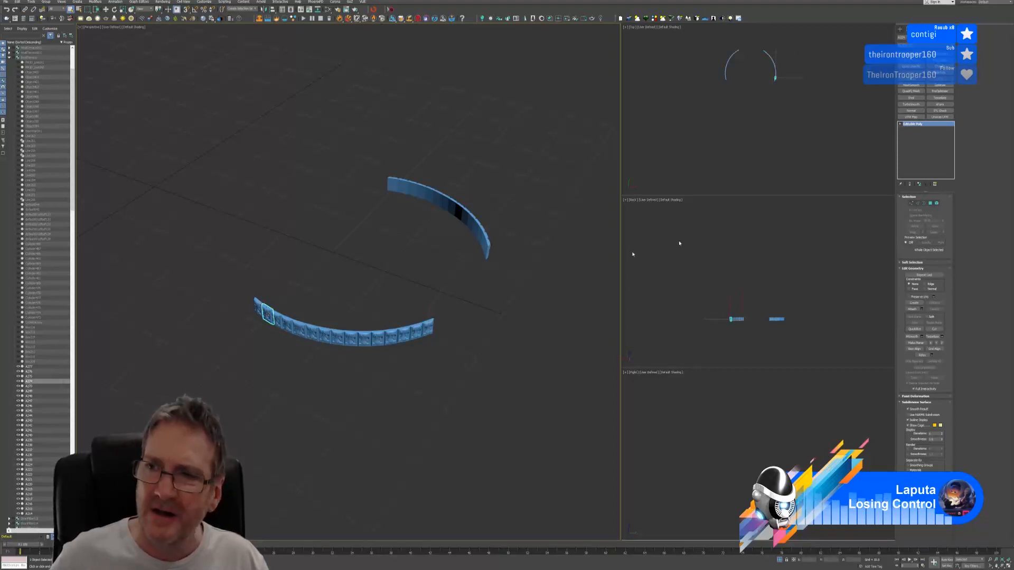
right_click(908, 124)
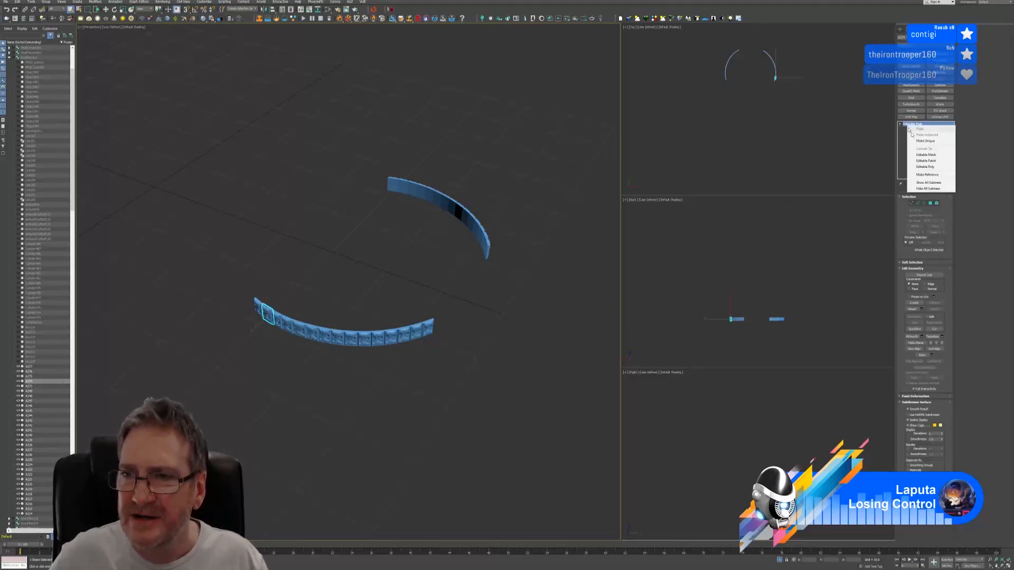
left_click(931, 167)
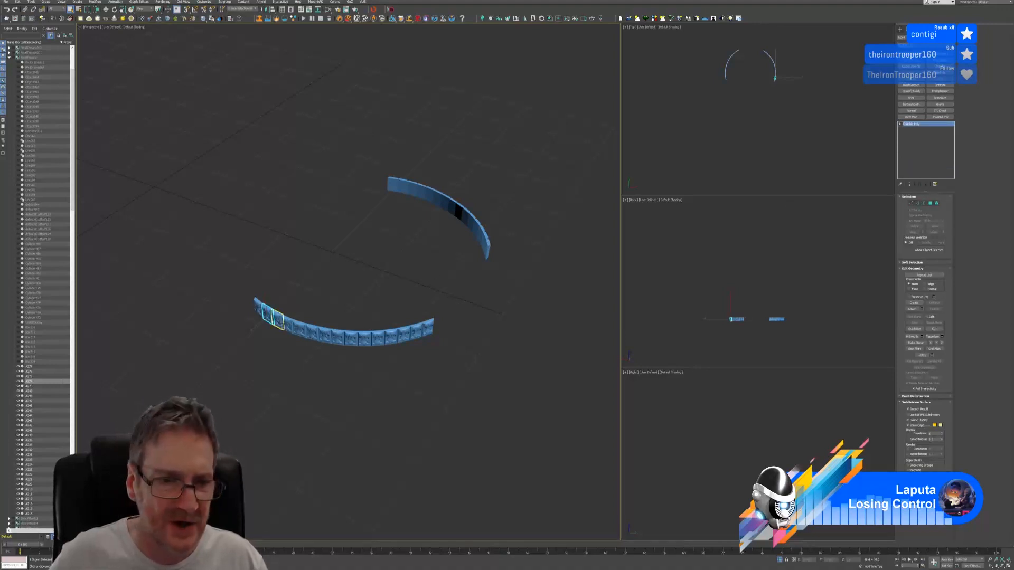
left_click(279, 320)
right_click(917, 128)
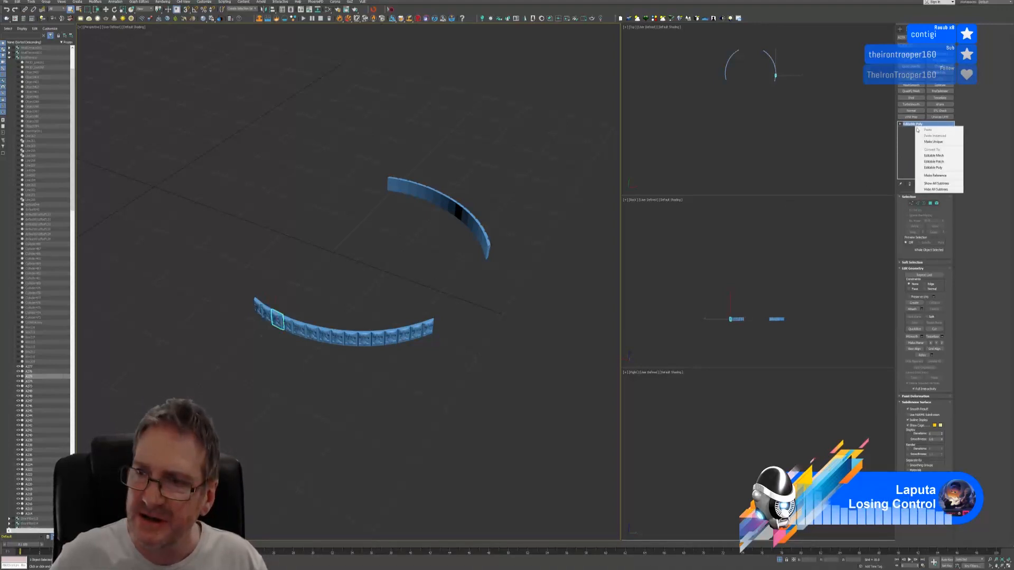
left_click(932, 167)
Convert the fourth and fifth relief panels of the front arc individually to Editable Poly
left_click(288, 324)
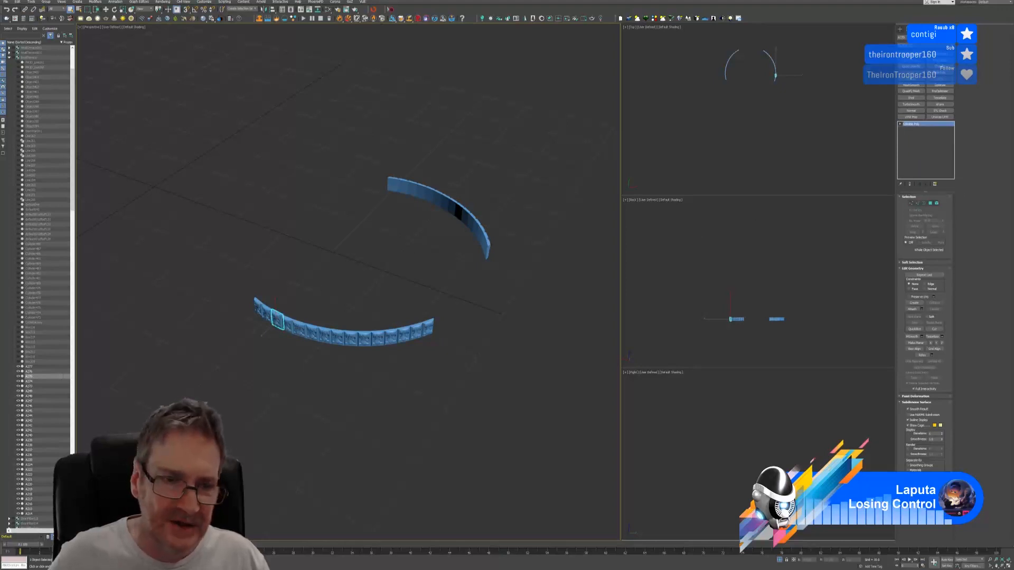
right_click(907, 128)
left_click(932, 167)
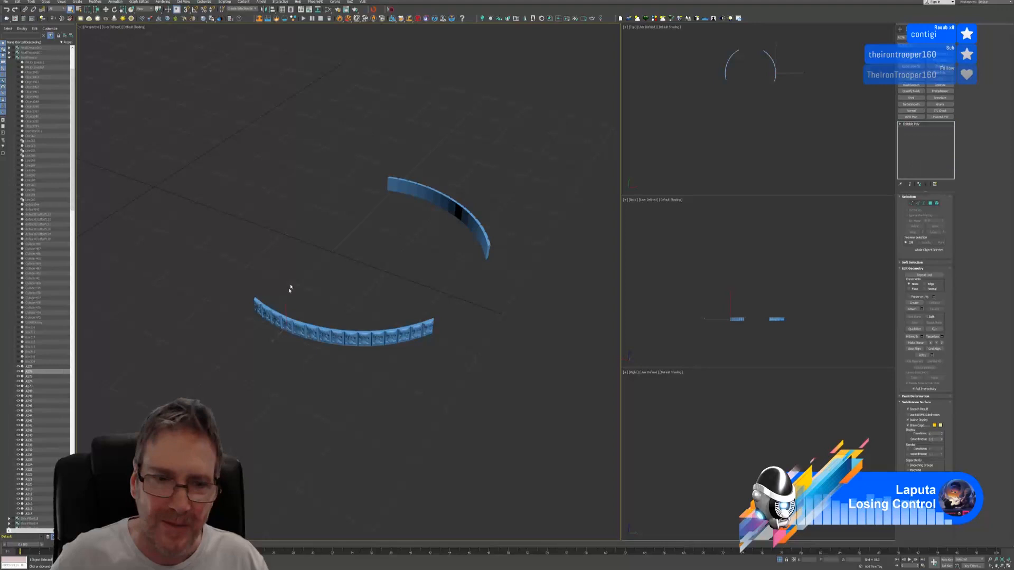
left_click(300, 329)
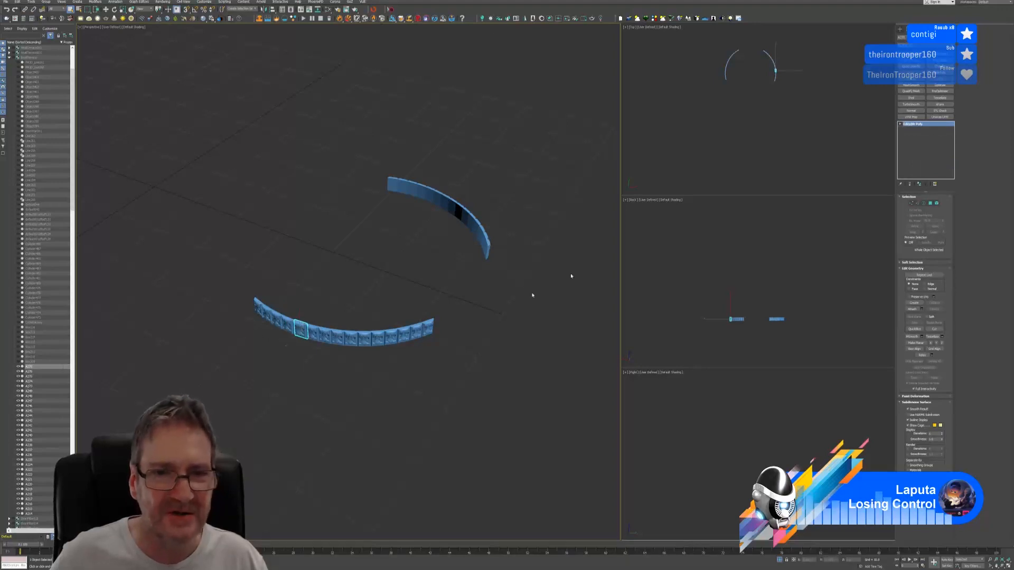
right_click(920, 128)
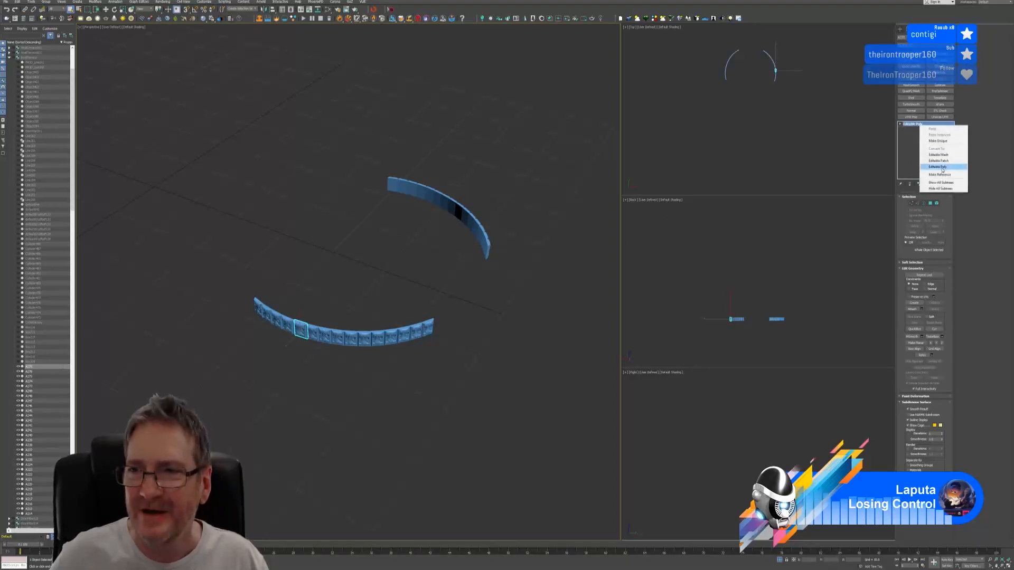
left_click(928, 167)
left_click(313, 333)
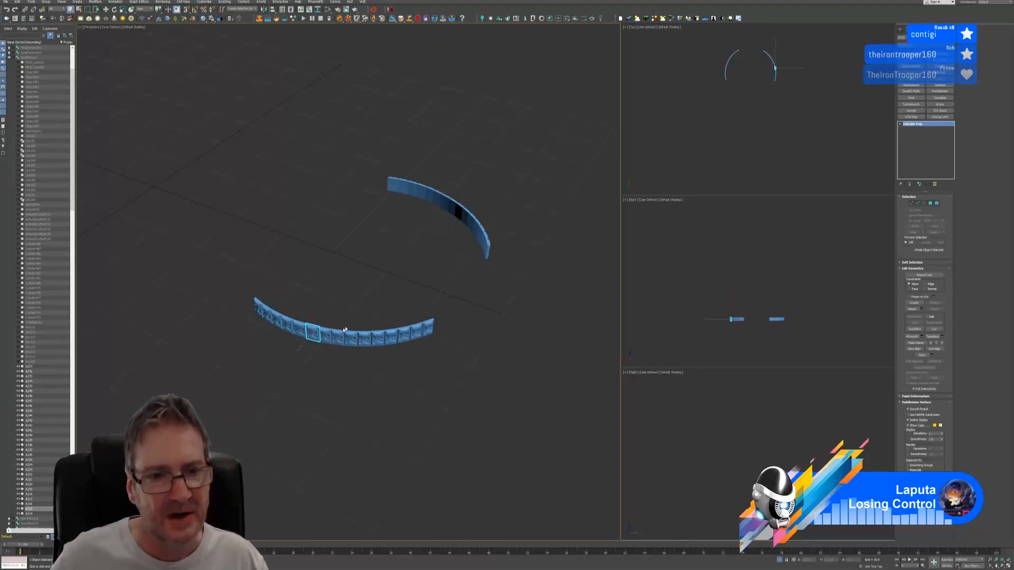
Attach all remaining front-arc relief panels to the arc's first end panel
left_click(258, 307)
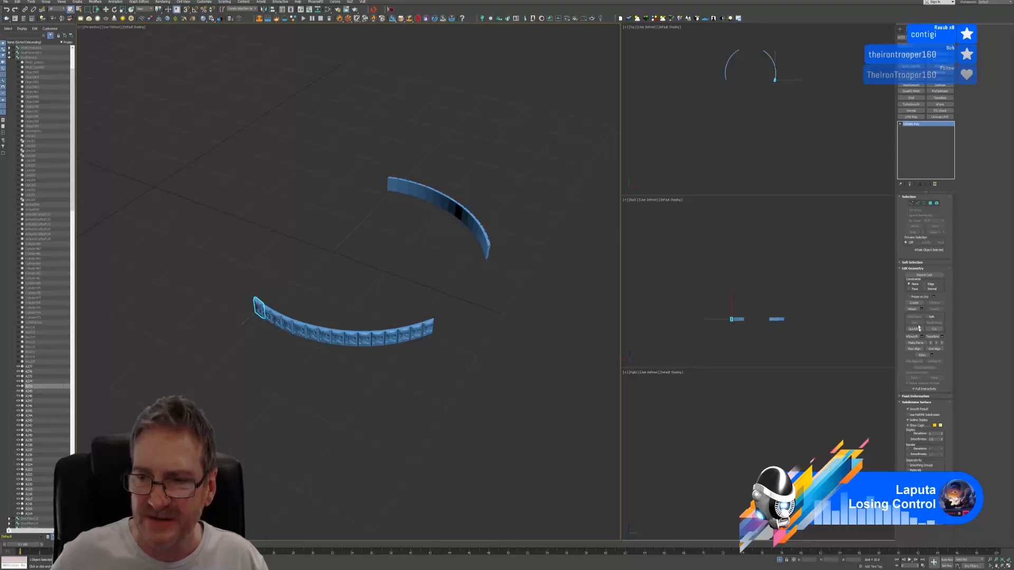
left_click(912, 309)
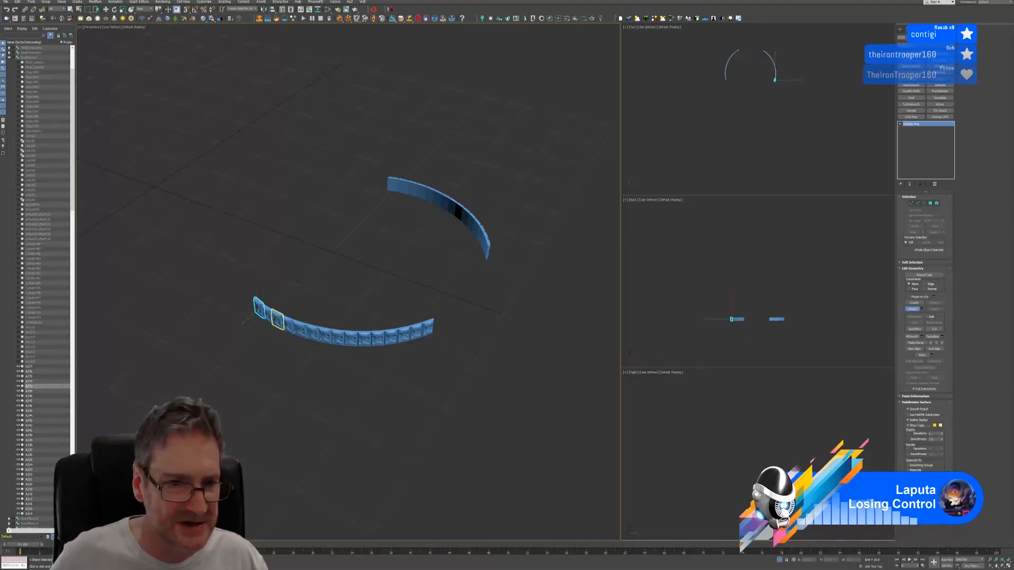
left_click(268, 313)
left_click(277, 319)
left_click(288, 325)
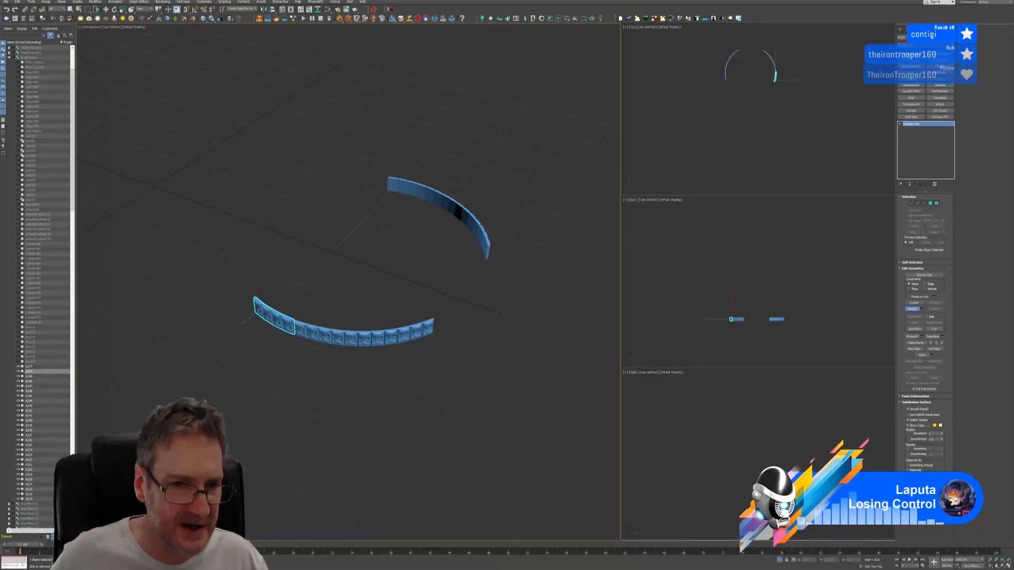
left_click(302, 330)
left_click(314, 332)
left_click(326, 335)
left_click(338, 337)
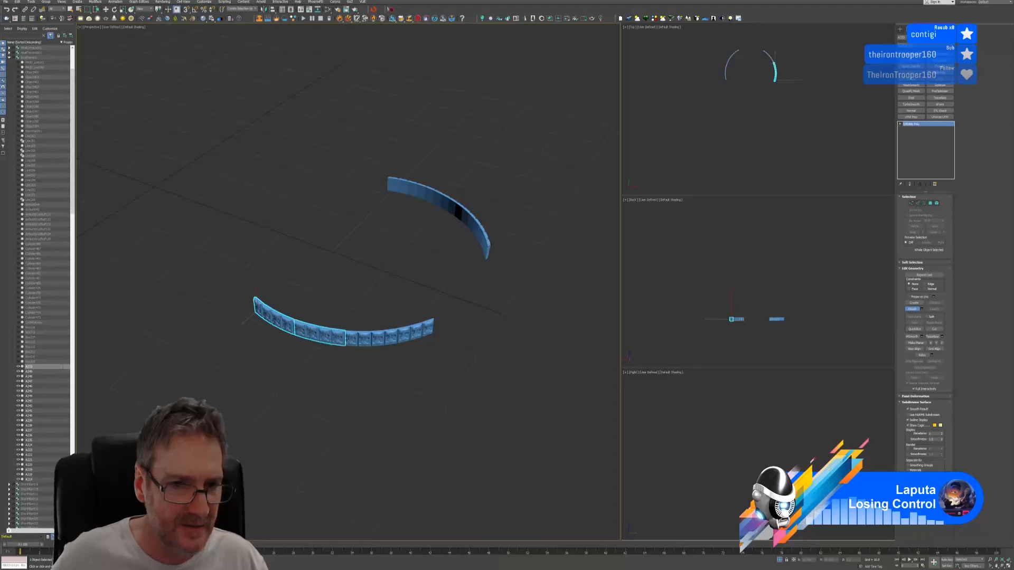
left_click(351, 338)
left_click(364, 338)
left_click(377, 337)
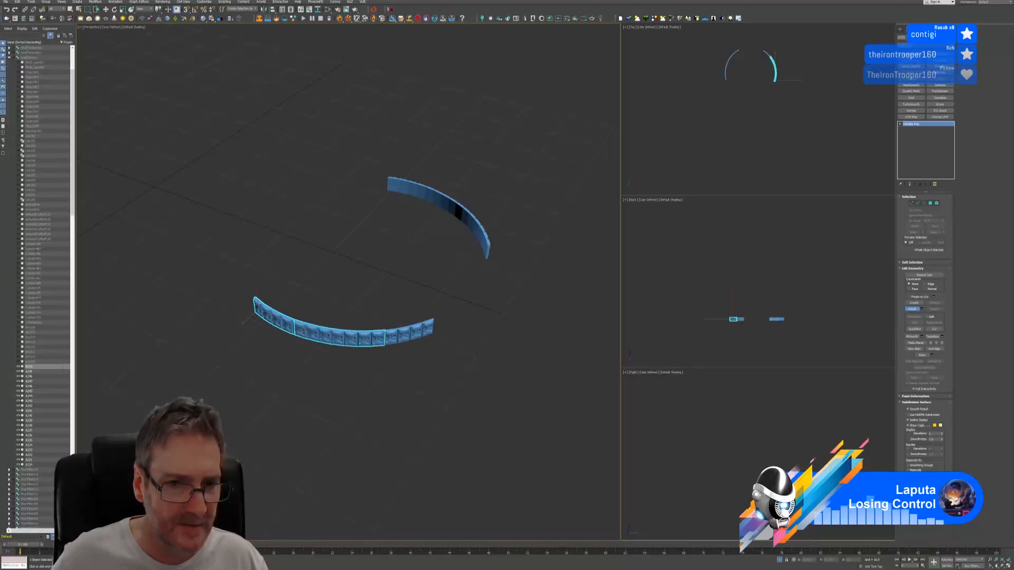
left_click(389, 337)
left_click(402, 335)
left_click(416, 333)
left_click(427, 329)
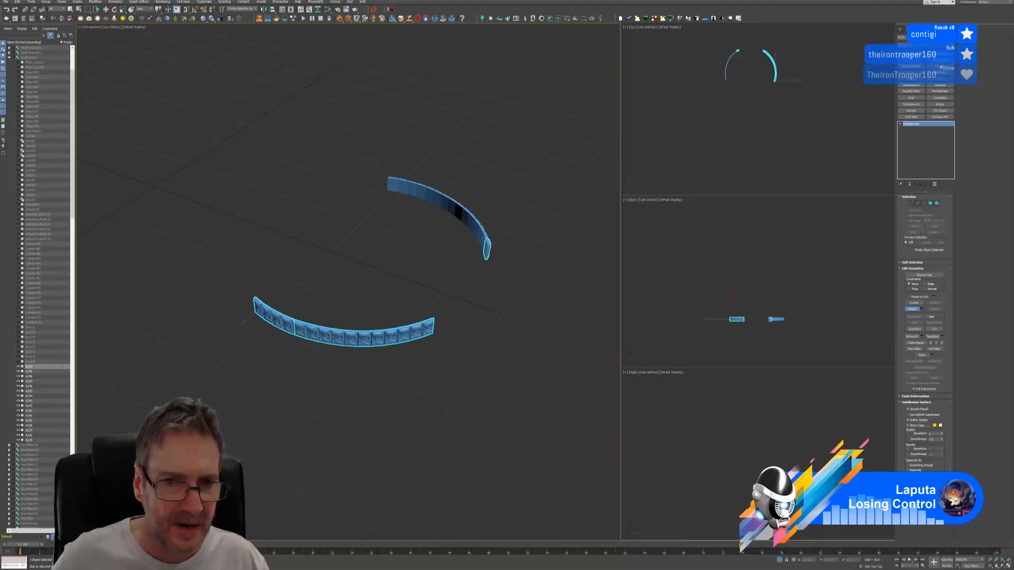
Attach every relief panel of the rear arc to the merged front-arc object and finish attaching
left_click(485, 244)
left_click(479, 235)
left_click(474, 228)
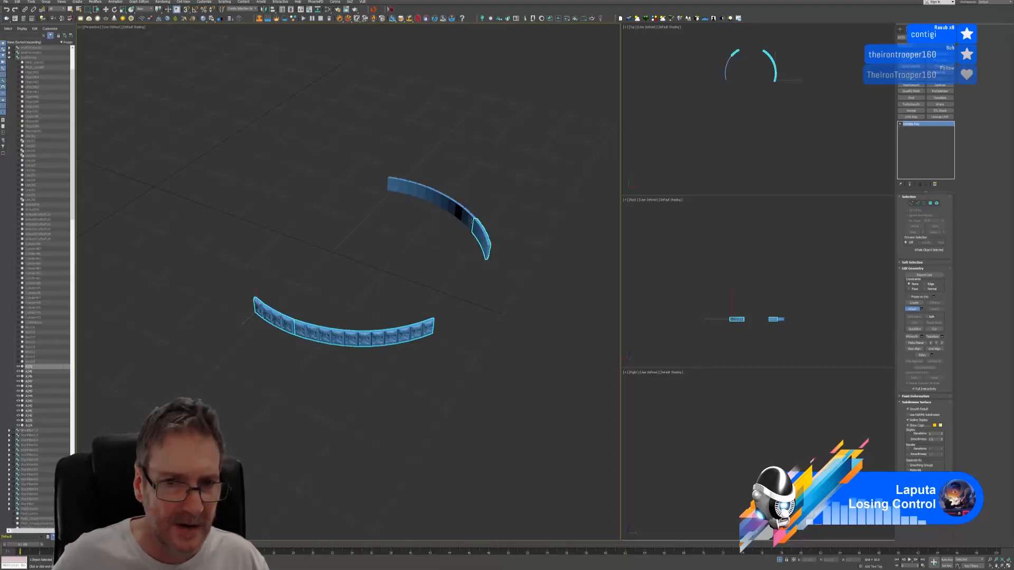
left_click(470, 220)
left_click(464, 215)
left_click(458, 212)
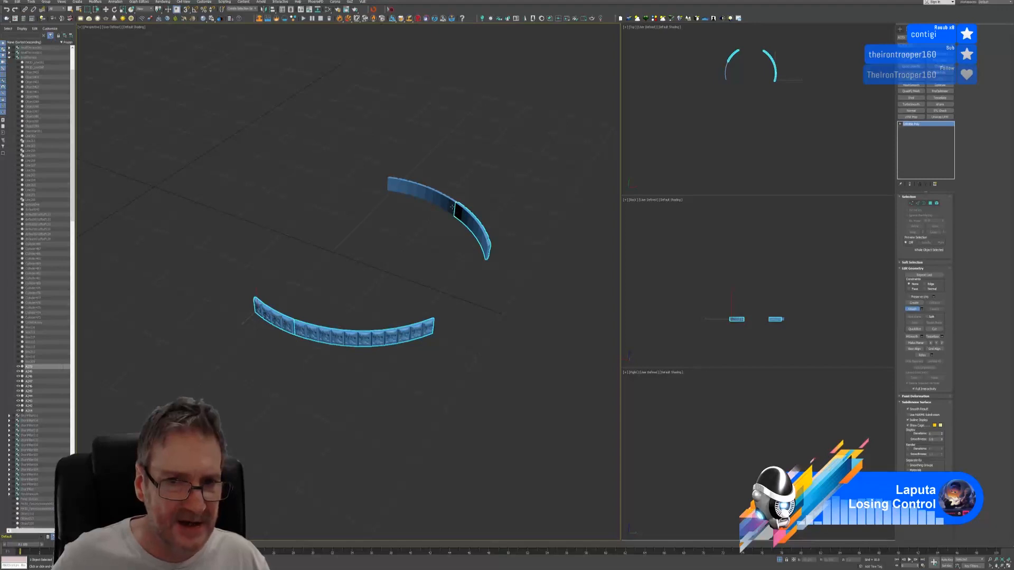
left_click(452, 207)
left_click(444, 204)
left_click(436, 200)
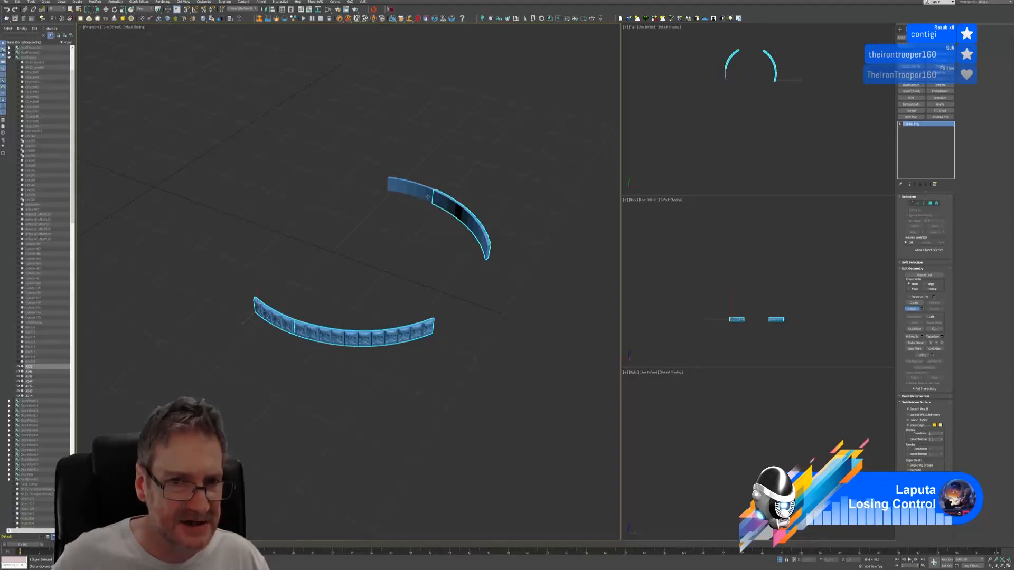
left_click(426, 195)
left_click(415, 192)
left_click(412, 192)
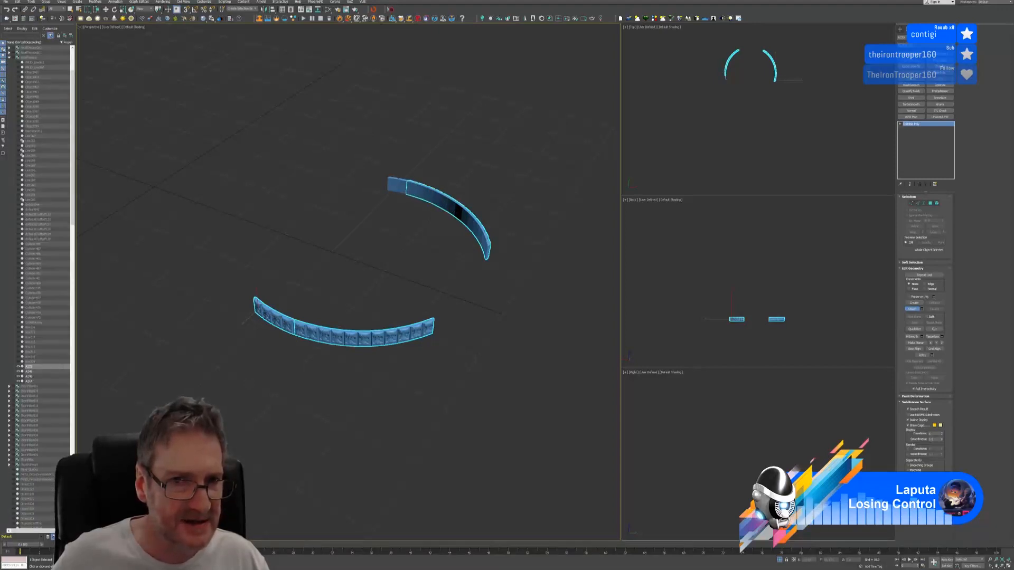
left_click(403, 188)
left_click(394, 186)
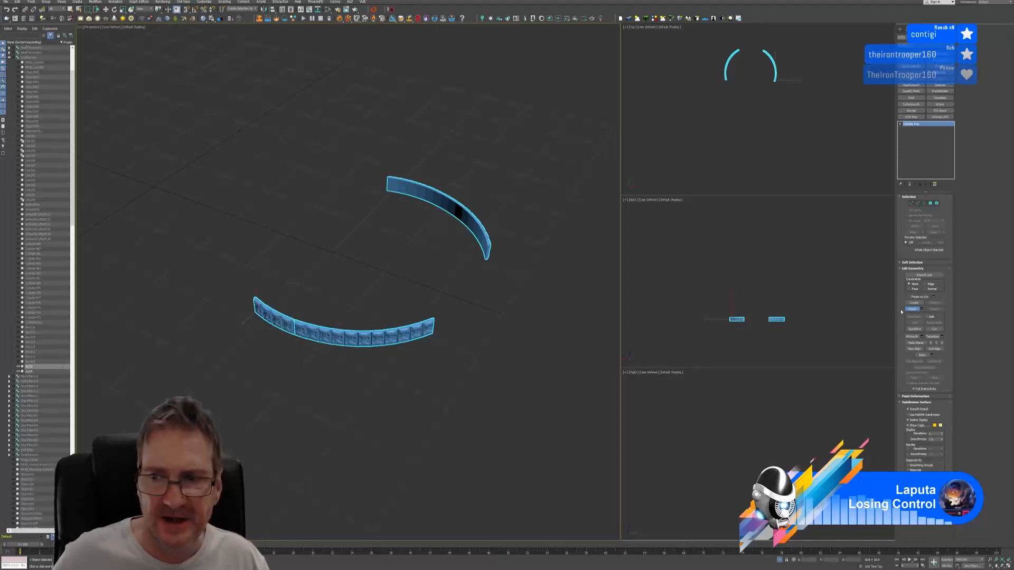
key("w")
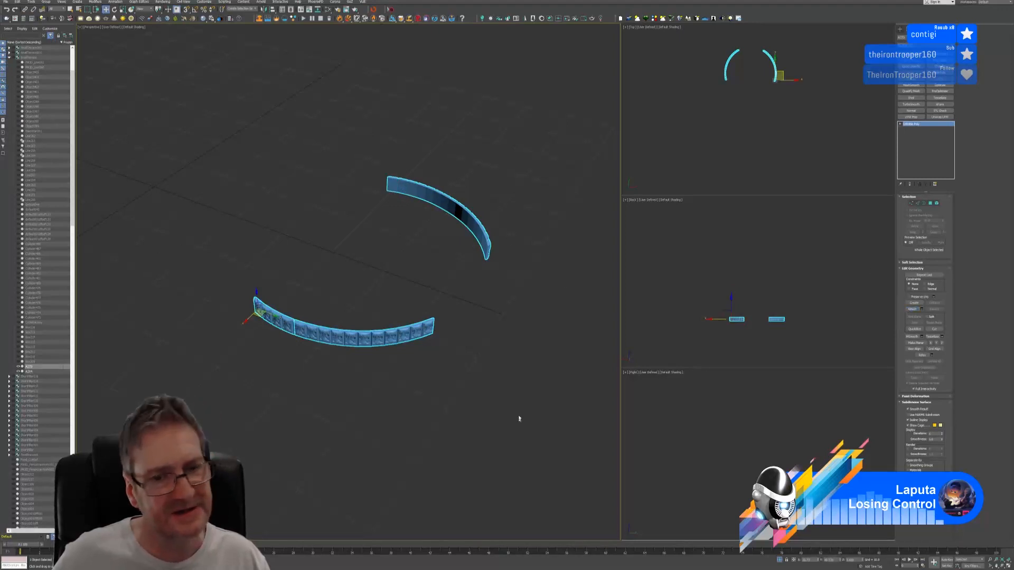
End the isolation of the merged panels and close the entrance section's group
left_click(779, 560)
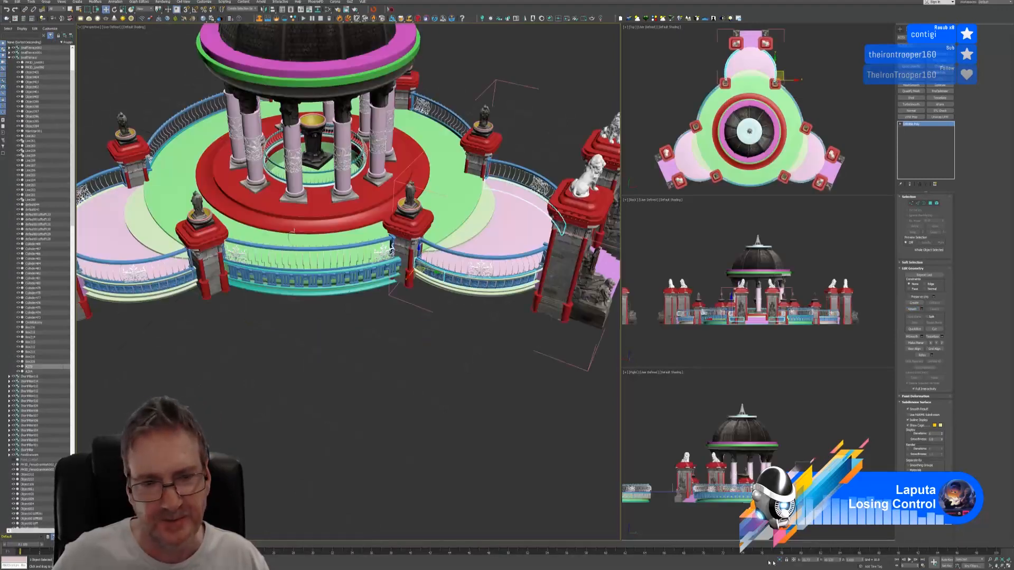
left_click(49, 3)
left_click(430, 400)
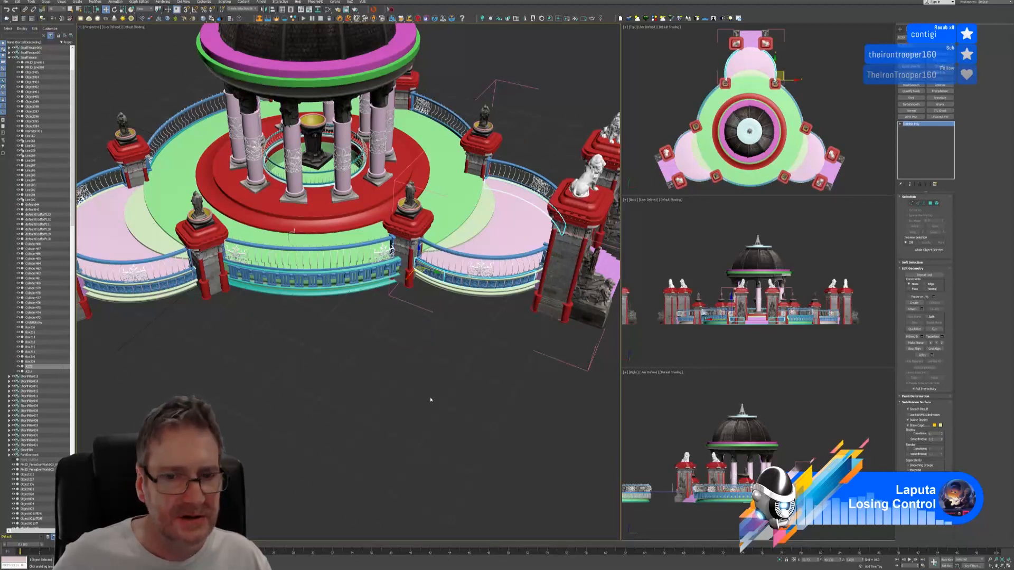
left_click(556, 360)
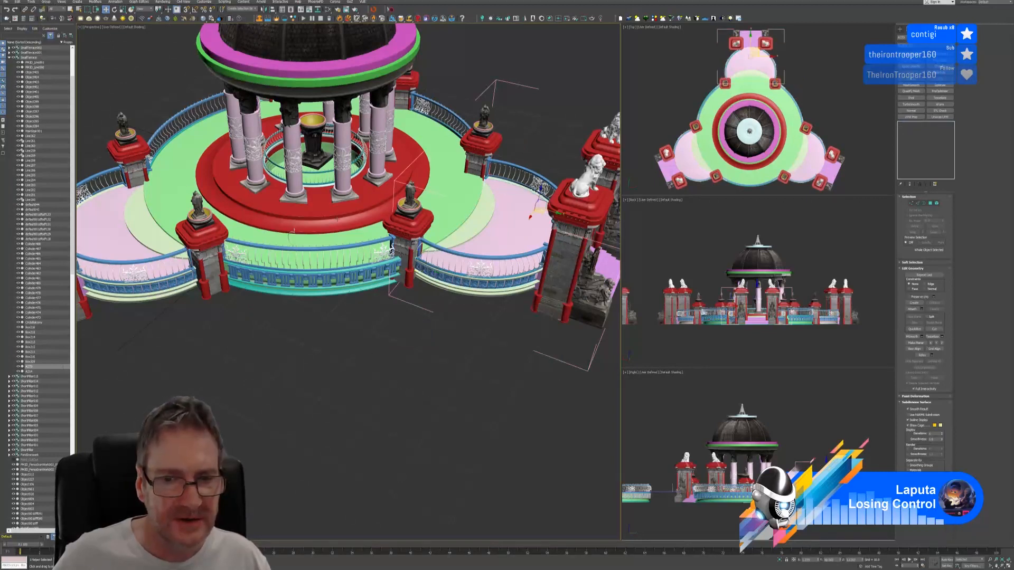
left_click(49, 2)
left_click(57, 37)
Open the group of the pavilion's right-hand entrance section and isolate its grouped relief panels
middle_click_drag(378, 341, 325, 340)
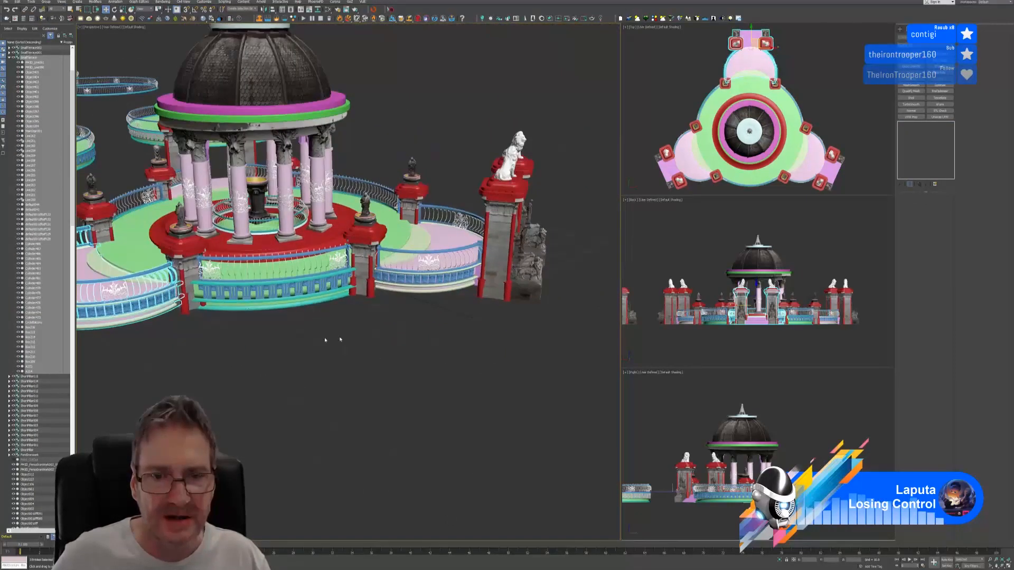
left_click(455, 284)
left_click(439, 279)
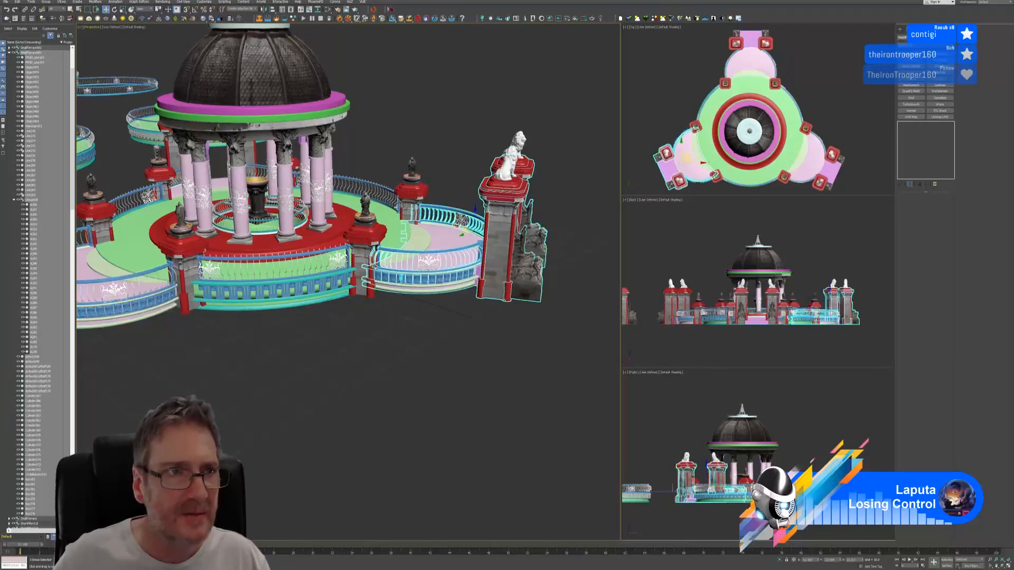
left_click(46, 2)
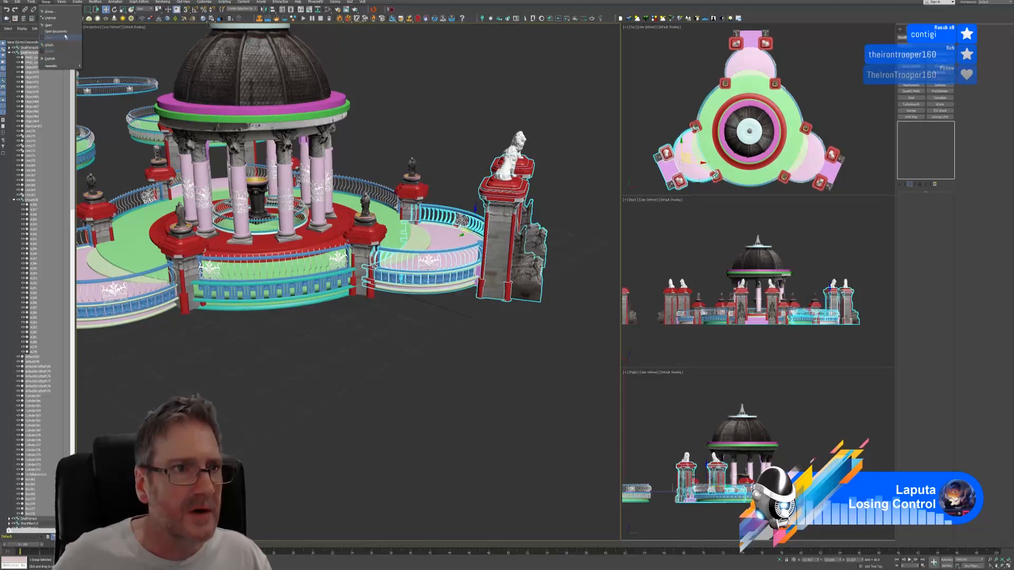
left_click(51, 25)
left_click(439, 282)
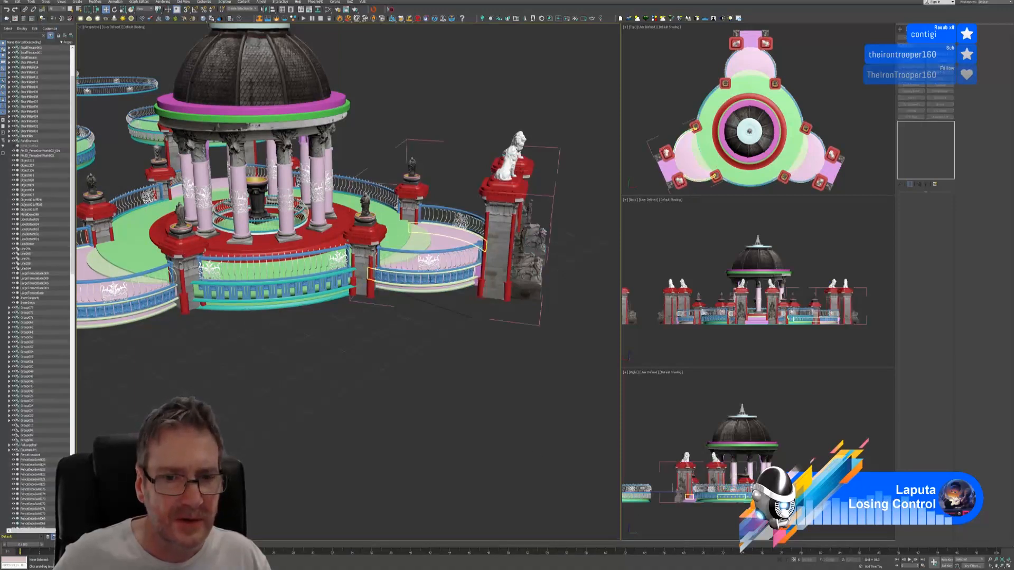
left_click(785, 562)
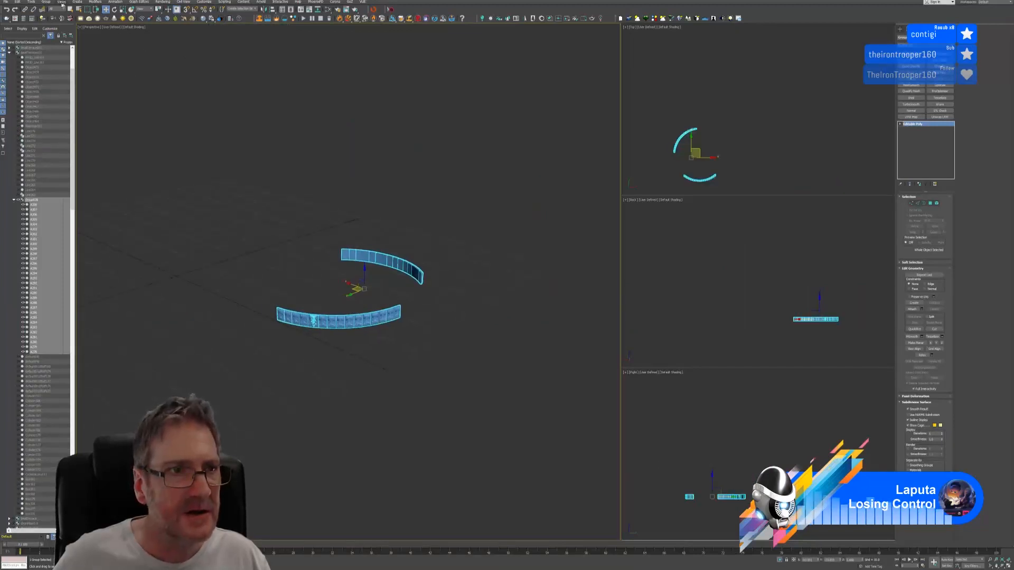
Ungroup the isolated relief panels of both arcs and clear the selection
left_click(46, 2)
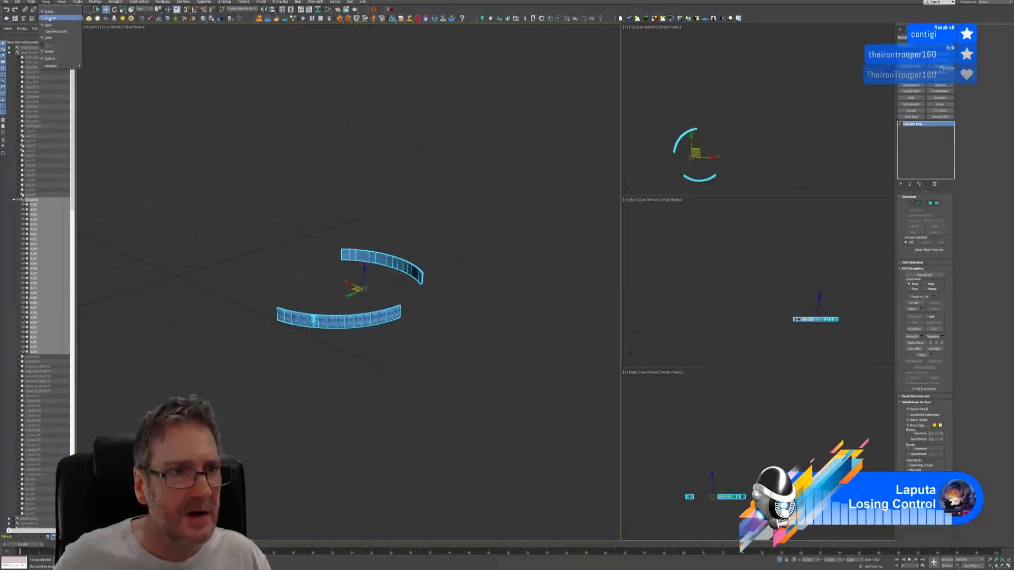
left_click(49, 18)
left_click(466, 345)
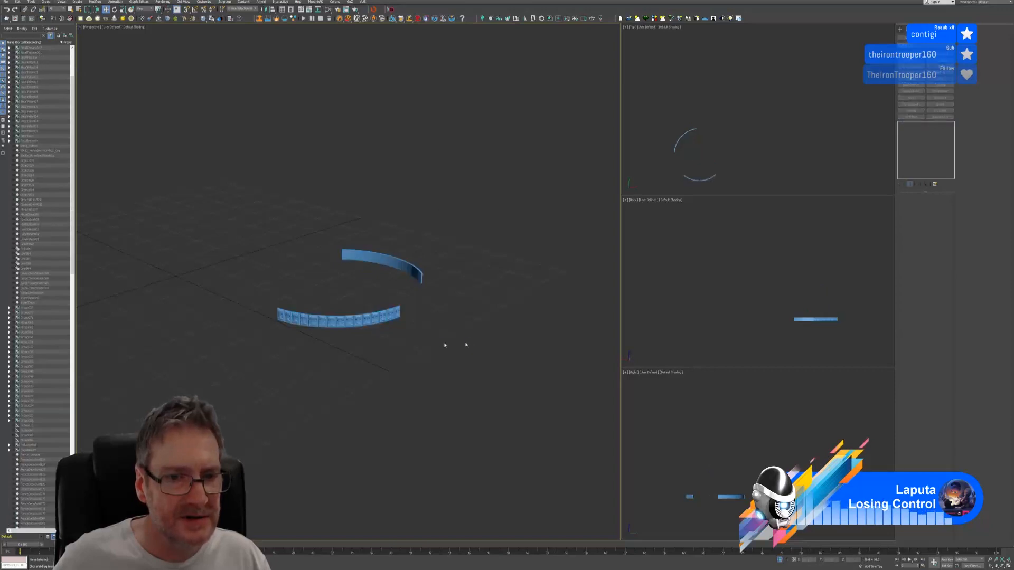
Convert the end relief panel of the front arc to Editable Poly
left_click(275, 315)
right_click(910, 124)
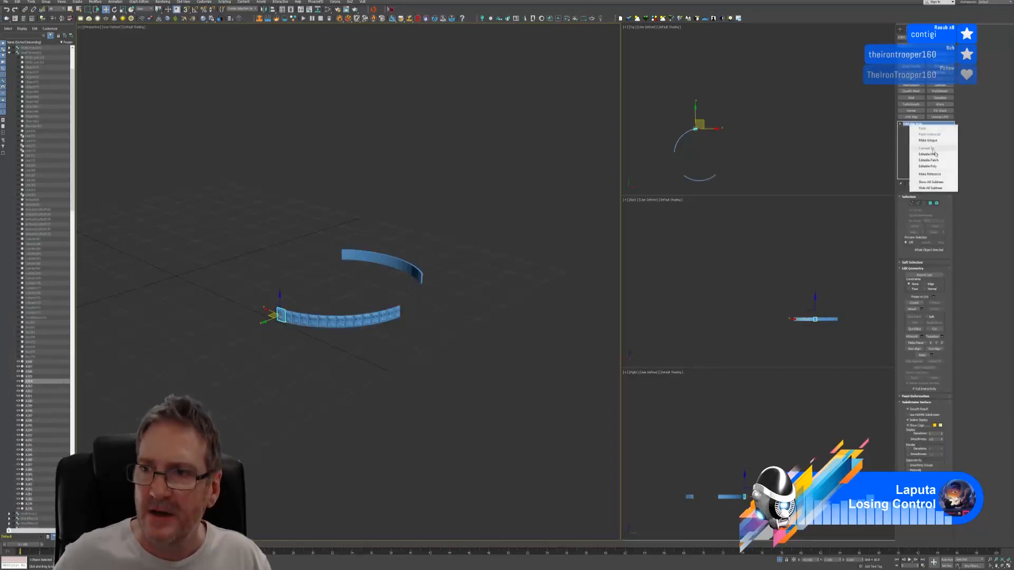
left_click(928, 166)
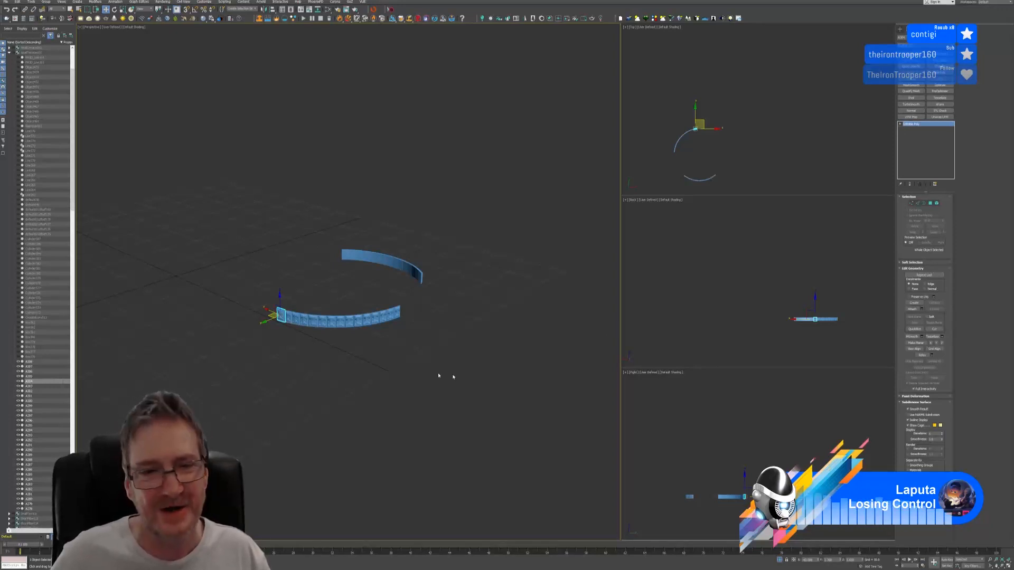
Attach all the other relief panels of the front arc to its converted end panel
left_click(912, 309)
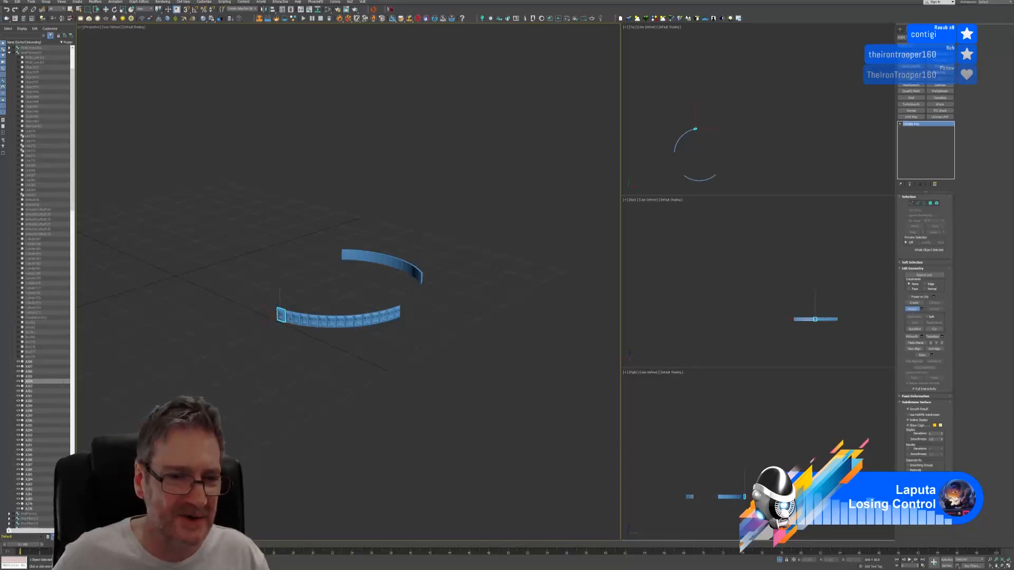
left_click(284, 315)
left_click(297, 319)
left_click(305, 320)
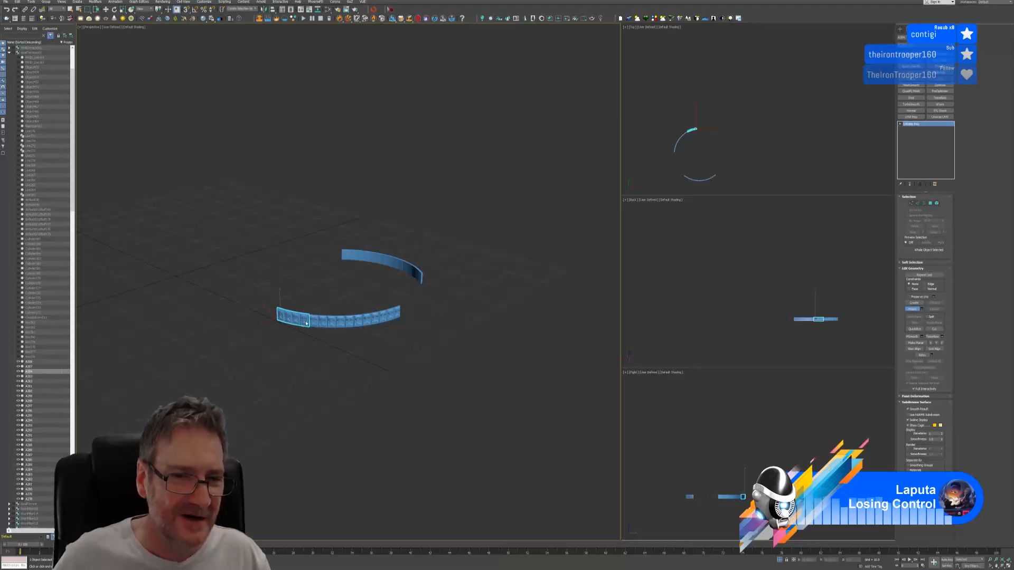
left_click(314, 322)
left_click(323, 321)
left_click(332, 322)
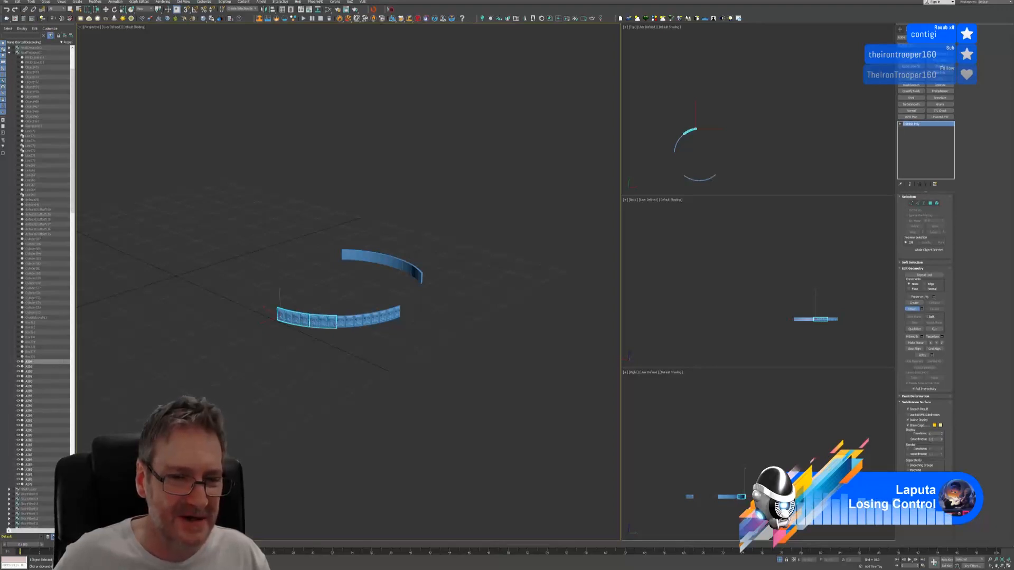
left_click(342, 322)
left_click(349, 322)
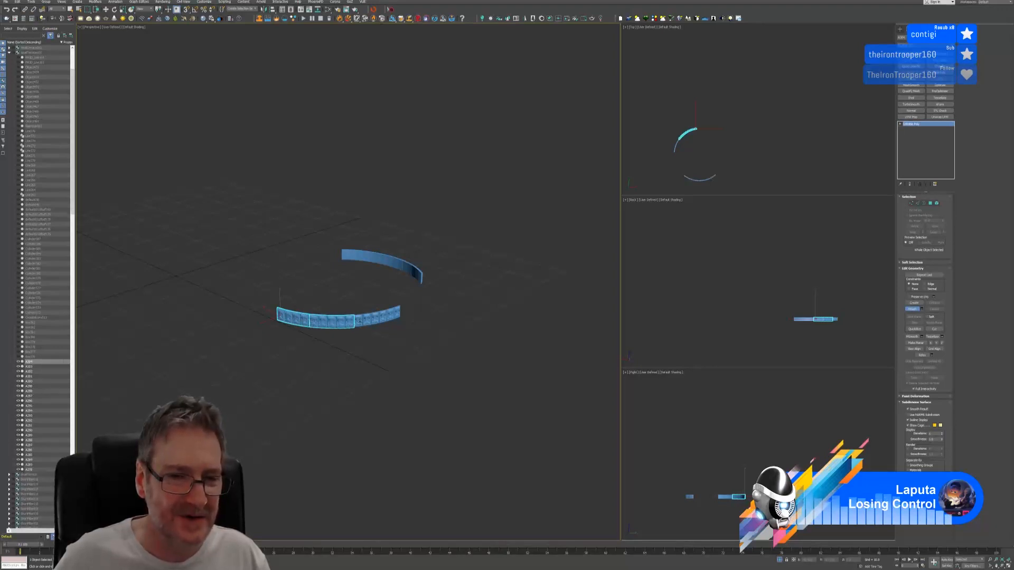
left_click(358, 321)
left_click(367, 322)
left_click(376, 320)
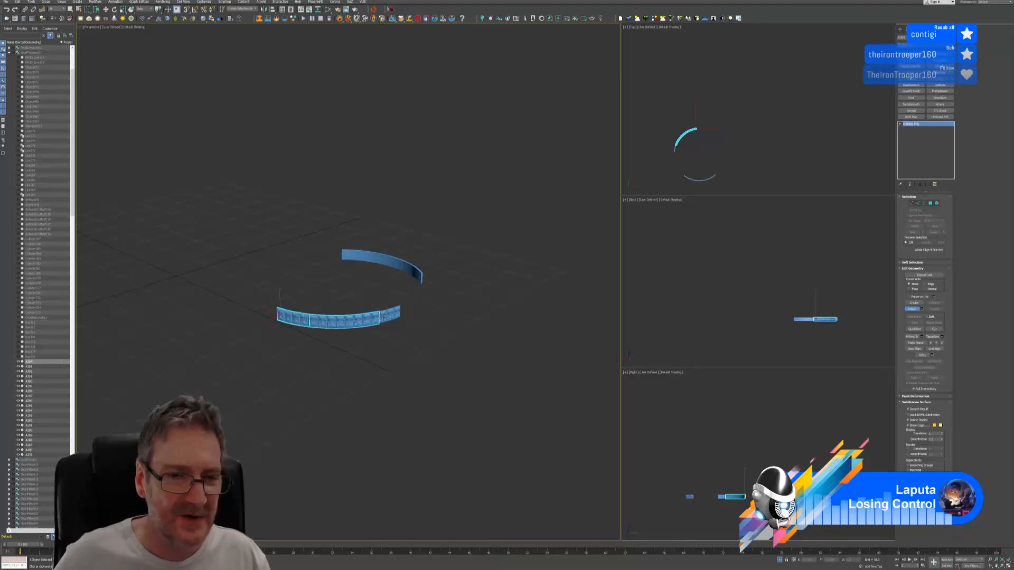
left_click(384, 321)
left_click(392, 318)
left_click(396, 315)
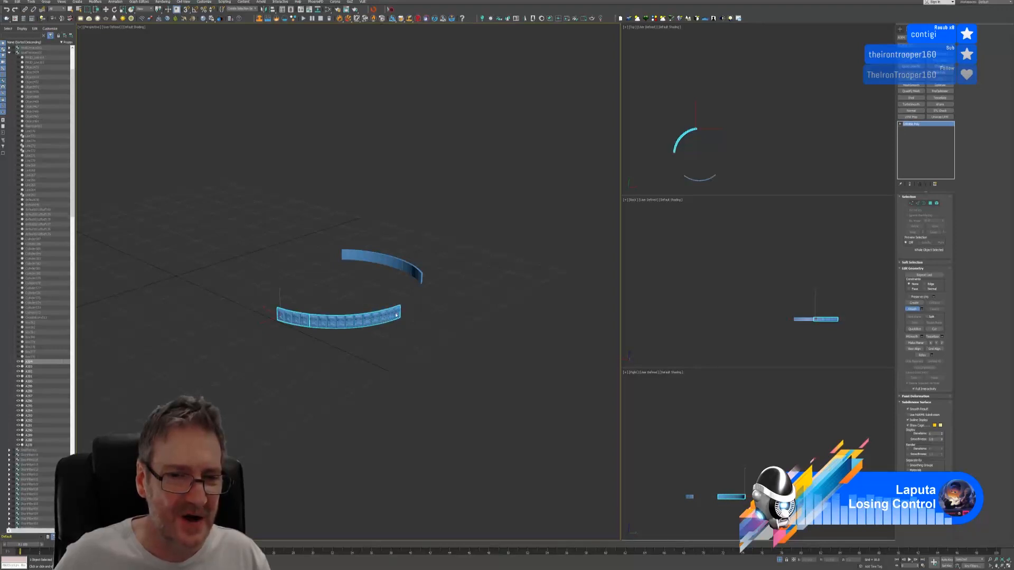
Attach all relief panels of the rear arc to the merged front-arc object and finish attaching
left_click(420, 277)
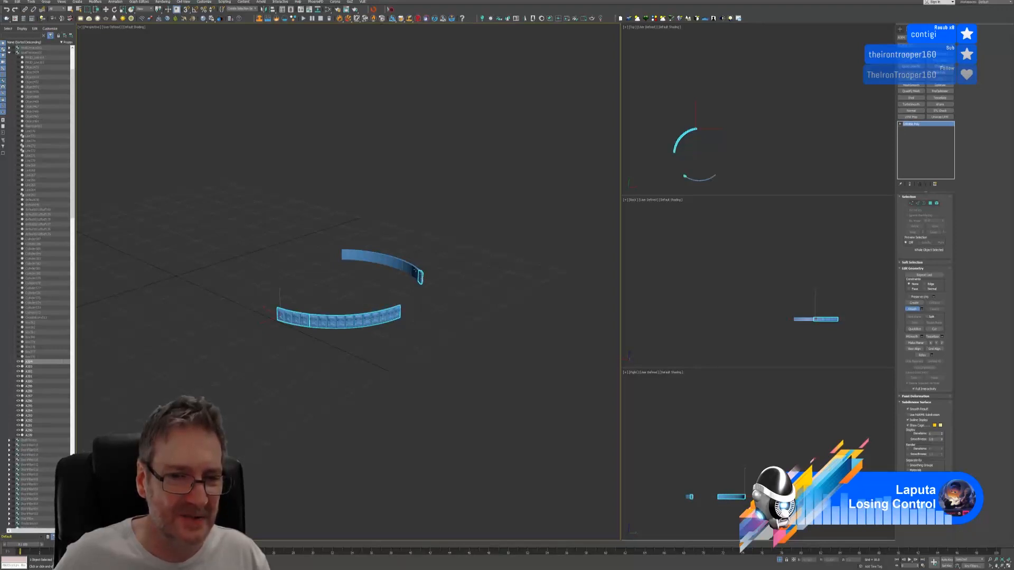
left_click(413, 267)
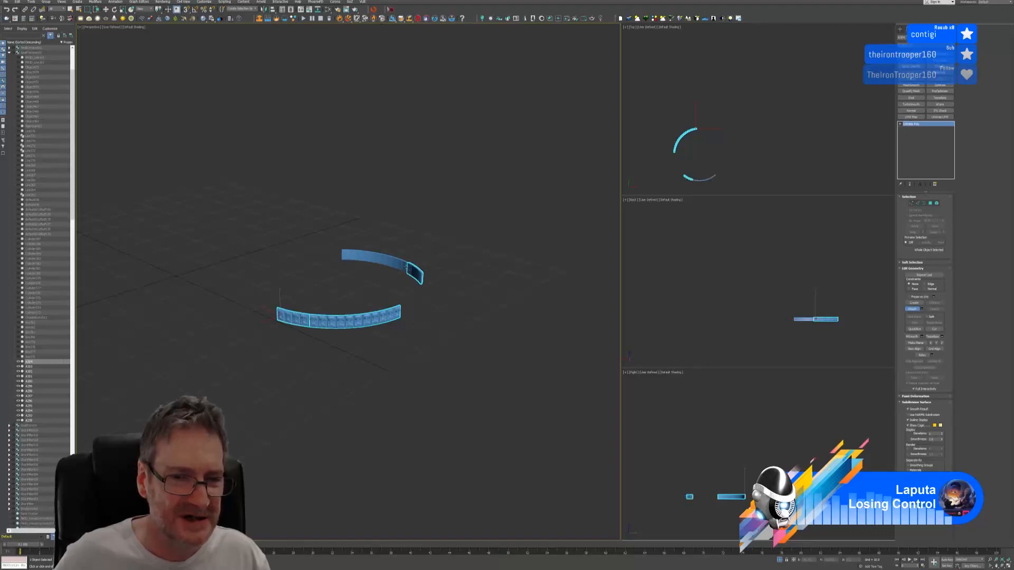
left_click(402, 264)
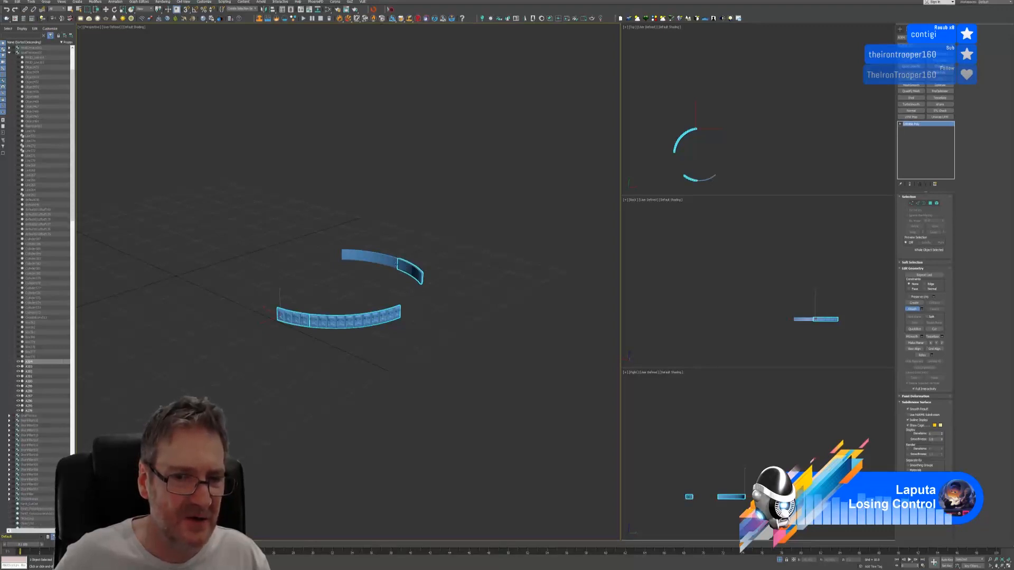
left_click(396, 262)
left_click(389, 260)
left_click(384, 259)
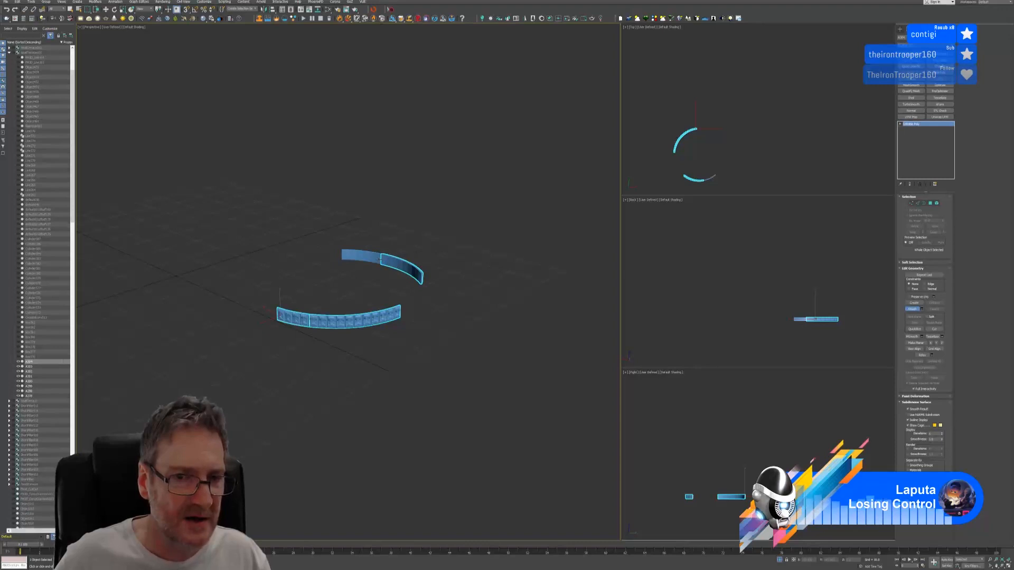
left_click(379, 259)
left_click(372, 259)
left_click(366, 258)
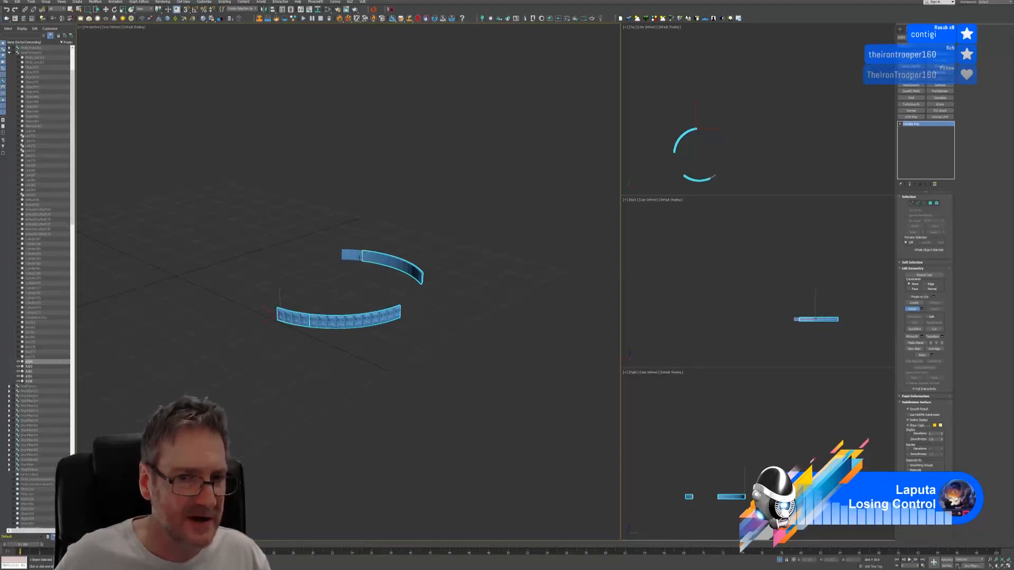
left_click(359, 258)
left_click(352, 256)
left_click(345, 254)
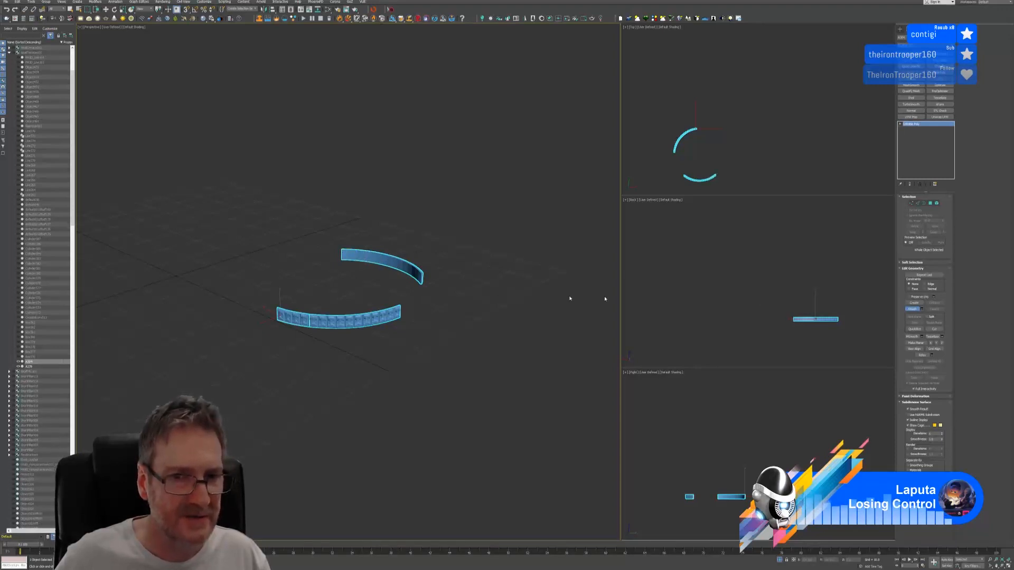
key("w")
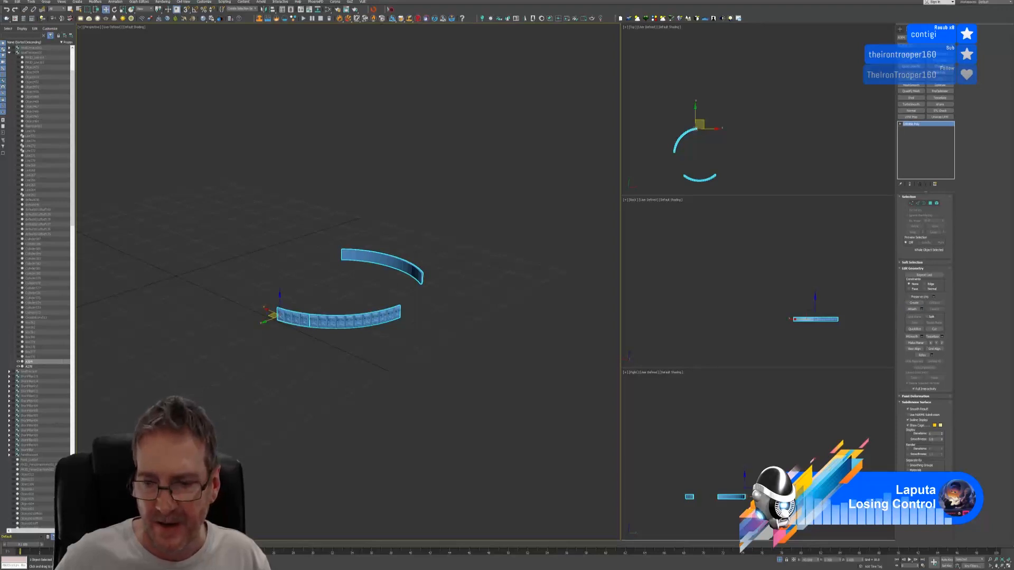
End the isolation of the merged panels, close the right-hand entrance section's group and clear the selection
left_click(780, 560)
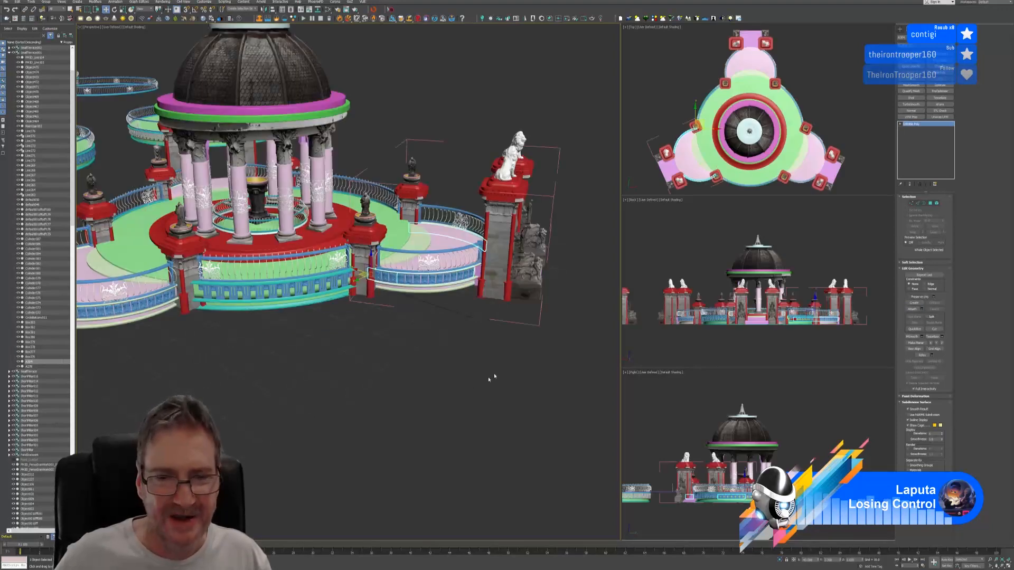
left_click(522, 344)
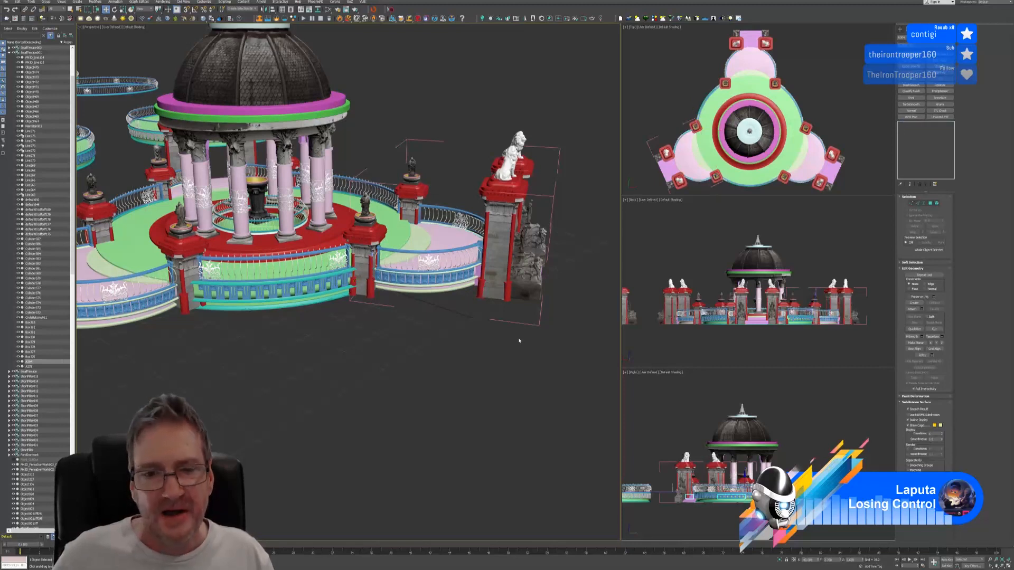
left_click(514, 324)
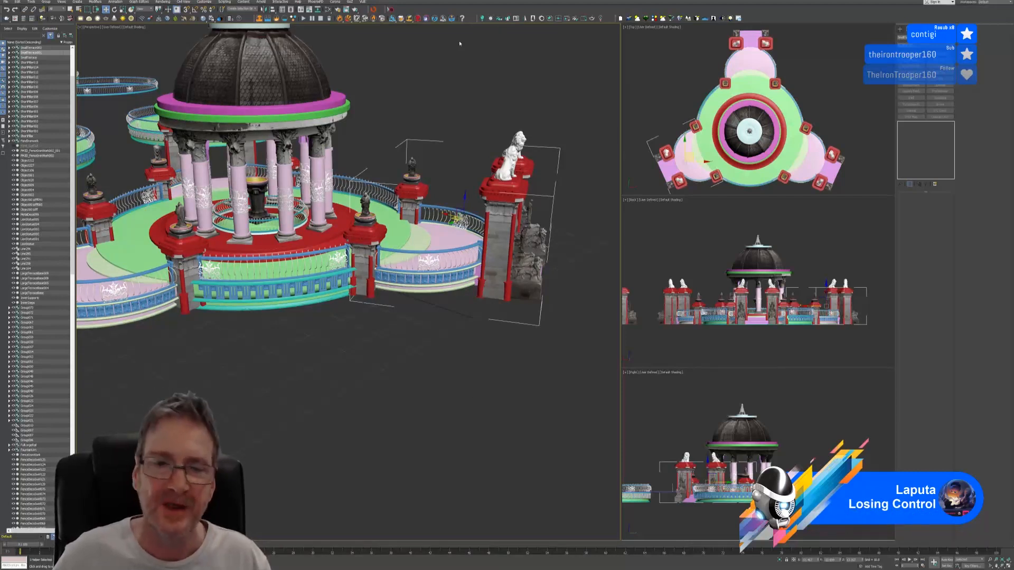
left_click(45, 2)
left_click(53, 32)
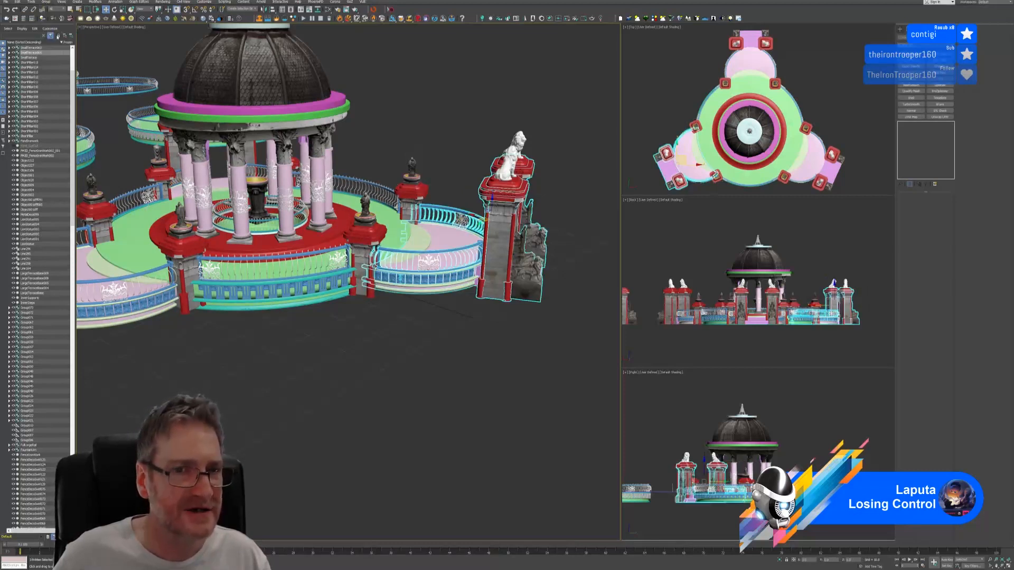
left_click(355, 357)
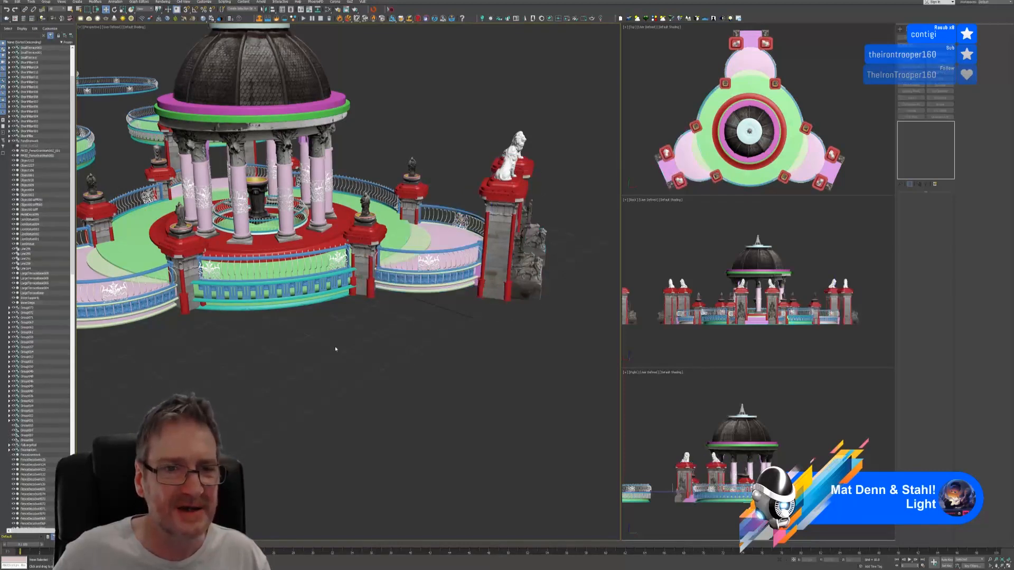
Select the grouped entrance section with the steps and lion-topped pillars on the near side of the pavilion
middle_click_drag(302, 338, 375, 414)
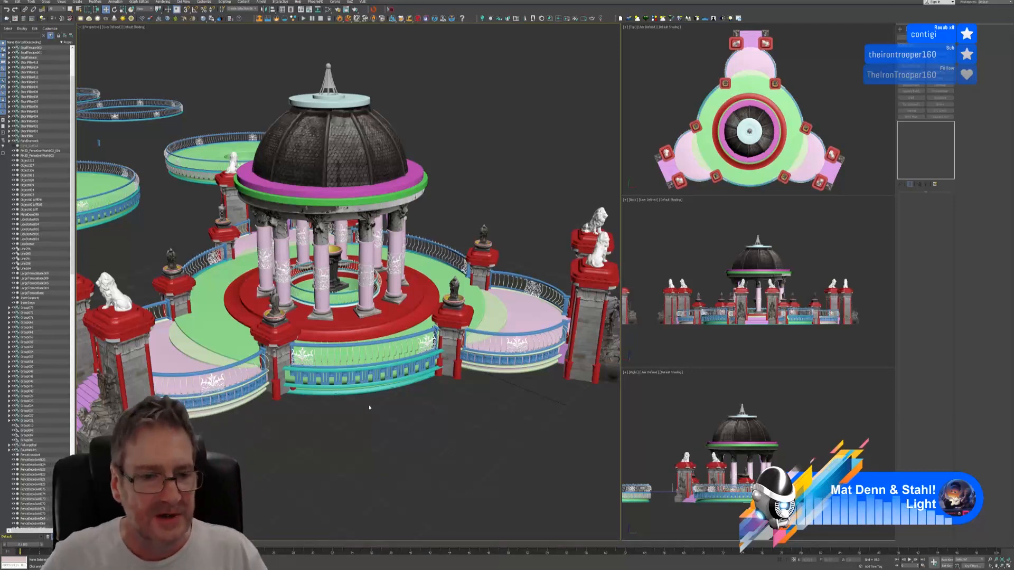
scroll(345, 408, "down", 3)
scroll(371, 437, "down", 3)
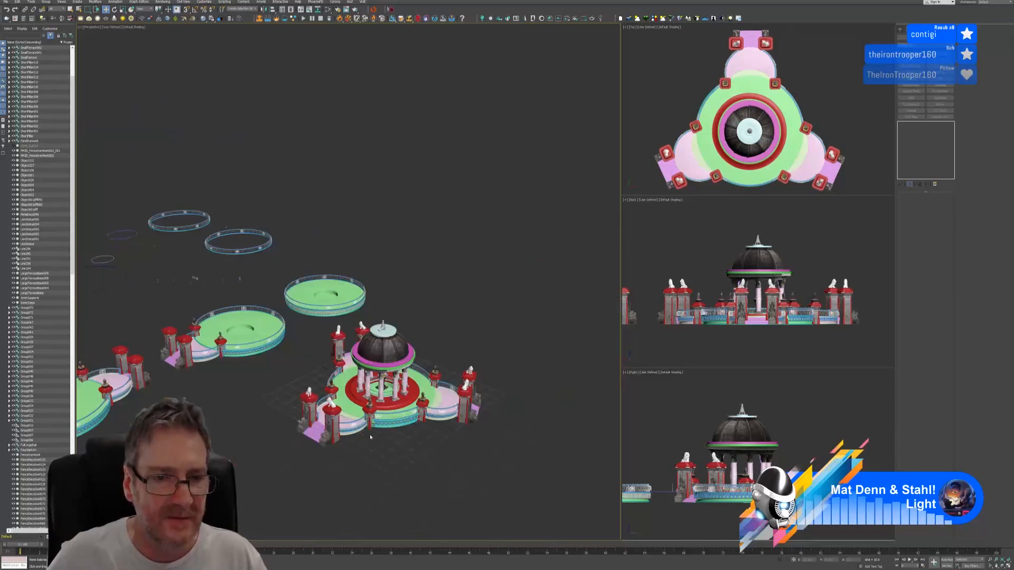
middle_click_drag(396, 349, 423, 177)
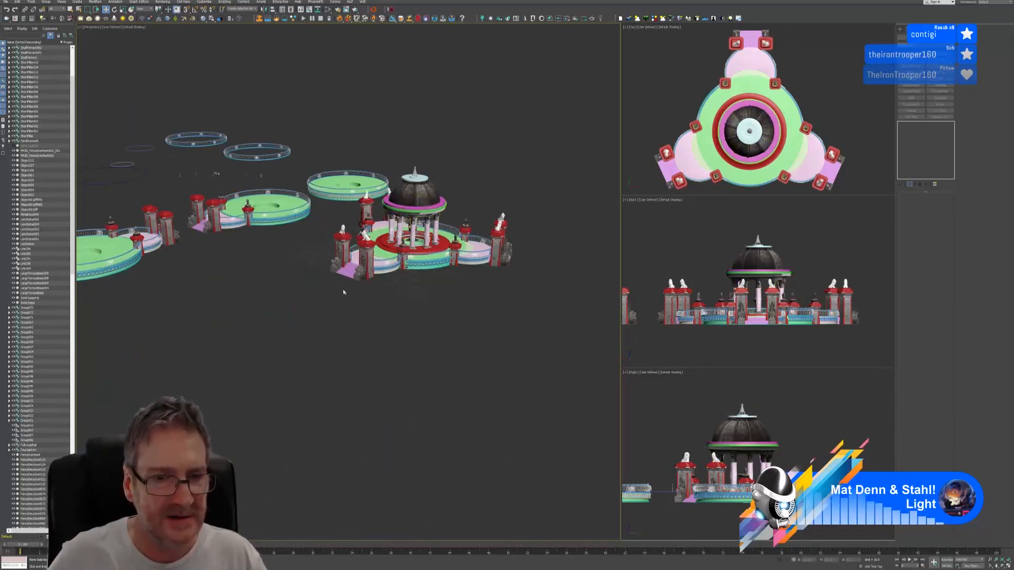
scroll(345, 279, "up", 4)
left_click(368, 239)
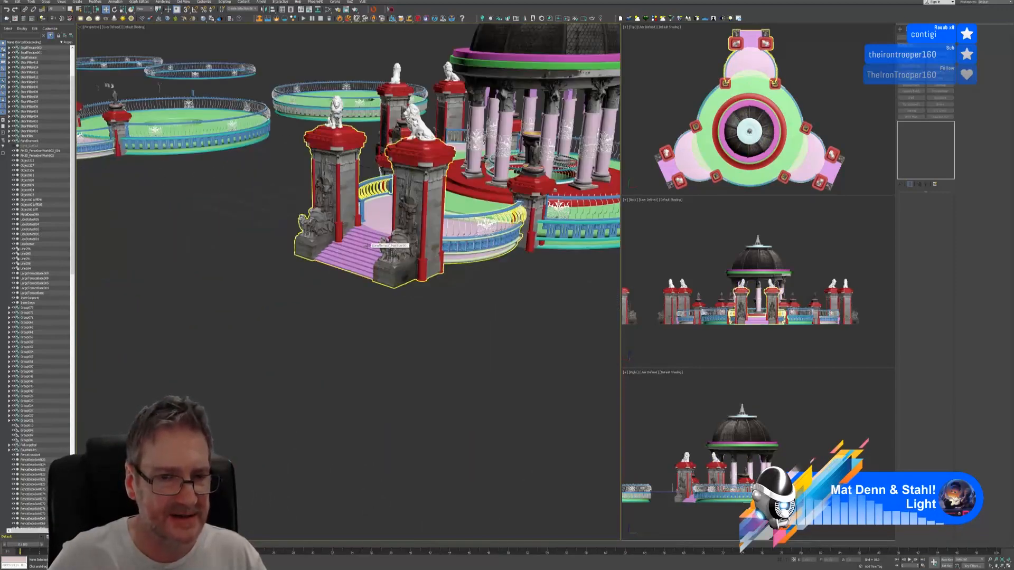
left_click(367, 246)
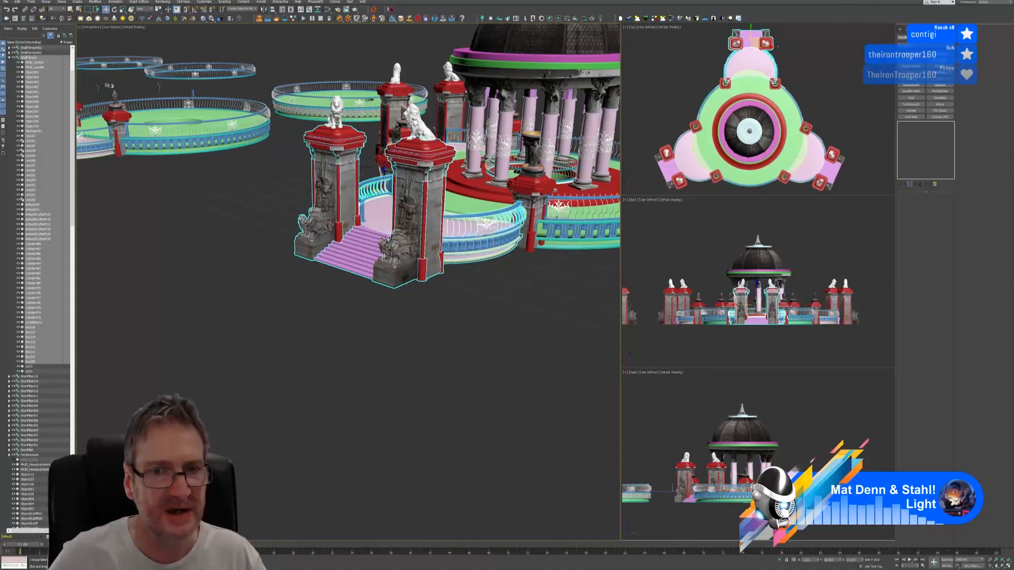
Select the upper panel ring of the separate round terrace behind the pavilion, followed by the ring just below it
middle_click_drag(463, 288, 483, 401)
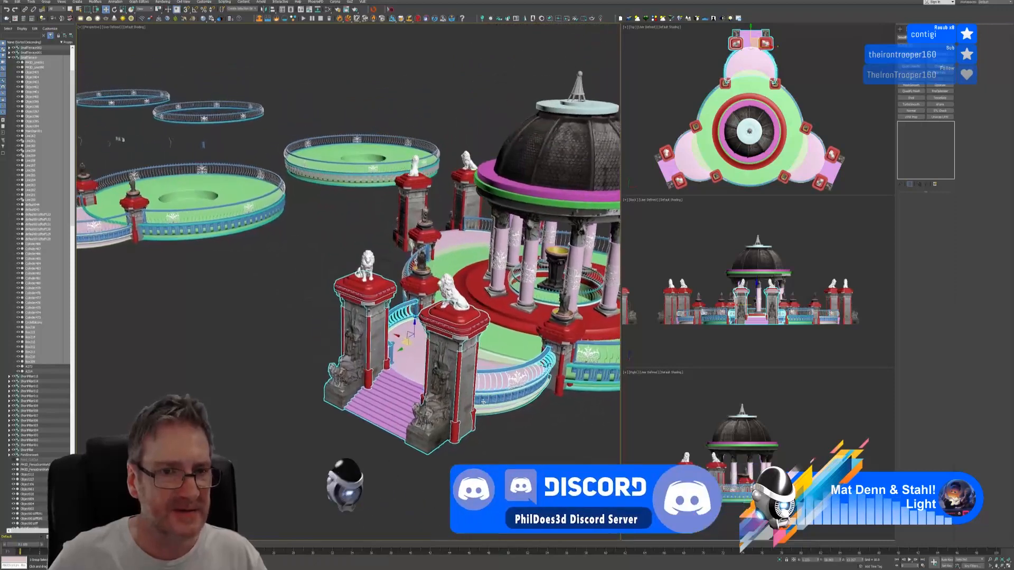
scroll(331, 173, "up", 5)
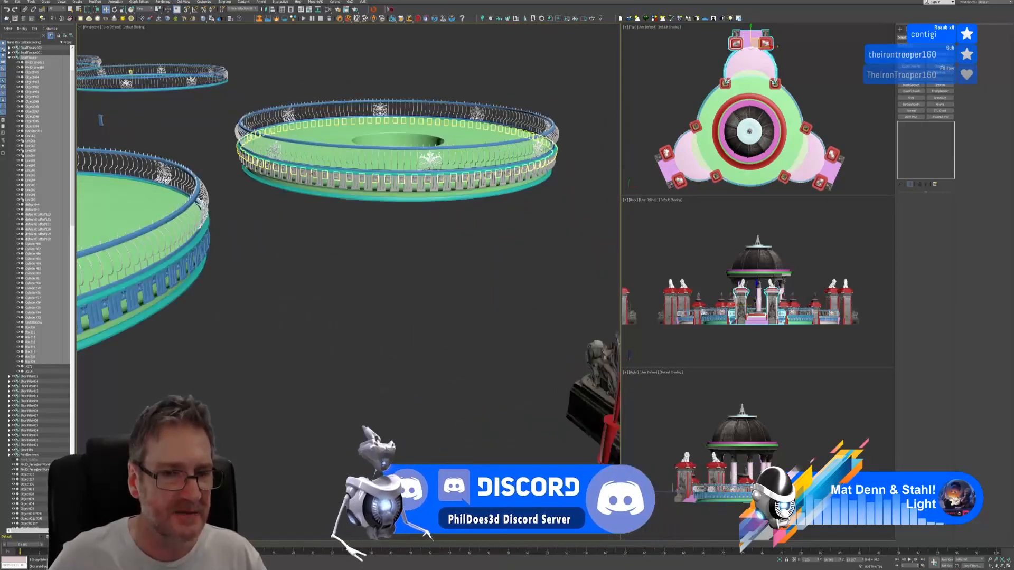
left_click(327, 174)
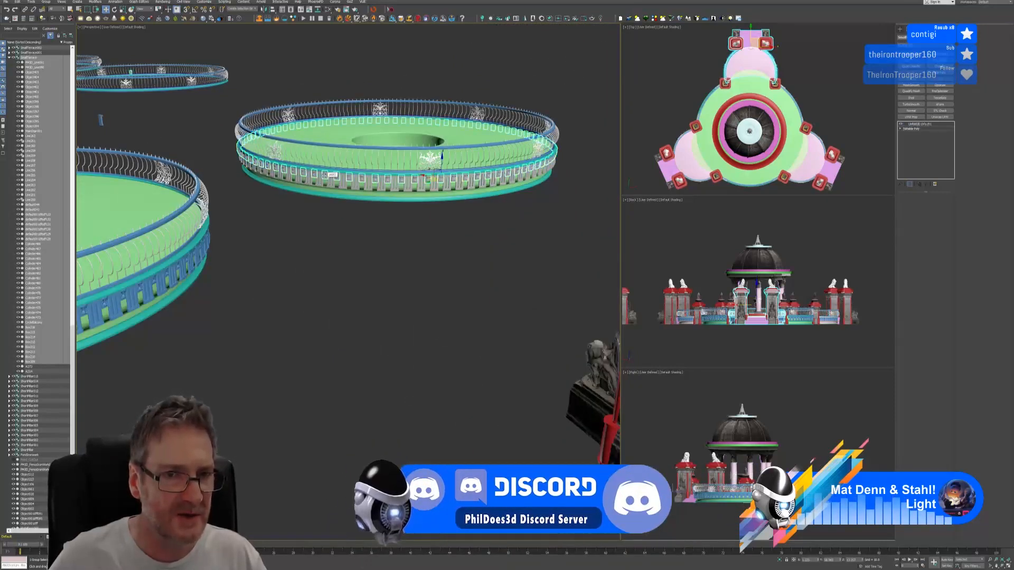
left_click(331, 184)
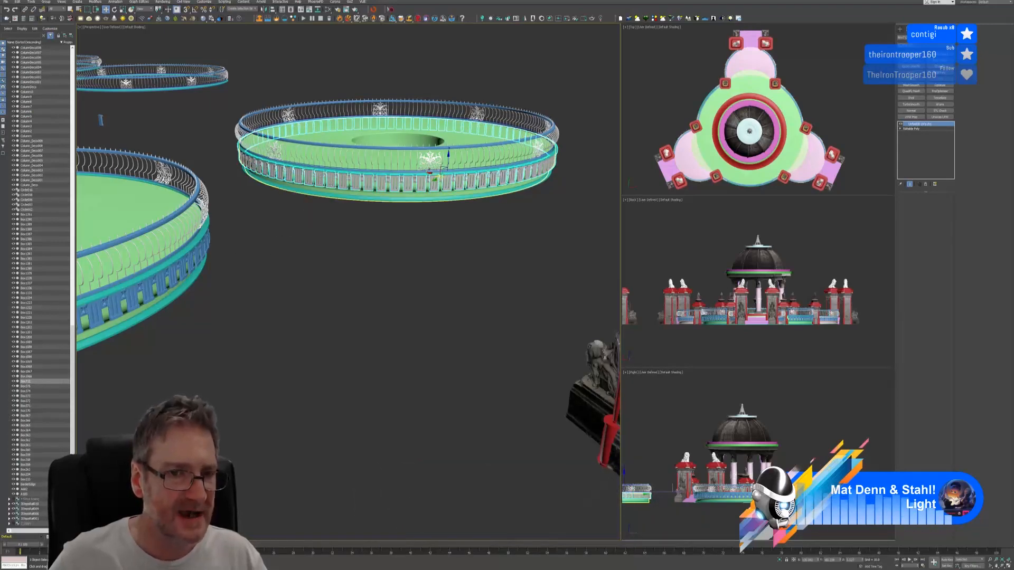
Examine the separate round terraces, their railings and panels, and compare them with the pavilion's near entrance section
scroll(137, 315, "down", 3)
middle_click_drag(124, 318, 364, 289)
middle_click_drag(426, 288, 365, 283)
scroll(406, 273, "up", 2)
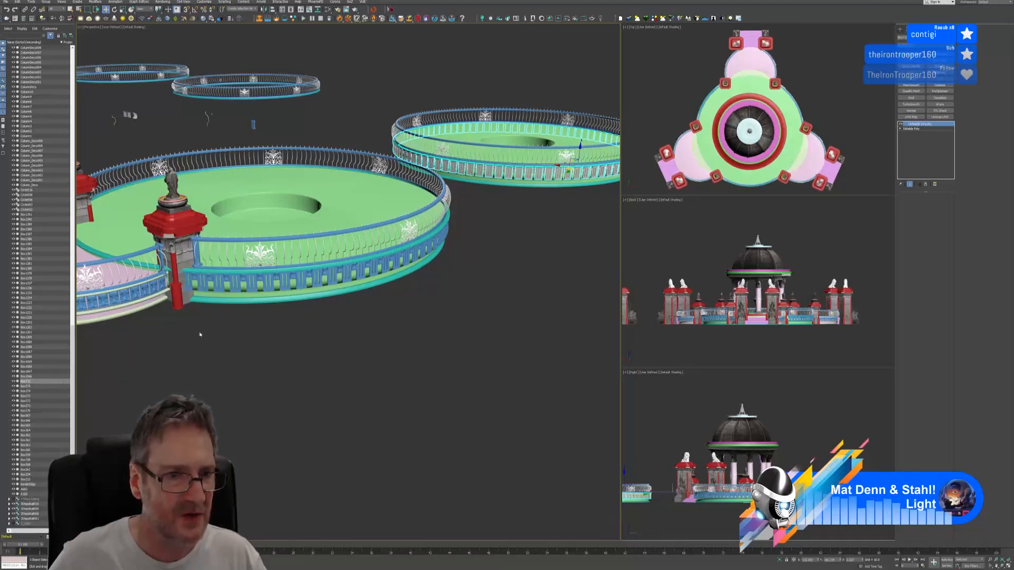
scroll(189, 398, "down", 4)
middle_click_drag(183, 352, 323, 283)
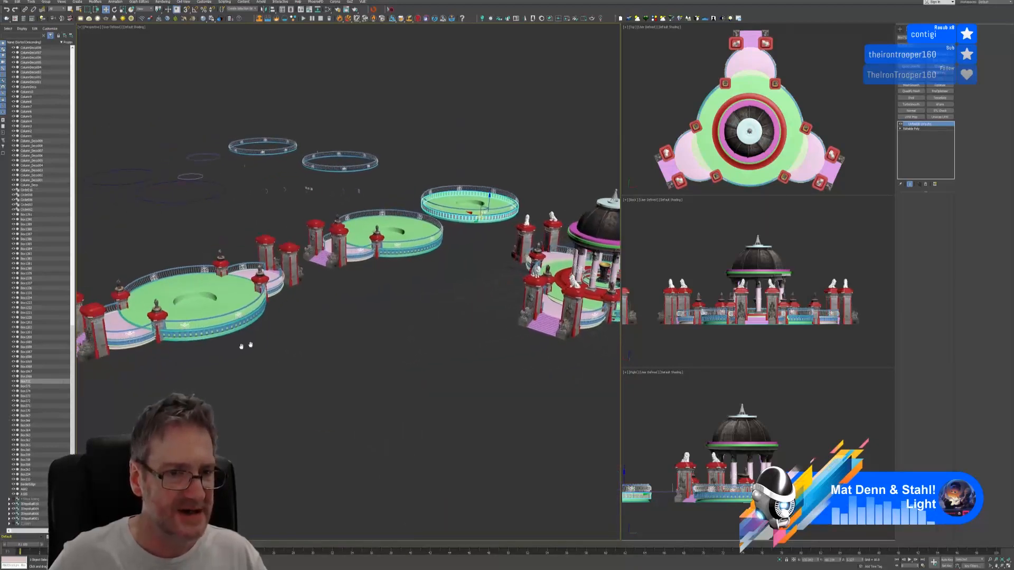
scroll(363, 312, "up", 5)
middle_click_drag(424, 292, 183, 319)
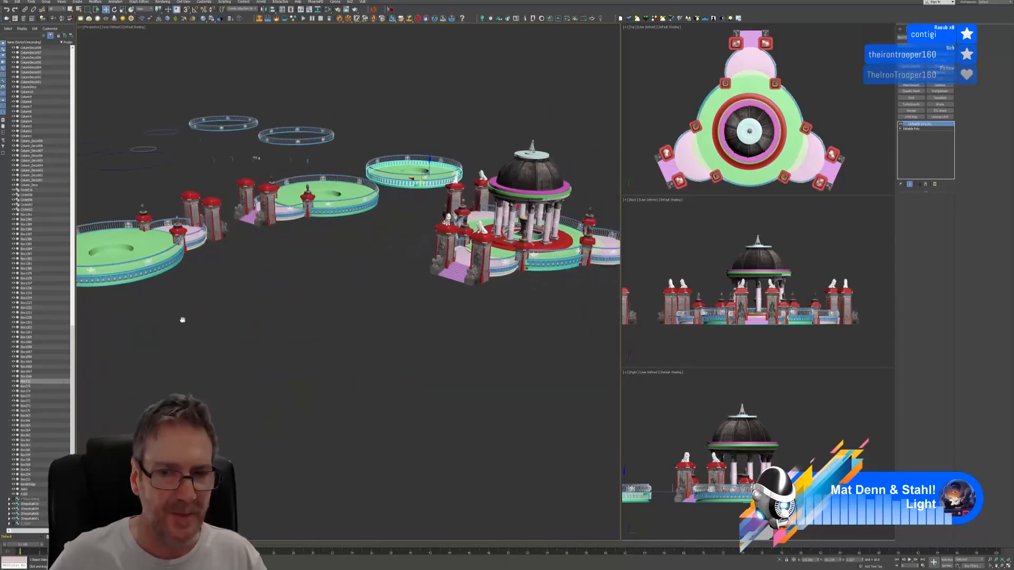
scroll(519, 269, "up", 3)
scroll(528, 289, "up", 4)
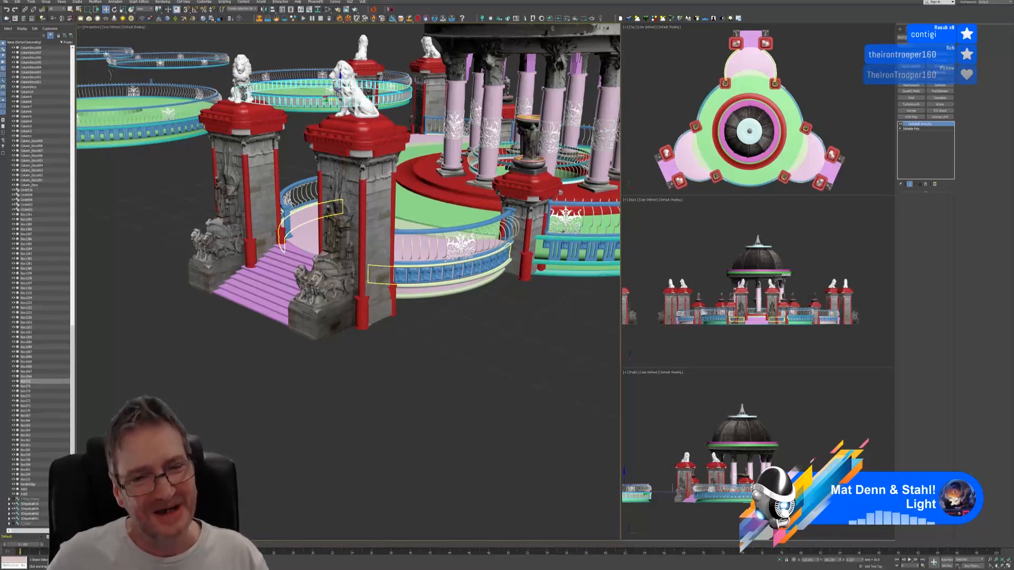
left_click(457, 270)
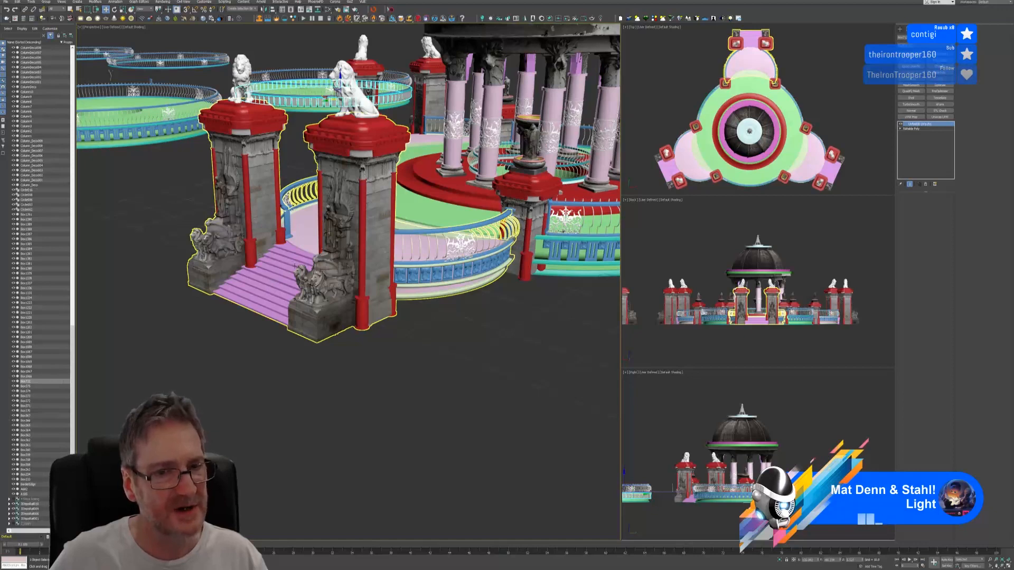
Select the circular base trim beneath the relief panels of the pavilion's main terrace
scroll(289, 269, "down", 3)
scroll(289, 268, "down", 2)
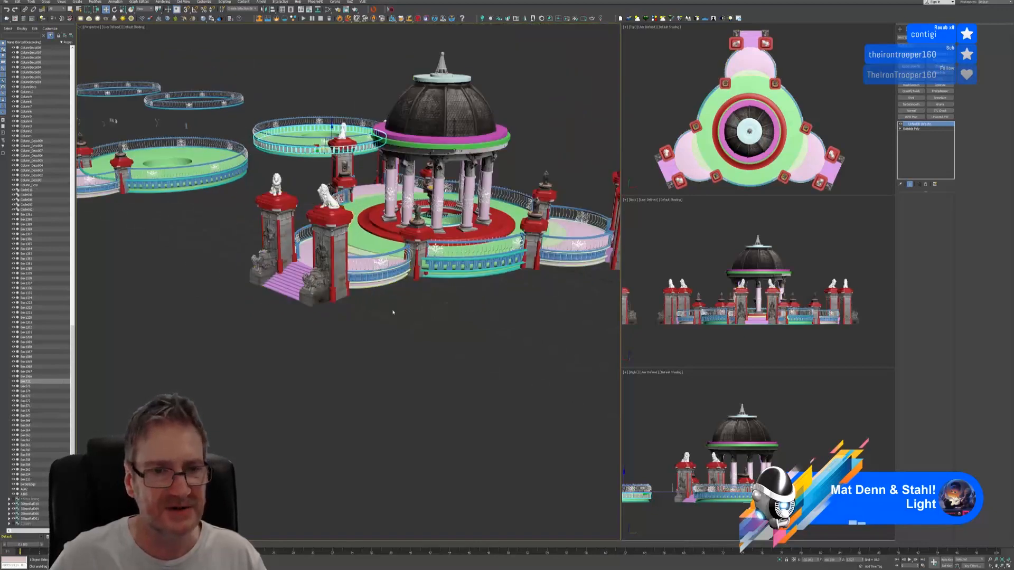
scroll(407, 317, "down", 4)
middle_click_drag(408, 321, 193, 354)
scroll(418, 321, "up", 4)
middle_click_drag(192, 354, 335, 328, "alt")
scroll(348, 244, "up", 4)
mouse_move(336, 327)
middle_mouse_down("alt")
mouse_move(312, 388)
mouse_move(328, 362)
mouse_move(319, 358)
mouse_move(324, 324)
middle_mouse_up("alt")
left_click(323, 305)
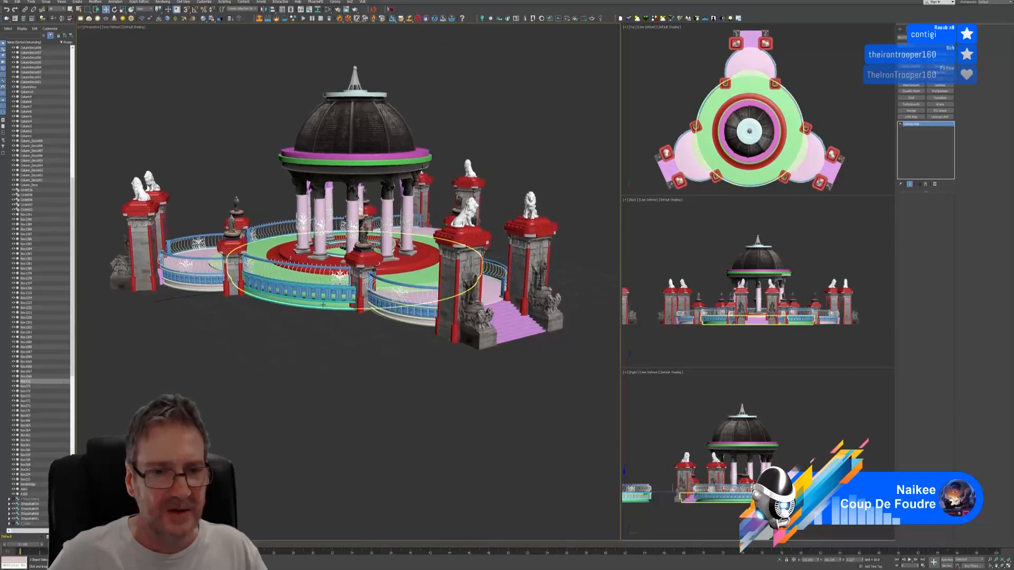